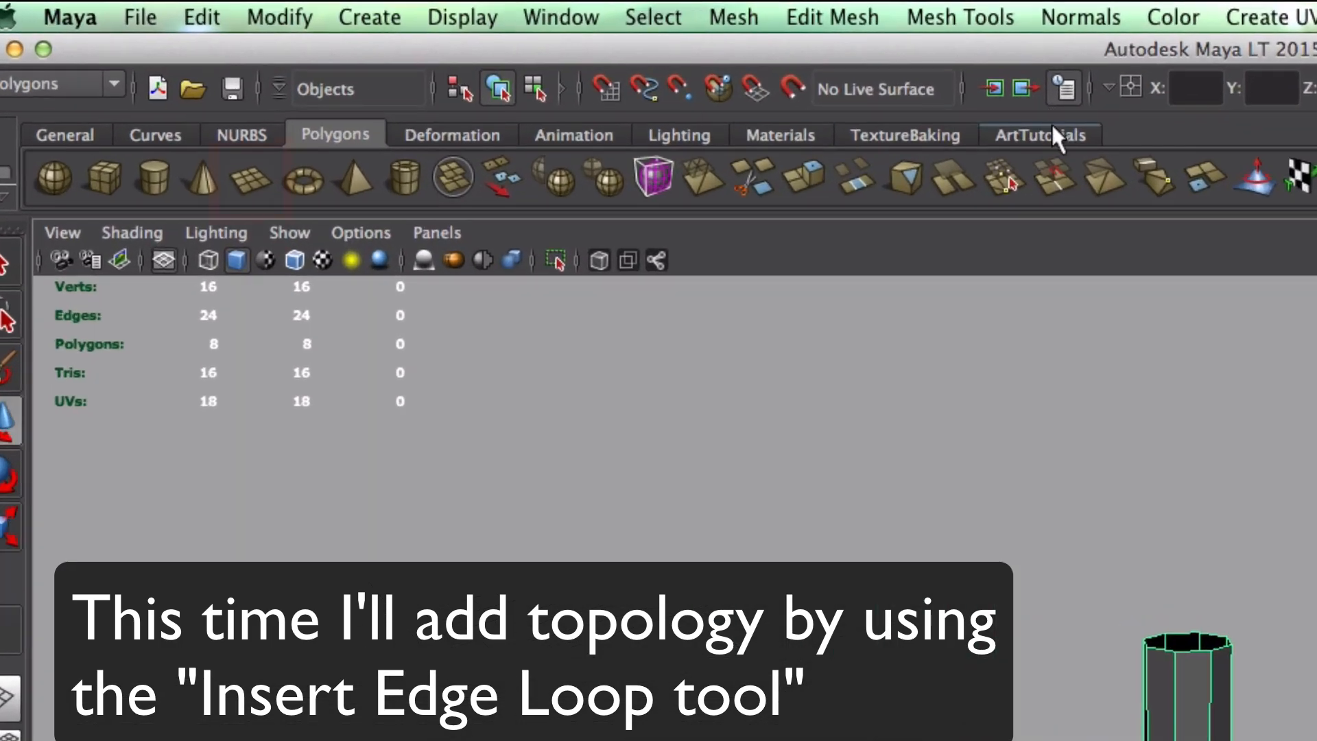
Step: Insert five evenly spaced edge loops around the open cylinder using the Insert Edge Loop tool in Multiple edge loops mode
click(514, 64)
click(136, 83)
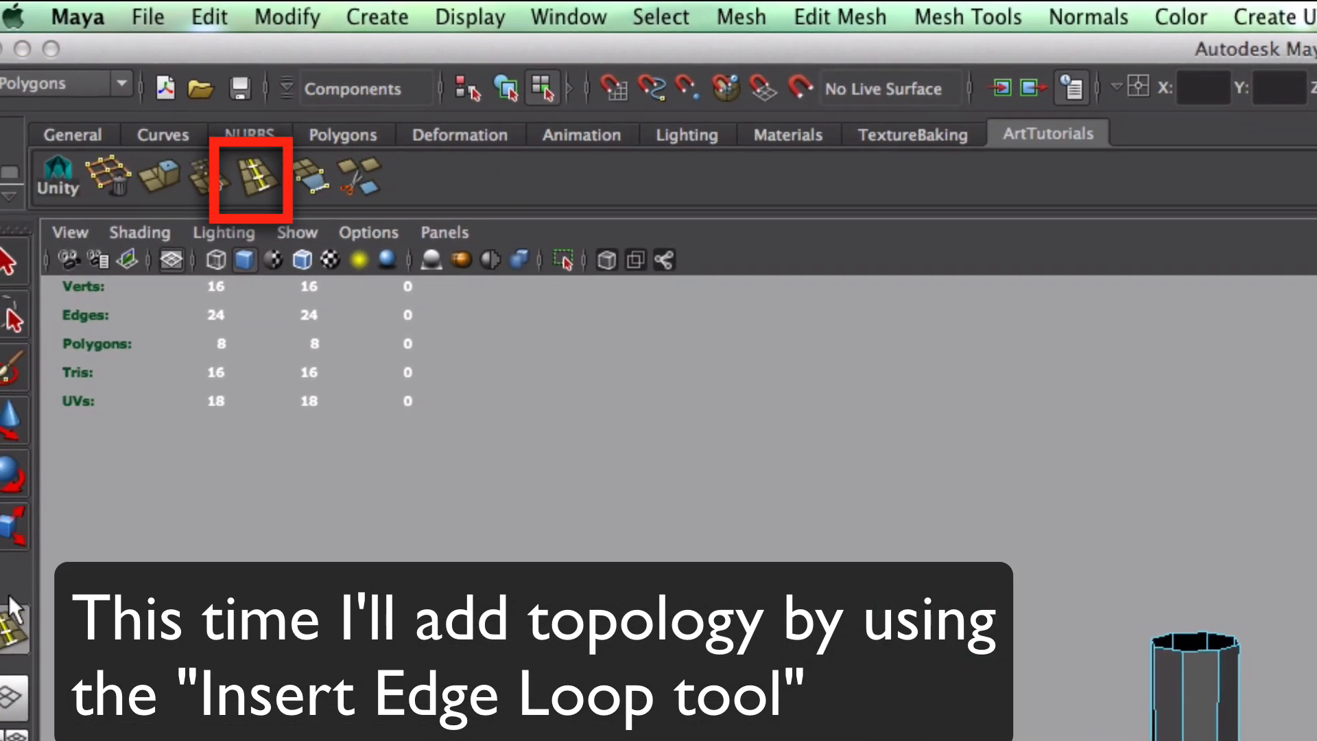
double_click(11, 628)
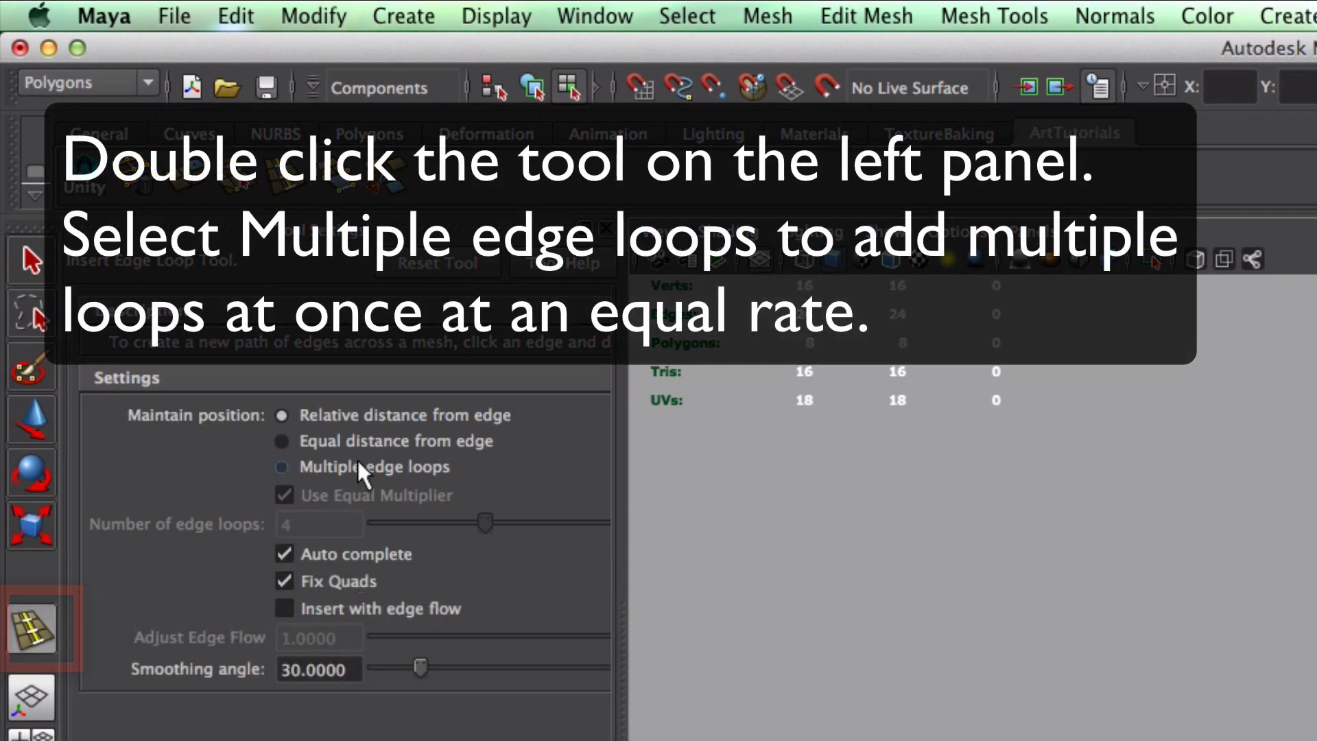
click(356, 463)
drag(485, 524, 511, 524)
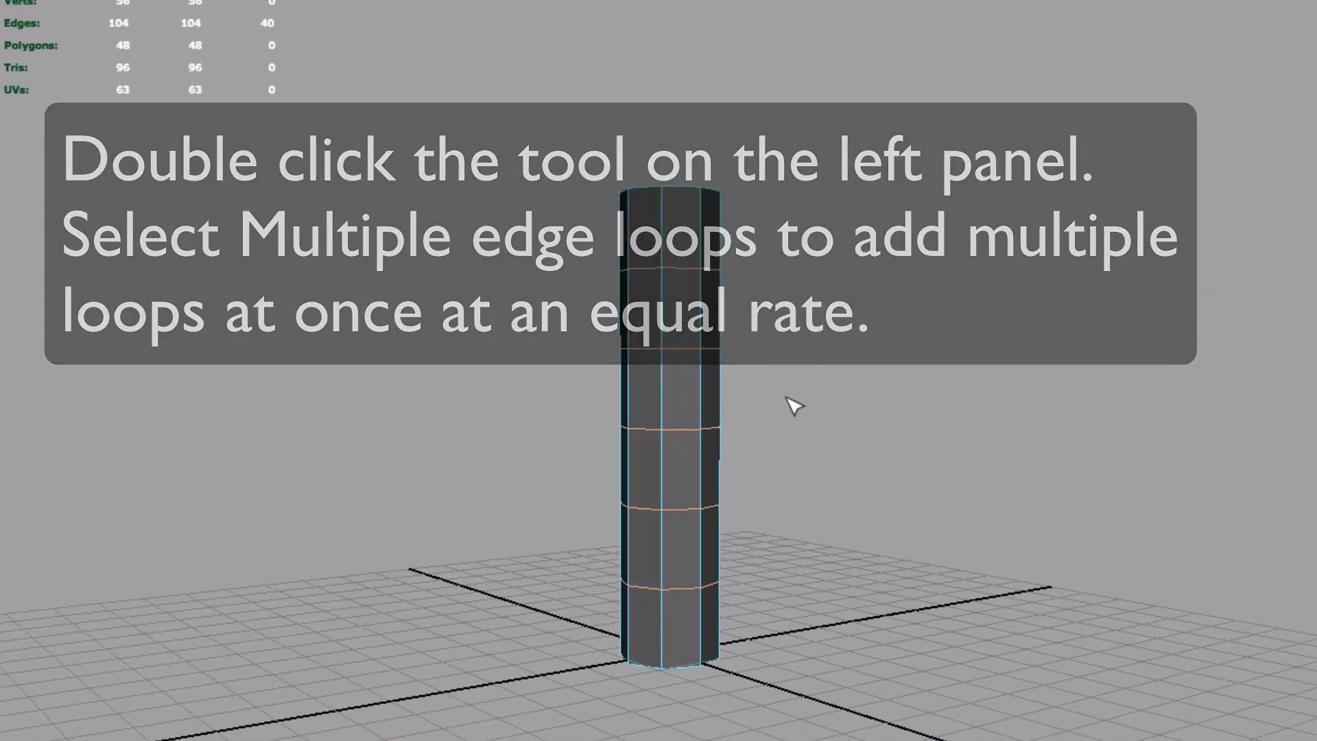
Step: Return the cylinder to object mode and stretch it vertically to a Y scale of about 5.9
key(w)
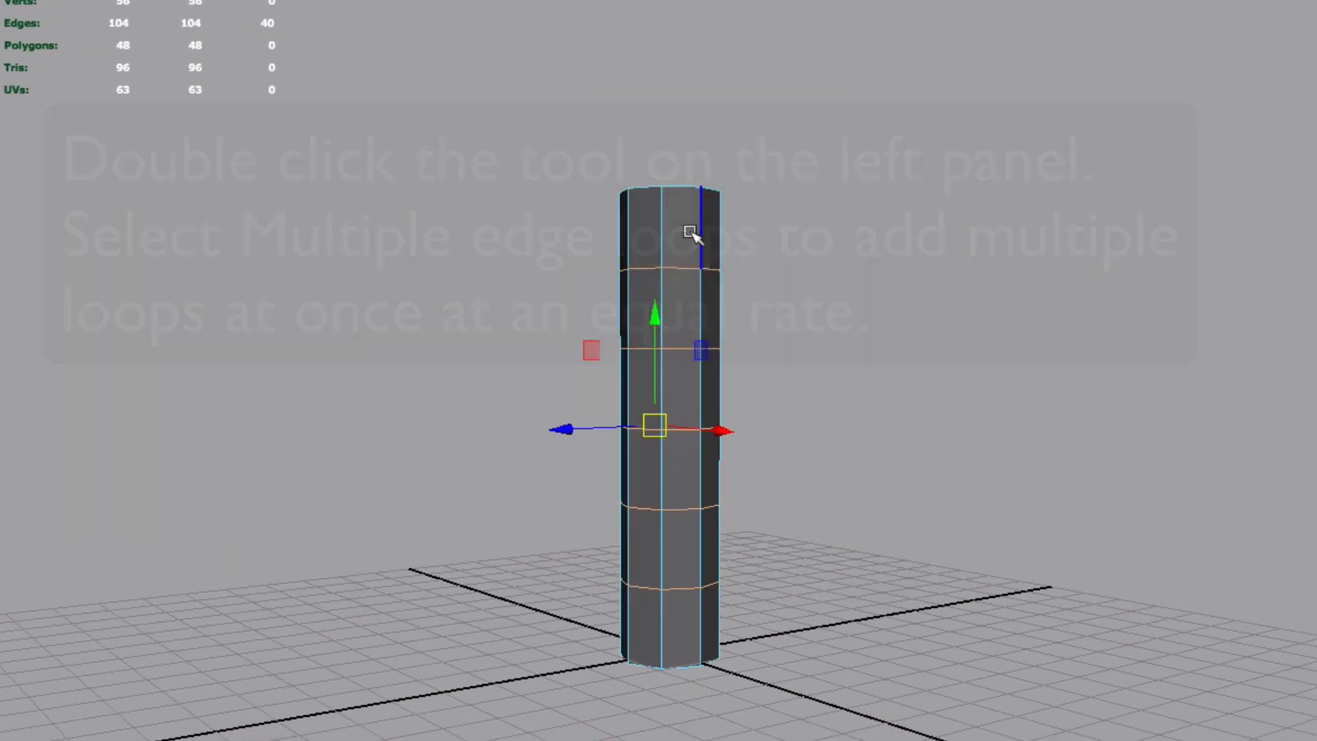
right_drag(693, 229, 717, 205)
key(r)
drag(670, 557, 676, 533)
key(w)
Step: Close the open top of the cylinder with three polygons using the Append to Polygon tool on opposite rim edges
alt+drag(734, 398, 744, 441)
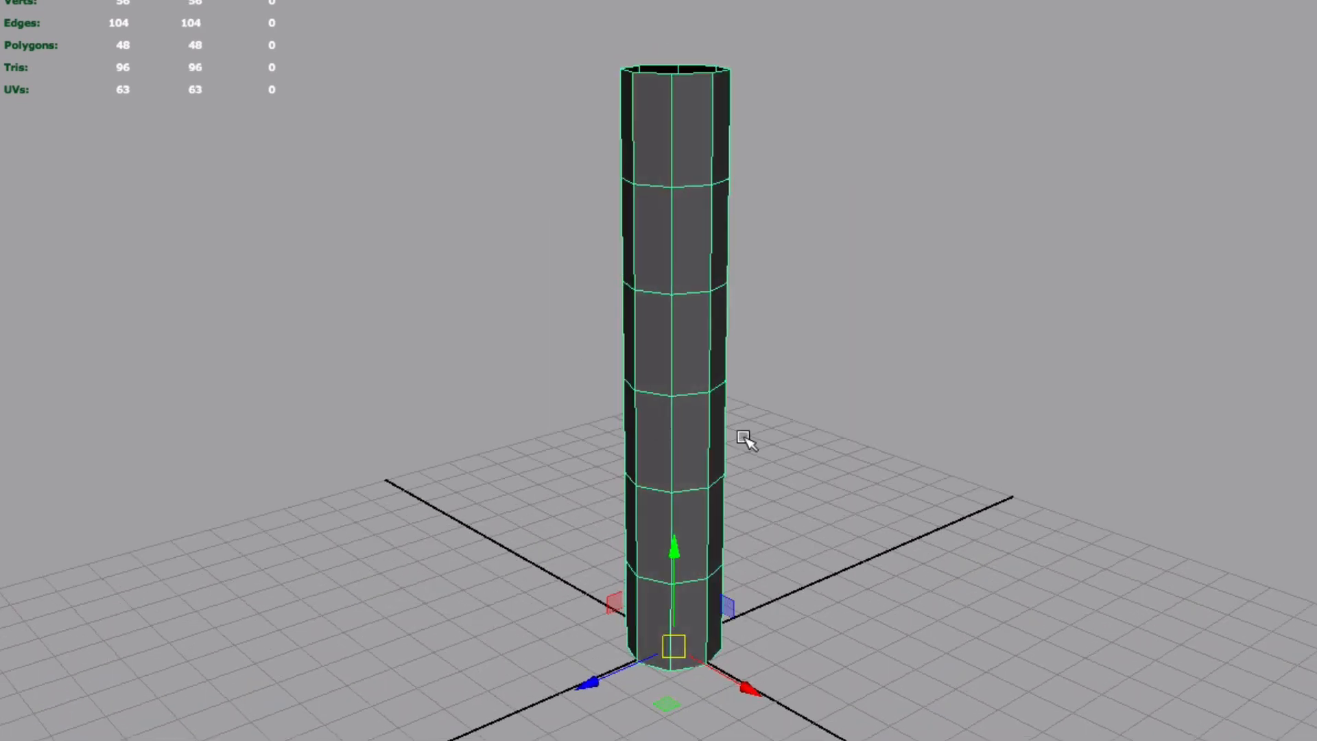
alt+middle_drag(744, 441, 713, 535)
alt+right_drag(713, 411, 830, 336)
alt+drag(658, 240, 609, 469)
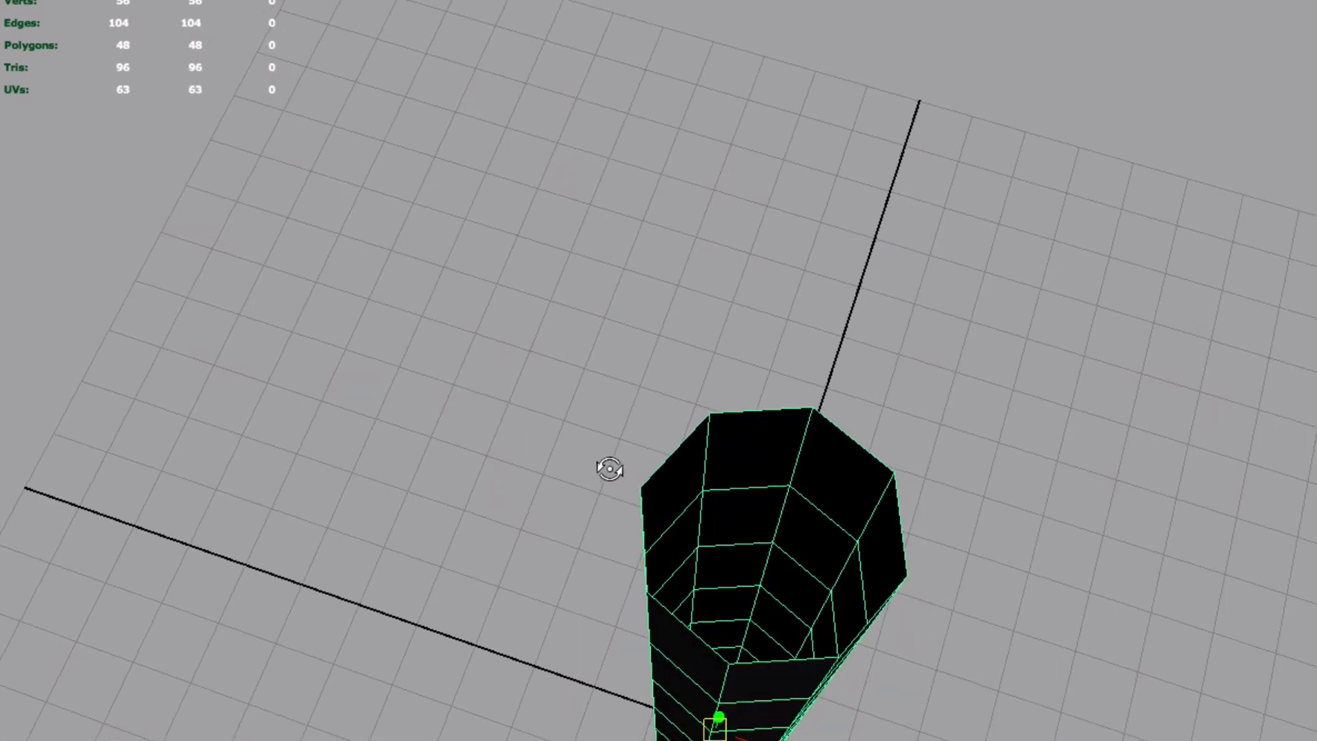
click(690, 630)
click(762, 411)
key(Return)
click(674, 453)
click(644, 541)
key(Return)
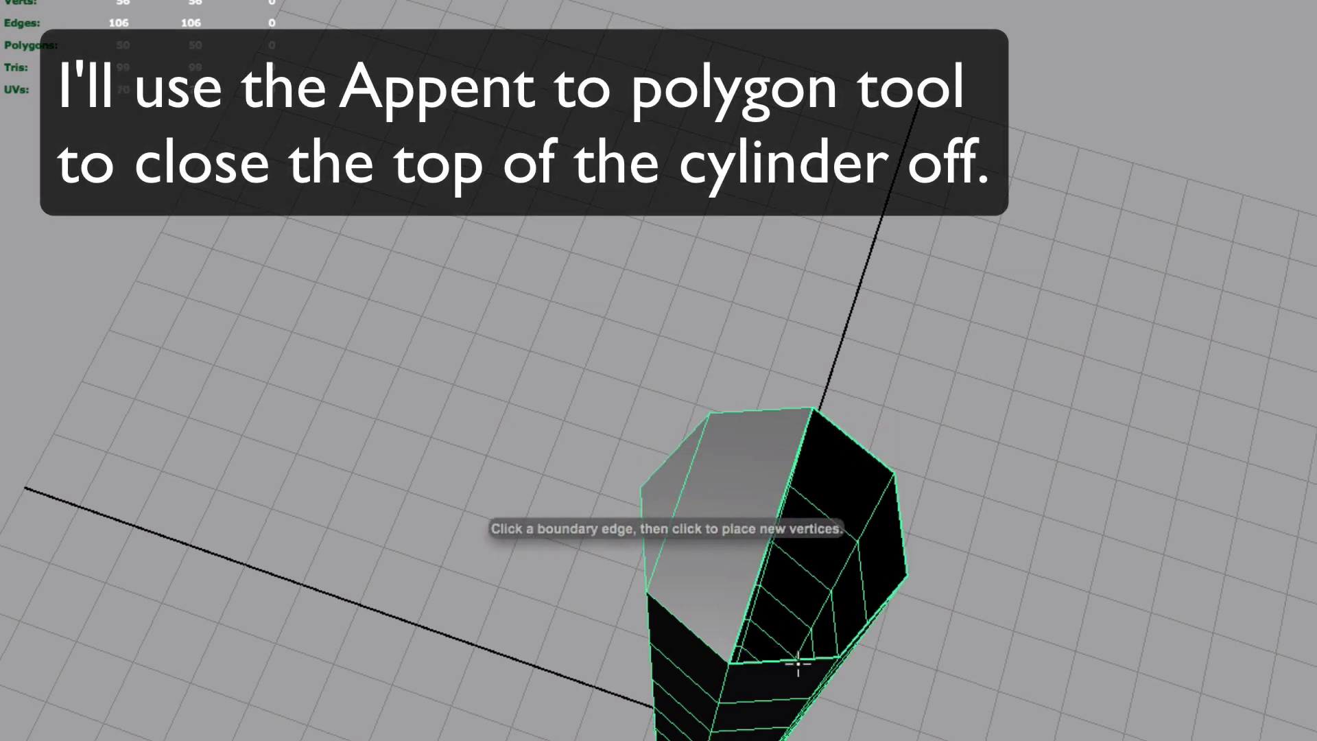
click(797, 661)
click(854, 441)
Step: Insert an edge loop across the middle of the top cap and cut both its ends through to the rim corners
alt+drag(827, 472, 756, 477)
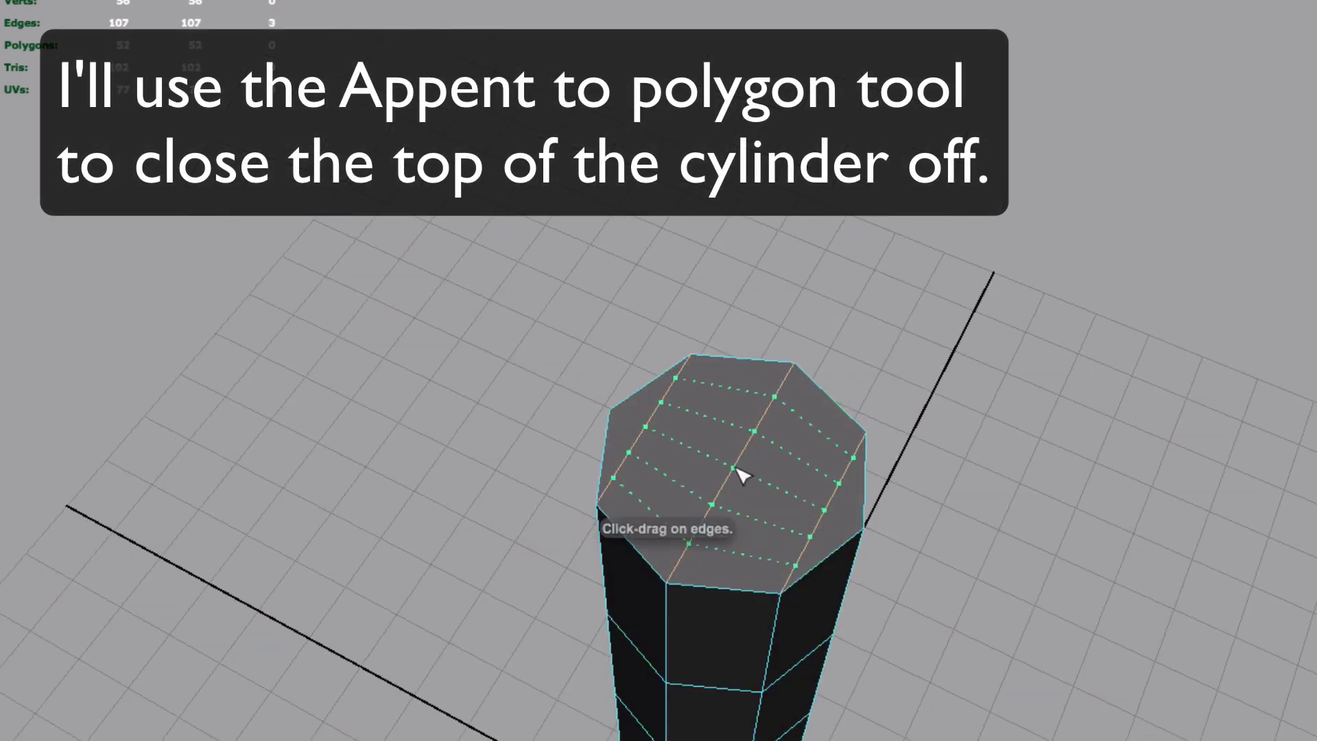
key(Return)
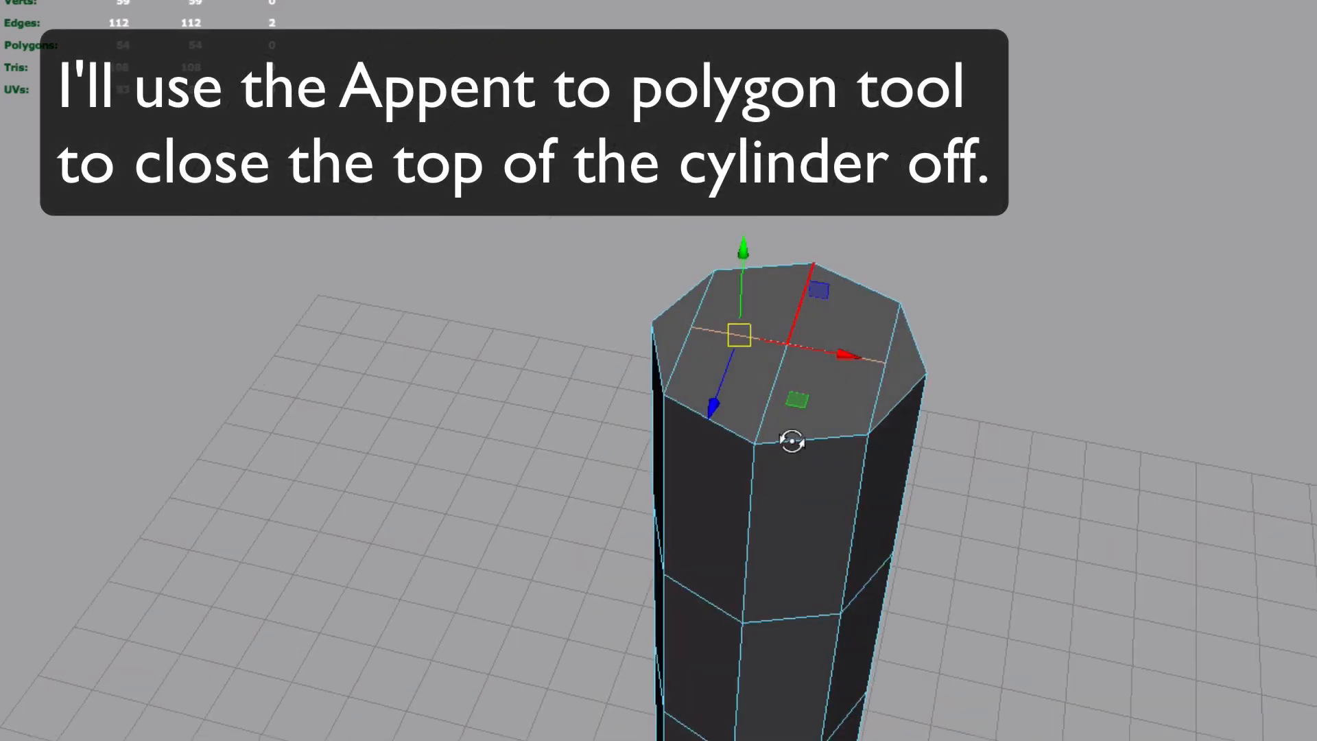
alt+drag(789, 441, 484, 228)
click(620, 425)
click(557, 415)
key(Return)
key(g)
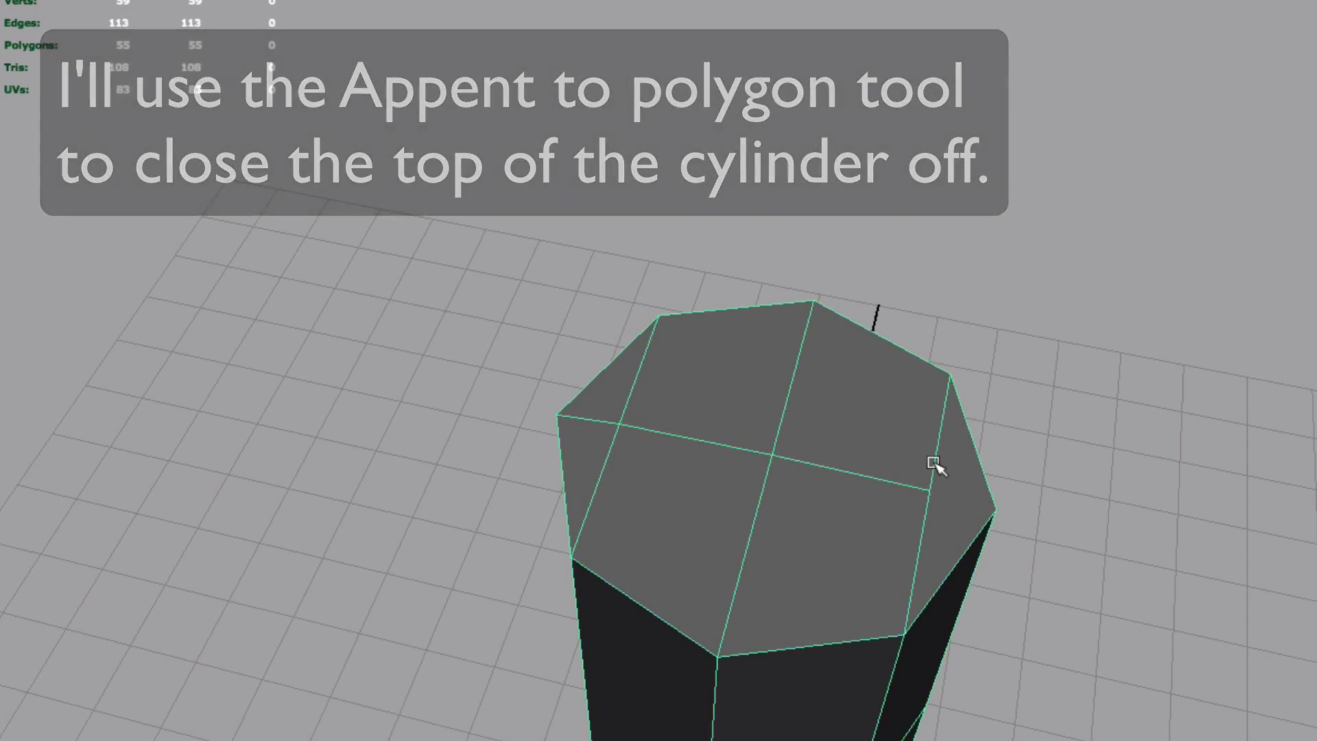
click(930, 490)
click(996, 511)
key(Return)
Step: Raise the center vertex of the top cap vertically to form a pointed tip
right_drag(813, 444, 730, 434)
click(772, 455)
drag(777, 395, 761, 210)
alt+drag(796, 429, 783, 337)
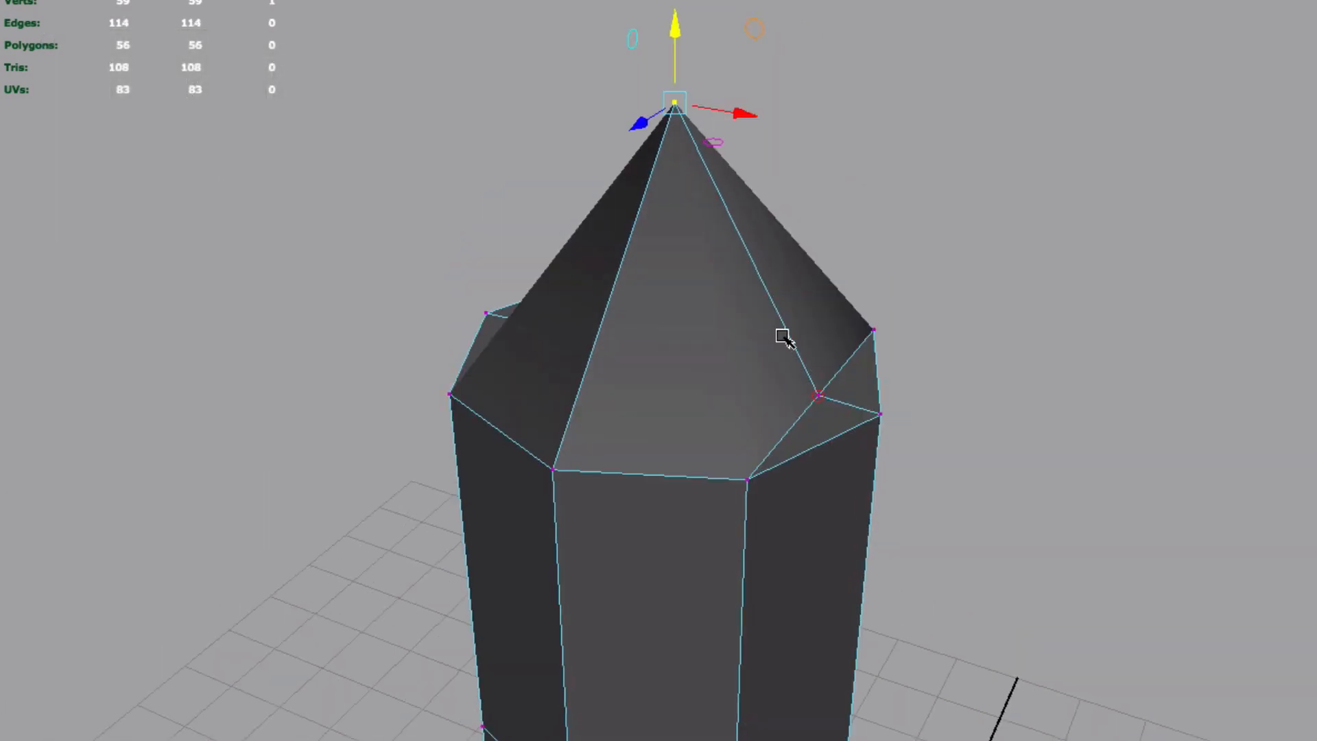
click(151, 1)
click(288, 103)
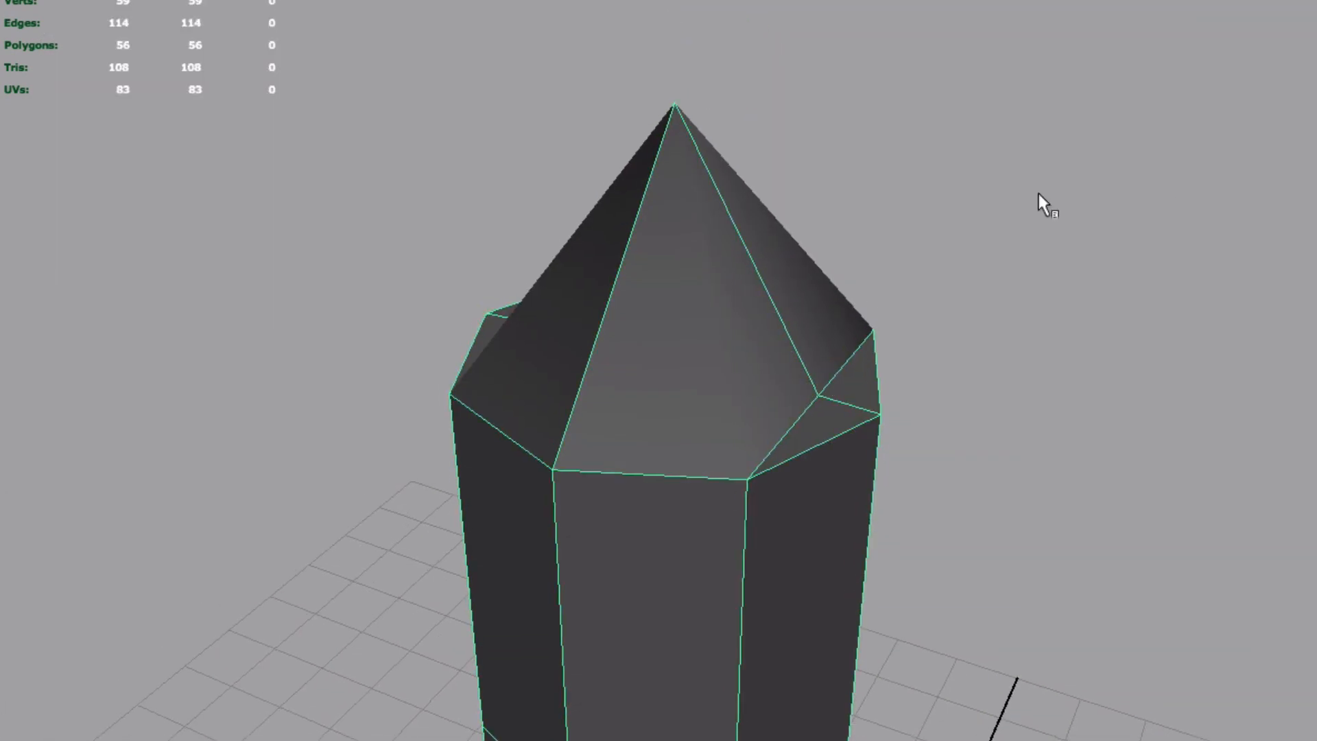
Step: Raise the two inner side vertices of the cap so they follow the slope of the pointed tip
right_drag(767, 353, 686, 353)
click(822, 391)
drag(832, 316, 867, 199)
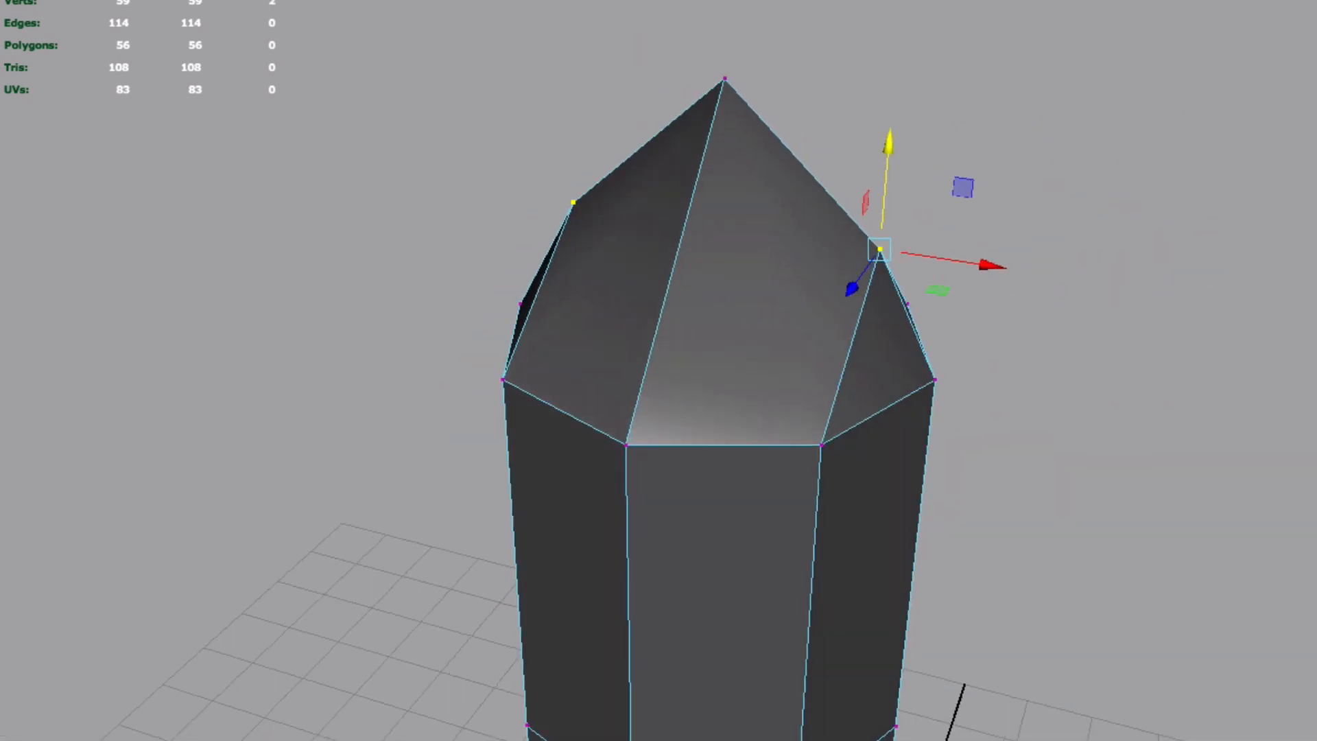
alt+drag(703, 242, 480, 412)
Step: Select the top rim and two upper side vertices, and flood them twice with the Sculpt Geometry Tool's Smooth operation
click(747, 174)
right_drag(612, 341, 612, 275)
double_click(552, 174)
alt+drag(523, 317, 617, 343)
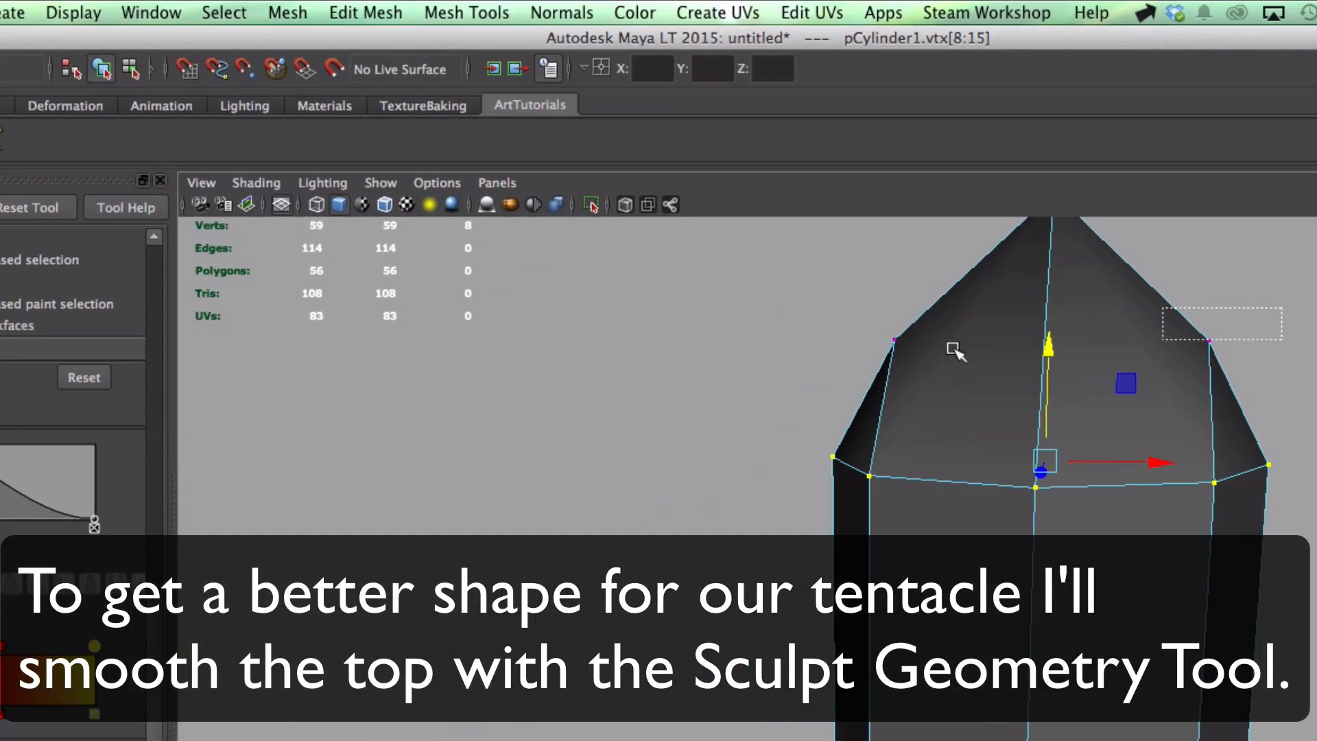
scroll(955, 348, down, 5)
click(461, 13)
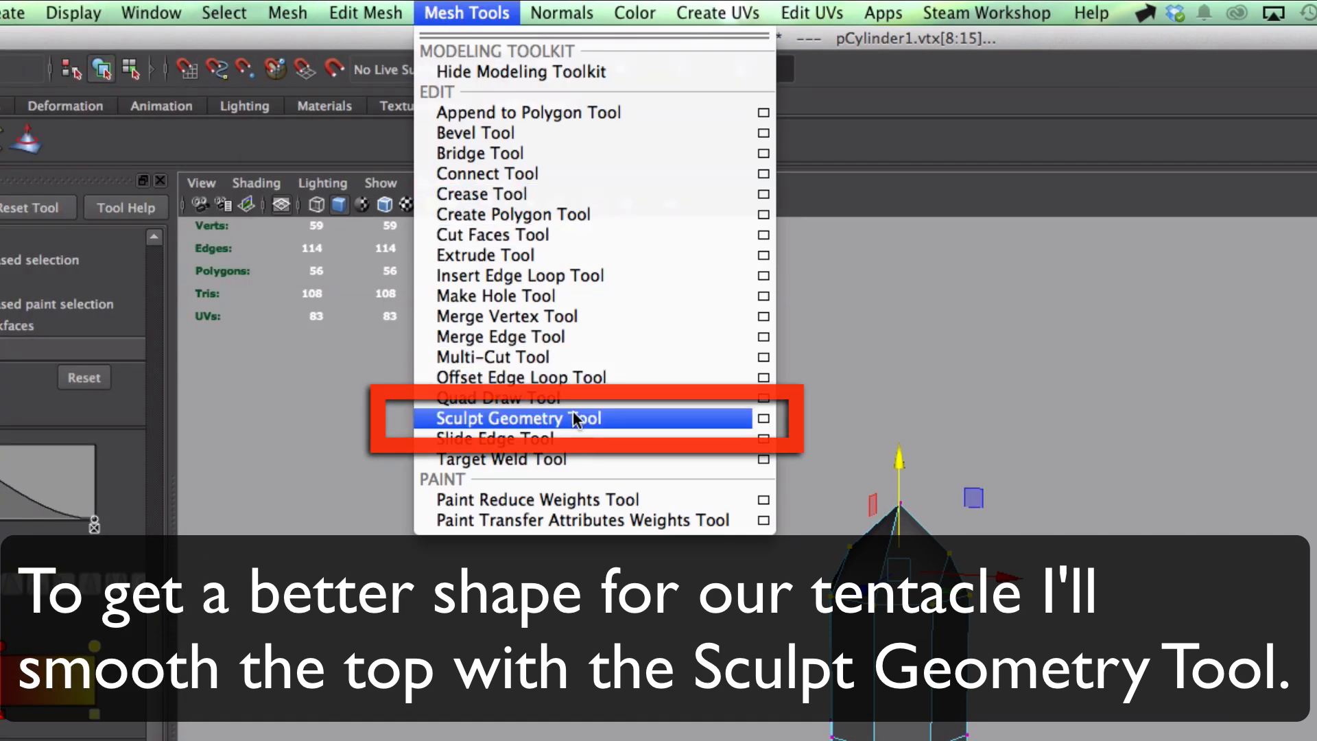
click(542, 418)
click(225, 399)
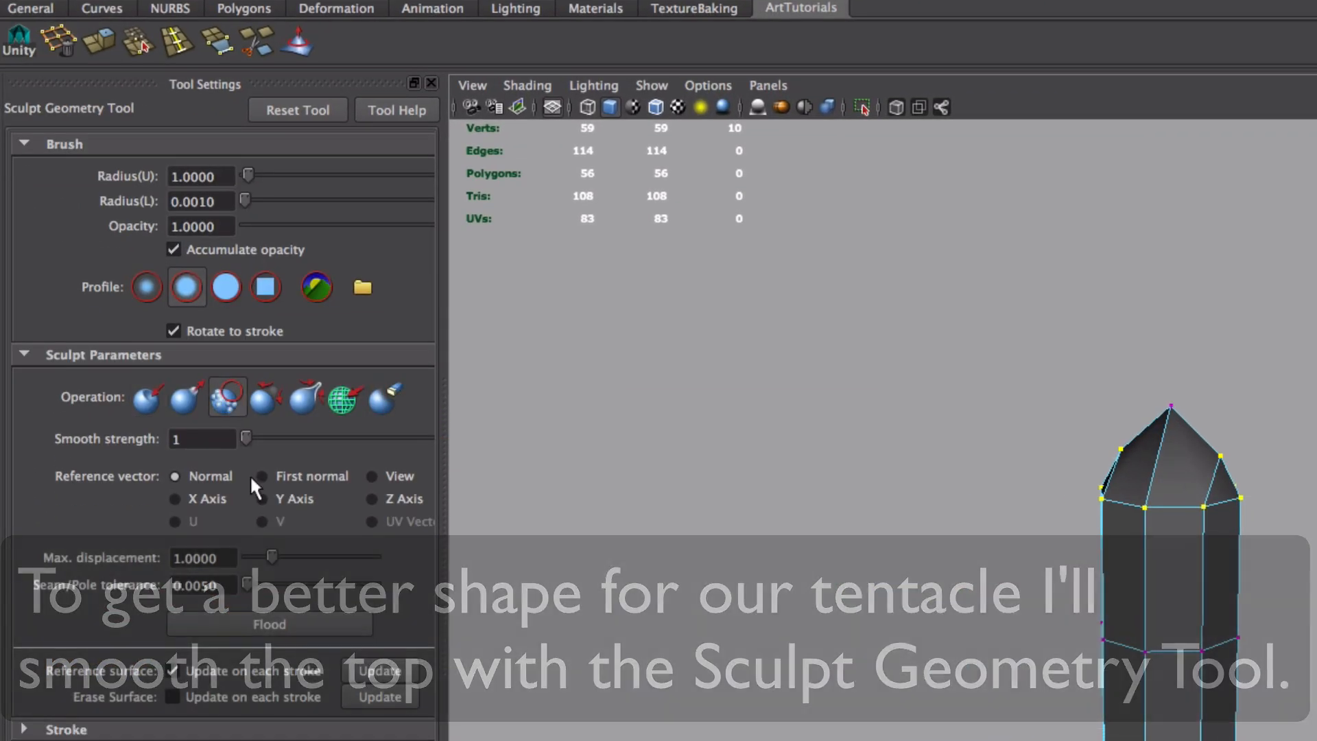
click(300, 620)
click(300, 620)
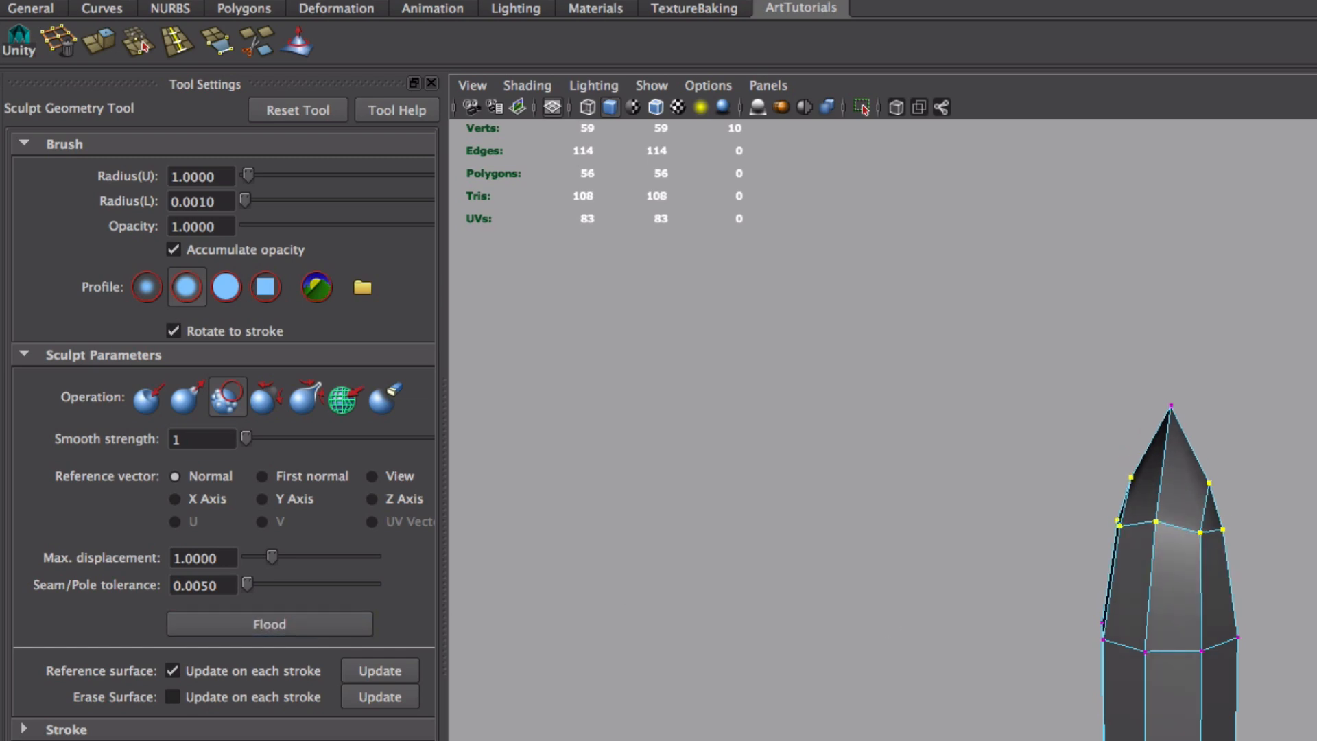
mouse_move(776, 472)
alt+mouse_down()
mouse_move(956, 483)
mouse_move(805, 464)
alt+mouse_up()
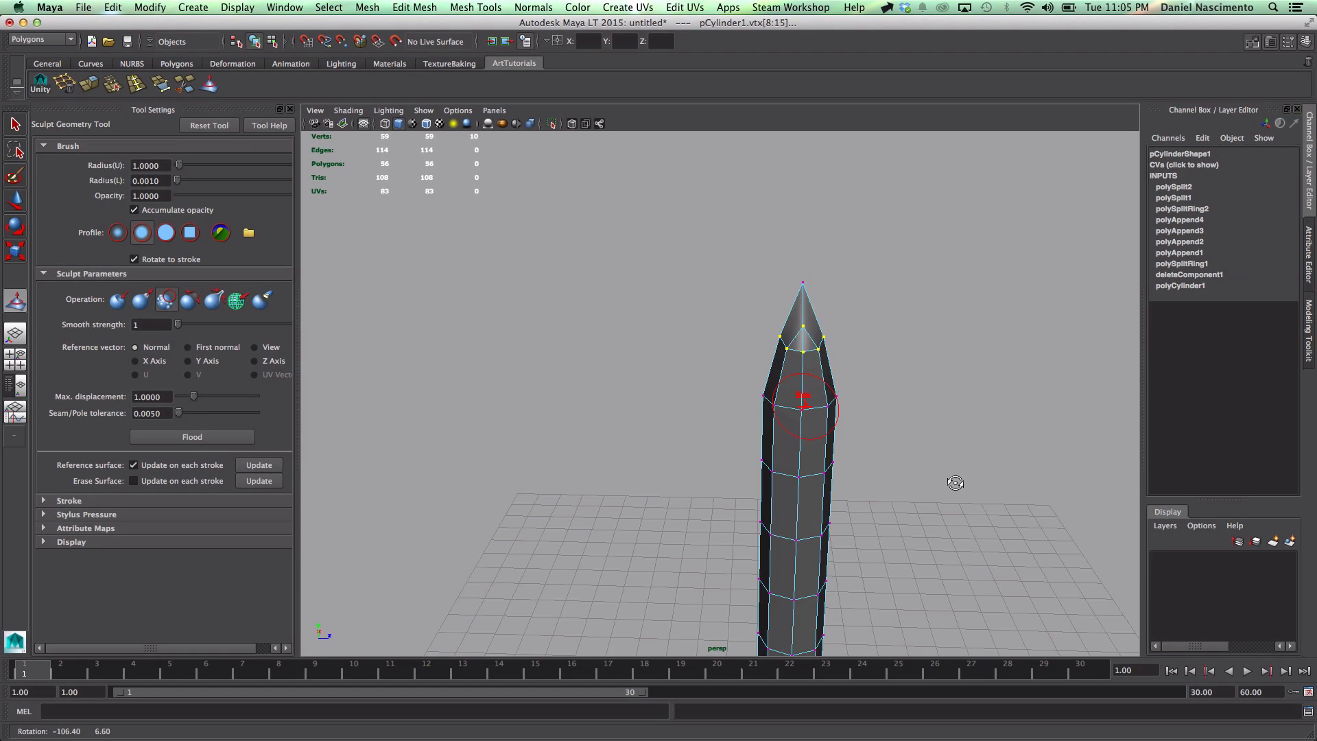
Step: Select all vertices above the two lowest rings and flood-smooth them twice with the Sculpt Geometry Tool
key(w)
right_drag(844, 385, 906, 369)
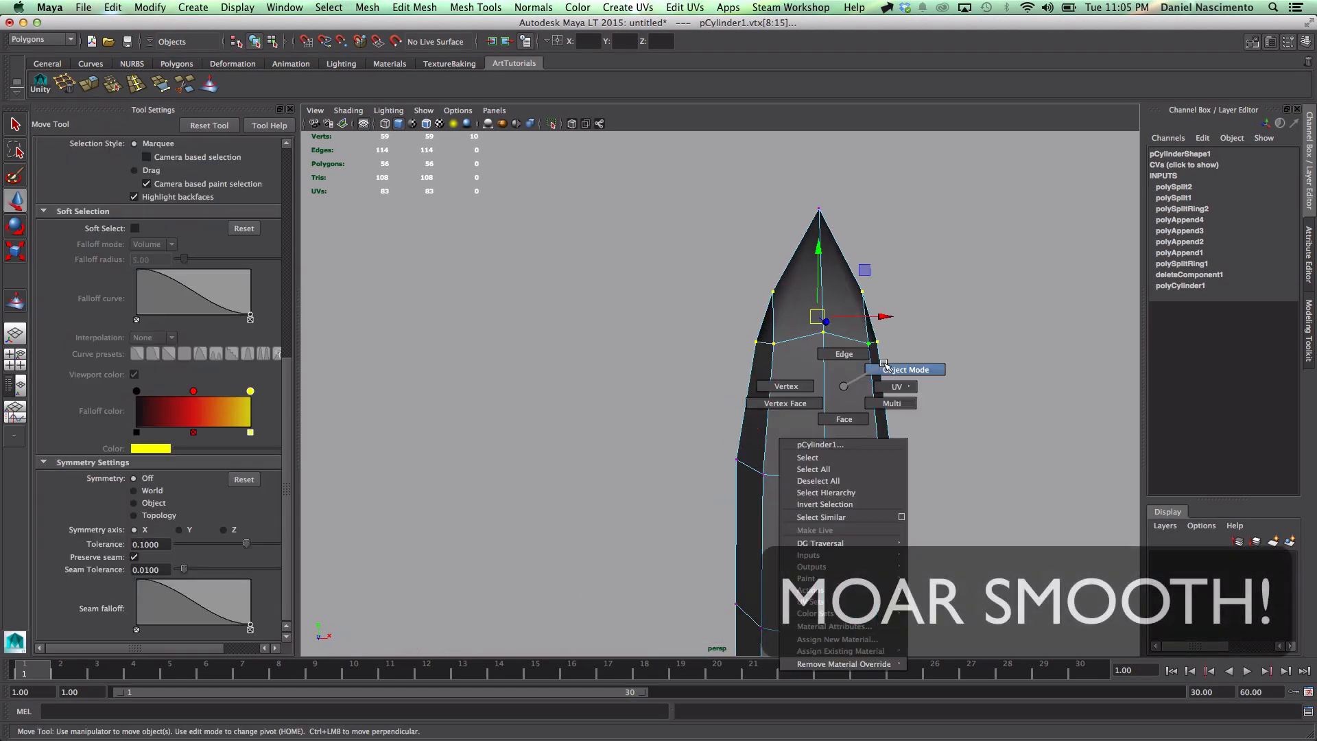
click(905, 412)
scroll(882, 517, down, 5)
scroll(823, 466, up, 3)
click(768, 435)
alt+drag(772, 434, 789, 431)
right_drag(775, 426, 717, 426)
mouse_move(903, 226)
mouse_down()
mouse_move(705, 492)
mouse_move(699, 525)
mouse_up()
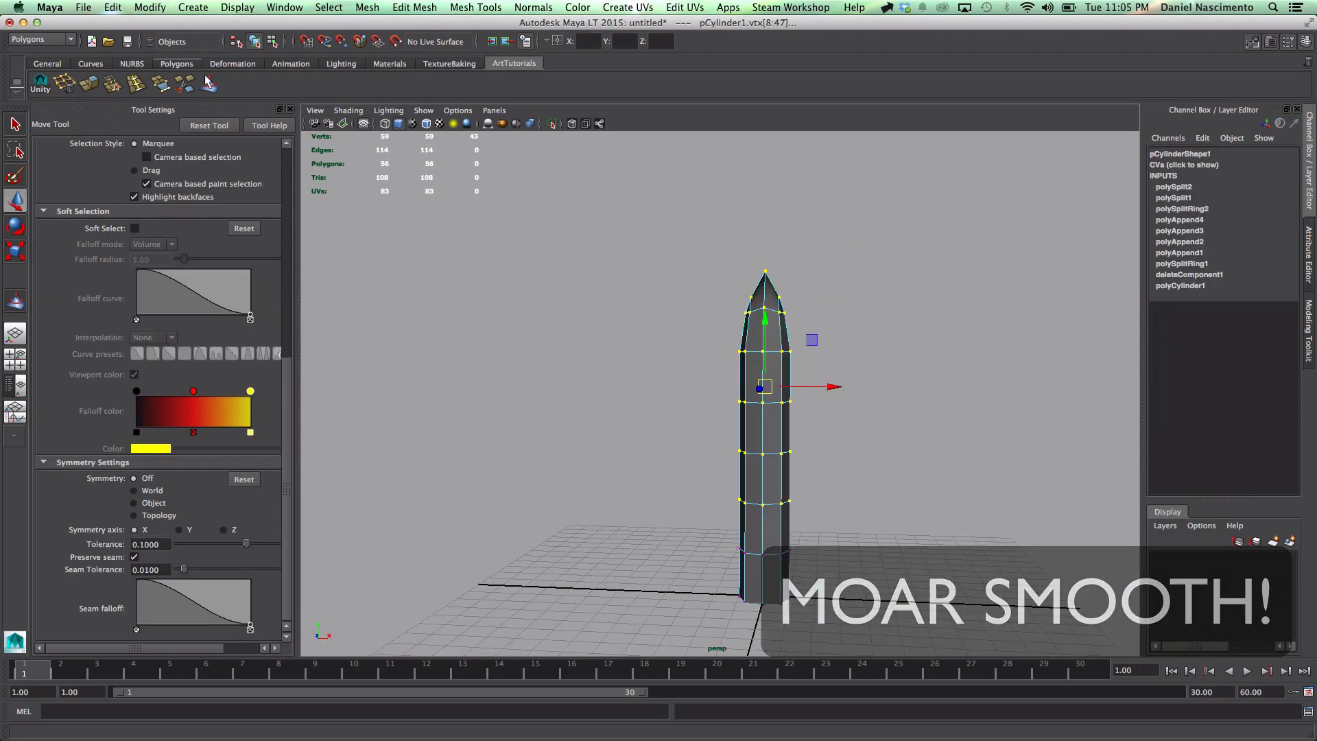
click(210, 84)
click(188, 438)
click(188, 438)
Step: Scale the lowest vertices outward to flare the base of the tentacle
mouse_move(745, 394)
alt+mouse_down()
mouse_move(607, 404)
mouse_move(618, 403)
alt+mouse_up()
scroll(619, 403, up, 5)
key(w)
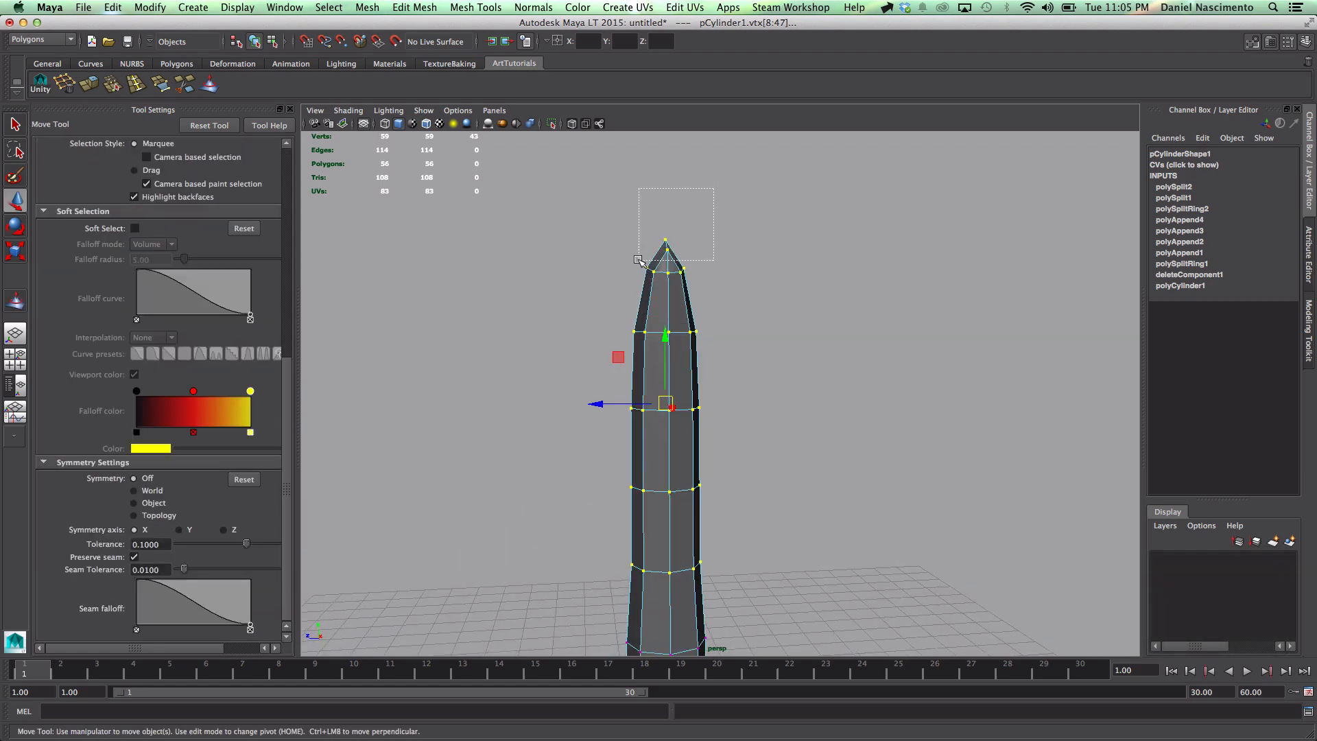
drag(638, 259, 634, 265)
alt+drag(686, 322, 817, 315)
key(r)
alt+middle_drag(826, 384, 826, 247)
drag(885, 624, 693, 566)
key(r)
drag(782, 591, 851, 592)
drag(889, 478, 605, 527)
alt+drag(885, 511, 721, 504)
Step: Enable Soft Select with a falloff radius of 2.08 and push a vertical edge loop on one side of the tentacle inward
right_drag(693, 405, 693, 357)
double_click(655, 412)
key(b)
drag(670, 435, 542, 433)
key(w)
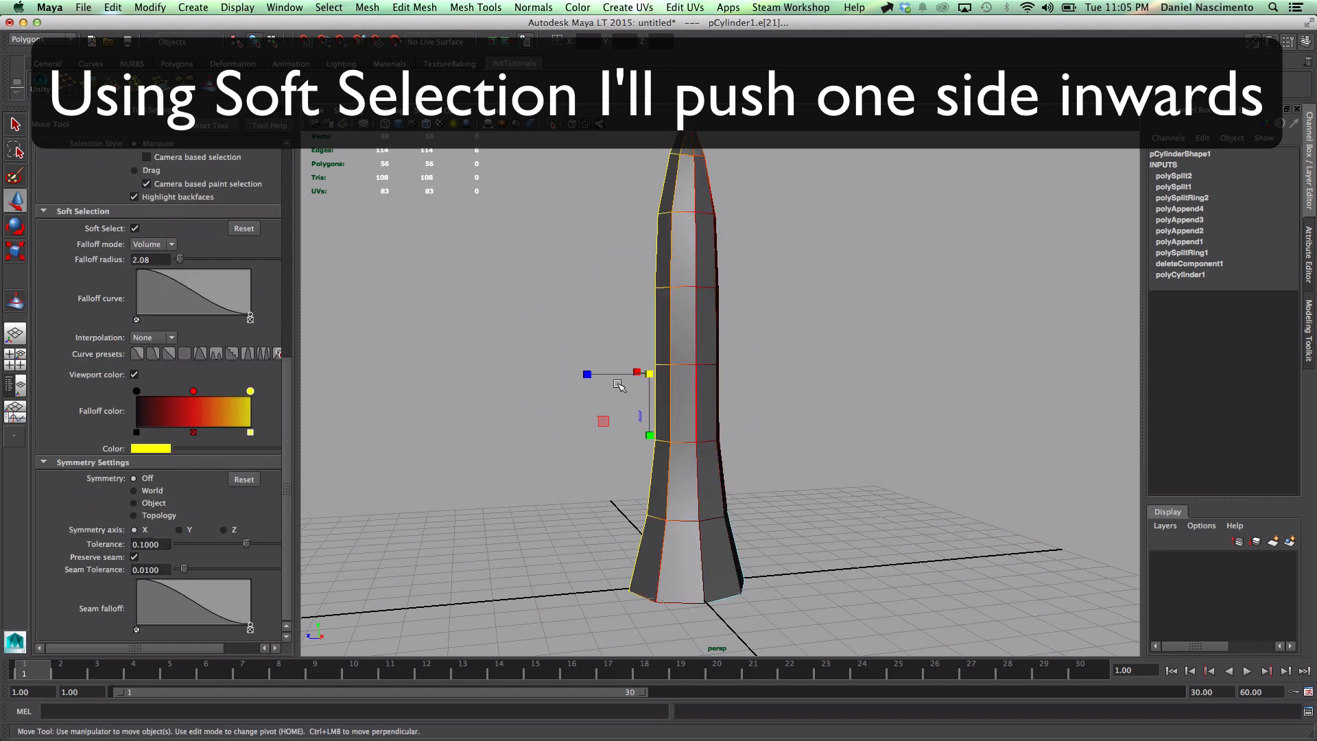
alt+drag(619, 385, 693, 397)
drag(611, 448, 635, 447)
Step: Nudge edges and single vertices along the pushed-in side to refine the curve of the tentacle's profile
click(710, 302)
drag(643, 294, 654, 294)
right_drag(728, 309, 680, 309)
drag(810, 161, 661, 330)
drag(678, 245, 667, 246)
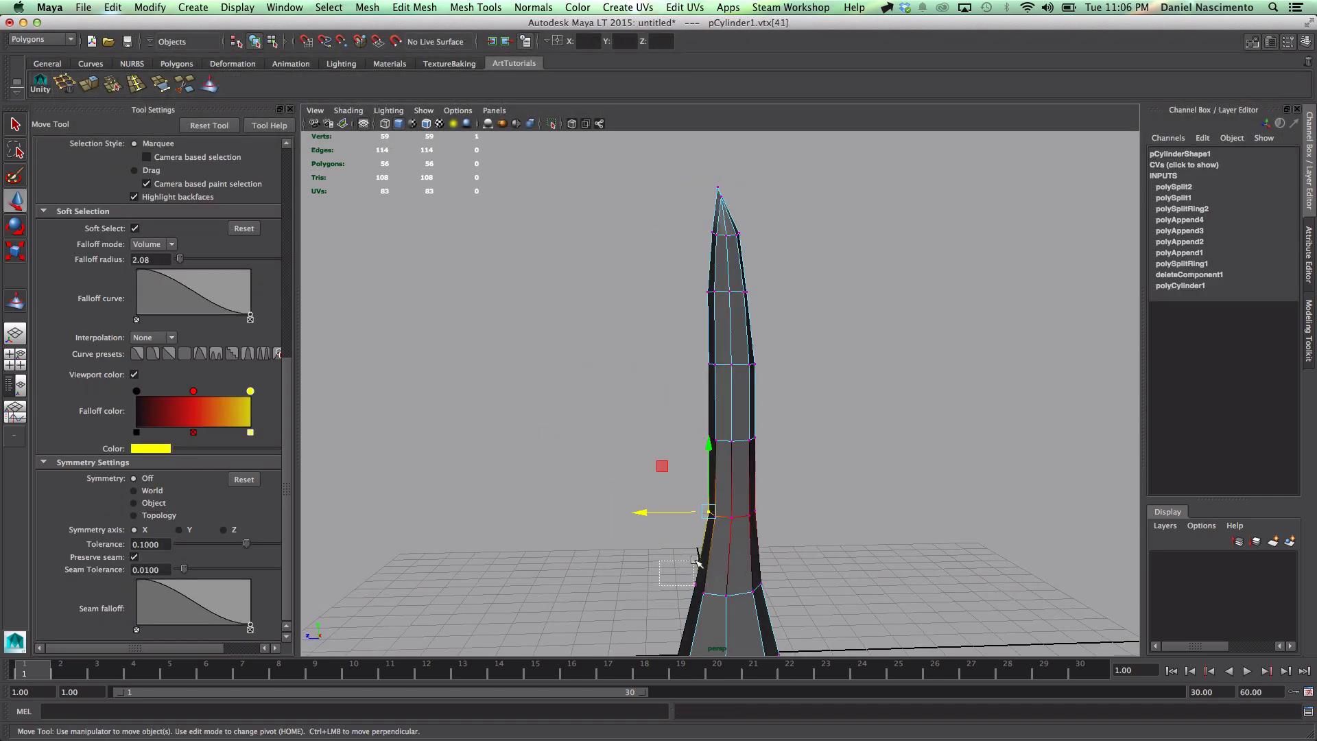
drag(695, 561, 700, 557)
alt+drag(645, 570, 769, 566)
Step: Select vertical edges on the opposite side, set the soft selection radius to 1.16 and shift them sideways
right_drag(686, 426, 686, 378)
double_click(693, 392)
alt+drag(693, 393, 775, 412)
key(b)
drag(817, 487, 773, 488)
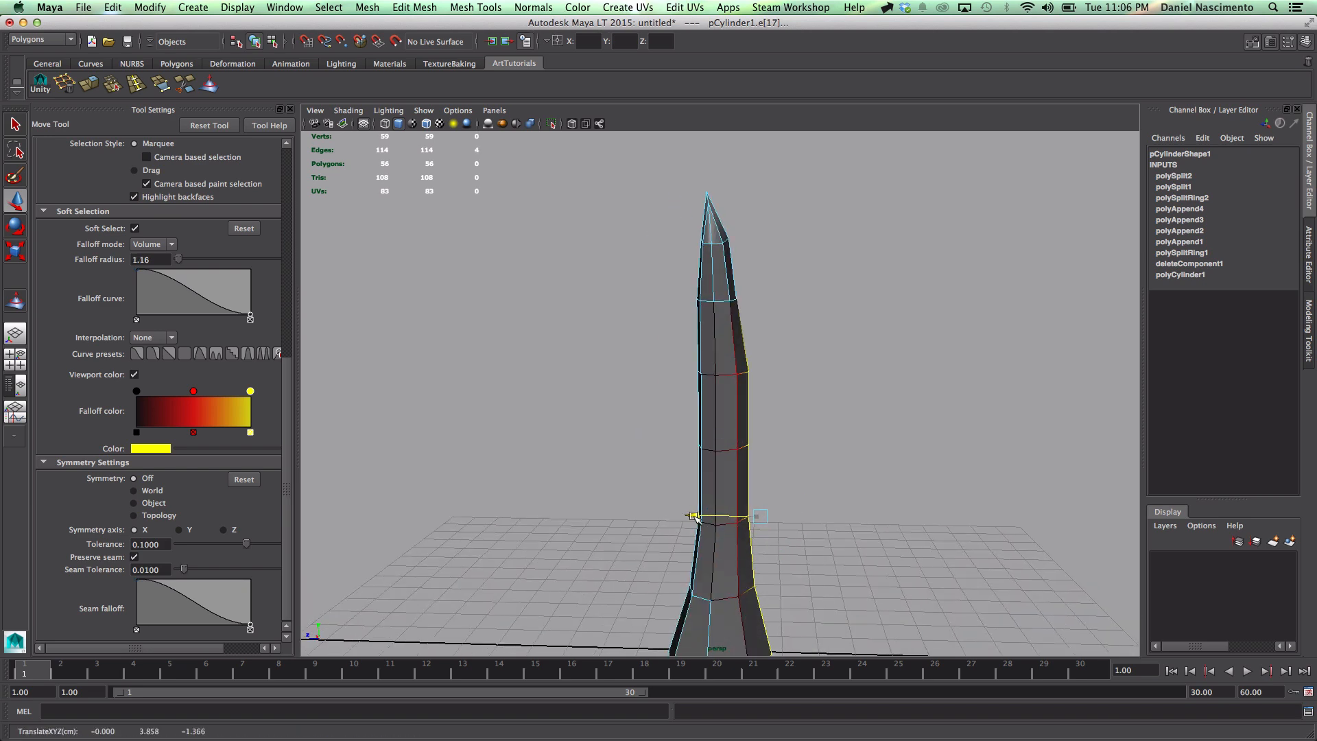
click(570, 439)
Step: Scale progressively larger groups of upper vertices to taper the tentacle toward its tip
alt+drag(638, 521, 638, 491)
click(659, 415)
right_drag(659, 412, 611, 412)
drag(713, 168, 591, 224)
key(r)
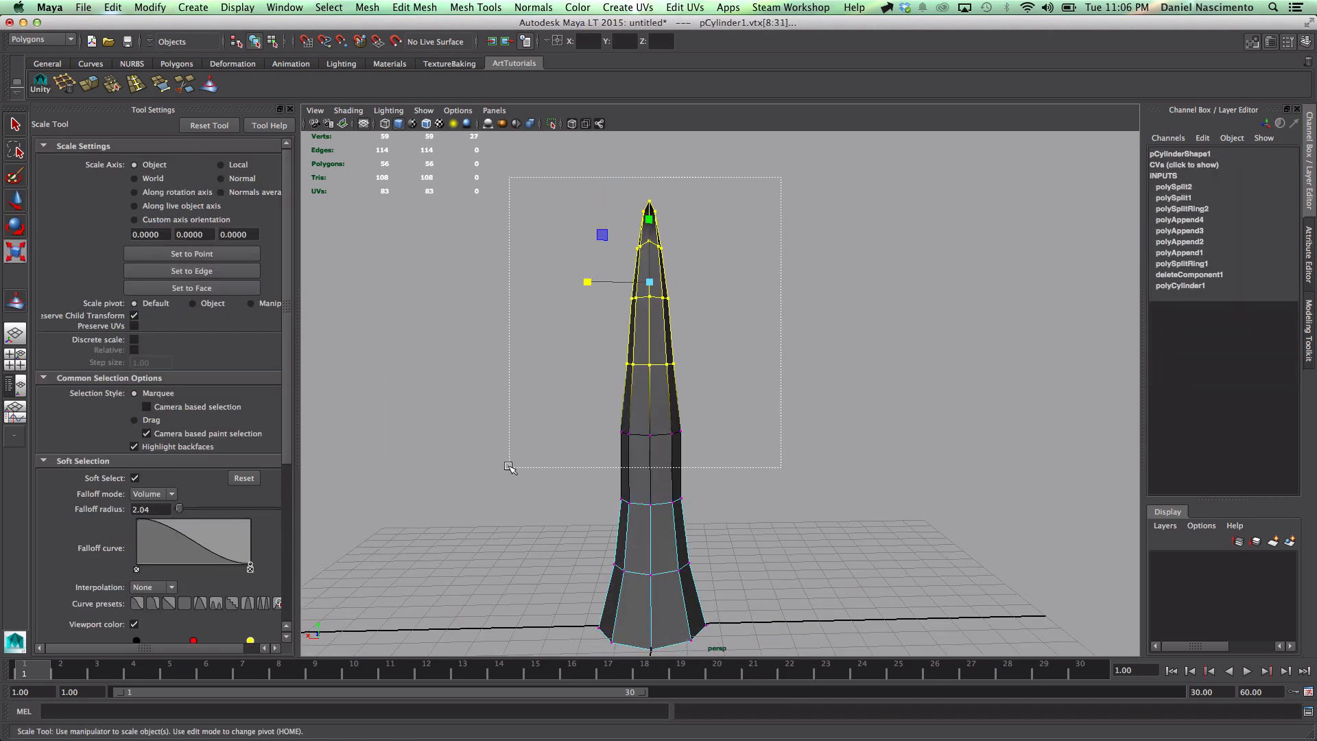
alt+drag(507, 511, 609, 520)
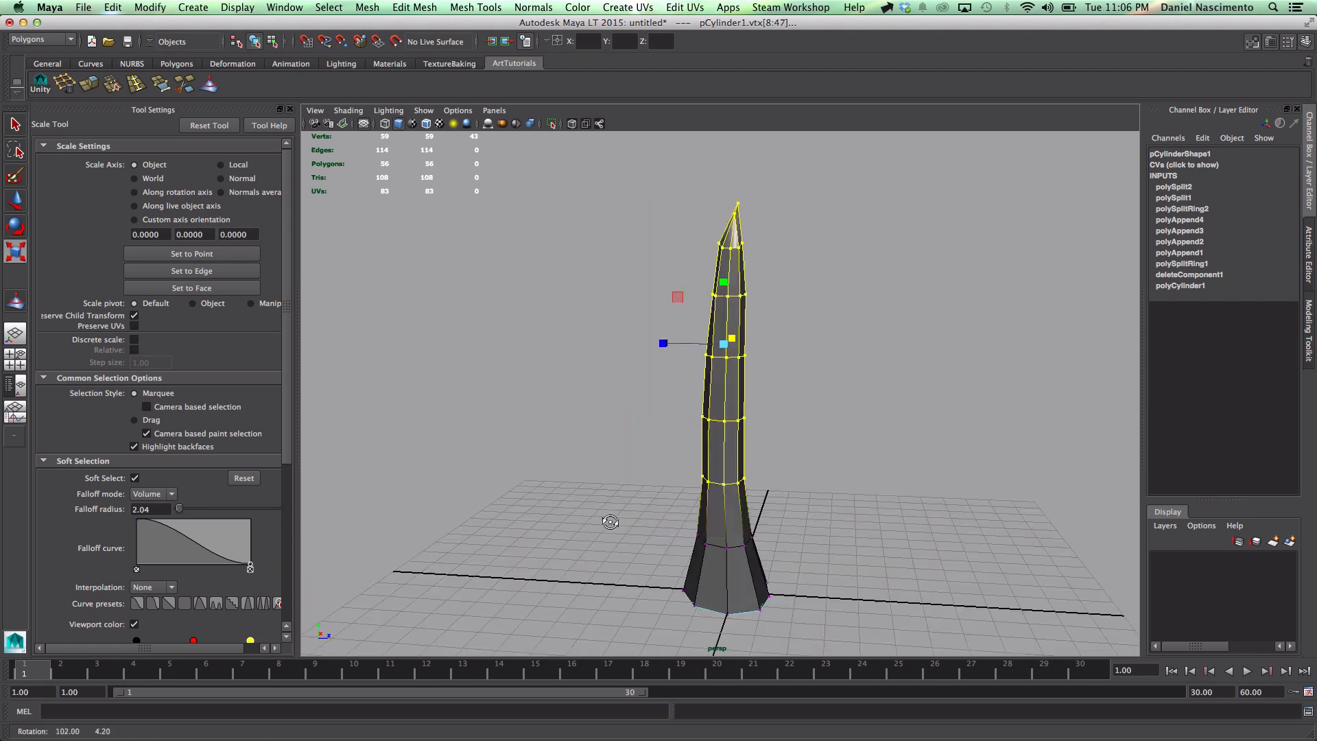
click(823, 508)
alt+drag(775, 535, 861, 541)
Step: Move a side vertex on a middle ring of the tentacle inward with soft selection
click(682, 440)
scroll(721, 467, up, 5)
right_drag(713, 466, 713, 418)
shift+click(715, 500)
click(617, 504)
alt+drag(618, 504, 755, 553)
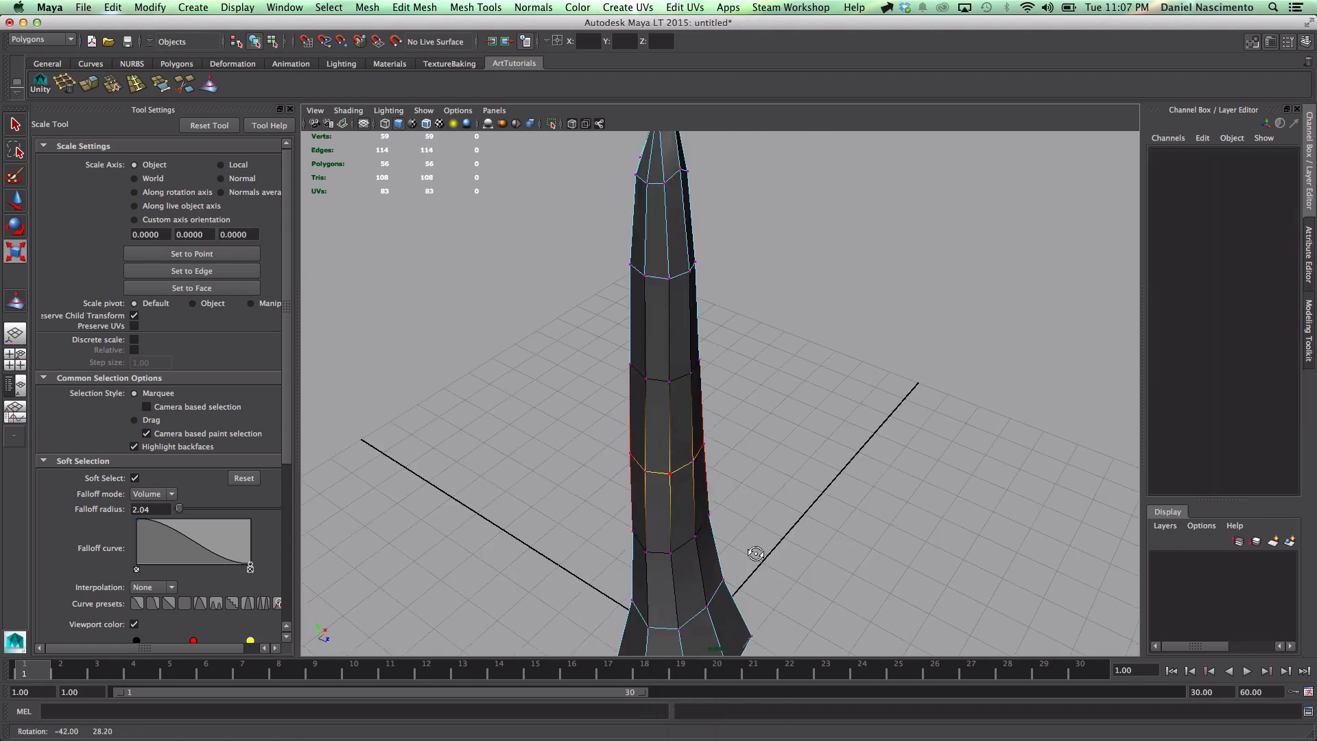
right_drag(686, 466, 638, 466)
key(w)
click(693, 461)
drag(736, 483, 728, 479)
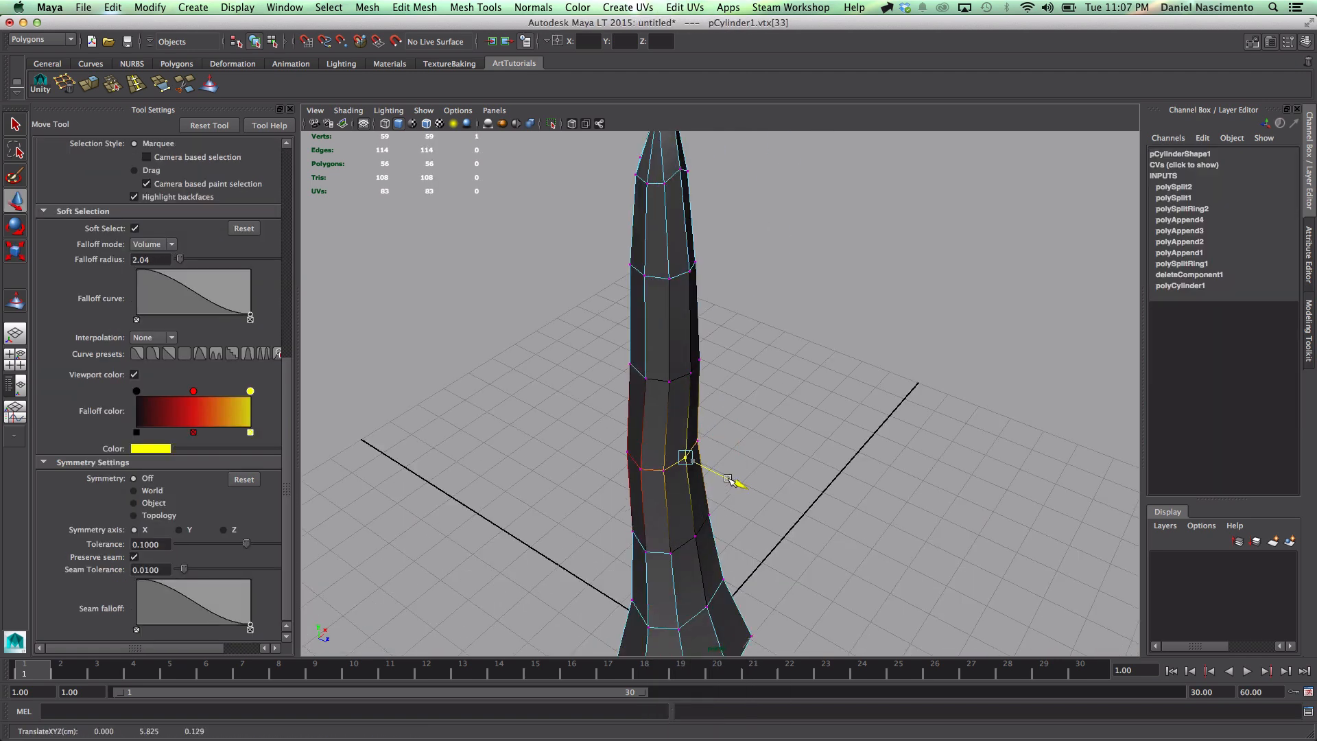
Step: Fine-tune further vertices along the tentacle's side to even out its outline
click(690, 272)
alt+drag(754, 356, 817, 323)
alt+middle_drag(817, 323, 823, 188)
click(698, 456)
drag(756, 467, 751, 465)
drag(709, 506, 709, 504)
alt+drag(789, 494, 706, 462)
click(765, 477)
scroll(686, 433, down, 5)
click(664, 409)
mouse_move(697, 401)
alt+mouse_down()
mouse_move(899, 442)
mouse_move(514, 438)
mouse_move(686, 411)
alt+mouse_up()
click(726, 364)
alt+drag(725, 363, 789, 356)
Step: Apply Cylindrical Mapping to the tentacle and open the UV Texture Editor
click(628, 8)
click(645, 44)
click(685, 7)
click(747, 305)
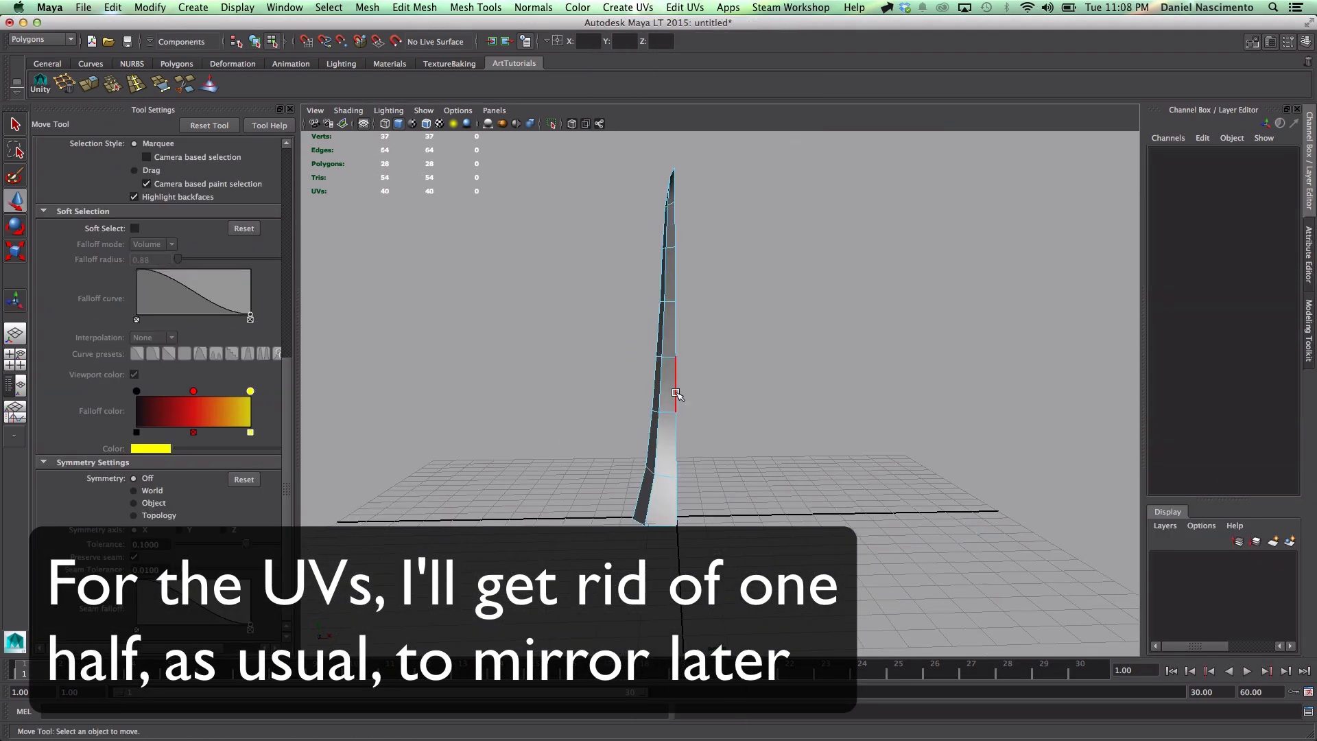
Step: Convert the half tentacle's open border edge loops to vertices and move them onto the center line
double_click(676, 393)
alt+drag(676, 392, 741, 384)
shift+double_click(651, 445)
ctrl+right_drag(741, 377, 714, 373)
drag(744, 346, 686, 363)
right_drag(657, 440, 684, 409)
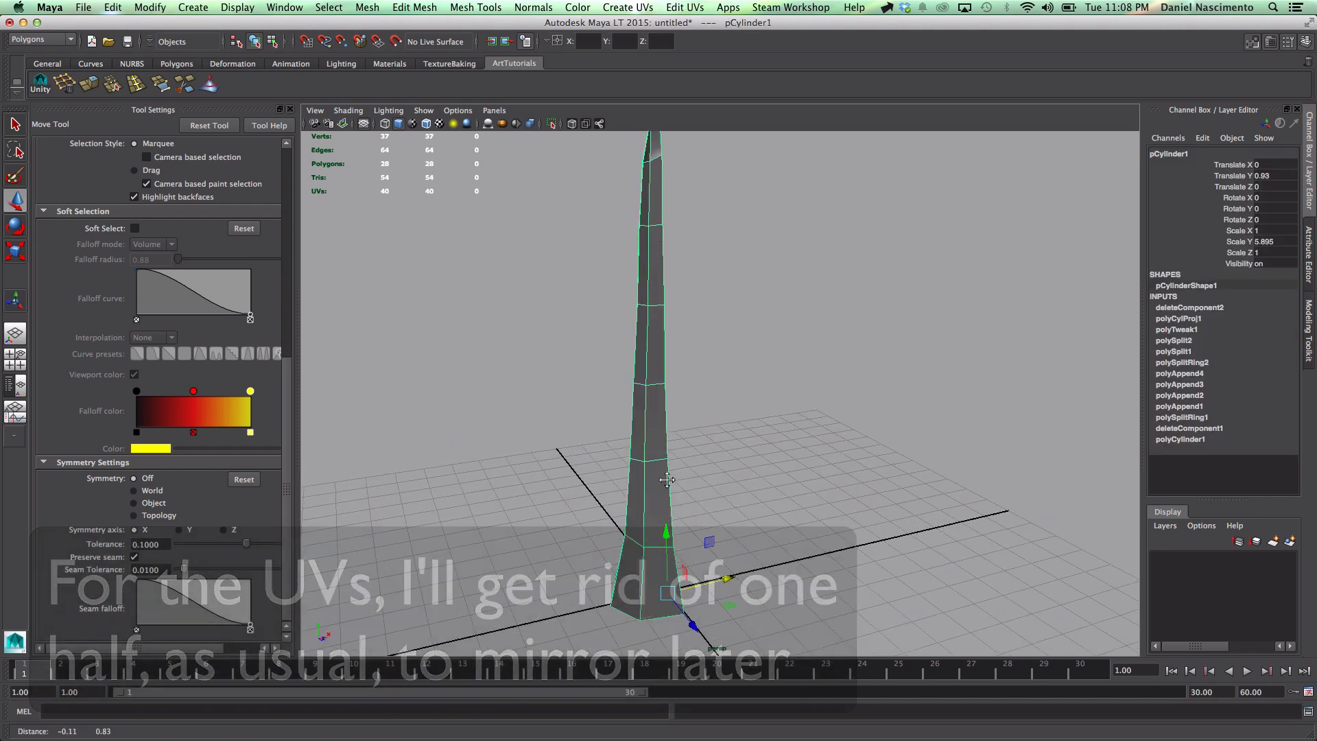
Step: Open the UV Texture Editor and adjust the cylindrical projection manipulator around the half tentacle
click(685, 8)
click(746, 305)
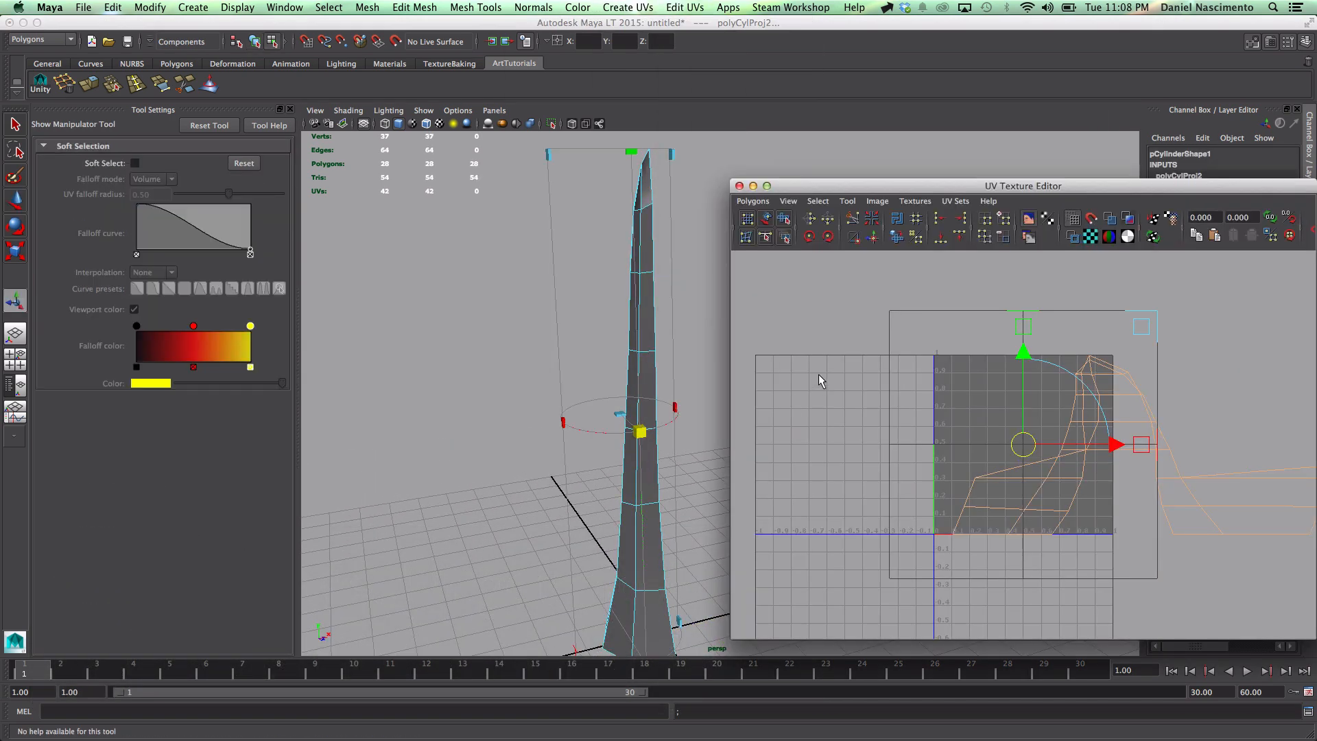
alt+middle_drag(818, 374, 692, 352)
alt+middle_drag(603, 508, 595, 422)
alt+right_drag(595, 433, 532, 460)
click(589, 550)
alt+middle_drag(696, 331, 670, 381)
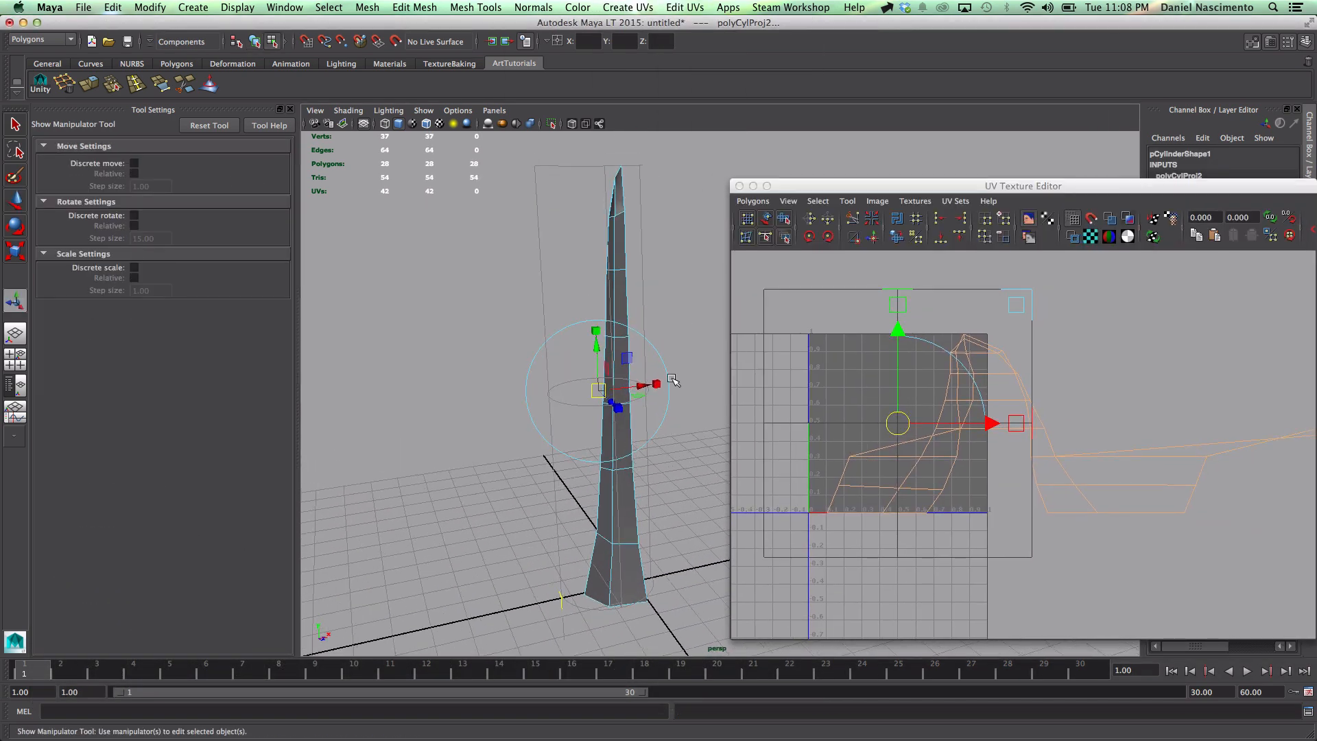
drag(609, 422, 587, 421)
alt+drag(588, 450, 692, 467)
key(w)
right_drag(686, 451, 715, 457)
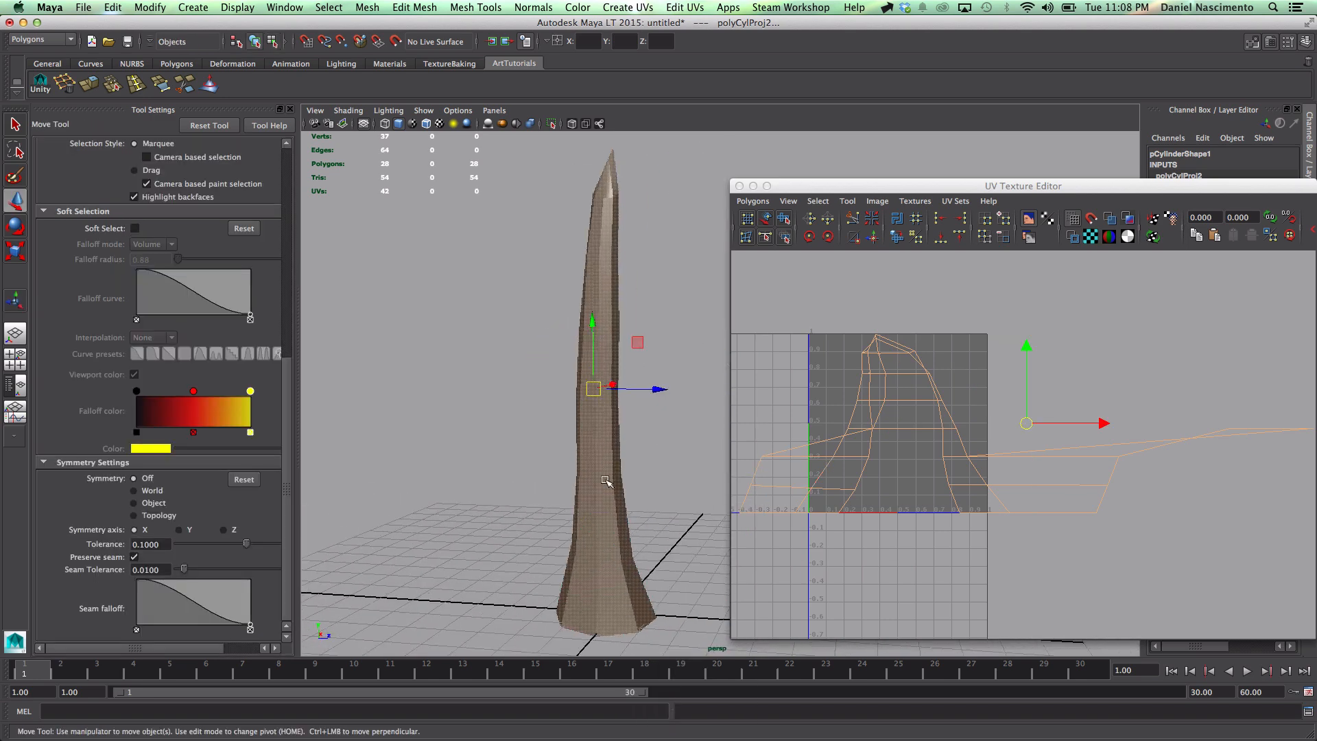
Step: Project new UVs onto the half tentacle using Planar Mapping fitted to its bounding box
key(F8)
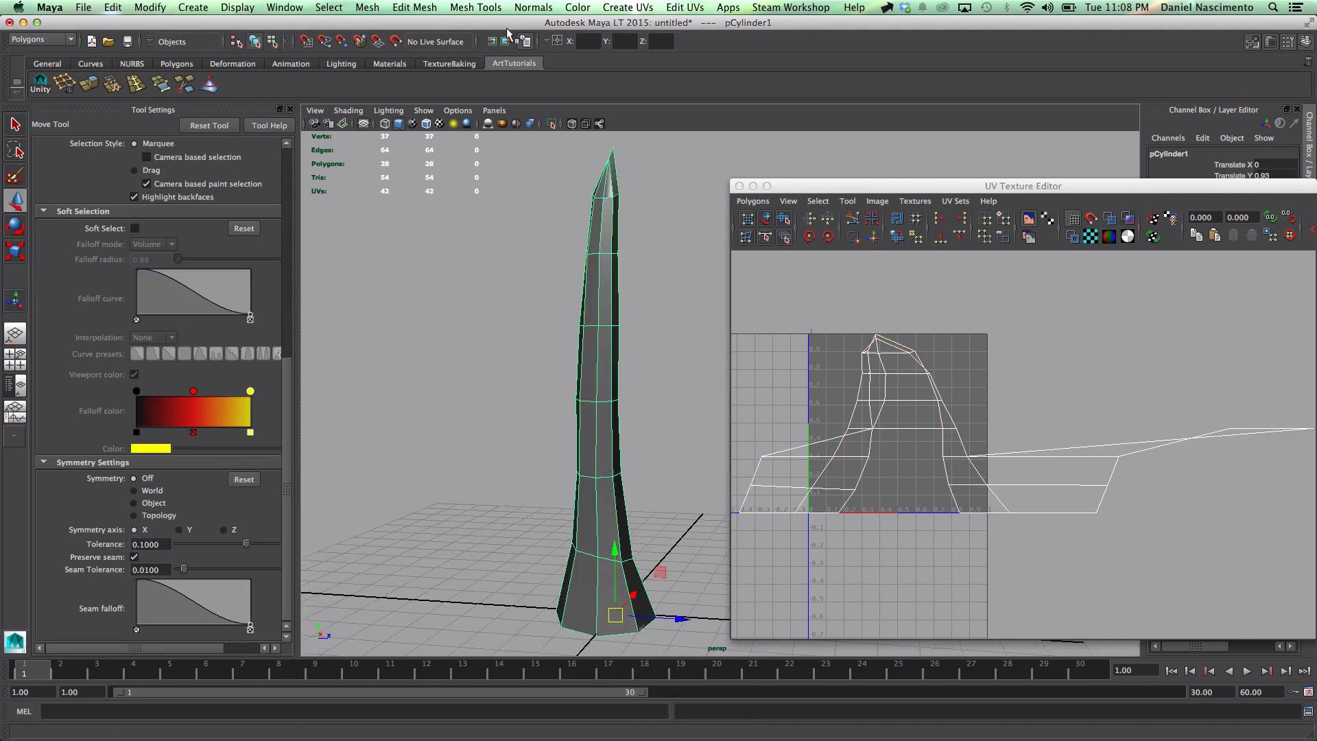
click(627, 7)
click(785, 32)
click(854, 293)
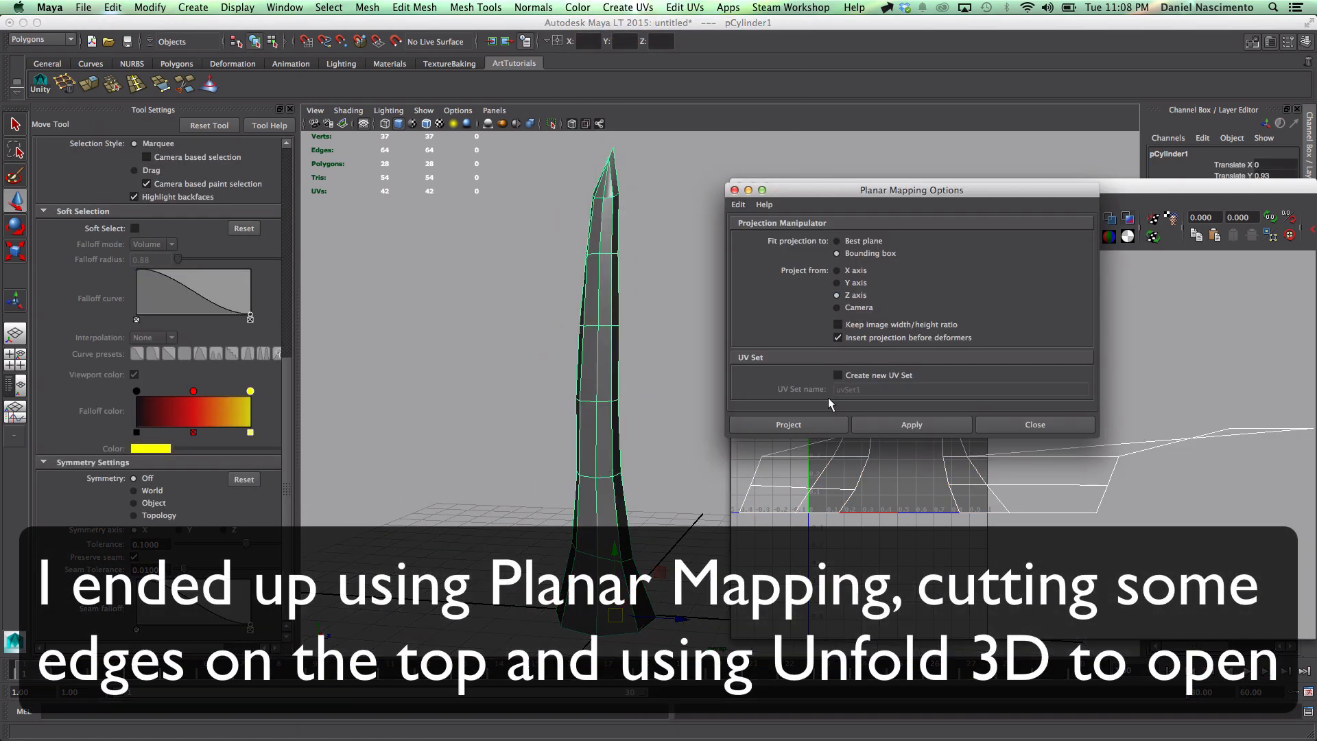
click(748, 420)
Step: Select all UVs of the planar-mapped half tentacle and unfold them
alt+drag(602, 405, 575, 393)
click(572, 387)
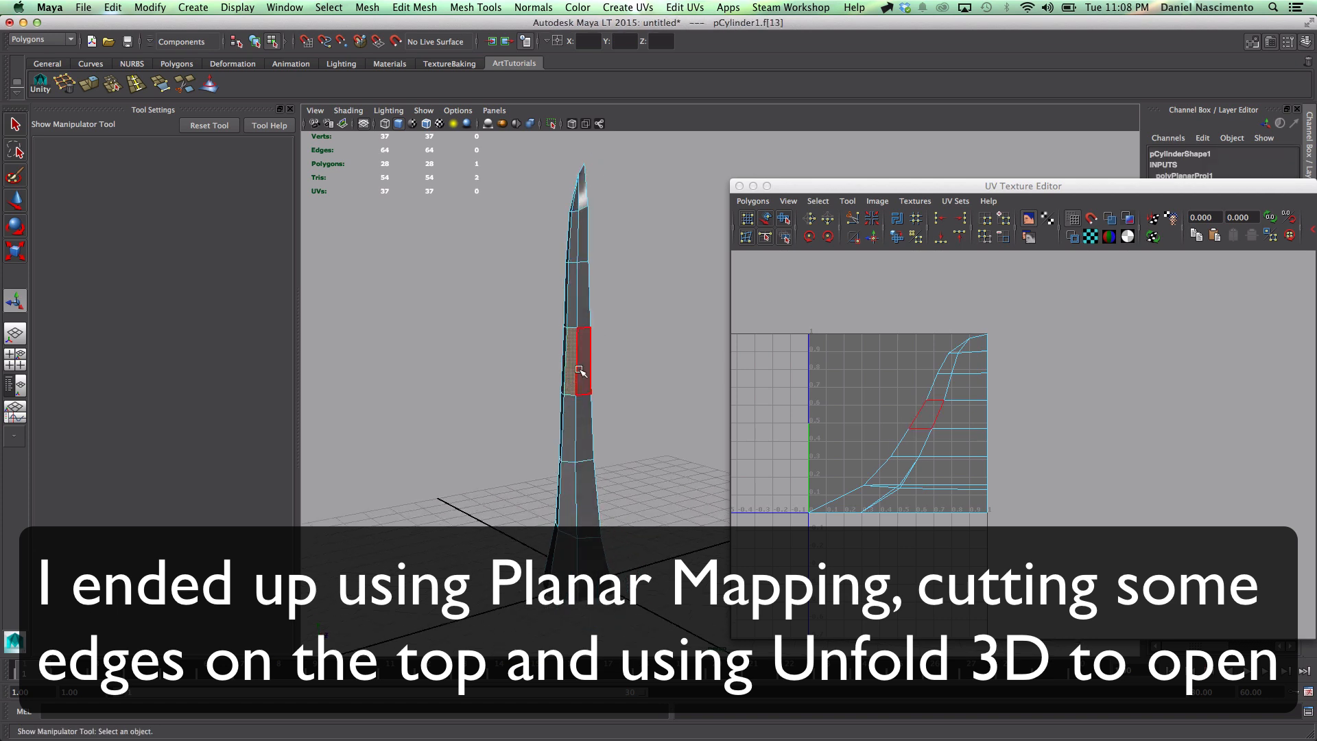
right_drag(580, 370, 621, 343)
click(590, 409)
right_drag(973, 460, 1018, 460)
drag(1029, 542, 775, 315)
click(766, 205)
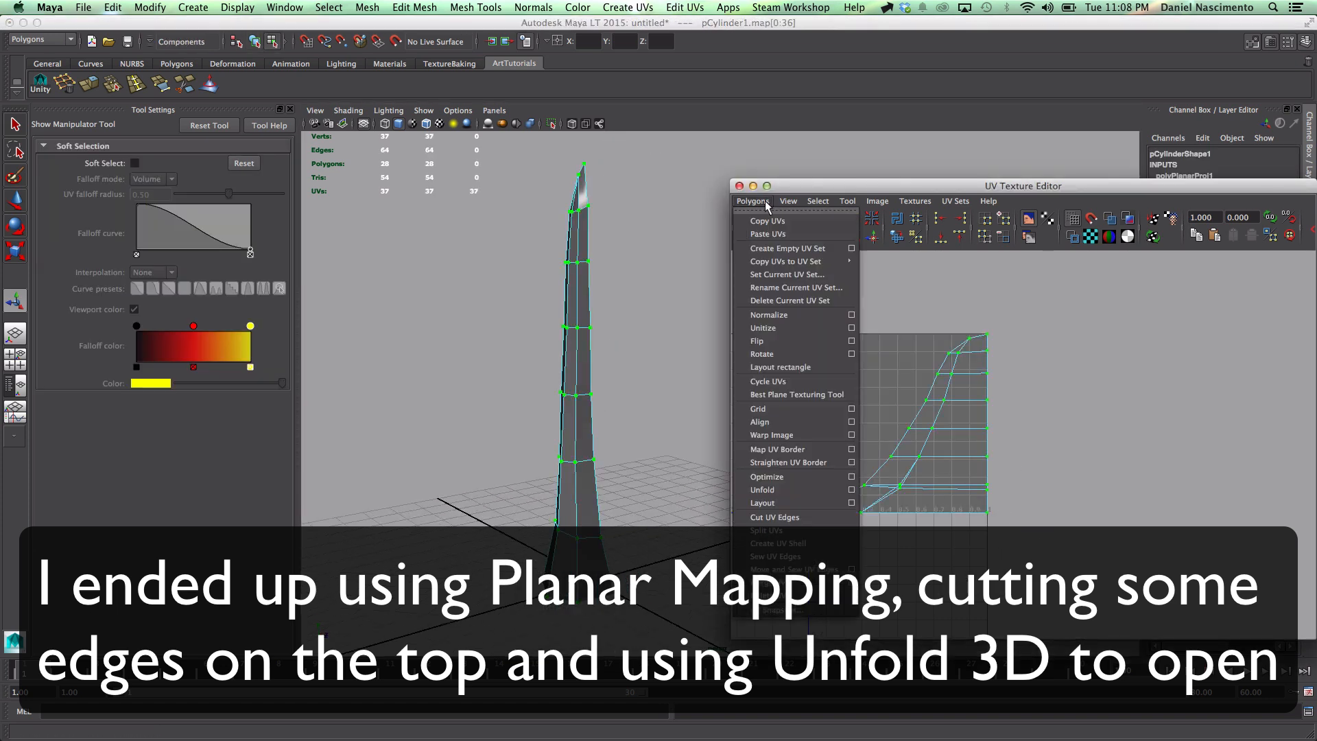
click(762, 489)
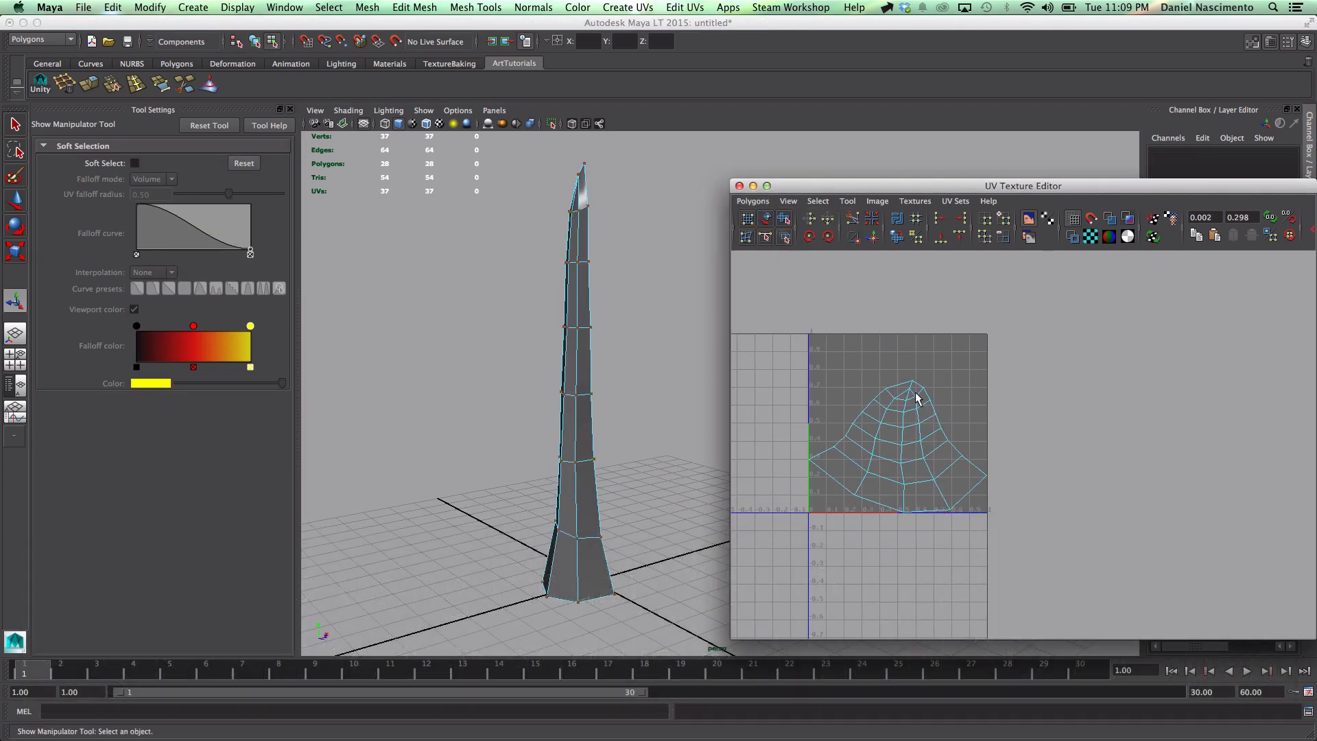
Step: Cut the UV edges at the tentacle's tip and unfold the entire UV shell again
alt+right_drag(916, 393, 1101, 451)
alt+middle_drag(854, 351, 951, 340)
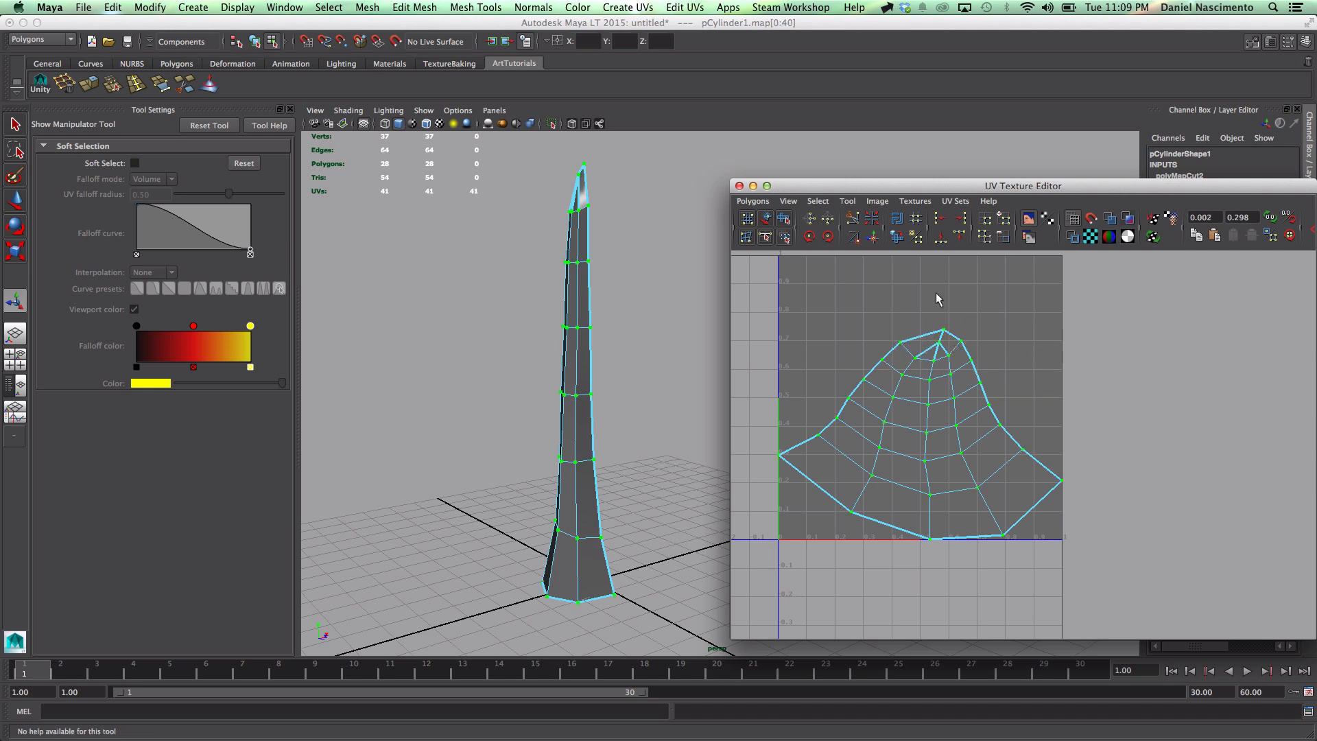
click(753, 201)
click(784, 501)
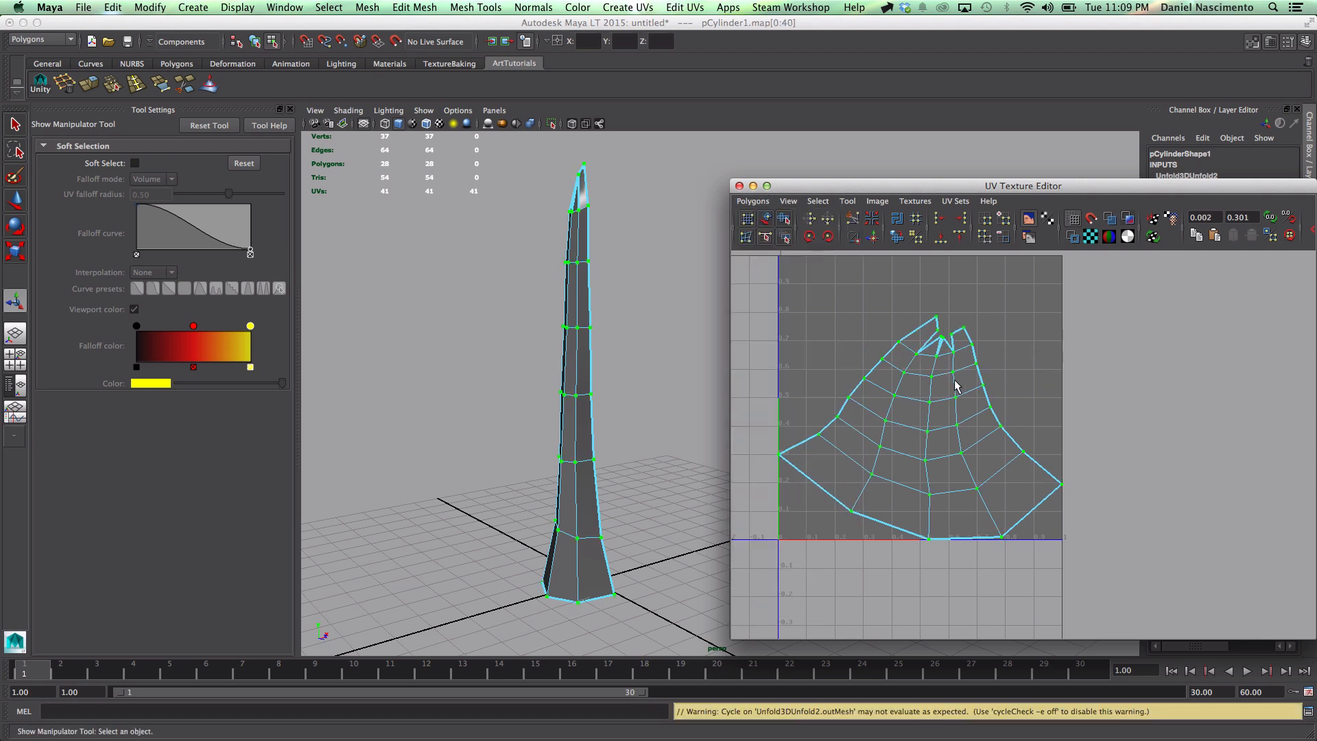
Step: Shade the UV shell and align its lengthwise columns into straight vertical lines
click(1110, 220)
drag(868, 303, 887, 334)
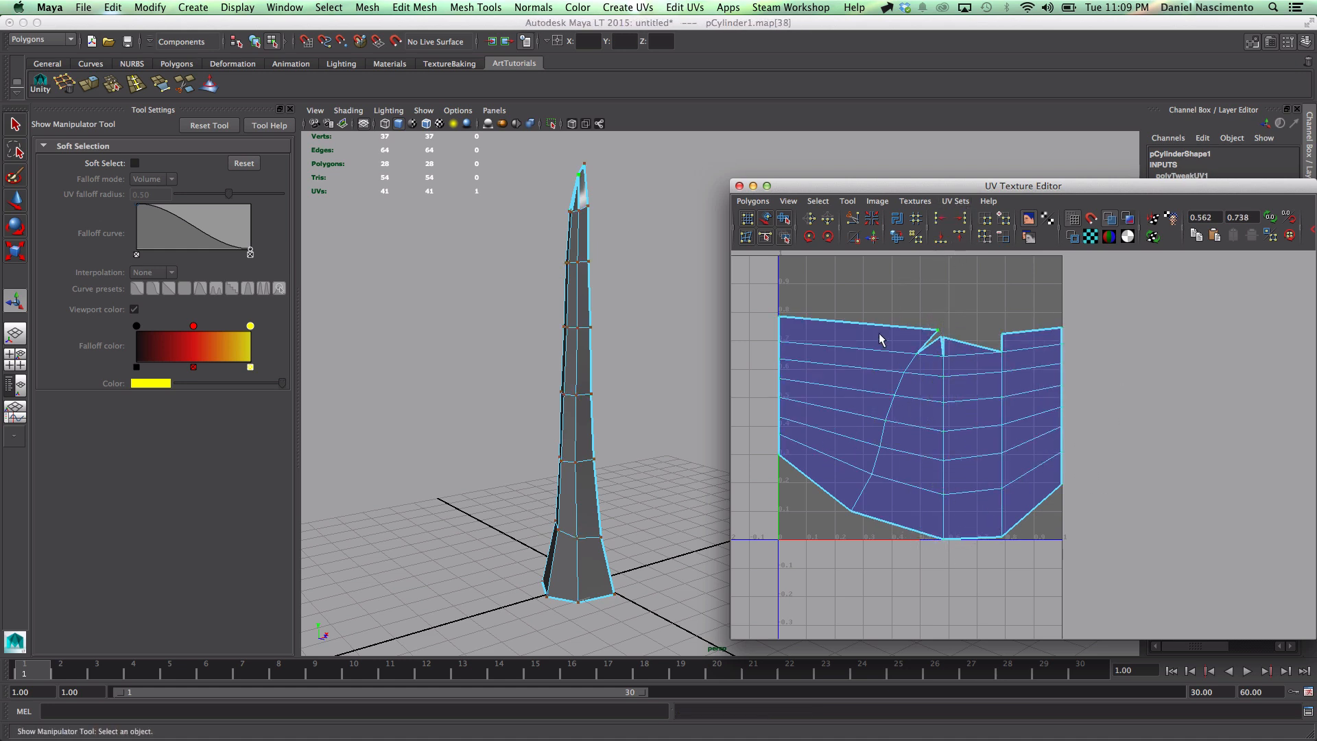
key(w)
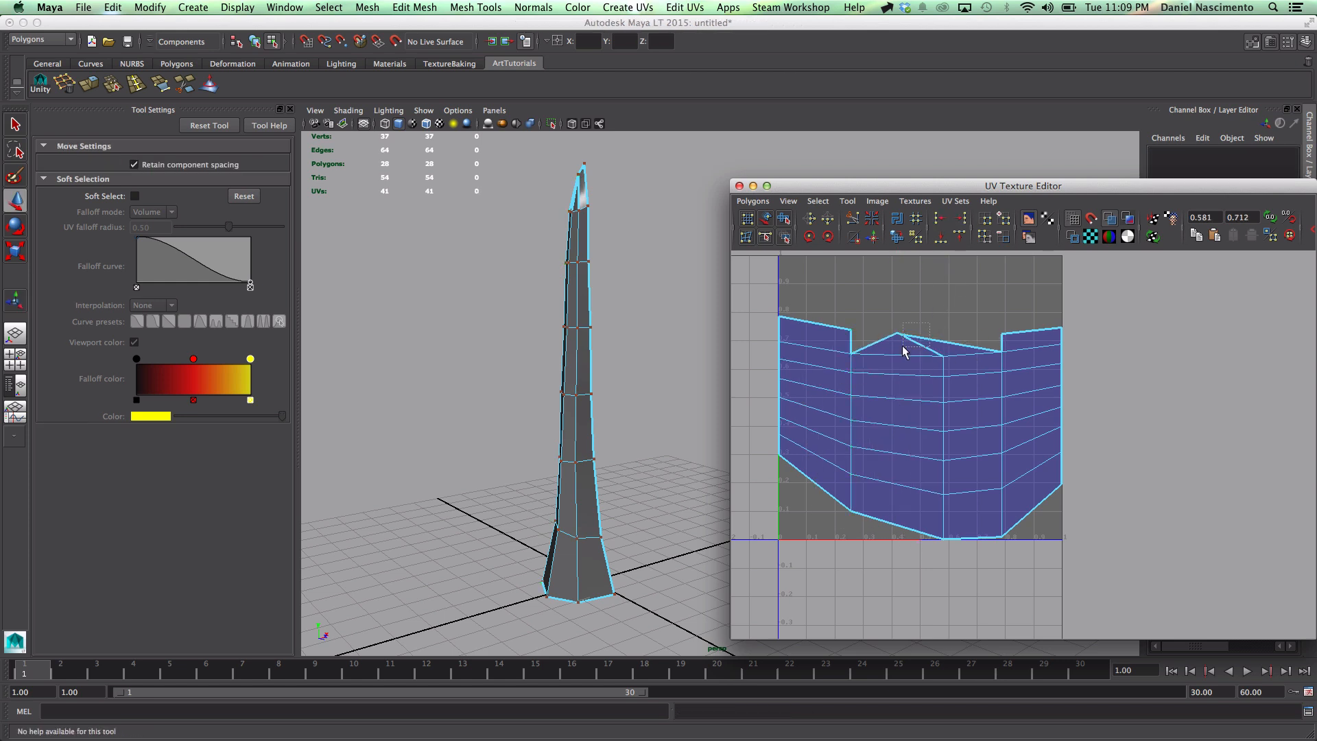
Step: Level the UV rows and the top border so the shell forms a straight horizontal grid
drag(801, 392, 804, 329)
key(r)
drag(781, 321, 780, 273)
key(w)
drag(783, 326, 784, 367)
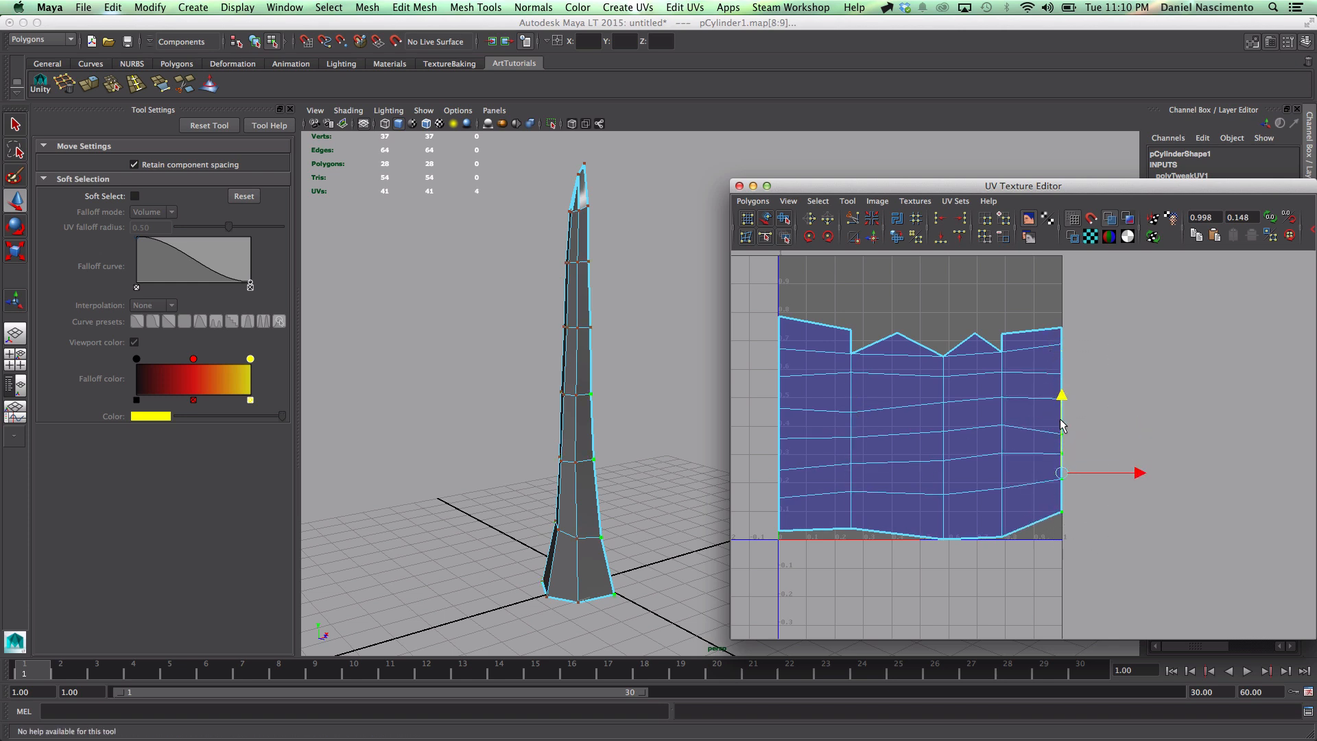
drag(1061, 493, 756, 563)
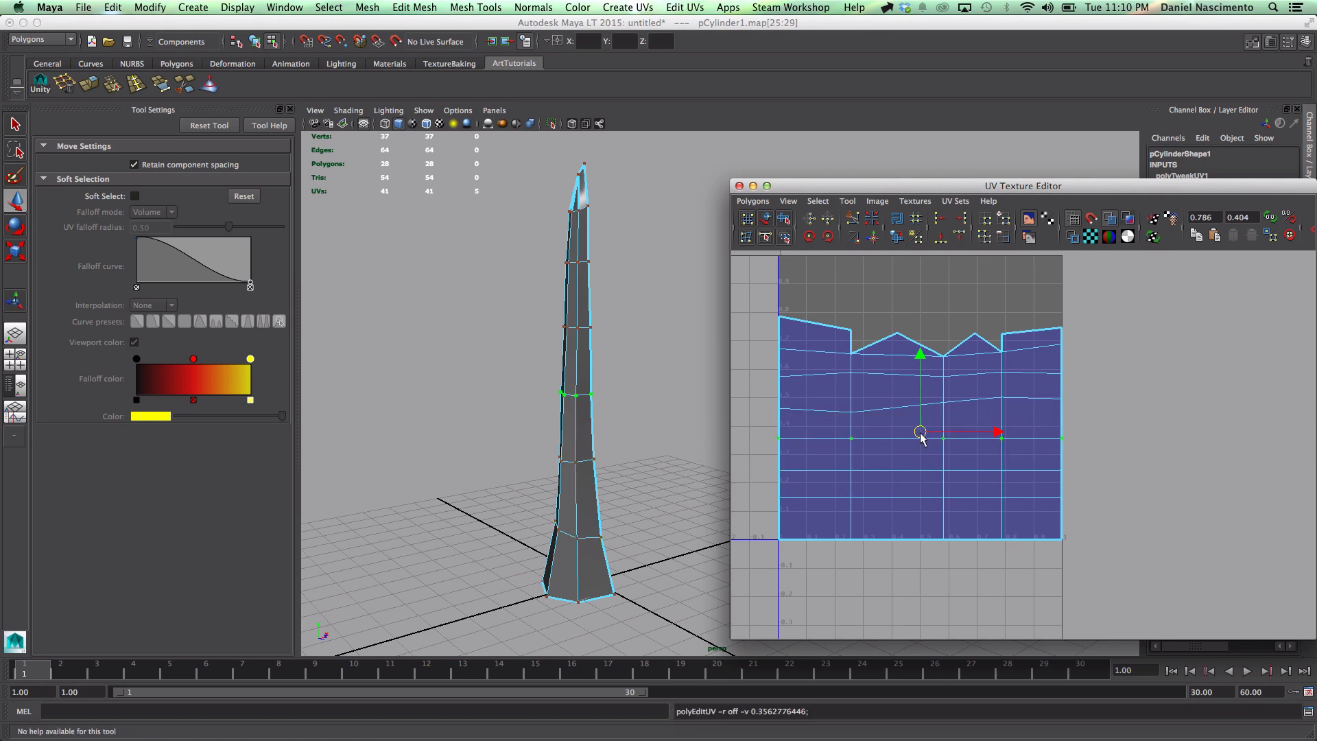
drag(1127, 281, 762, 343)
drag(920, 285, 834, 328)
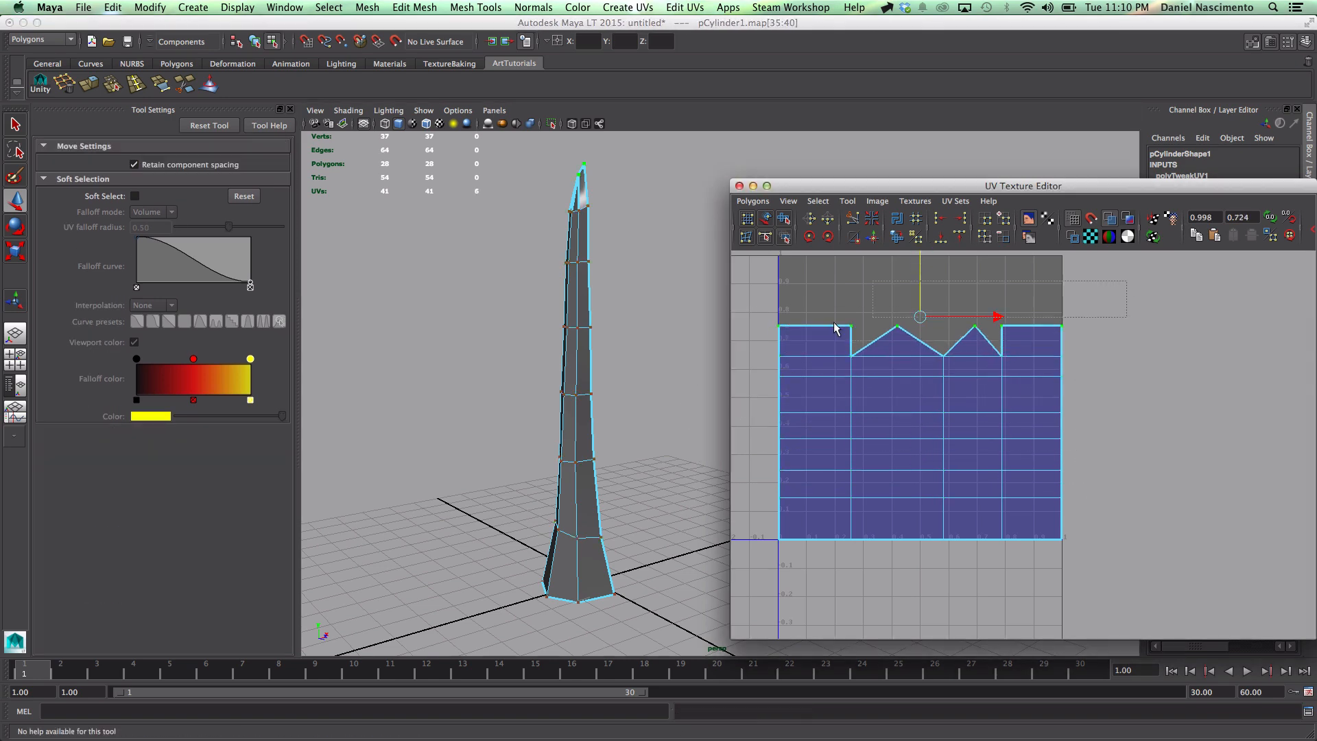
Step: Show the checker image and UV distortion shading, and move the shell's upper UV rows upward
alt+middle_drag(1061, 300, 1064, 362)
click(1090, 236)
drag(1125, 336, 758, 486)
drag(922, 347, 923, 319)
click(784, 218)
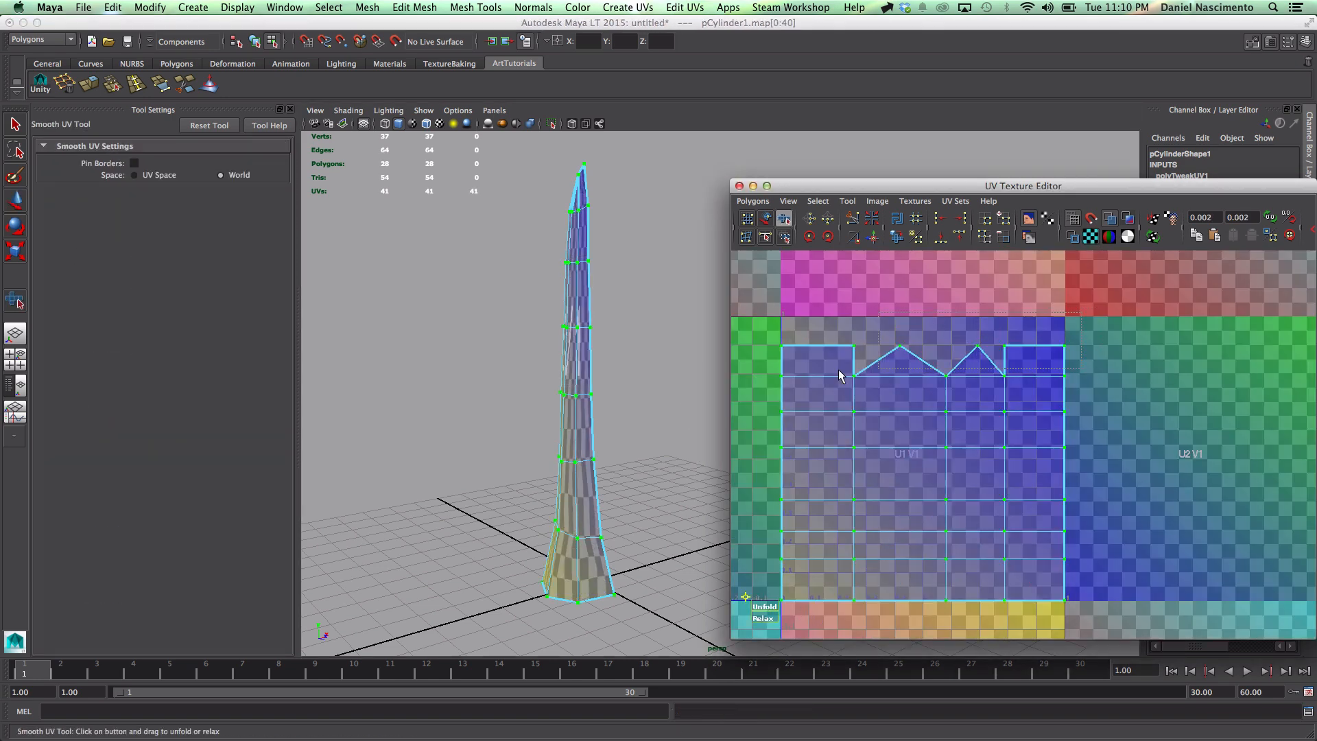
click(1129, 219)
Step: Reposition the shell's topmost UV rows vertically to reduce the distortion near the tip
key(w)
drag(1125, 329, 758, 391)
drag(928, 296, 928, 310)
drag(1103, 308, 768, 374)
drag(932, 479, 928, 479)
Step: Shift the inner UV columns and tip points sideways to even out their widths, and hide the checker image
drag(964, 374, 926, 621)
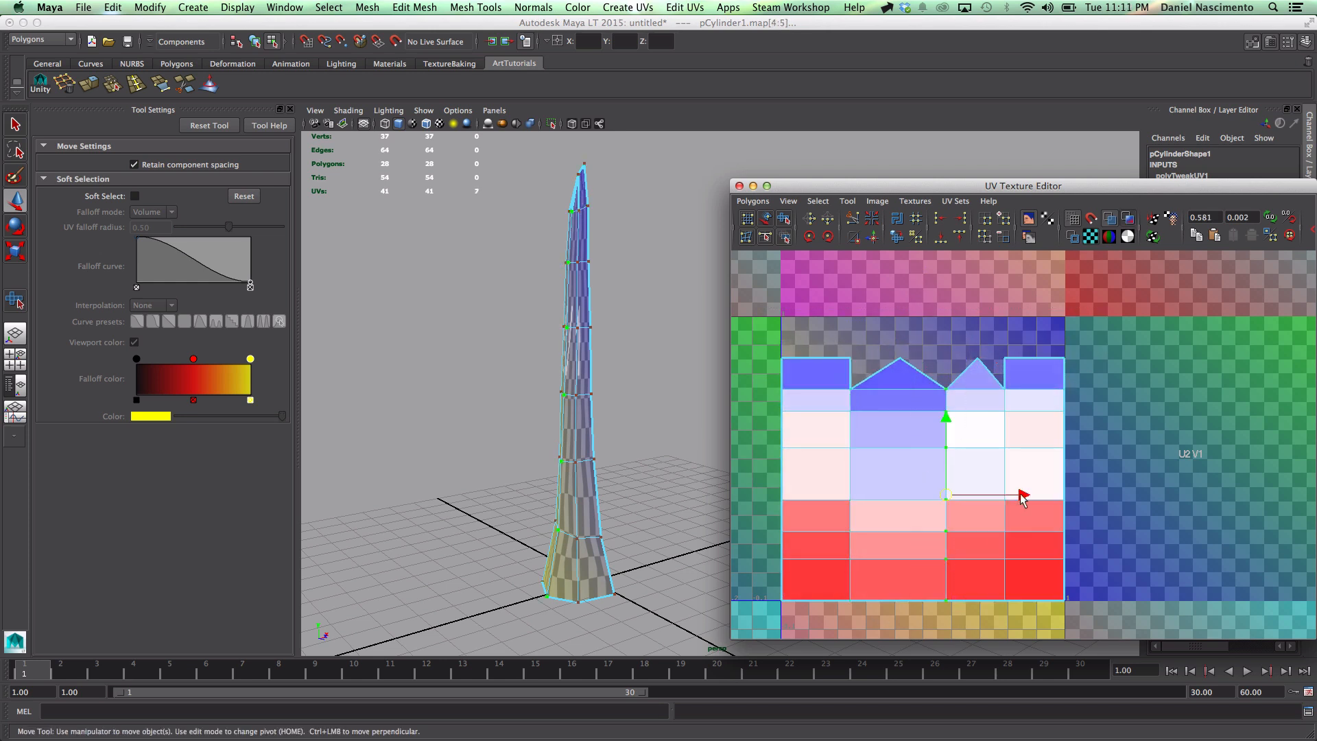
drag(1025, 495, 1007, 495)
drag(1026, 339, 912, 621)
drag(1044, 480, 1038, 480)
drag(916, 340, 882, 370)
drag(979, 358, 923, 323)
click(1090, 236)
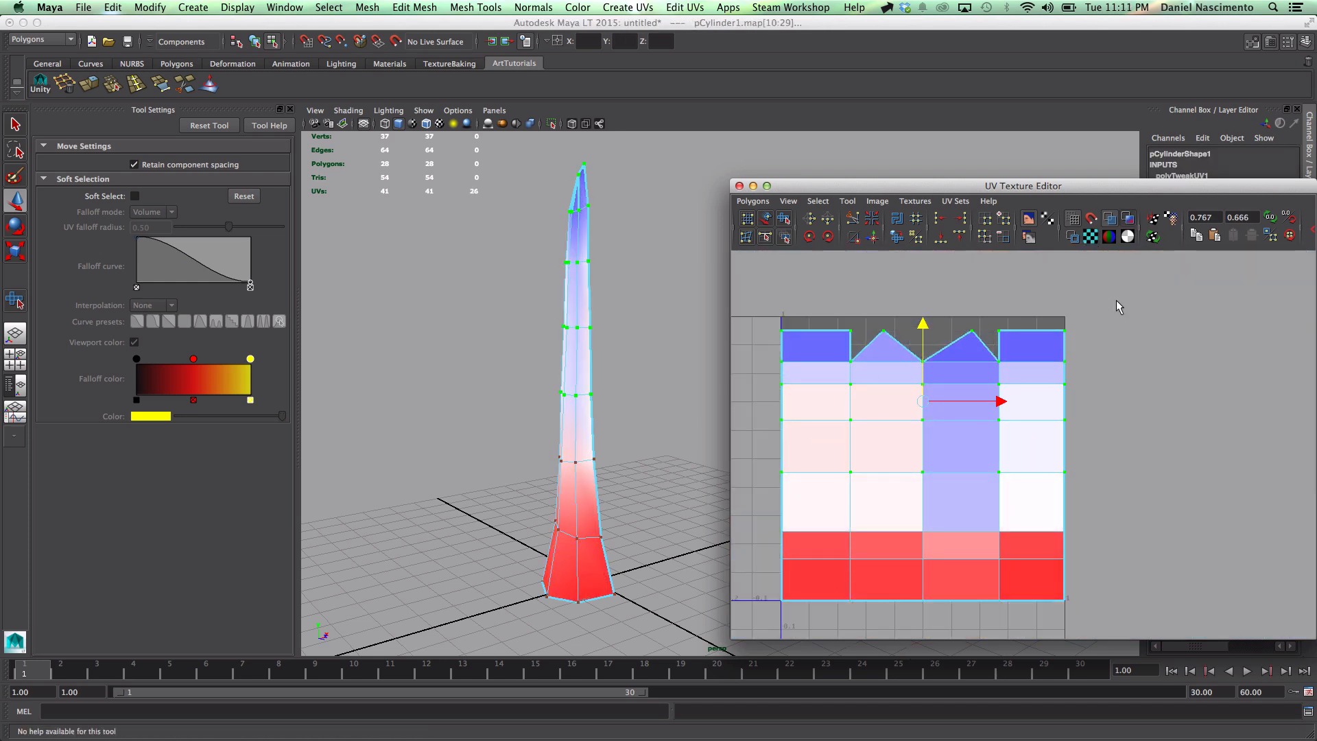
Step: Raise the upper UV rows past the unit square to lengthen the shell and even out the stretching
drag(1118, 303, 760, 544)
drag(923, 352, 923, 309)
drag(1118, 268, 760, 575)
drag(924, 342, 924, 260)
scroll(1059, 512, down, 5)
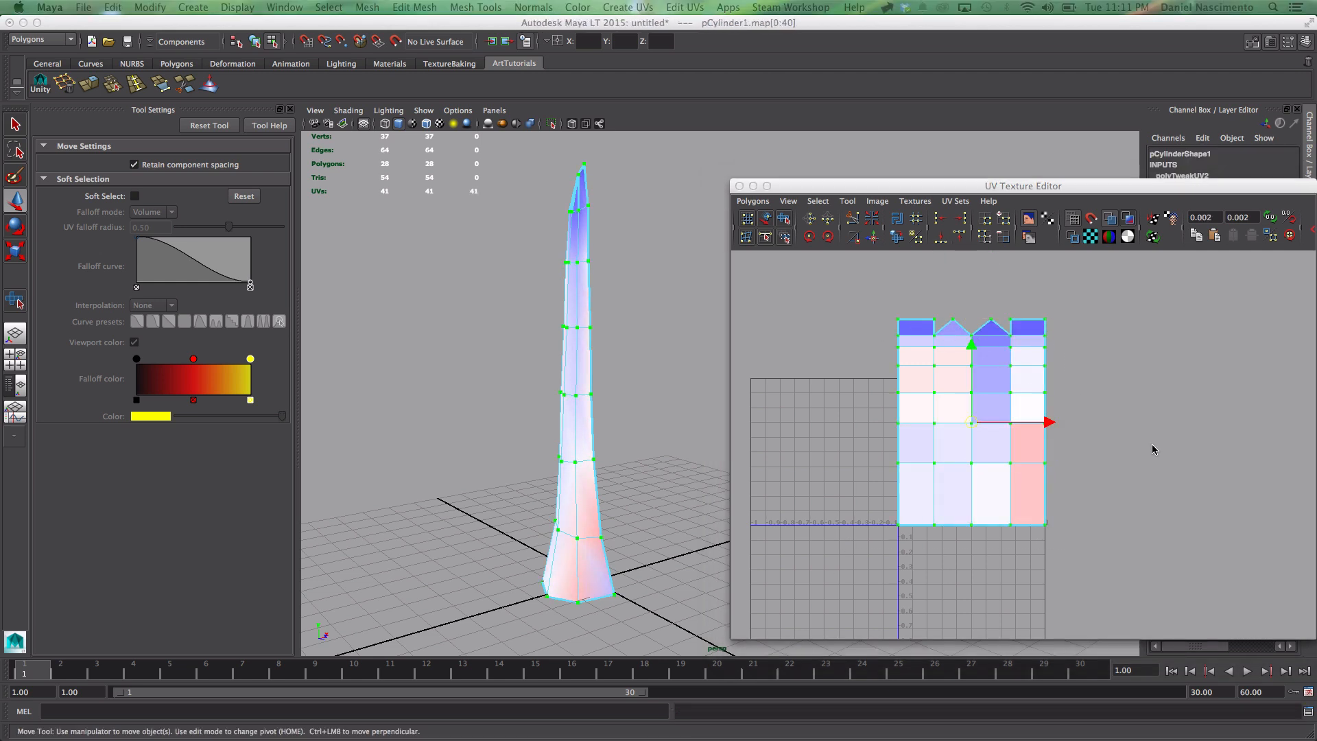
Step: Scale the whole UV shell vertically from its bottom edge to fit the 0–1 UV square
drag(1090, 557, 866, 292)
key(r)
key(d)
drag(971, 422, 971, 526)
drag(972, 452, 971, 475)
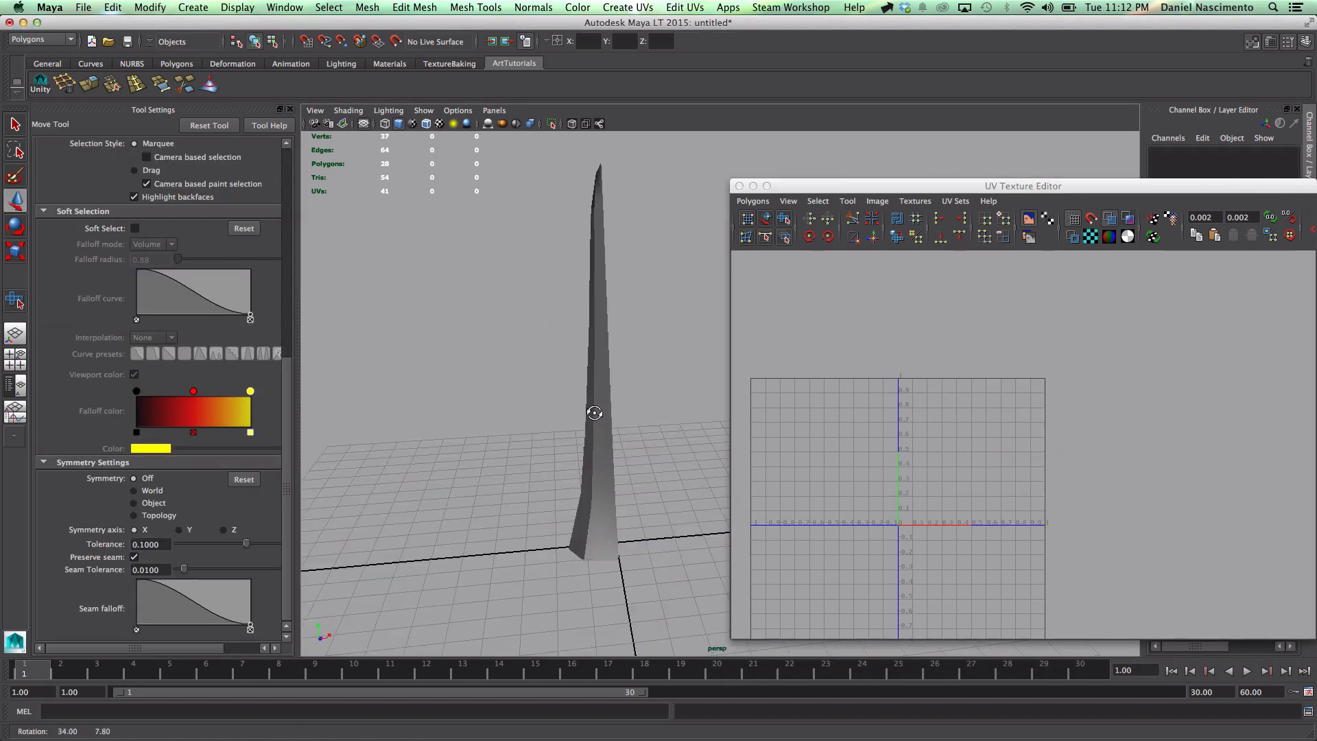
Step: Mirror the half tentacle with Mirror Geometry, merging it with the original and merging vertices
click(596, 417)
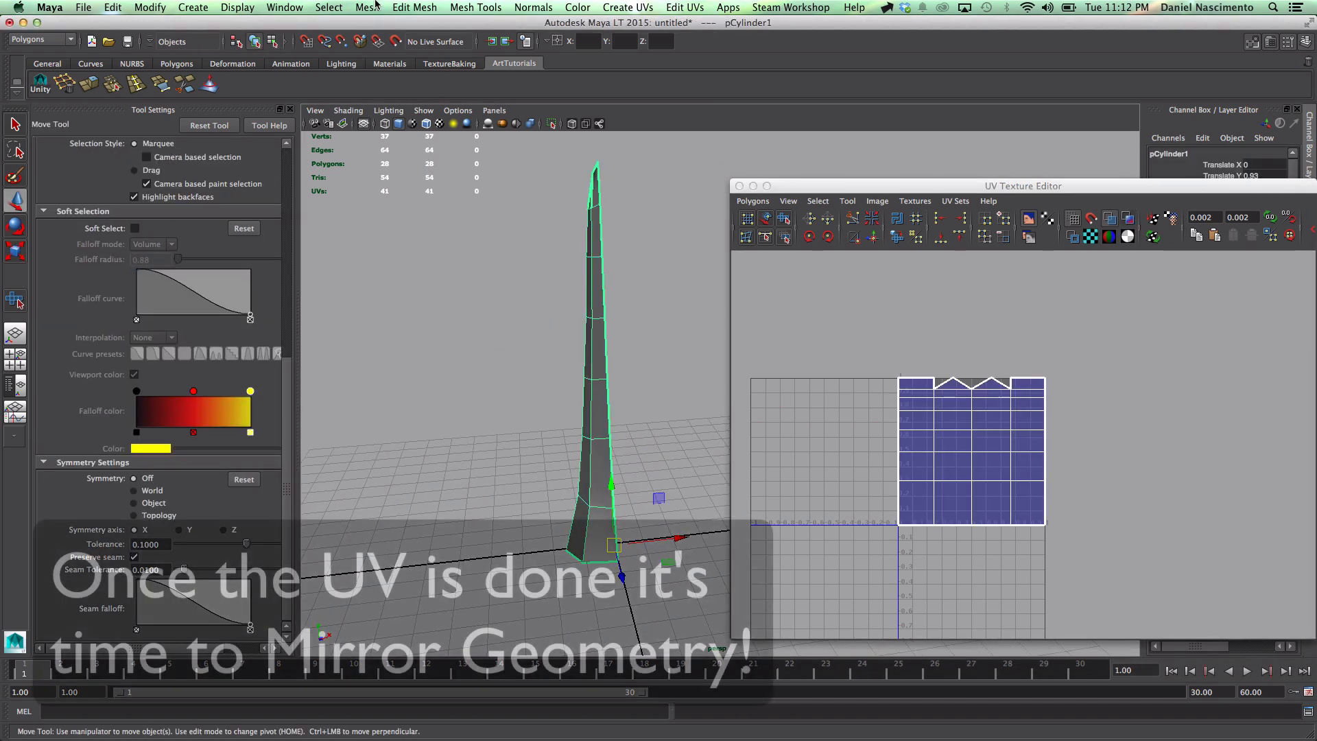
click(367, 7)
click(501, 206)
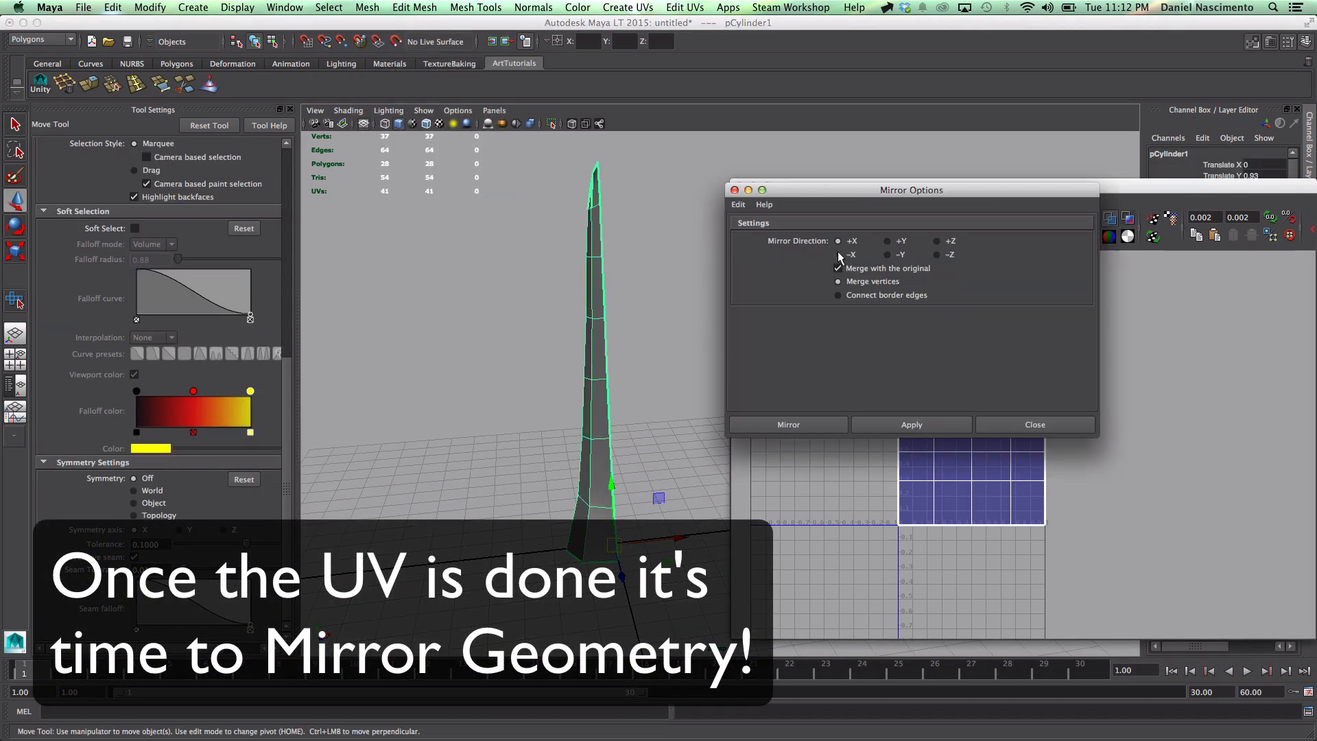
click(751, 466)
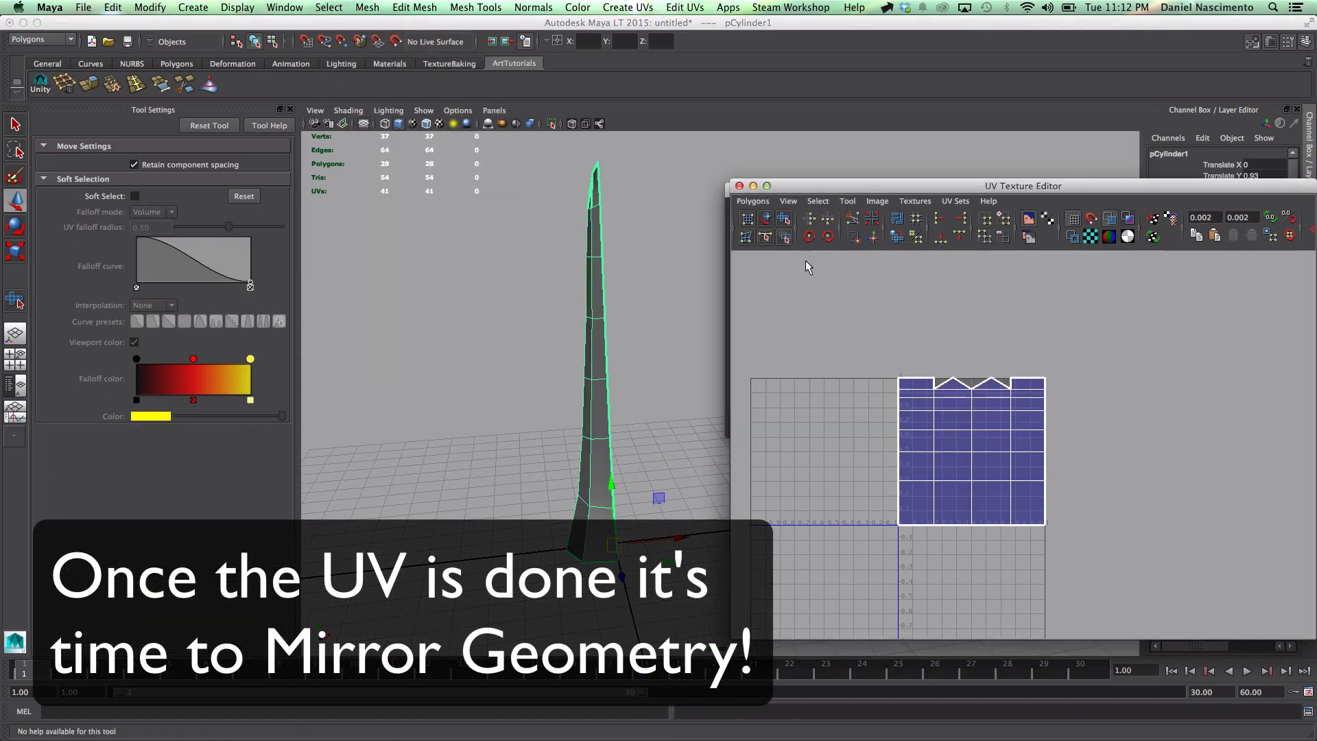
click(740, 186)
click(799, 433)
mouse_move(652, 494)
alt+mouse_down()
mouse_move(867, 485)
mouse_move(677, 487)
mouse_move(638, 474)
alt+mouse_up()
Step: Export a UV snapshot of the full tentacle as outUVTentacle.png and open it in Photoshop
key(super+Tab)
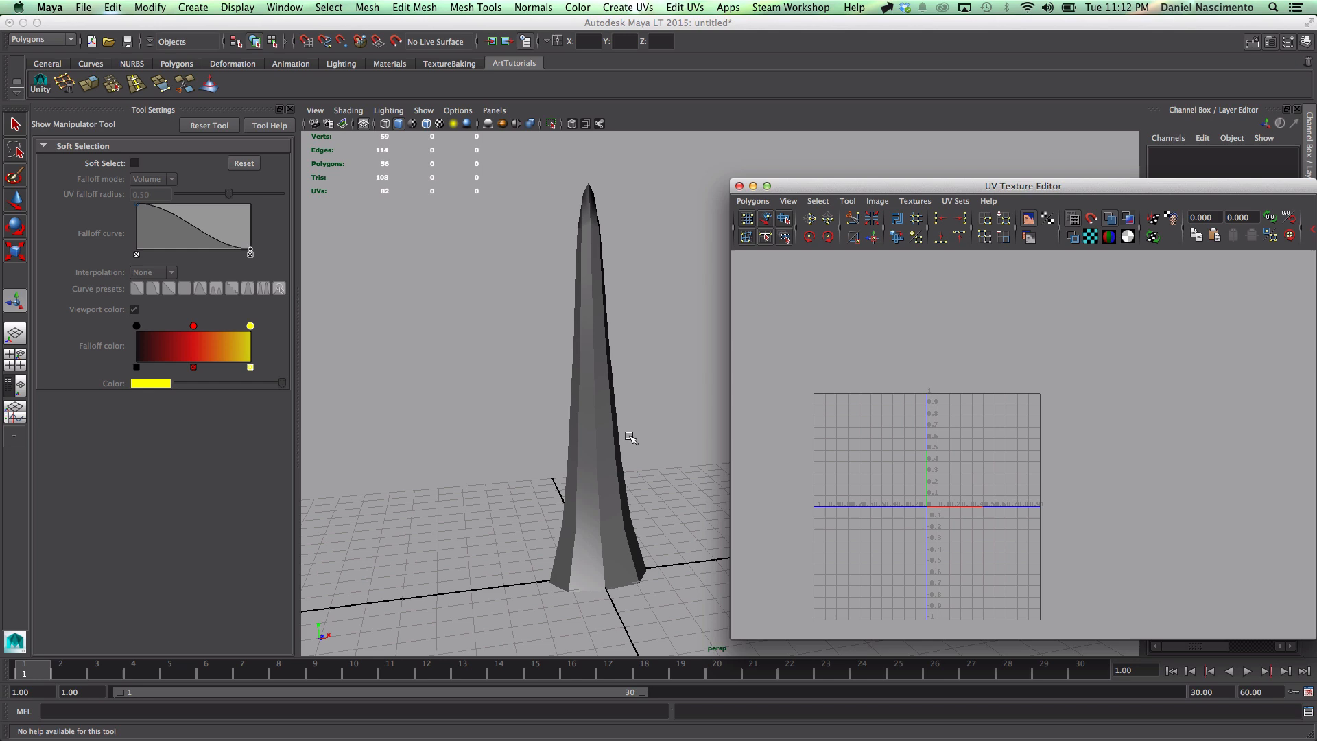
click(752, 201)
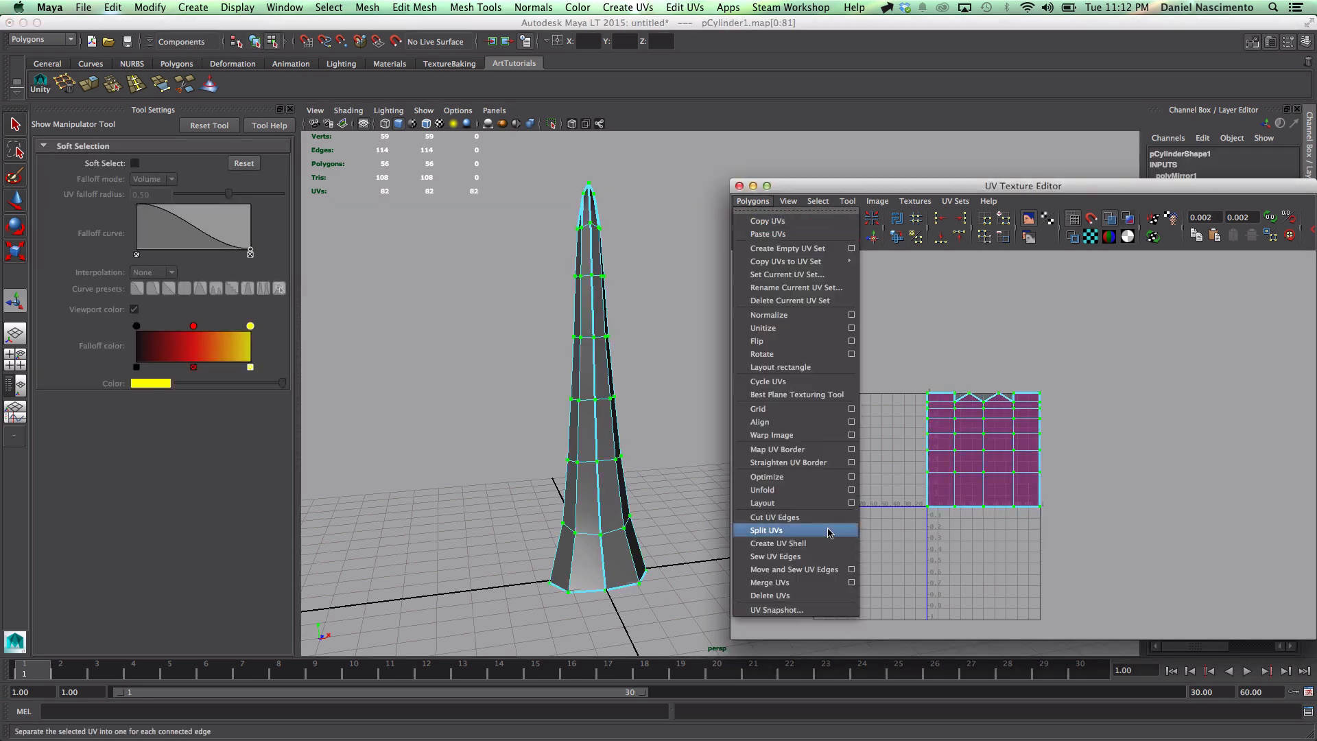
click(779, 529)
click(371, 527)
key(super+Tab)
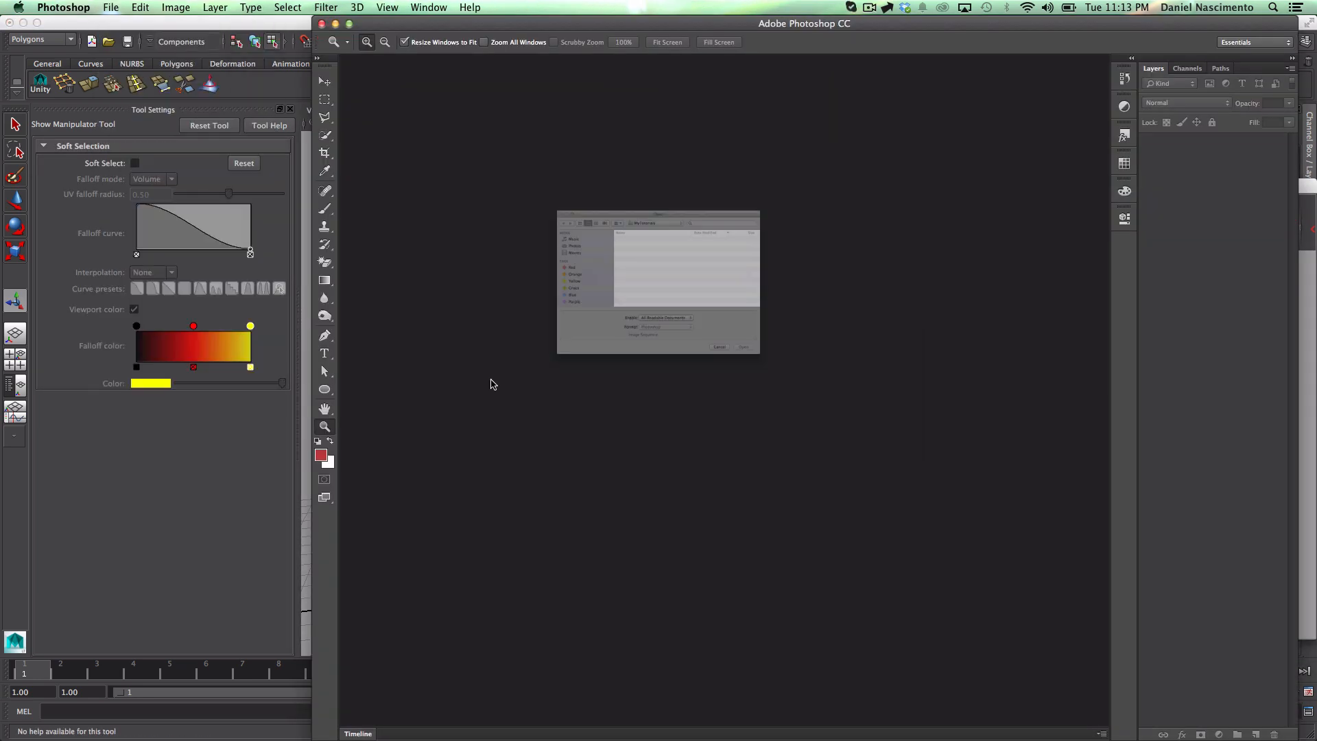
key(super+o)
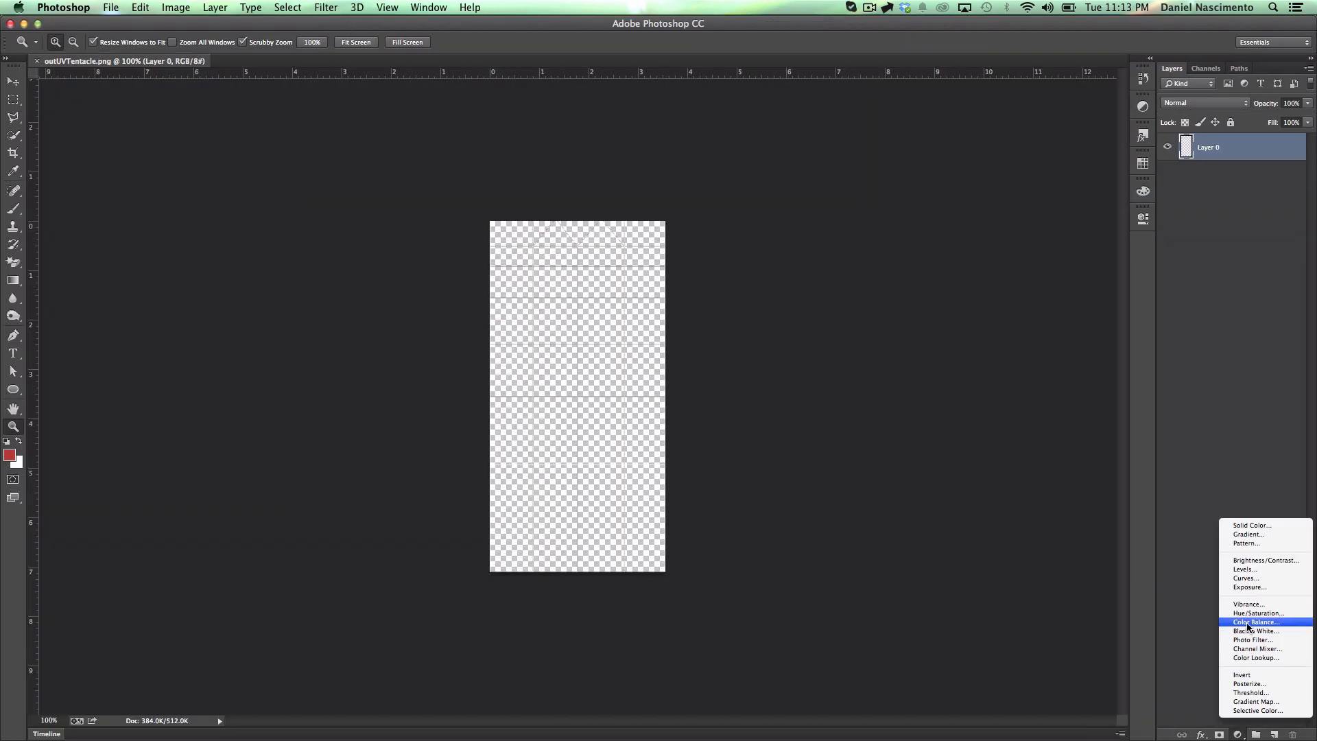
Step: Add a dark purple Solid Color fill layer beneath the UV wireframe layer and name the wireframe layer UV
click(1249, 525)
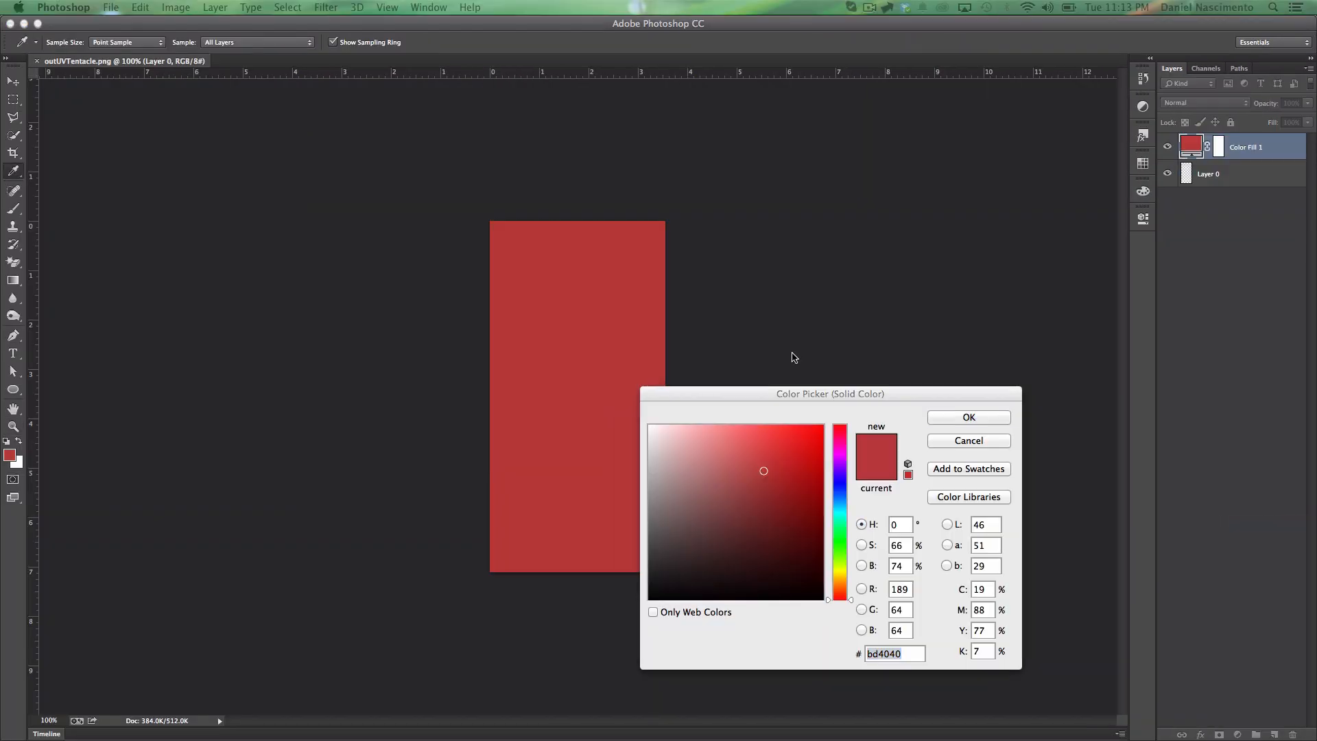
drag(823, 379, 906, 343)
click(918, 427)
click(1049, 358)
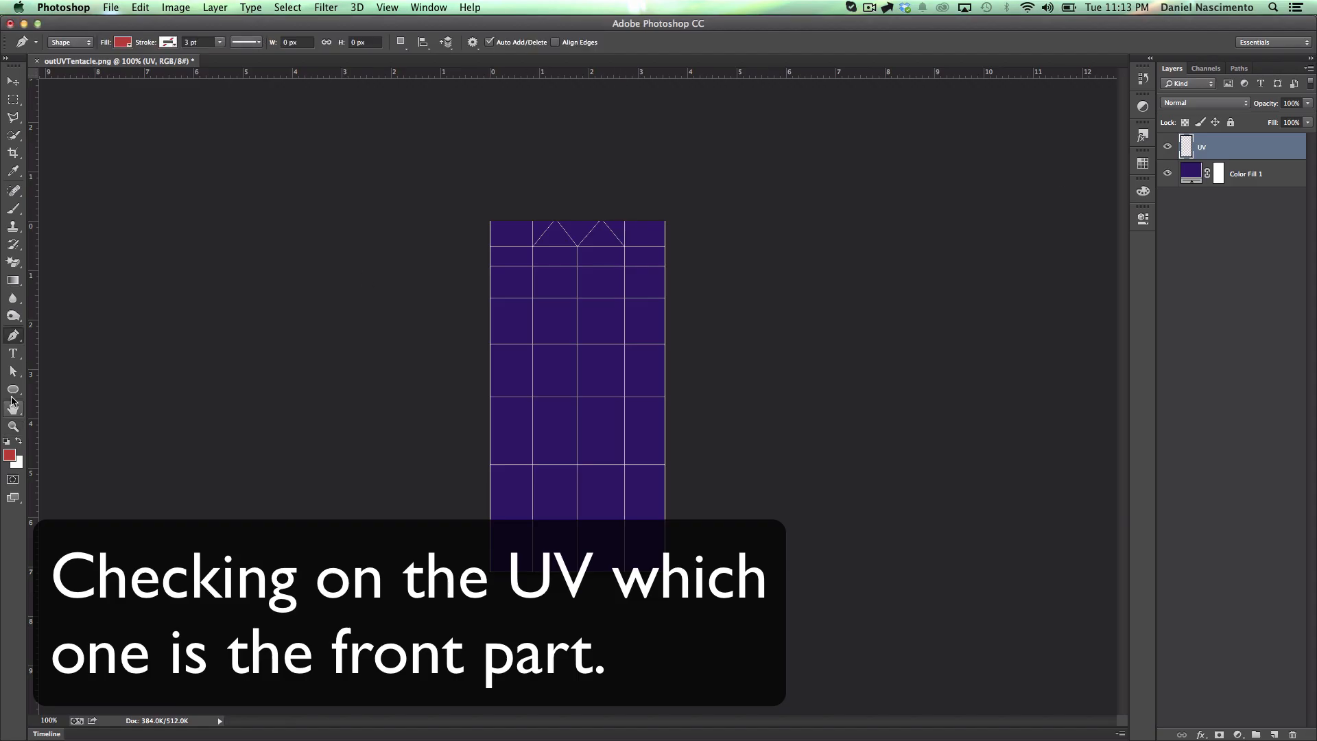
Step: Draw a rectangle over the rightmost UV column, place it below the UV layer and color it orange-brown
click(13, 390)
drag(625, 210, 682, 614)
drag(1211, 147, 1212, 182)
double_click(1187, 174)
click(919, 528)
click(821, 424)
click(1049, 364)
Step: Duplicate the orange-brown rectangle and recolor the copy a lighter tan
key(super+j)
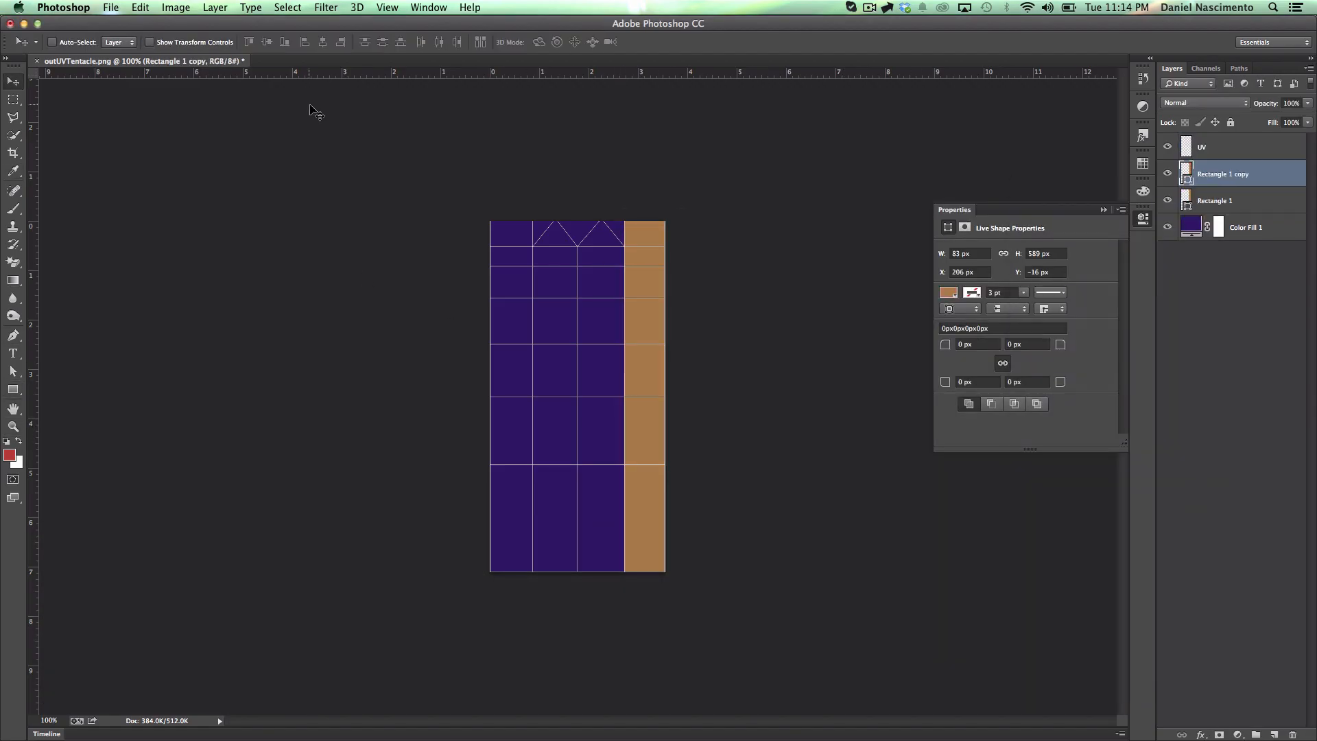
double_click(1187, 173)
click(814, 414)
click(1049, 363)
Step: Draw a circle near the bottom of the tan strip, color it darker brown and resize it
click(655, 523)
mouse_move(570, 474)
shift+mouse_down()
mouse_move(632, 535)
mouse_move(658, 507)
mouse_move(638, 507)
shift+mouse_up()
double_click(1187, 174)
click(810, 429)
click(1048, 363)
key(super+t)
shift+drag(675, 476, 668, 484)
key(Return)
Step: Nudge the lighter tan rectangle copy slightly left, leaving a narrow dark strip along its edge
click(1234, 203)
key(Left)
key(Left)
key(Left)
key(Left)
key(Left)
key(Left)
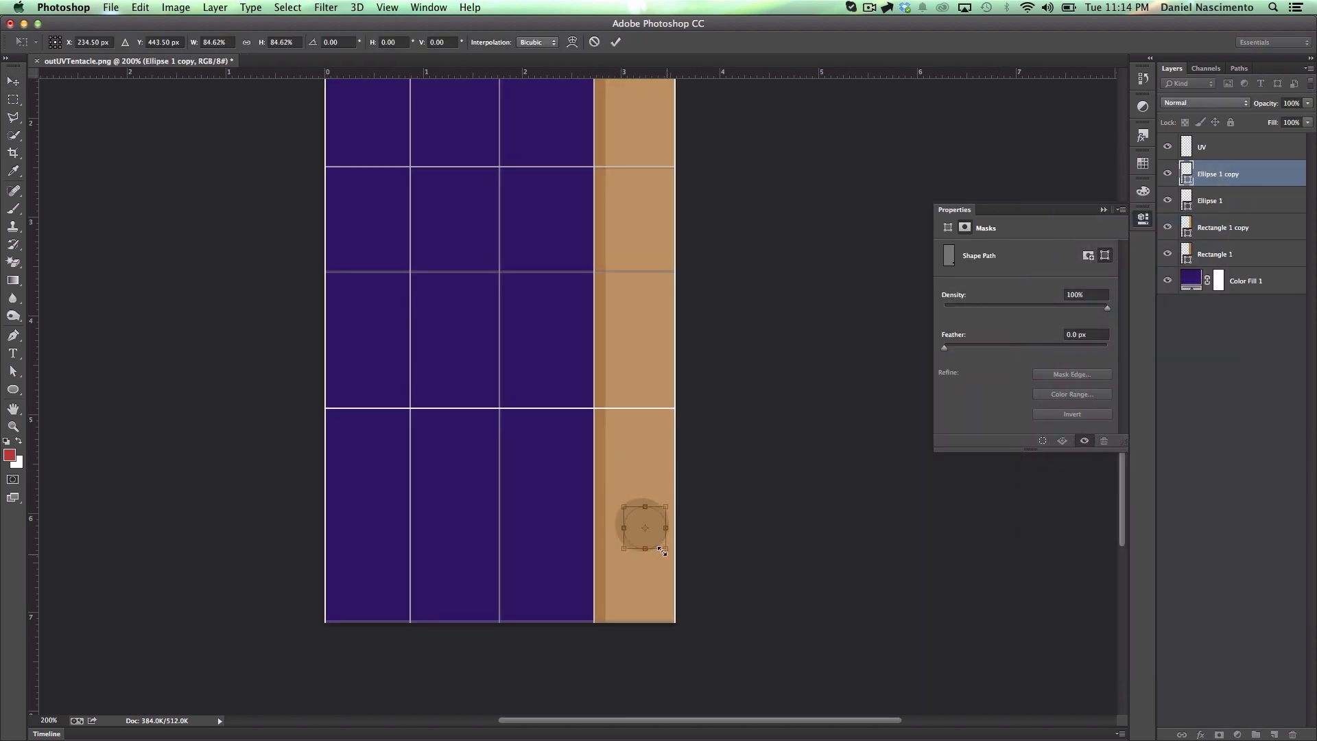
Step: Finish shrinking the duplicated circle inside the first one and adjust its fill color
key(Return)
double_click(1186, 173)
click(1029, 365)
Step: Duplicate the inner circle, shrink the copy about its center and give it a dark brown fill
key(super+j)
key(super+t)
key(Return)
double_click(1187, 173)
alt+shift+drag(659, 542, 733, 533)
click(800, 476)
click(1049, 364)
Step: Duplicate another of the sucker's circles and enlarge the copy to about 30 px across
right_click(1252, 198)
click(1139, 251)
key(Return)
key(super+t)
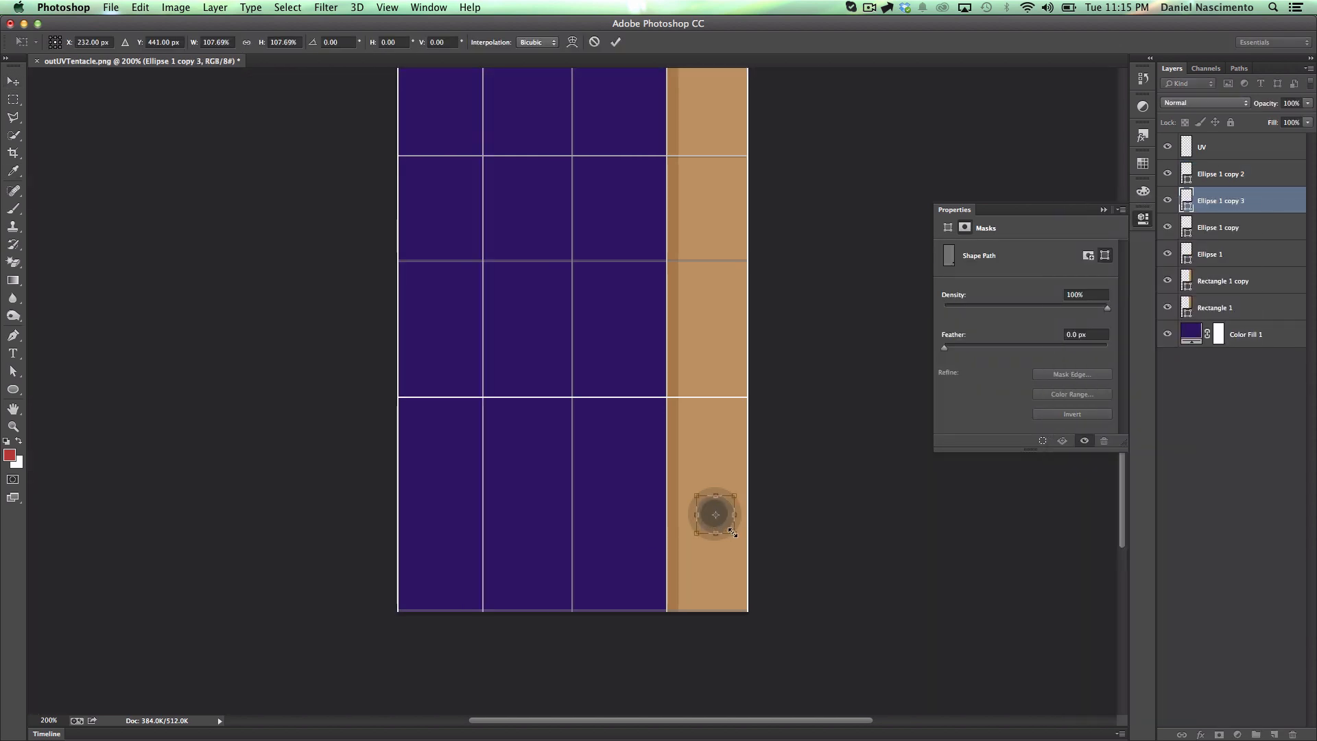
Step: Move the enlarged circle copy below the Ellipse 1 copy layer and adjust its fill color
double_click(1189, 200)
click(1049, 364)
drag(1224, 202, 1226, 238)
double_click(1187, 231)
click(1048, 364)
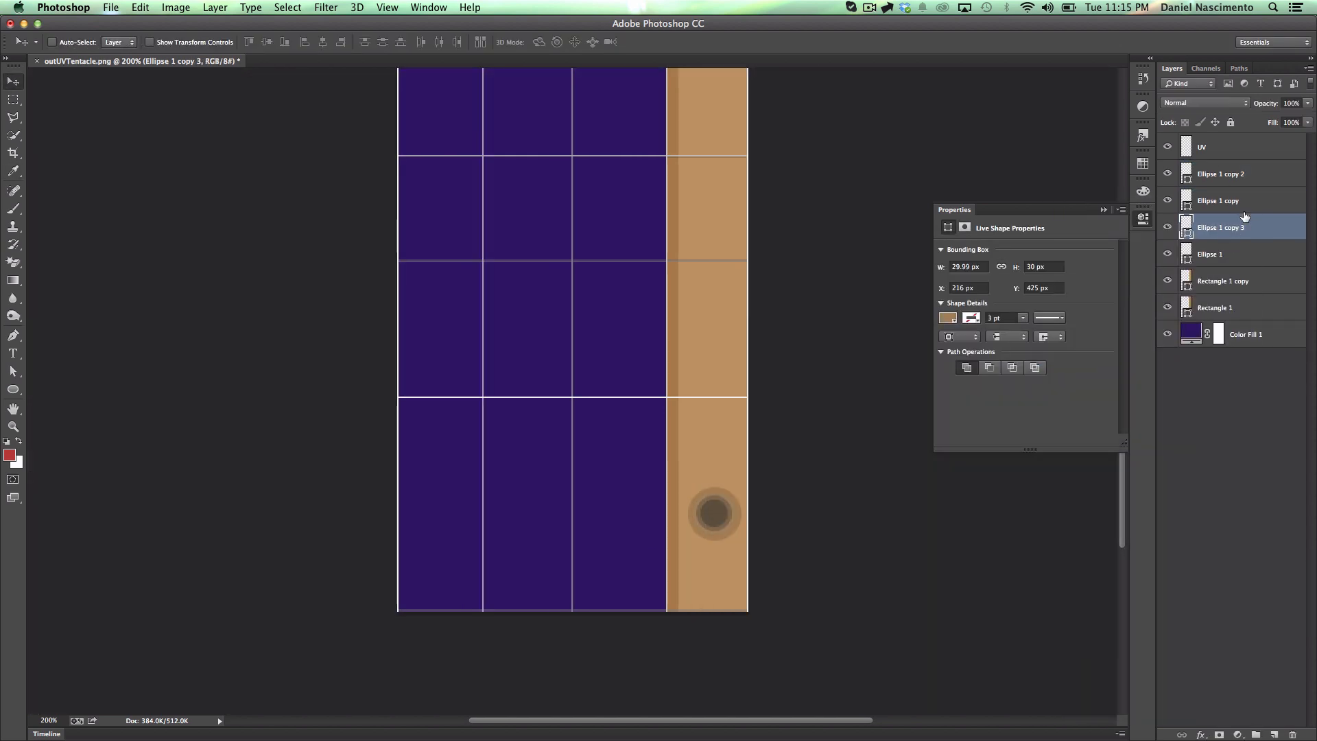
Step: Group the four circle layers into one sucker, duplicate the group and move the copy up 50 px
click(1235, 255)
shift+click(1234, 175)
key(super+g)
key(shift+Up)
key(shift+Up)
key(shift+Up)
key(shift+Up)
key(shift+Up)
Step: Duplicate both sucker groups and move the copies up 100 px along the tan strip
right_click(1225, 178)
click(1186, 221)
key(shift+Up)
key(shift+Up)
key(shift+Up)
key(shift+Up)
key(shift+Up)
key(shift+Up)
key(shift+Up)
key(shift+Up)
key(shift+Up)
key(shift+Up)
Step: Duplicate the original sucker group and move the copy down 50 px to the strip's bottom
right_click(1222, 213)
click(1183, 255)
key(shift+Down)
key(shift+Down)
key(shift+Down)
key(shift+Down)
key(shift+Down)
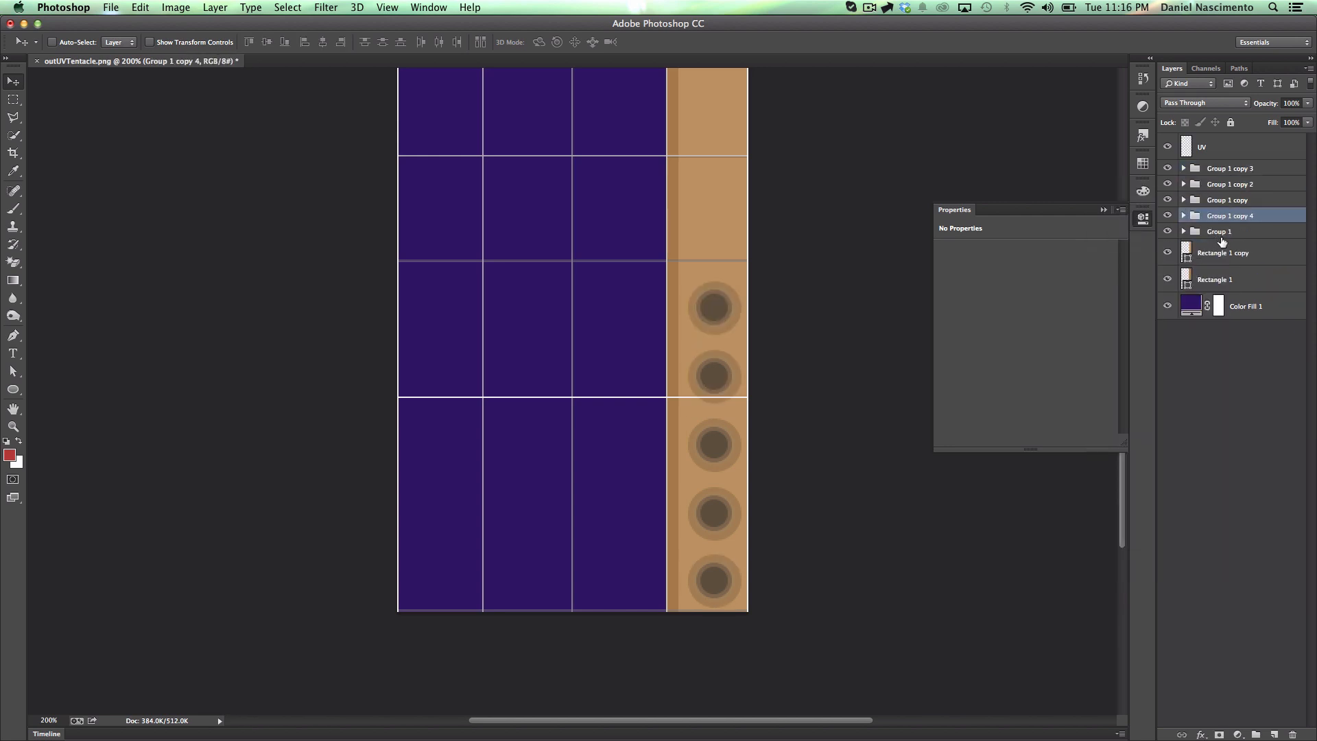
Step: Duplicate the sucker groups and move the copies up to continue the column along the tan strip
shift+click(1239, 169)
key(Return)
key(shift+Up)
key(shift+Up)
key(shift+Up)
key(shift+Up)
key(shift+Up)
key(shift+Up)
key(shift+Up)
key(shift+Up)
key(shift+Up)
key(shift+Up)
key(shift+Up)
key(shift+Up)
key(shift+Up)
key(shift+Up)
key(shift+Up)
Step: Scale the sucker column down slightly and nudge it 3 px to the left
click(1231, 201)
shift+click(1227, 280)
key(super+t)
shift+drag(714, 70, 712, 97)
key(Return)
key(Left)
key(Left)
key(Left)
Step: Duplicate the sucker column and offset the copies about 33 px right and 23 px up as a staggered second column
right_click(1228, 280)
click(1201, 335)
key(Return)
key(shift+Right)
key(shift+Right)
key(shift+Right)
key(Right)
key(Right)
key(Right)
key(shift+Up)
key(shift+Up)
key(Up)
key(Up)
key(Up)
Step: Select all the sucker groups and nudge both columns 3 px to the left
click(1227, 407)
shift+click(1235, 170)
key(Left)
key(Left)
key(Left)
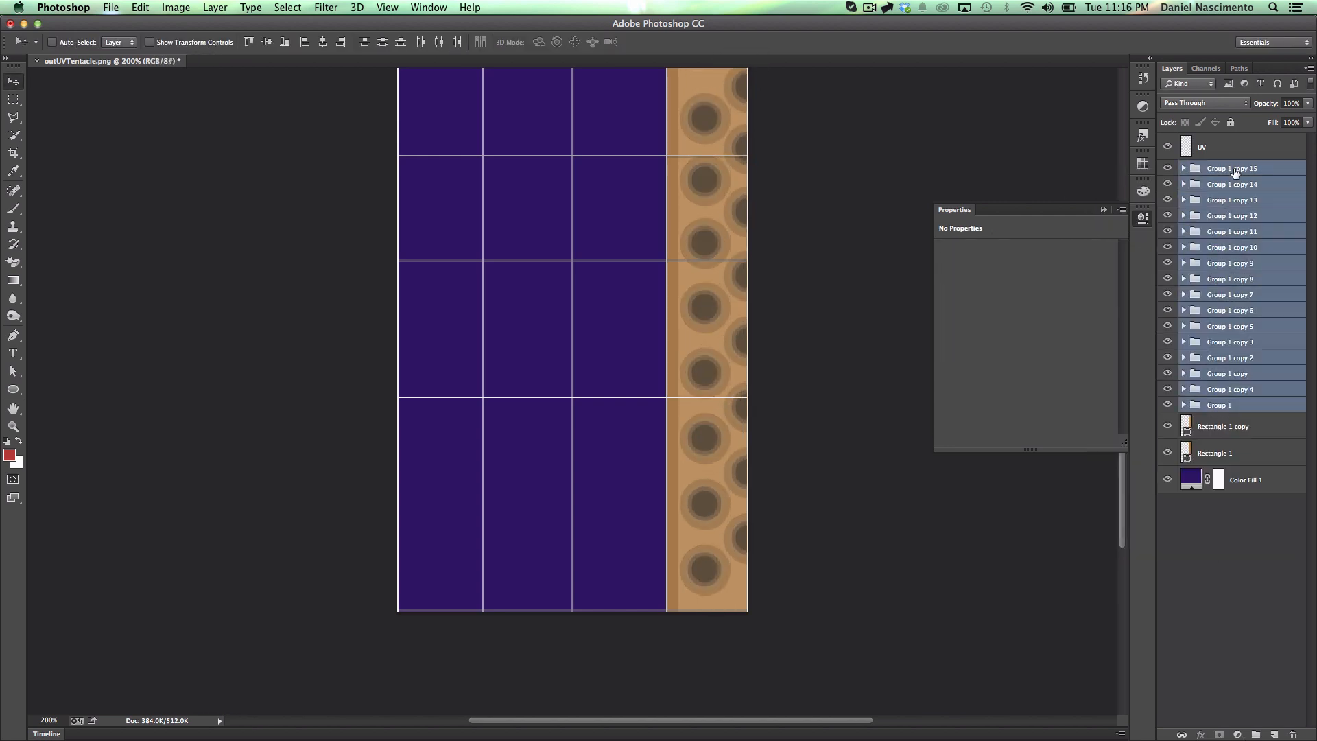
Step: Duplicate the Rectangle 1 copy strip, nudge it 2 px left, and adjust the Rectangle 1 copy layer's tan fill
click(1222, 434)
key(Left)
key(Left)
double_click(1187, 453)
click(809, 424)
click(1049, 363)
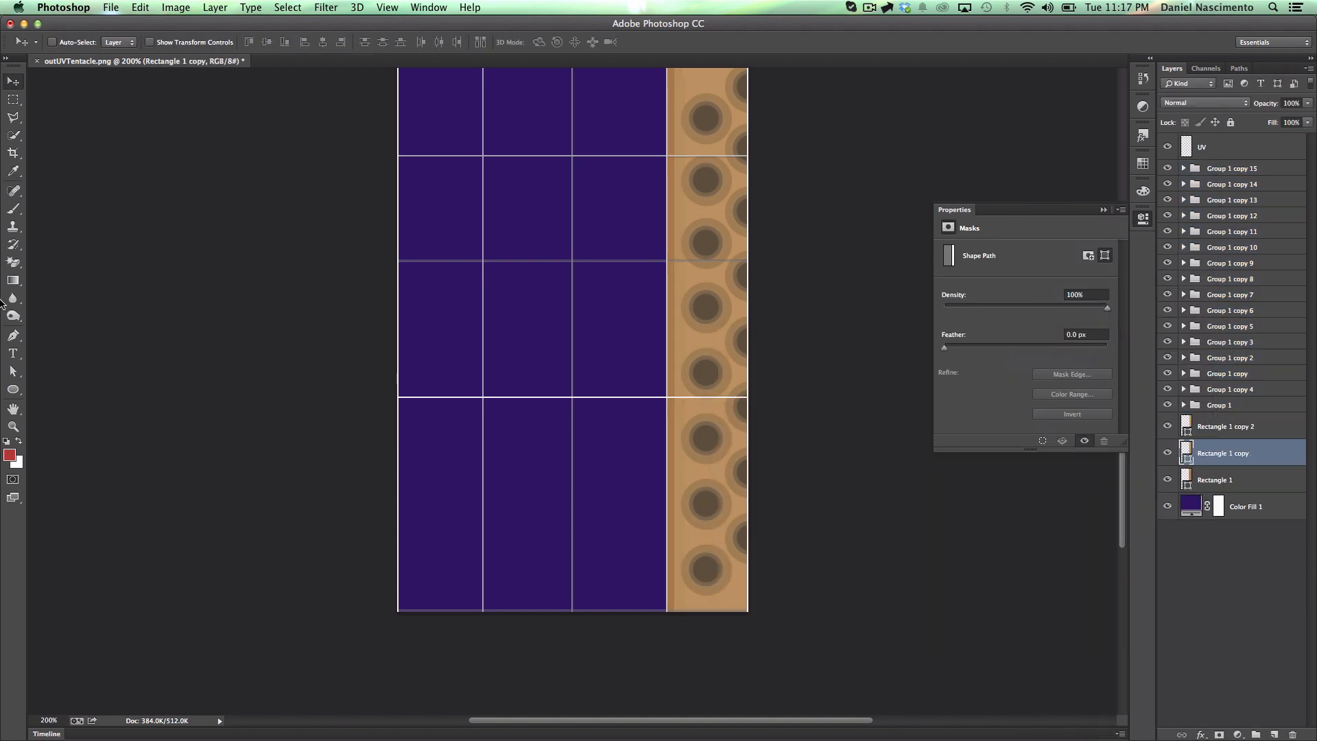
Step: Duplicate the Rectangle 1 copy 2 layer, move the copy 20 px right and give it a lighter tan fill
right_click(1243, 427)
click(1146, 276)
key(Return)
key(shift+Right)
key(shift+Right)
double_click(1187, 426)
click(796, 398)
click(1049, 363)
Step: Draw a 209 by 541 px rectangle over the purple area and fill it with a slightly lighter purple
click(13, 427)
mouse_move(455, 199)
mouse_down()
mouse_move(605, 588)
mouse_move(598, 569)
mouse_up()
double_click(1187, 426)
click(863, 465)
click(1049, 363)
Step: Duplicate the purple rectangle, move the copy 30 px left and give it a lighter purple fill
key(shift+Left)
key(shift+Left)
key(shift+Left)
double_click(1187, 426)
click(859, 458)
click(1049, 363)
Step: Add two more rectangle copies stepping left across the purple area, each with a lighter purple fill
right_click(1211, 427)
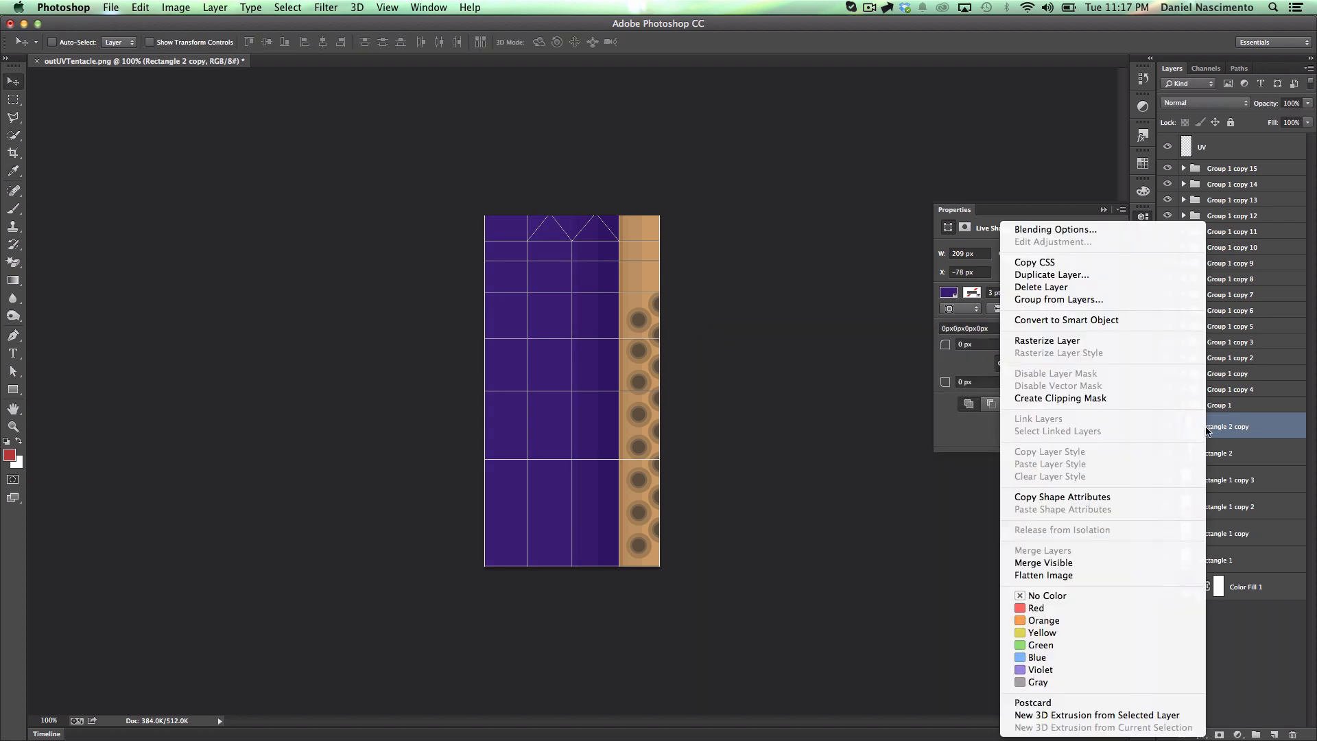
click(1091, 275)
key(Return)
key(shift+Left)
key(shift+Left)
key(shift+Left)
key(shift+Left)
key(shift+Left)
double_click(1186, 426)
click(858, 457)
click(1049, 363)
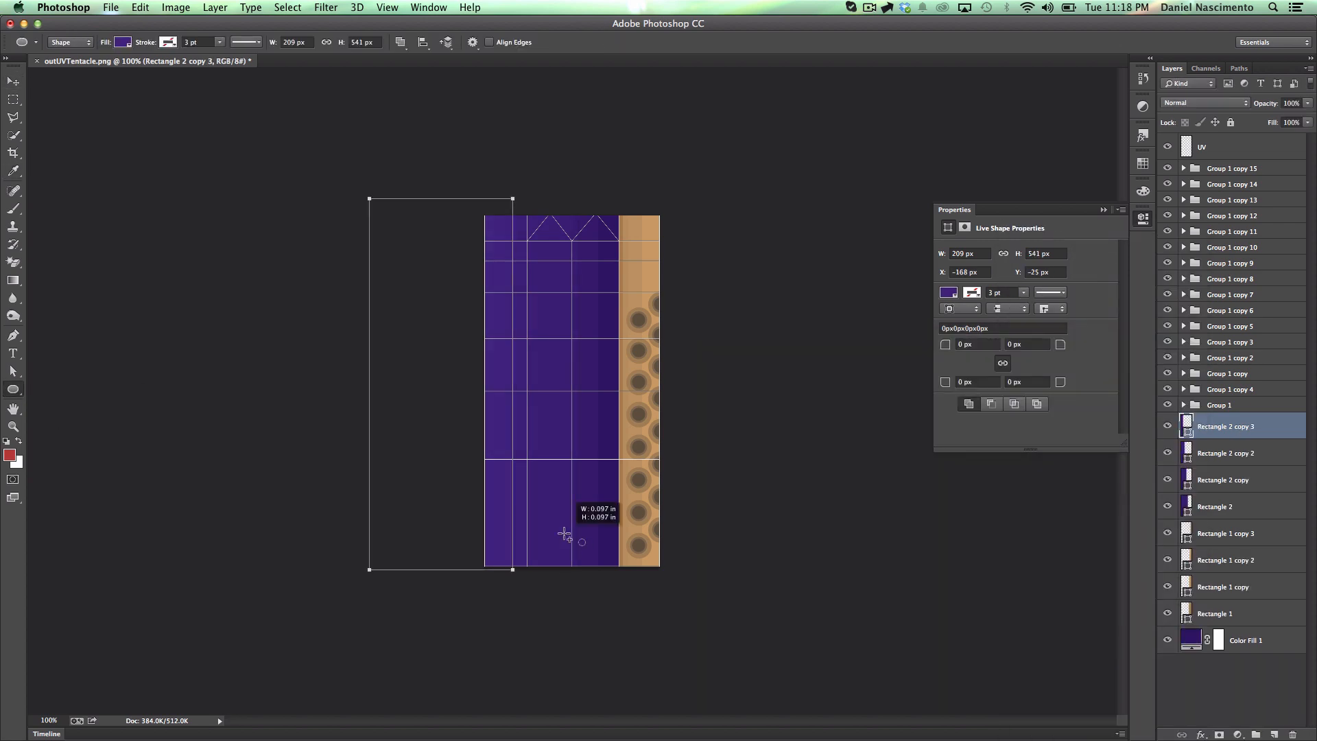
Step: Draw a 31 px circle low on the purple area, with a green fill and 48% opacity
mouse_move(564, 534)
shift+mouse_down()
mouse_move(550, 500)
mouse_move(555, 514)
shift+mouse_up()
key(super+z)
click(1228, 690)
drag(1307, 104, 1273, 117)
double_click(1187, 146)
click(920, 491)
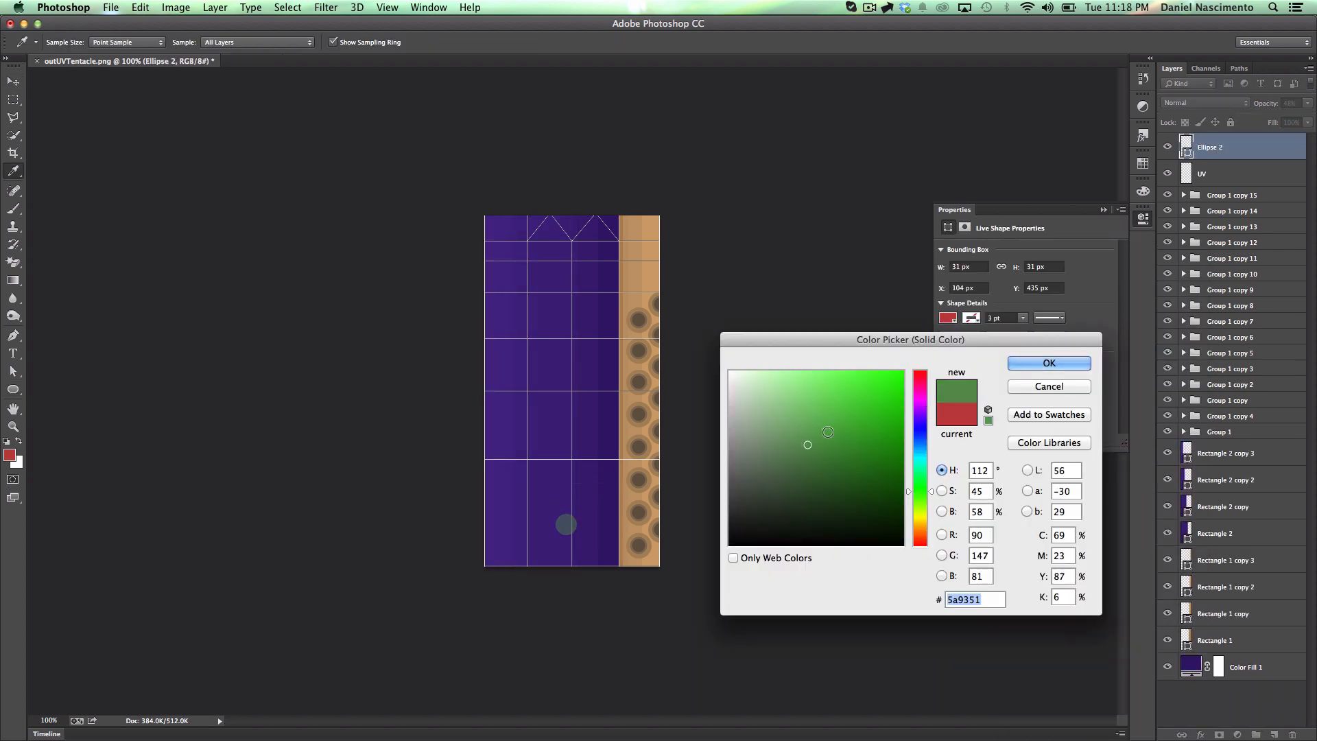
click(828, 433)
click(1049, 363)
Step: Duplicate the green circle, move the copy 50 px up and 30 px left, and enlarge it slightly
right_click(1232, 147)
click(1111, 203)
key(Return)
key(shift+Up)
key(shift+Up)
key(shift+Up)
key(shift+Up)
key(shift+Up)
key(shift+Left)
key(shift+Left)
key(shift+Left)
Step: Copy the small and large green circles farther up to scatter more spots over the purple area
click(1228, 173)
alt+drag(566, 524, 588, 438)
shift+click(1250, 149)
alt+drag(696, 437, 706, 356)
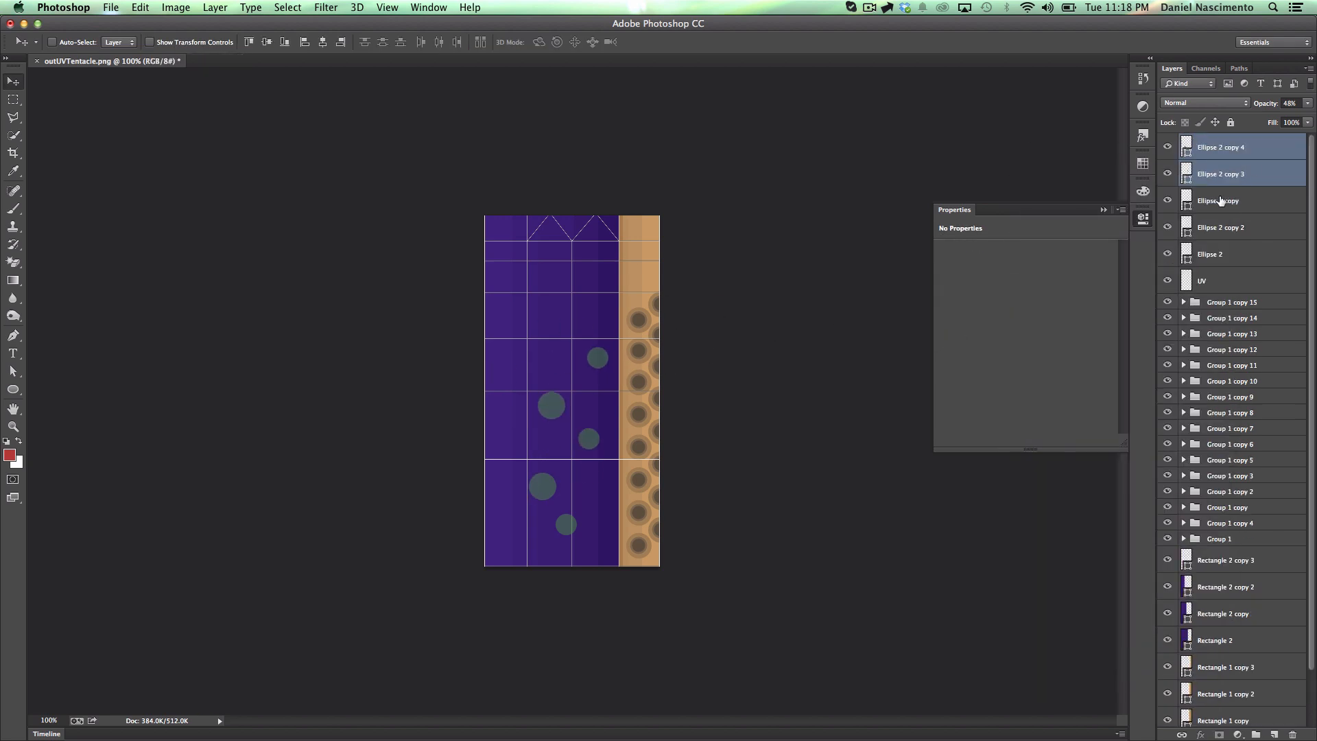
click(1220, 201)
Step: Set all the green spot layers to the Overlay blend mode at 85% opacity
click(1241, 147)
shift+click(1249, 280)
click(1197, 102)
click(1180, 234)
click(1308, 103)
drag(1272, 119, 1300, 119)
click(1248, 147)
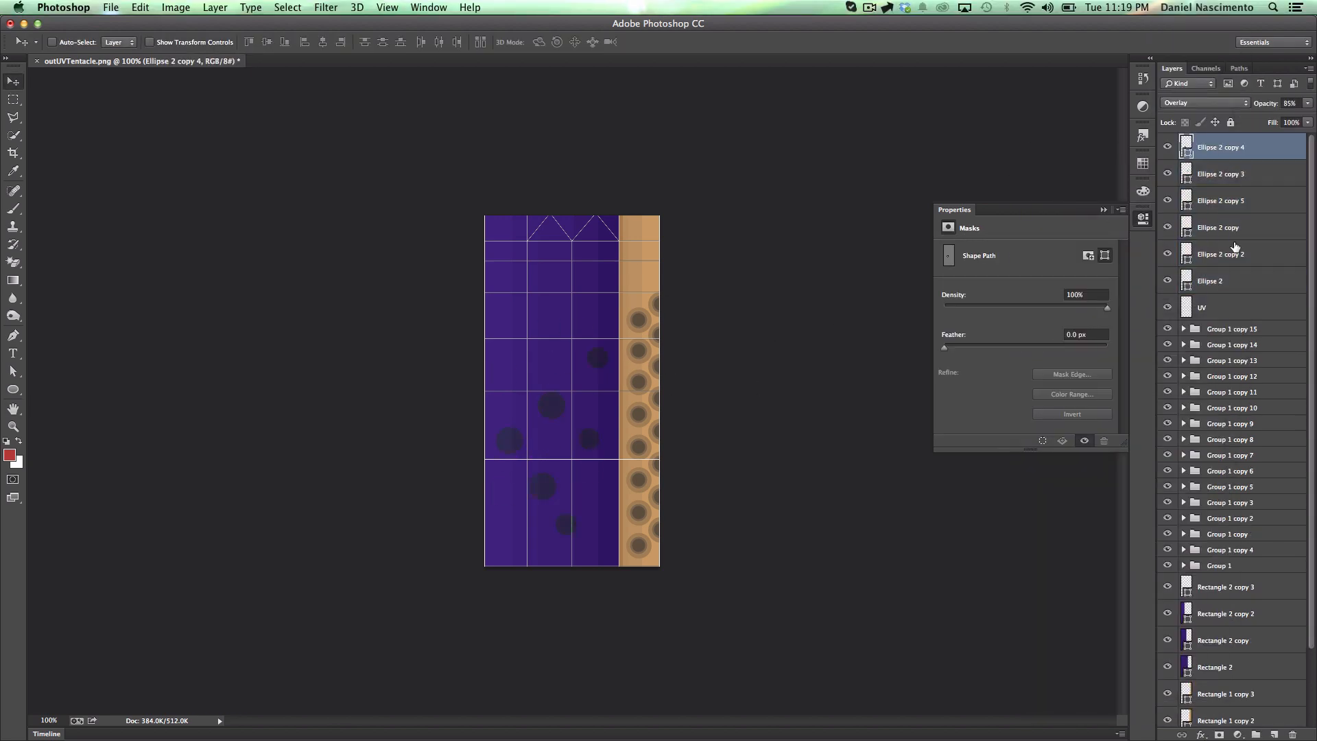
Step: Select all the spots and copy them toward the upper part of the purple area
shift+click(1243, 280)
alt+drag(598, 443, 617, 417)
click(1278, 148)
click(1285, 177)
shift+click(1276, 150)
click(1248, 146)
Step: Duplicate individual spots and position the copies in the remaining gaps of the purple area
click(1234, 174)
right_click(1217, 177)
click(1112, 232)
key(Return)
shift+click(1228, 201)
click(1228, 200)
drag(669, 341, 671, 371)
Step: Draw a thin curved crease across the lower purple area with a dark purple fill, Multiply blending and 22% opacity
click(13, 335)
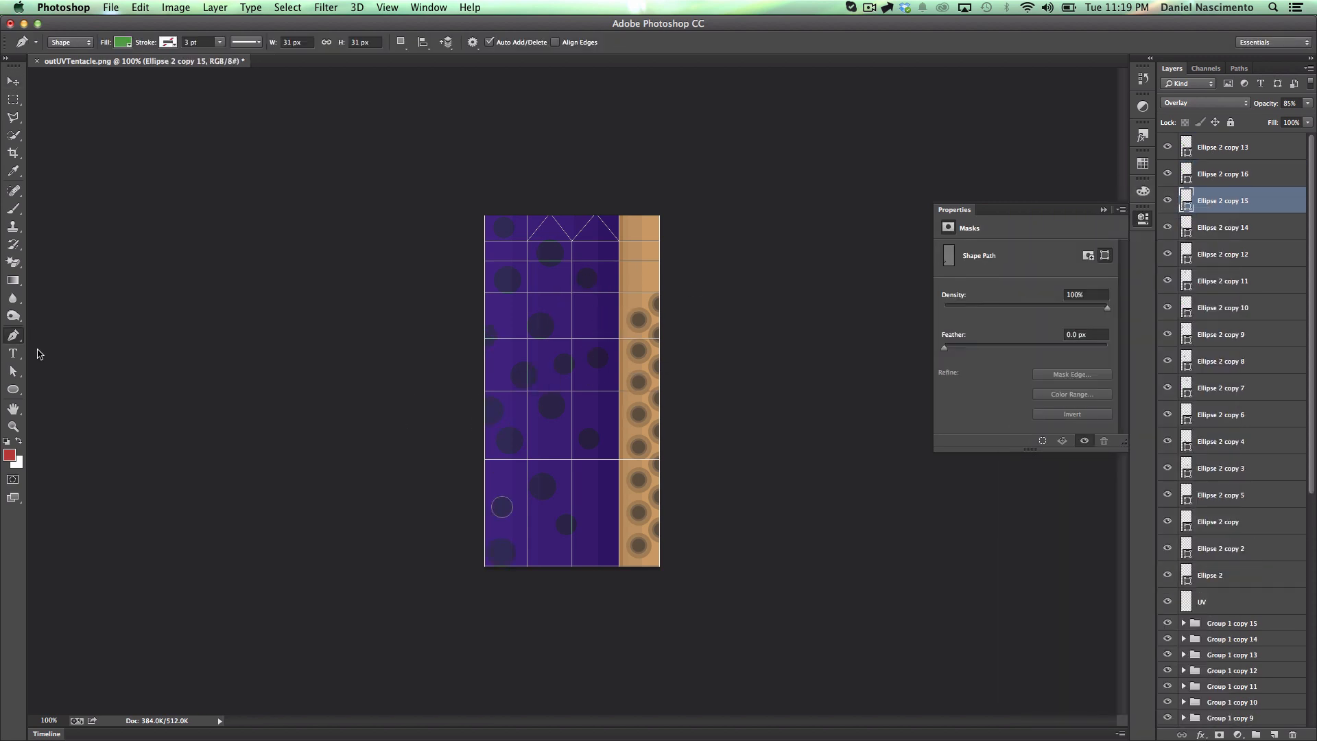
click(478, 465)
double_click(1186, 200)
click(573, 484)
click(1049, 361)
key(super+t)
drag(613, 468, 613, 464)
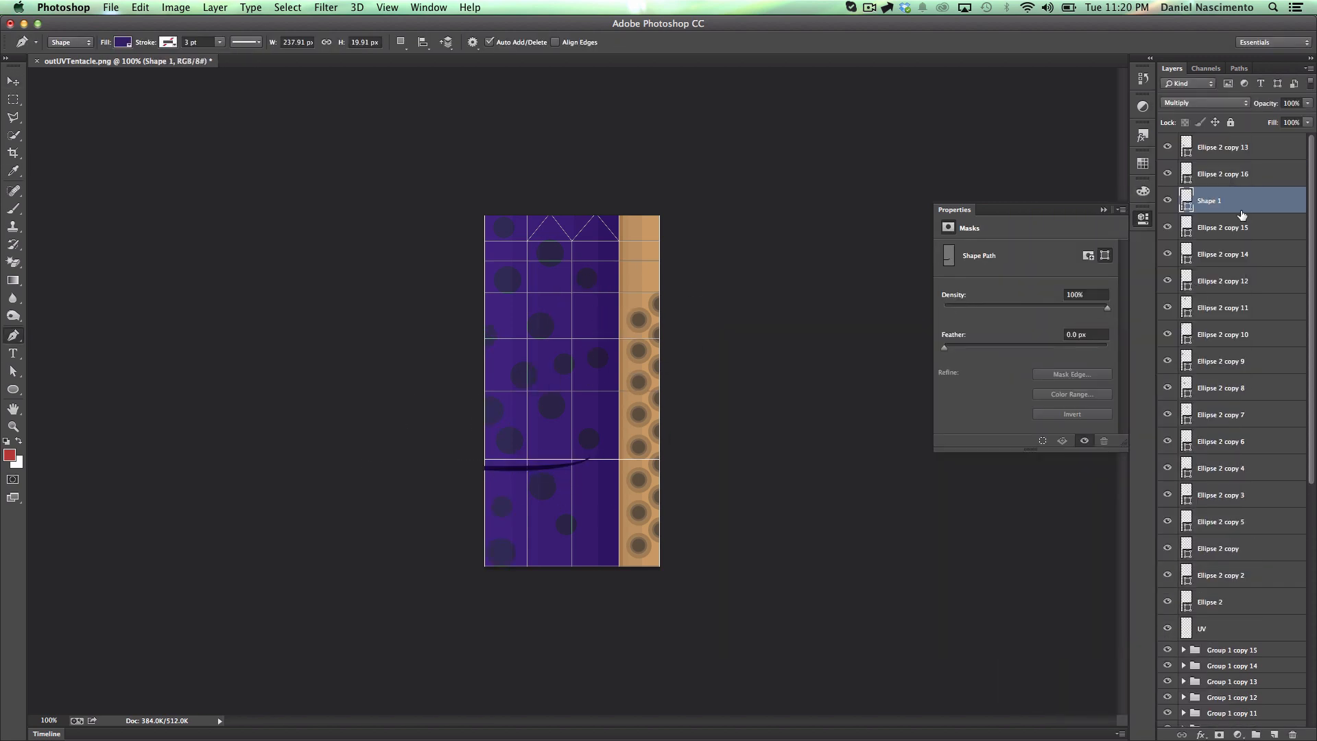
click(1308, 103)
drag(1309, 123, 1254, 123)
Step: Duplicate the curved crease and move the copies down to form four evenly spaced creases
right_click(1241, 196)
click(1088, 249)
key(Return)
key(v)
drag(583, 383, 576, 429)
Step: Duplicate the four creases and move the copies up until they cover the full height of the purple area
shift+click(1234, 281)
right_click(1235, 280)
click(1088, 334)
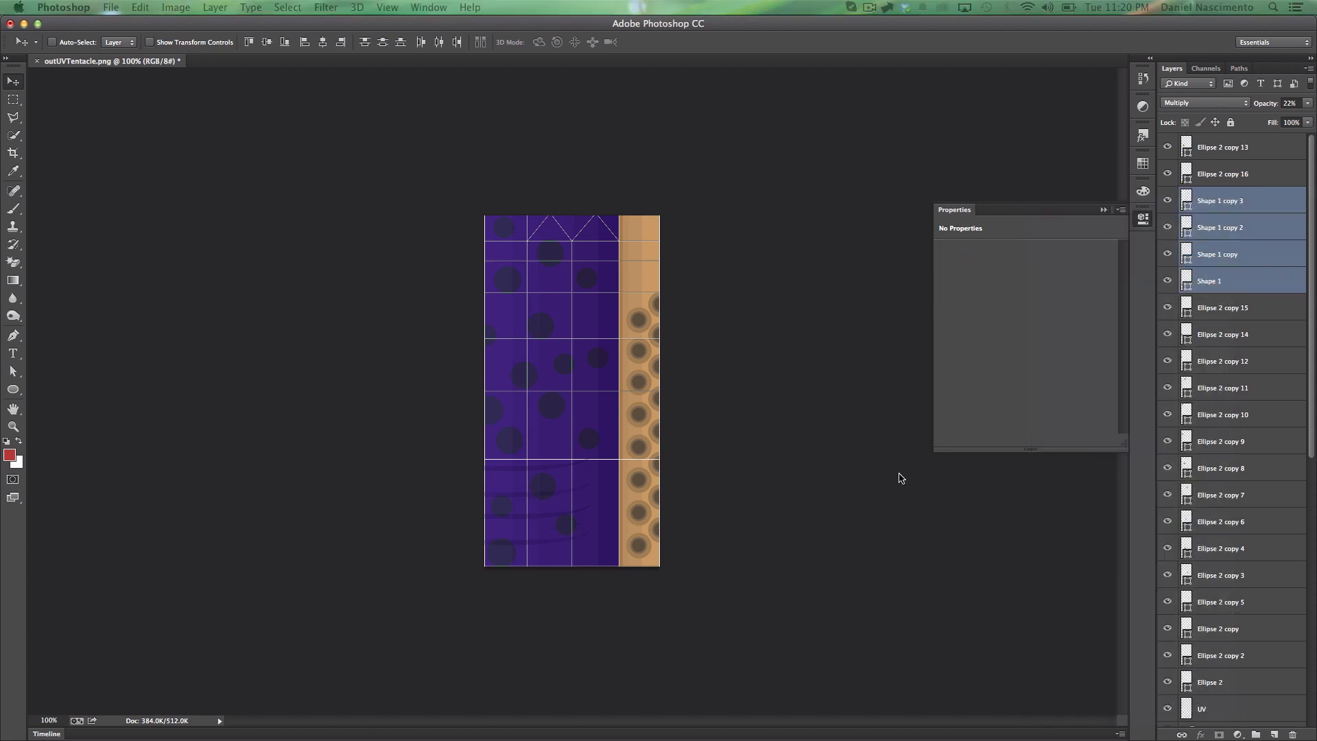
key(Return)
drag(575, 515, 575, 420)
shift+click(1235, 388)
super+click(1242, 207)
click(1234, 176)
Step: Hide the UV wireframe layer so only the painted texture is displayed
scroll(1233, 275, down, 10)
click(1168, 574)
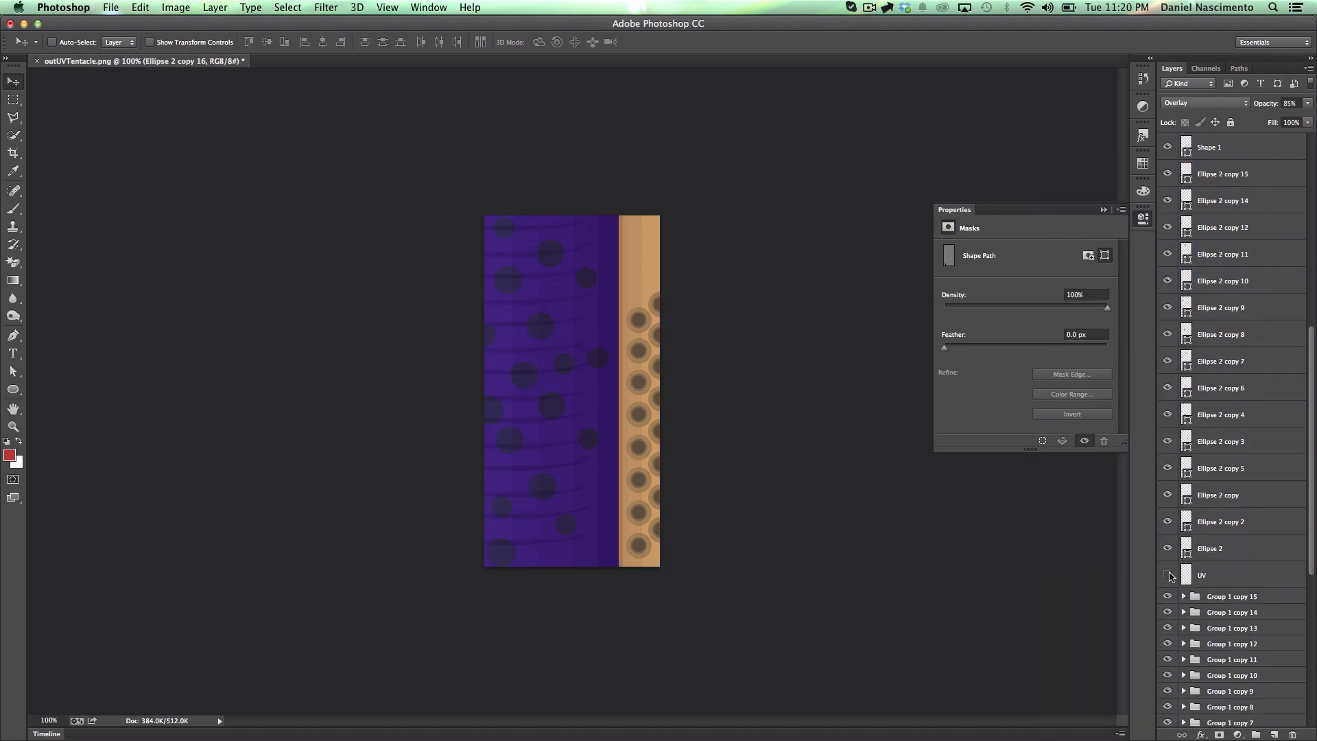
click(1169, 574)
scroll(1221, 227, up, 10)
scroll(1224, 411, down, 10)
click(1231, 556)
click(1224, 457)
click(1168, 533)
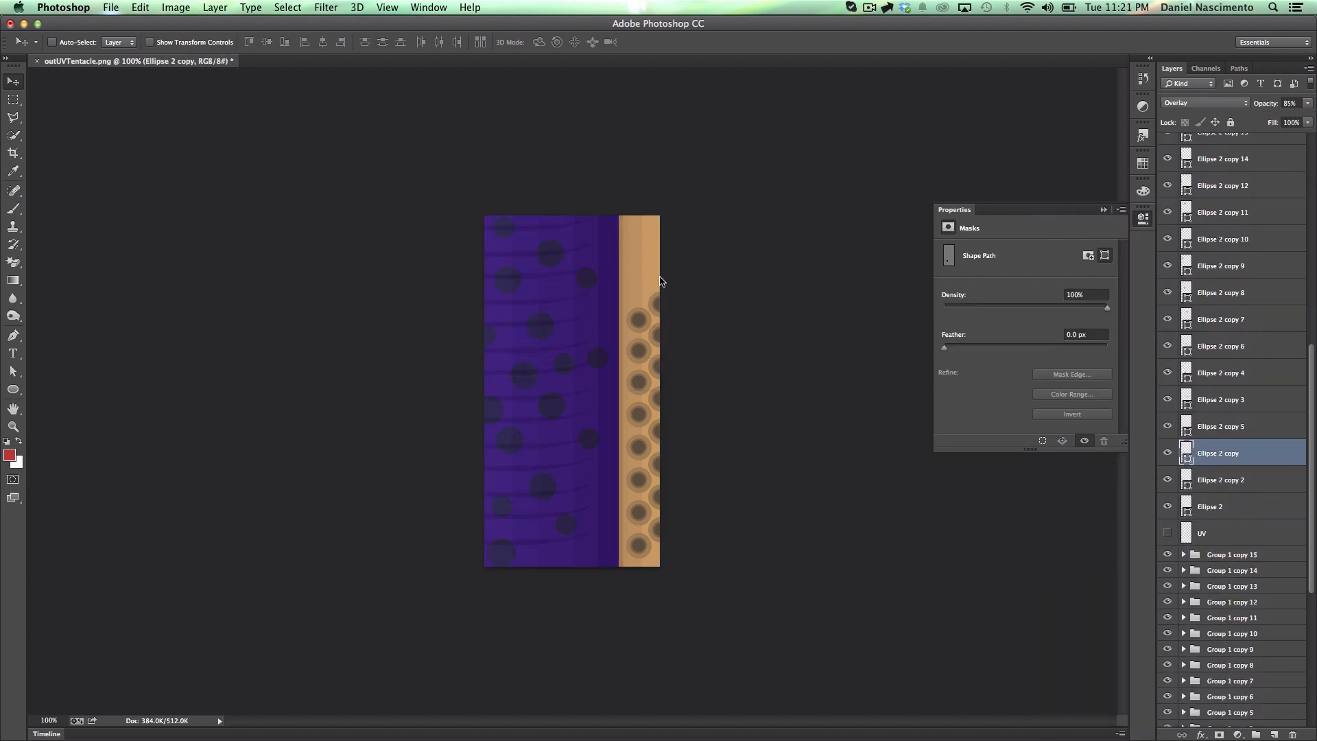
Step: Save the texture document under the name TentacleTexture
key(shift+super+s)
text(TentacleTexture)
key(Return)
Step: Switch to Maya LT and assign a new Phong material to the tentacle
key(super+Tab)
drag(905, 169, 106, 188)
right_drag(595, 384, 618, 583)
click(659, 385)
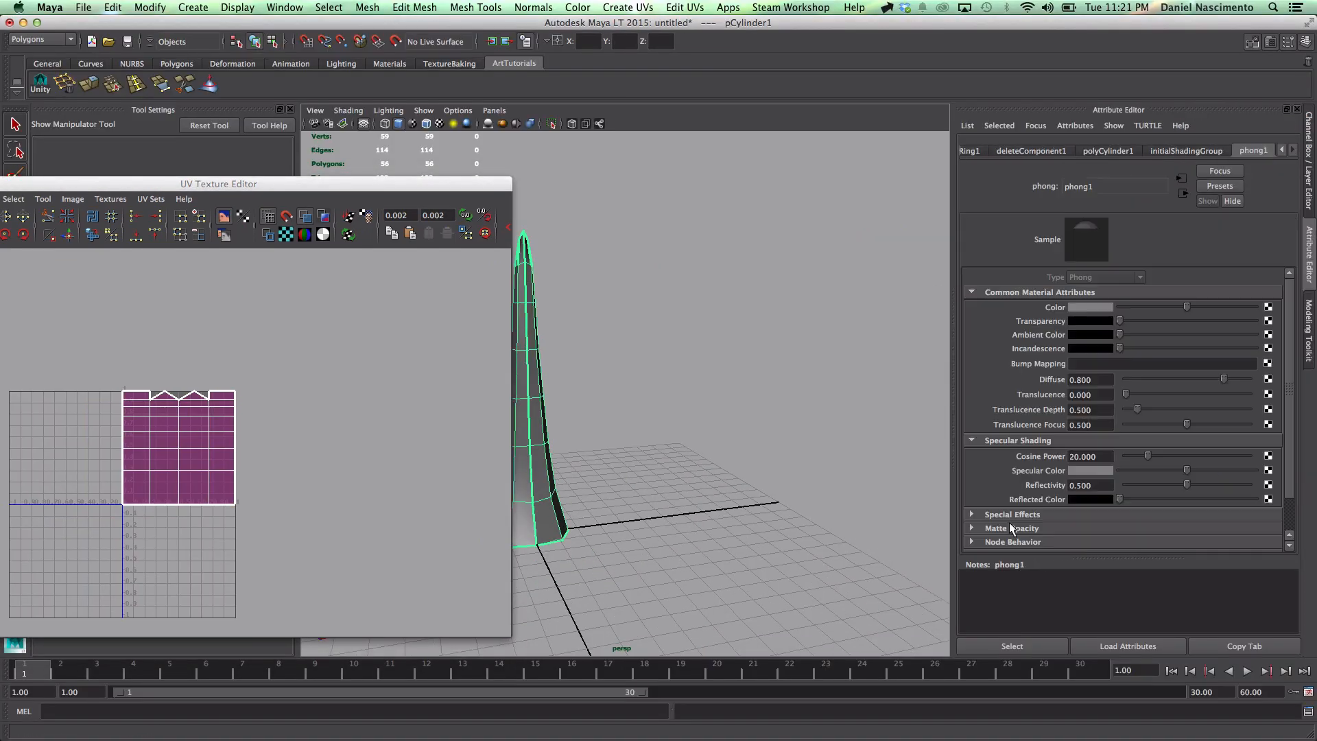
Step: Load the TentacleTexture file as the Phong material's color map
click(1279, 306)
click(659, 370)
click(1283, 345)
double_click(659, 361)
click(637, 322)
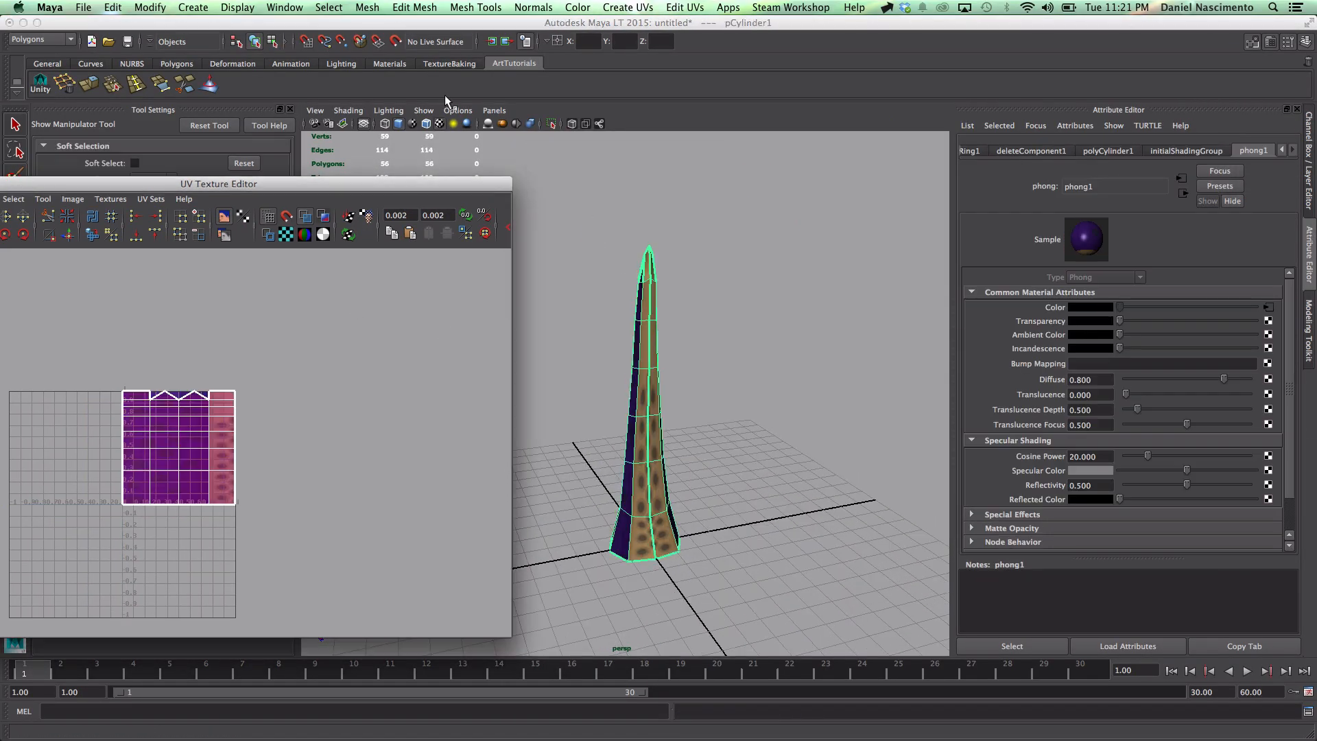
Step: Set the viewport to flat lighting so the tentacle shows its texture without shading
click(389, 111)
click(380, 170)
scroll(801, 391, up, 5)
alt+middle_drag(806, 388, 829, 373)
Step: Select all tentacle UVs, compress them vertically and align them to the texture's lower edge, leaving the top strip free
right_drag(154, 431, 199, 431)
drag(89, 364, 271, 524)
key(r)
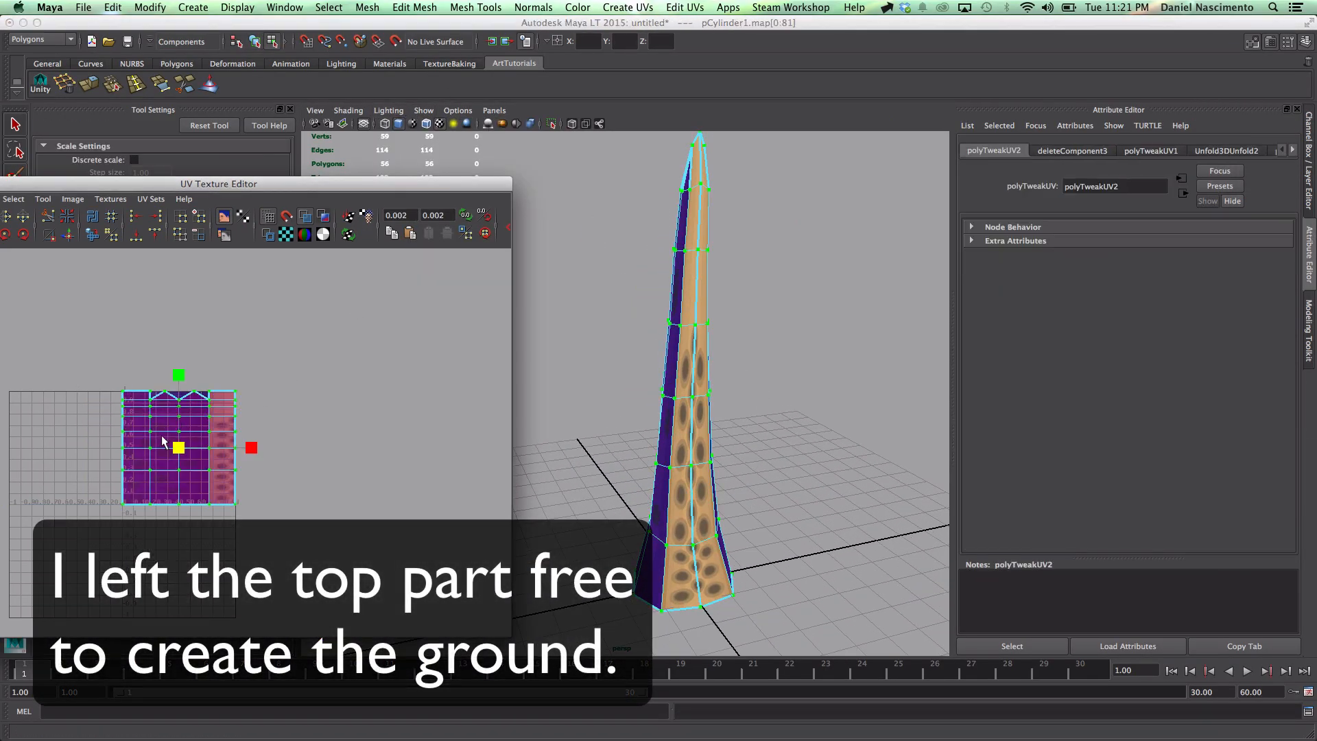
key(w)
scroll(157, 439, up, 2)
Step: Move the horizontal UV rows and the tip UVs vertically to distribute the suckers more evenly along the tentacle
drag(330, 452, 134, 424)
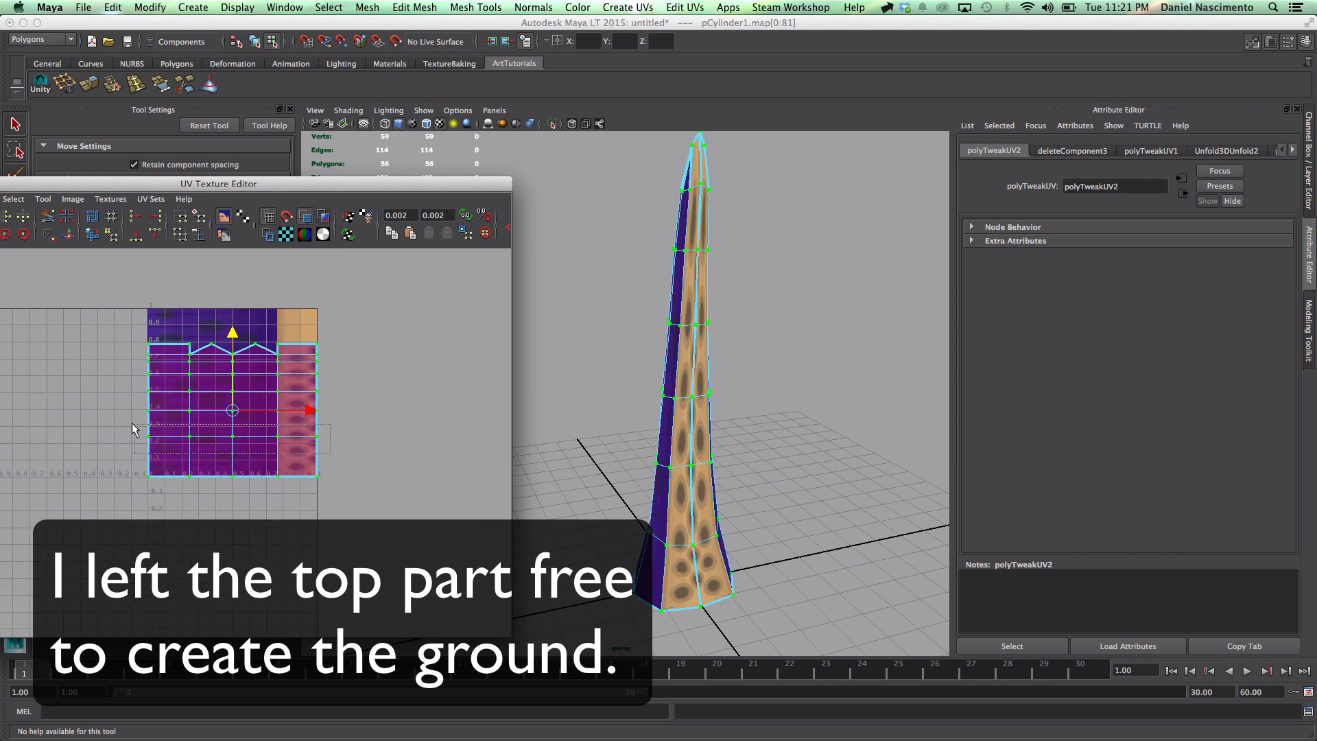
scroll(274, 432, up, 2)
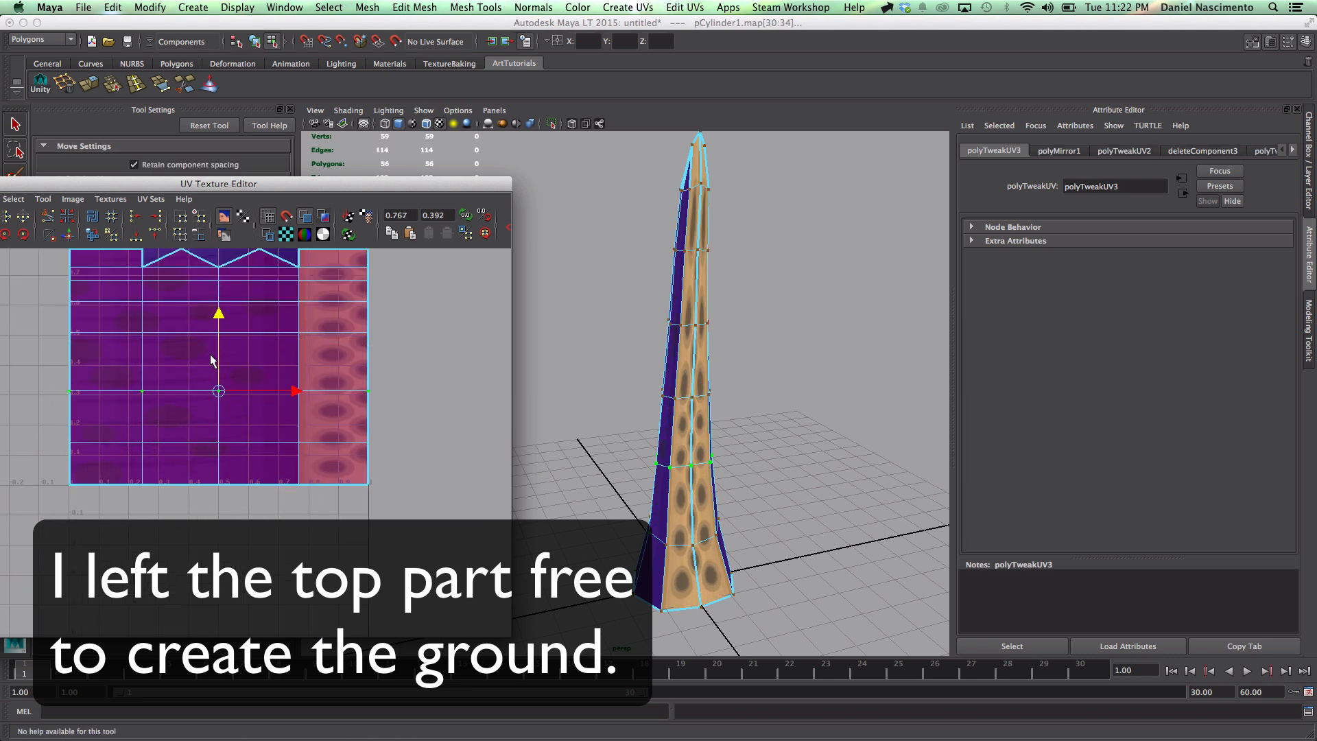
drag(218, 332, 220, 296)
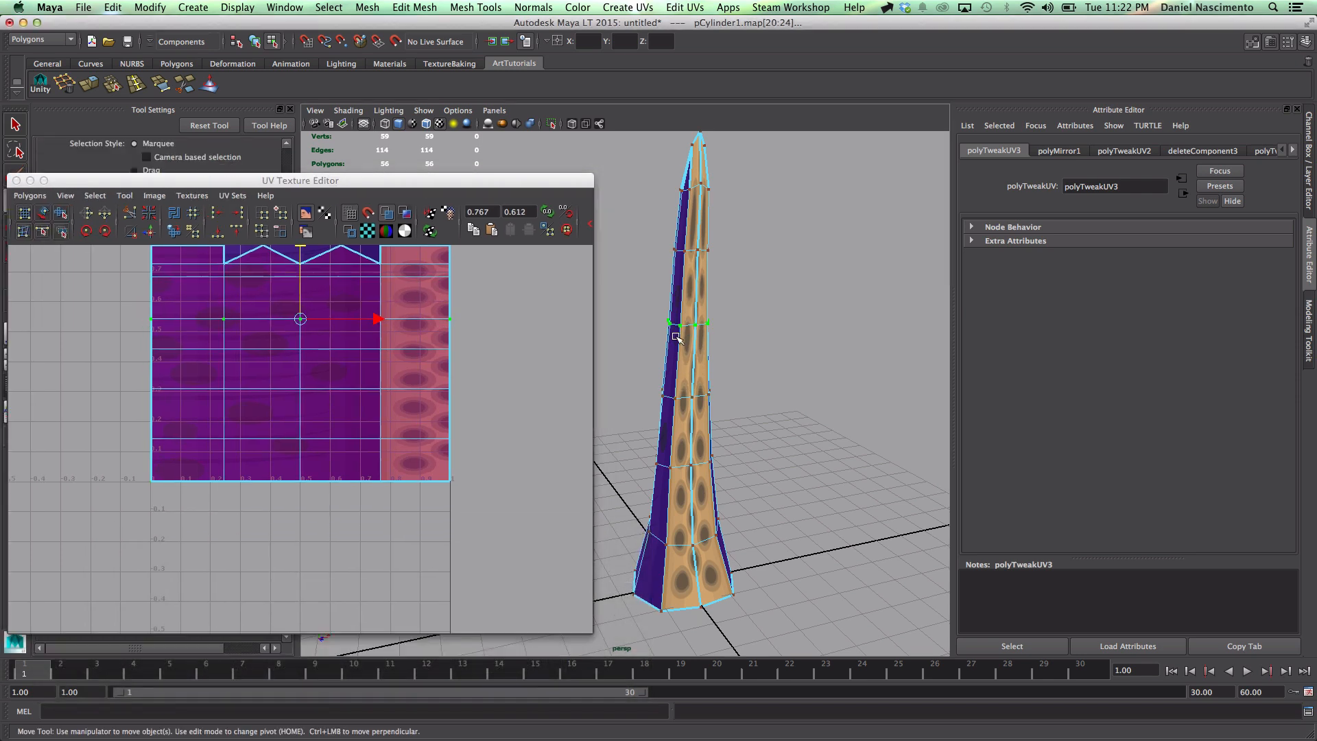
mouse_move(666, 381)
alt+middle_down()
mouse_move(692, 365)
mouse_move(665, 364)
alt+middle_up()
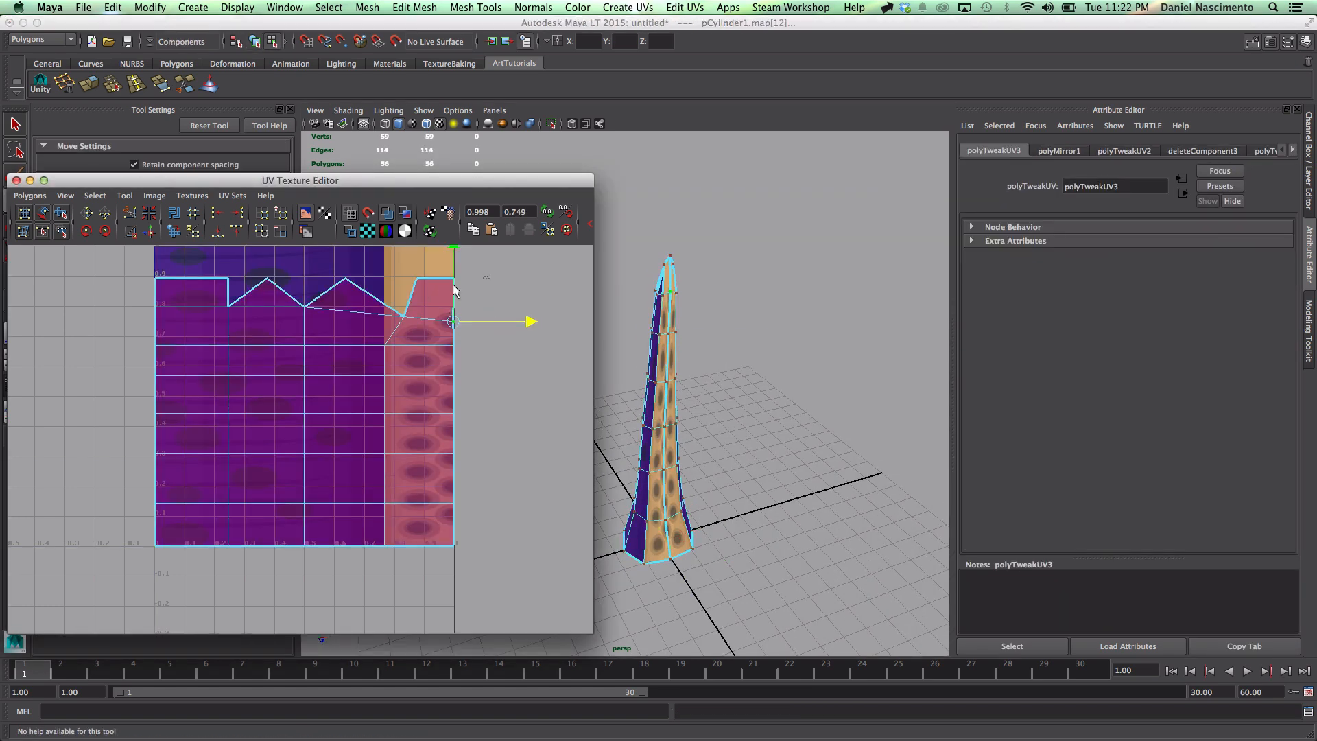
click(453, 278)
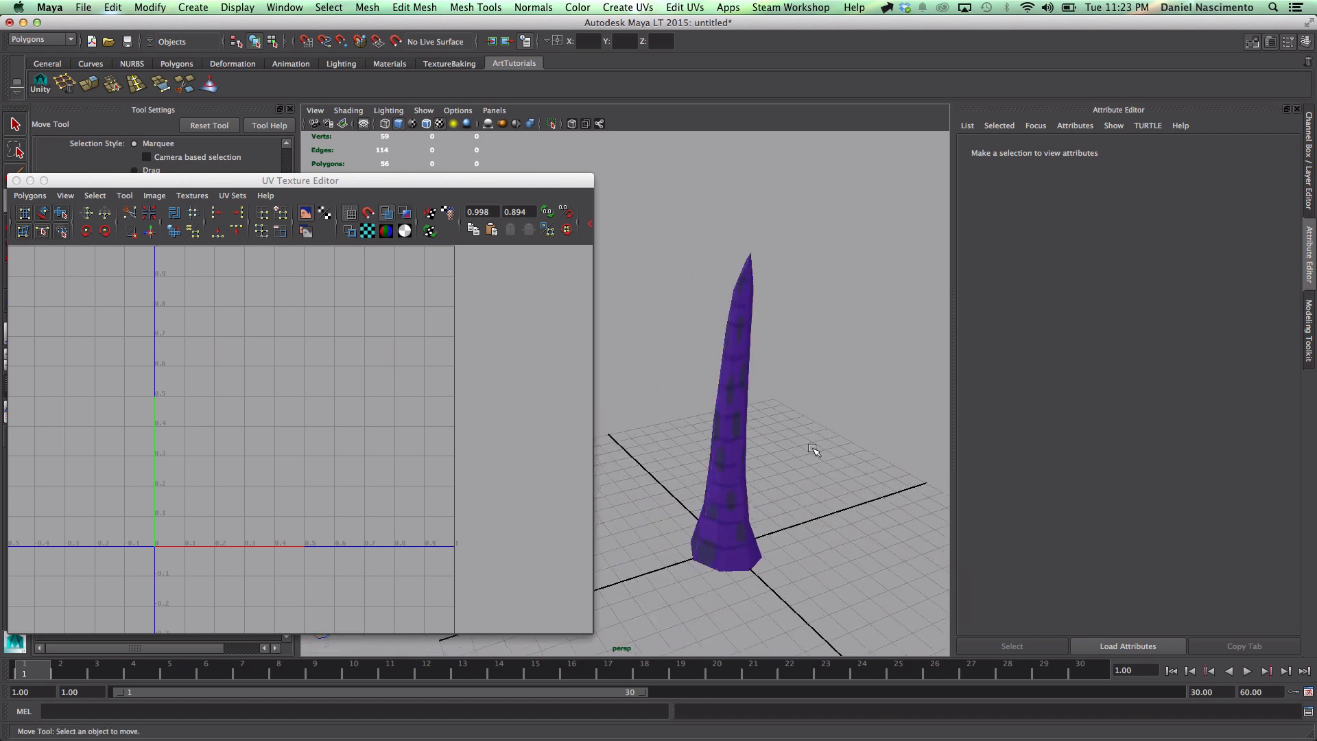
Step: Nudge the UV column at the purple outer border slightly inward and inspect the tentacle's back seam
right_drag(296, 406, 343, 406)
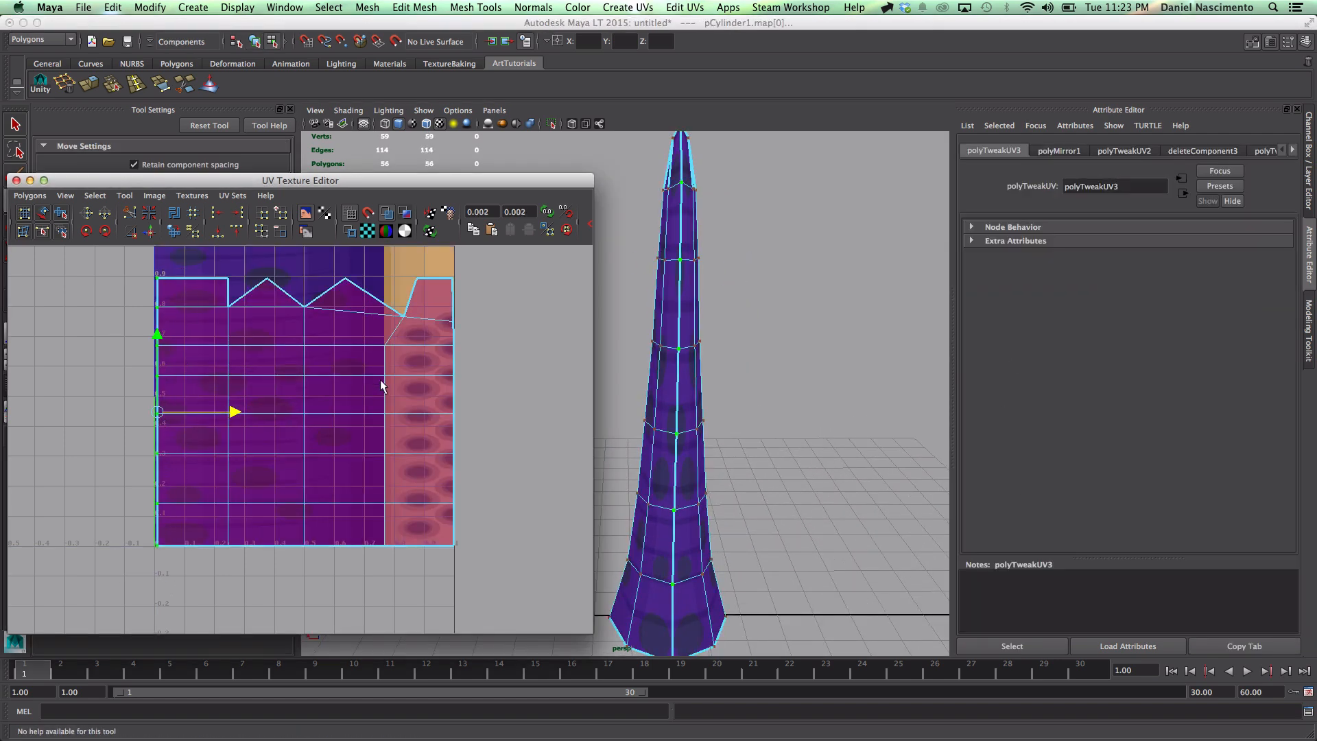
click(620, 432)
right_drag(673, 451, 731, 435)
click(789, 439)
click(697, 505)
alt+drag(697, 506, 635, 508)
click(664, 501)
Step: Shift the middle horizontal UV rows vertically to even out the texture spacing and inspect the sucker side
right_drag(289, 388, 336, 388)
drag(130, 352, 476, 392)
drag(307, 332, 307, 326)
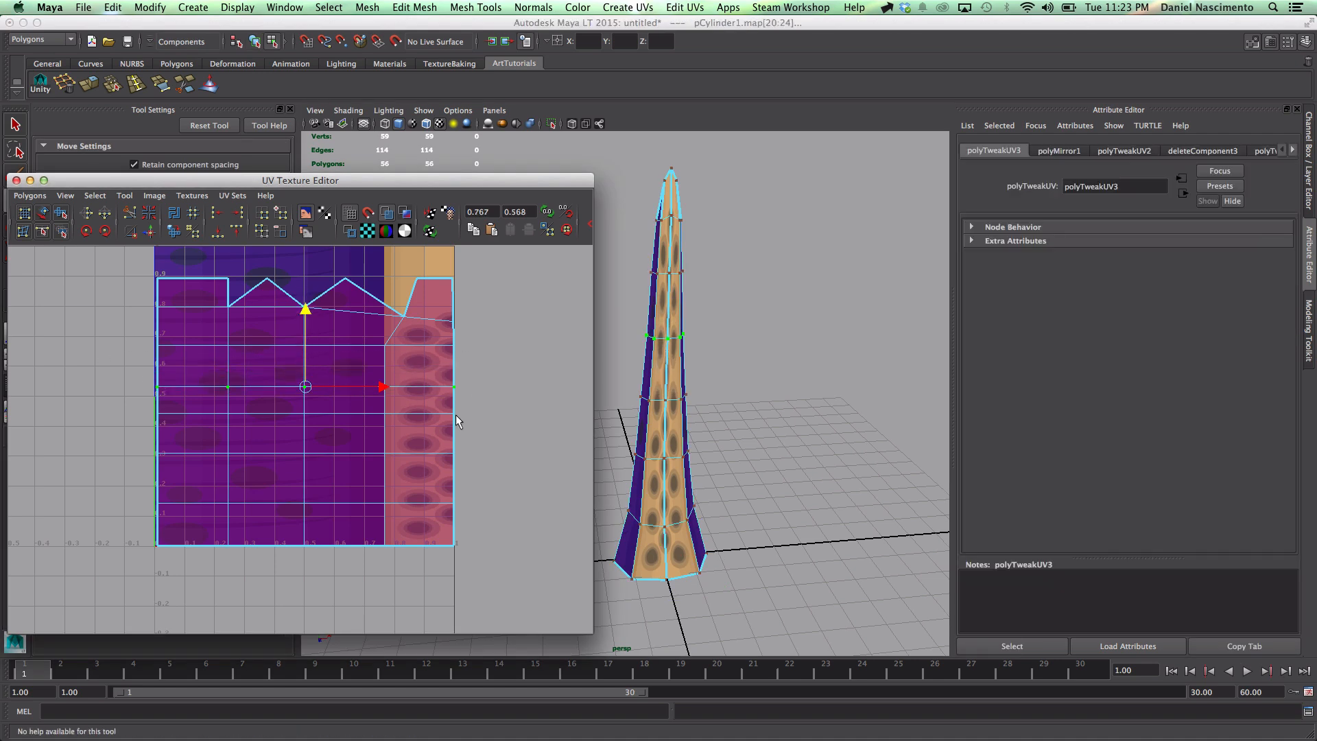
drag(306, 392, 306, 397)
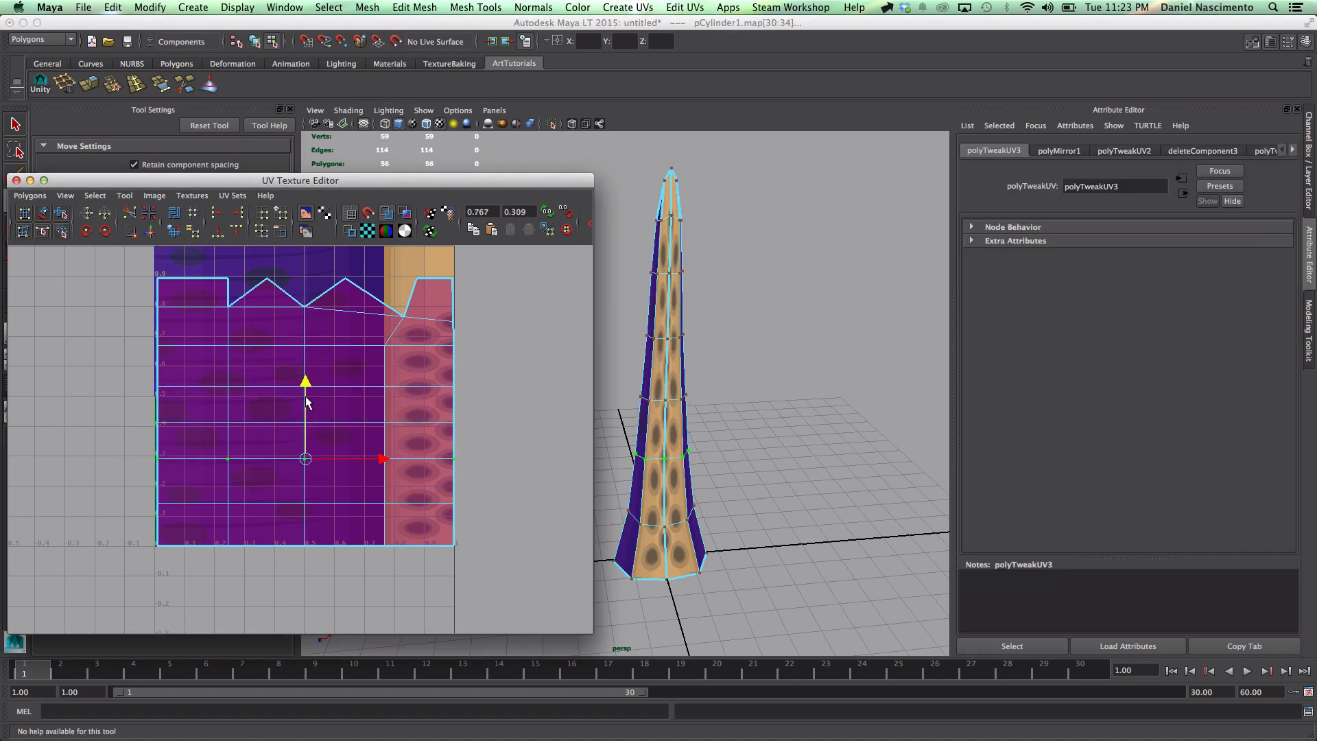
right_drag(673, 484, 721, 463)
click(731, 511)
alt+drag(731, 515, 662, 515)
click(651, 501)
Step: Shift the UV column at the purple-orange boundary sideways into the orange area and check the sucker side
right_drag(429, 447, 476, 447)
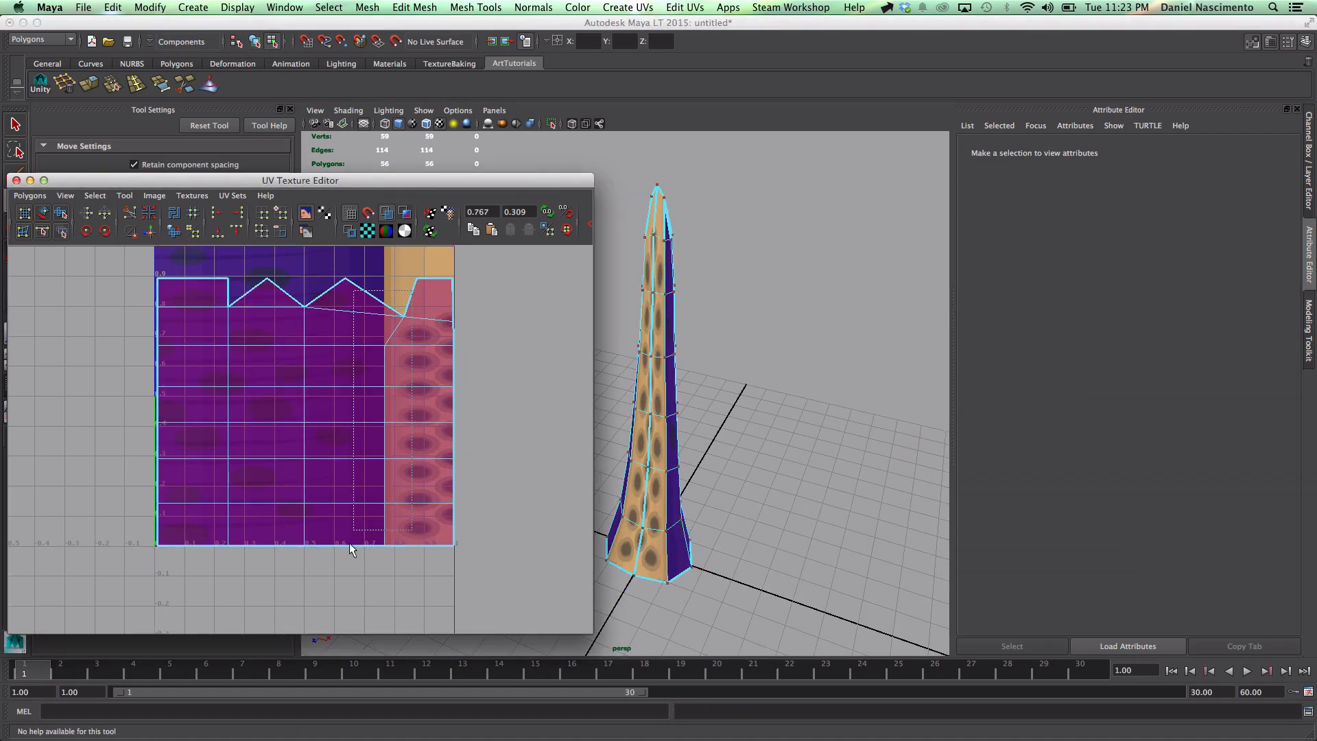
drag(352, 564, 420, 300)
drag(469, 435, 470, 434)
right_drag(636, 454, 679, 434)
click(718, 529)
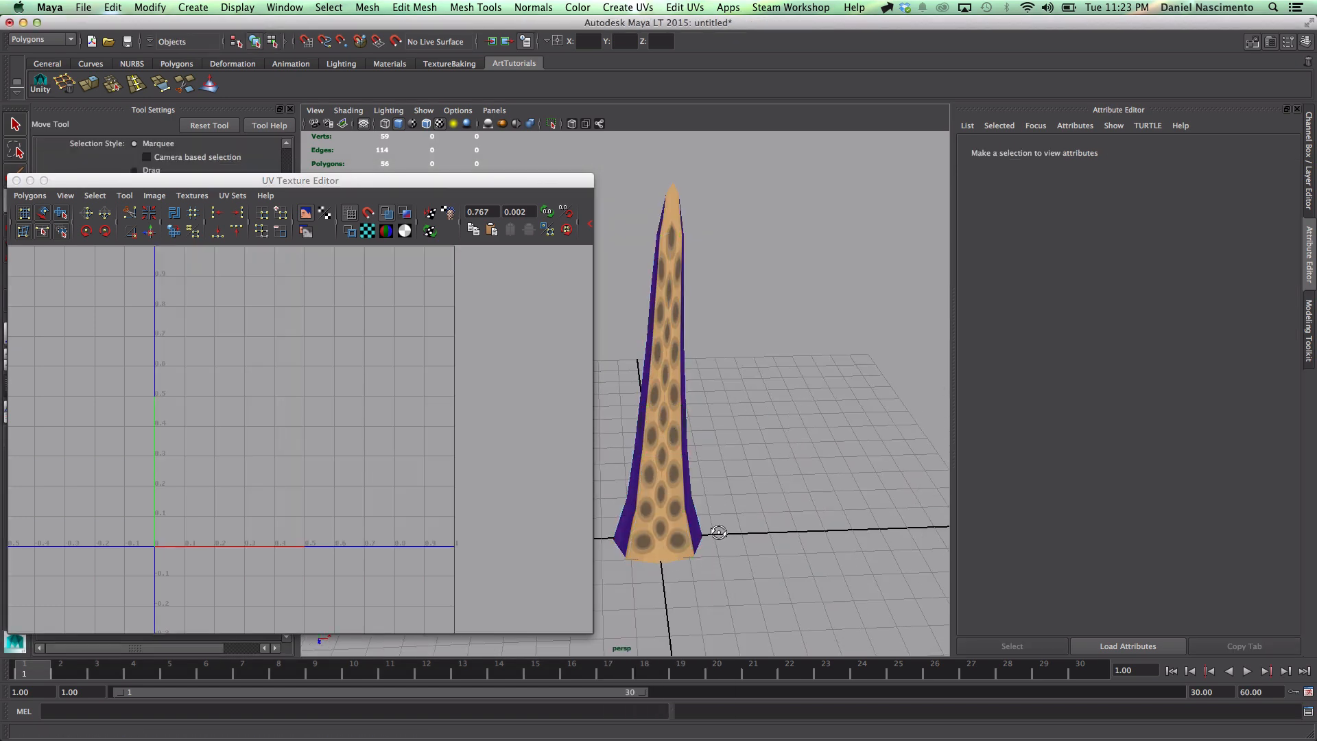
alt+drag(717, 532, 774, 539)
click(645, 494)
Step: Move the right-hand purple peak UV at the tentacle's tip sideways toward the orange area
right_drag(413, 326, 454, 335)
drag(369, 320, 312, 273)
middle_drag(348, 318, 380, 319)
right_drag(662, 411, 704, 393)
click(769, 391)
alt+drag(769, 391, 721, 437)
Step: Switch to Photoshop, duplicate the Rectangle 2 shape and narrow the copy to a 12 px strip beside the orange area
key(super+Tab)
scroll(1214, 523, up, 10)
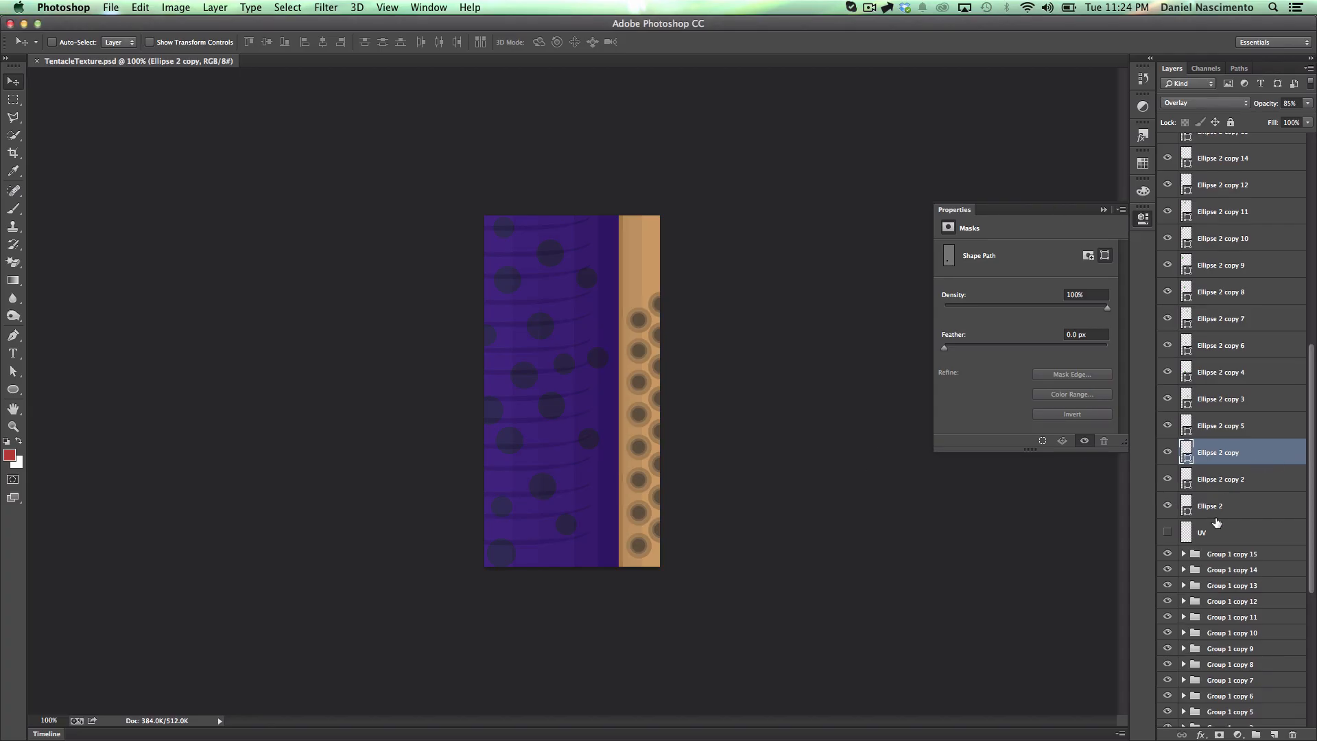
click(1163, 411)
scroll(1187, 583, down, 10)
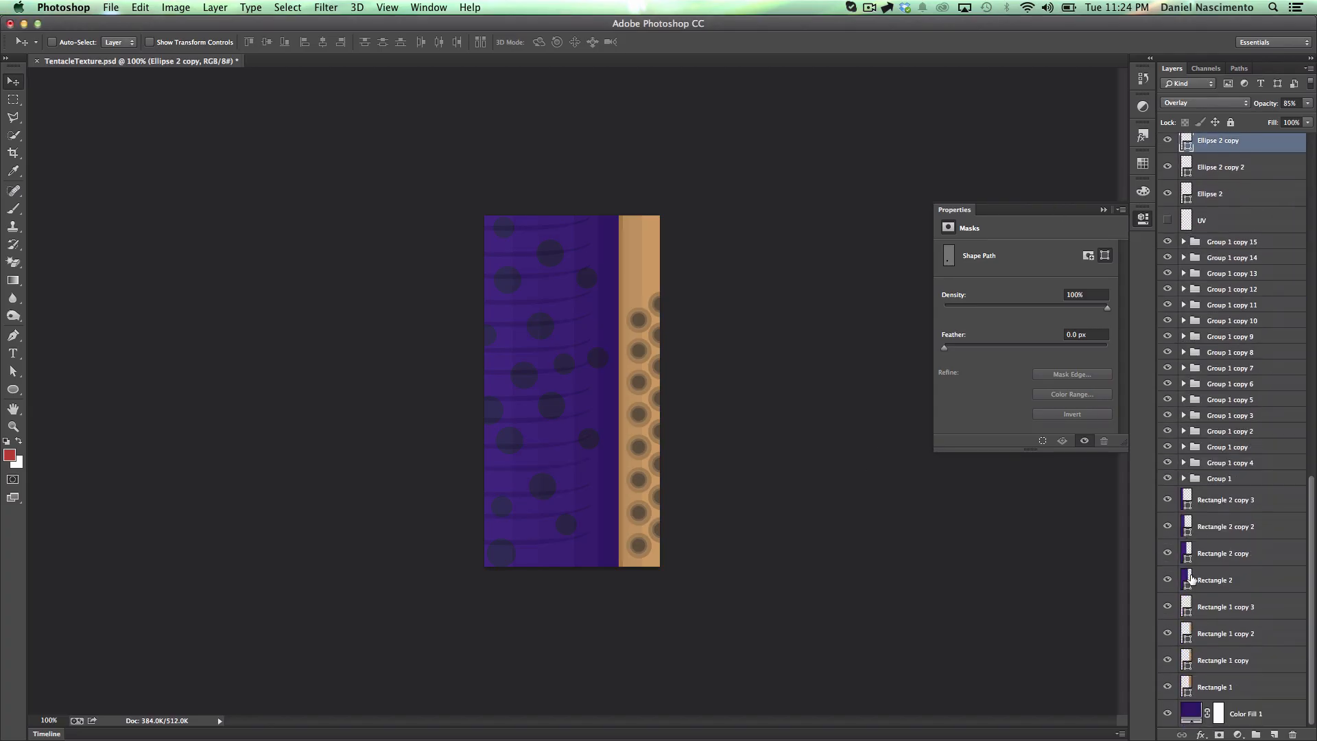
key(super+j)
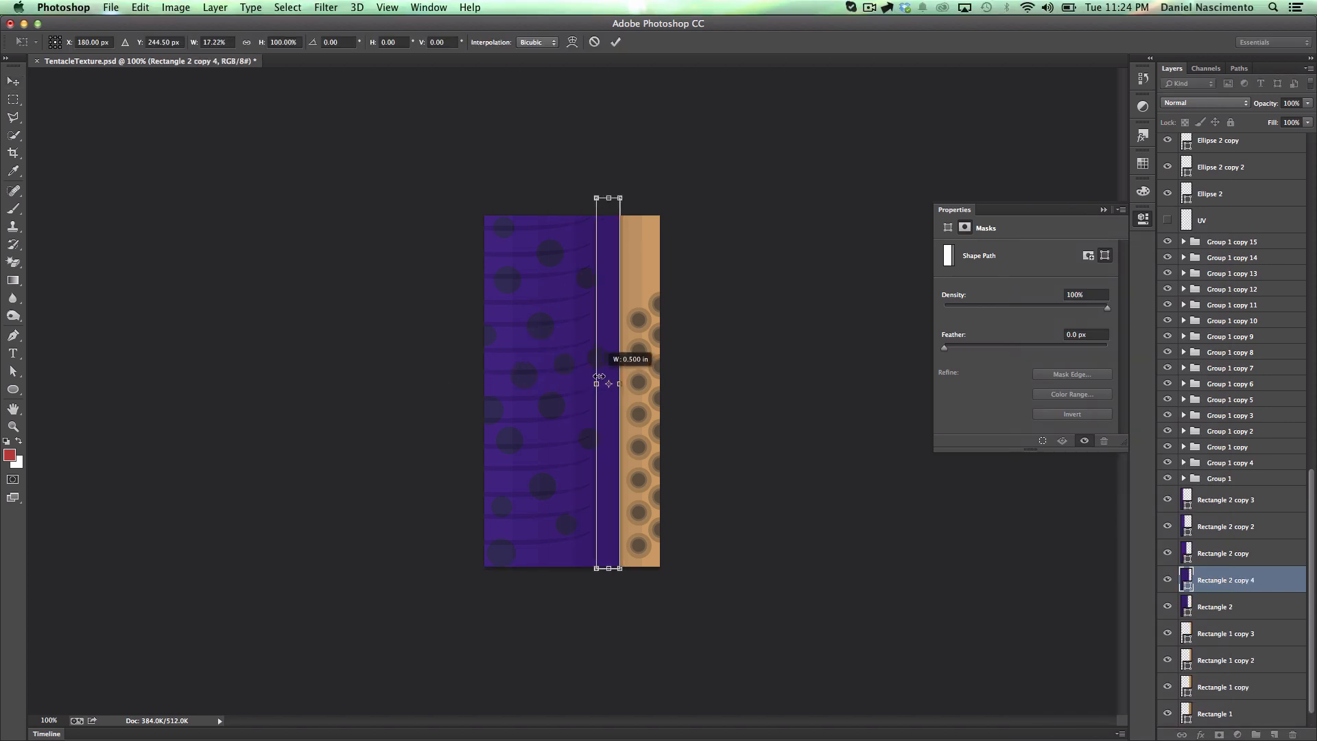
key(Right)
Step: Fill the strip with orange-brown, lower its opacity, and duplicate it as a 20 px wide strip at 22% opacity
double_click(1187, 579)
click(628, 248)
click(621, 248)
click(1074, 357)
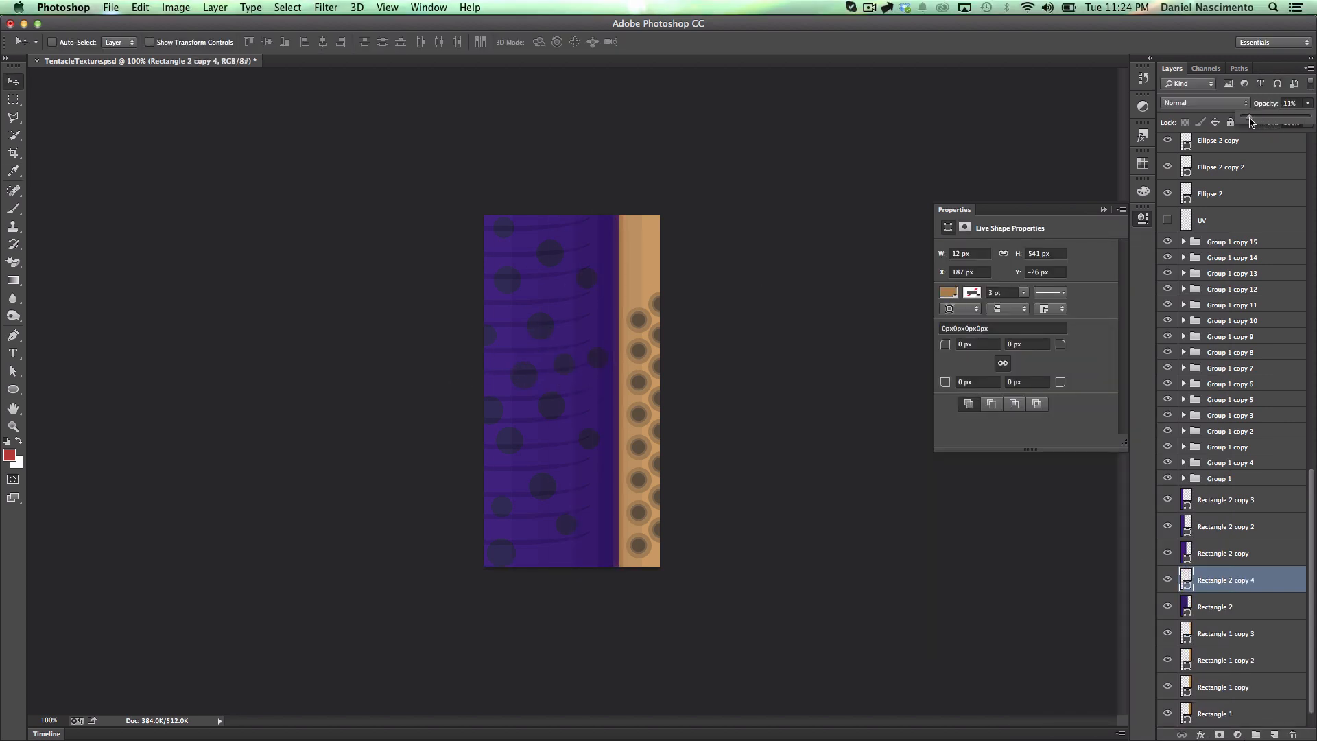
right_click(1241, 587)
click(1125, 275)
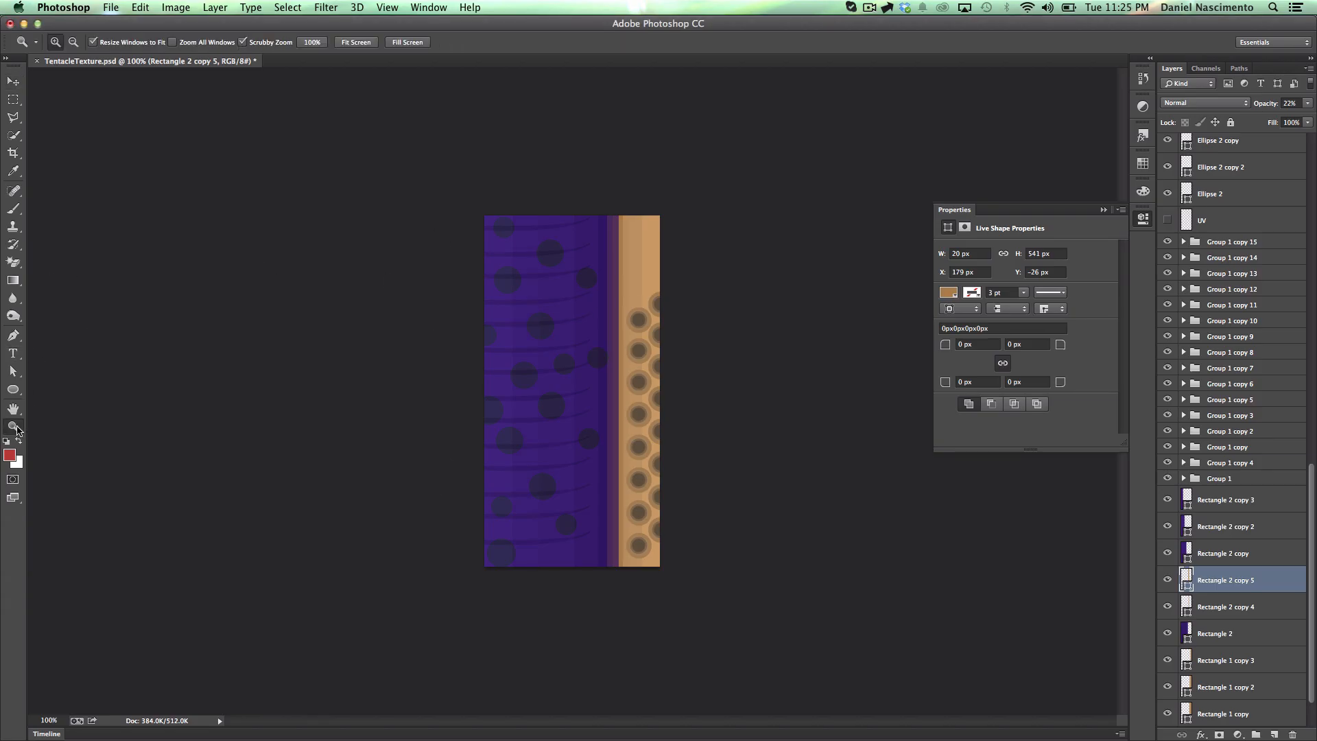
Step: Draw a 112 by 43 px rectangle over the texture's upper-left corner and fill it with dark brown #392307
key(super+equal)
key(super+equal)
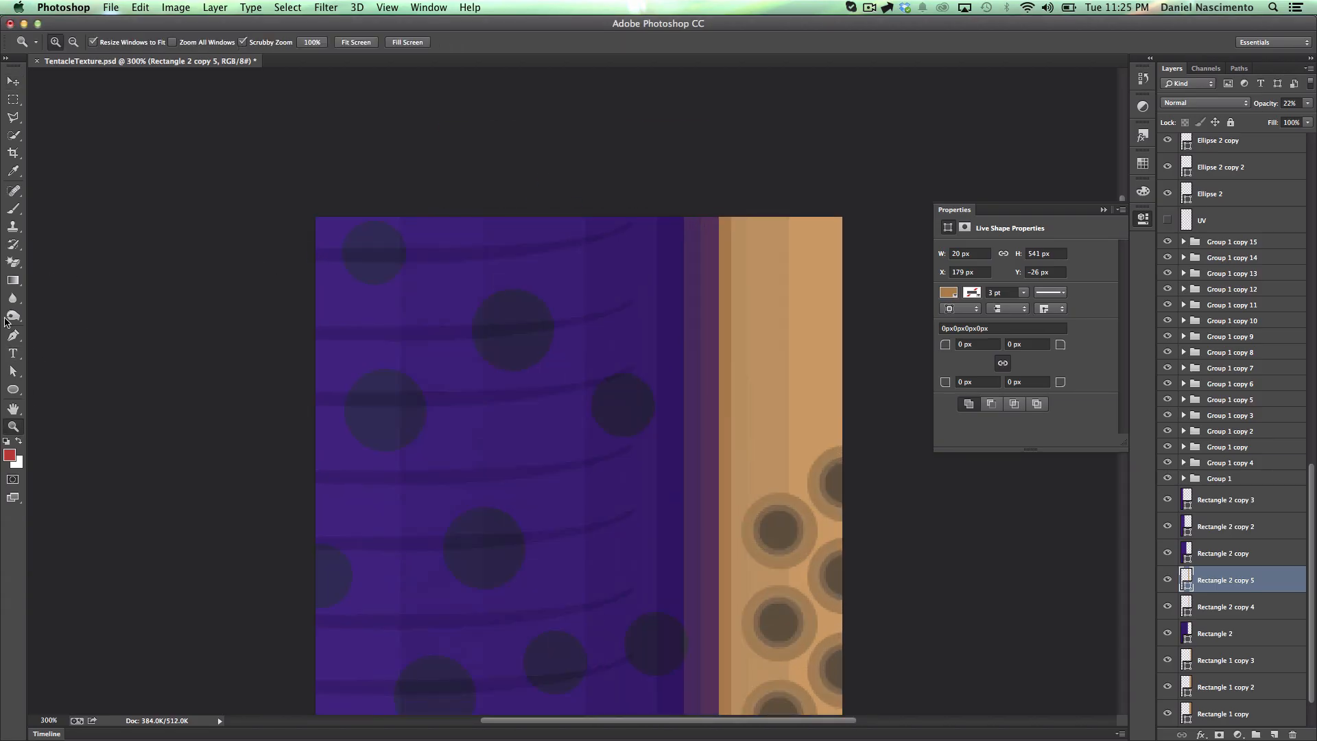
drag(1214, 582, 1255, 131)
double_click(1186, 149)
click(885, 521)
drag(885, 520, 881, 508)
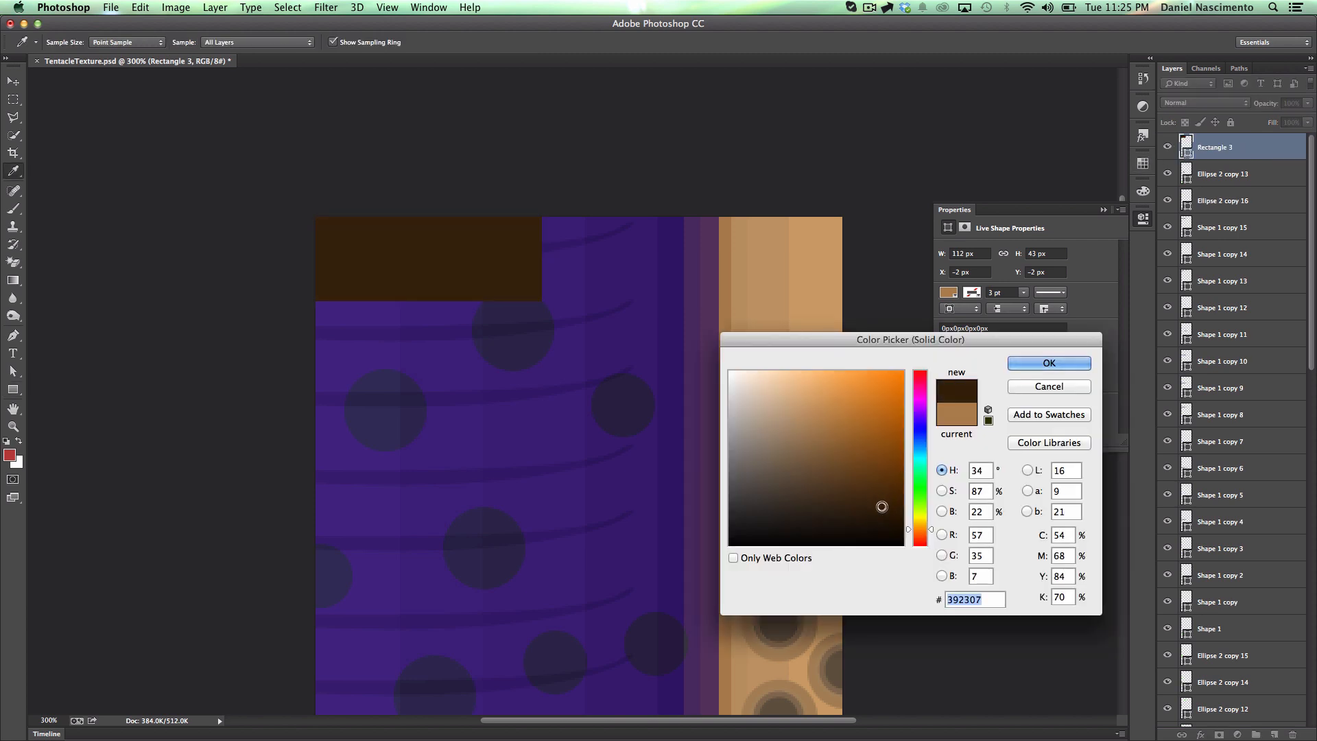
click(1016, 360)
Step: Draw a 9 px circle with a darker brown fill inside the brown rectangle and duplicate its layer
drag(14, 389, 62, 412)
drag(327, 275, 344, 293)
double_click(1186, 150)
click(1015, 361)
right_click(1245, 149)
click(1088, 196)
key(Return)
click(16, 82)
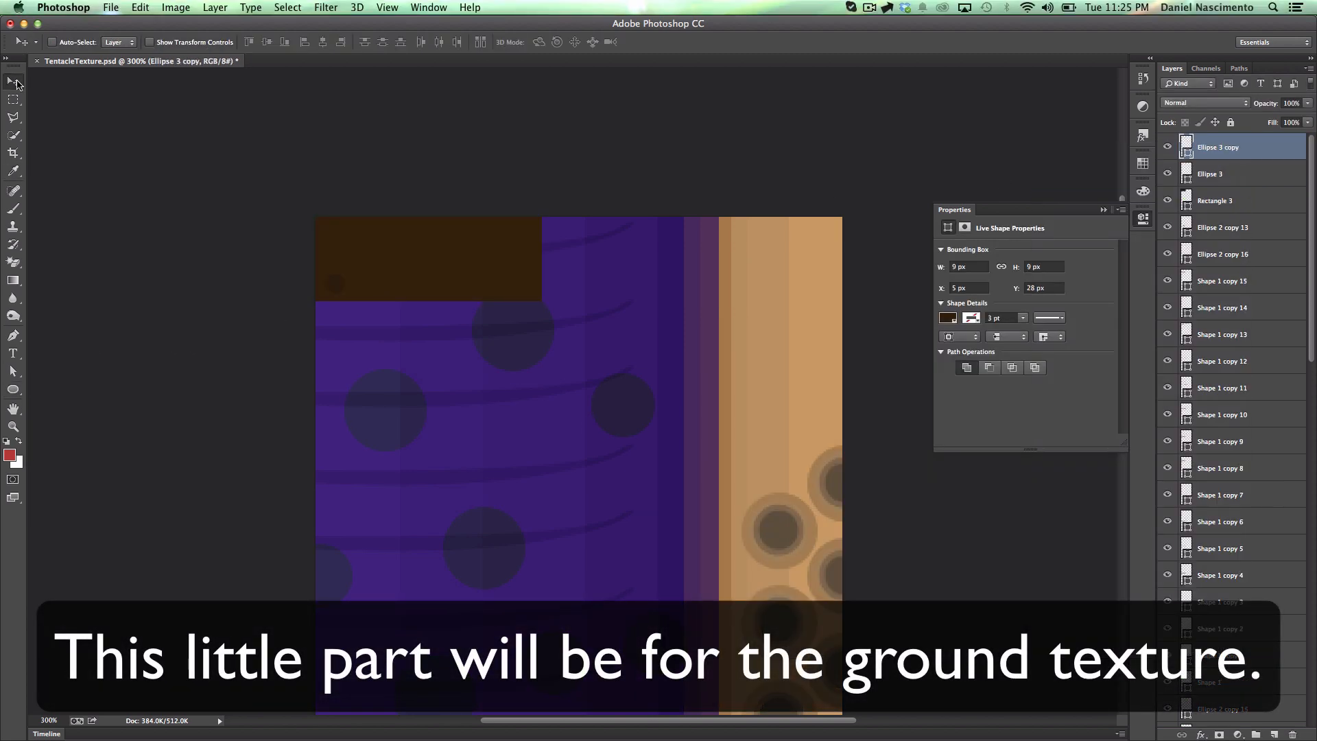
Step: Enlarge the copied circle to 15 px, set its blending to Overlay and adjust its opacity
click(1204, 103)
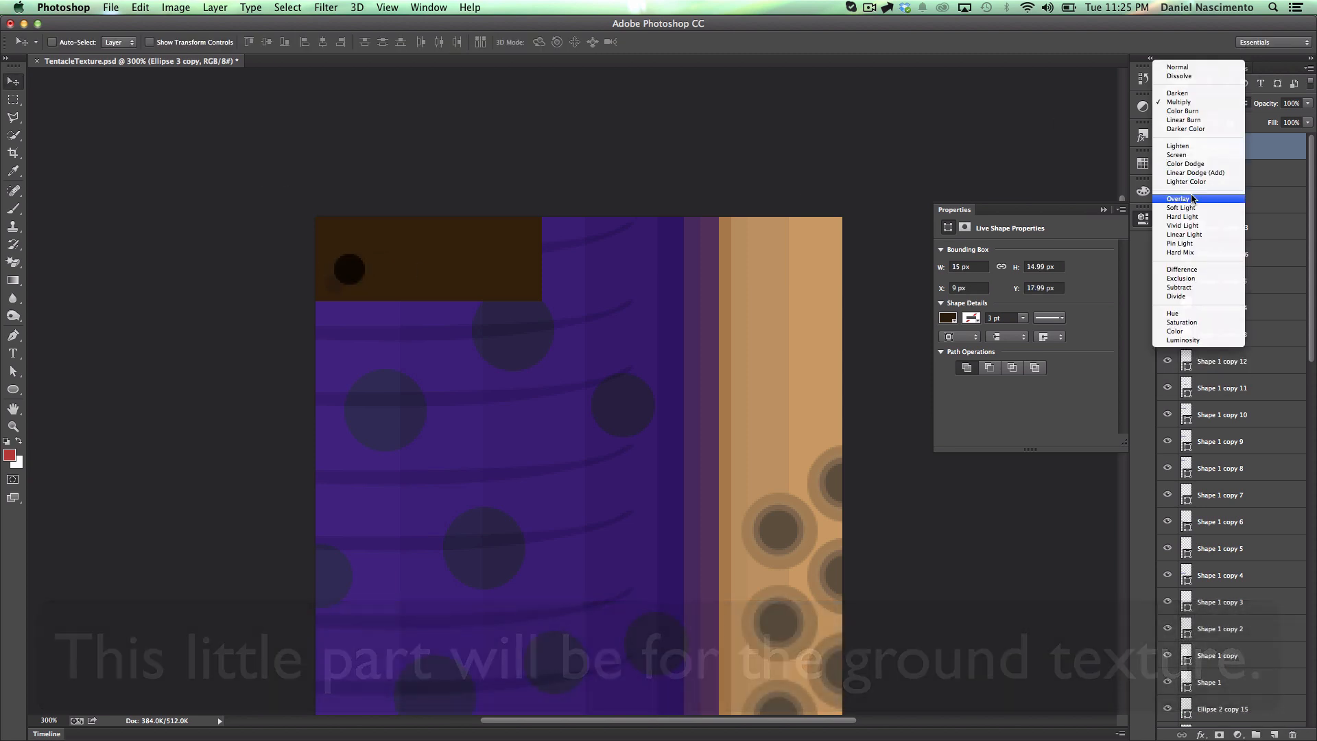
click(1194, 199)
click(1308, 103)
Step: Duplicate the circles repeatedly and spread the copies until mottled spots cover the whole brown ground rectangle
alt+drag(350, 269, 384, 285)
shift+click(1235, 198)
click(1249, 199)
click(1249, 154)
shift+click(1245, 280)
right_click(1239, 152)
right_click(1237, 142)
shift+click(1235, 414)
right_click(1249, 412)
click(1235, 147)
click(1235, 280)
shift+click(1234, 335)
click(1234, 281)
click(1235, 146)
Step: Create a new layer and paint sampled purple down the right part of the purple area with a low-opacity soft brush
key(z)
alt+click(766, 385)
click(1274, 734)
key(b)
alt+click(601, 374)
right_click(558, 371)
click(276, 43)
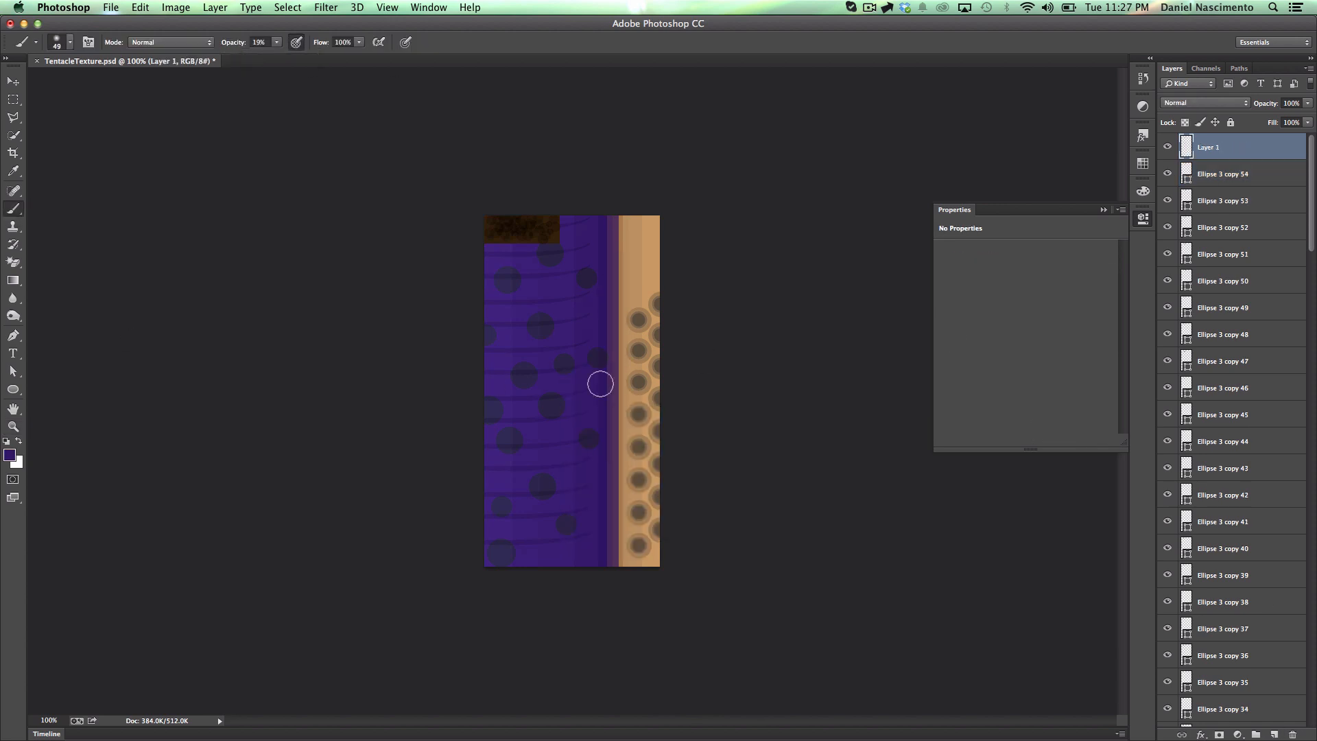
right_click(589, 325)
drag(595, 223, 594, 315)
Step: Paint purple shading with a 118 px brush at 42% opacity, and stroke a sampled color down the purple-orange boundary
right_click(605, 403)
click(276, 42)
click(9, 455)
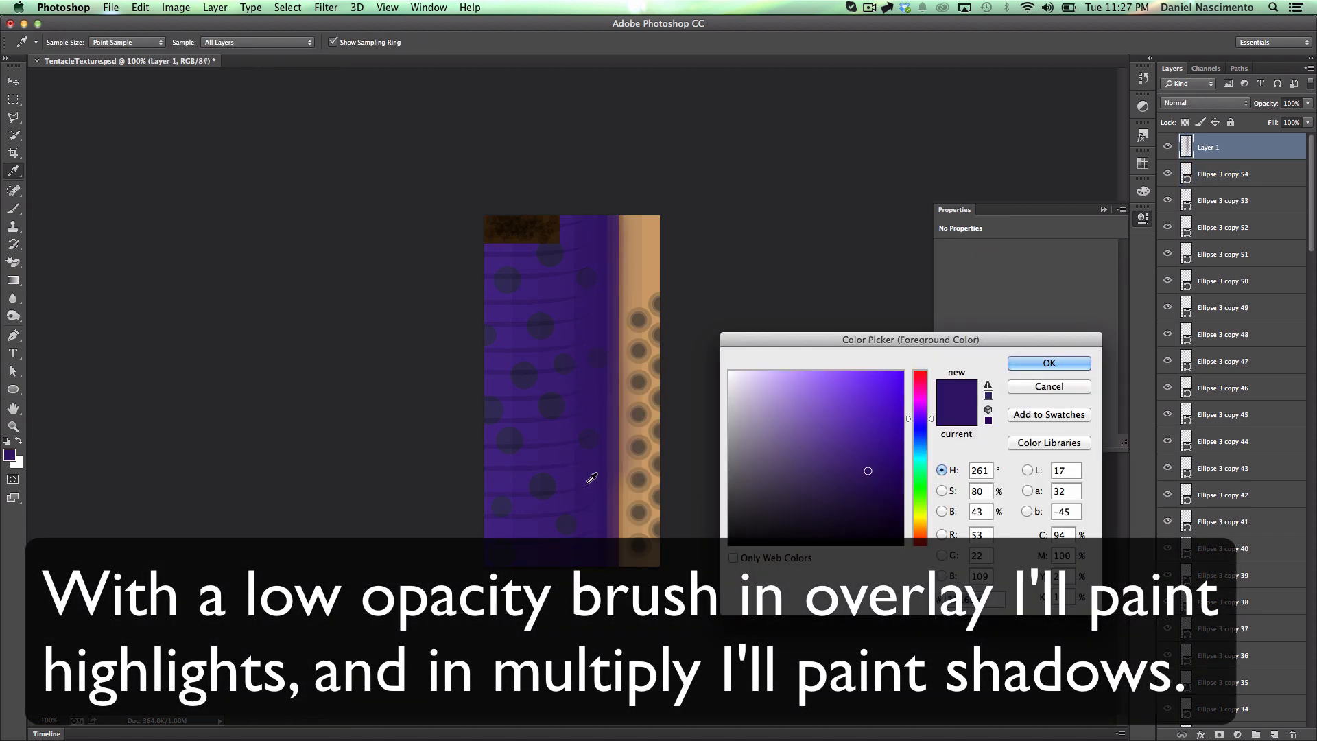
click(1049, 364)
drag(596, 453, 588, 201)
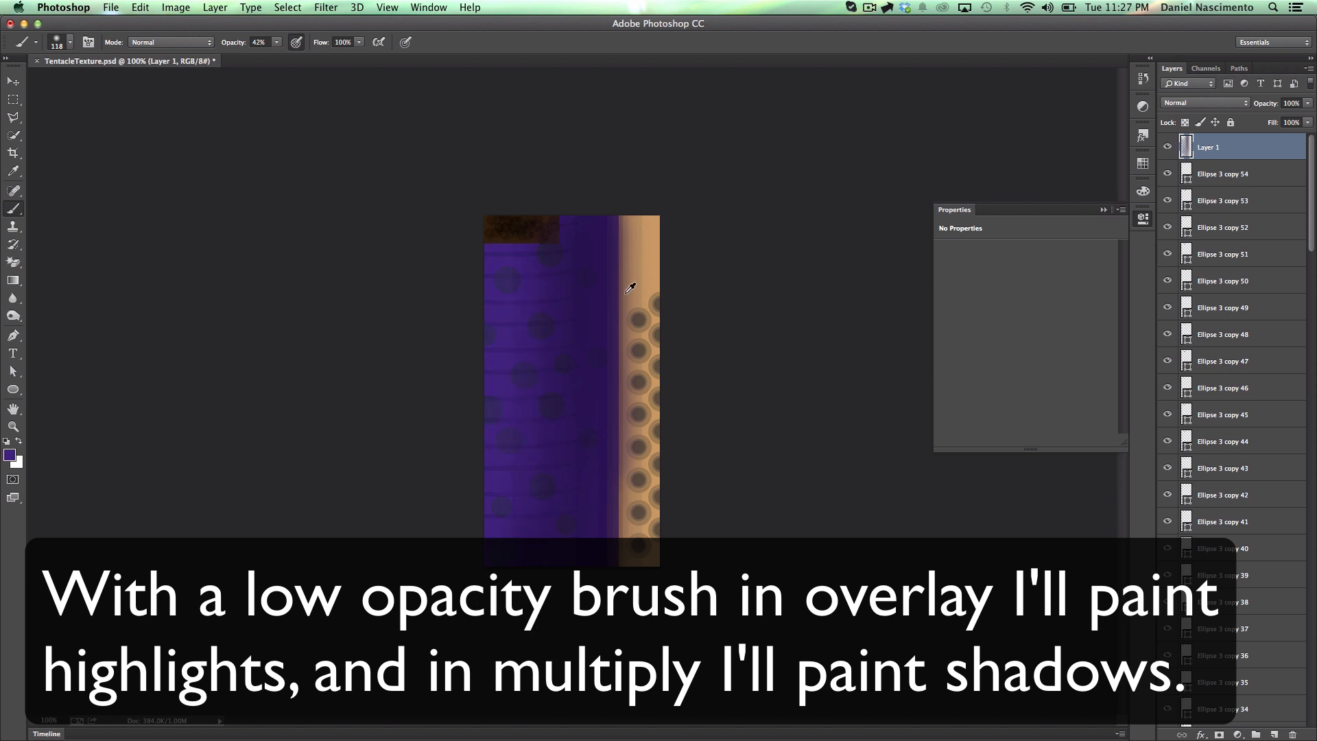
alt+click(626, 293)
drag(617, 237, 618, 535)
Step: Create a Multiply layer and paint dark purple shadows near the purple-orange boundary with a 78 px brush at 21% opacity
right_click(656, 482)
drag(760, 517, 751, 517)
click(1274, 735)
click(1205, 103)
click(1197, 139)
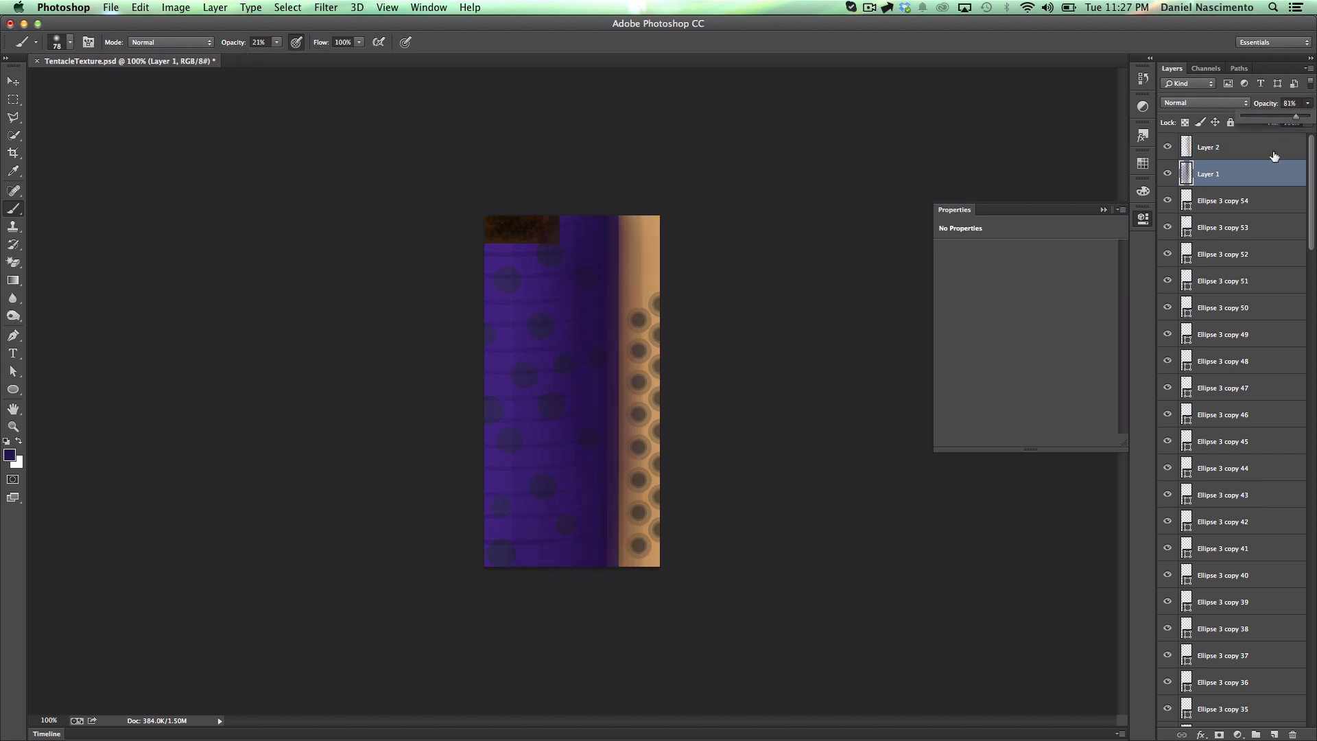
Step: Create an Overlay layer and paint a light orange highlight down the orange sucker area
click(10, 454)
click(810, 386)
click(1049, 362)
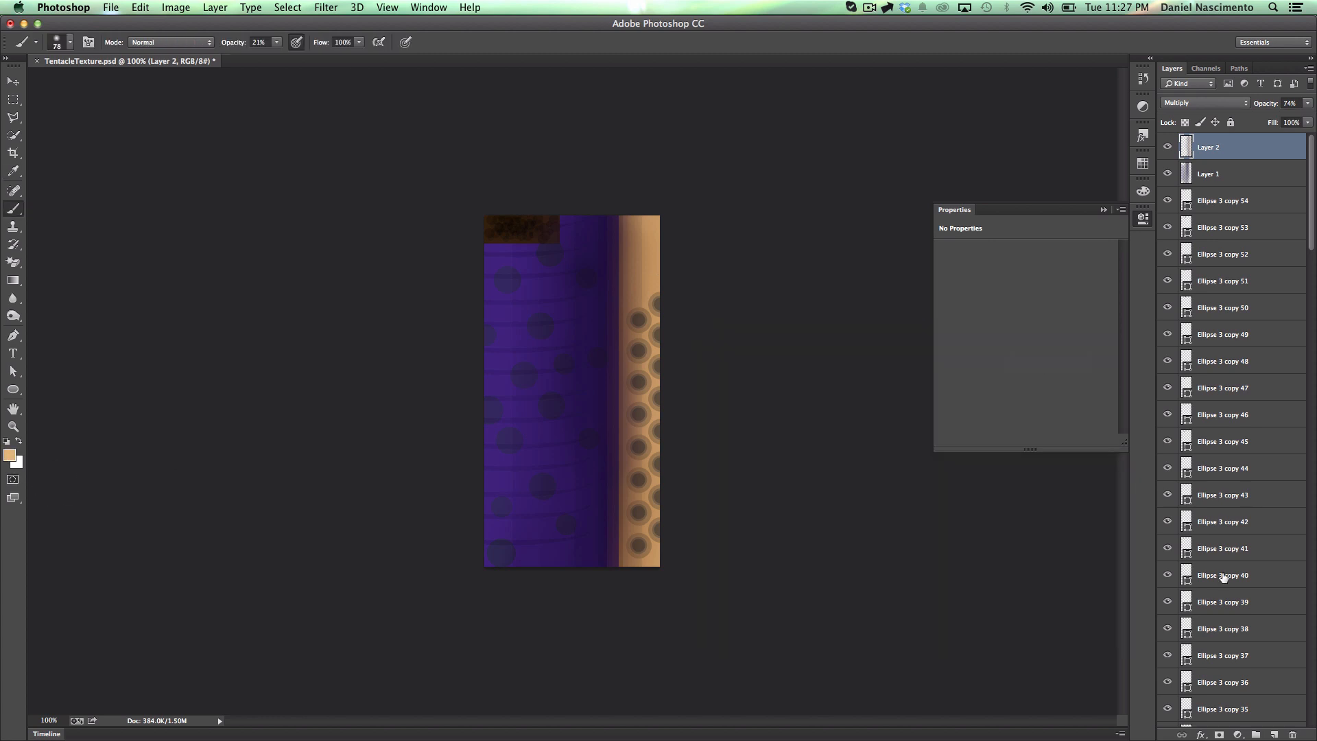
click(1274, 734)
click(1205, 103)
click(1181, 234)
click(9, 455)
click(795, 380)
click(1049, 363)
drag(647, 198, 641, 609)
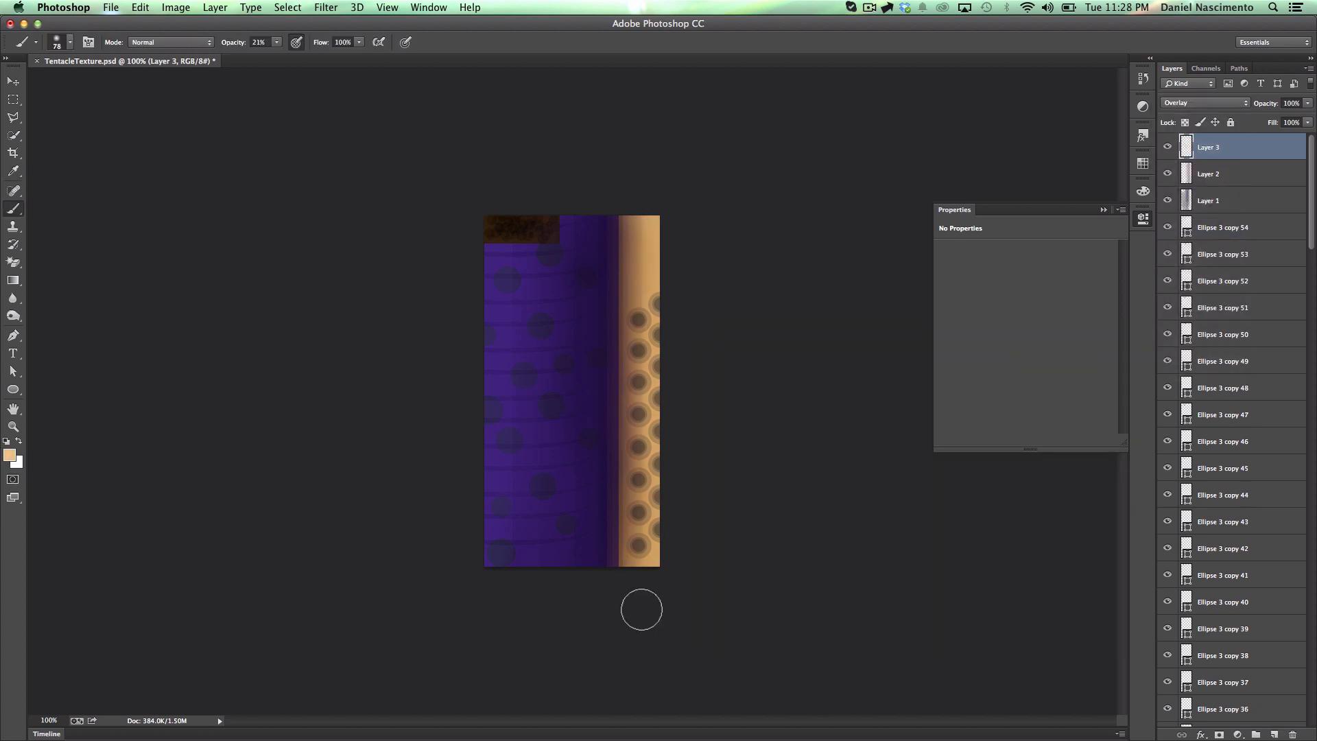
Step: Choose a medium purple, enlarge the brush to 101 px and paint a highlight down the purple area's left side
click(10, 454)
click(842, 432)
click(1049, 362)
right_click(547, 274)
drag(635, 309, 640, 309)
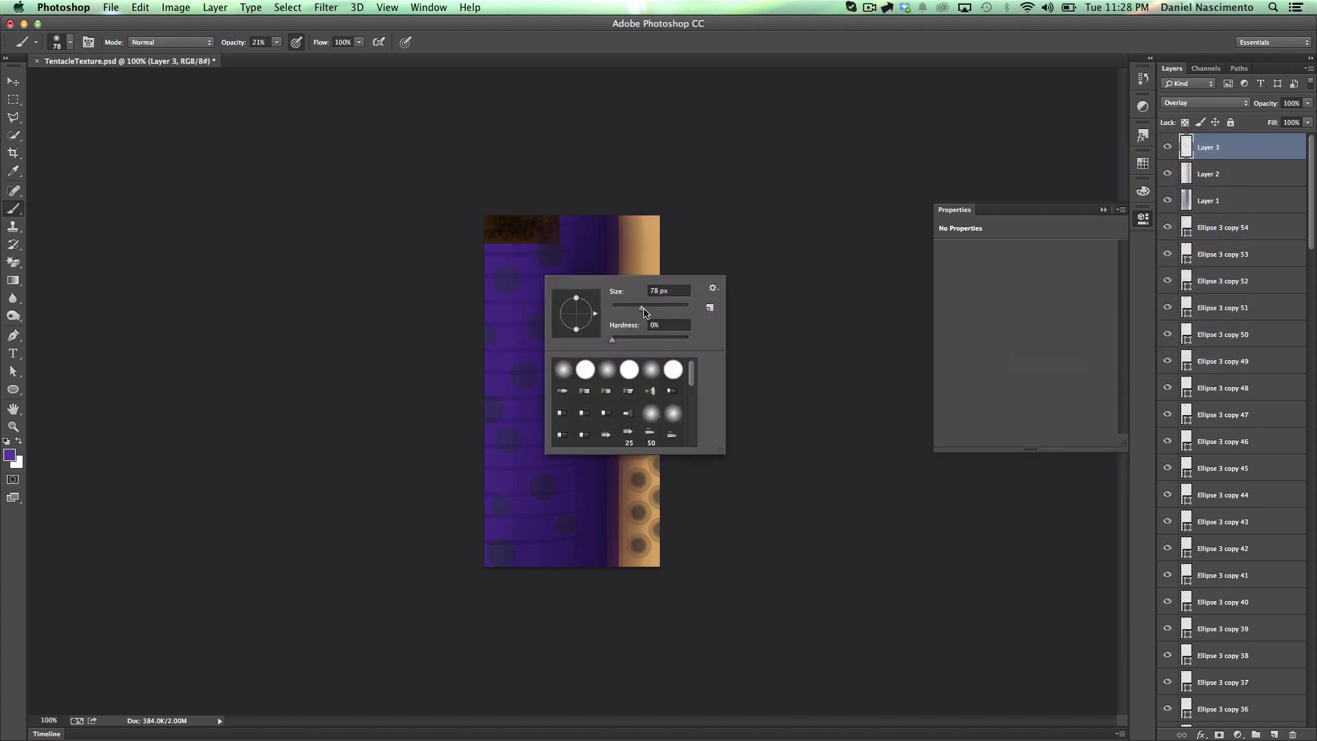
drag(498, 278, 498, 569)
Step: Change the brush color to a light purple for brightening the purple area's highlight
click(9, 455)
click(784, 412)
click(1050, 362)
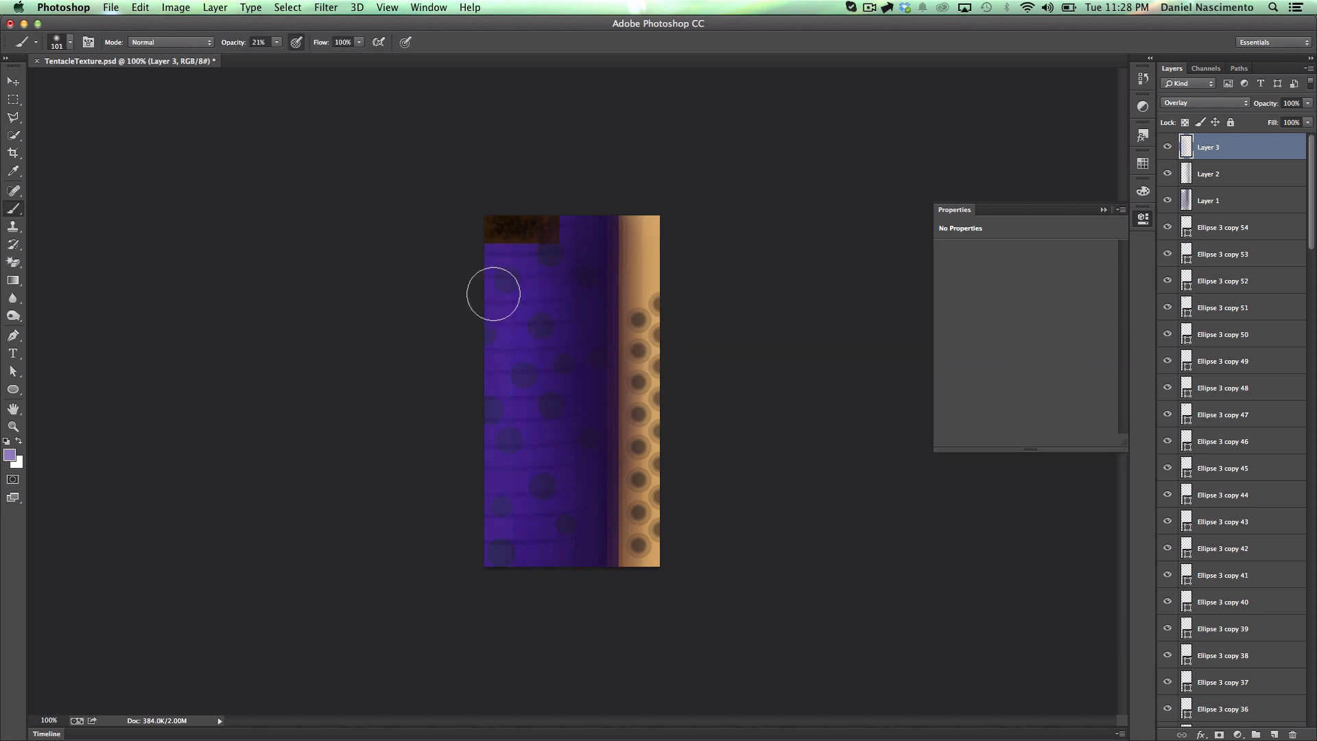
Step: Choose a medium brown, reduce the brush to 22 px and paint highlights on the brown ground patch
click(11, 458)
click(818, 428)
click(1050, 362)
right_click(535, 247)
drag(627, 281, 575, 281)
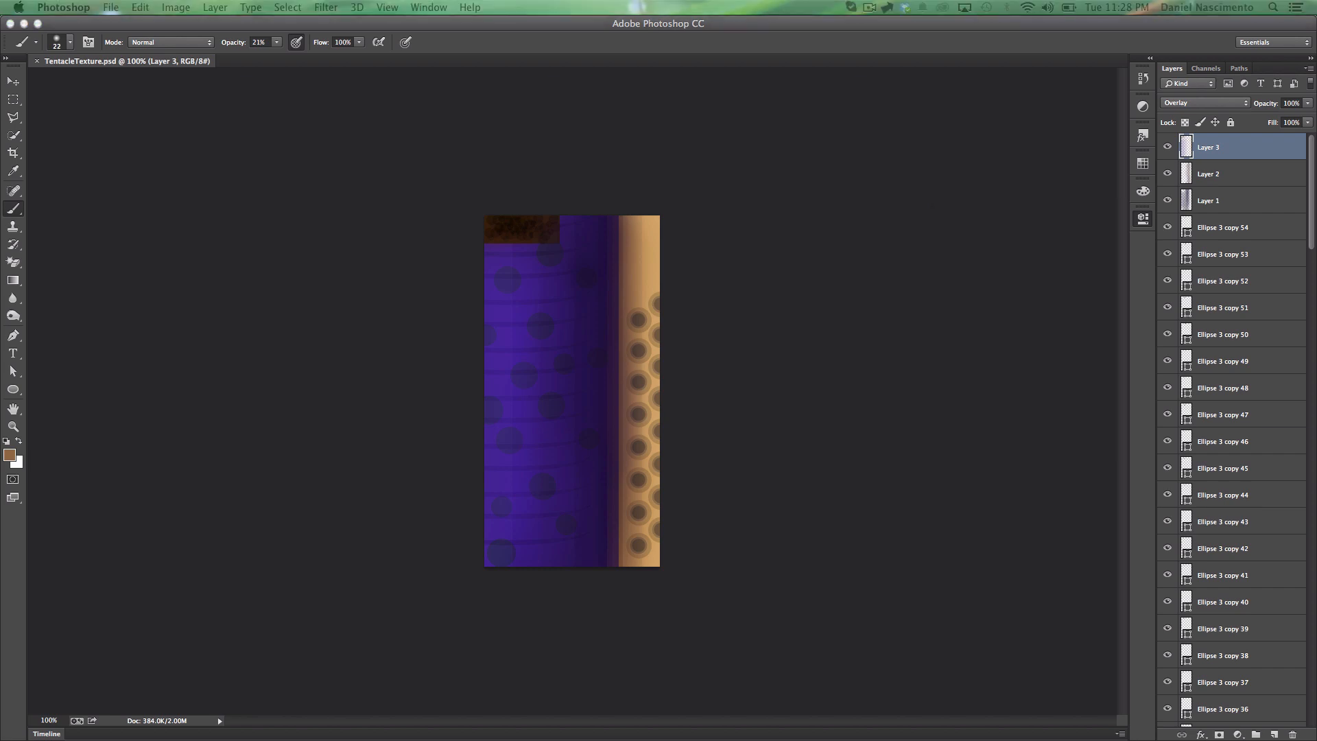
Step: Switch to Maya LT, check the updated texture on the tentacle and close the UV Texture Editor
key(super+Tab)
click(758, 391)
alt+drag(759, 392, 906, 441)
click(625, 439)
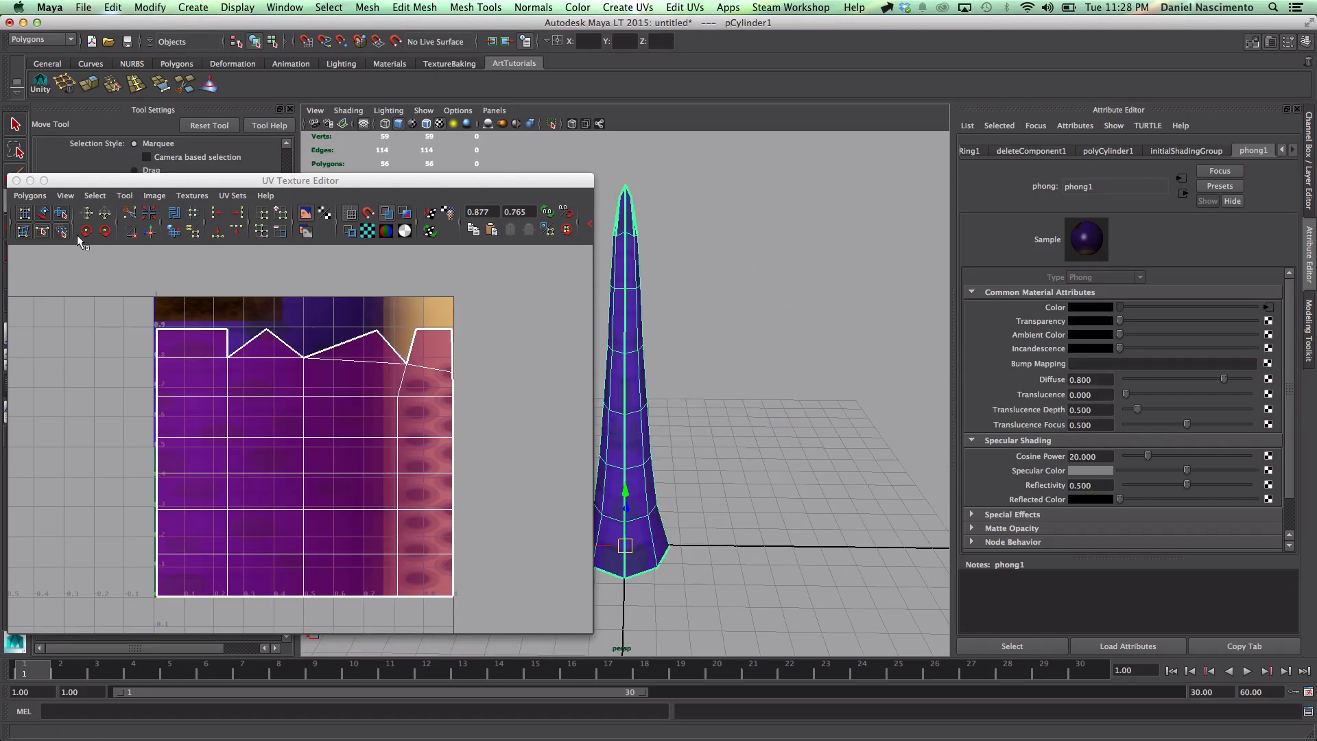
click(13, 182)
click(513, 387)
alt+drag(513, 386, 851, 419)
Step: Create a polygon plane beneath the tentacle and scale it up uniformly to about 5.6
click(176, 62)
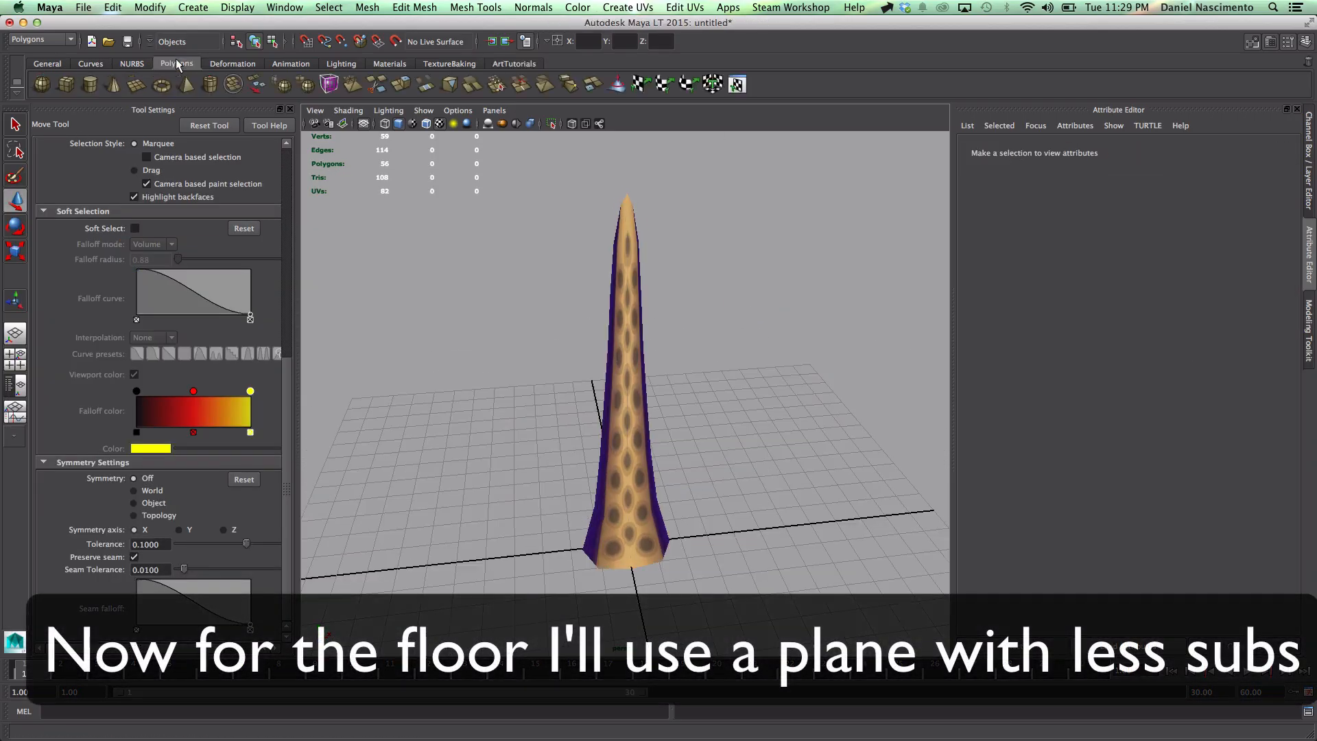
click(136, 84)
key(f)
scroll(694, 461, down, 5)
key(r)
drag(625, 393, 851, 405)
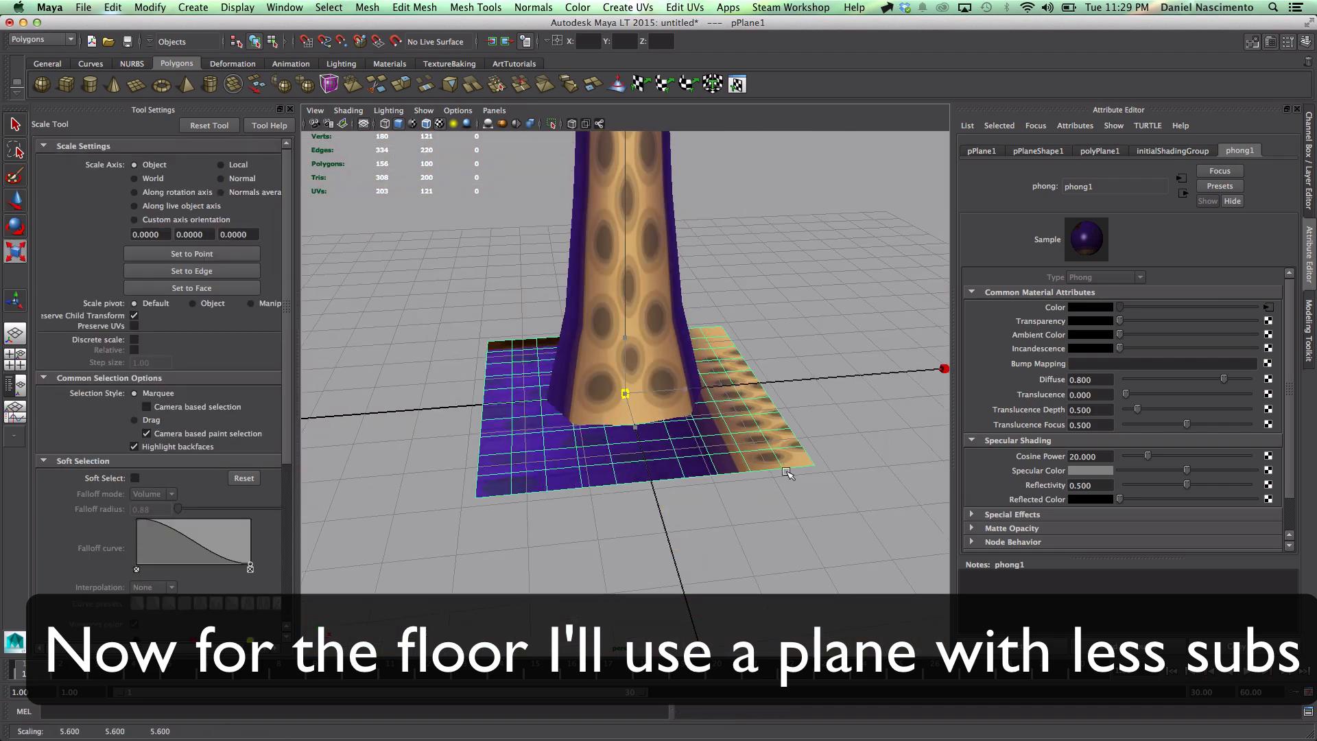
Step: Reduce the floor plane's subdivisions to 4 by 4 in its polyPlane1 construction settings
alt+drag(583, 473, 691, 493)
key(w)
click(1309, 161)
click(1176, 307)
drag(1235, 340, 1235, 351)
Step: Select all the floor plane's vertices and flood them three times with the Sculpt Geometry Tool's smooth operation at strength 1
middle_drag(854, 421, 831, 424)
key(w)
ctrl+right_drag(579, 429, 513, 434)
click(618, 85)
click(166, 300)
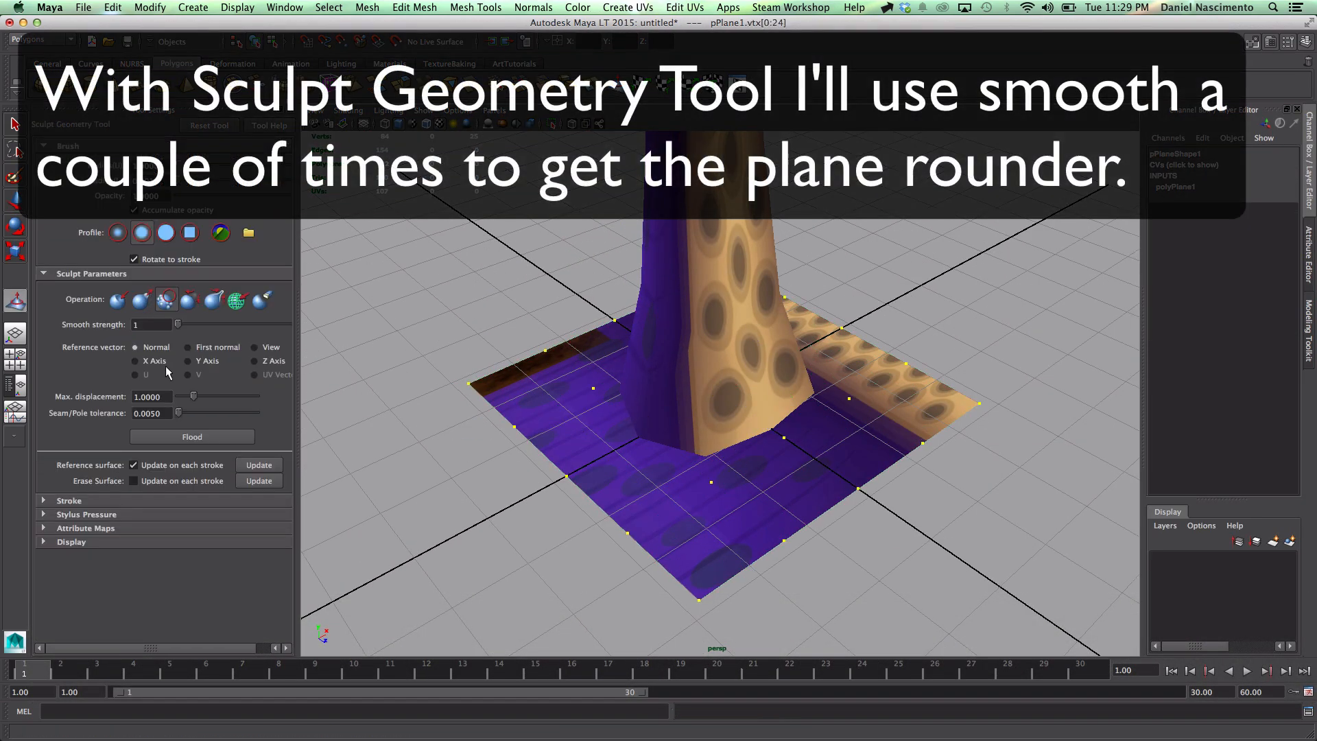
click(192, 437)
click(192, 437)
click(192, 437)
Step: Push the middle vertices of the floor plane's edges outward to give it a rounder outline
alt+drag(446, 411, 583, 429)
key(w)
right_drag(587, 405, 539, 406)
drag(575, 360, 611, 405)
shift+drag(611, 364, 865, 412)
key(r)
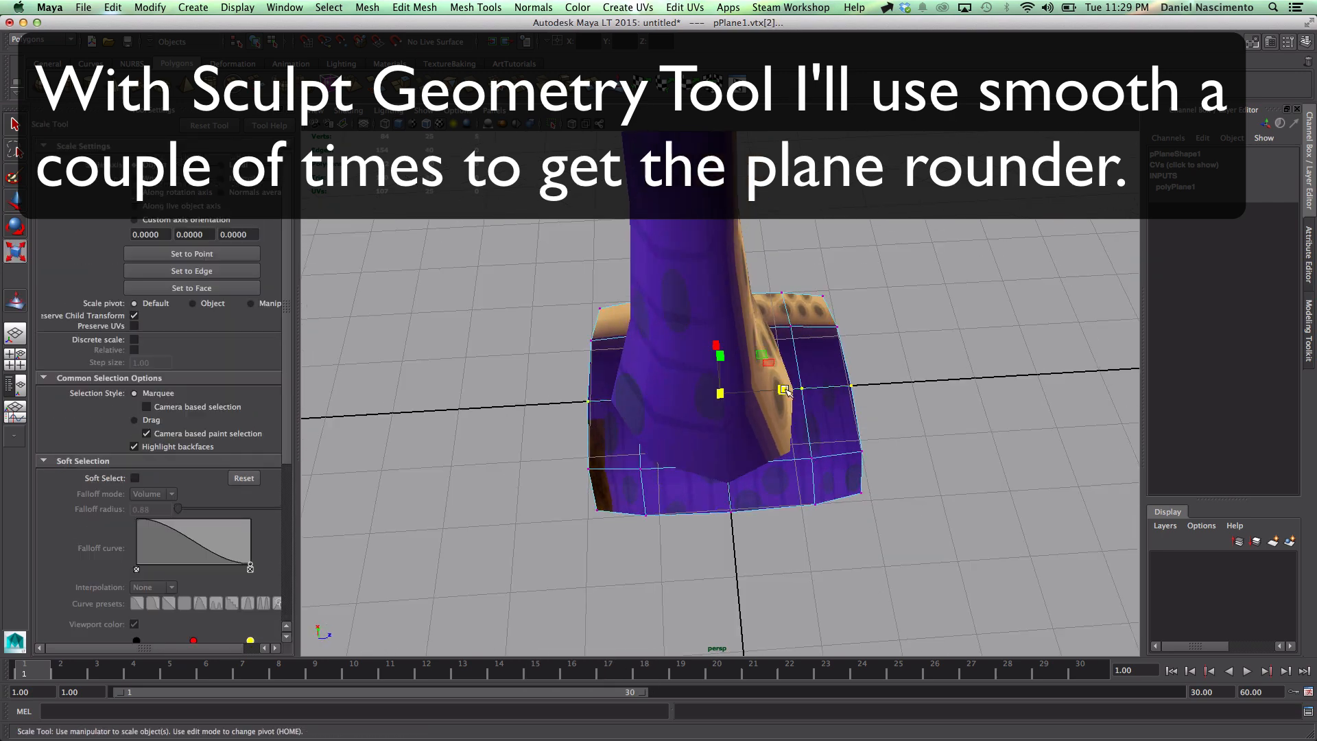
alt+drag(793, 458, 737, 412)
key(w)
drag(742, 405, 699, 446)
drag(882, 566, 617, 430)
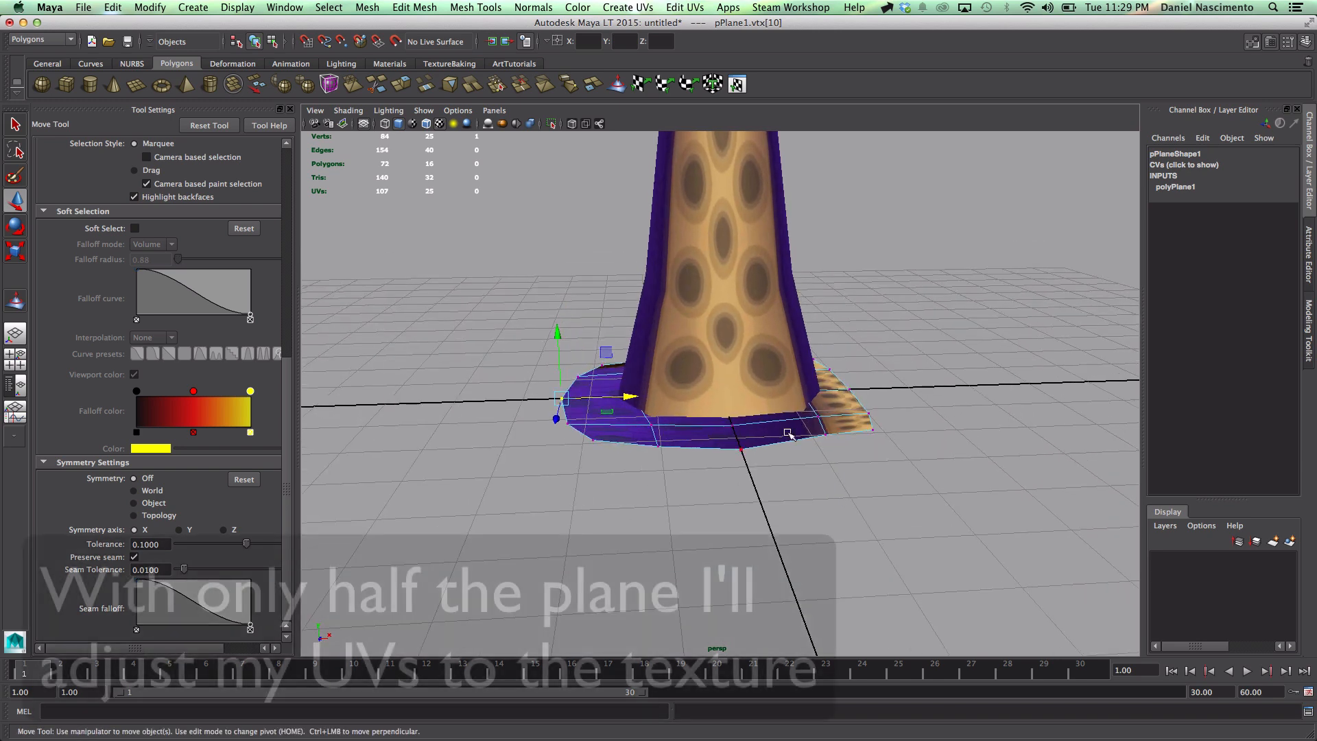
Step: Delete the faces on the positive X half of the floor plane and return to object selection
right_drag(788, 432, 788, 473)
drag(905, 473, 747, 367)
key(Delete)
alt+drag(747, 411, 706, 411)
right_drag(641, 449, 671, 430)
Step: Open the UV Texture Editor, then rotate, shrink and move the half plane's UVs up to the brown ground patch
click(684, 8)
click(714, 306)
alt+drag(604, 413, 662, 436)
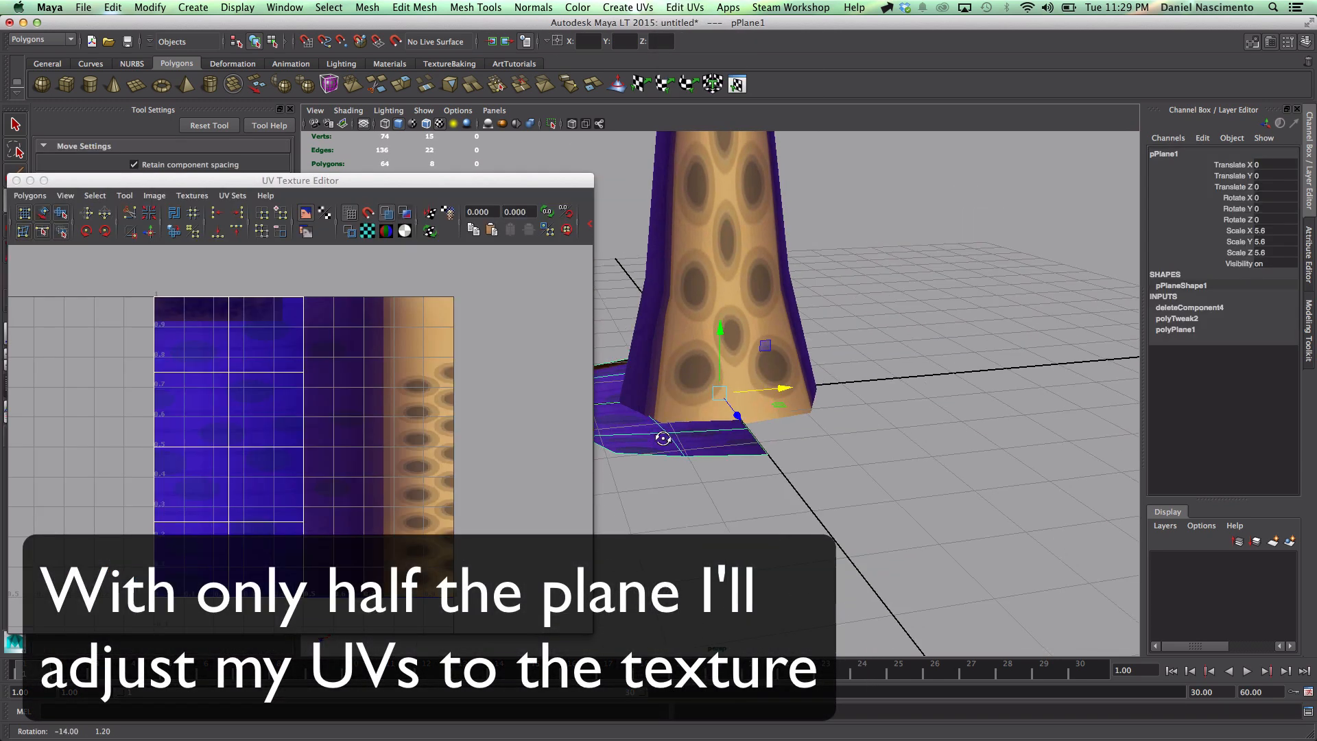
right_drag(662, 436, 710, 436)
drag(114, 275, 336, 610)
key(e)
drag(286, 406, 187, 390)
key(r)
drag(229, 448, 175, 447)
key(w)
drag(229, 448, 211, 307)
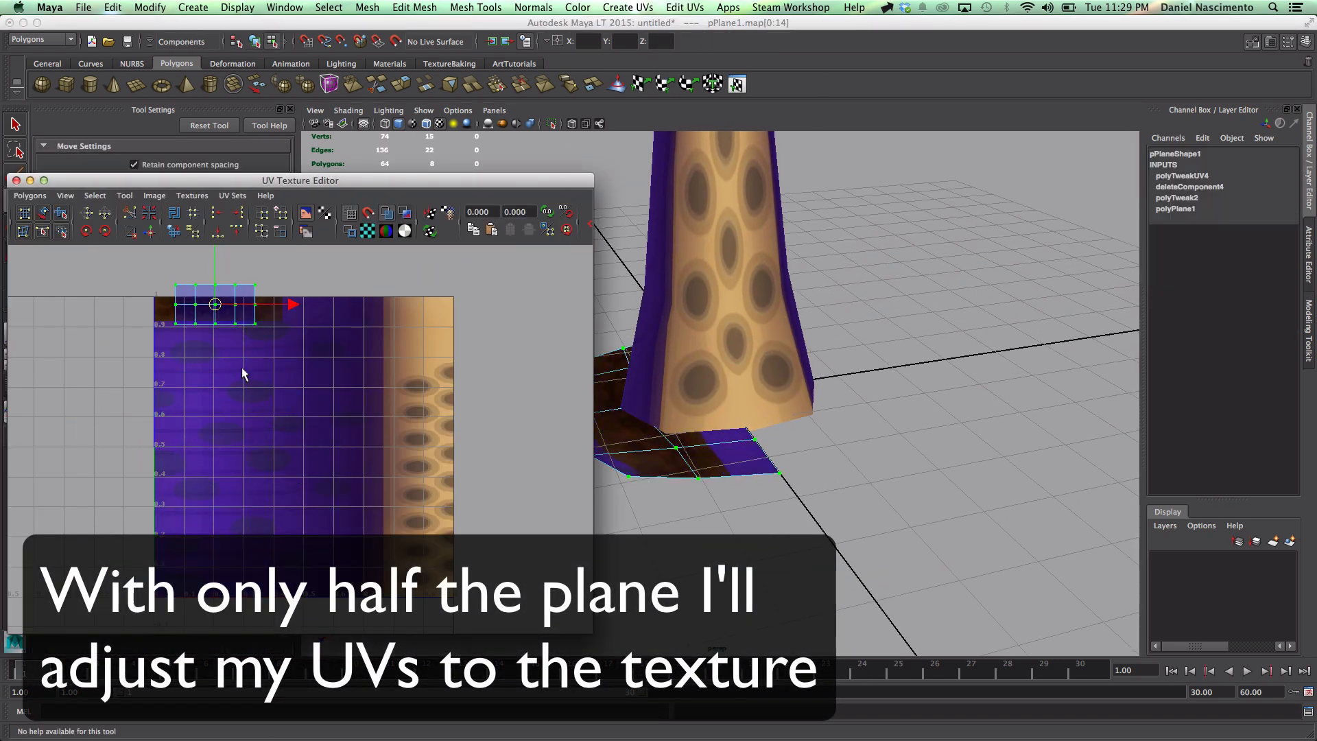
Step: Flatten the half plane's UVs vertically and fit them inside the brown ground patch of the texture
key(r)
alt+middle_drag(244, 373, 249, 446)
drag(217, 303, 216, 336)
key(f)
key(r)
drag(301, 363, 302, 374)
drag(302, 357, 302, 353)
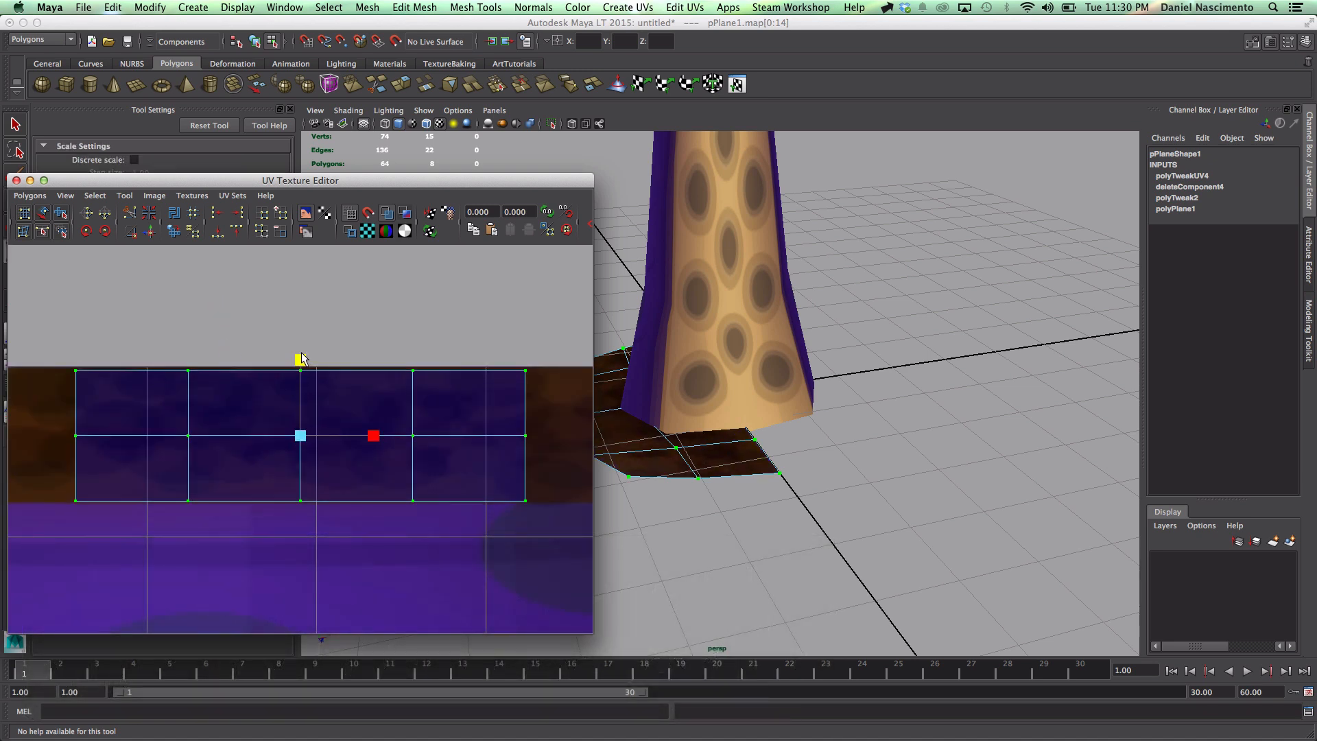
scroll(302, 384, down, 3)
key(r)
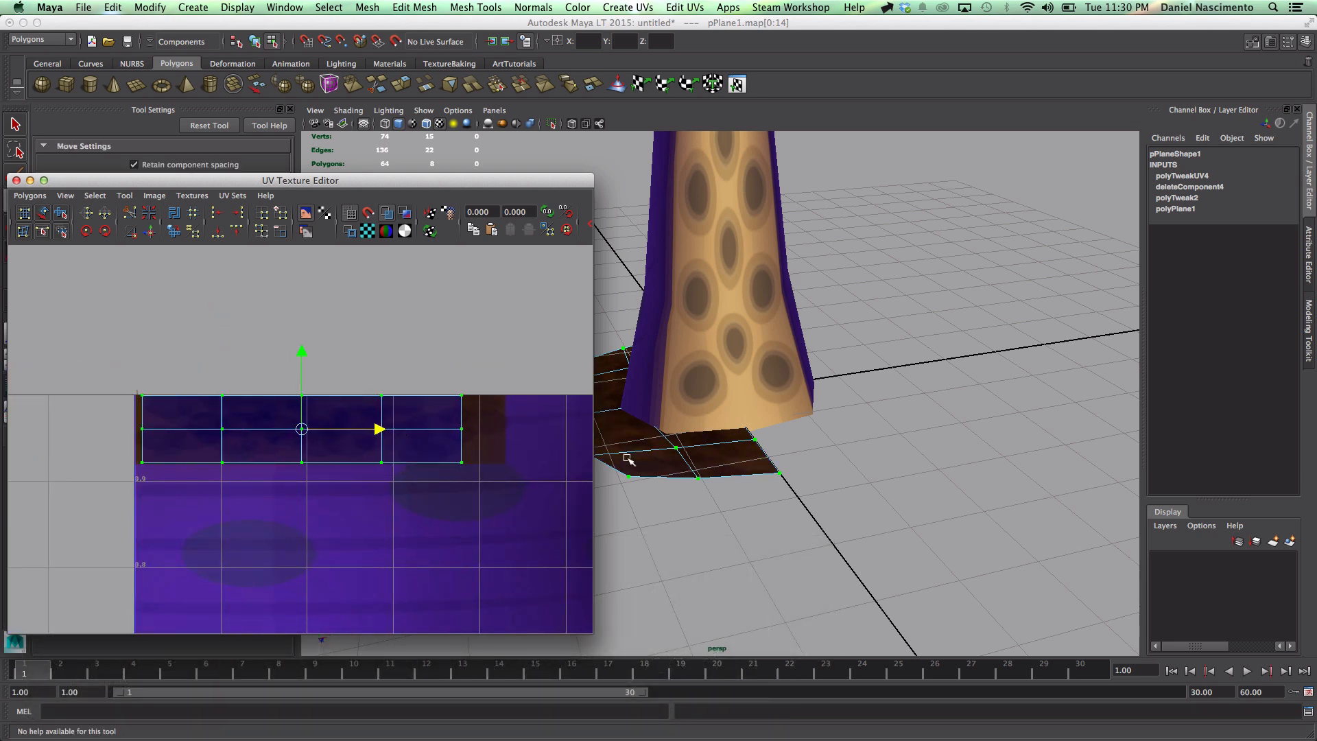
Step: Close the UV Texture Editor and mirror the half plane's geometry to complete the round floor
key(F8)
alt+drag(627, 458, 656, 423)
click(17, 181)
click(367, 8)
click(426, 206)
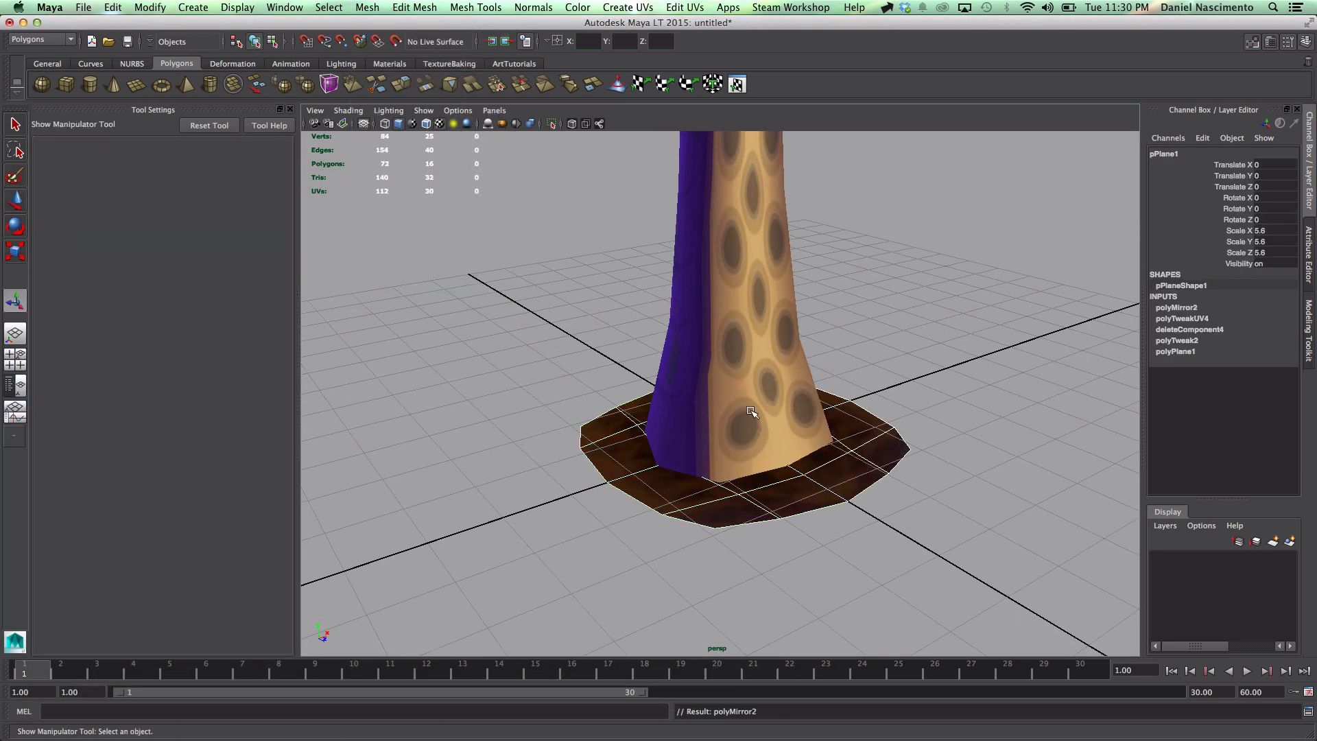
Step: In wireframe display, raise the floor's inner vertices around the base of the tentacle
right_drag(805, 472, 744, 473)
click(739, 493)
key(w)
alt+drag(738, 490, 746, 391)
alt+drag(692, 405, 679, 461)
key(4)
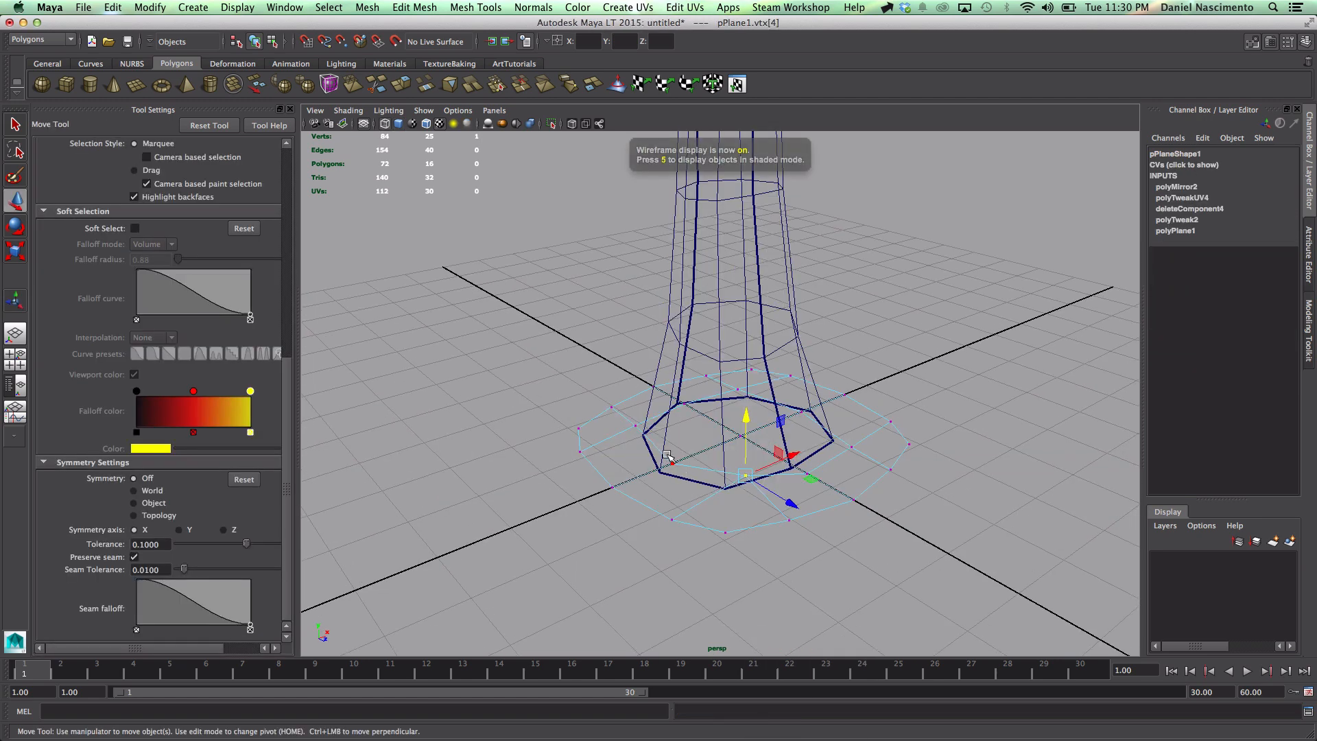
drag(686, 400, 691, 403)
alt+drag(707, 439, 720, 371)
drag(729, 391, 821, 444)
click(821, 458)
alt+drag(827, 446, 789, 469)
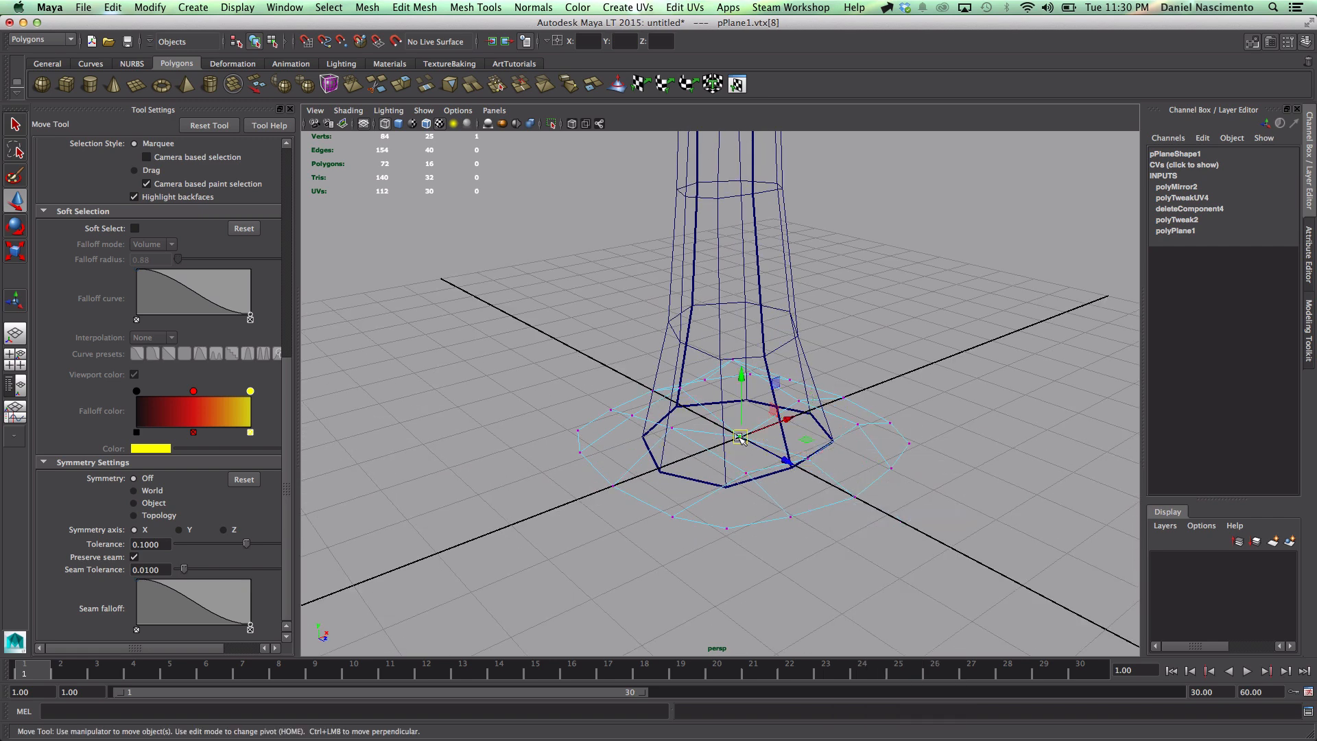
Step: Return to textured display in object mode and set the viewport to use flat lighting
key(7)
alt+drag(858, 425, 789, 398)
key(6)
right_drag(809, 439, 858, 415)
click(462, 184)
click(350, 110)
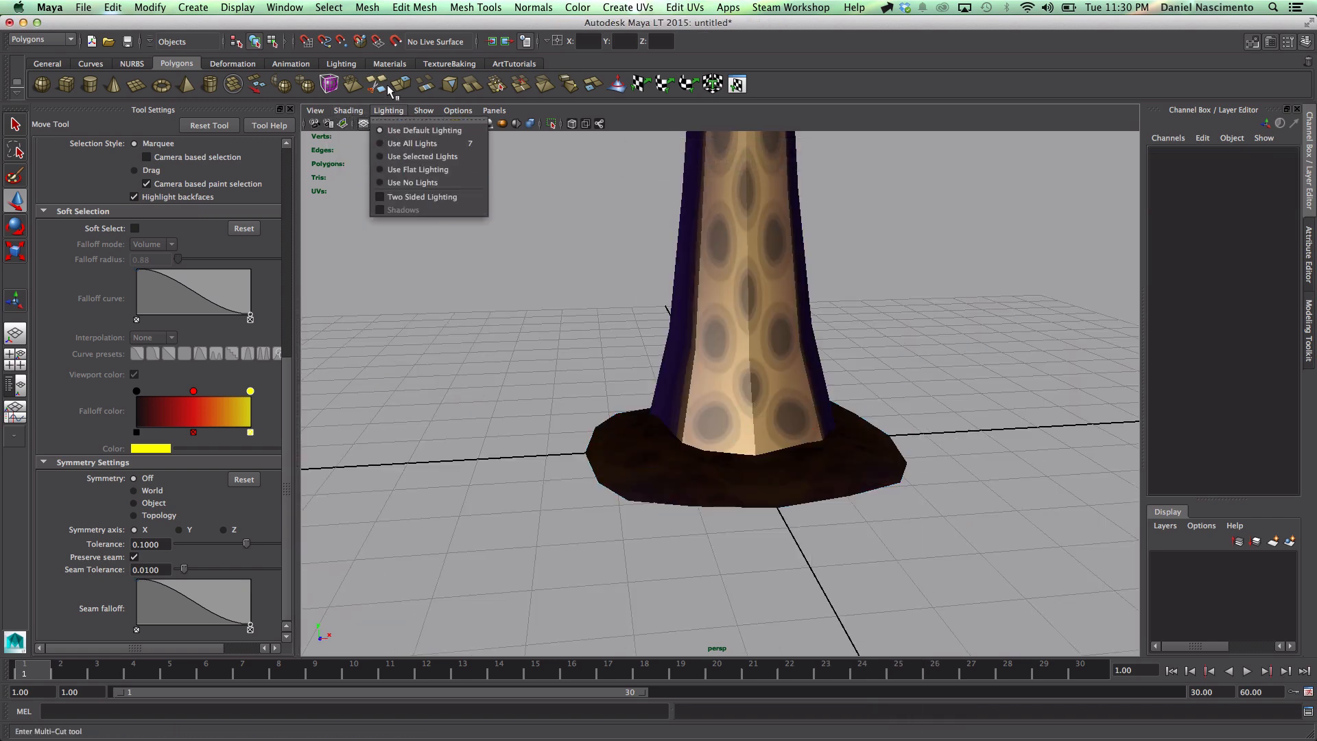
click(412, 172)
alt+middle_drag(741, 343, 743, 503)
alt+drag(744, 503, 789, 449)
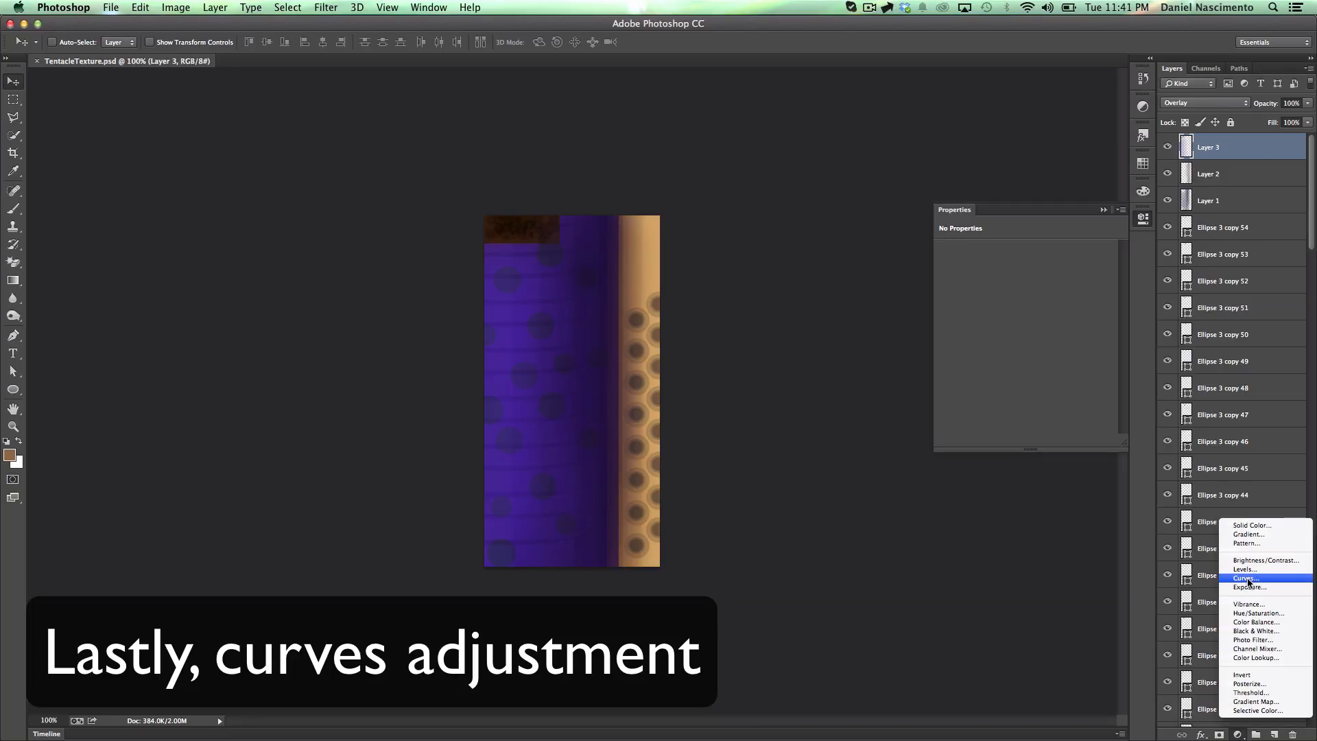
Step: In Photoshop, add a Curves adjustment layer above Layer 3, shape a gentle S-curve for more contrast and save the texture
click(1249, 580)
drag(1018, 371, 1020, 379)
drag(1080, 308, 1081, 302)
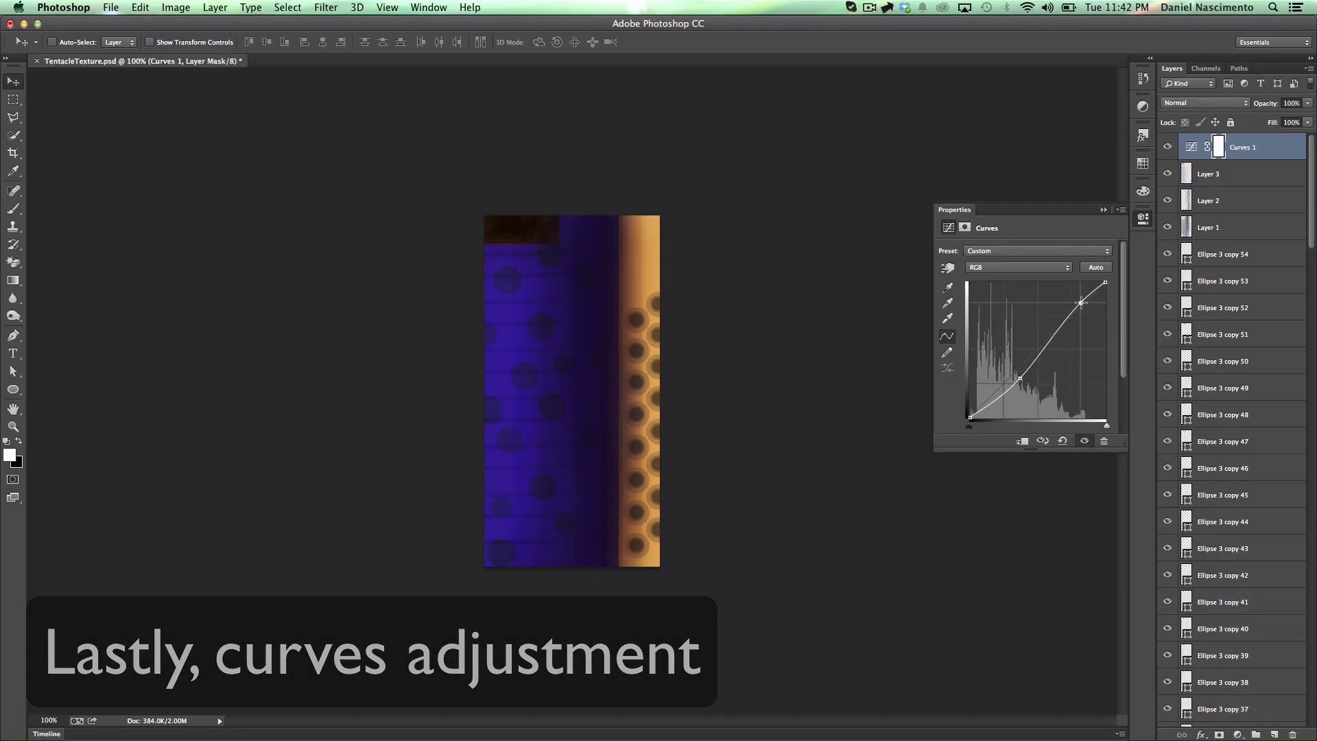
drag(1020, 379, 1019, 377)
click(111, 7)
click(124, 150)
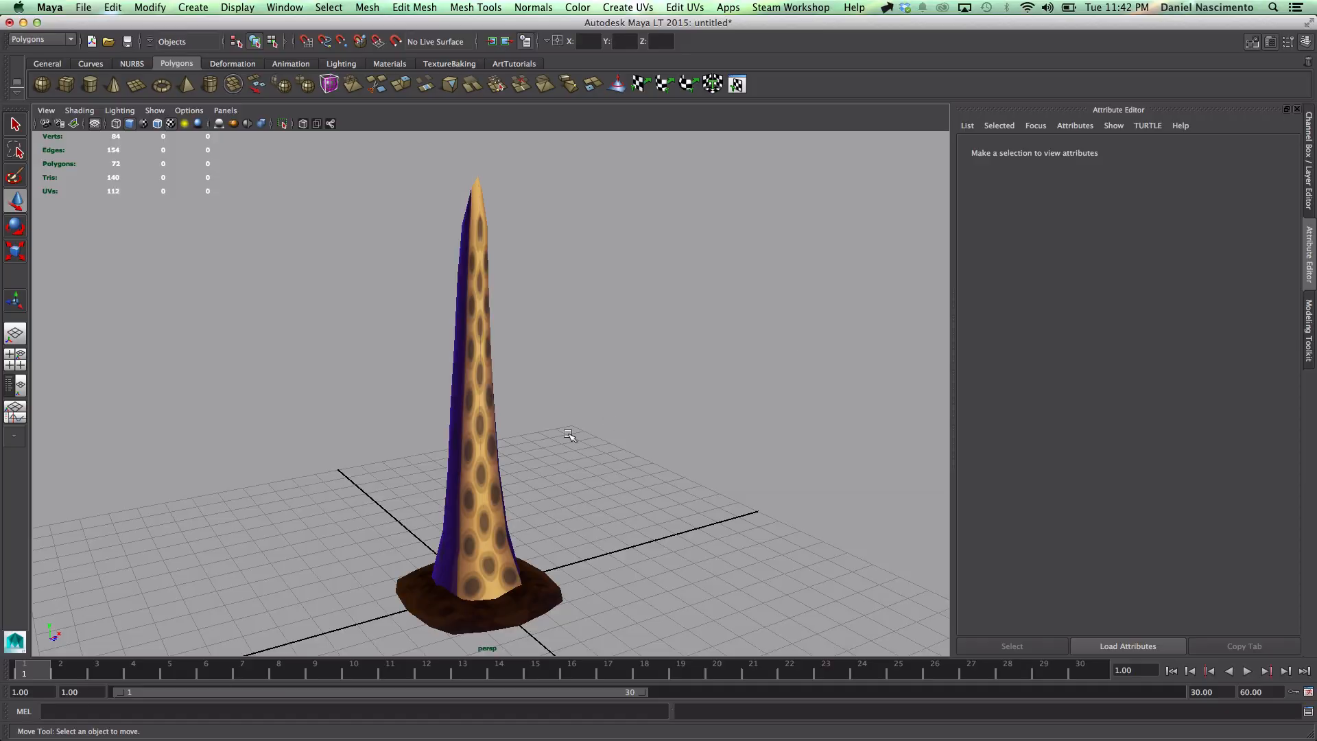
Step: Back in Maya LT, reload TentacleTexture.psd in the tentacle material's color file node and deselect the mesh
click(463, 562)
click(1269, 309)
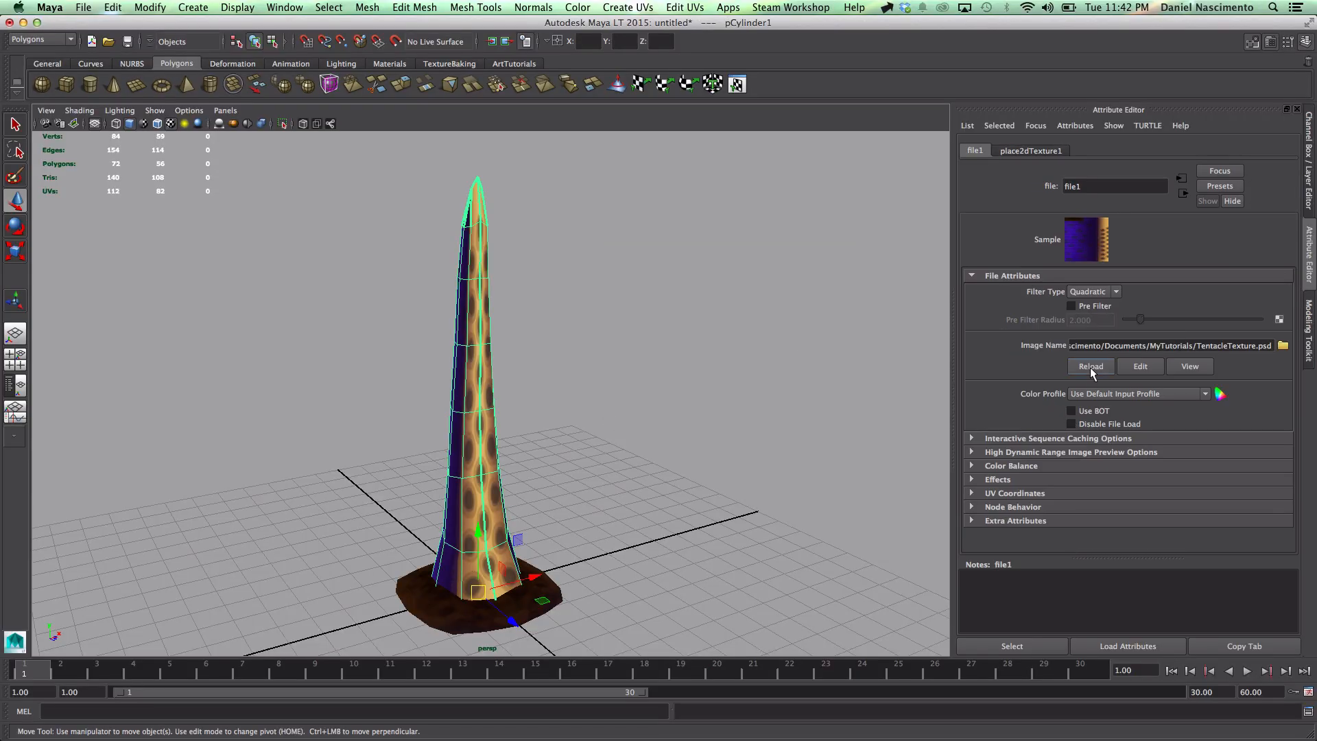
click(1091, 368)
click(622, 335)
alt+drag(630, 395, 683, 410)
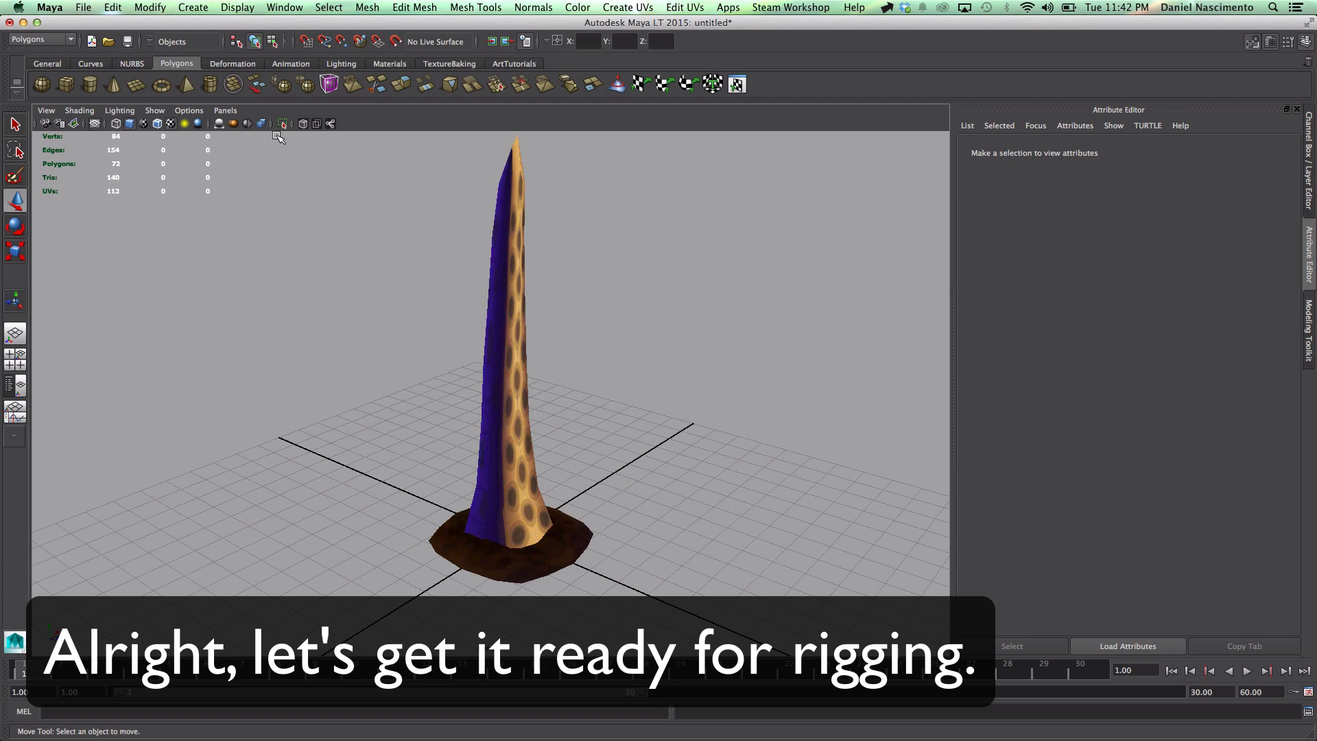
Step: Combine the tentacle and the floor plane into a single mesh
click(201, 9)
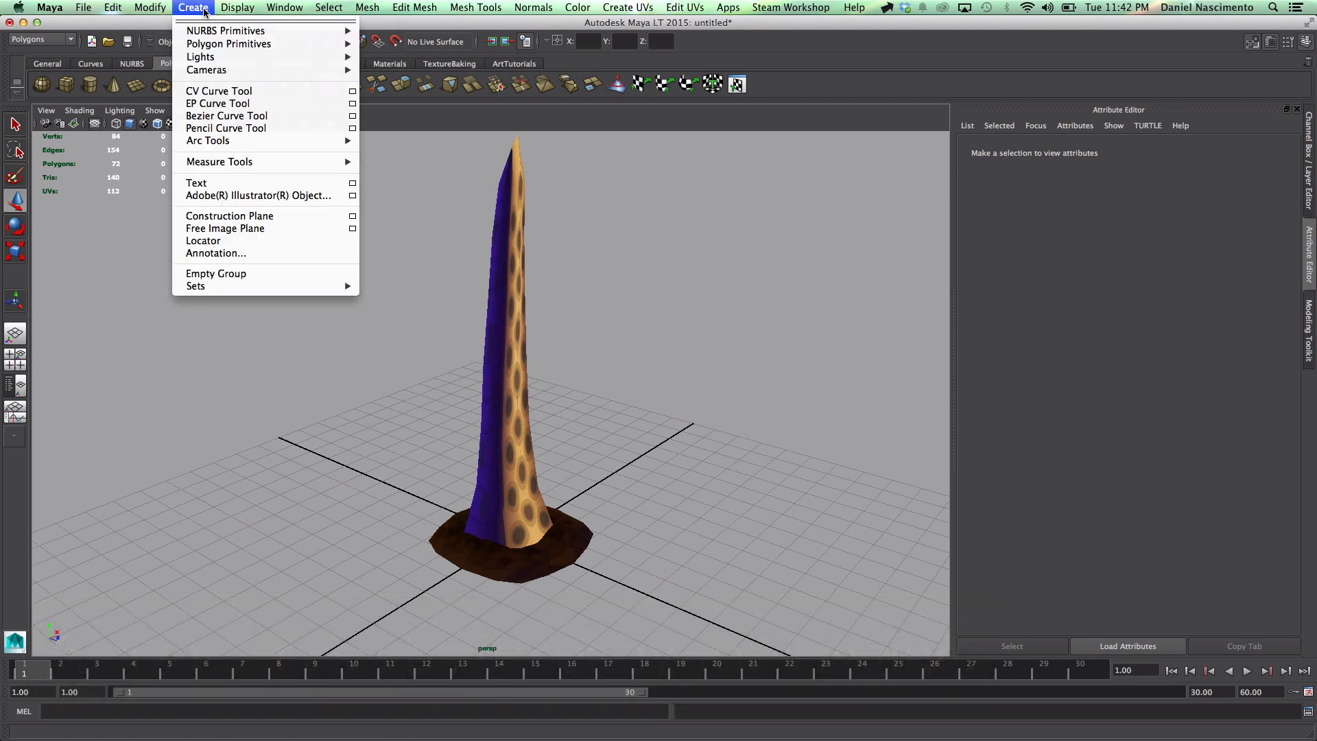
click(450, 375)
click(518, 395)
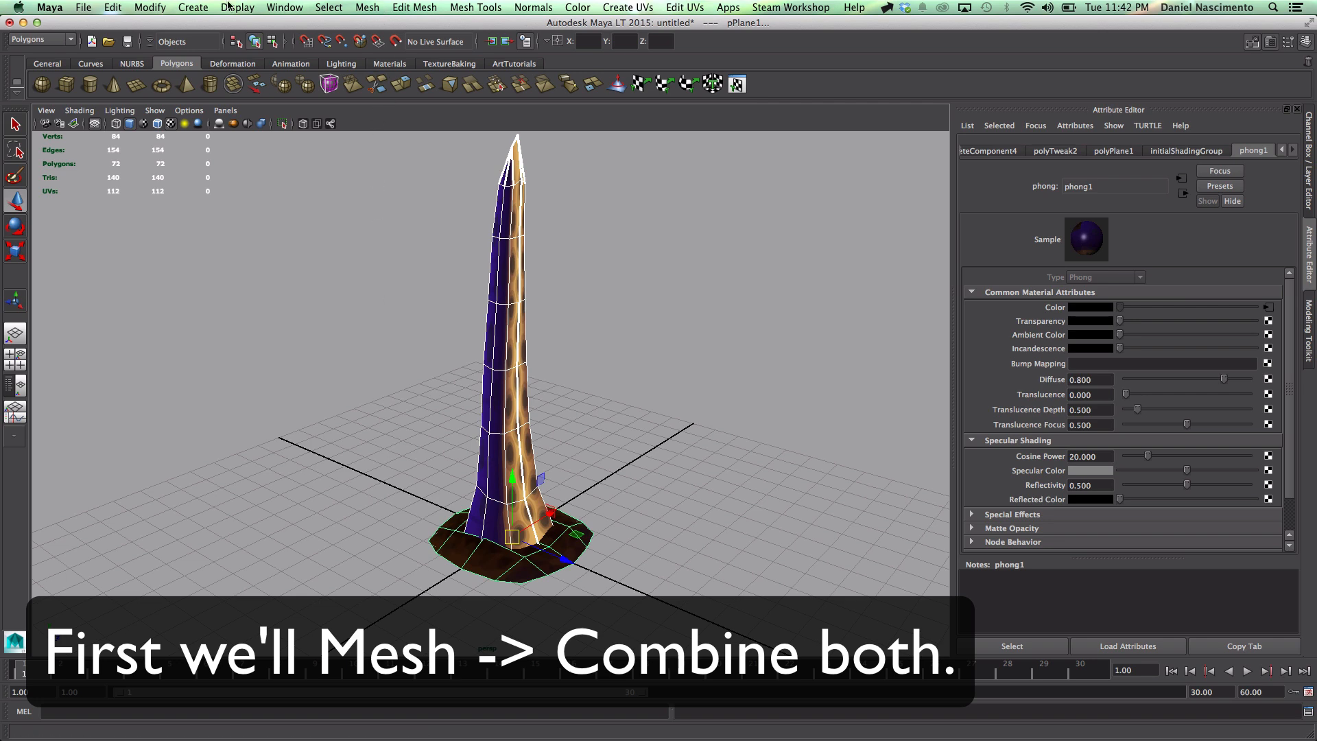
click(367, 7)
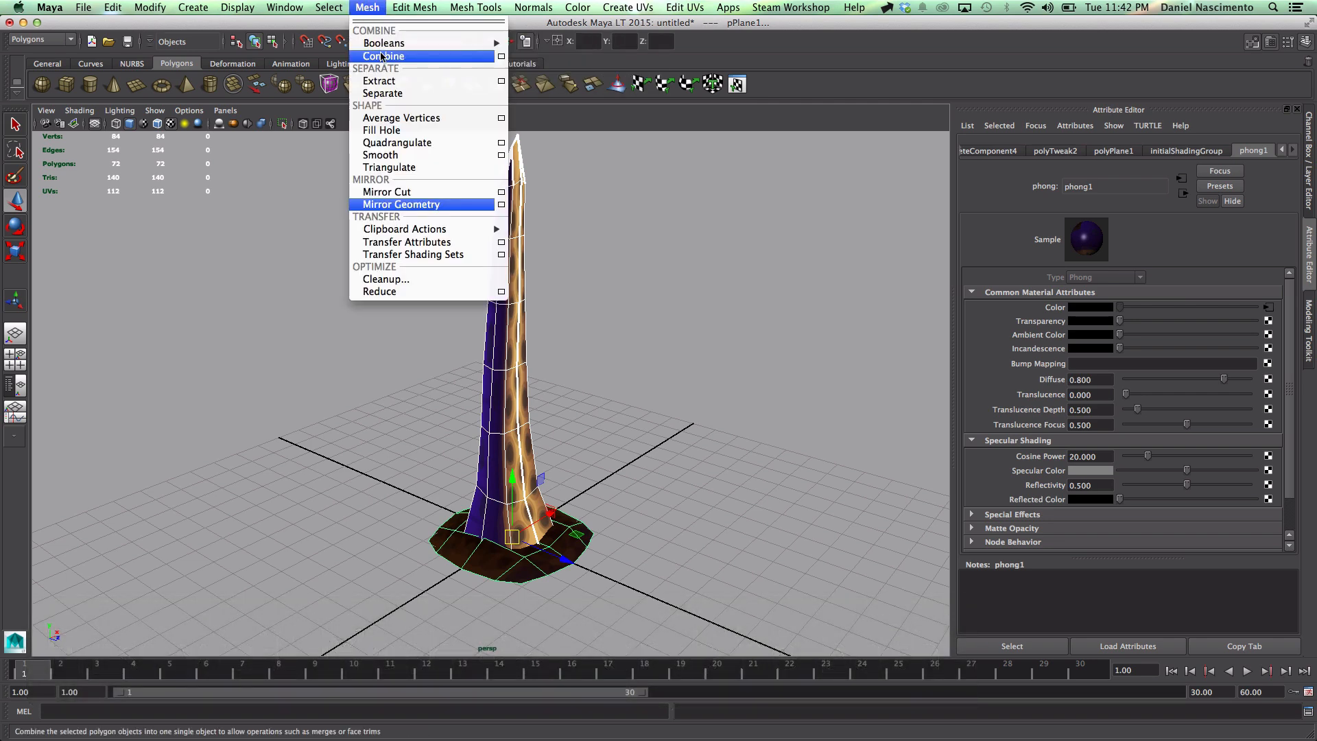
click(382, 57)
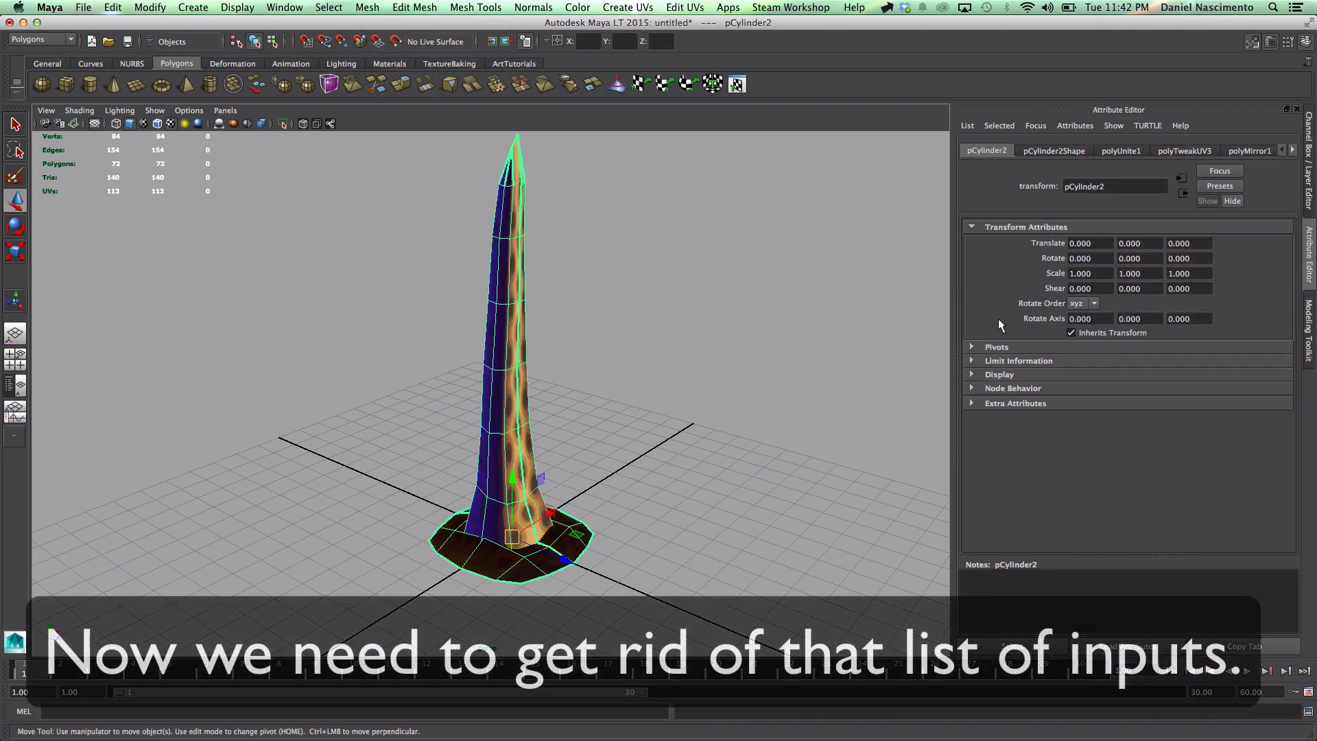
Step: Delete the combined mesh's construction history
click(1309, 206)
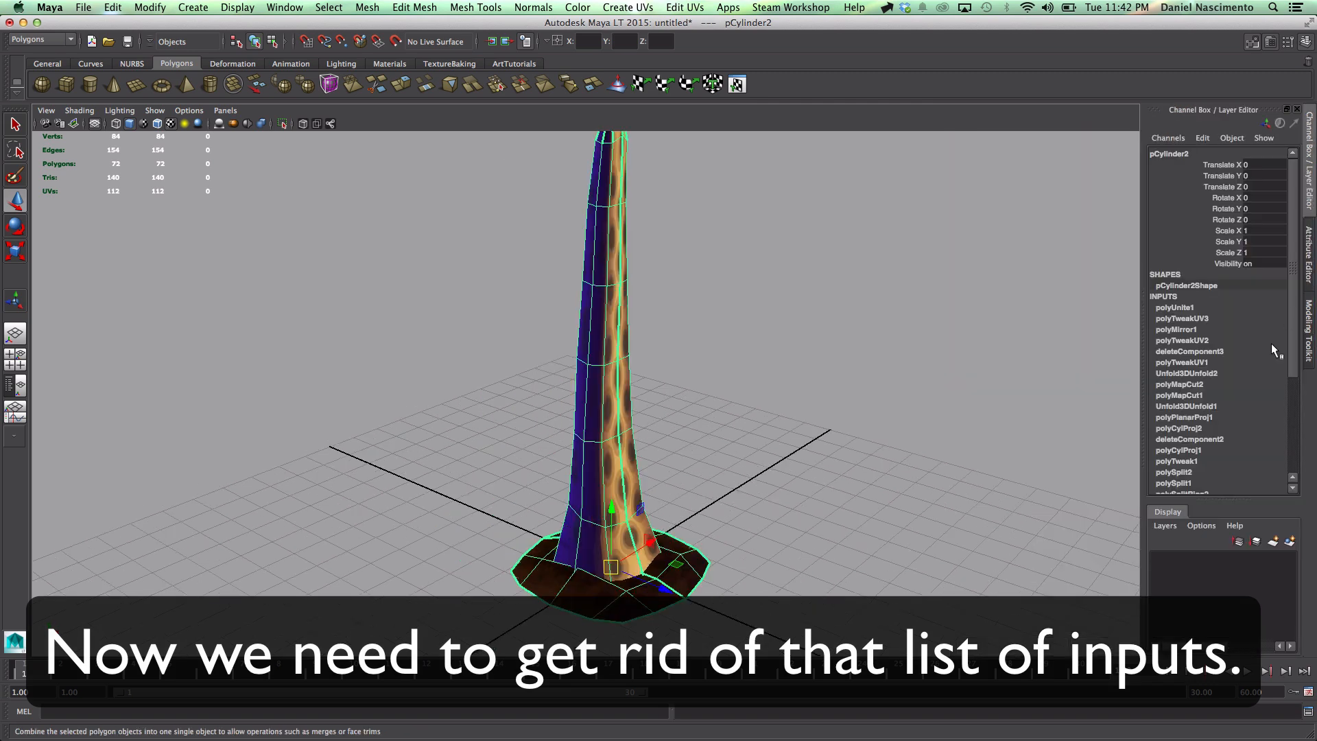
click(83, 7)
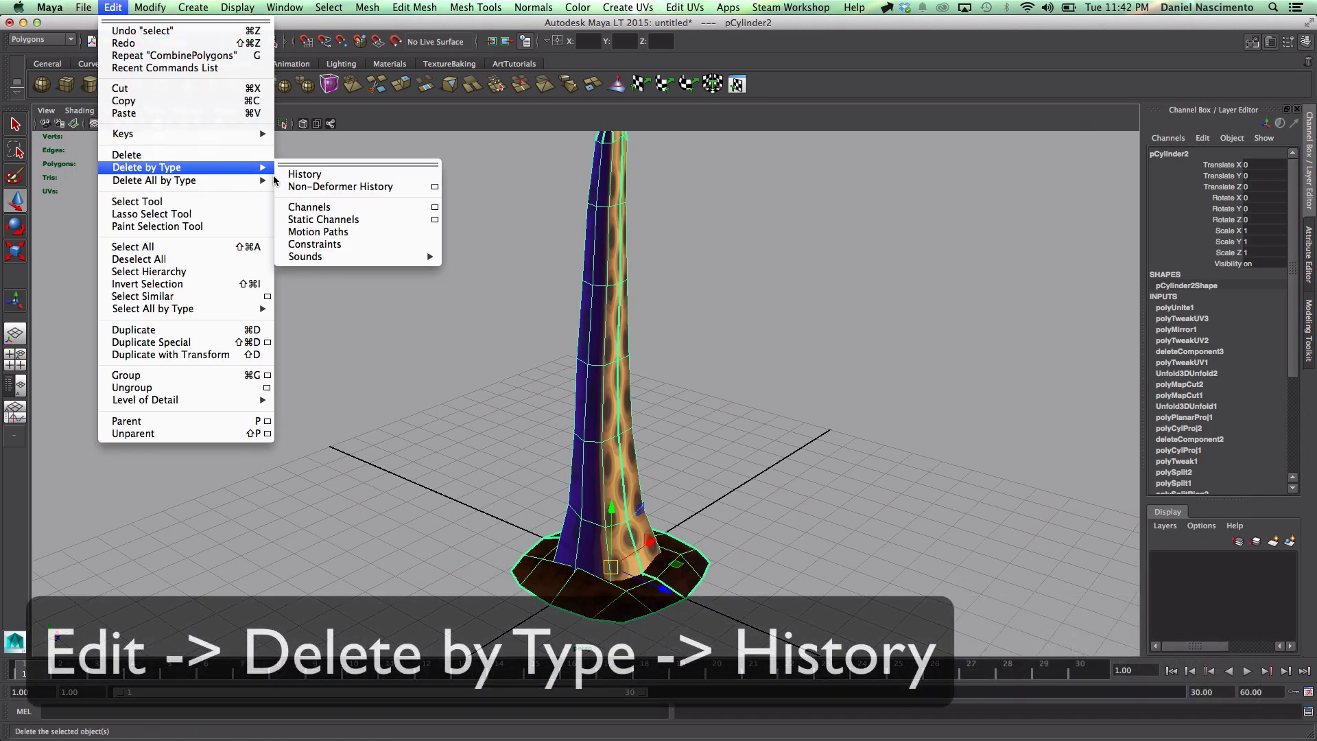
click(293, 173)
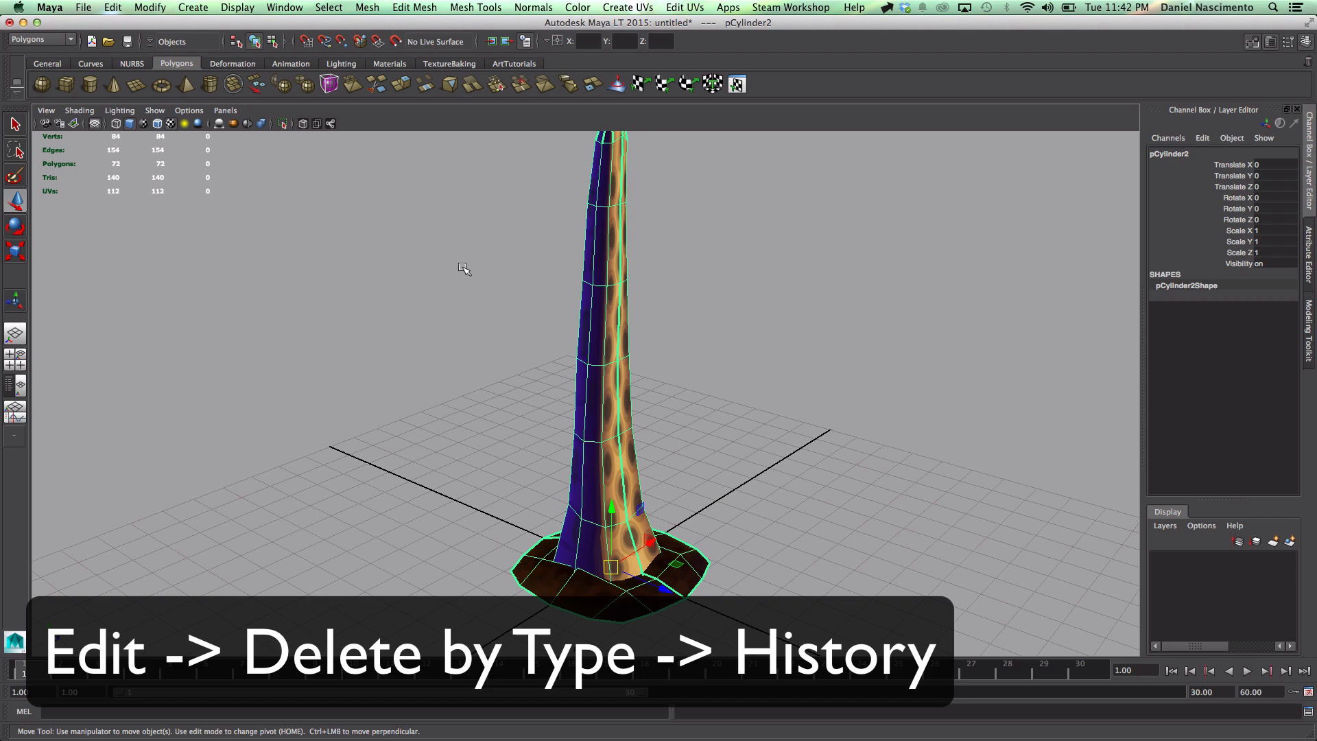
Step: Freeze the combined mesh's transformations and deselect it
mouse_move(464, 269)
alt+mouse_down()
mouse_move(435, 273)
mouse_move(470, 285)
alt+mouse_up()
click(148, 7)
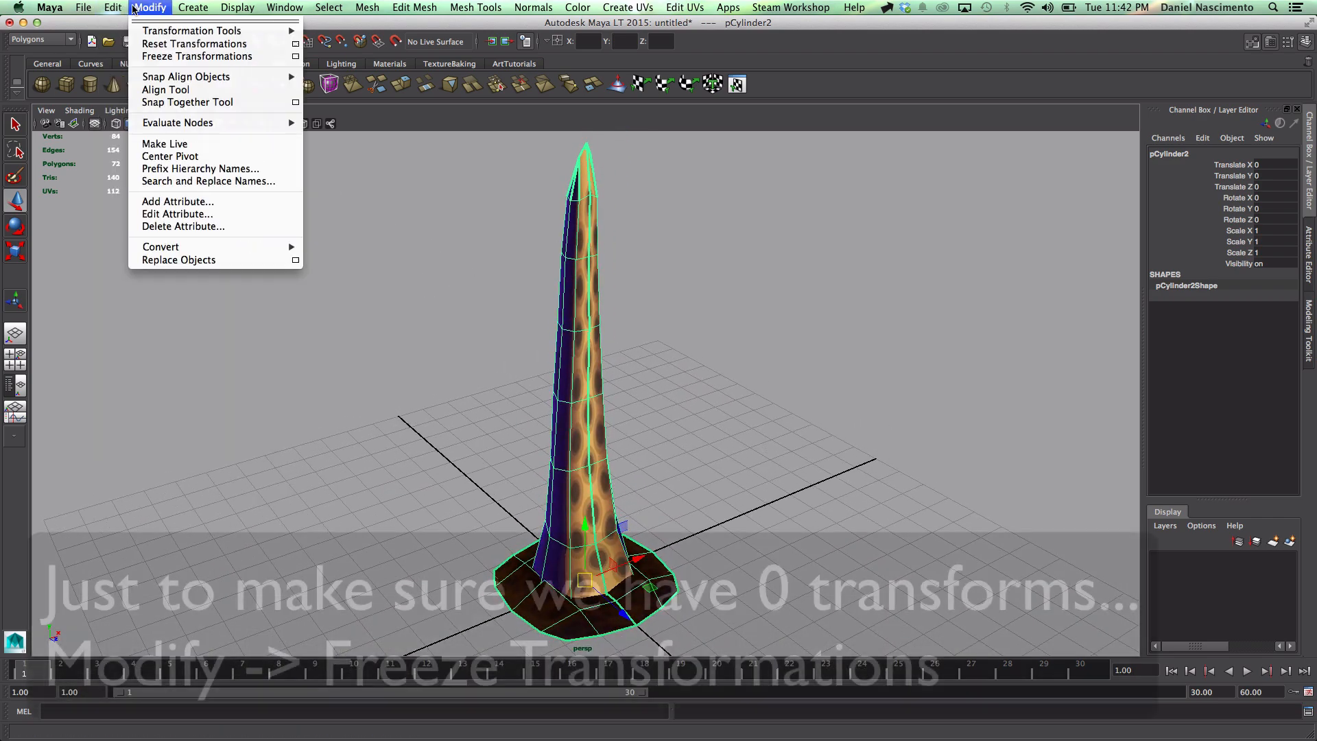
click(197, 55)
click(682, 262)
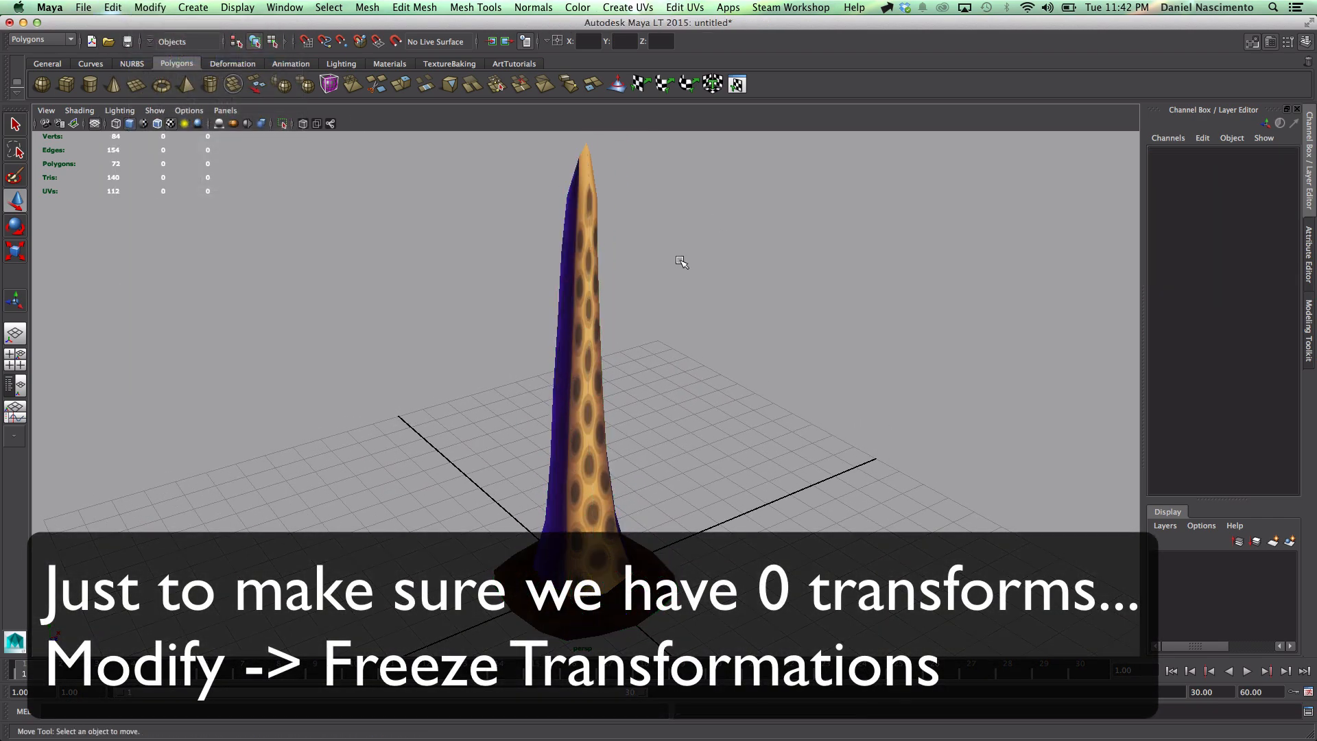
alt+drag(682, 262, 693, 269)
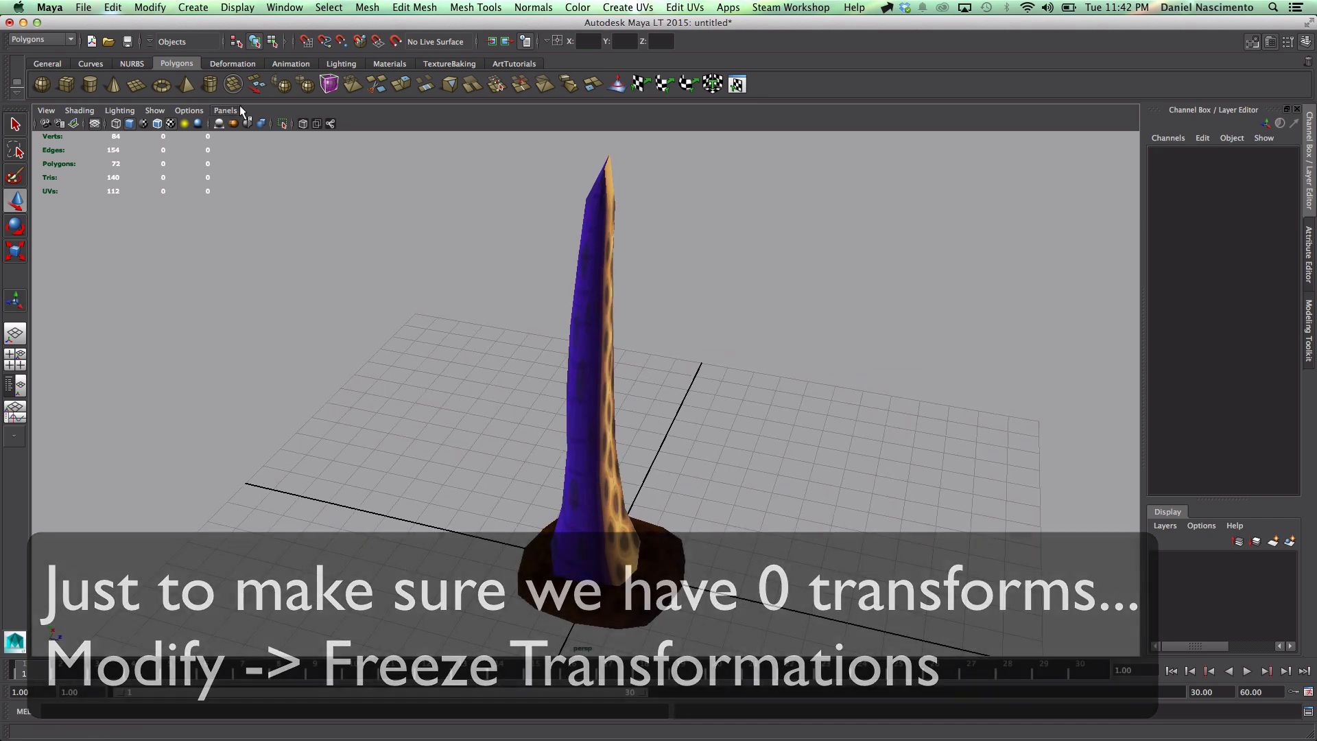
Step: Assign the mesh to a new display layer and set the layer to template display
click(615, 491)
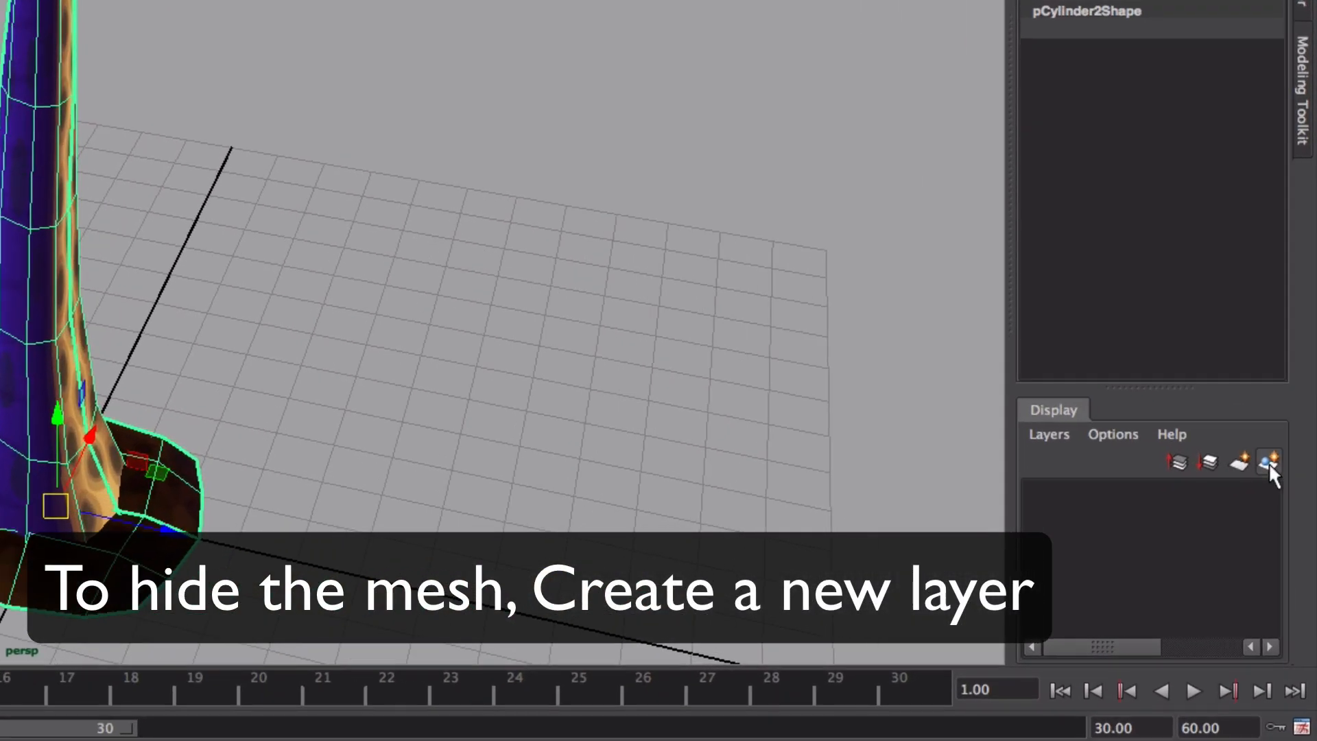
click(1074, 493)
click(765, 459)
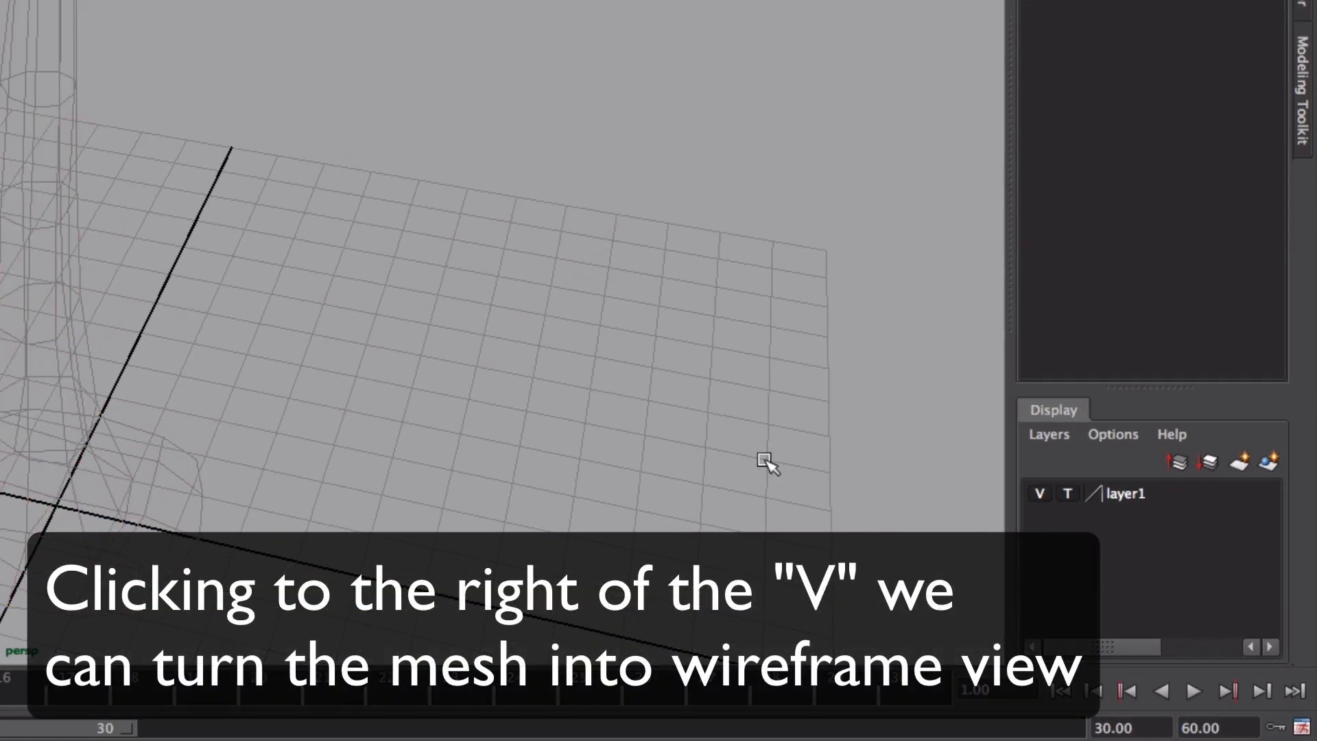
alt+drag(766, 460, 377, 431)
alt+middle_drag(377, 431, 354, 311)
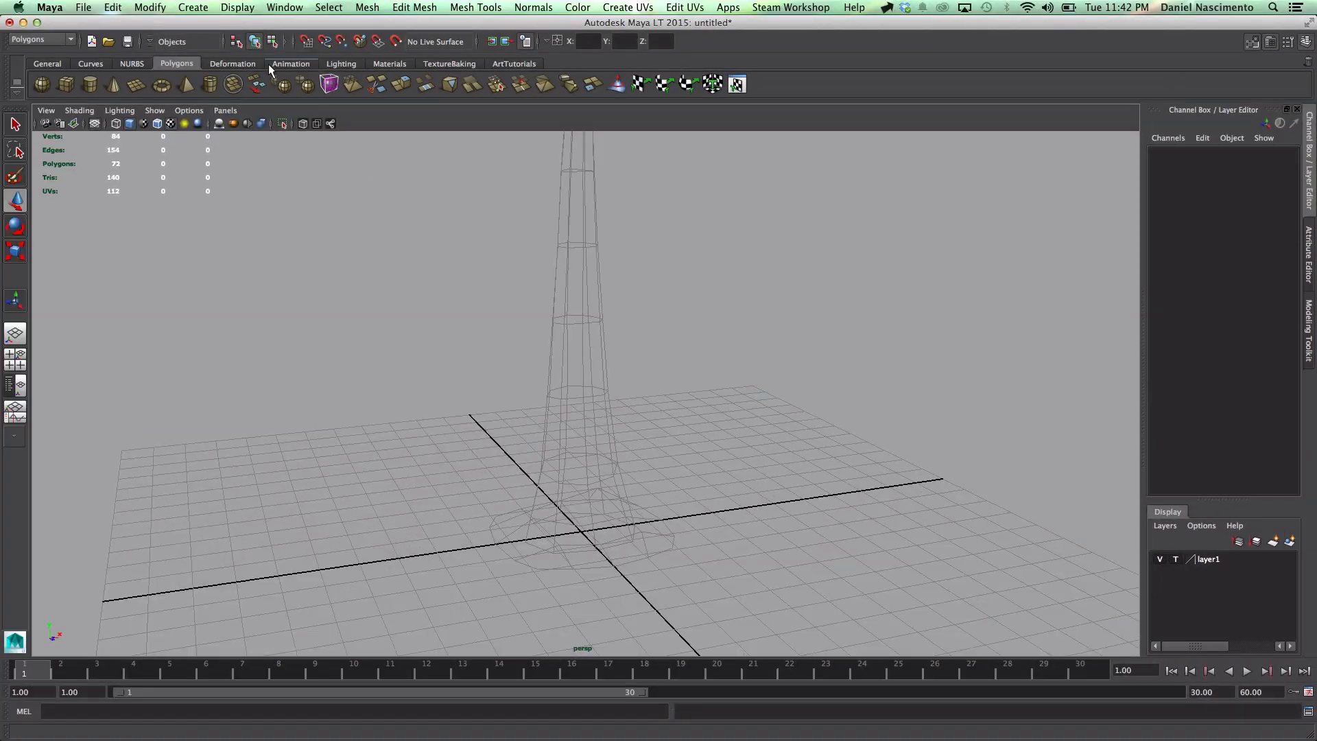
Step: Switch the viewport to the front view and frame the whole tentacle
click(194, 8)
click(364, 110)
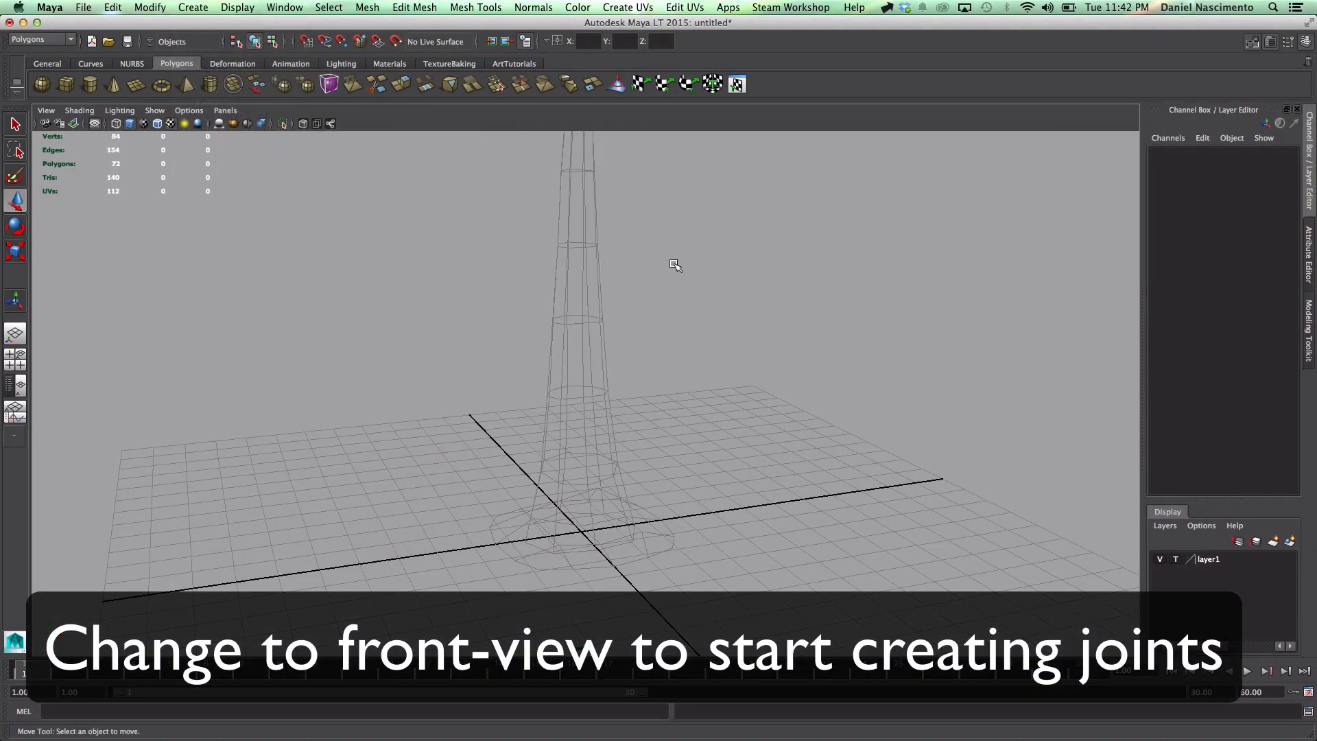
key(space)
drag(659, 294, 659, 384)
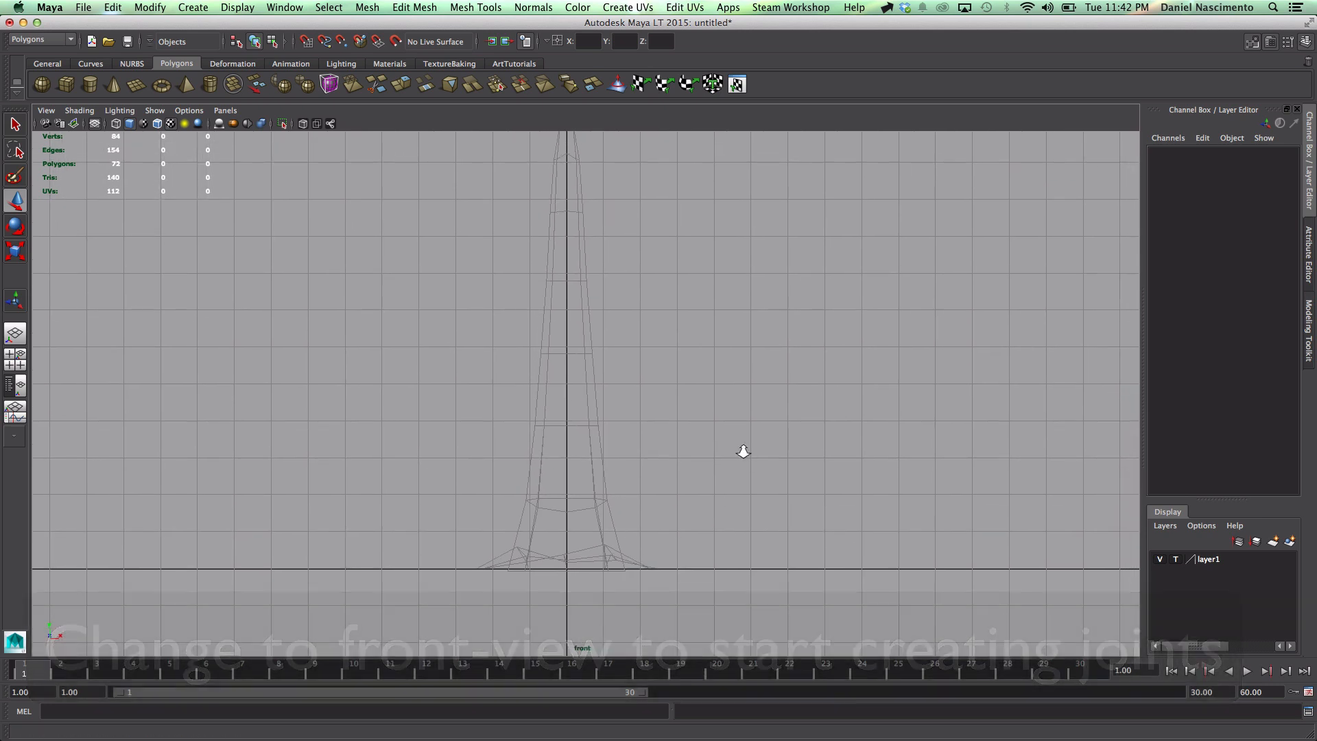
alt+right_drag(744, 452, 624, 446)
alt+middle_drag(636, 431, 629, 459)
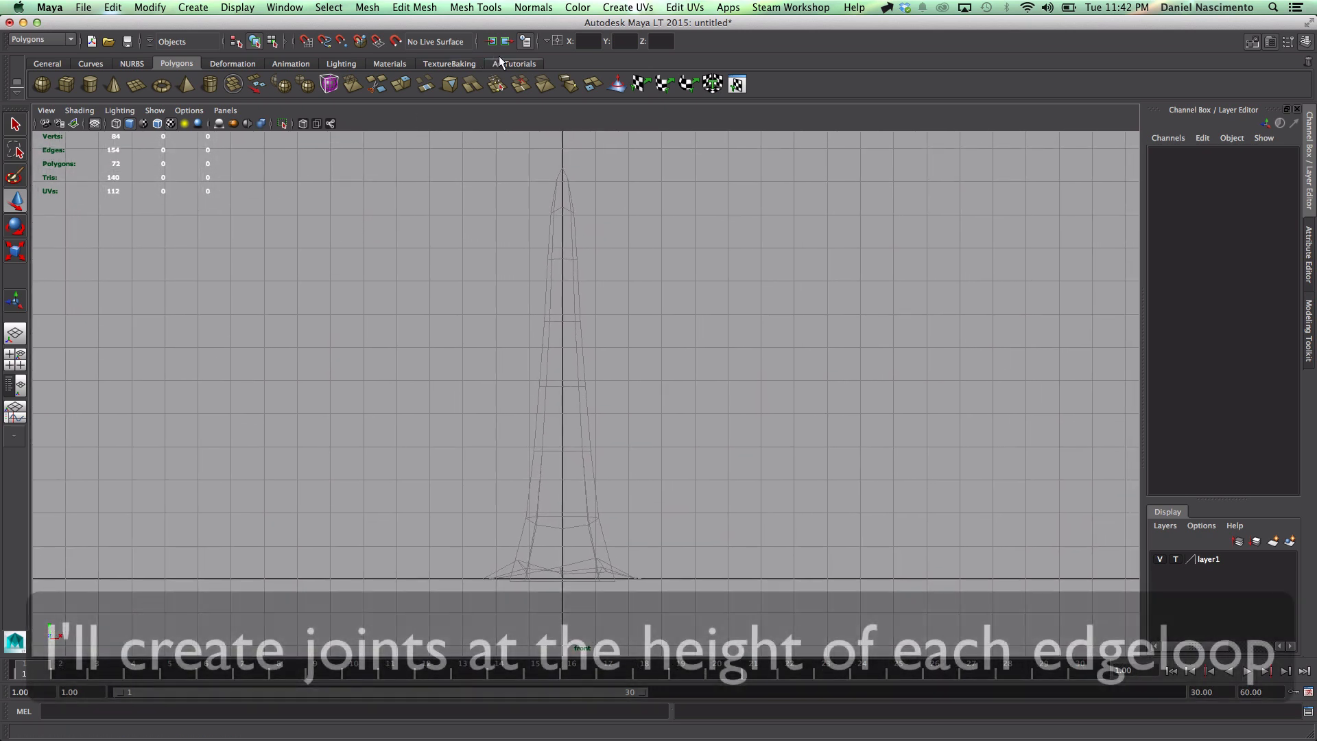
Step: Build a joint chain up the tentacle's centre with the Joint Tool, snapping joints to the grid near each edge loop
click(511, 63)
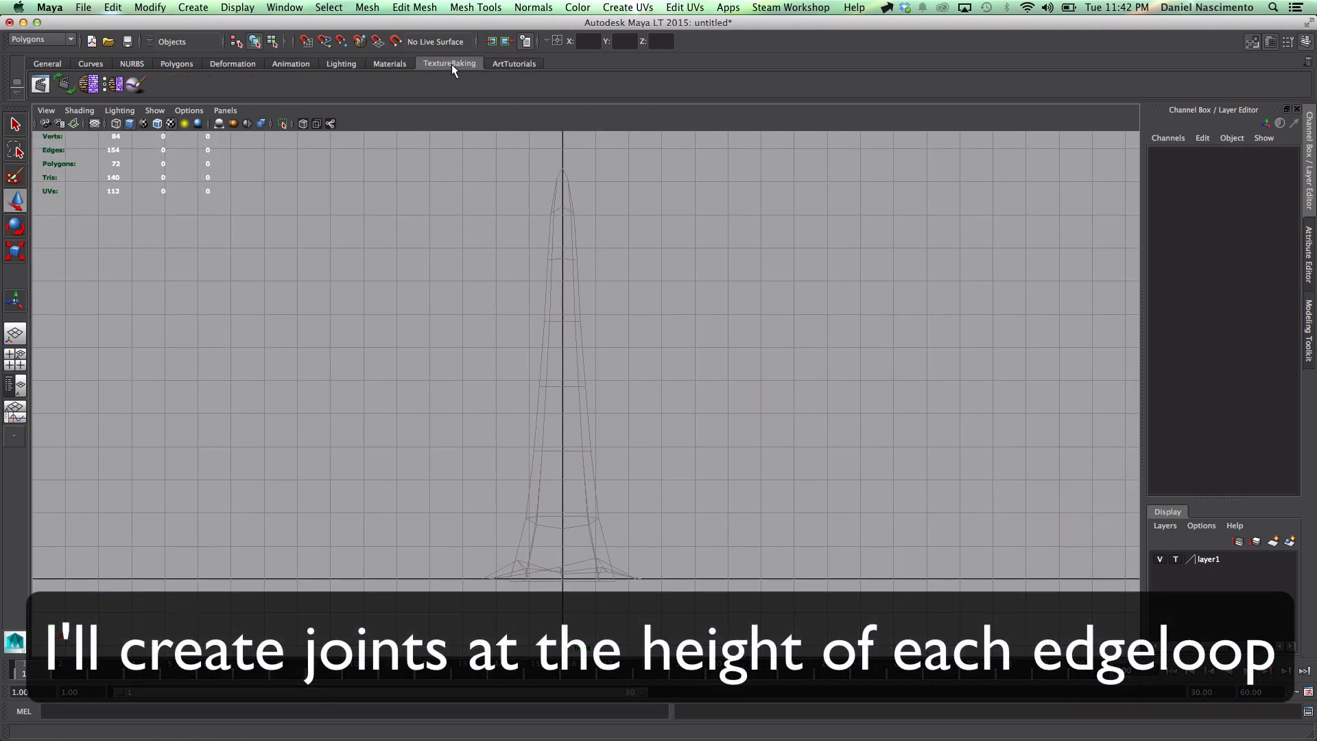
click(291, 63)
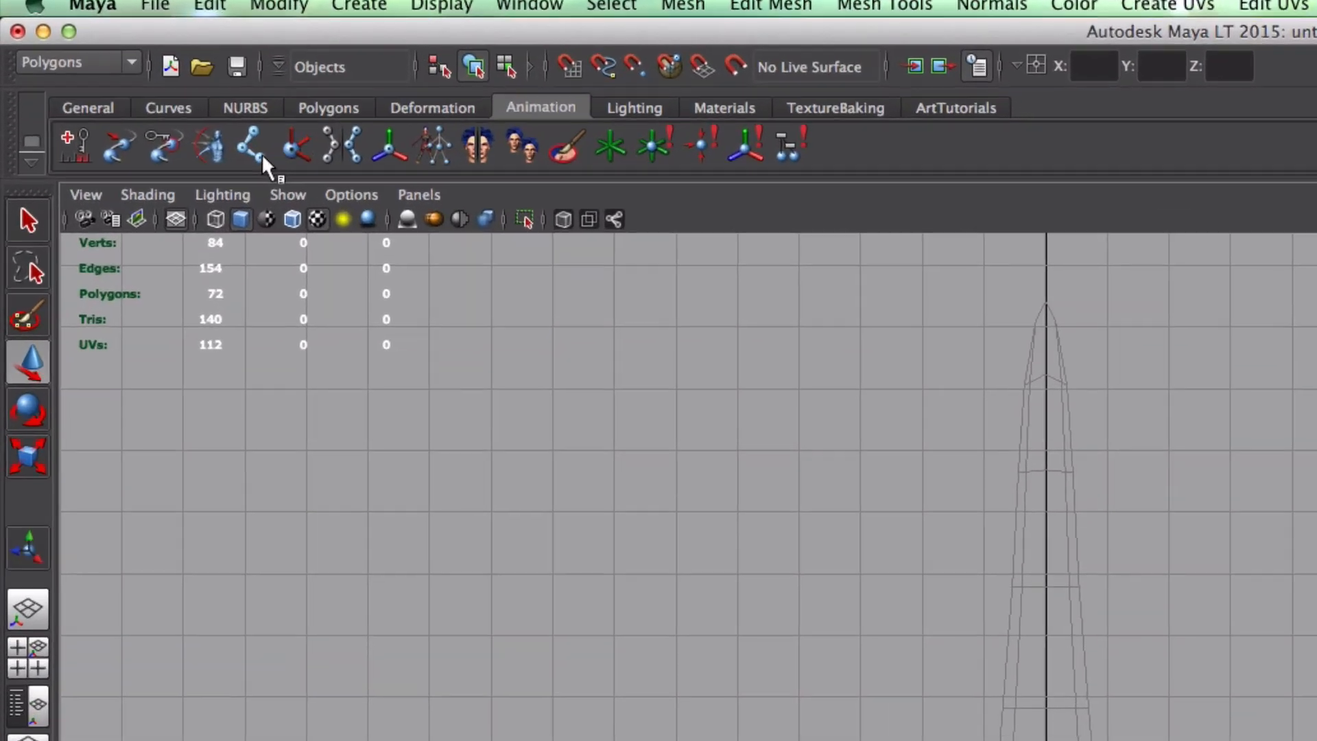
click(261, 154)
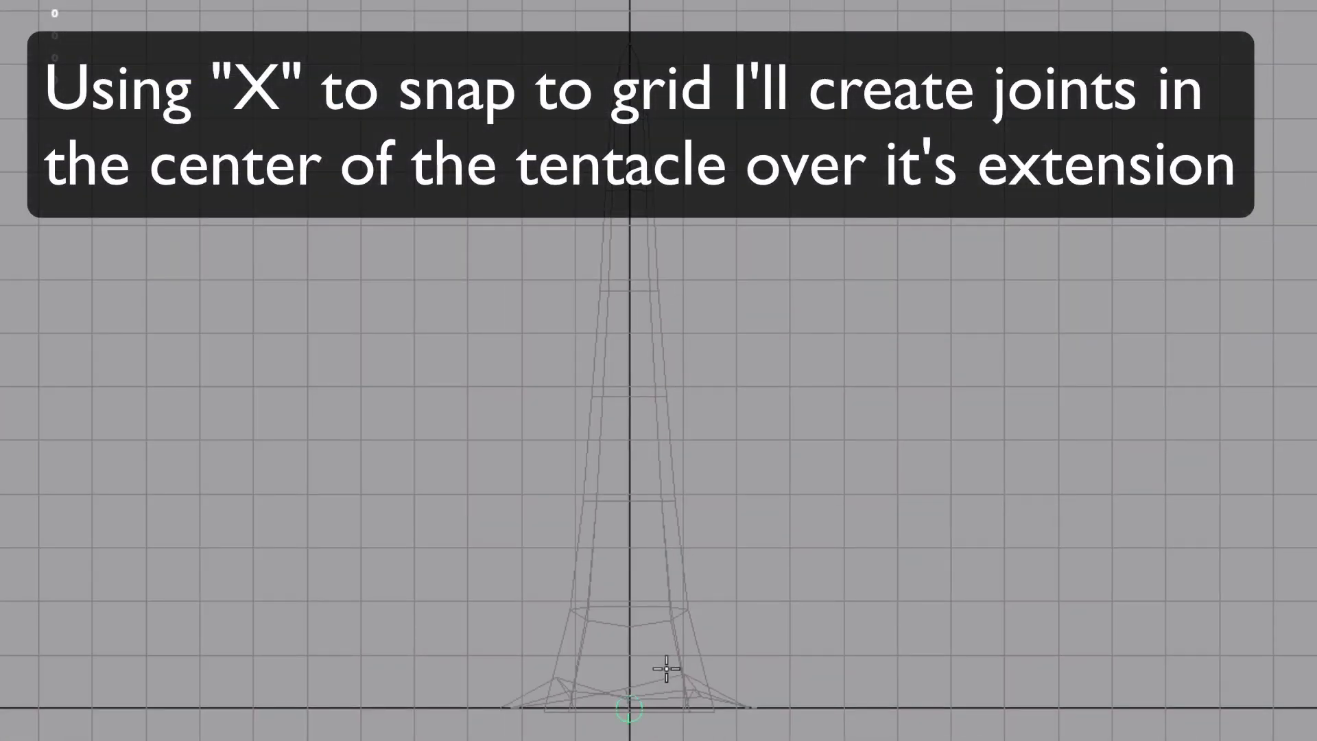
click(629, 708)
click(629, 600)
click(629, 494)
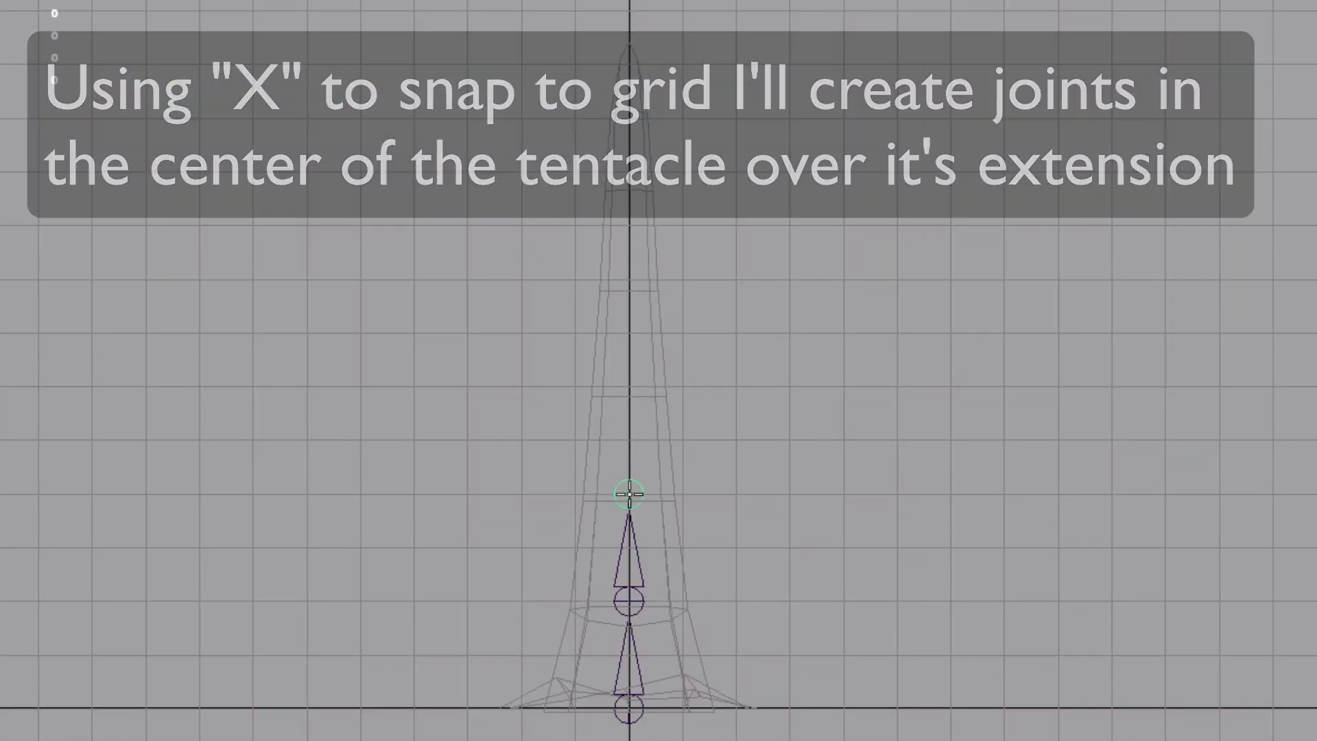
click(629, 388)
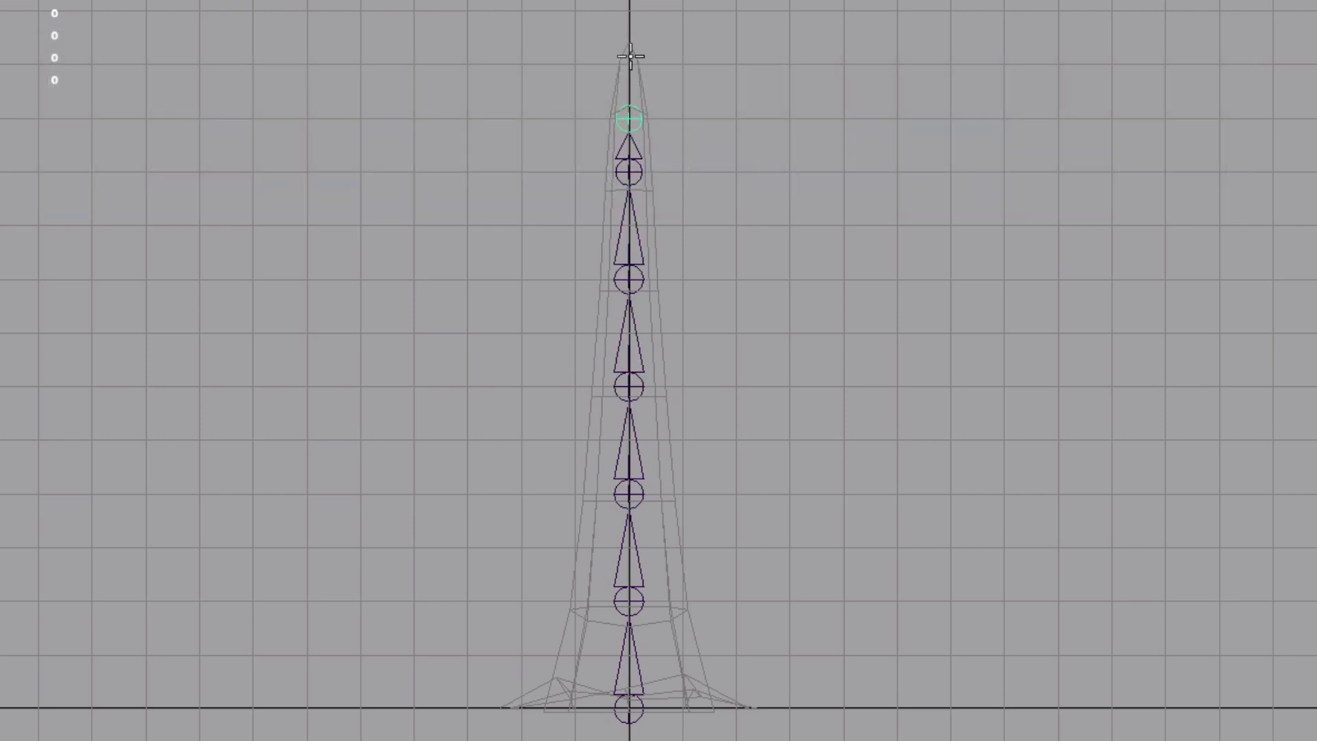
Step: Create a grid-snapped ground root joint below the tentacle base and branch child joints from it toward the ground's rim
click(629, 740)
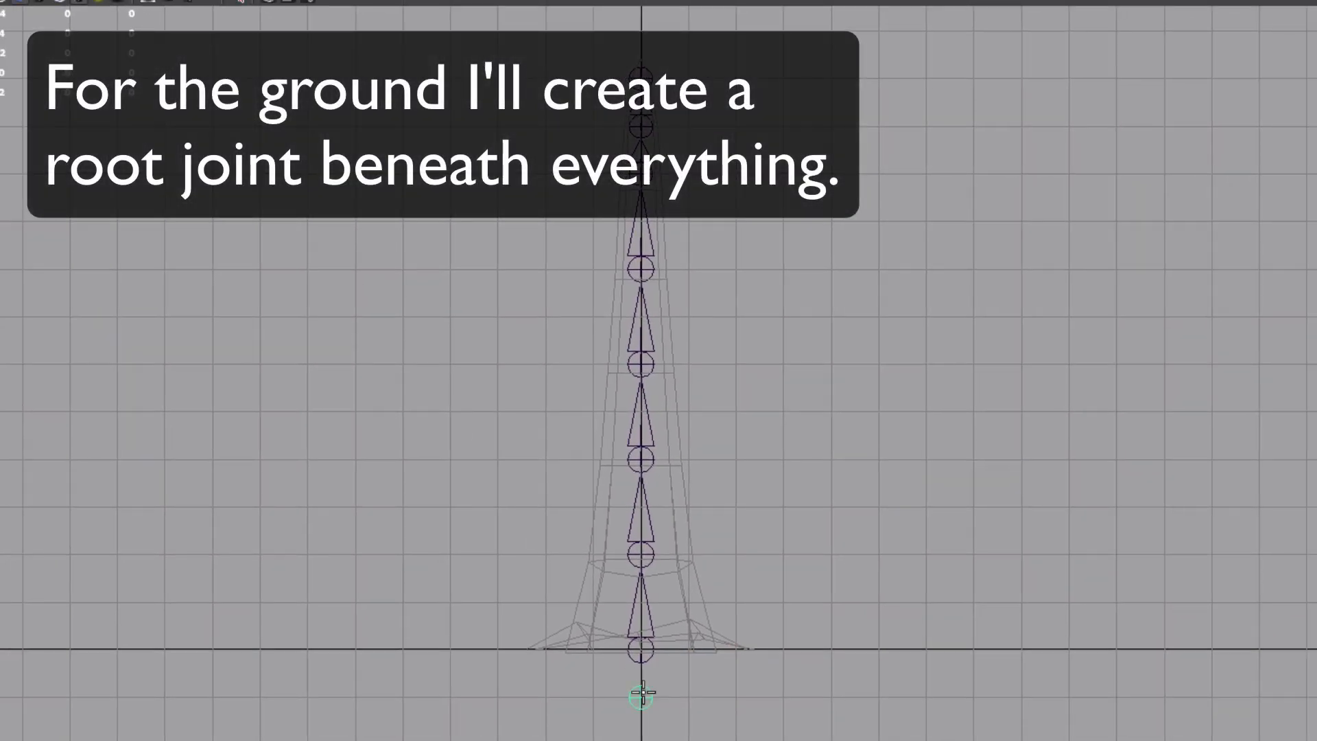
click(644, 700)
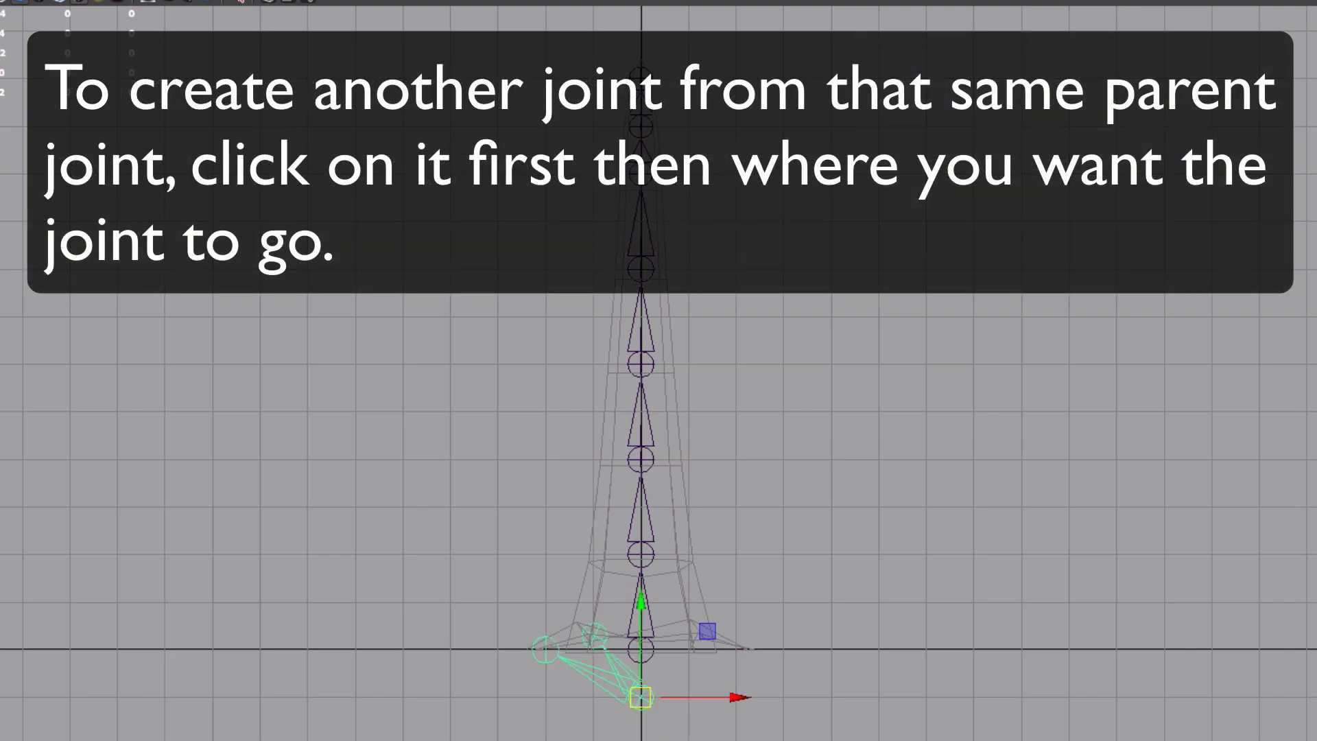
Step: In the perspective view, move child joints of the ground root outward over the ground base
key(space)
drag(755, 588, 755, 542)
key(w)
scroll(1067, 691, up, 3)
alt+drag(658, 439, 608, 515)
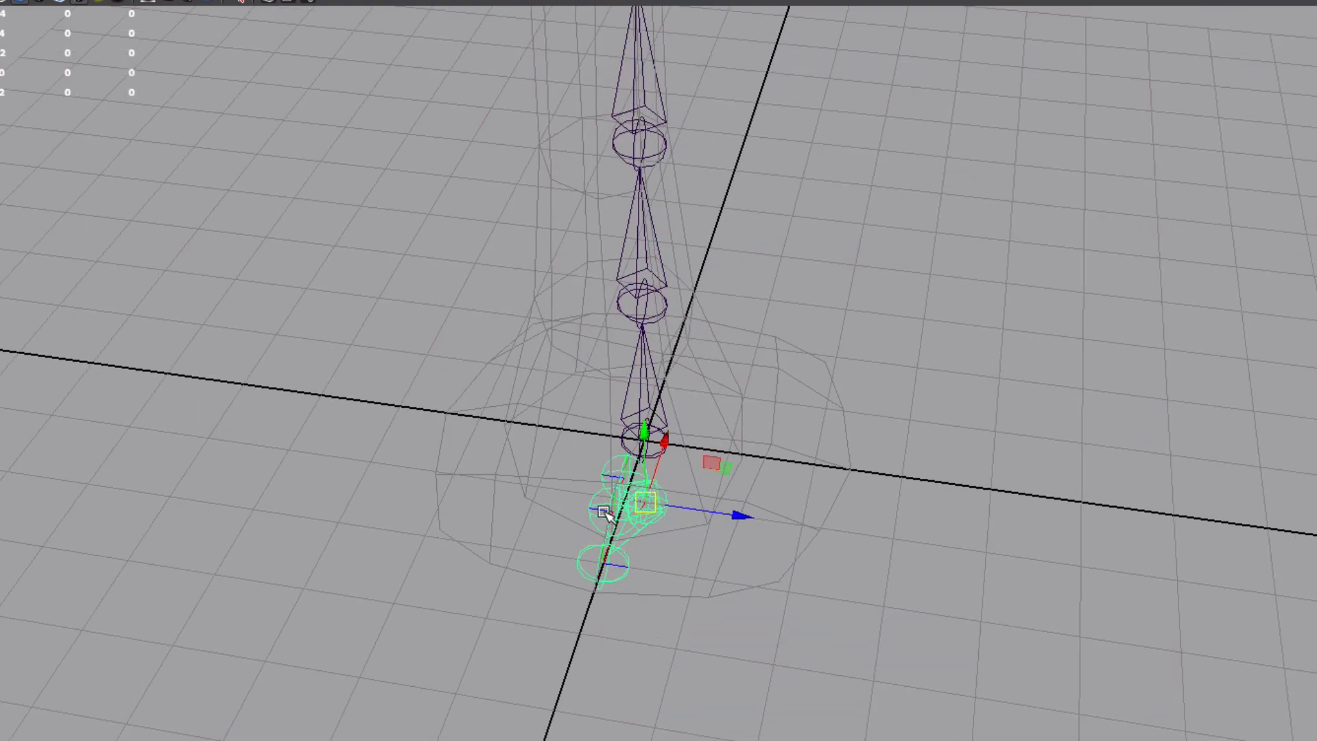
click(606, 564)
mouse_move(610, 576)
alt+mouse_down()
mouse_move(653, 542)
mouse_move(776, 526)
mouse_move(744, 505)
mouse_move(741, 585)
mouse_move(581, 596)
mouse_move(788, 583)
mouse_move(788, 570)
alt+mouse_up()
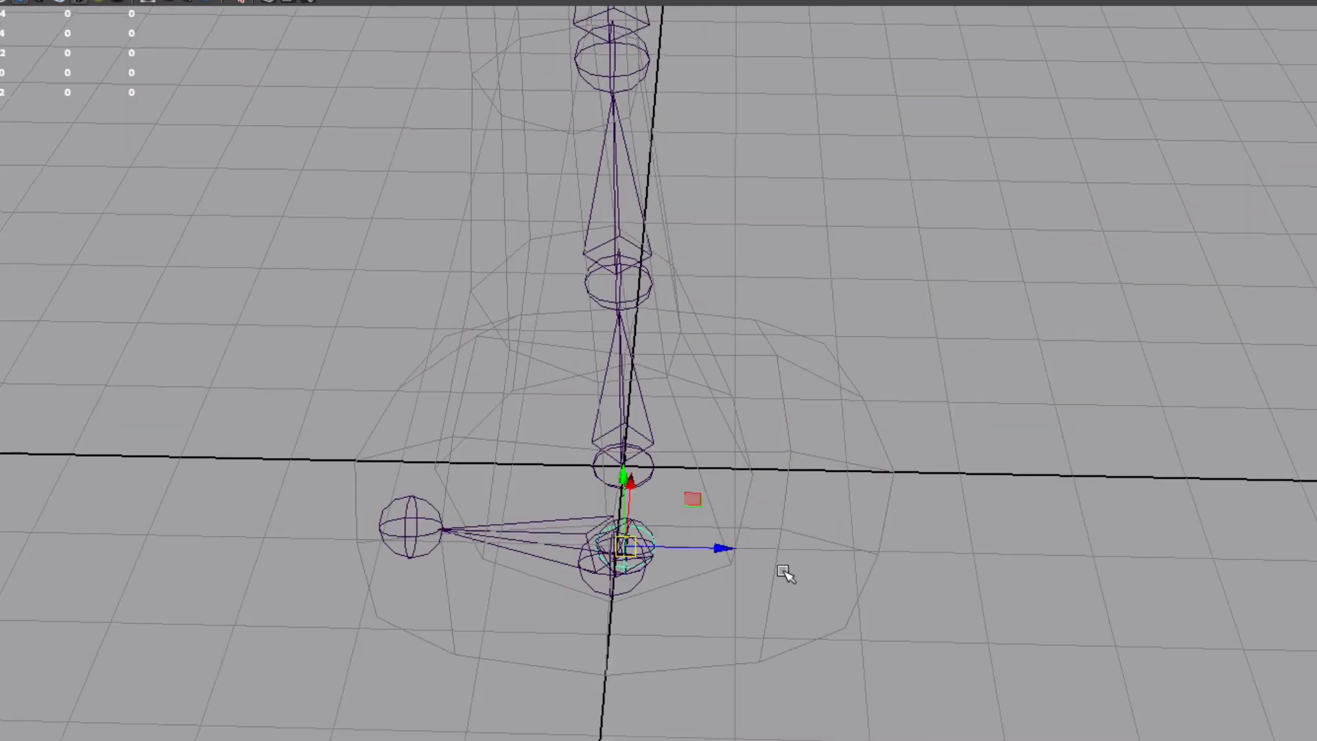
Step: With textured display on, position the remaining ground joints along the base's rim, checking them from the sides and below
key(6)
scroll(788, 571, up, 5)
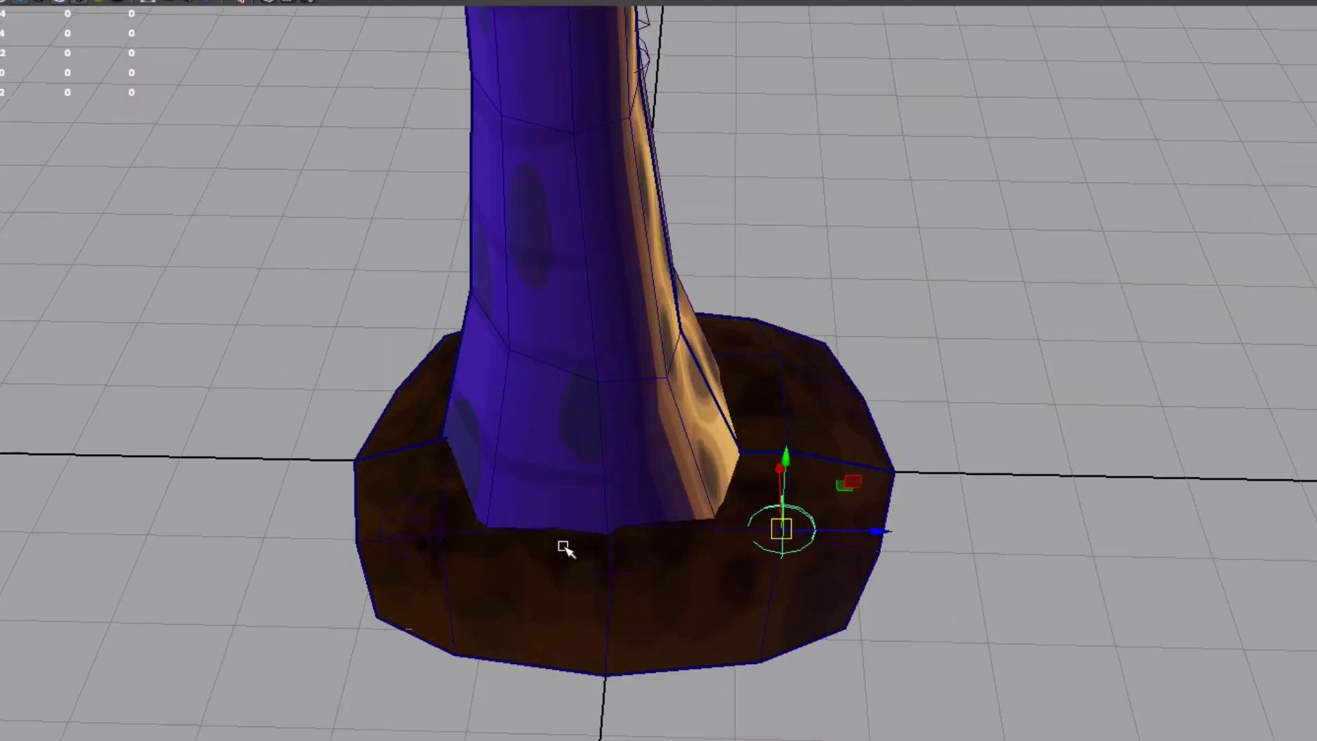
alt+drag(564, 549, 563, 617)
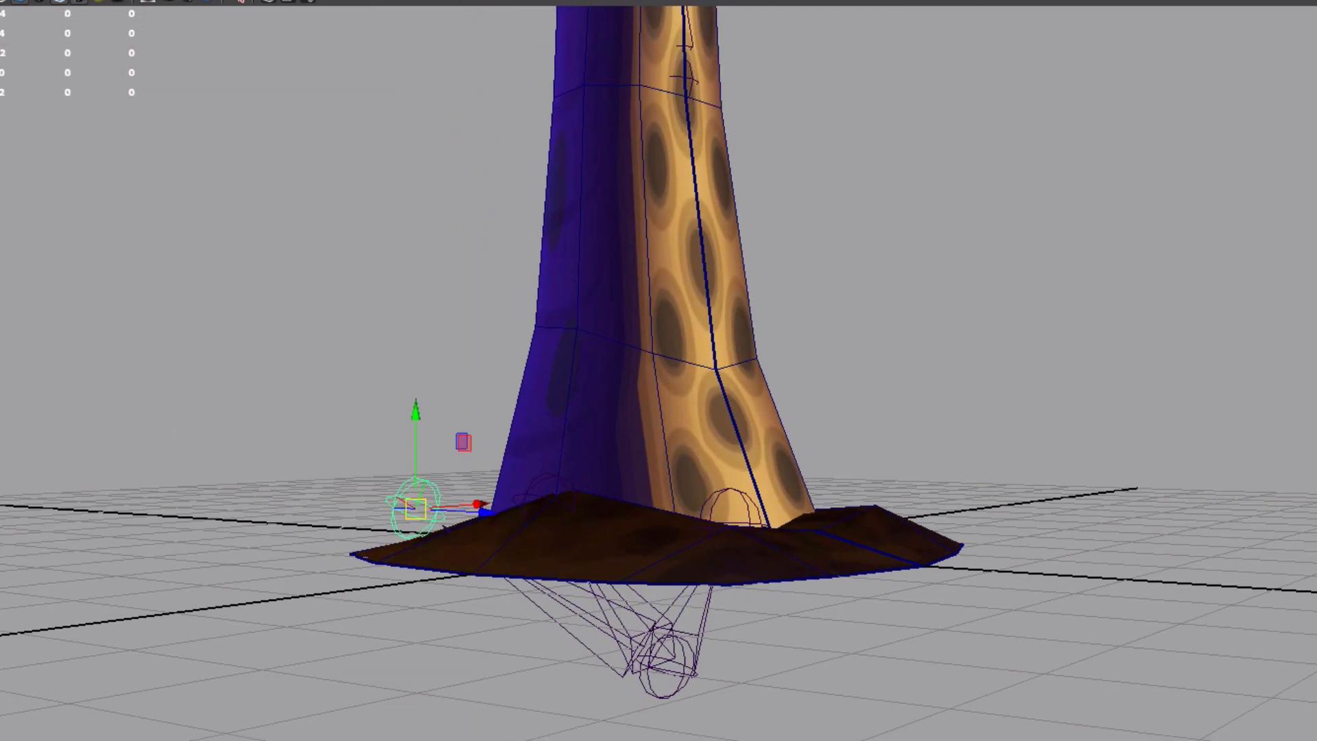
alt+drag(655, 675, 621, 635)
click(595, 557)
alt+drag(595, 557, 604, 587)
click(914, 447)
key(w)
alt+drag(913, 447, 826, 408)
alt+drag(825, 409, 924, 409)
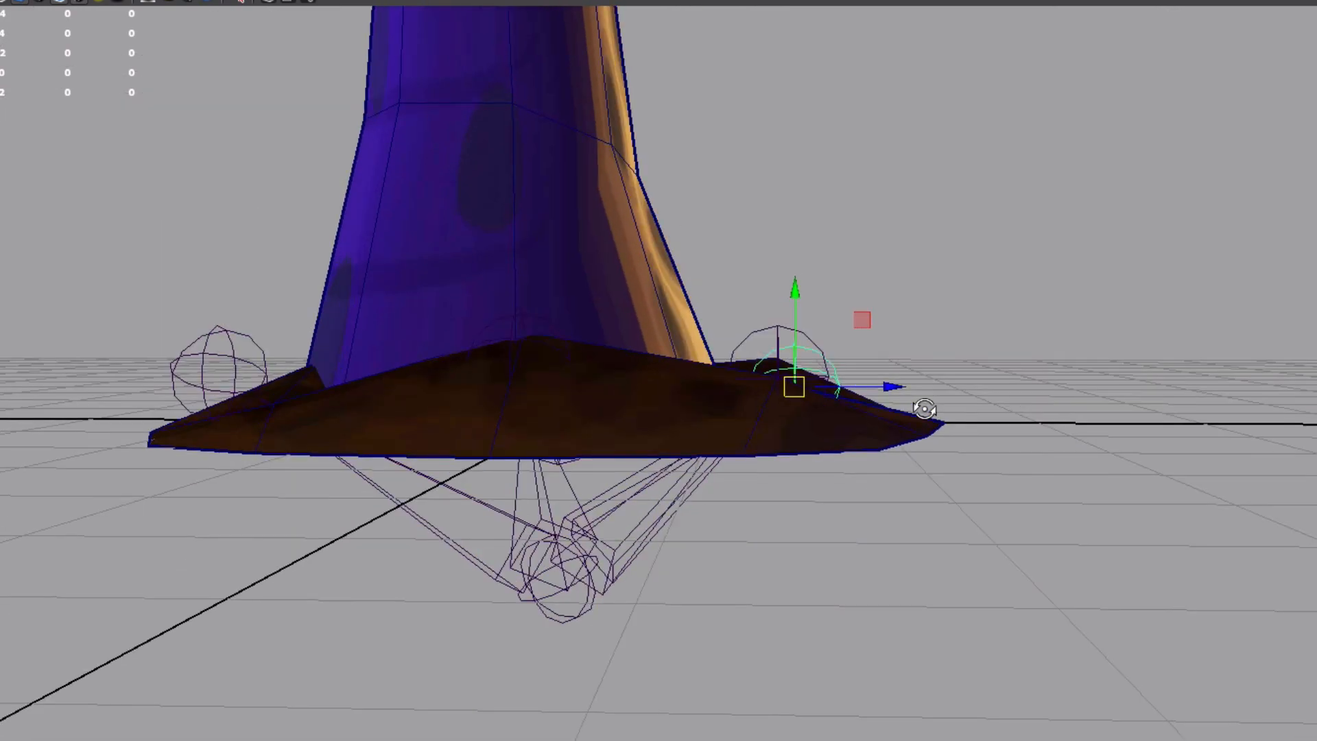
alt+middle_drag(923, 409, 1003, 381)
alt+drag(582, 420, 612, 574)
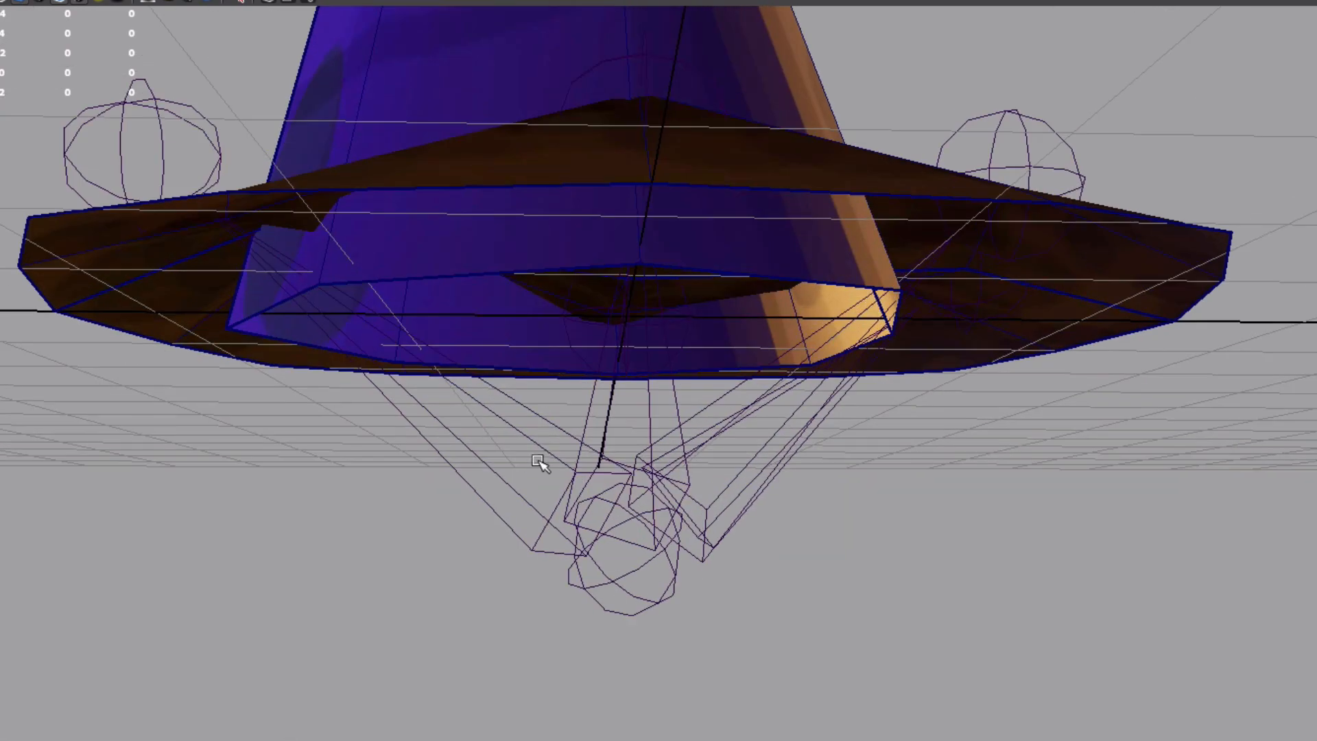
alt+drag(538, 462, 594, 553)
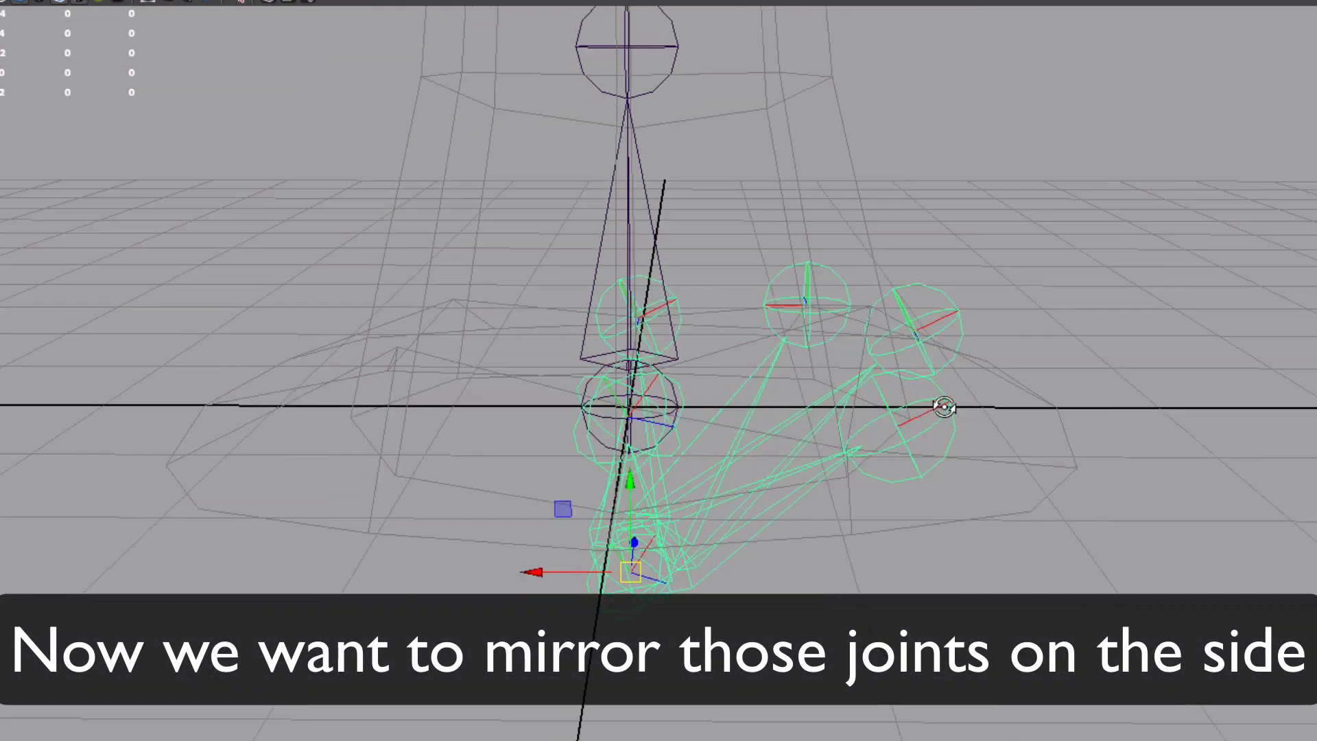
Step: Mirror the selected side joint of the ground across the YZ plane using the Behavior mirror function
click(339, 10)
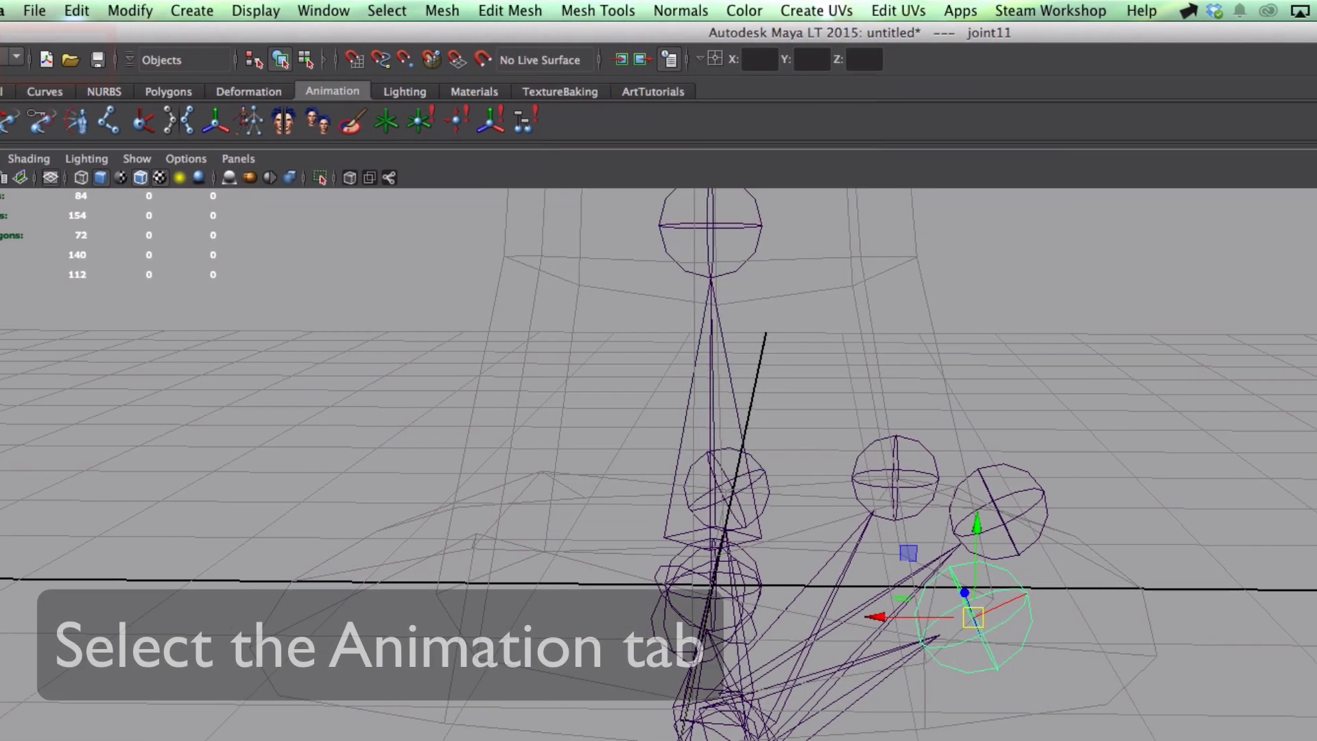
click(58, 56)
click(43, 63)
click(827, 10)
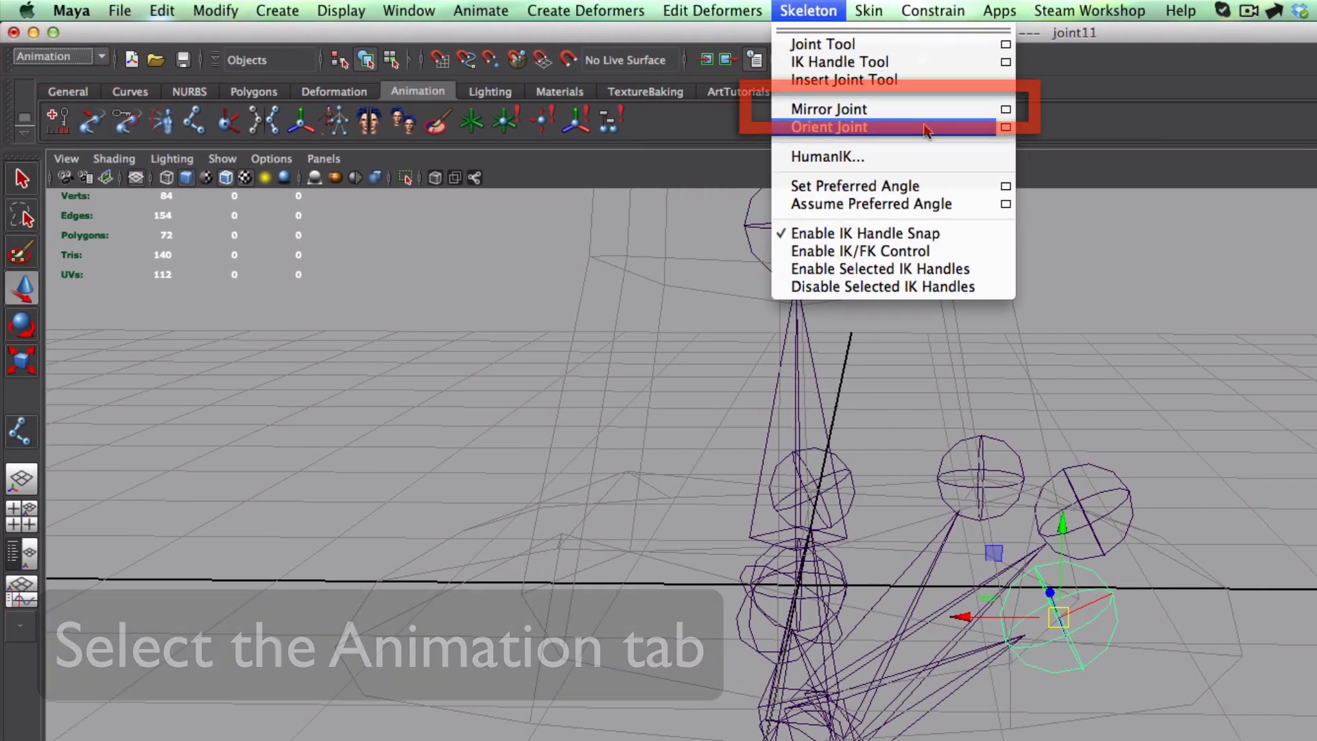
click(1006, 109)
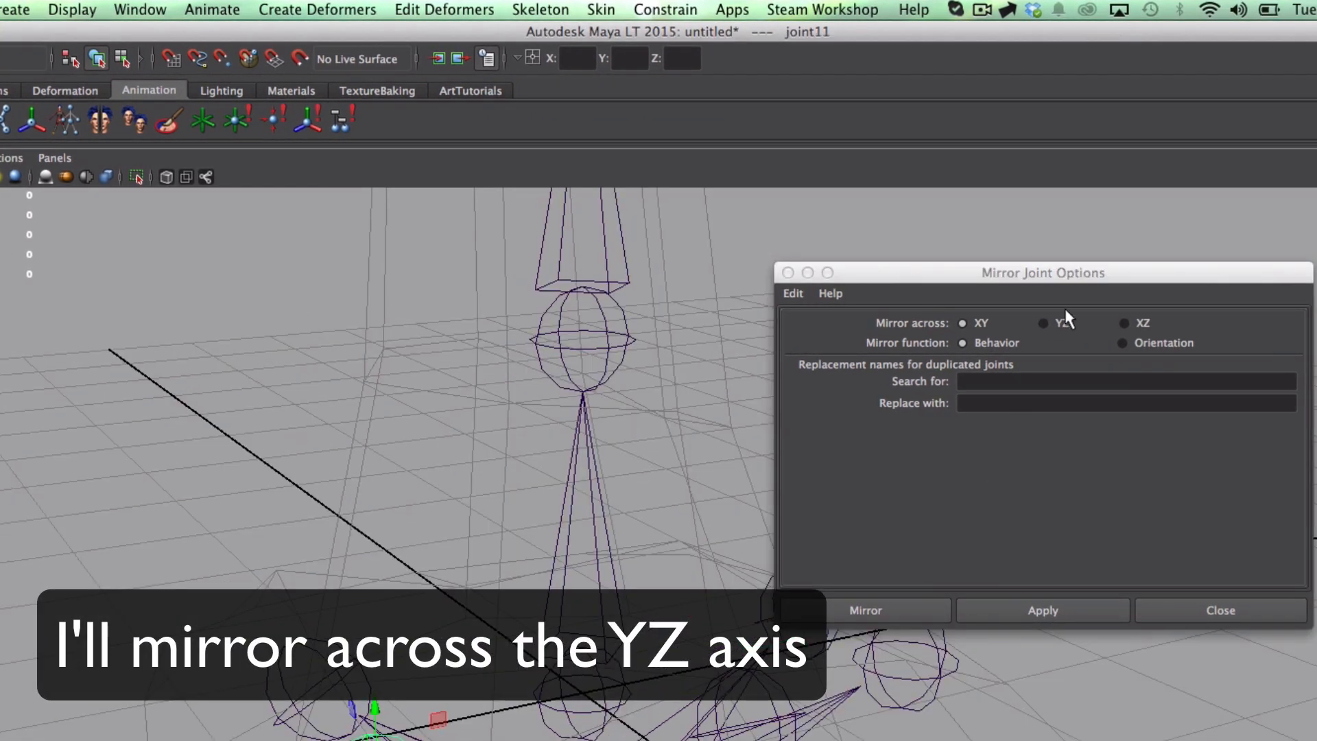
click(1066, 323)
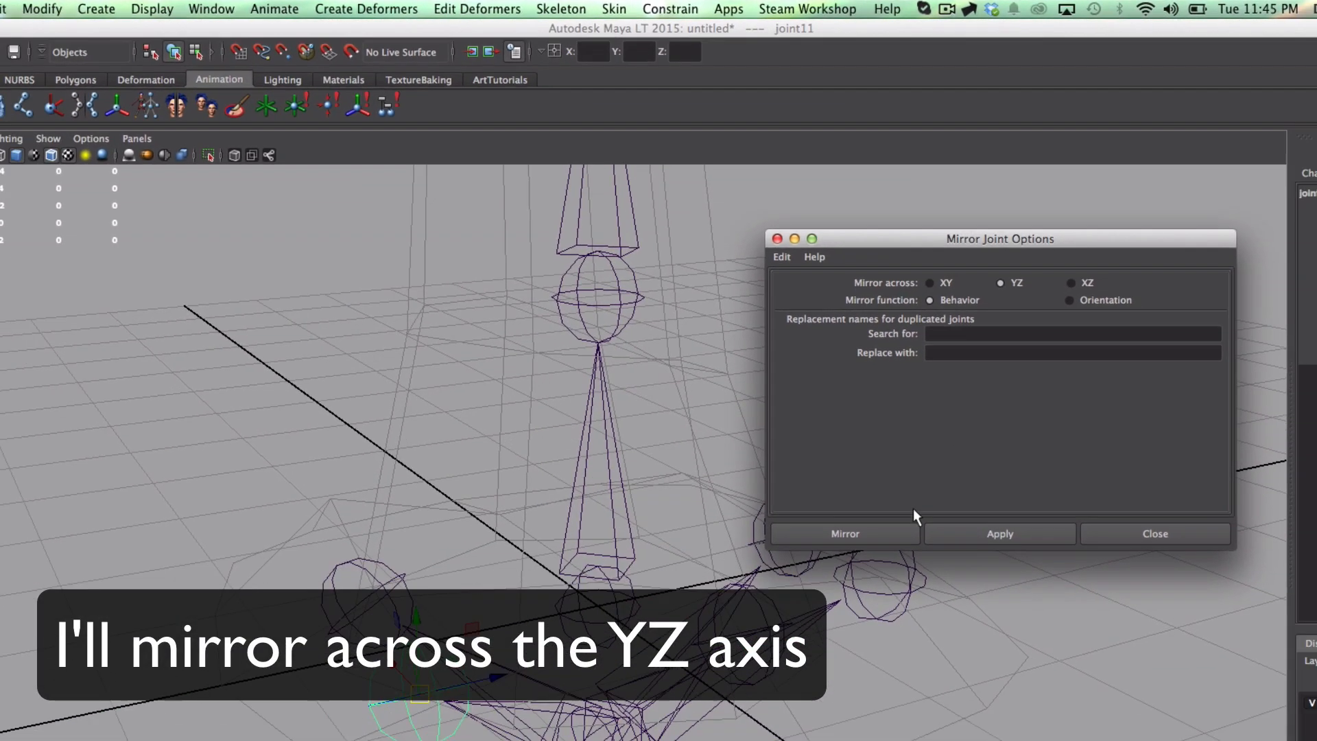
click(922, 610)
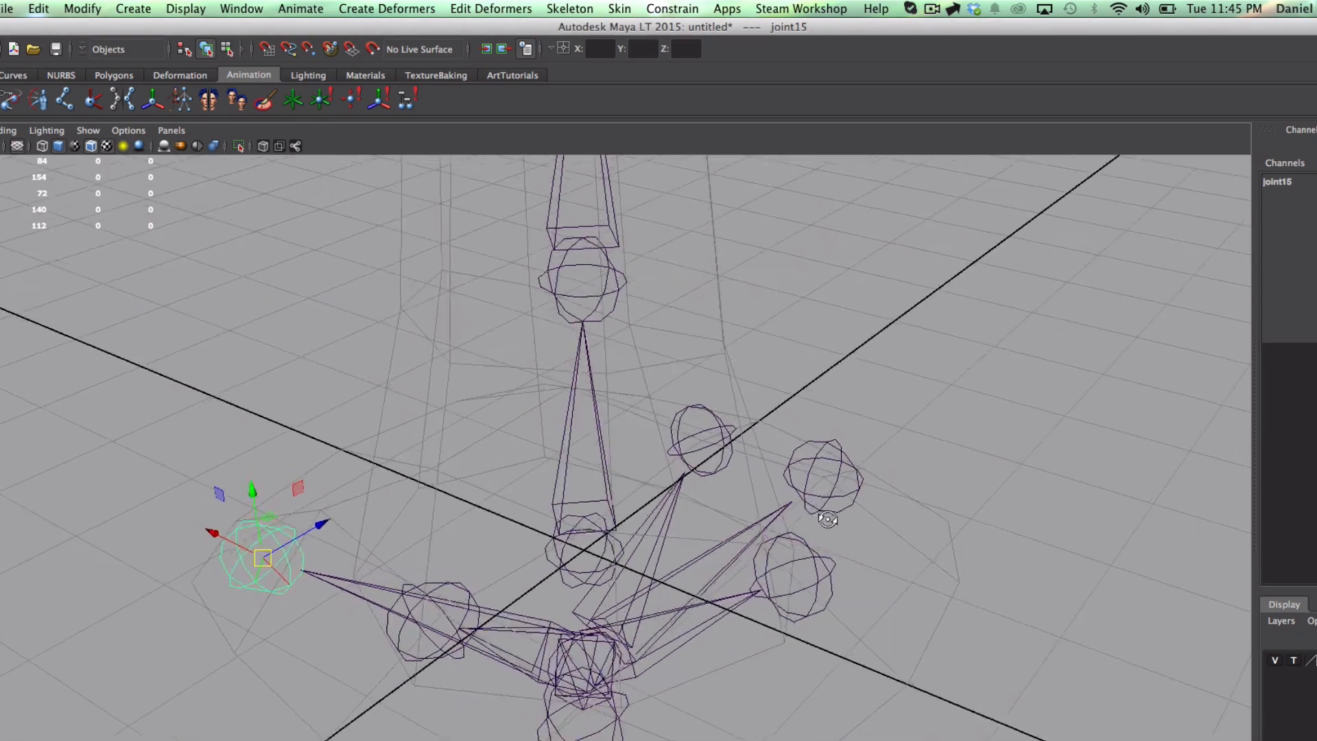
Step: Repeat the YZ mirror for the remaining side joints of the ground
alt+drag(828, 519, 695, 495)
key(super+z)
key(g)
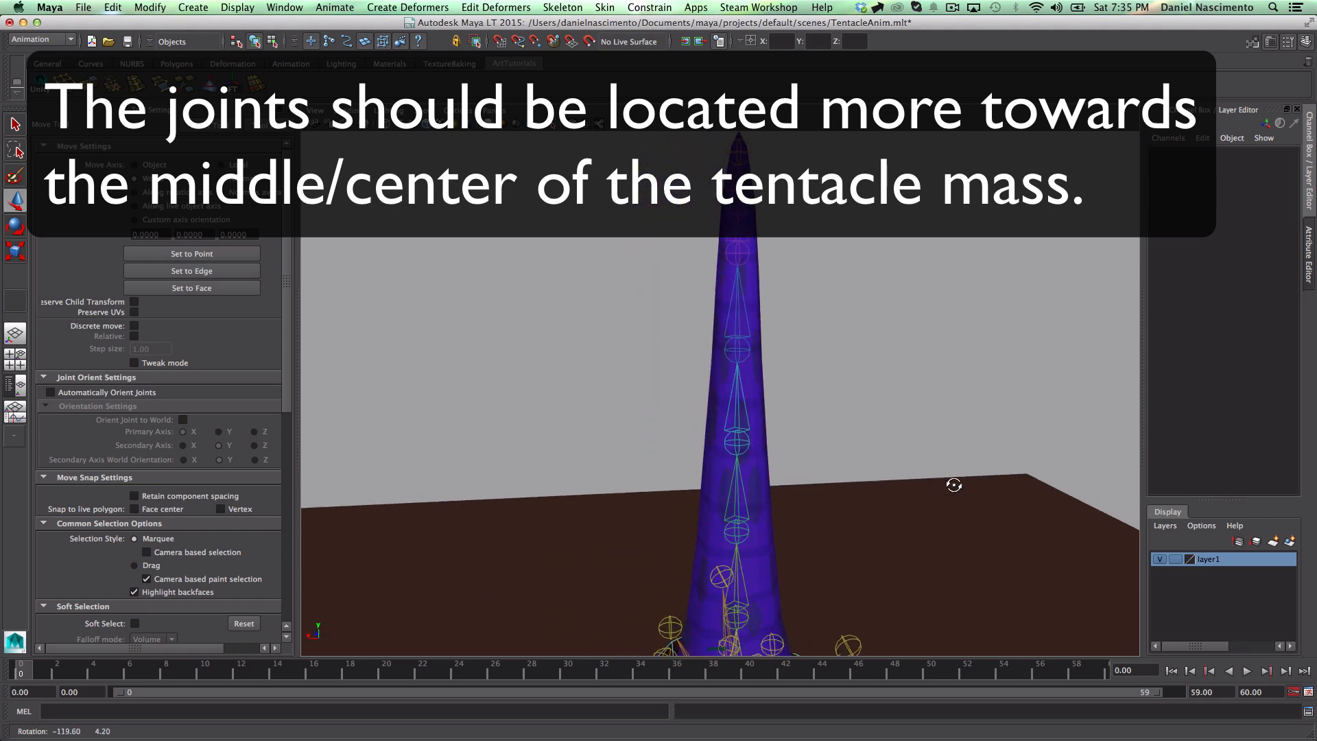
alt+drag(953, 485, 1034, 483)
alt+drag(1120, 481, 1315, 494)
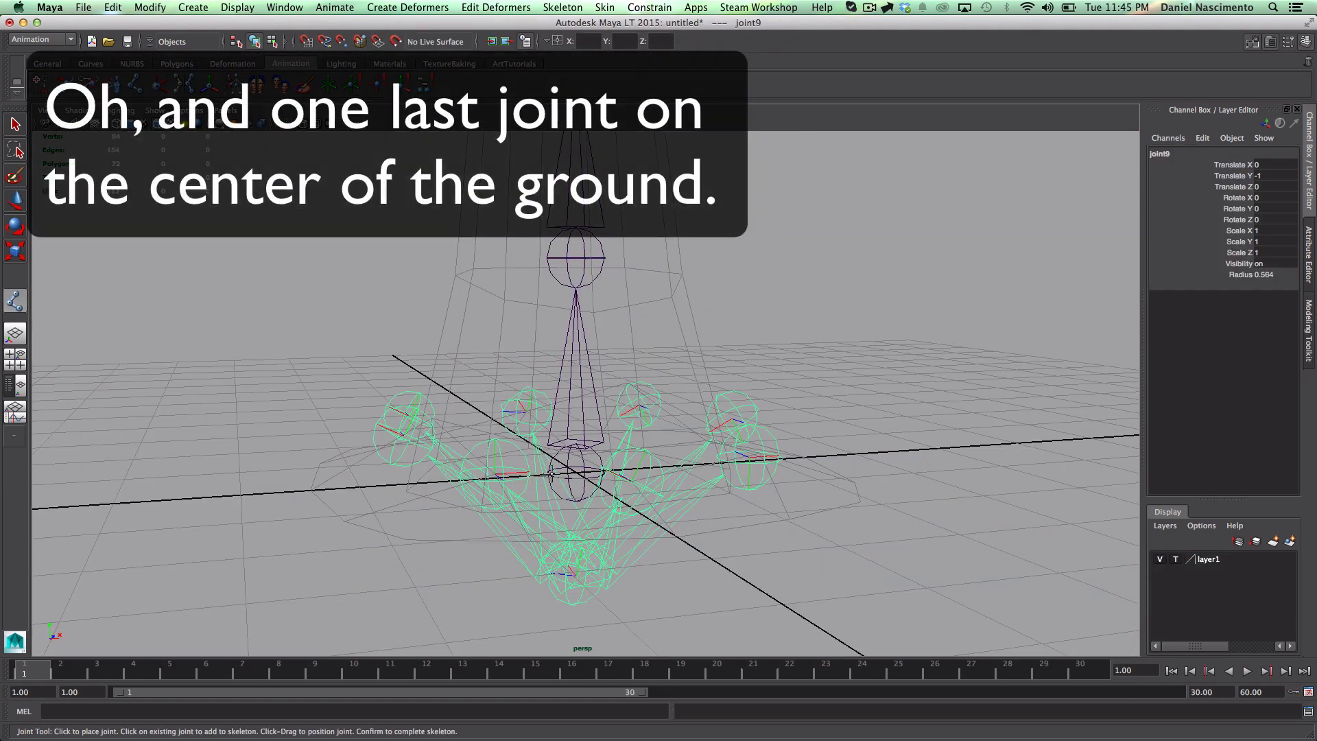
Step: Add one last child joint of the ground root at the centre of the ground
click(576, 465)
key(Return)
key(w)
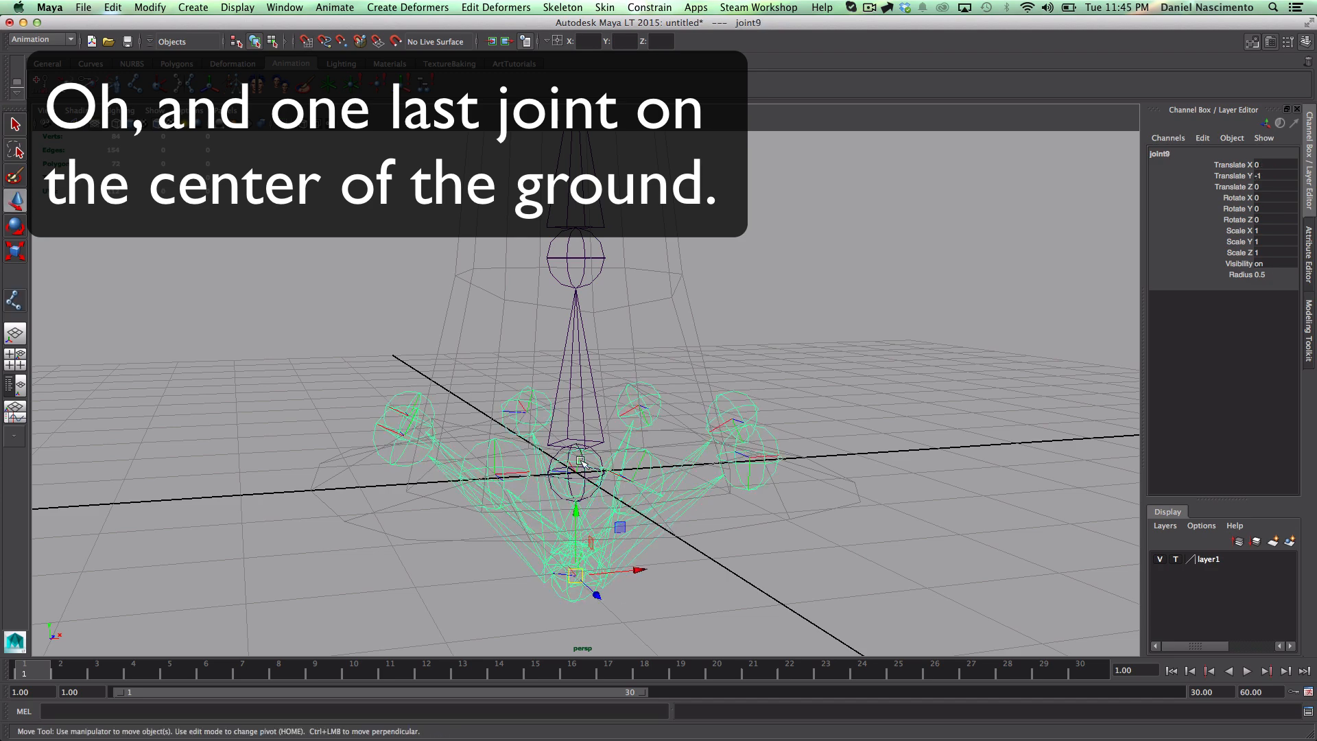
Step: Raise the new centre ground joint to about Translate X 0.901 and Translate Y 1.191
alt+right_drag(576, 469, 929, 570)
alt+middle_drag(928, 570, 955, 509)
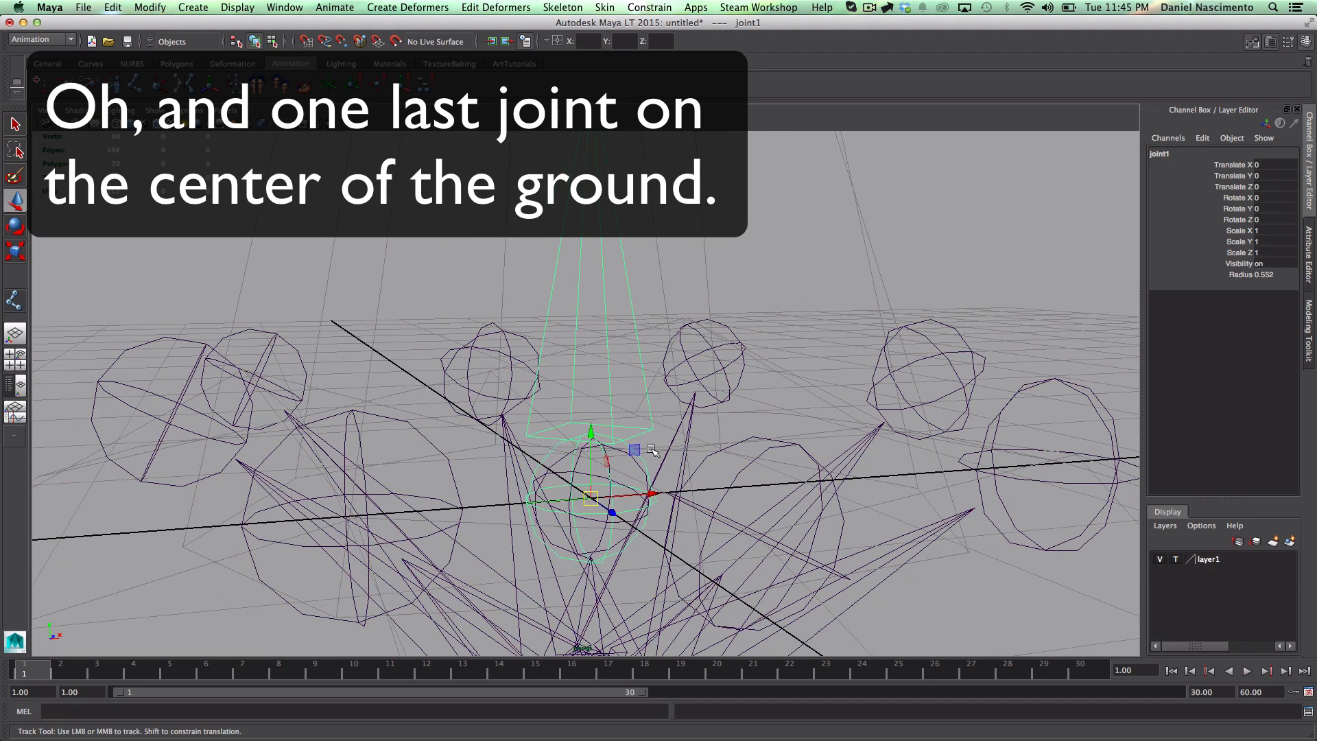
alt+right_drag(617, 522, 692, 553)
click(664, 566)
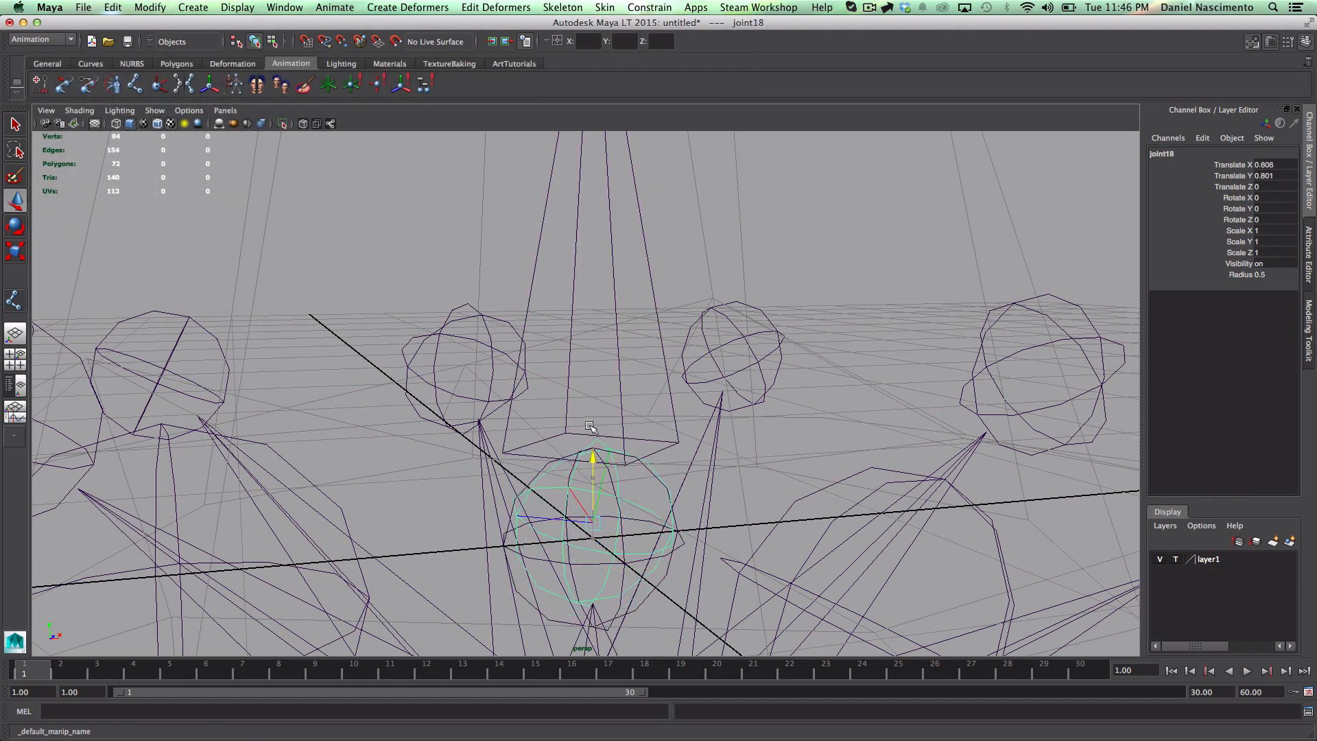
drag(587, 323, 587, 321)
alt+right_drag(823, 506, 606, 405)
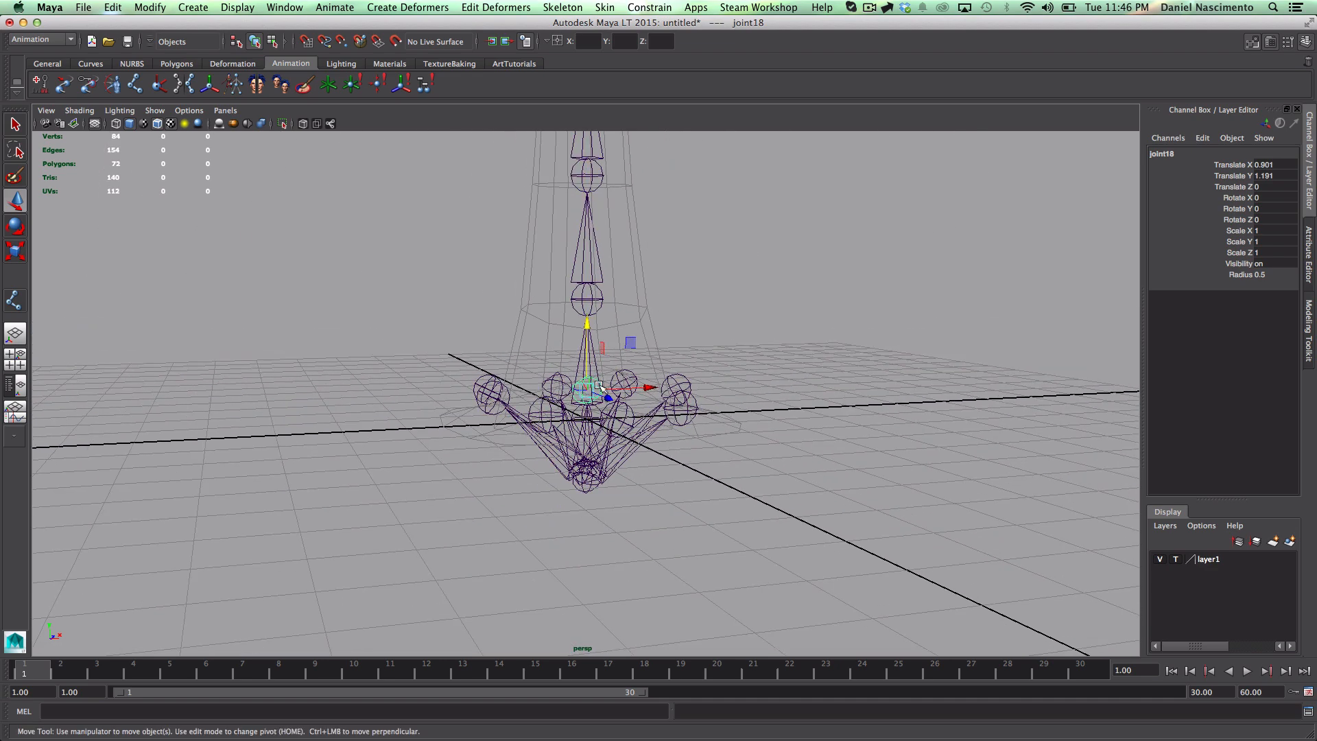
alt+middle_drag(605, 400, 606, 535)
alt+drag(607, 536, 721, 561)
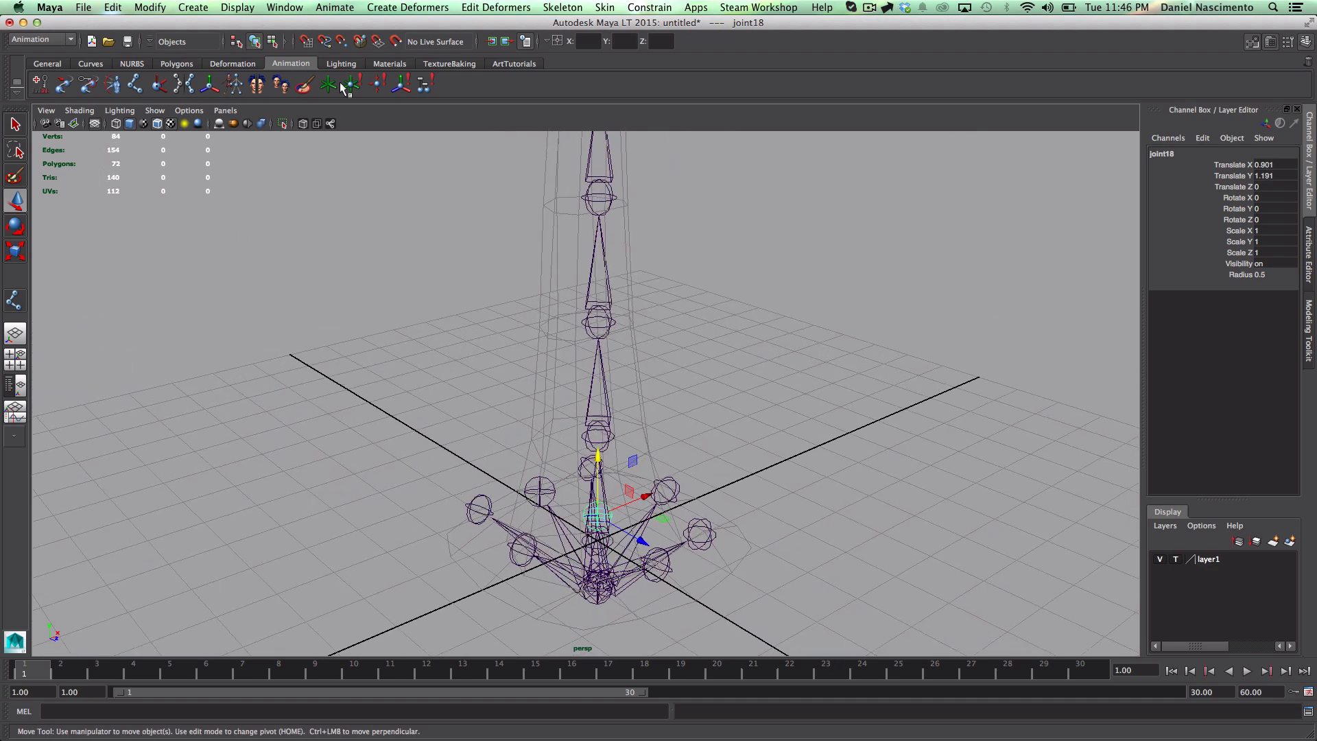
Step: Show the Outliner and rename the tentacle chain's first joint, joint1, as TentacleRoot
click(283, 12)
click(311, 117)
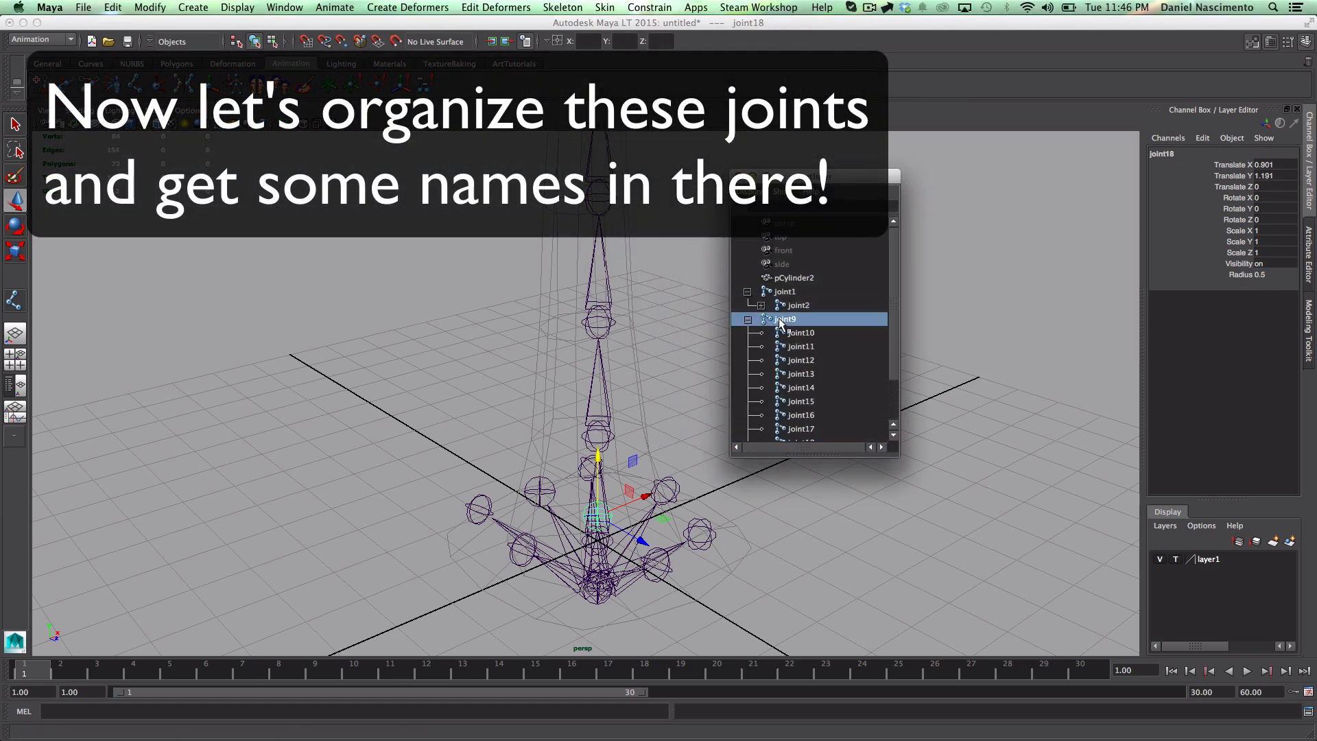
click(782, 320)
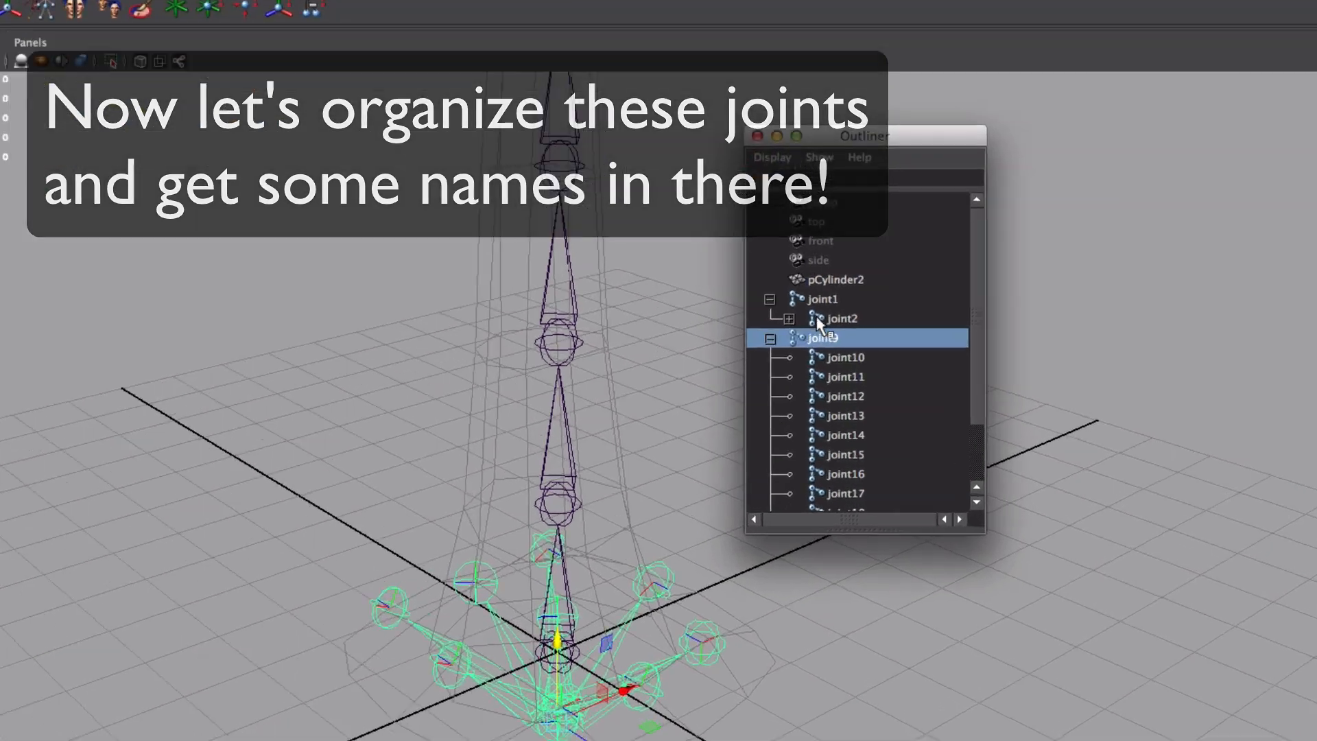
click(781, 291)
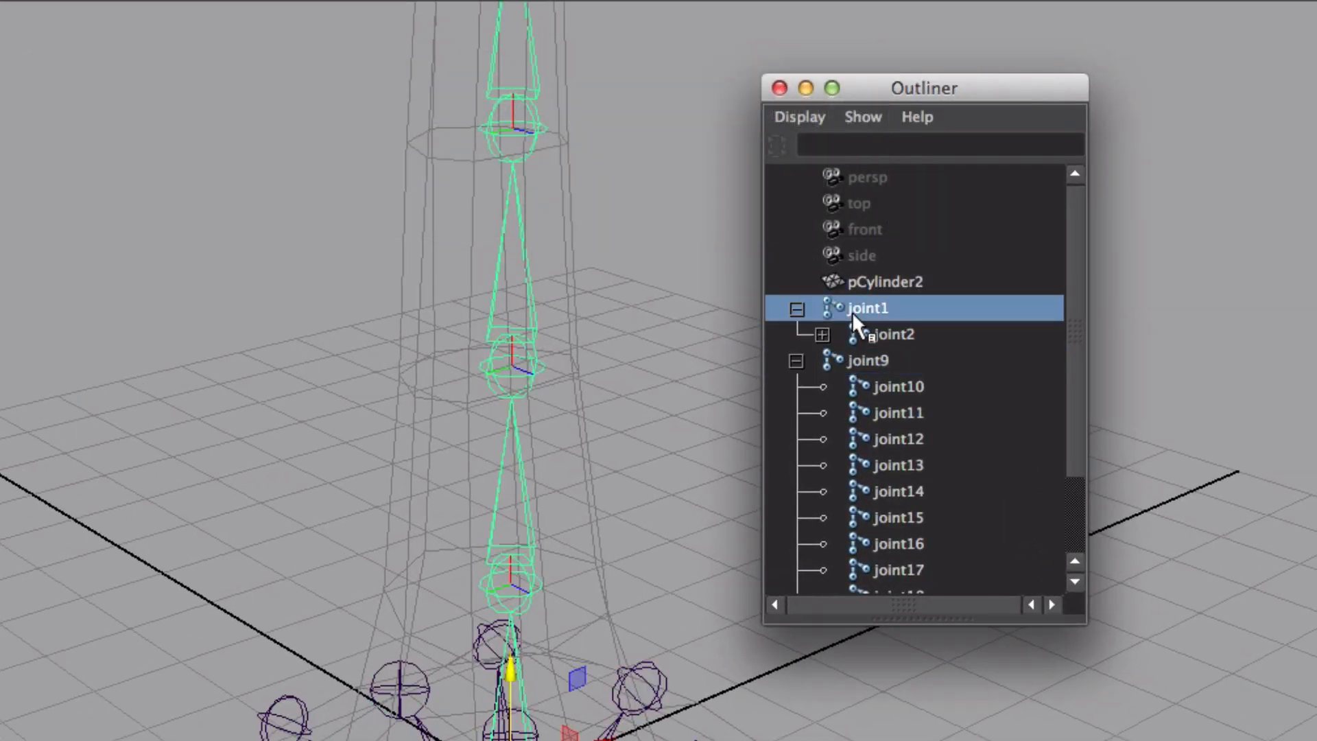
double_click(780, 292)
key(BackSpace)
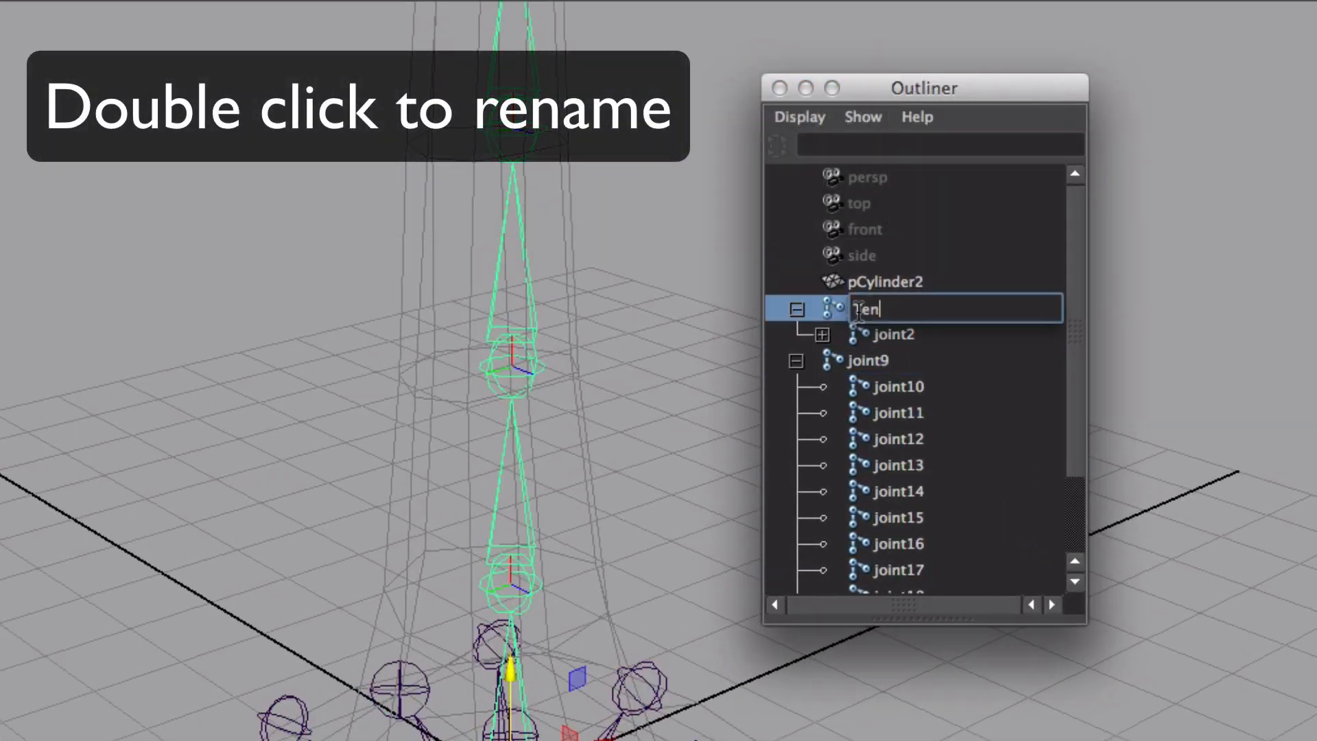
text(TentacleRoot)
key(Return)
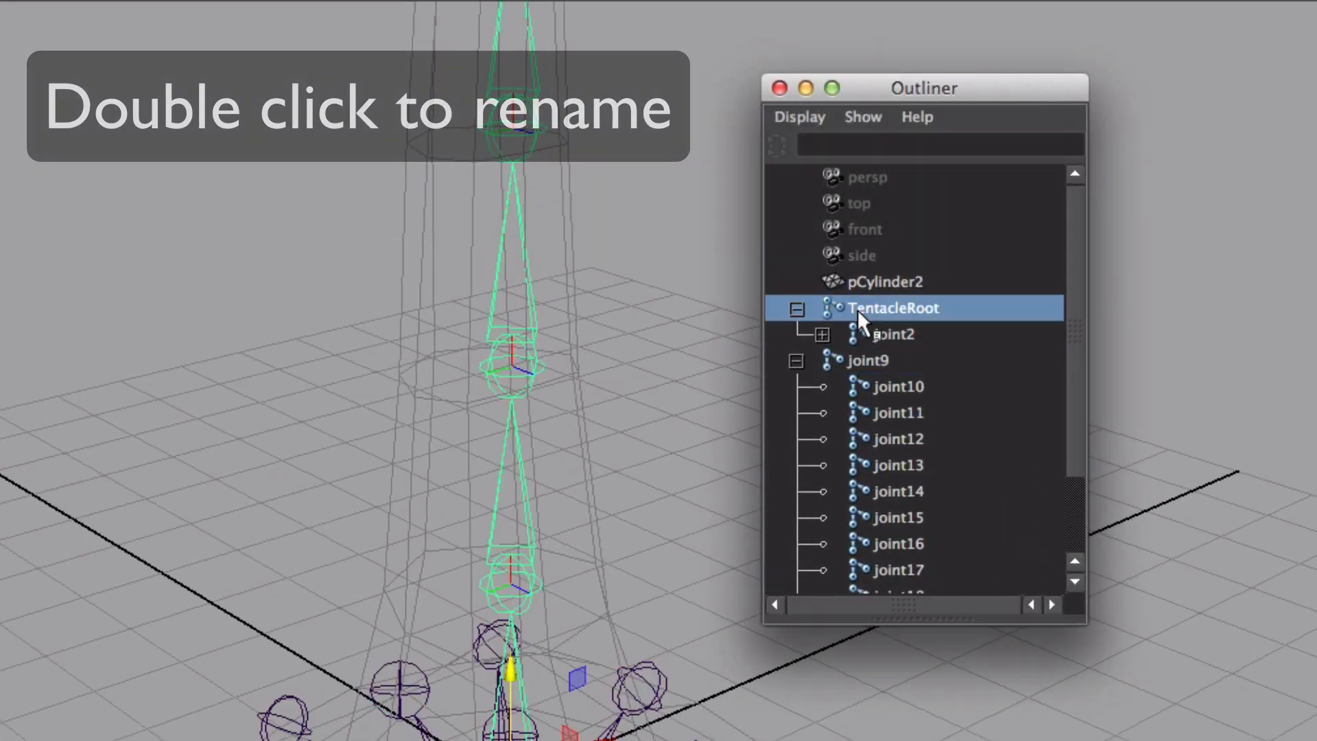
Step: Expand the tentacle's full joint hierarchy in an enlarged Outliner and rename joint9 as GroundRoot
shift+click(822, 335)
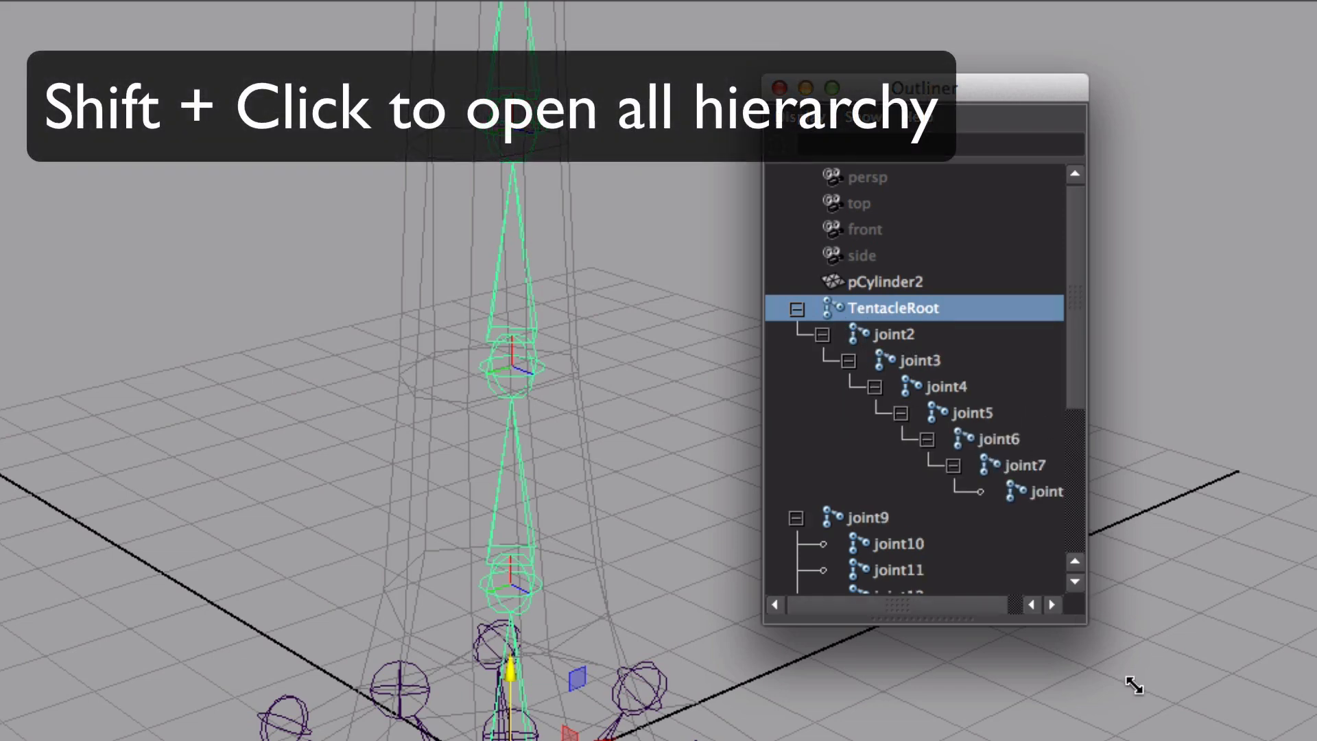
drag(1133, 685, 1316, 740)
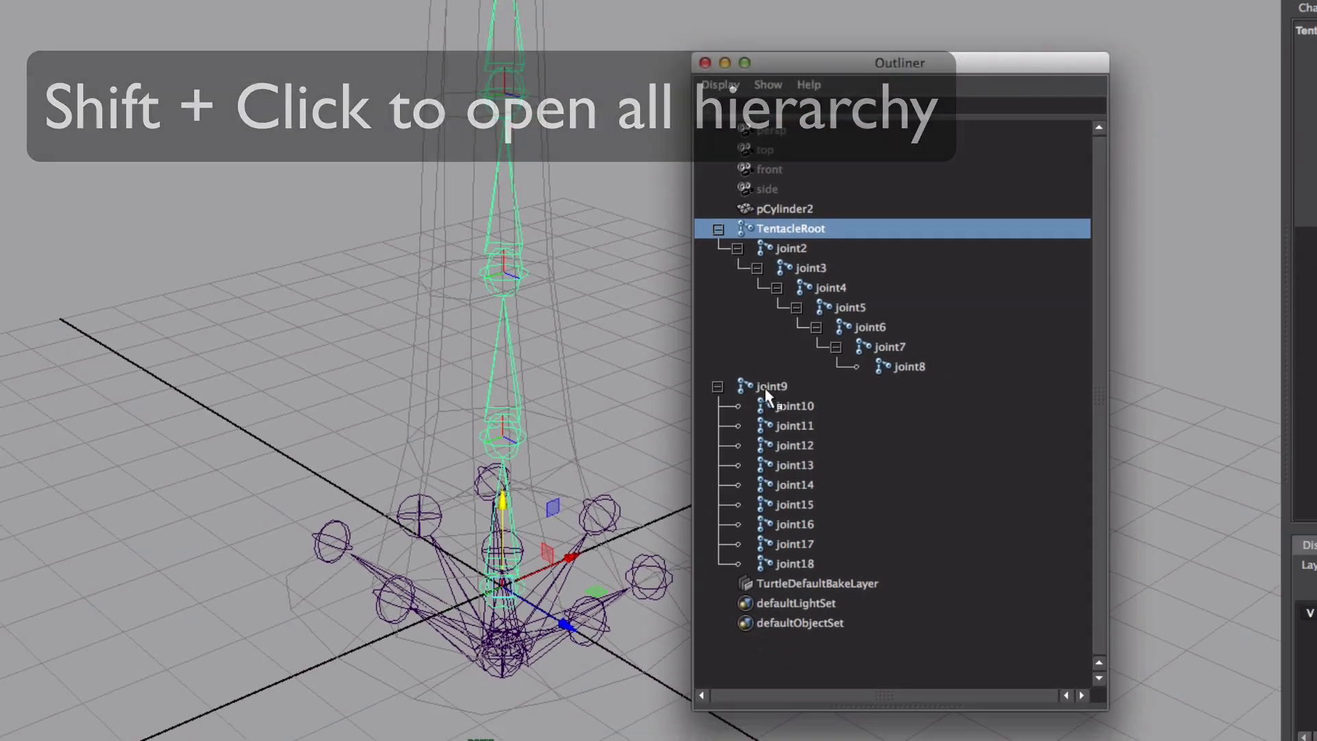
double_click(770, 387)
Step: Rename joint10, the first child of GroundRoot, as GrounLeft1
double_click(773, 405)
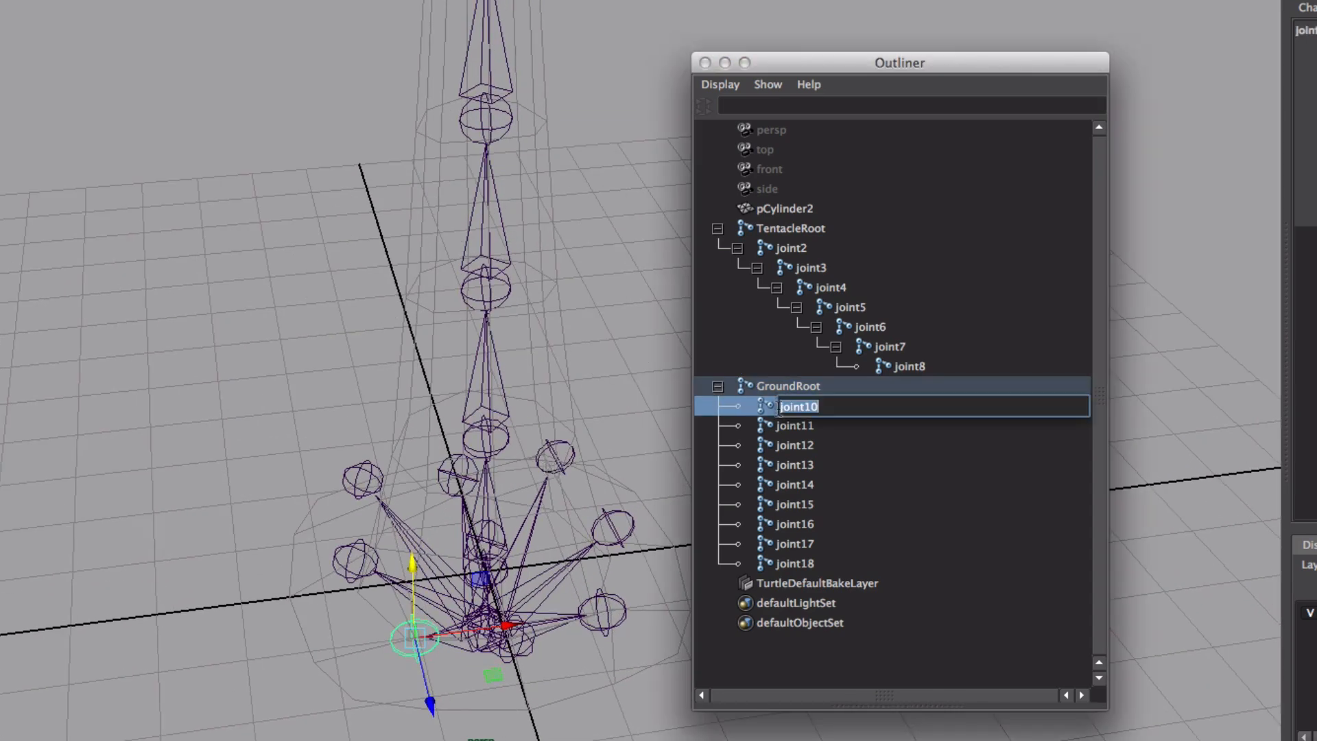
text(eft1)
key(Return)
Step: Rename joint11 under GroundRoot as GroundLeft3 and correct the misspelled GrounLeft1 to GroundLeft1
click(788, 426)
double_click(787, 427)
text(GroundLeft3)
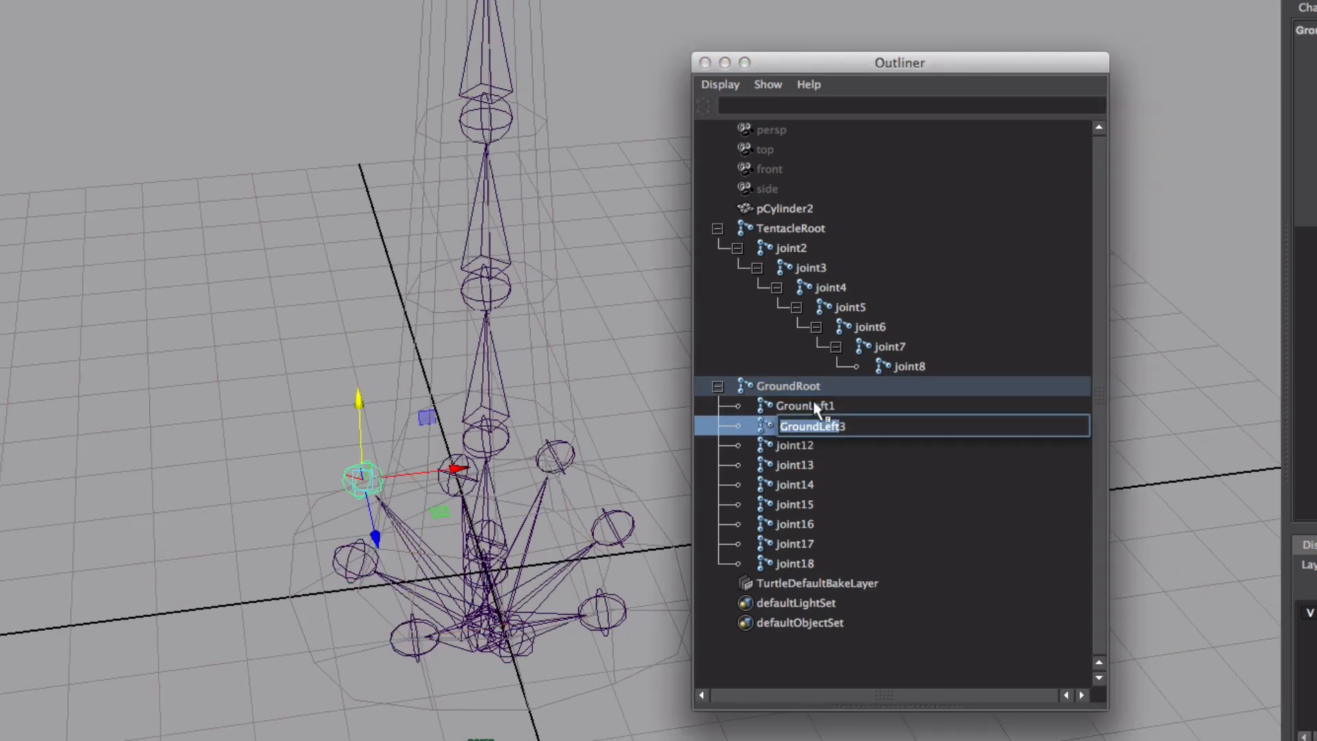
double_click(813, 406)
text(d)
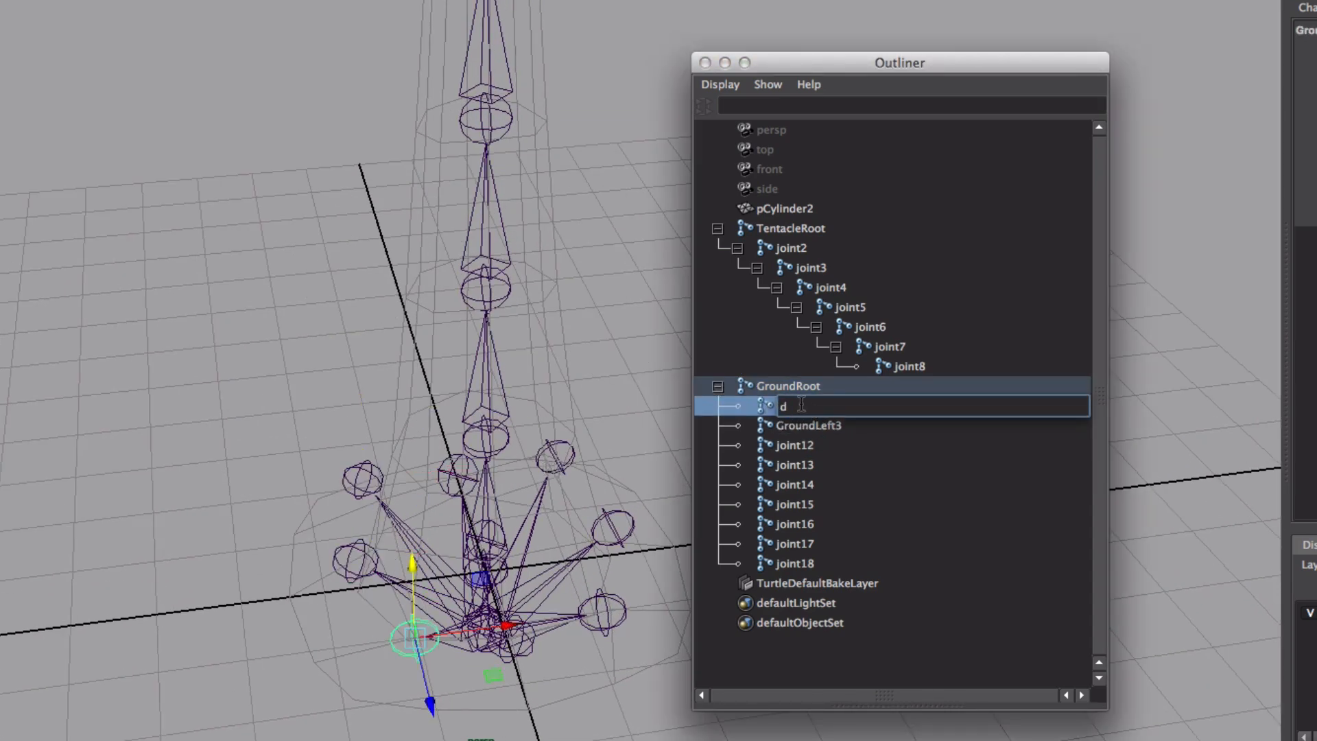
text(d)
key(Return)
Step: Rename joint12 as GroundLeft2 and joint13 as GroundCenter1
double_click(801, 442)
double_click(814, 466)
text(Ground)
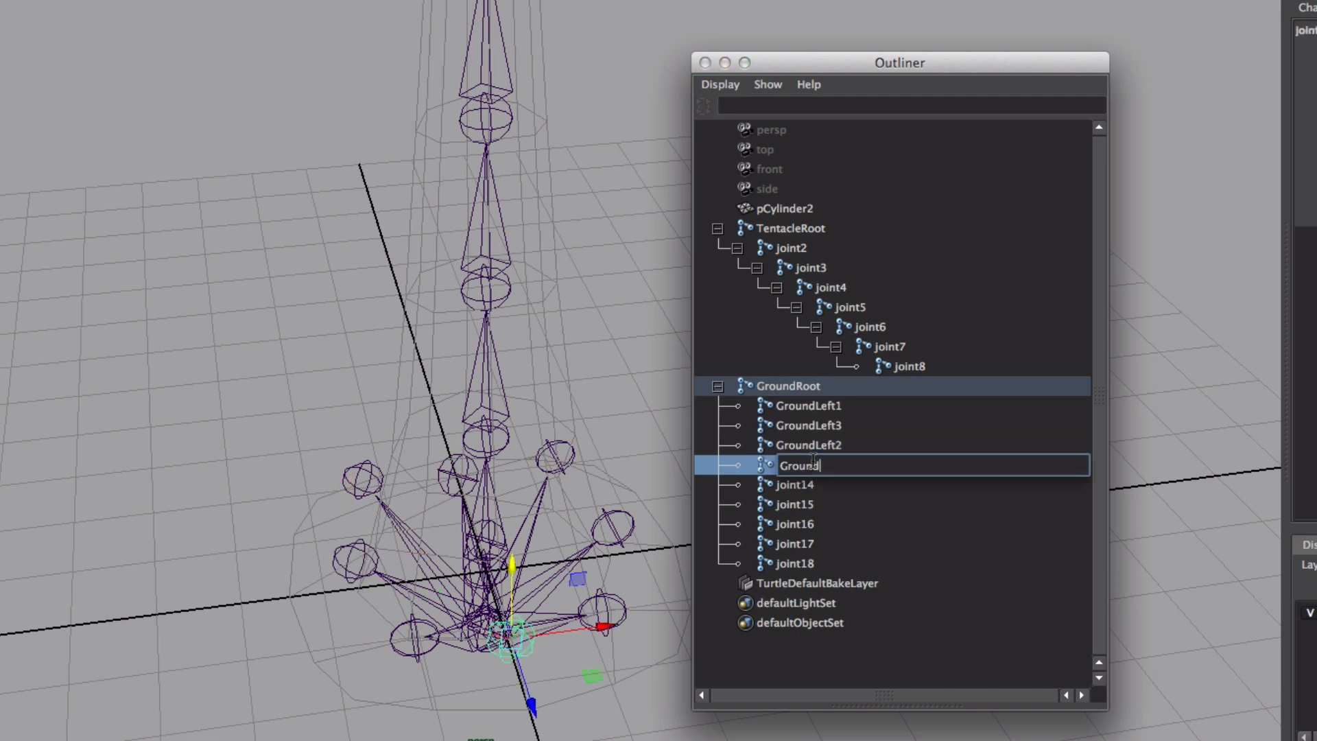
key(Return)
Step: Rename joint14, the rear centre ground joint, as GroundCenter3
double_click(796, 484)
text(GroundLeft)
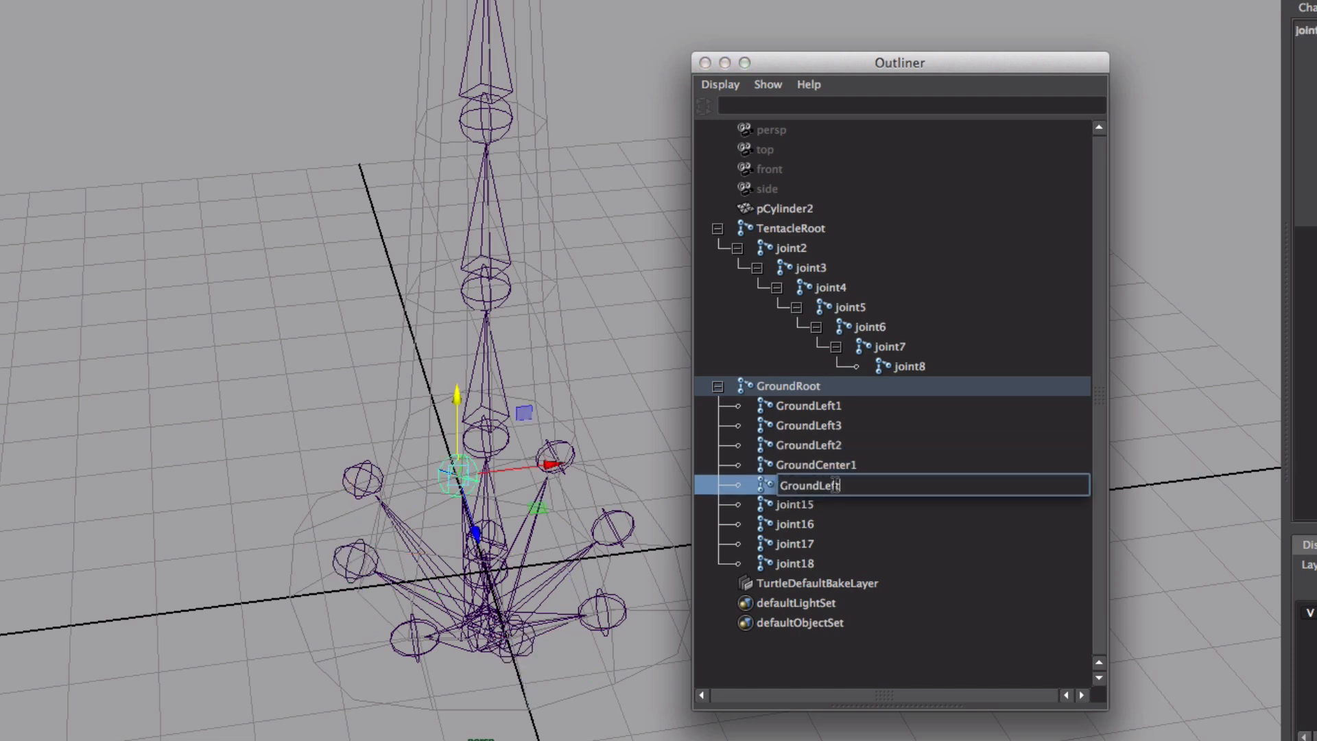
click(834, 407)
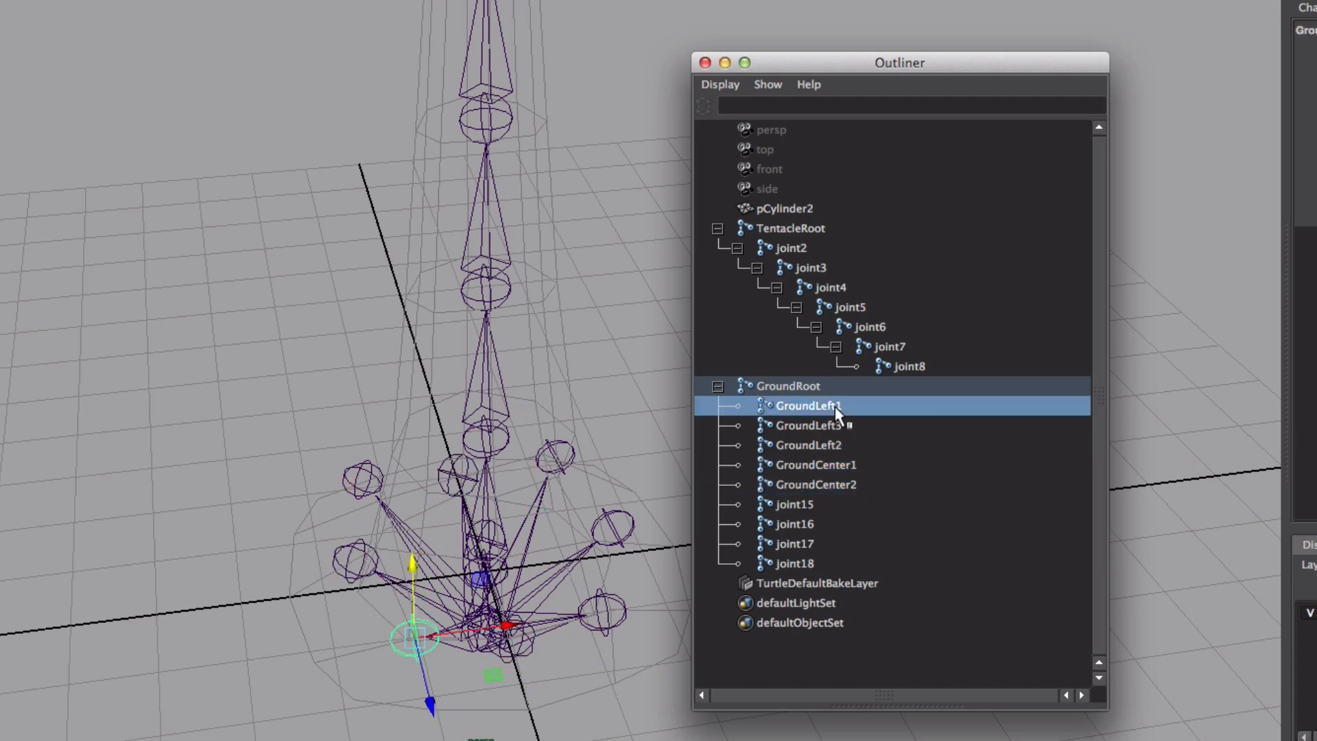
click(845, 466)
double_click(846, 484)
key(Right)
key(BackSpace)
text(3)
key(Return)
Step: Rename joint15, joint16 and joint17 as GroundRight3, GroundRight2 and GroundRight1
click(830, 506)
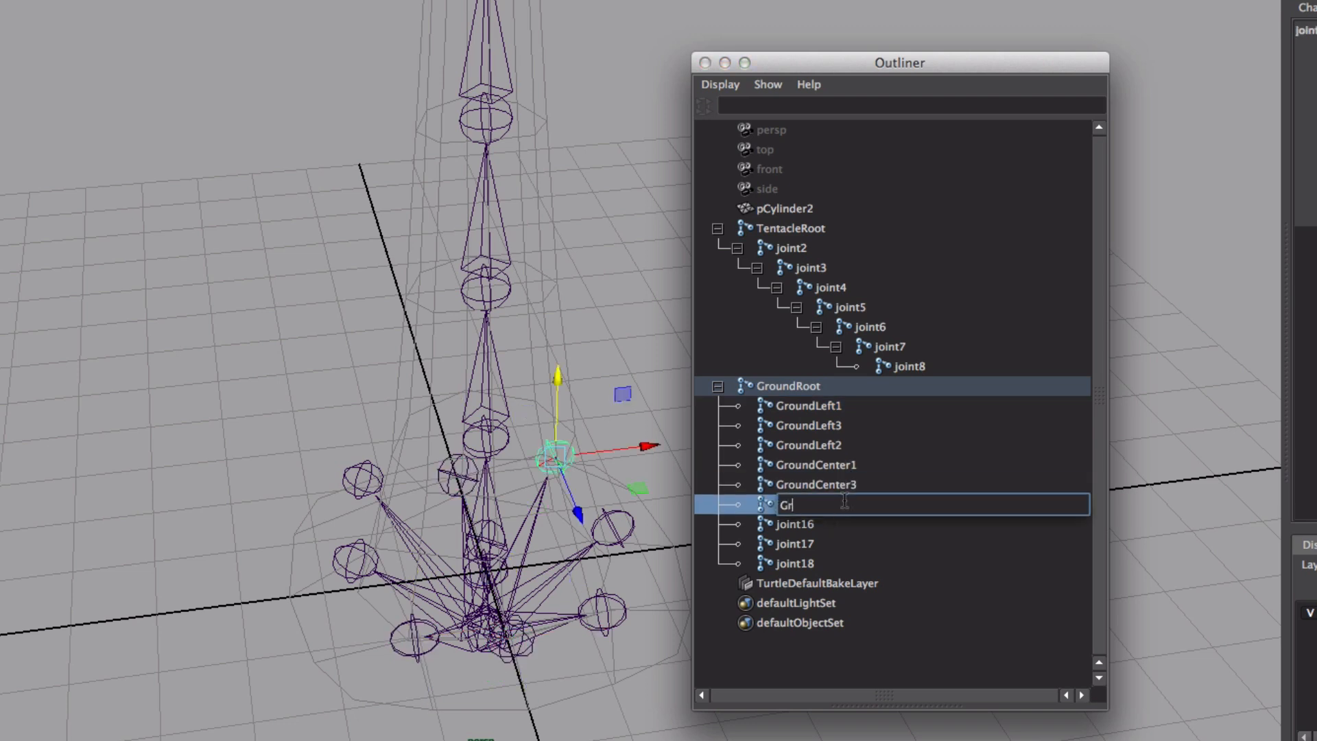
text(GroundRight3)
key(Return)
click(830, 522)
text(GroundRight2)
key(Return)
double_click(811, 544)
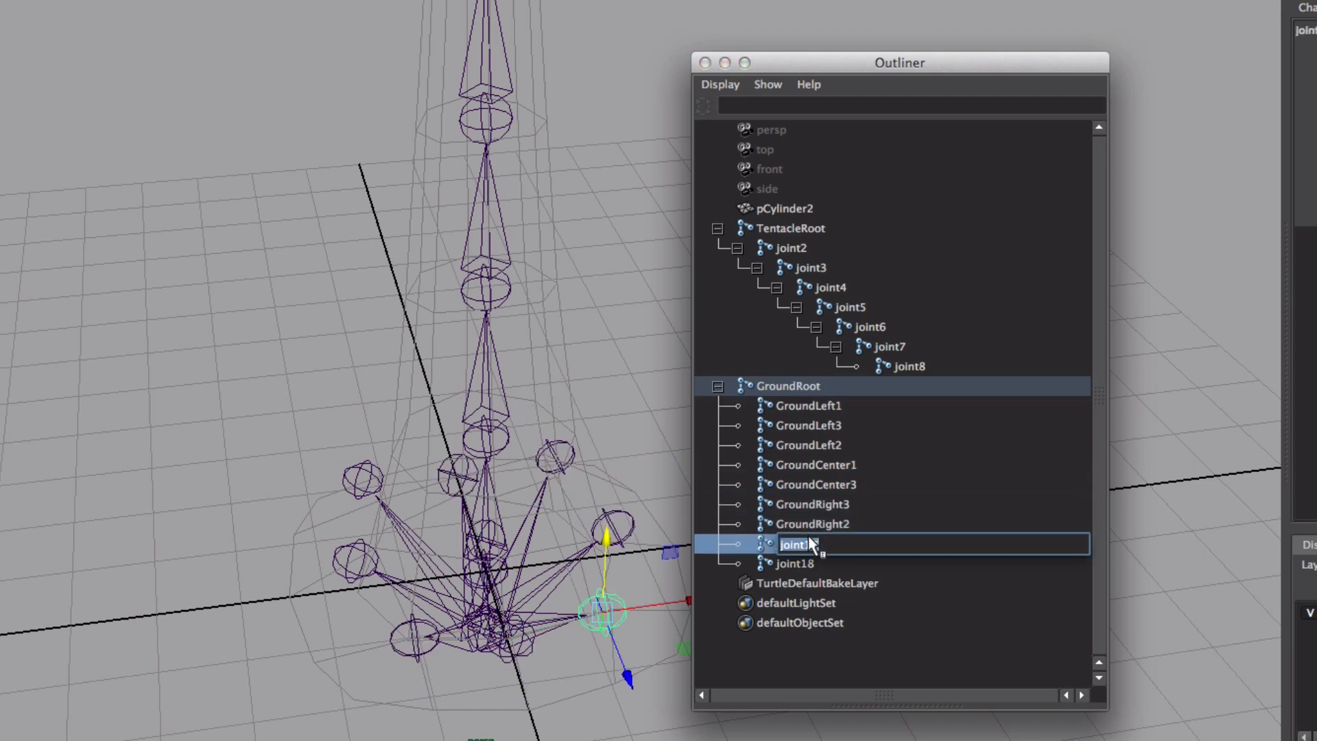
text(GroundRight1)
key(Return)
Step: Rename joint18 as GroundCenter2 and reorder the GroundLeft and GroundCenter joints numerically under GroundRoot
double_click(811, 561)
text(GroundCenter2)
key(Return)
middle_drag(812, 561, 808, 456)
click(826, 422)
Step: Rename joint2, joint3 and joint4 of the tentacle chain as Tentacle1, Tentacle2 and Tentacle3
double_click(796, 248)
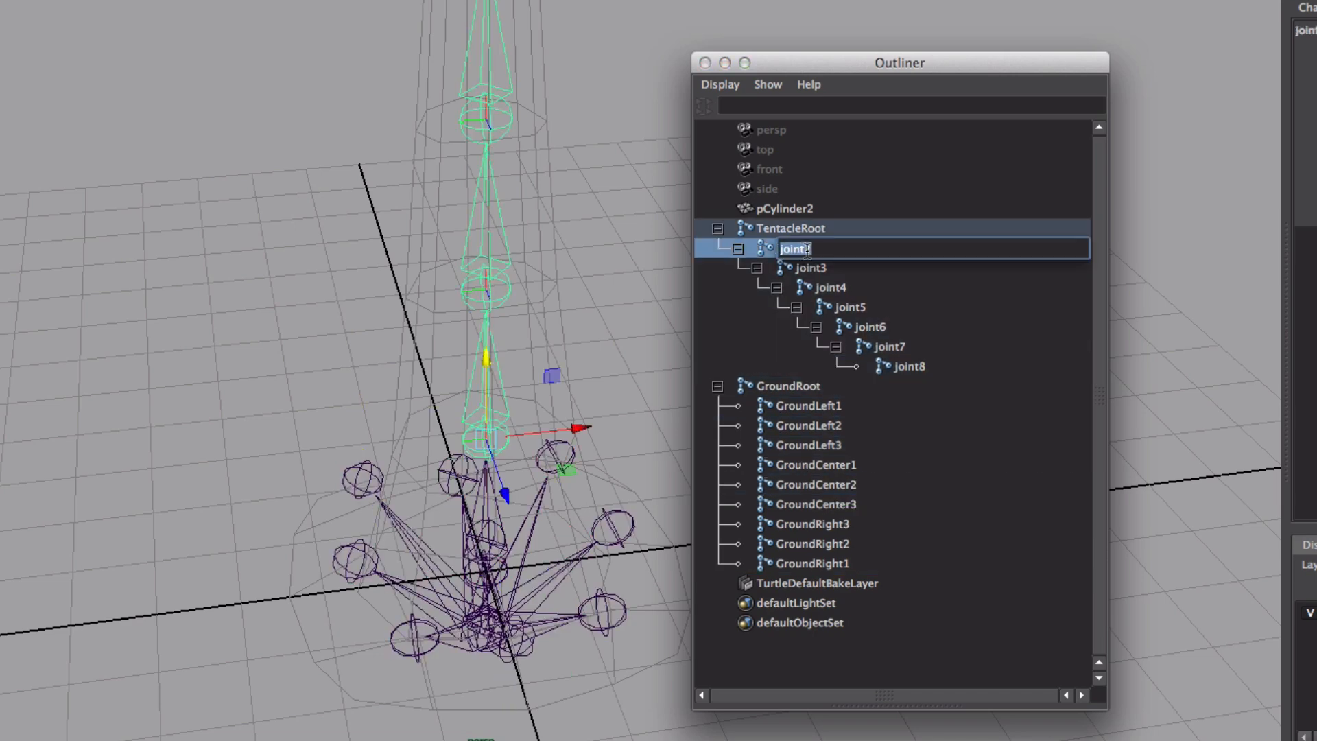
double_click(807, 251)
double_click(818, 270)
text(Tentacle2)
double_click(844, 290)
text(Tentacle3)
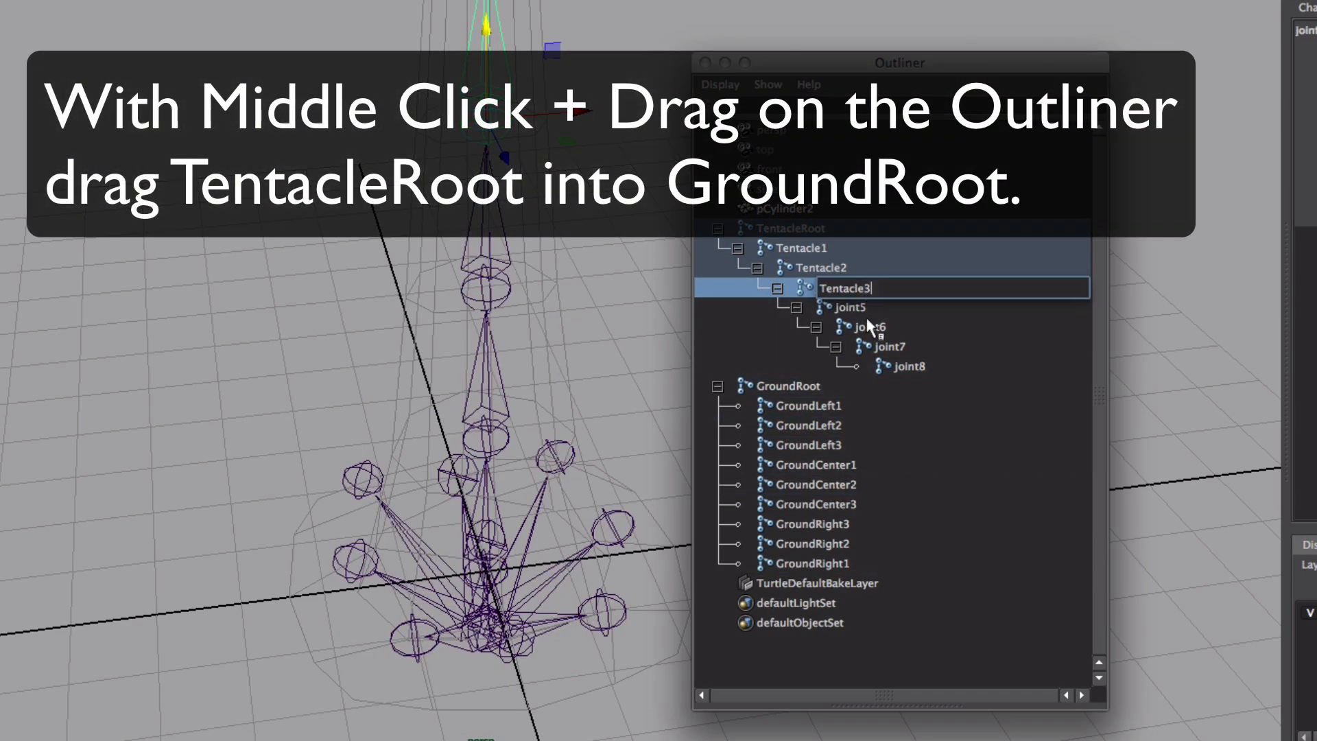
Step: Rename the remaining tentacle joints, joint5 to joint8, as Tentacle4, Tentacle5, Tentacle6 and Tentacle7
double_click(862, 310)
text(Tentacle1)
drag(893, 315, 925, 351)
text(4)
double_click(877, 329)
text(Tentacle1)
text(5)
double_click(897, 348)
text(Tentacle1)
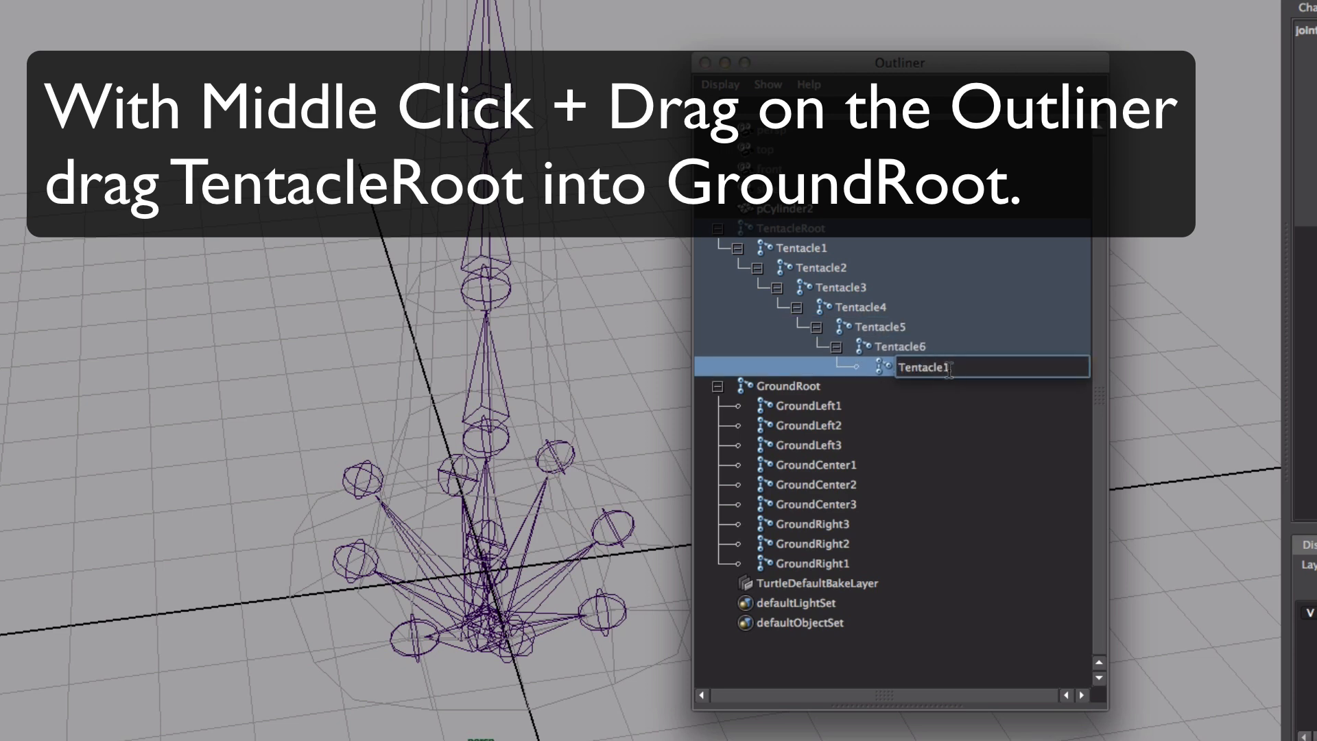
Step: Parent TentacleRoot under GroundRoot and expand its full joint chain
middle_drag(832, 230, 799, 385)
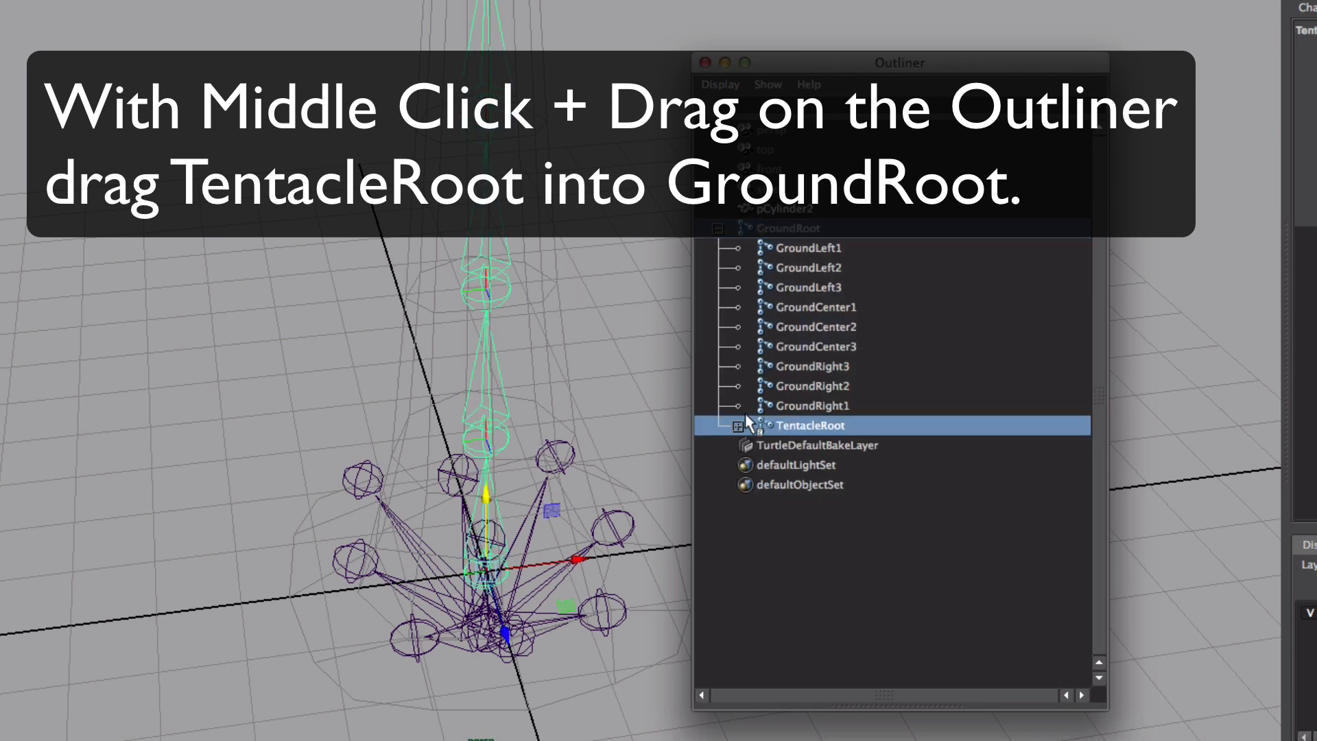
click(738, 426)
Step: Select all joints from GroundRoot through Tentacle6, leaving out Tentacle7, and add the textured pCylinder2 mesh to the selection
click(809, 229)
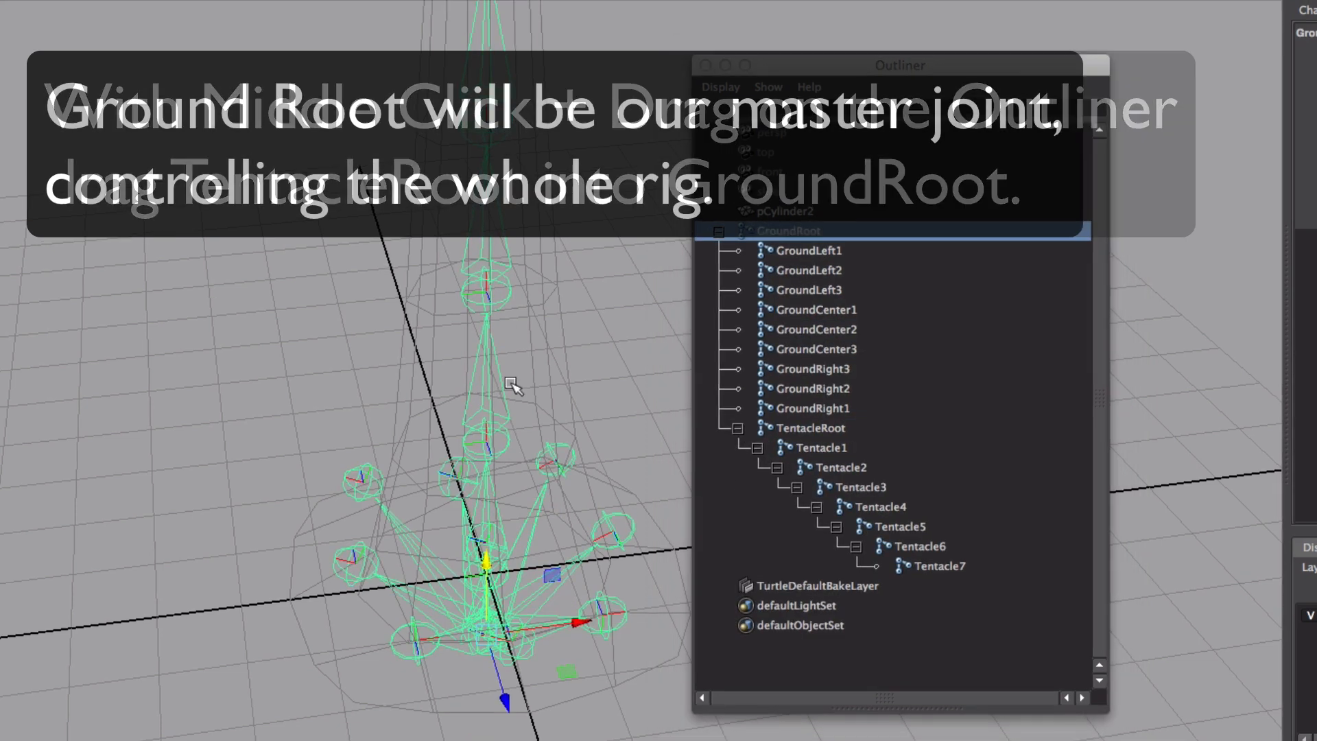
alt+drag(512, 385, 542, 322)
alt+right_drag(542, 323, 306, 291)
alt+middle_drag(529, 426, 524, 546)
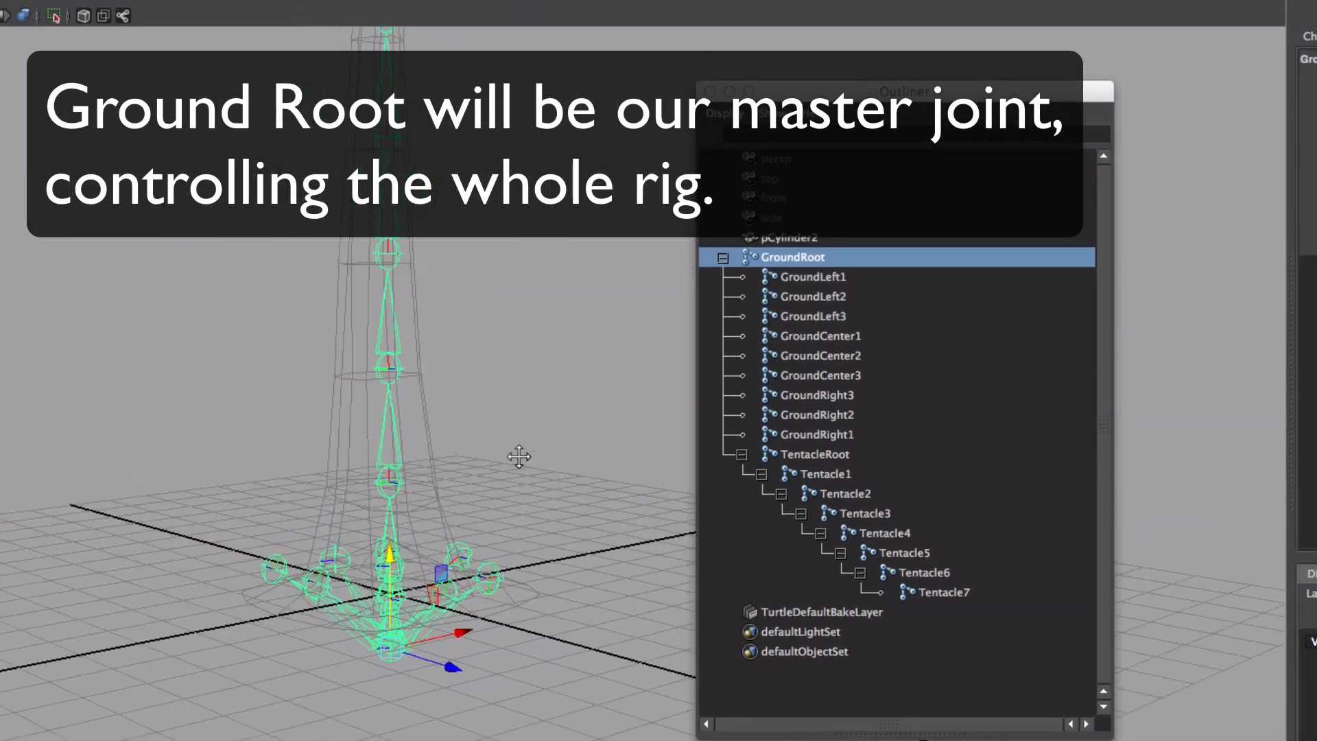
alt+right_drag(622, 513, 473, 488)
alt+middle_drag(453, 515, 340, 534)
key(w)
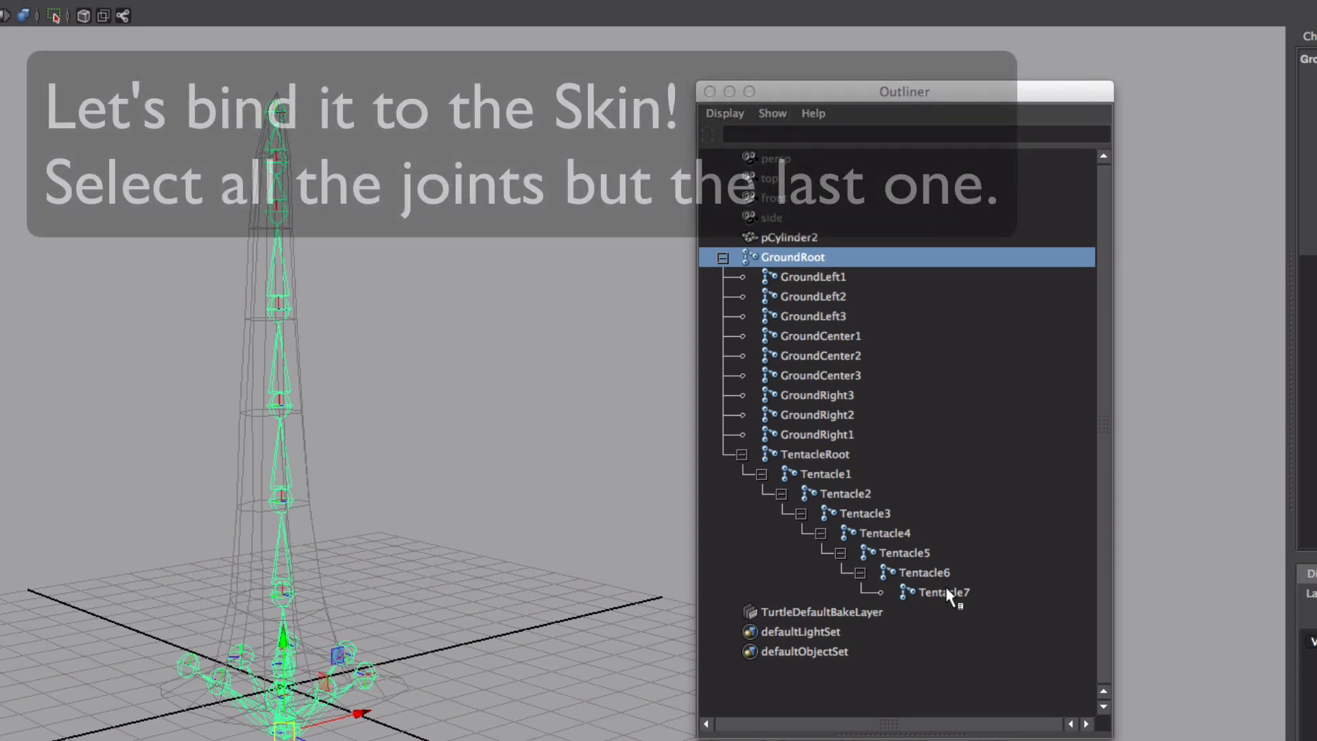
shift+click(961, 596)
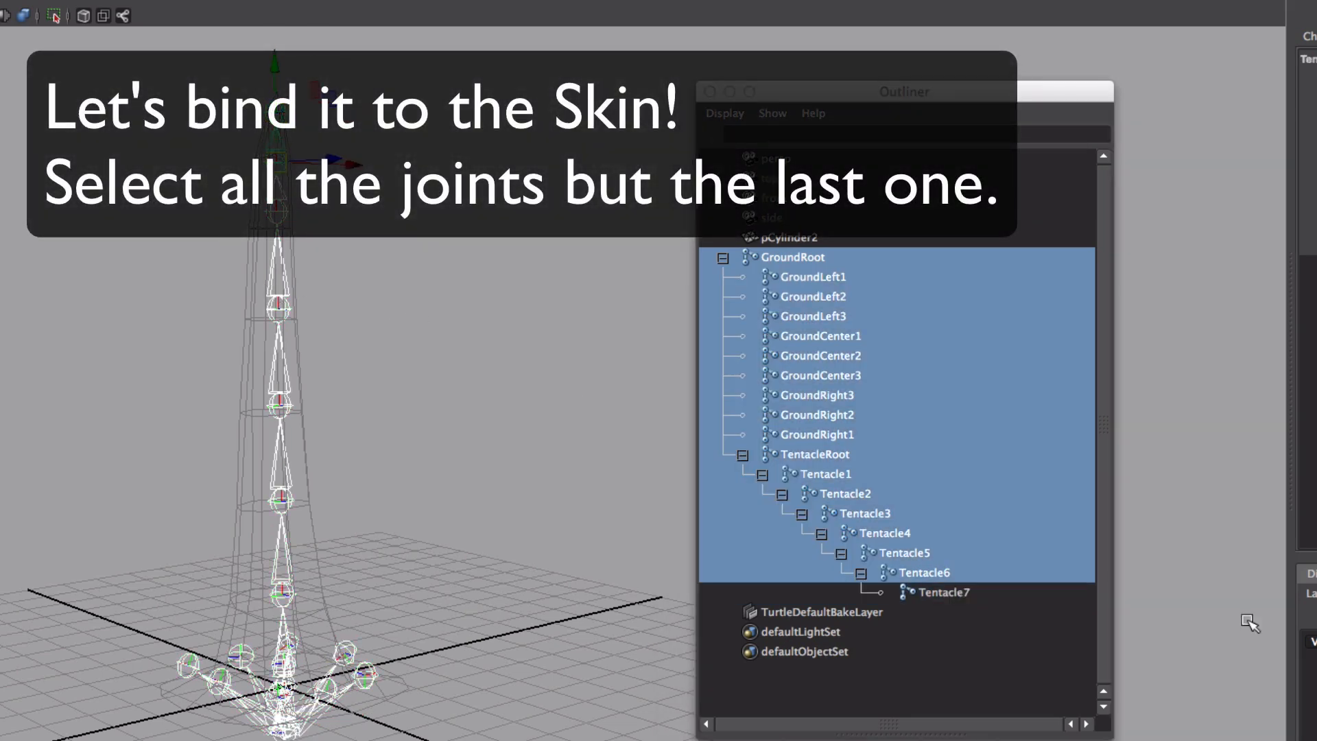
key(6)
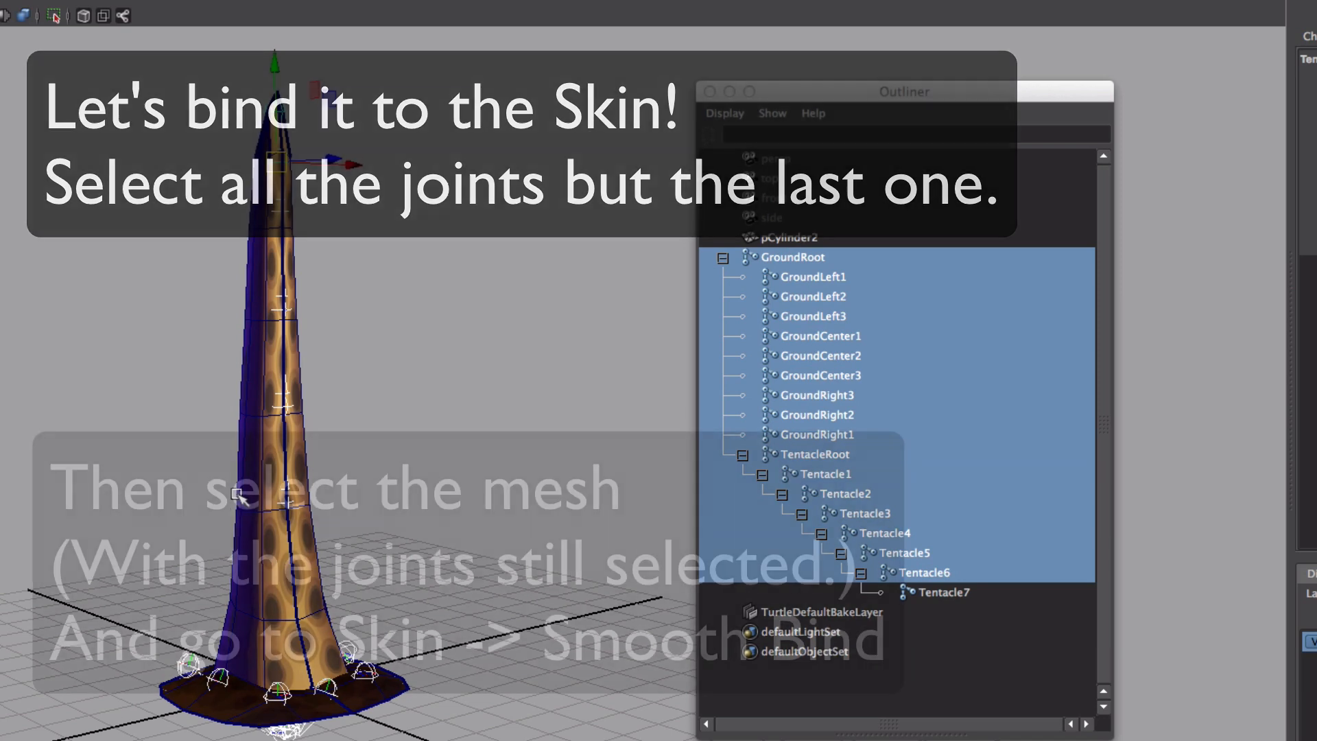
shift+click(241, 501)
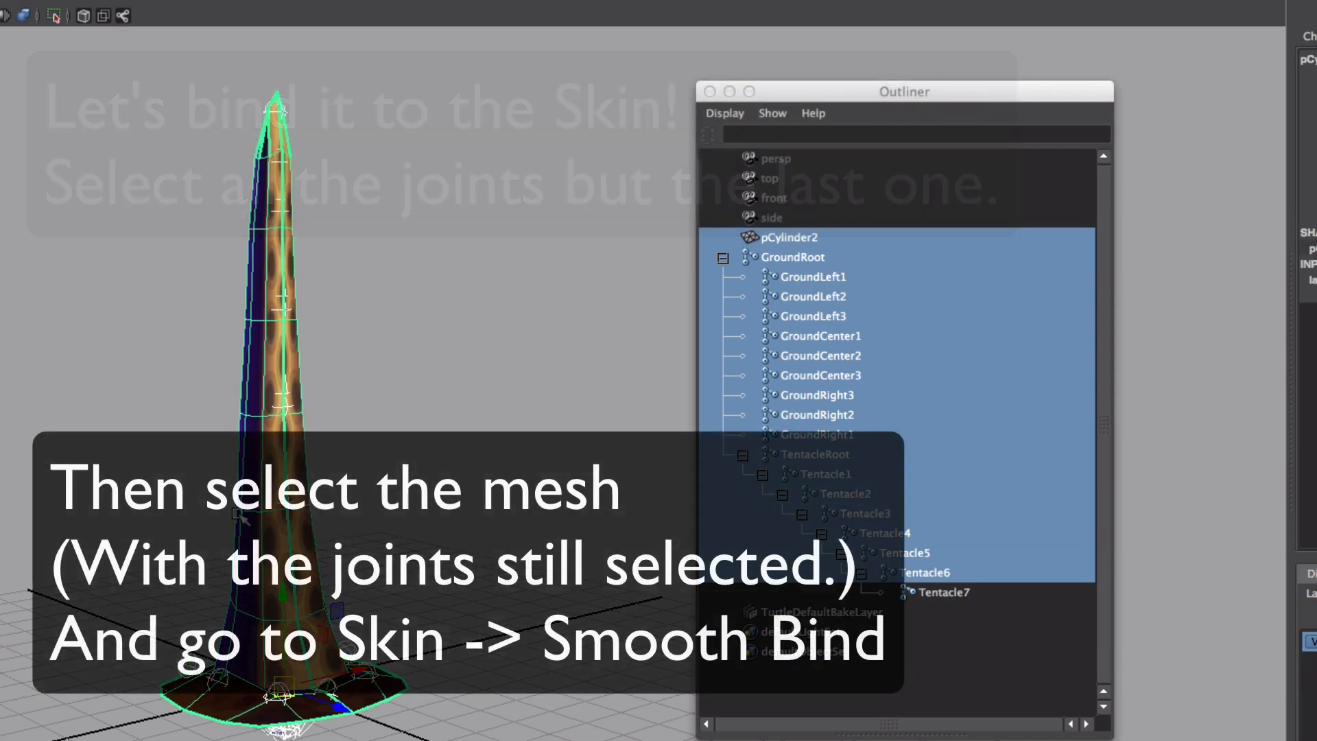
Step: Open the Smooth Bind options and reset them to their default settings
click(647, 11)
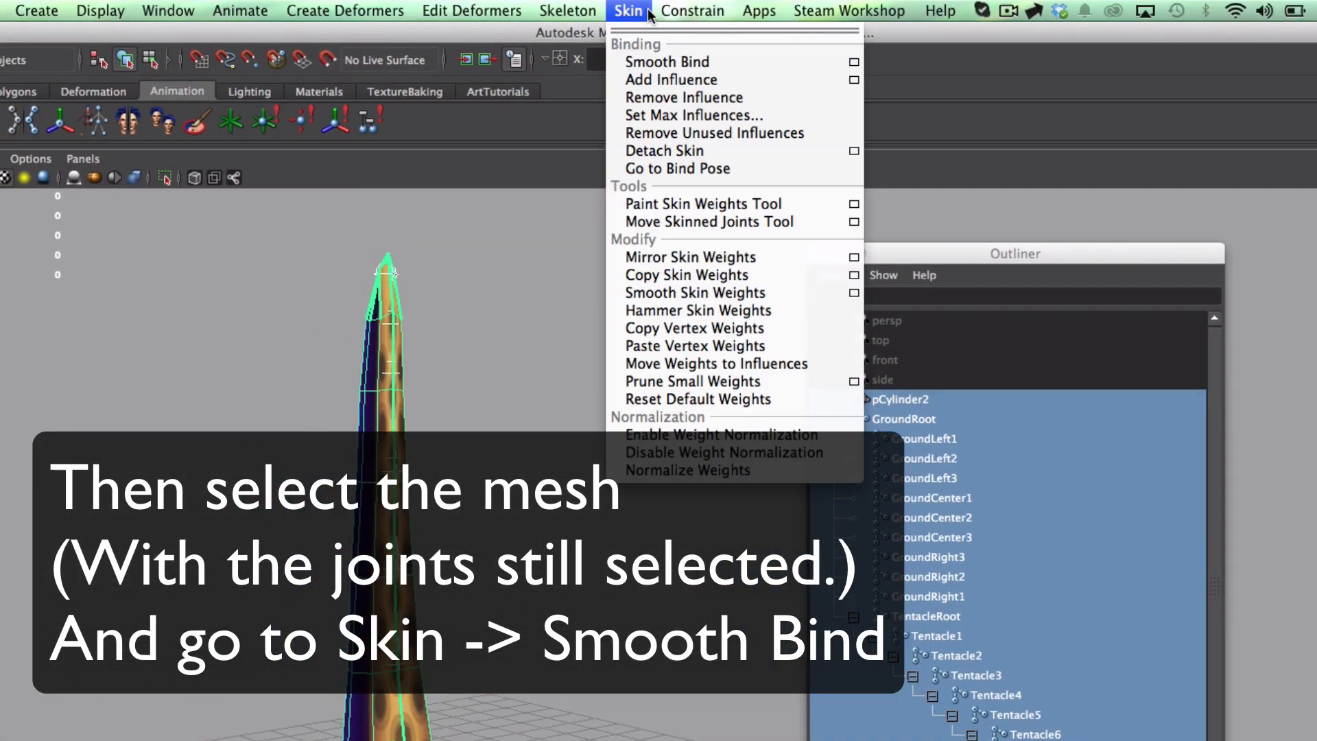
click(854, 63)
drag(1069, 273, 731, 318)
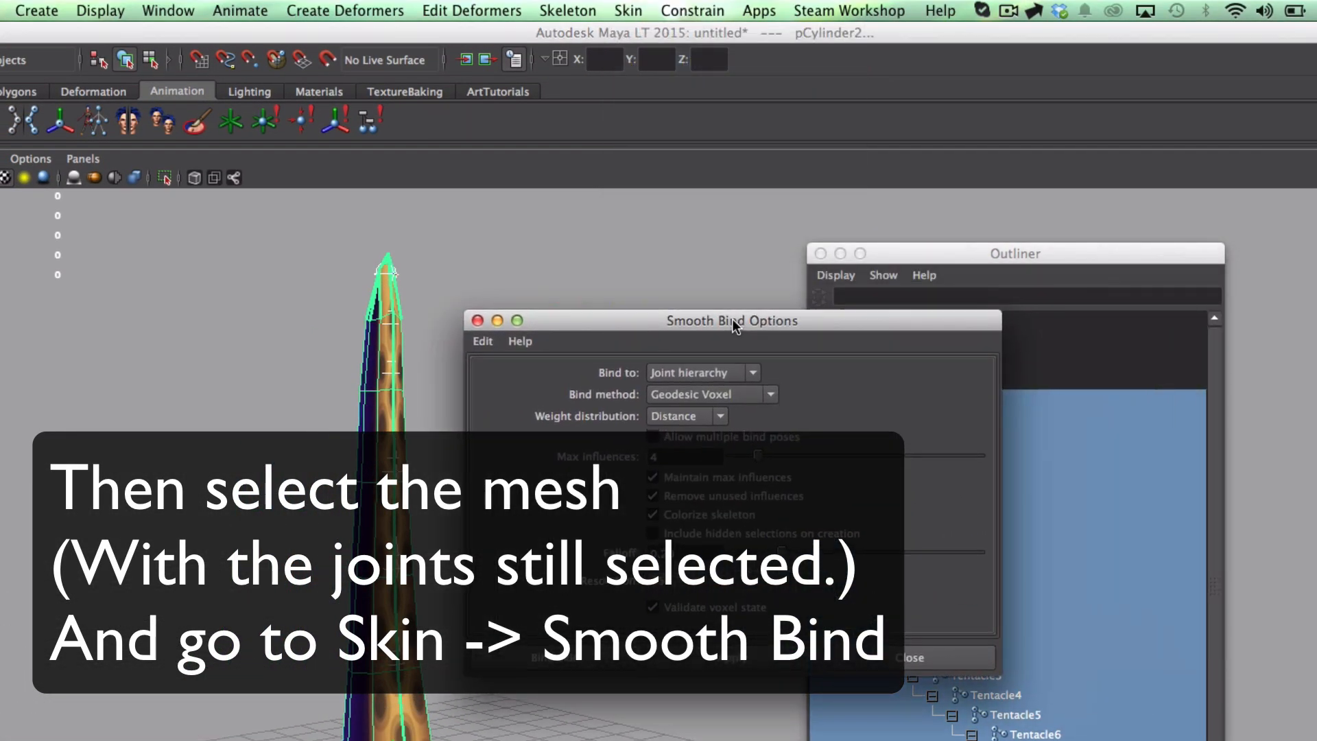
click(767, 397)
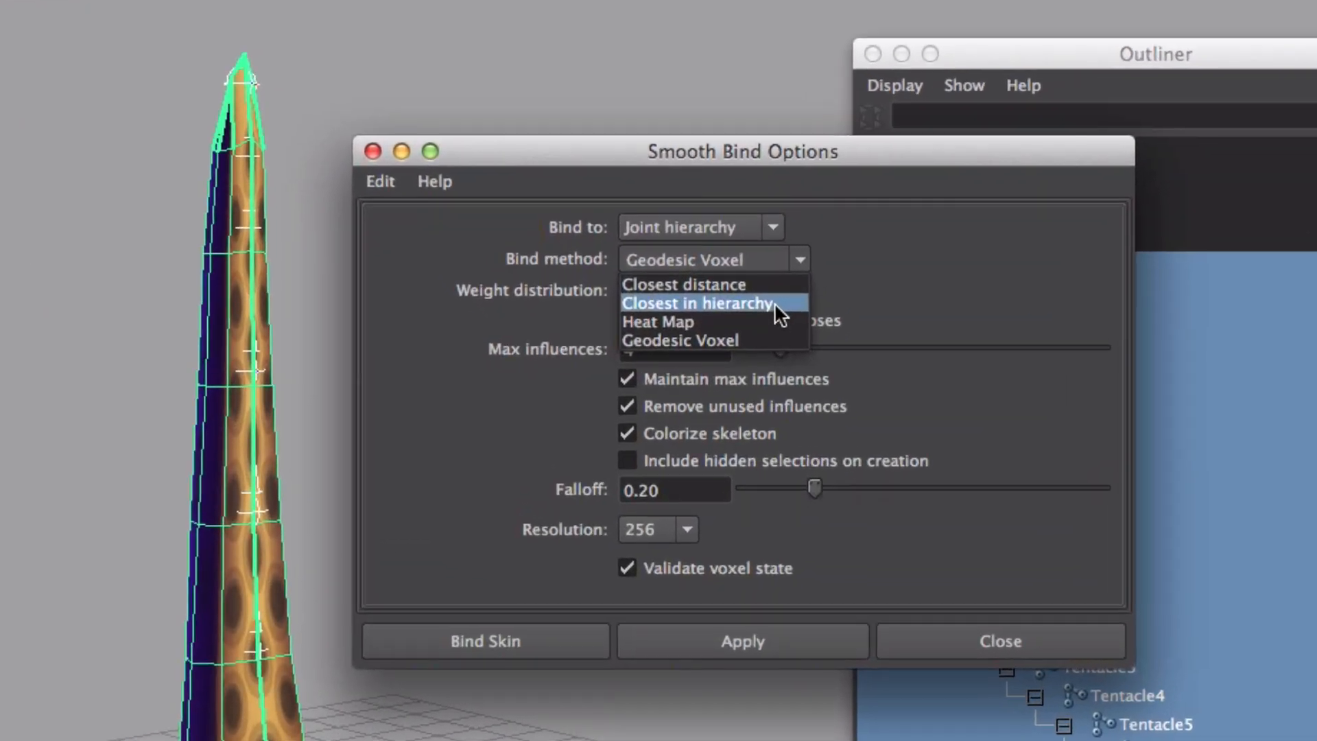
click(773, 287)
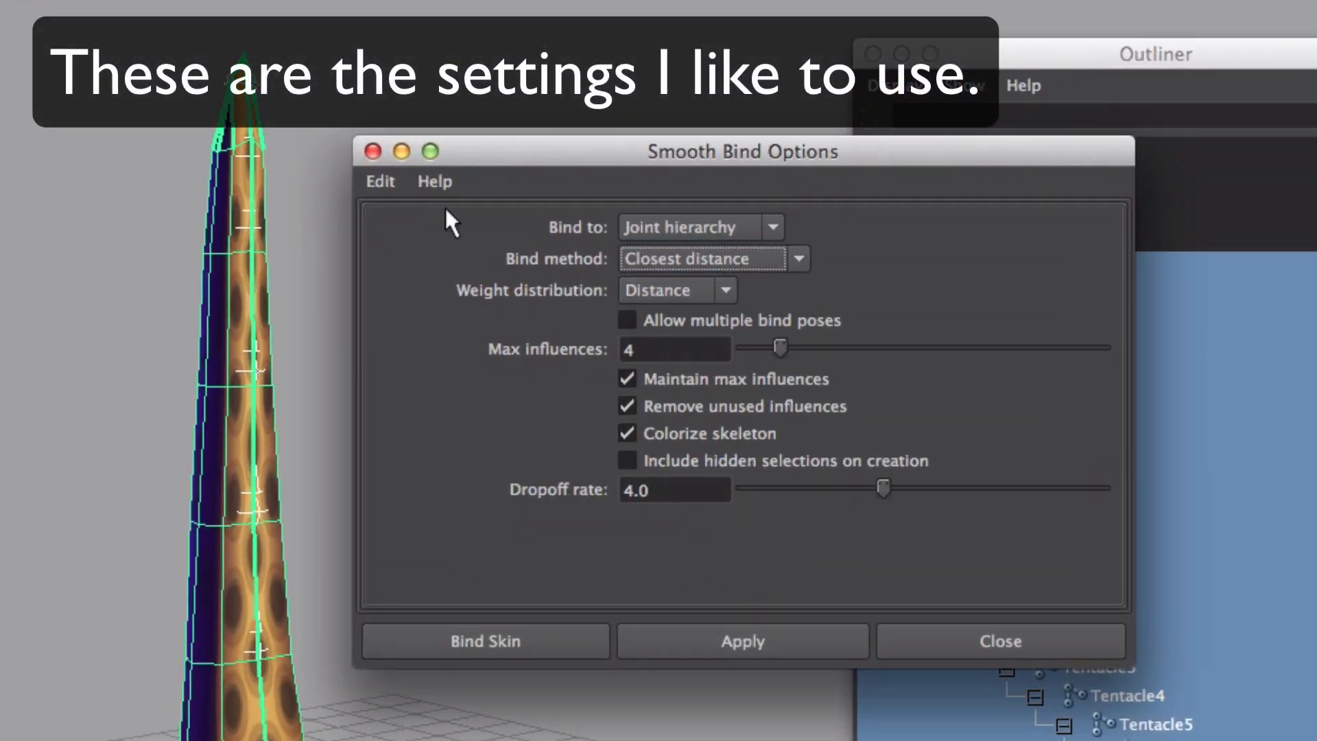
click(382, 182)
click(473, 235)
Step: Bind the mesh to the joints with the Closest distance bind method and Distance weight distribution
click(725, 258)
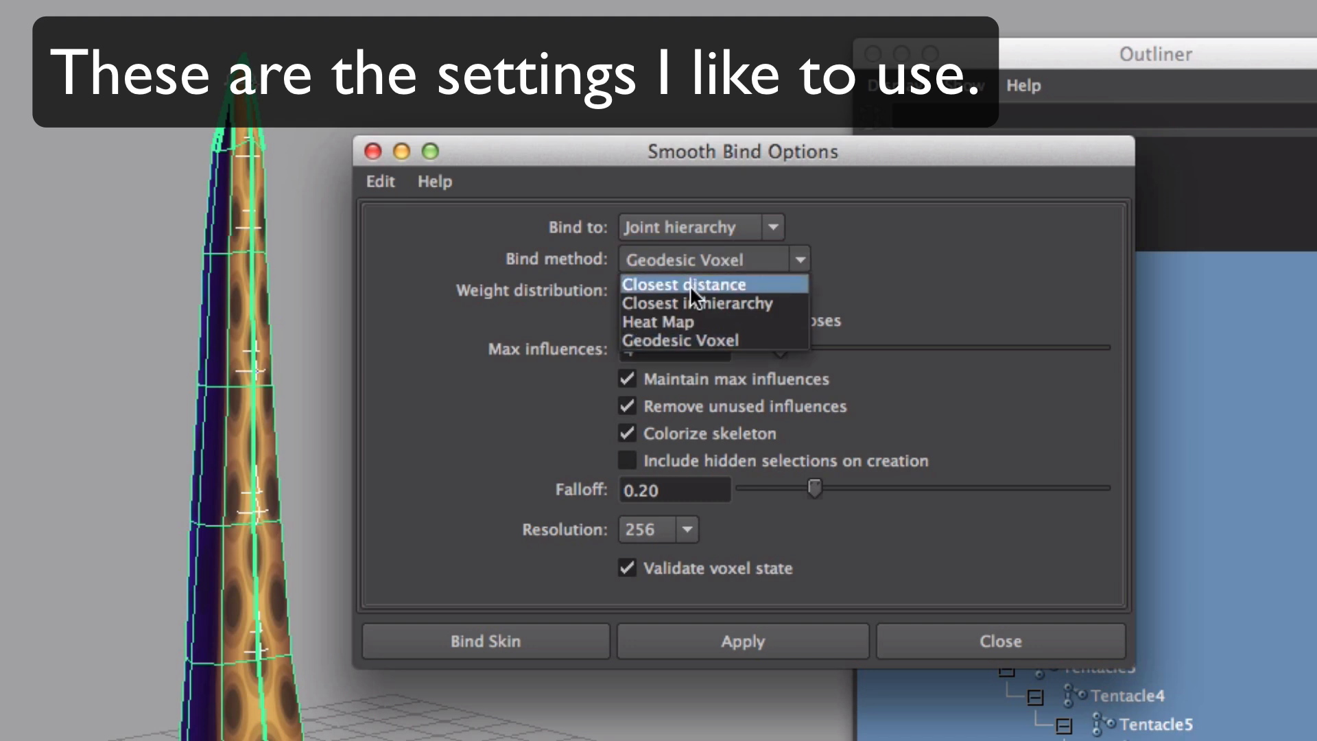
click(690, 283)
click(687, 293)
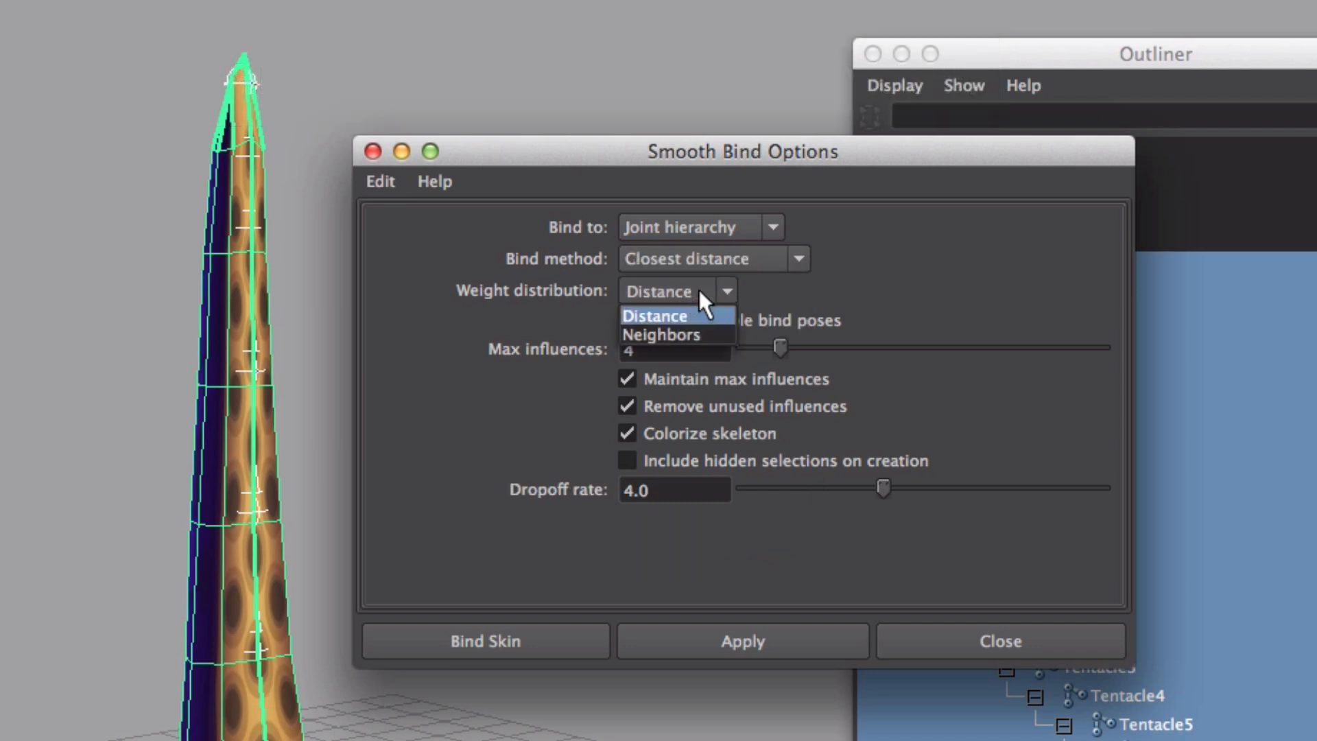
click(679, 311)
click(590, 626)
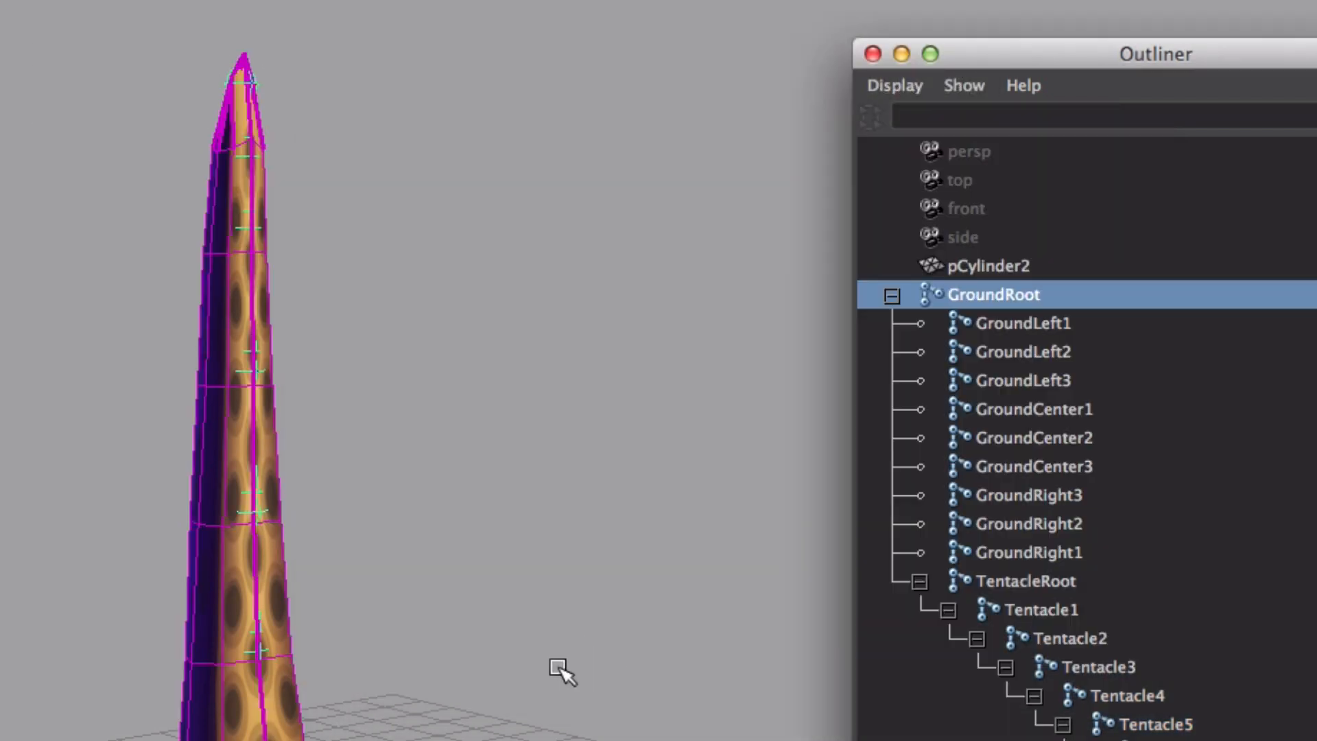
Step: Test the skin by rotating joints Tentacle1 through Tentacle7 together to bend the tentacle, and undo the bend
alt+drag(565, 682, 384, 679)
alt+middle_drag(382, 678, 485, 635)
alt+right_drag(484, 634, 558, 611)
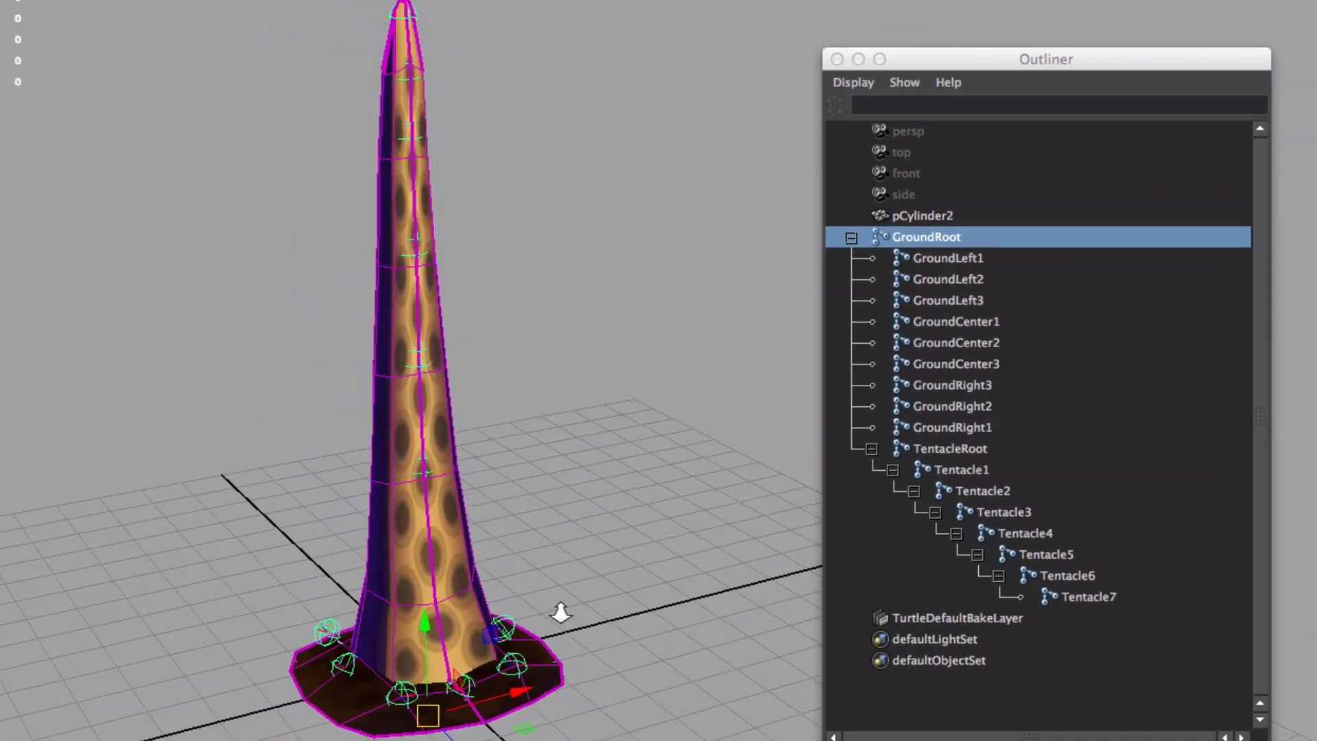
alt+middle_drag(526, 608, 541, 623)
click(983, 471)
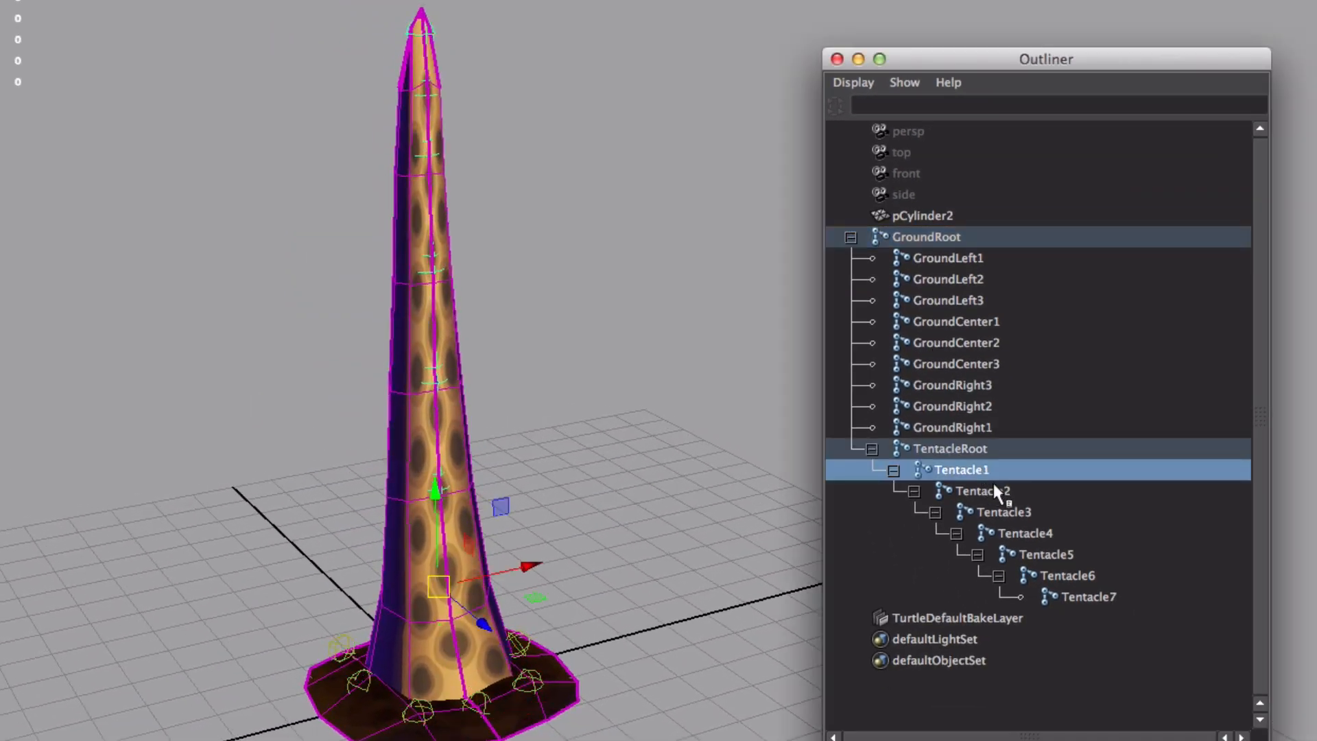
shift+click(1081, 597)
key(e)
drag(401, 78, 580, 234)
alt+middle_drag(580, 233, 336, 247)
drag(710, 381, 622, 277)
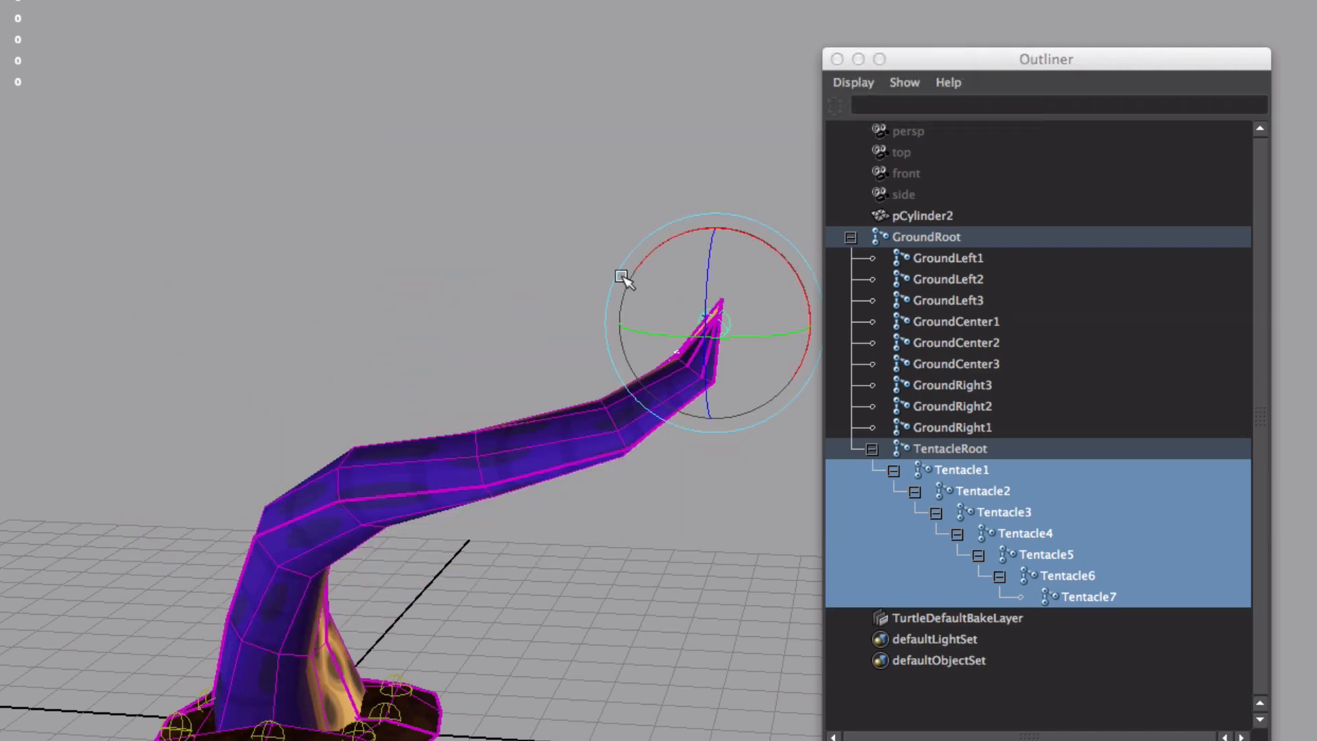
drag(744, 247, 682, 328)
key(super+z)
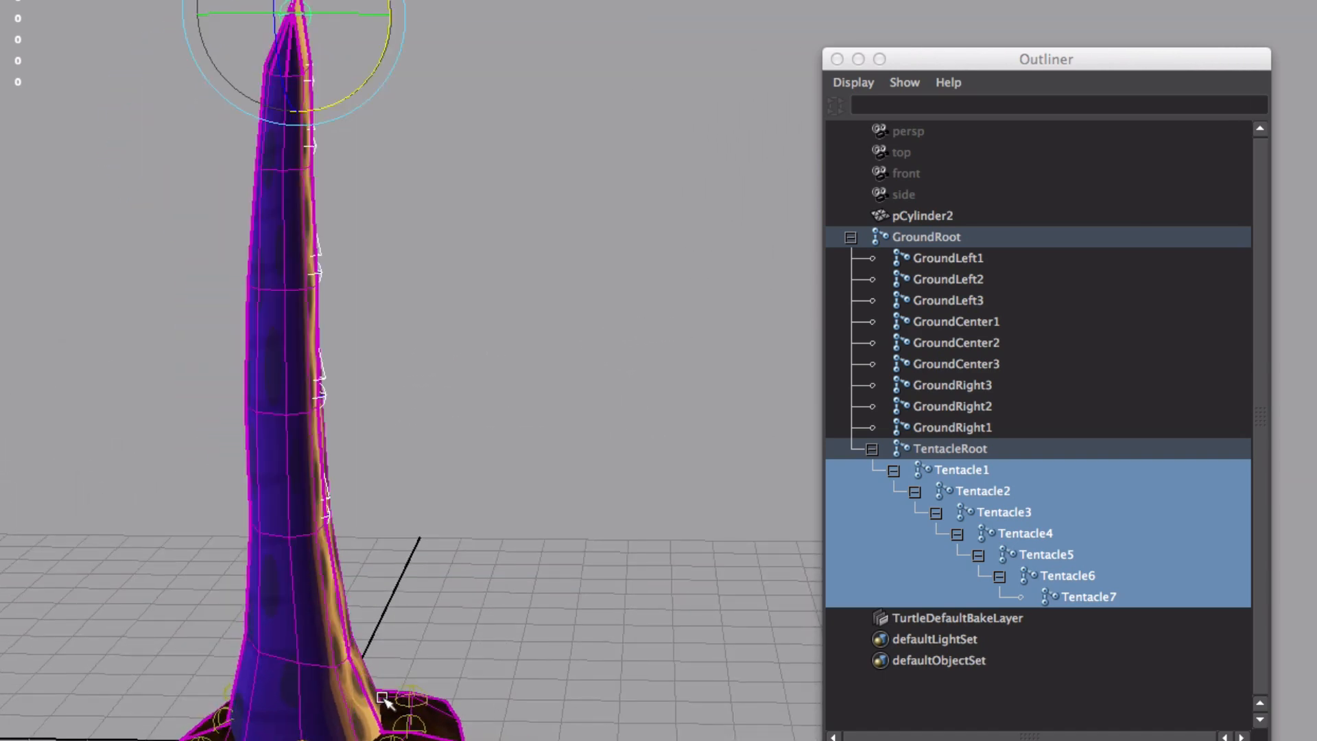
Step: Test the ground deformation by moving GroundCenter1 and a neighbouring ground joint
alt+middle_drag(382, 698, 318, 508)
alt+drag(318, 509, 247, 524)
alt+middle_drag(247, 524, 329, 544)
alt+right_drag(329, 544, 378, 632)
click(390, 561)
drag(391, 562, 492, 550)
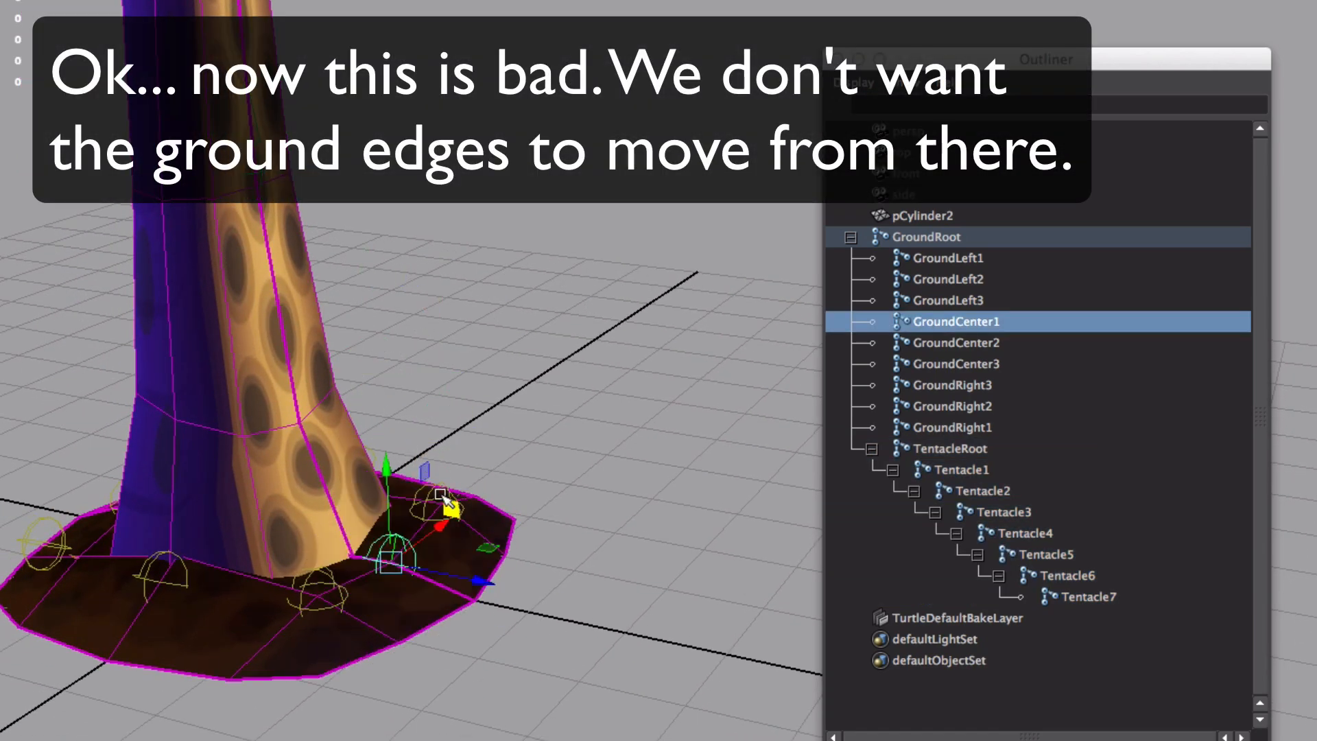
click(430, 488)
drag(482, 427, 471, 558)
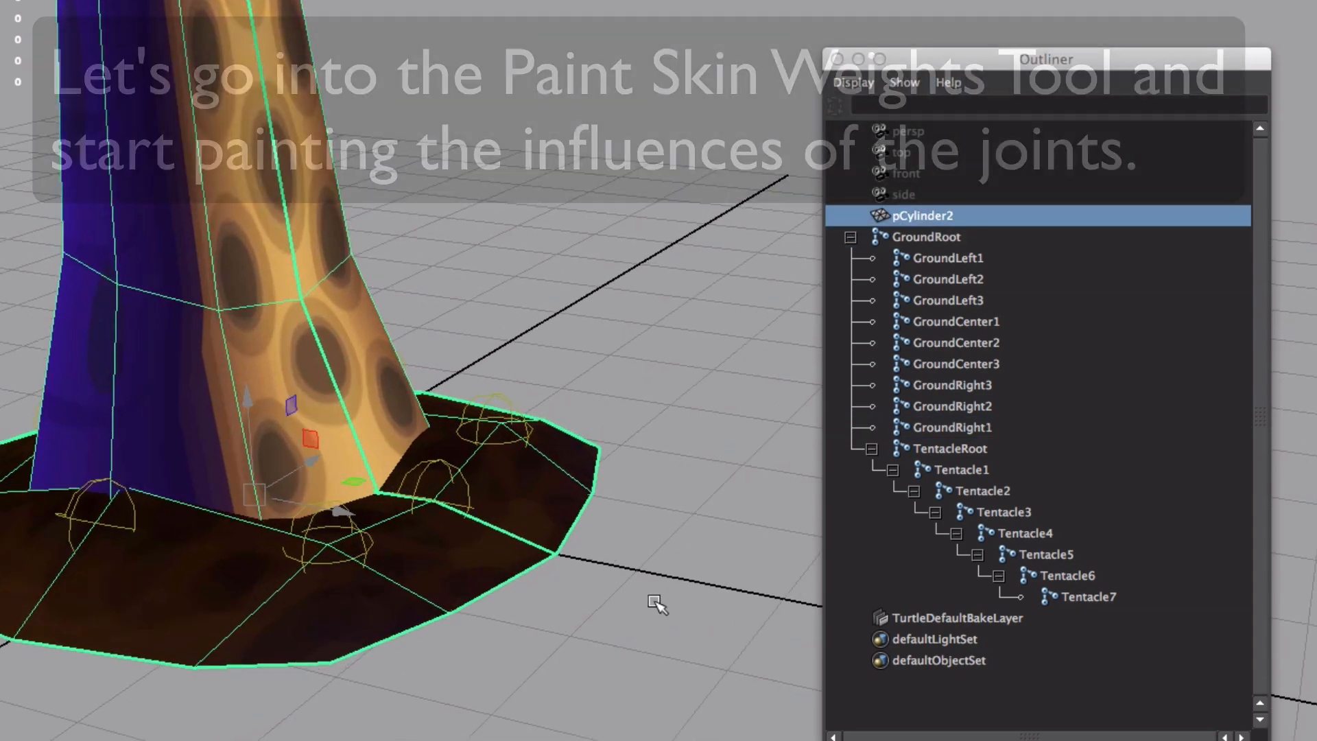
Step: Select the outer border edges of the mesh's ground base and convert them to vertices
right_drag(528, 493, 541, 430)
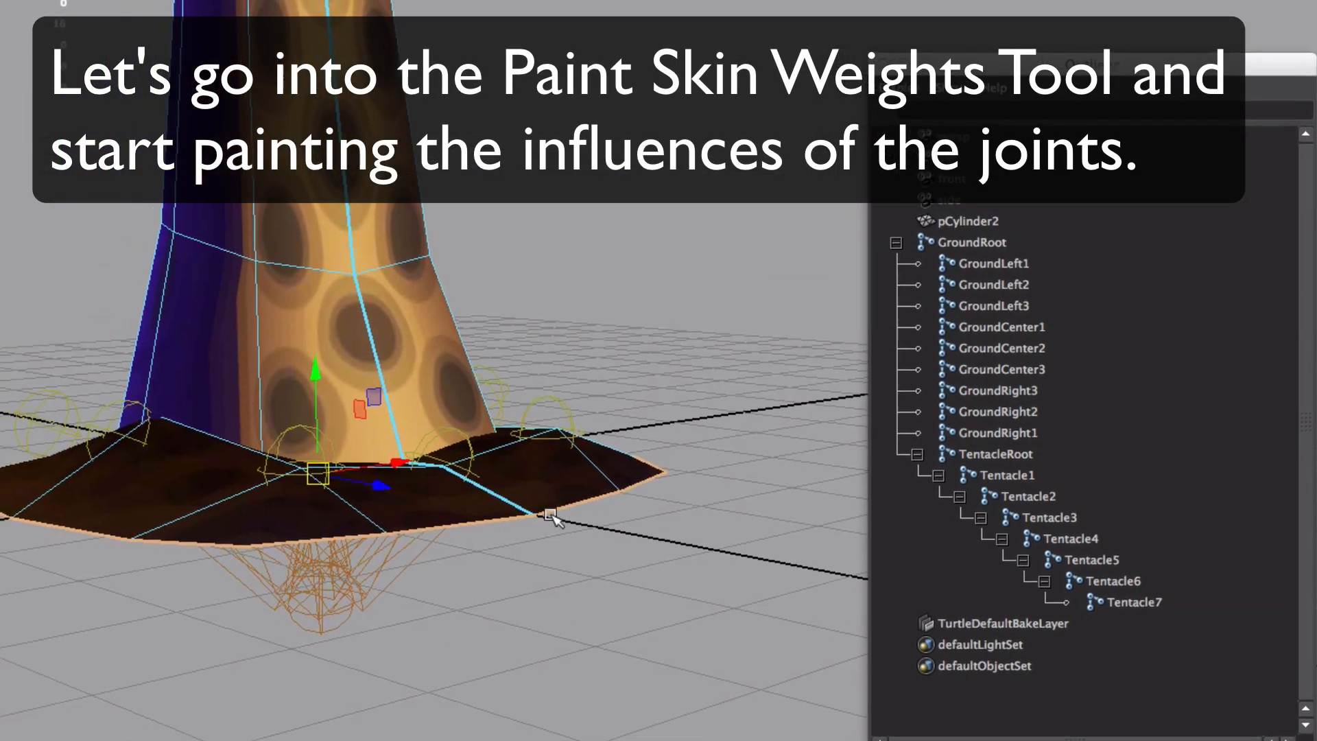
ctrl+right_drag(604, 522, 554, 520)
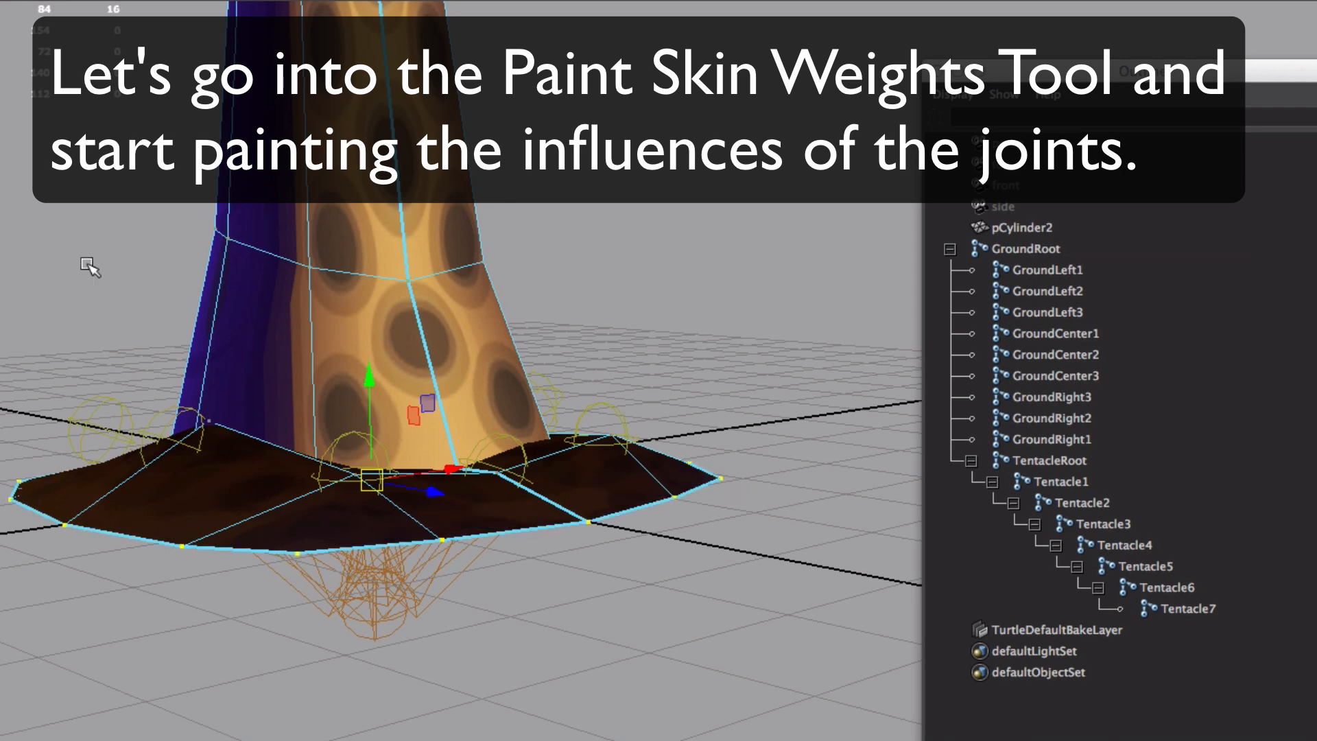
Step: Select all faces of the ground base, convert them to vertices, and activate the Paint Skin Weights Tool
right_click(617, 470)
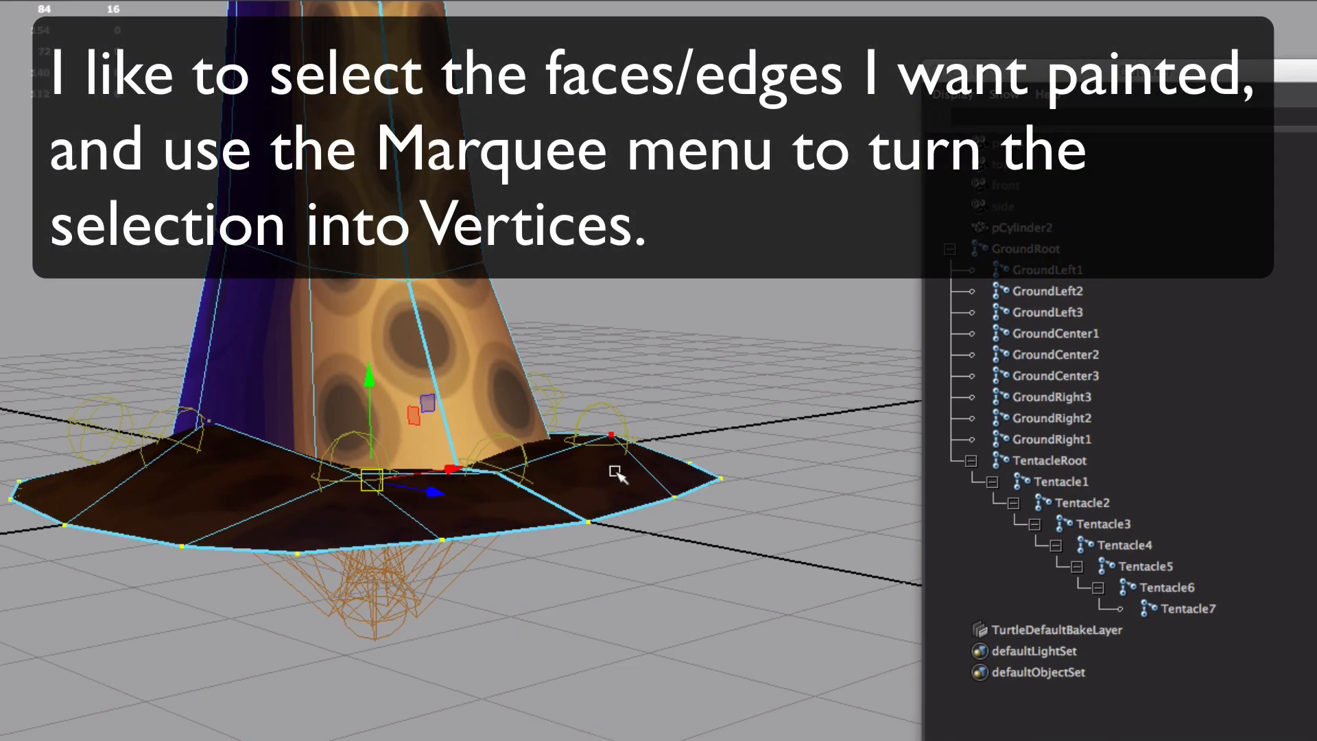
right_click(616, 472)
right_drag(664, 458, 666, 508)
double_click(672, 480)
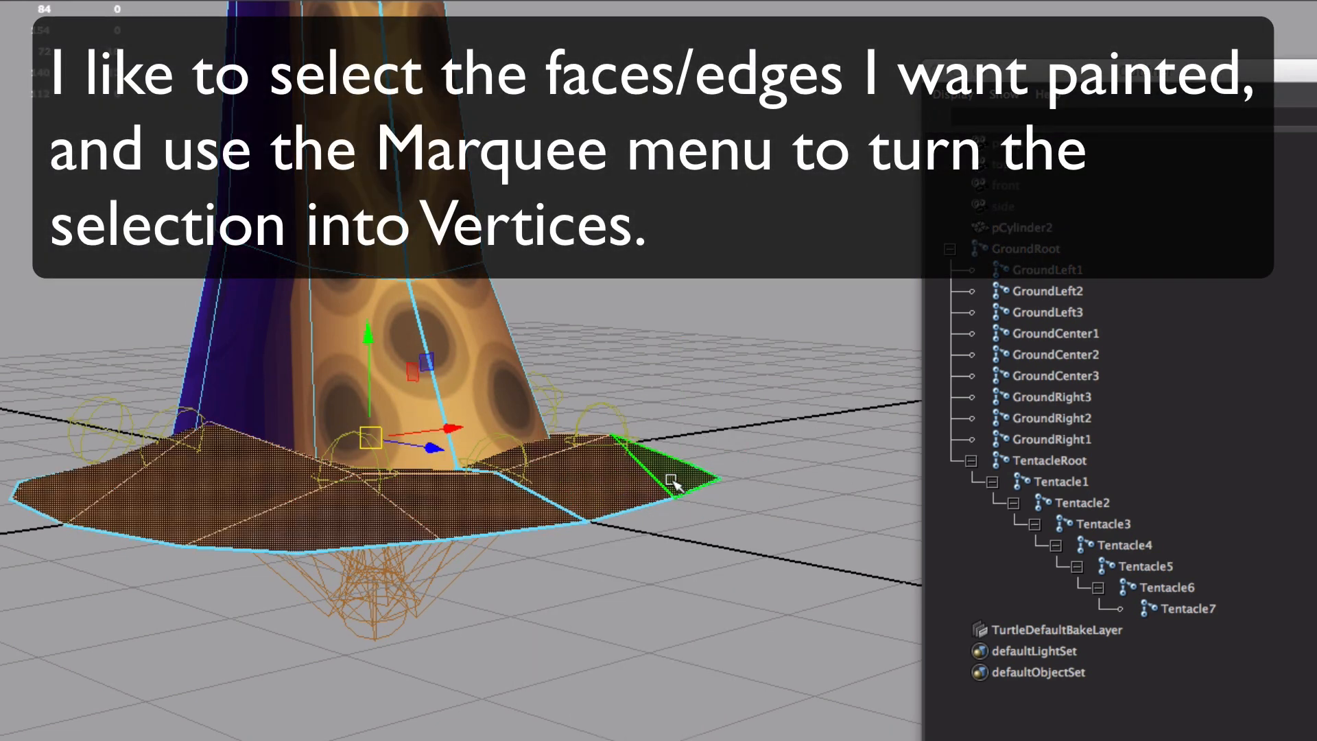
ctrl+right_click(671, 481)
ctrl+right_drag(594, 483, 472, 489)
click(370, 39)
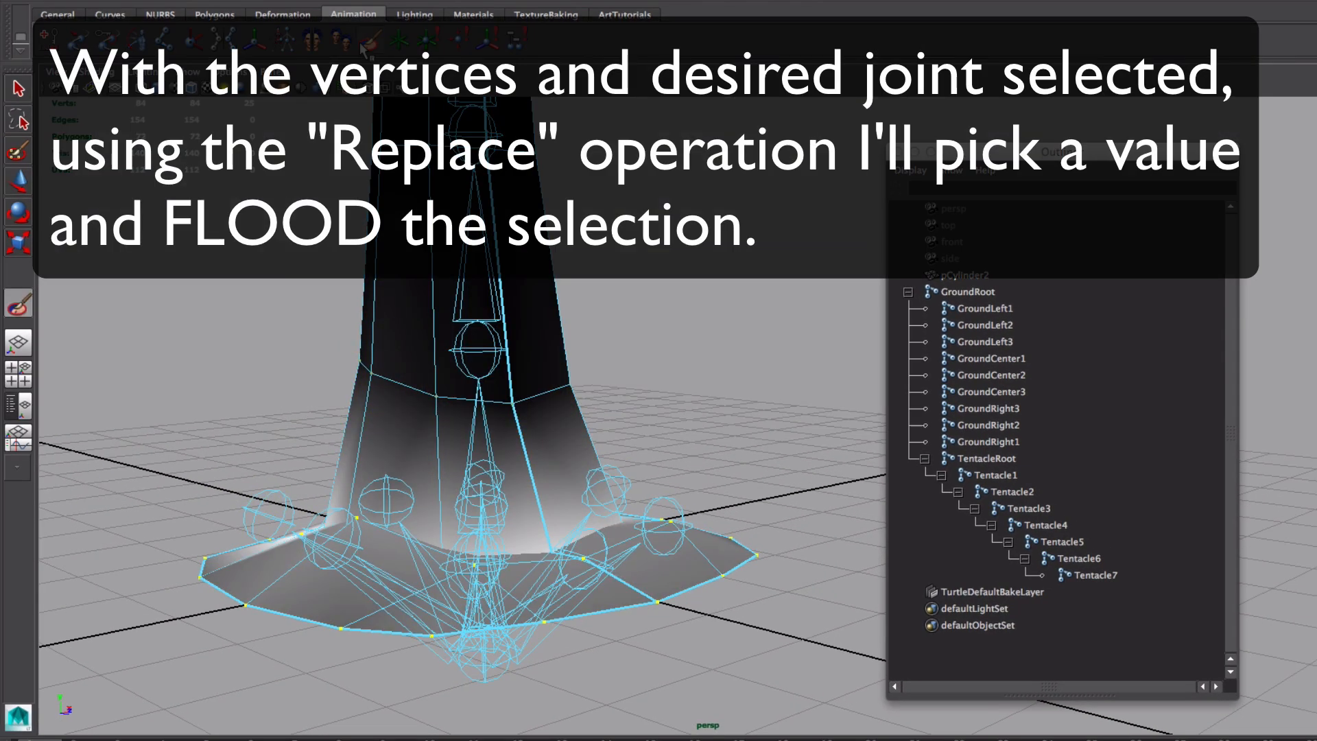
Step: Open the Paint Skin Weights Tool settings and flood the selected ground vertices with value 1 for GroundRoot using the Replace operation
double_click(19, 304)
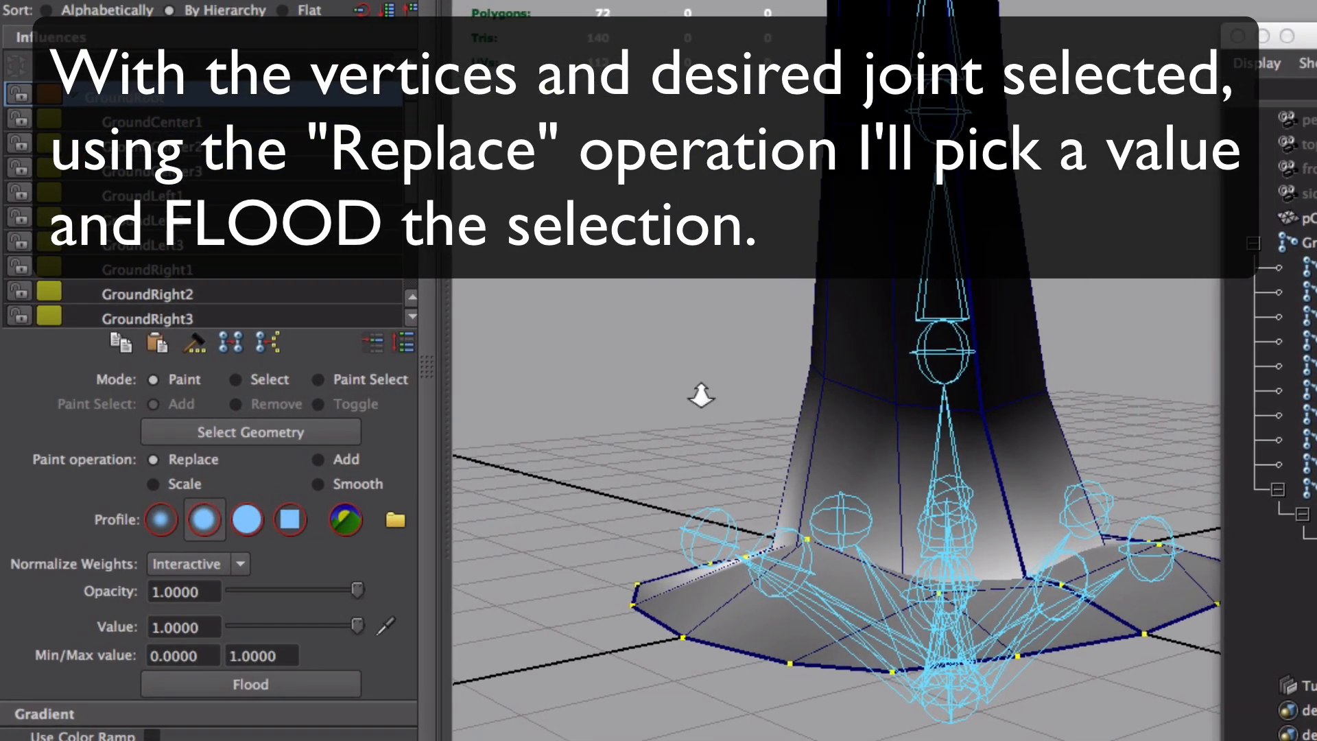
alt+drag(533, 395, 543, 421)
alt+middle_drag(542, 422, 578, 439)
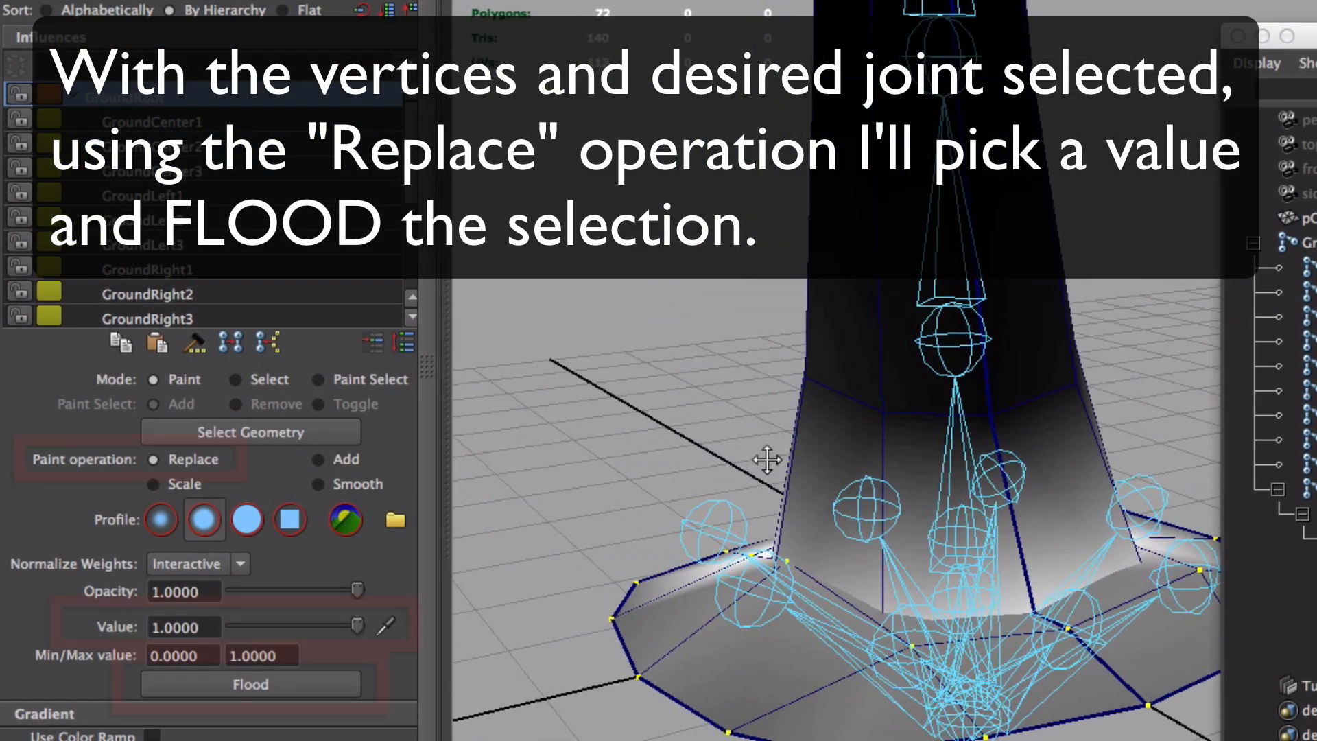
alt+middle_drag(767, 460, 792, 461)
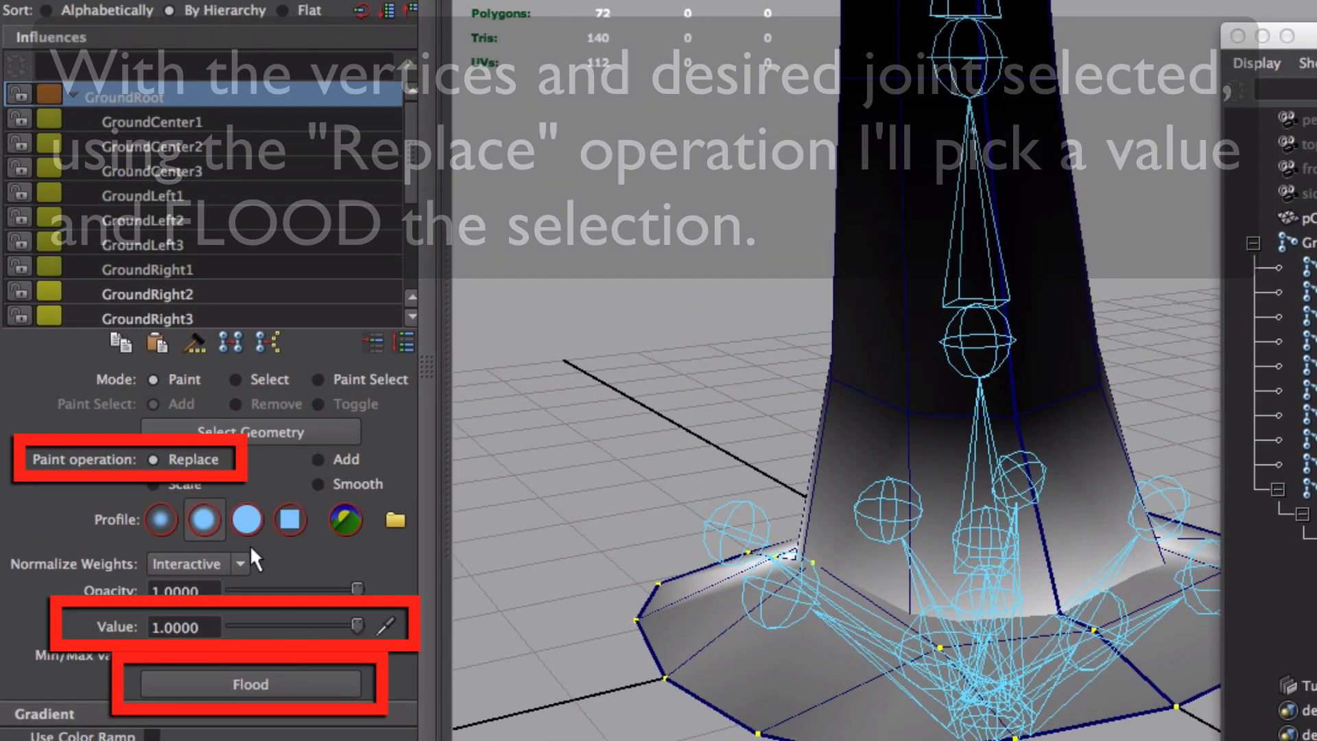
click(344, 672)
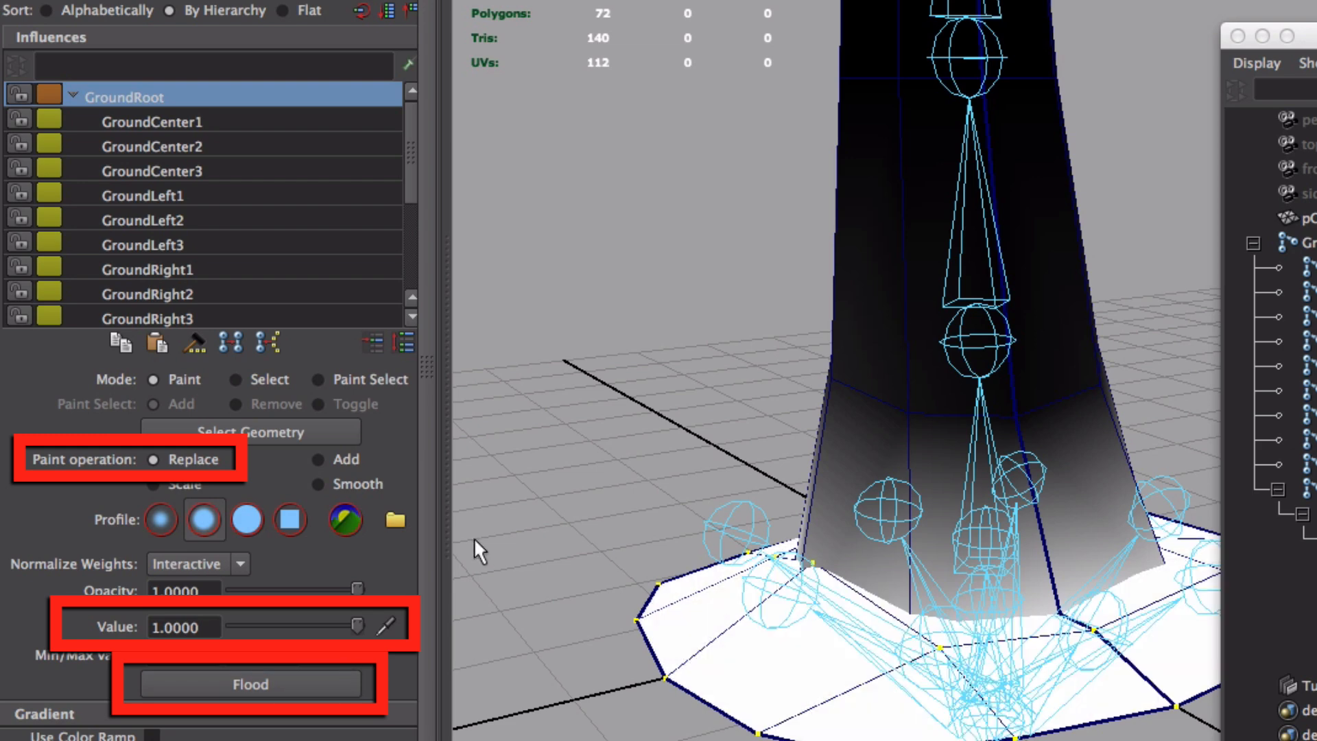
Step: Set Normalize Weights to Post and let the weights be normalized now
alt+middle_drag(568, 380, 557, 400)
click(238, 566)
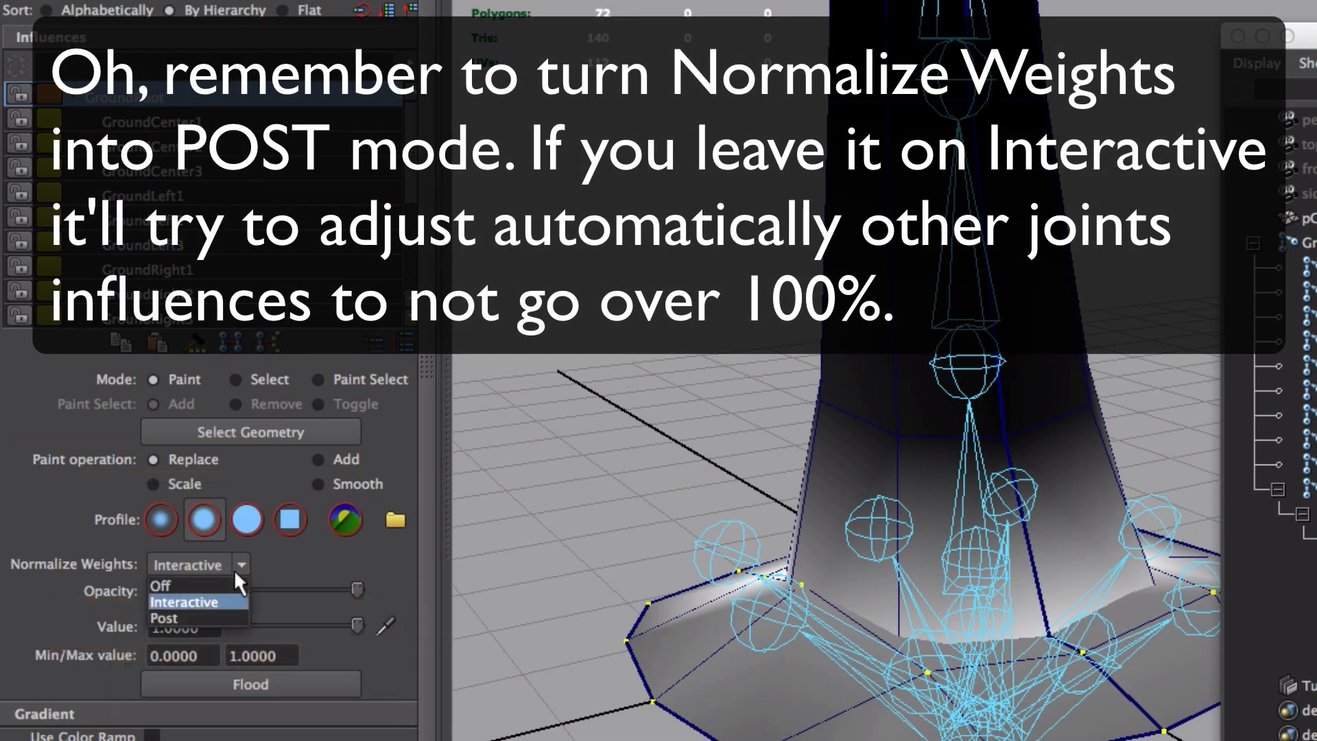
click(221, 618)
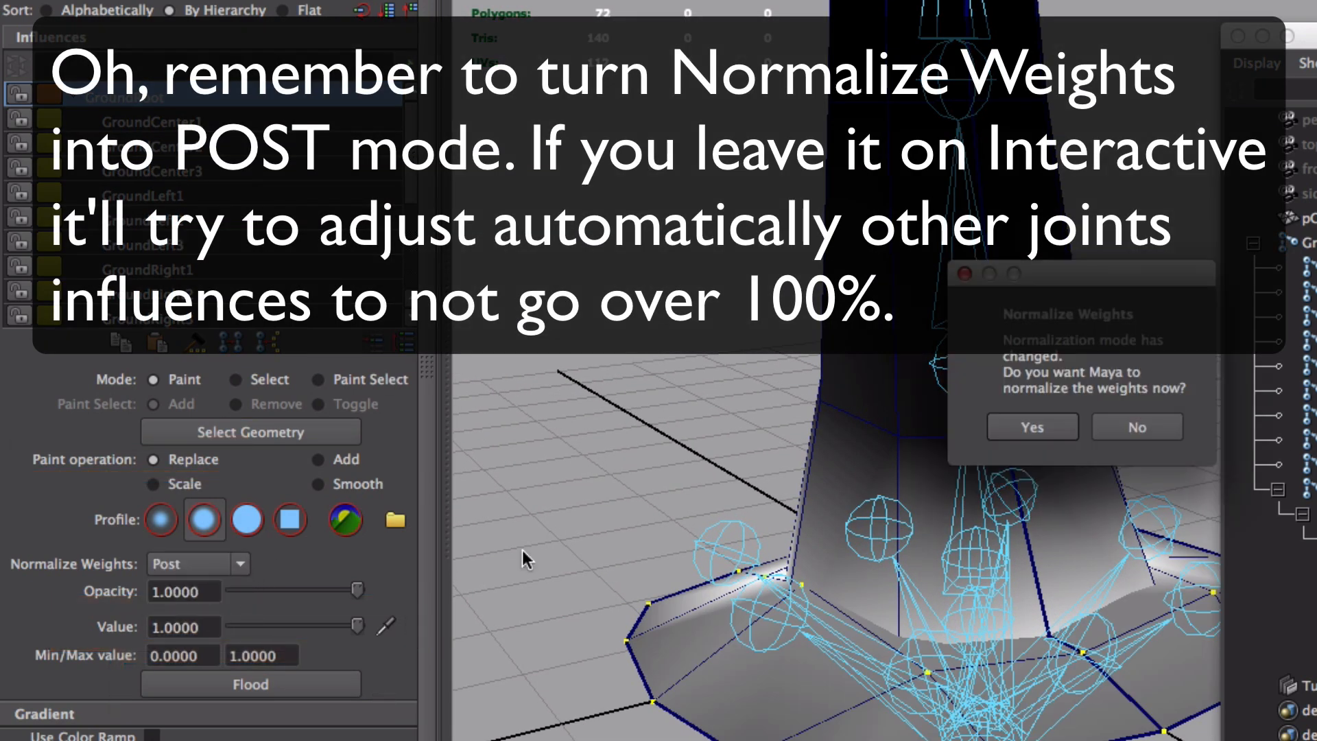
click(1033, 428)
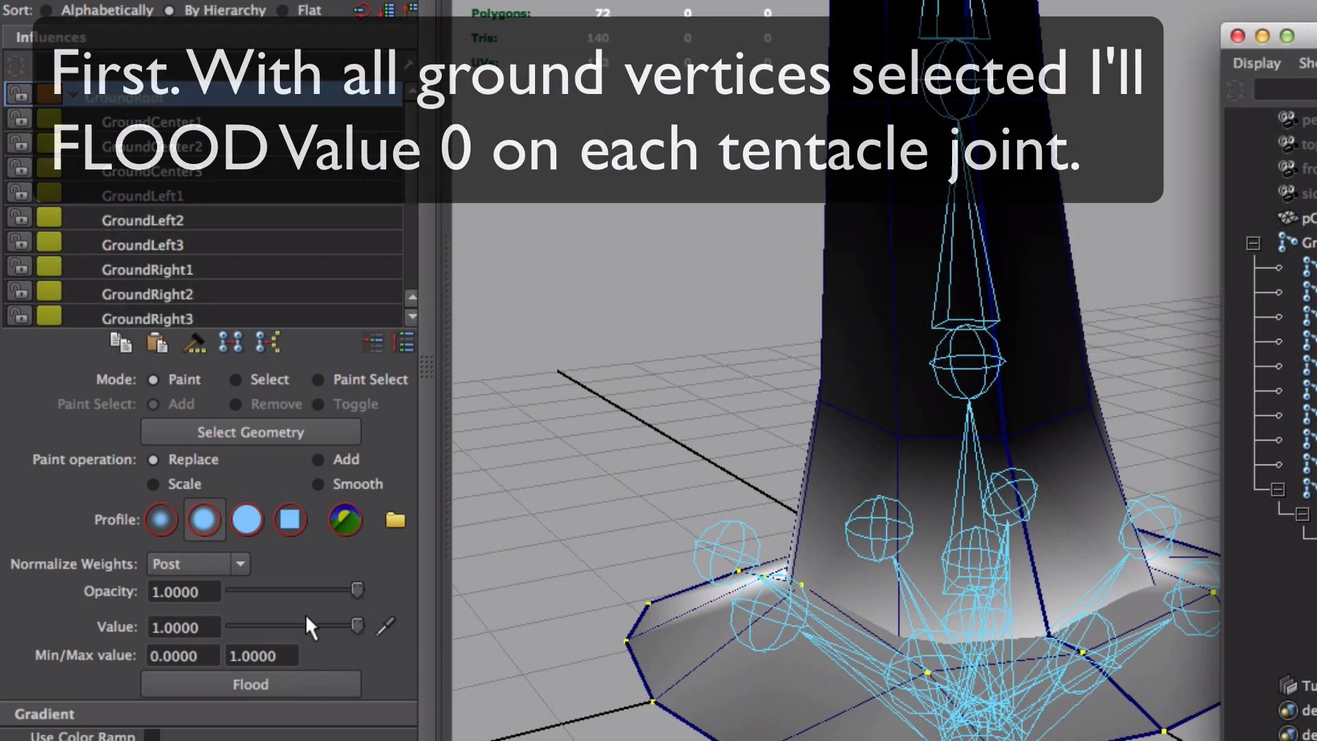
Step: Flood the selected ground vertices with value 0 for TentacleRoot and each tentacle joint below it in the hierarchy
scroll(205, 206, down, 5)
click(172, 219)
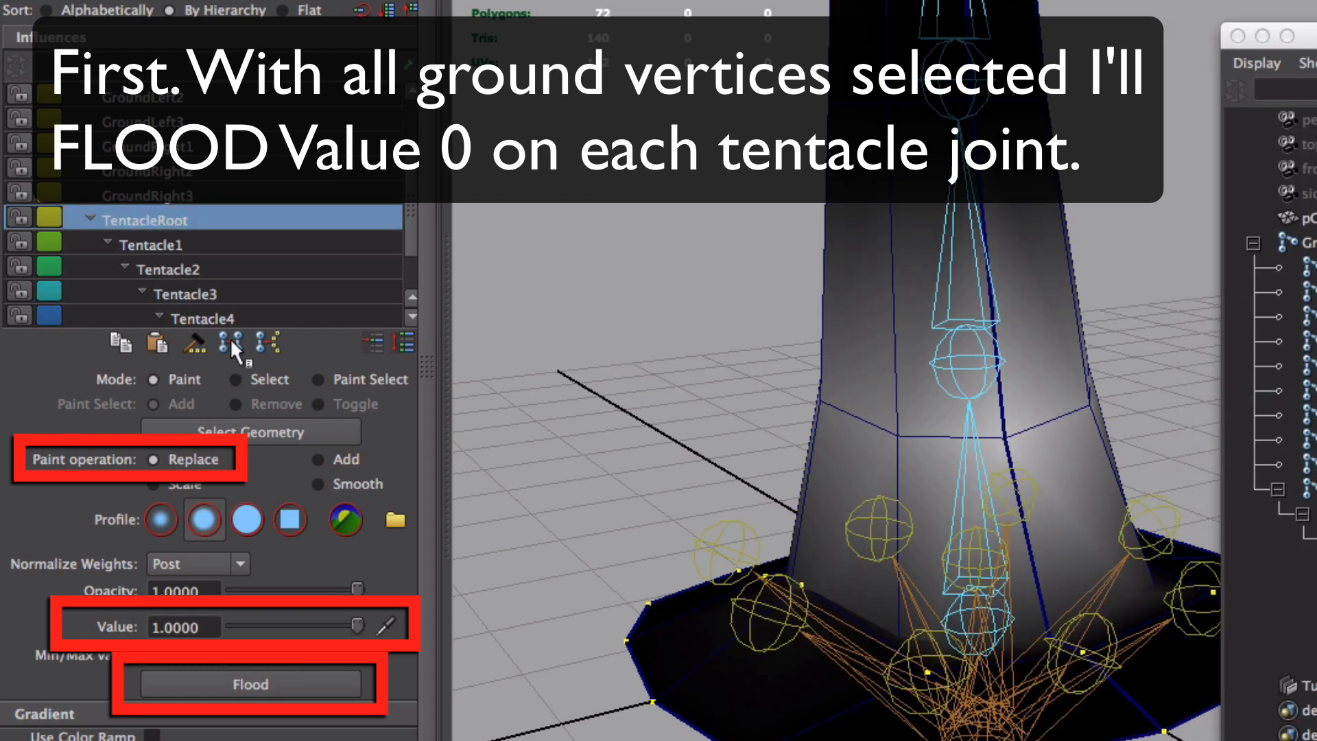
click(236, 686)
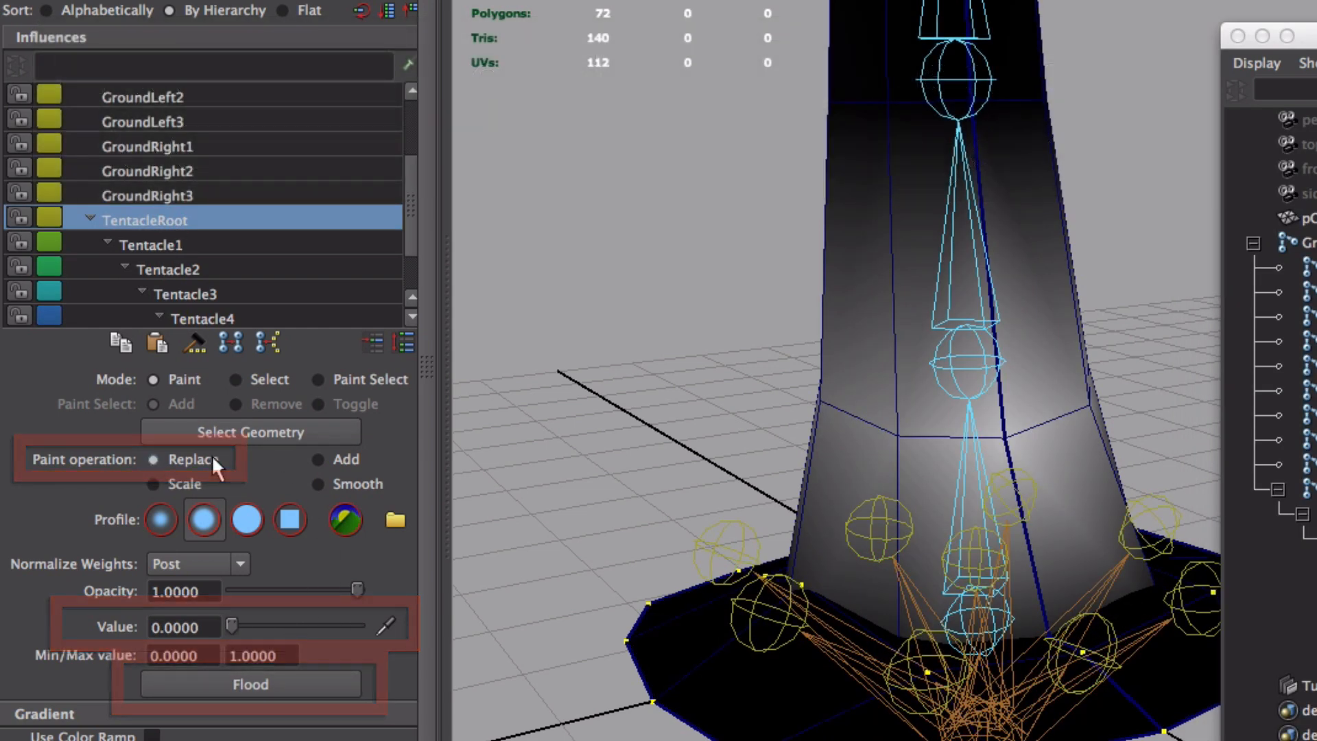
key(Down)
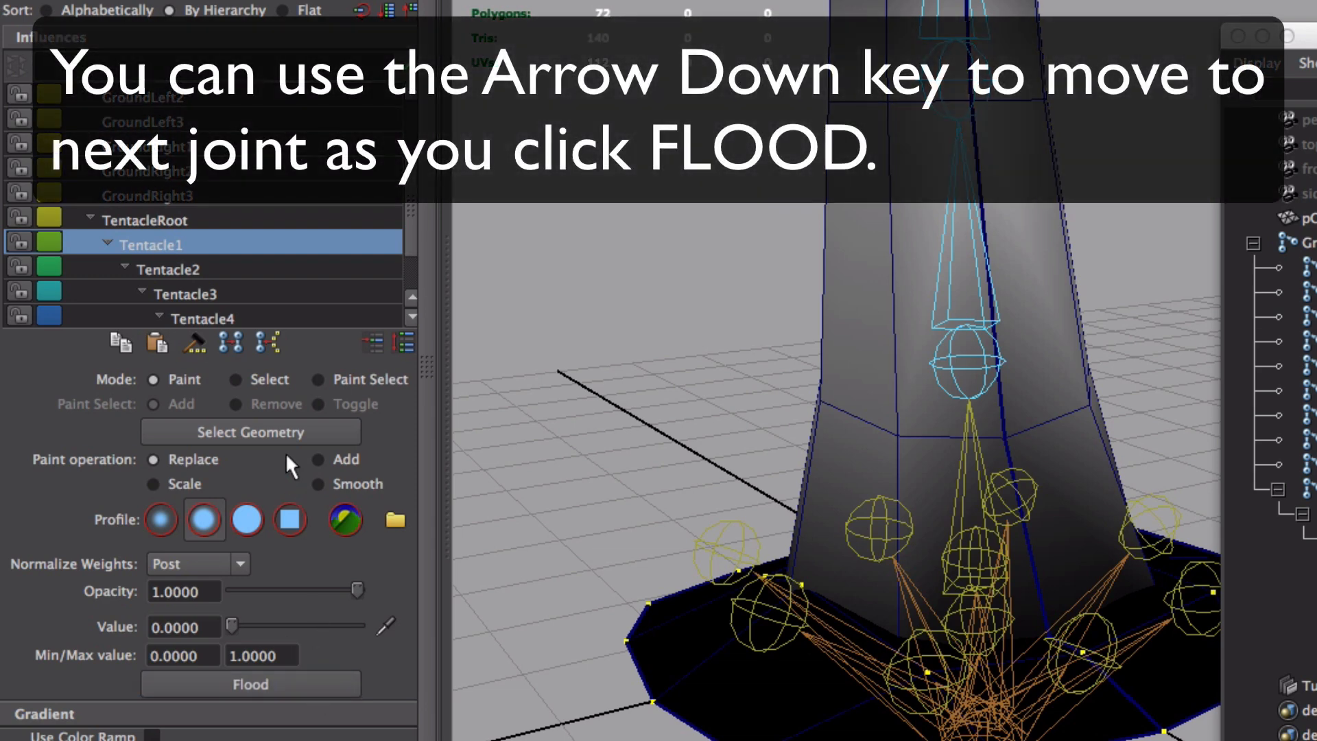
key(Down)
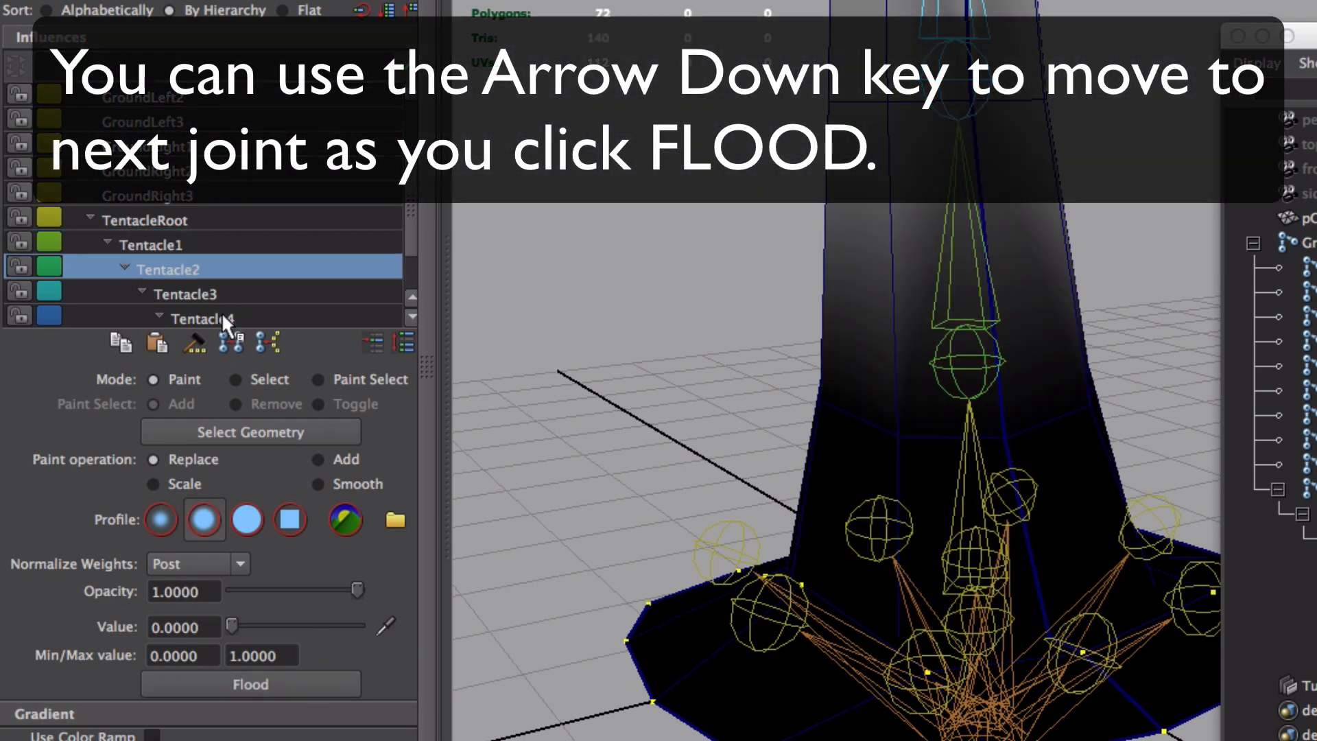
click(315, 678)
key(Down)
key(Down)
key(Down)
key(Down)
click(314, 677)
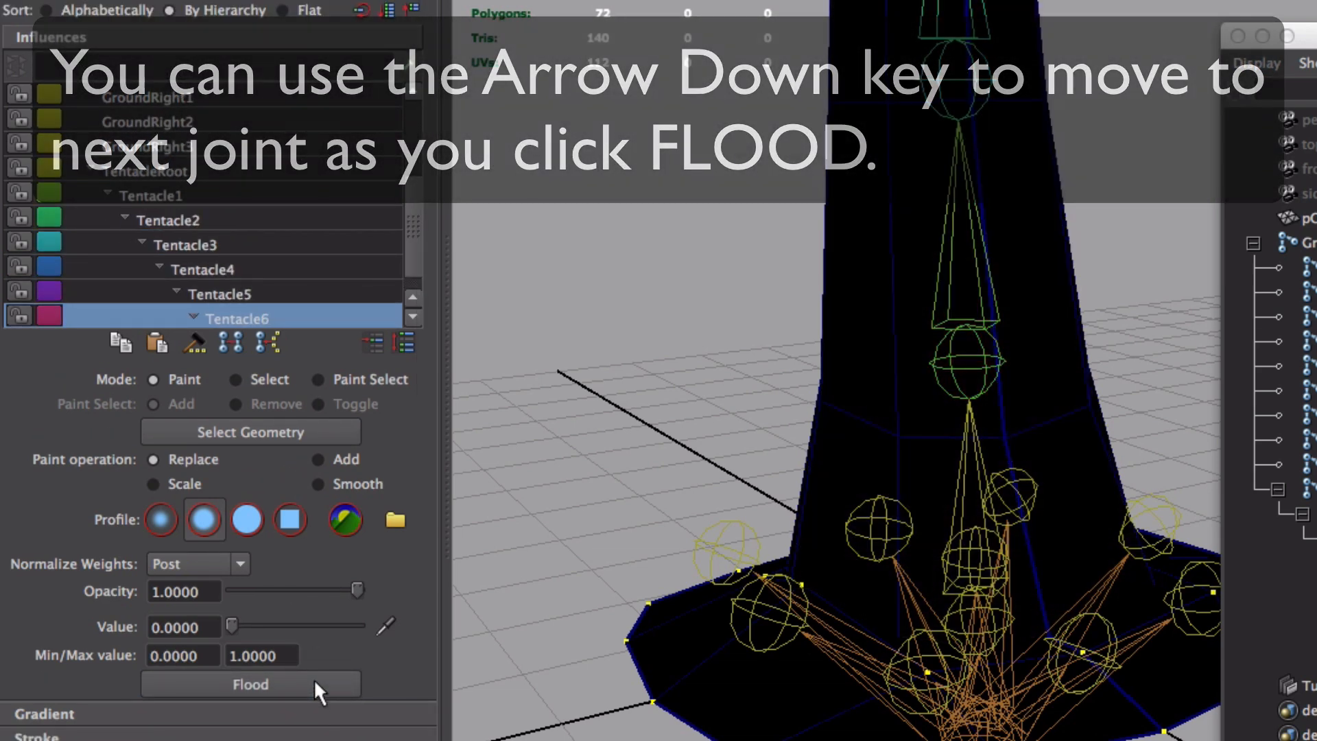
Step: Examine the weights of the tentacle and ground joints one after another, back up through the influence hierarchy
key(Up)
key(Up)
key(Up)
key(Up)
key(Up)
key(Up)
key(Up)
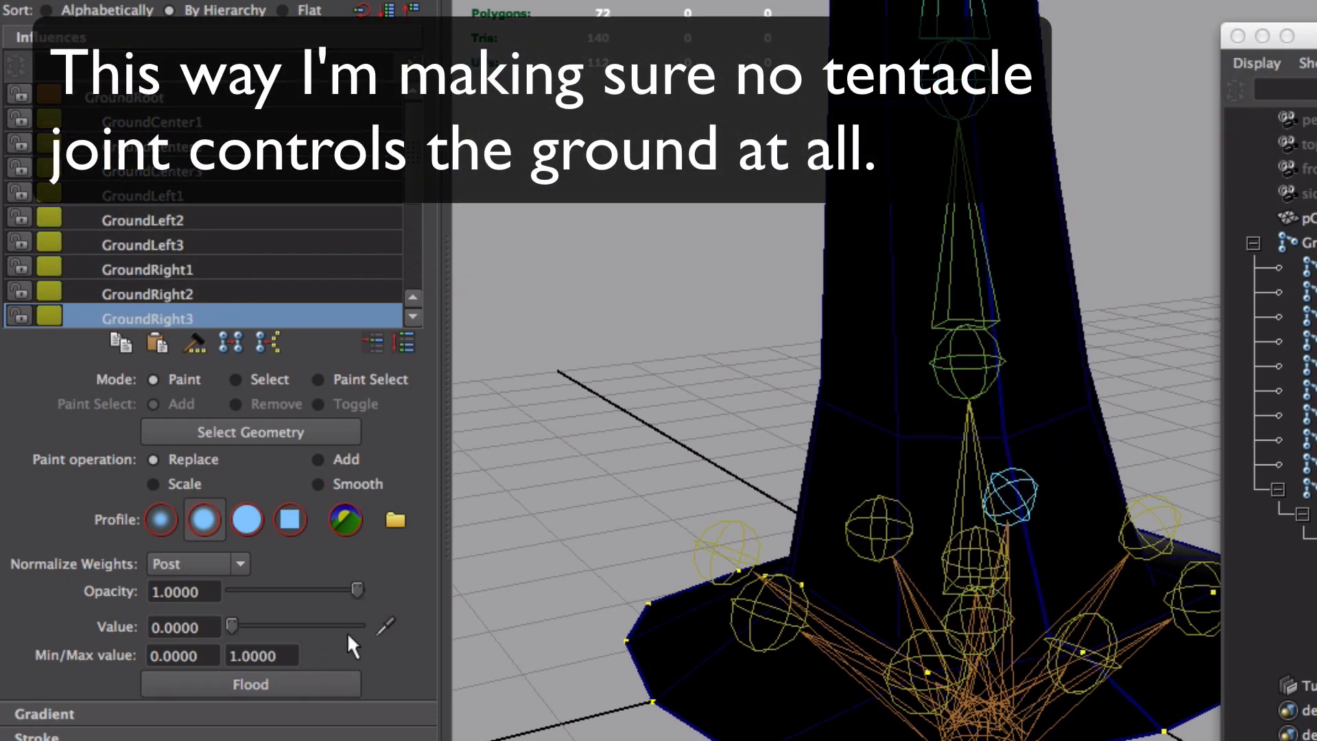
key(Up)
key(Up)
key(Up)
key(Up)
key(Up)
key(Up)
key(Up)
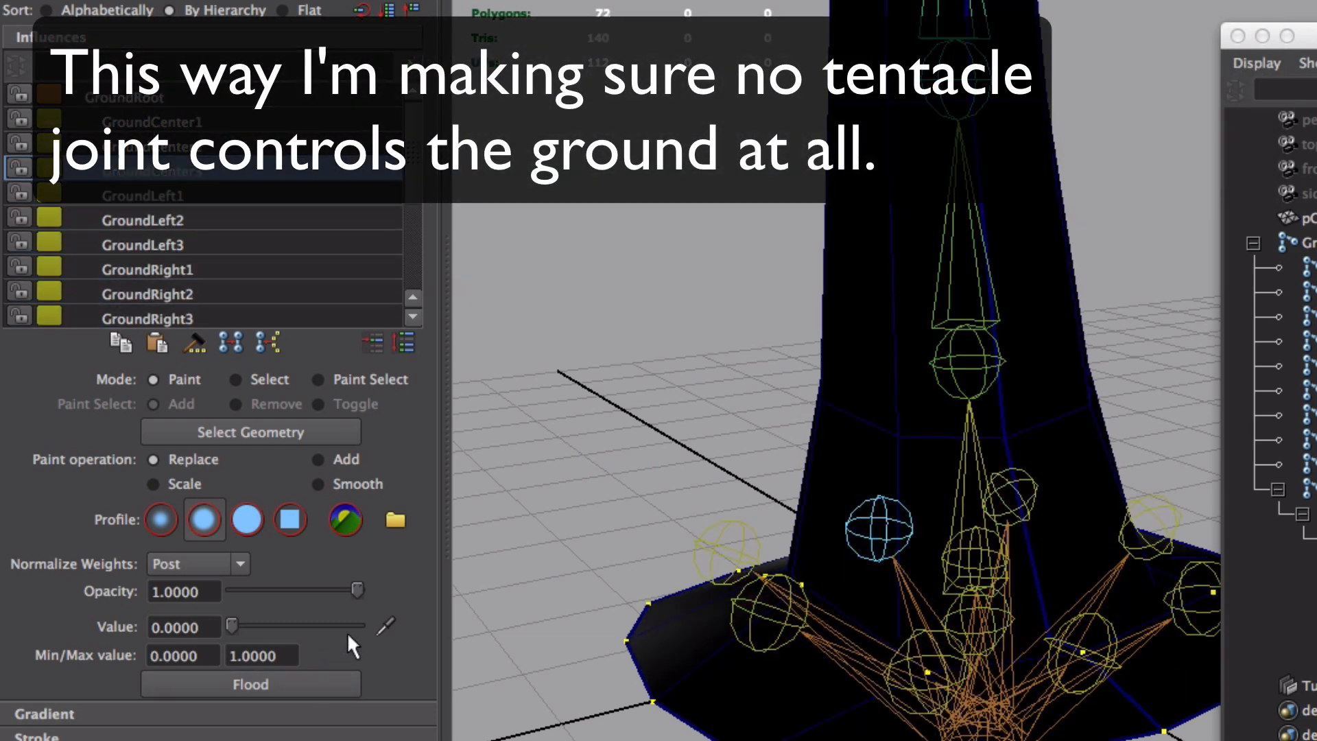
Step: Select the tentacle's vertices above its base loop and reactivate the Paint Skin Weights Tool
key(w)
click(1081, 333)
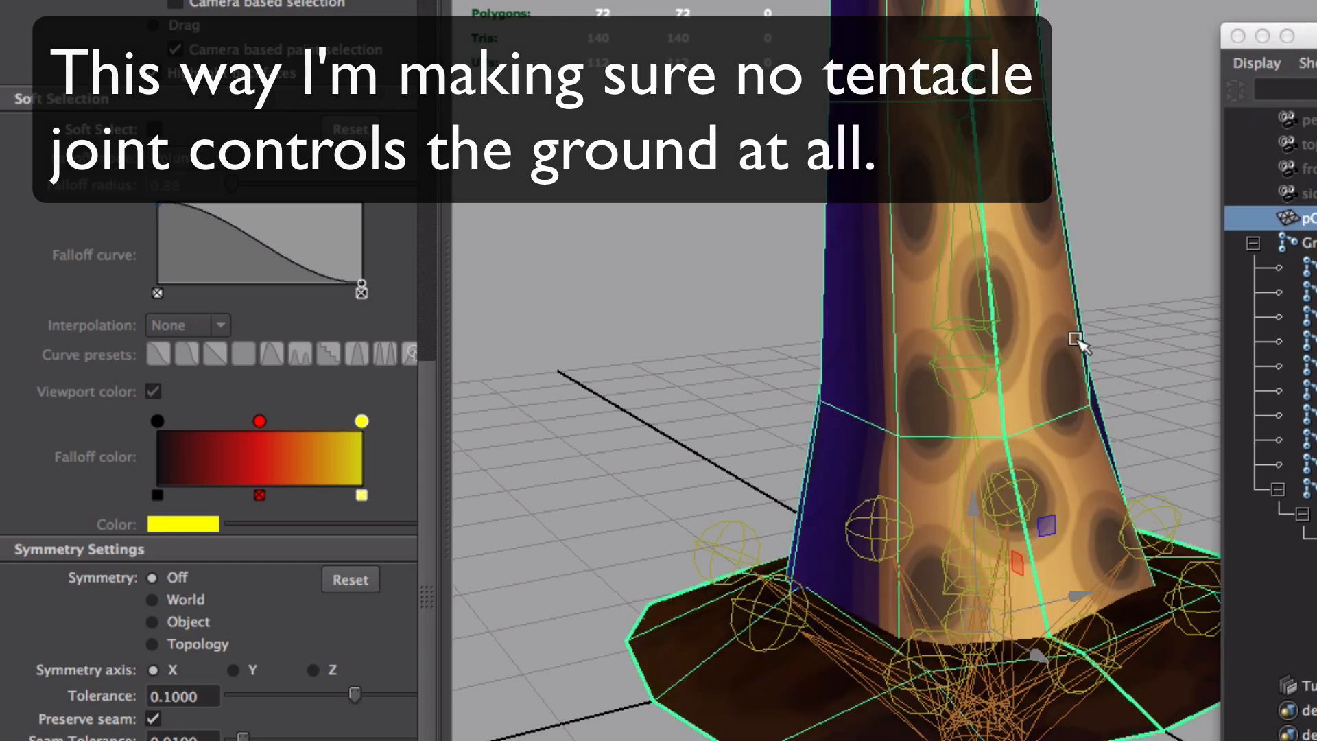
right_drag(1076, 337, 1076, 393)
ctrl+right_drag(1067, 347, 1035, 318)
key(y)
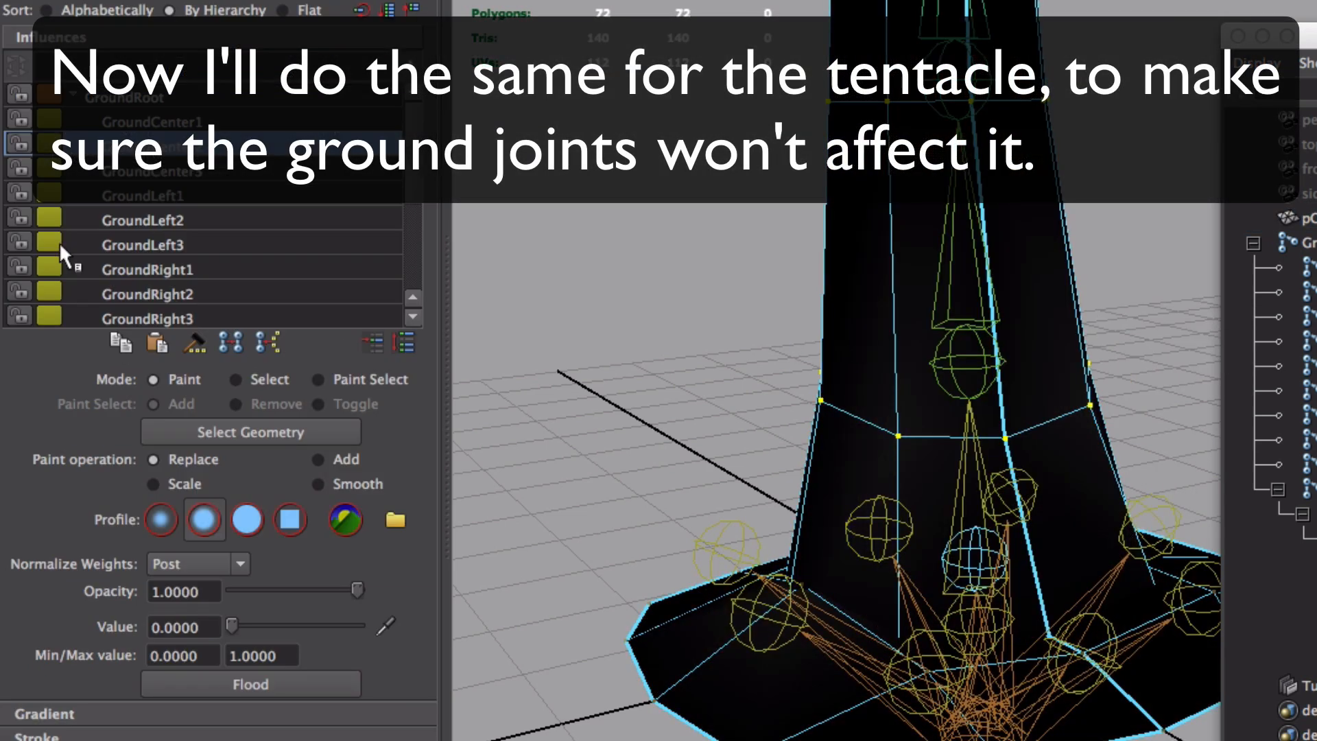
Step: Flood the selected tentacle vertices with value 0 for GroundRoot and GroundCenter1 through GroundCenter3
click(172, 99)
click(276, 685)
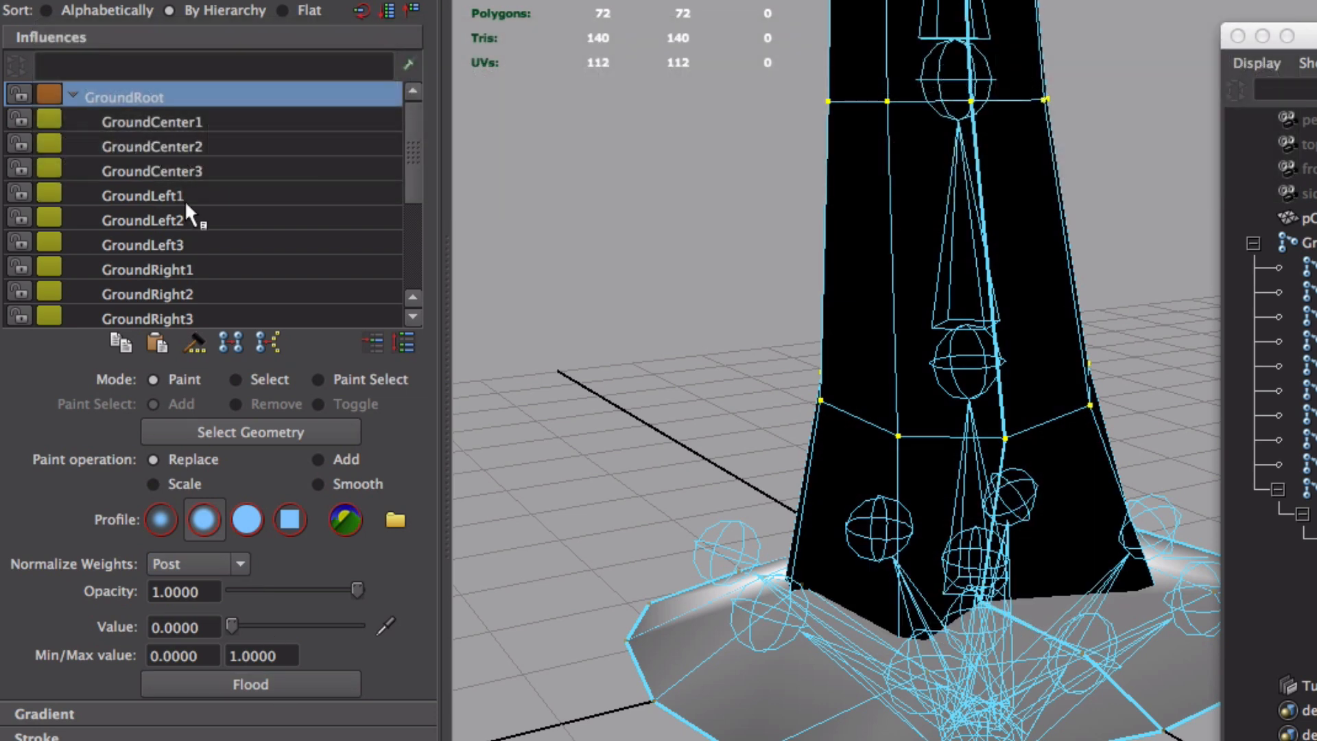
click(196, 121)
click(287, 681)
key(Down)
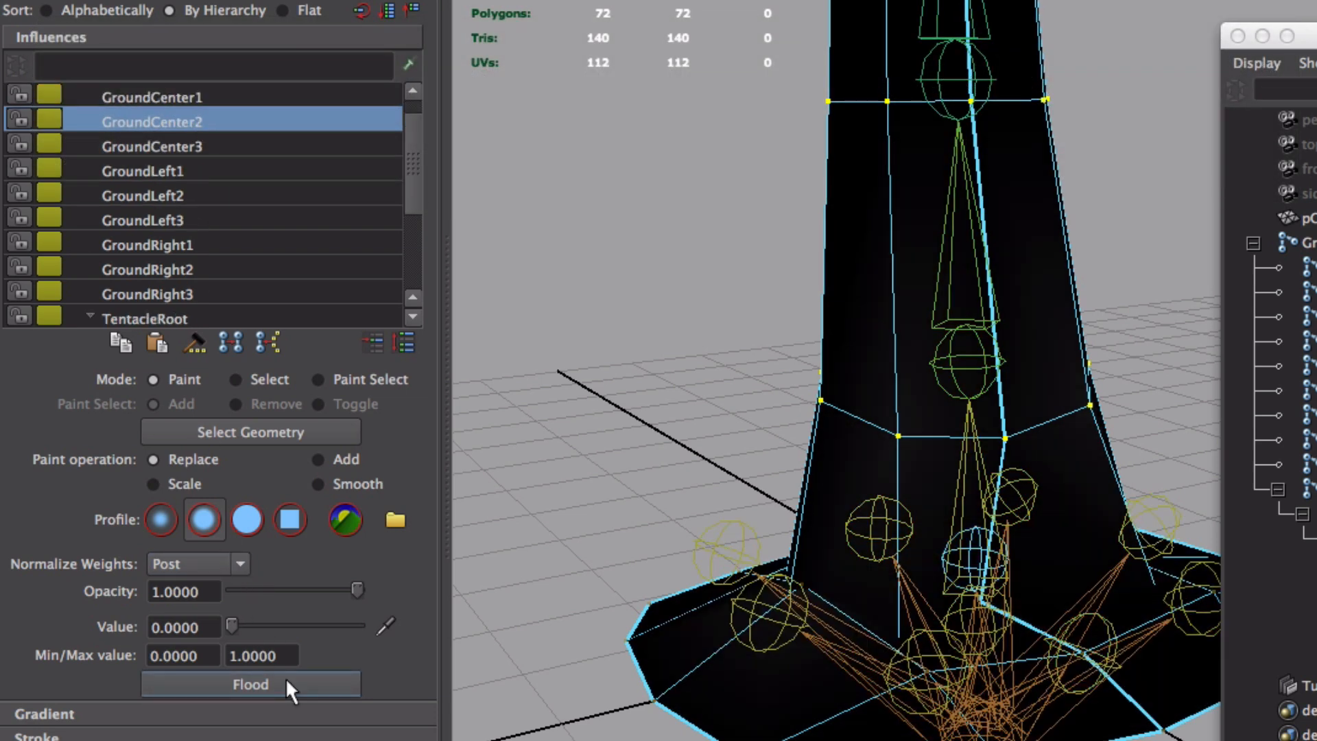
click(286, 680)
key(Down)
click(287, 680)
Step: Flood the selected tentacle vertices with value 0 for the GroundLeft and GroundRight joints
key(Down)
key(Down)
click(287, 680)
key(Down)
click(286, 678)
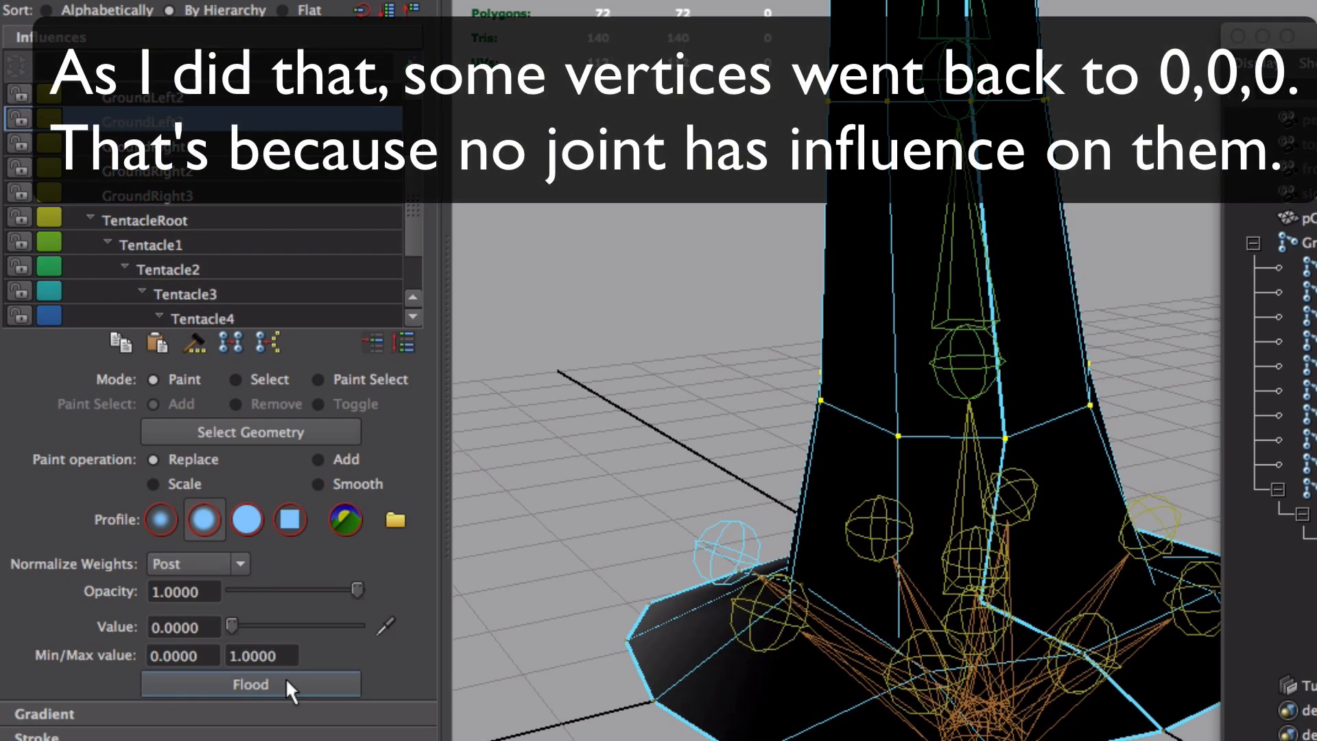
key(Down)
click(286, 678)
key(Down)
click(285, 678)
key(Down)
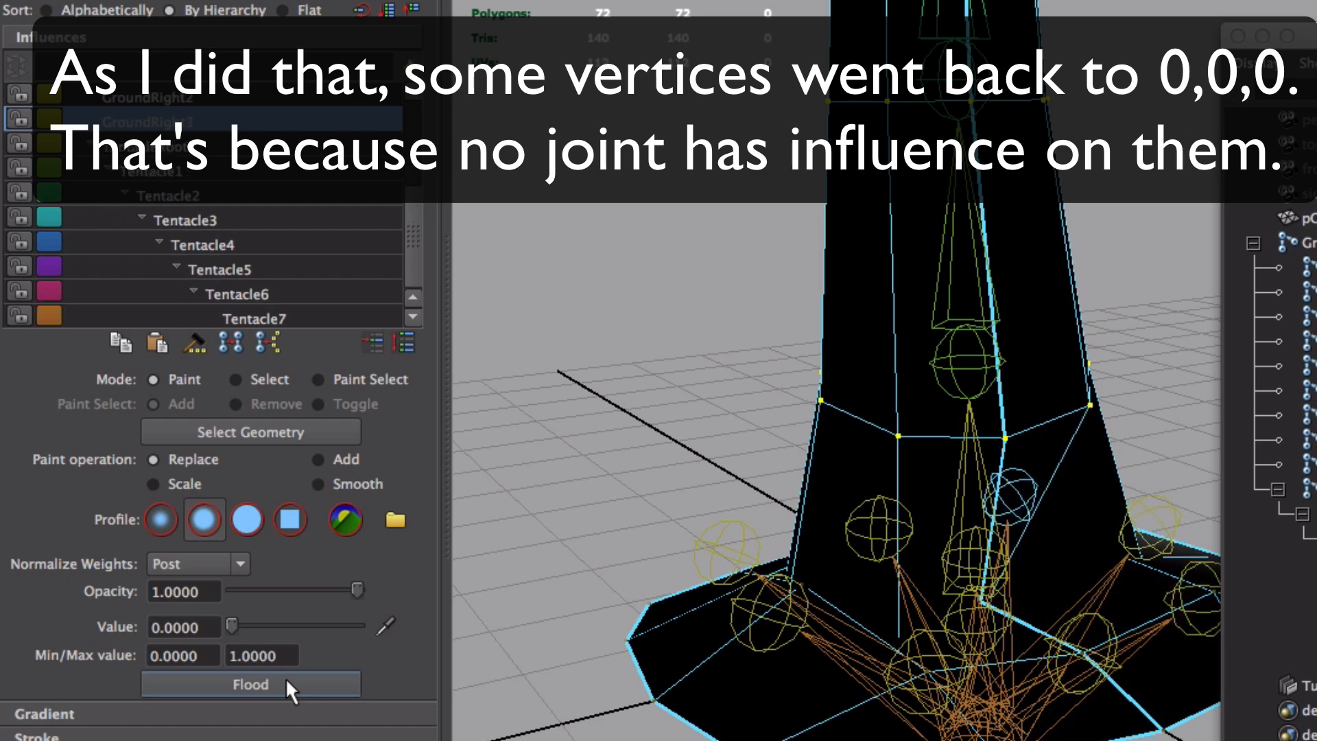
click(286, 677)
Step: Select the edge loop where the tentacle meets the ground and convert it to vertices
key(q)
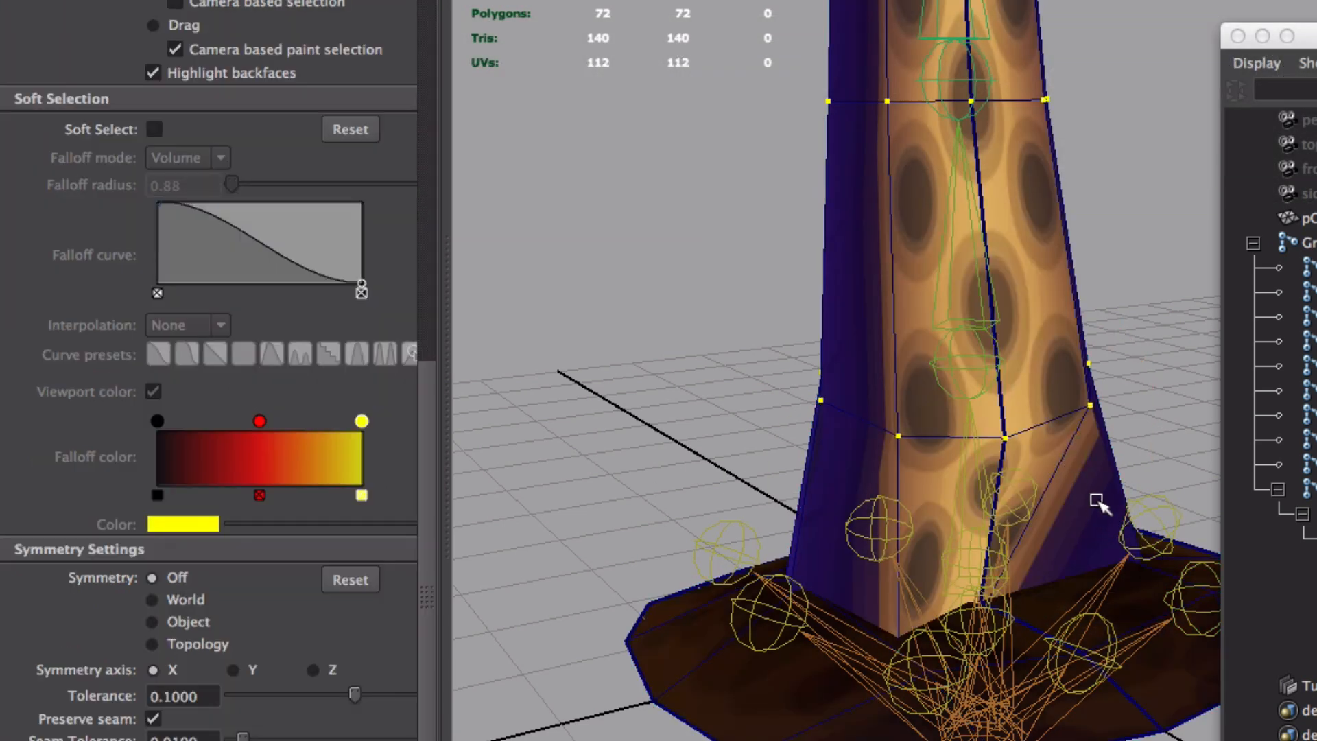
right_drag(1093, 488, 1093, 434)
alt+drag(943, 607, 893, 425)
double_click(945, 668)
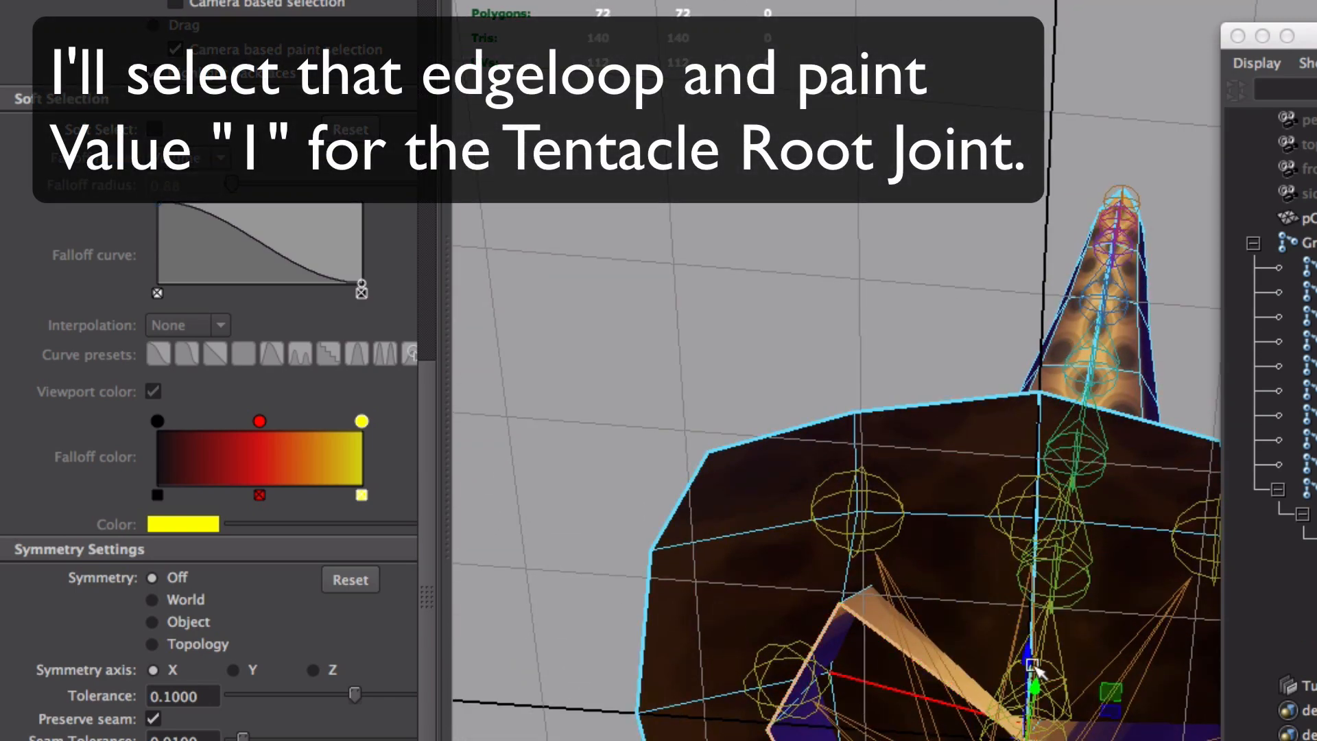
alt+middle_drag(1028, 664, 911, 541)
ctrl+right_drag(873, 506, 702, 504)
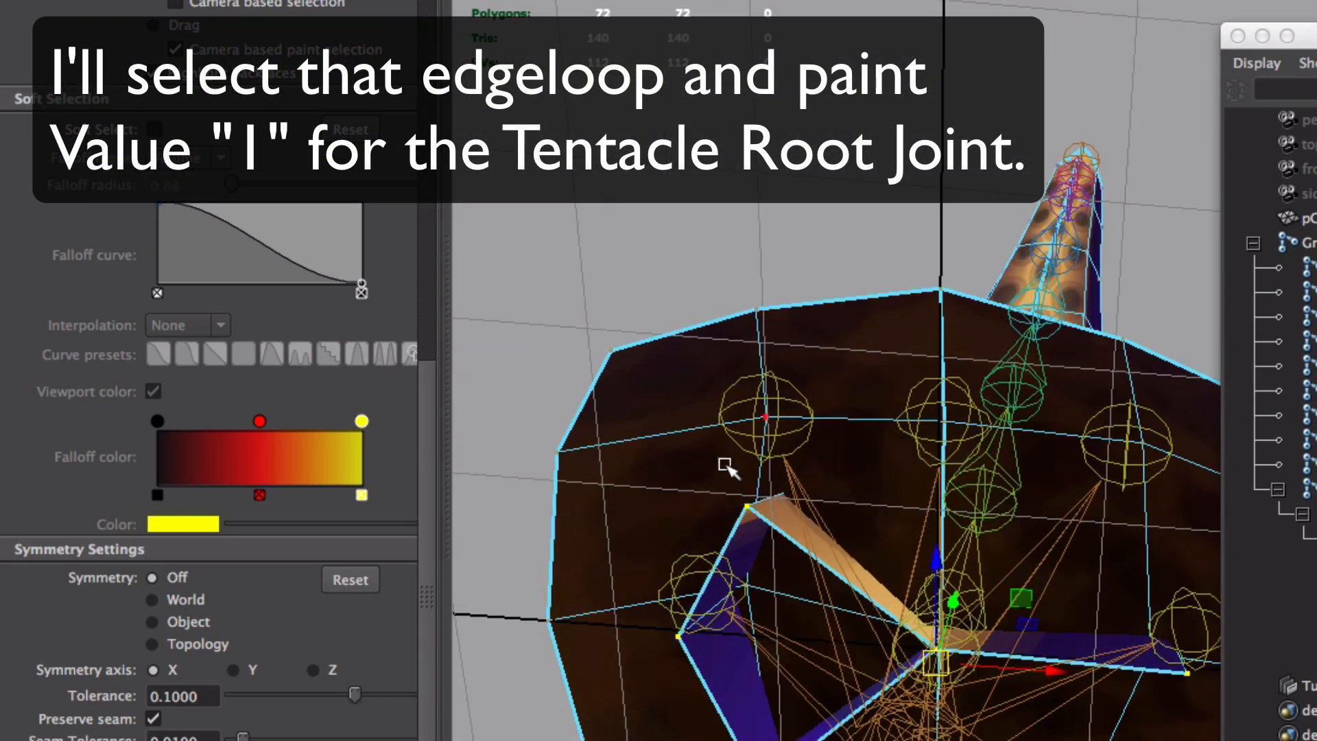
Step: Flood the selected base loop vertices with value 1 for TentacleRoot
alt+drag(804, 531, 848, 650)
key(y)
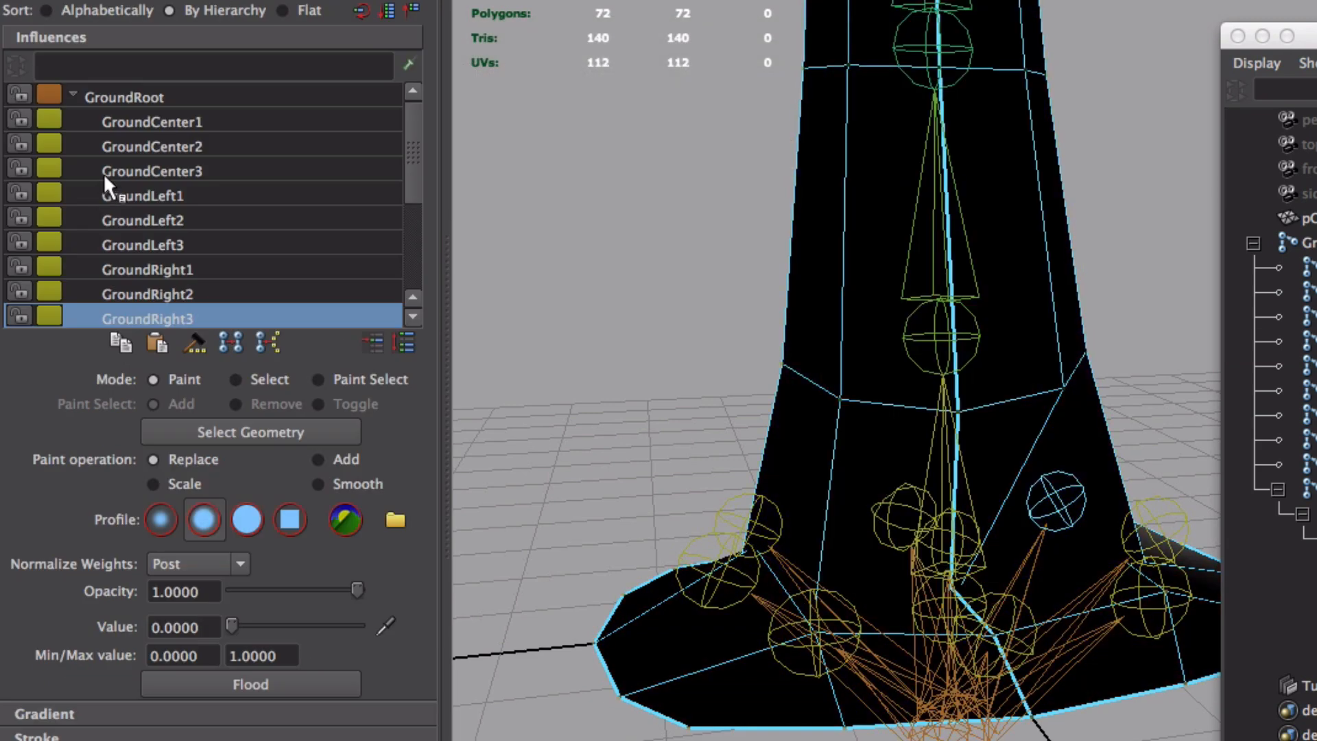
scroll(121, 157, down, 4)
click(180, 245)
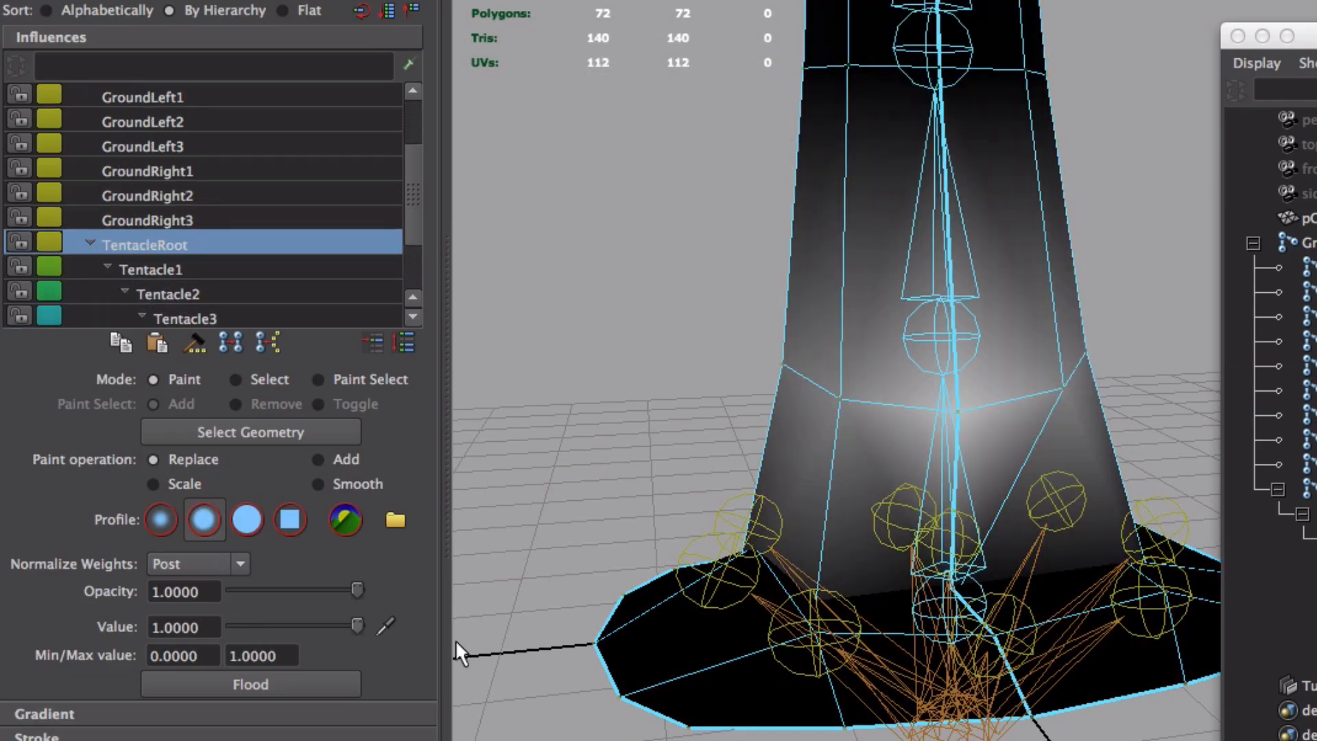
click(334, 679)
mouse_move(744, 621)
alt+mouse_down()
mouse_move(968, 653)
mouse_move(780, 509)
mouse_move(770, 464)
mouse_move(755, 658)
alt+mouse_up()
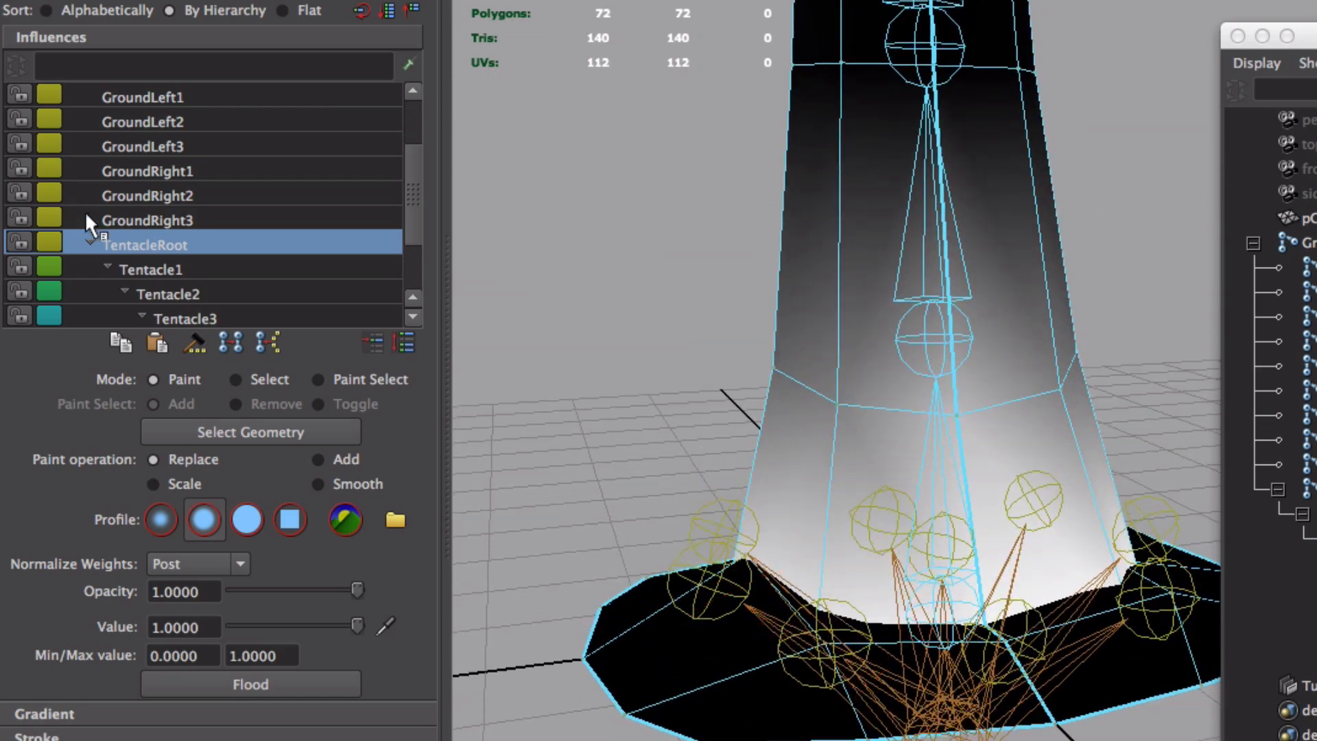
Step: Examine the weight distribution of joints Tentacle1 through Tentacle4 along the tentacle
click(147, 265)
mouse_move(978, 343)
alt+middle_down()
mouse_move(846, 570)
mouse_move(848, 641)
alt+middle_up()
mouse_move(852, 607)
alt+right_down()
mouse_move(656, 533)
mouse_move(482, 415)
alt+right_up()
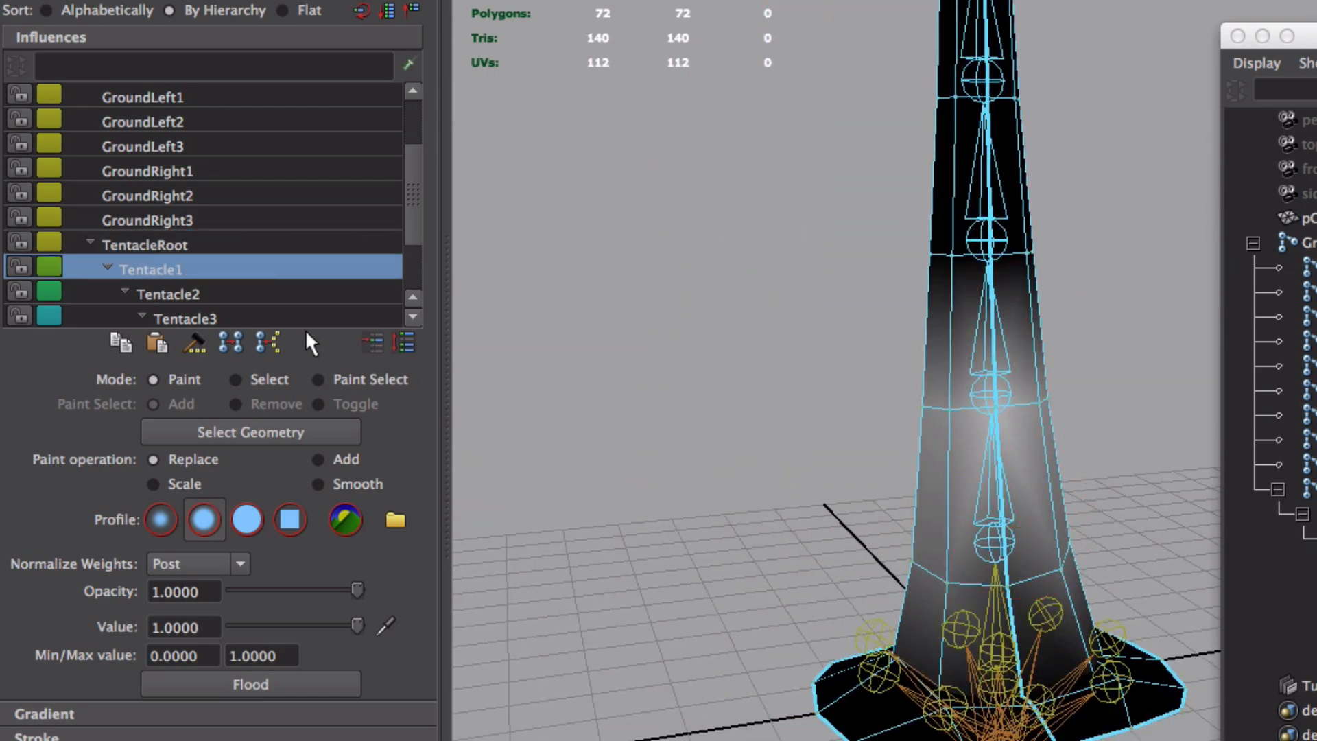
click(208, 293)
click(211, 317)
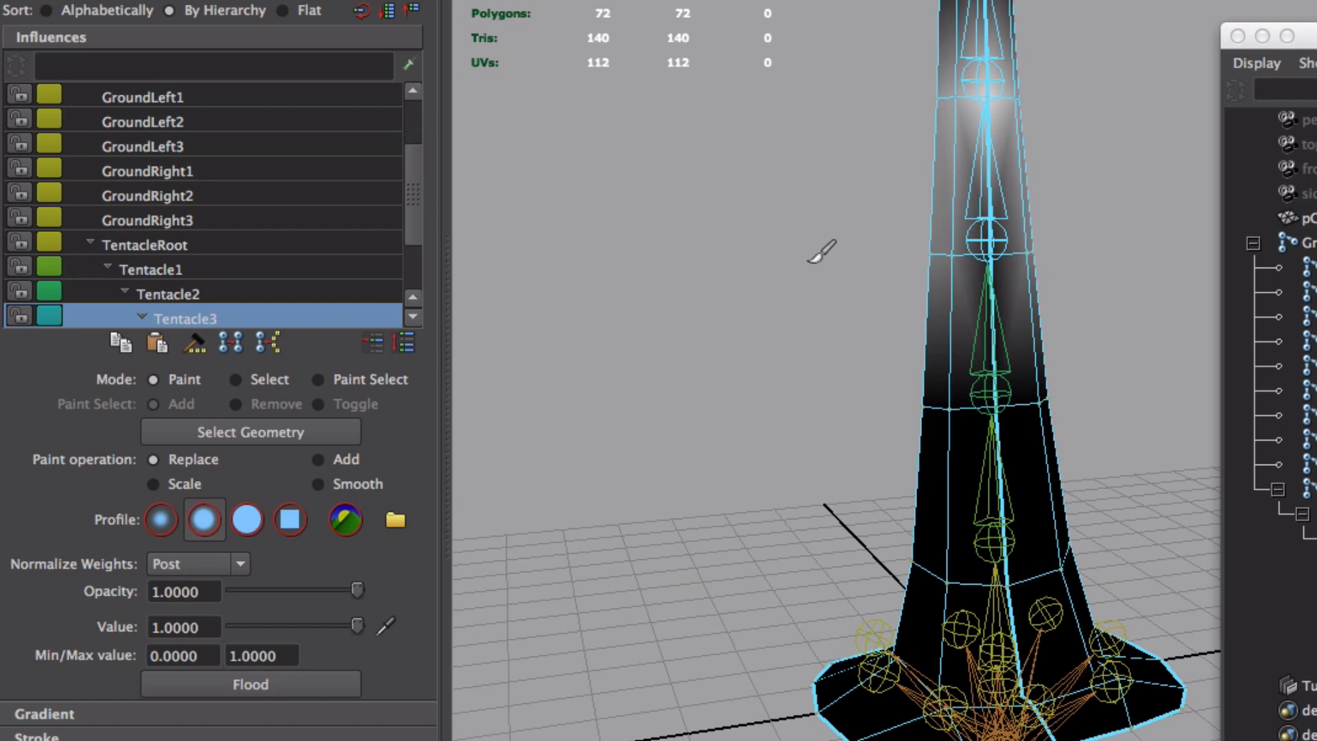
alt+middle_drag(822, 250, 694, 410)
click(241, 292)
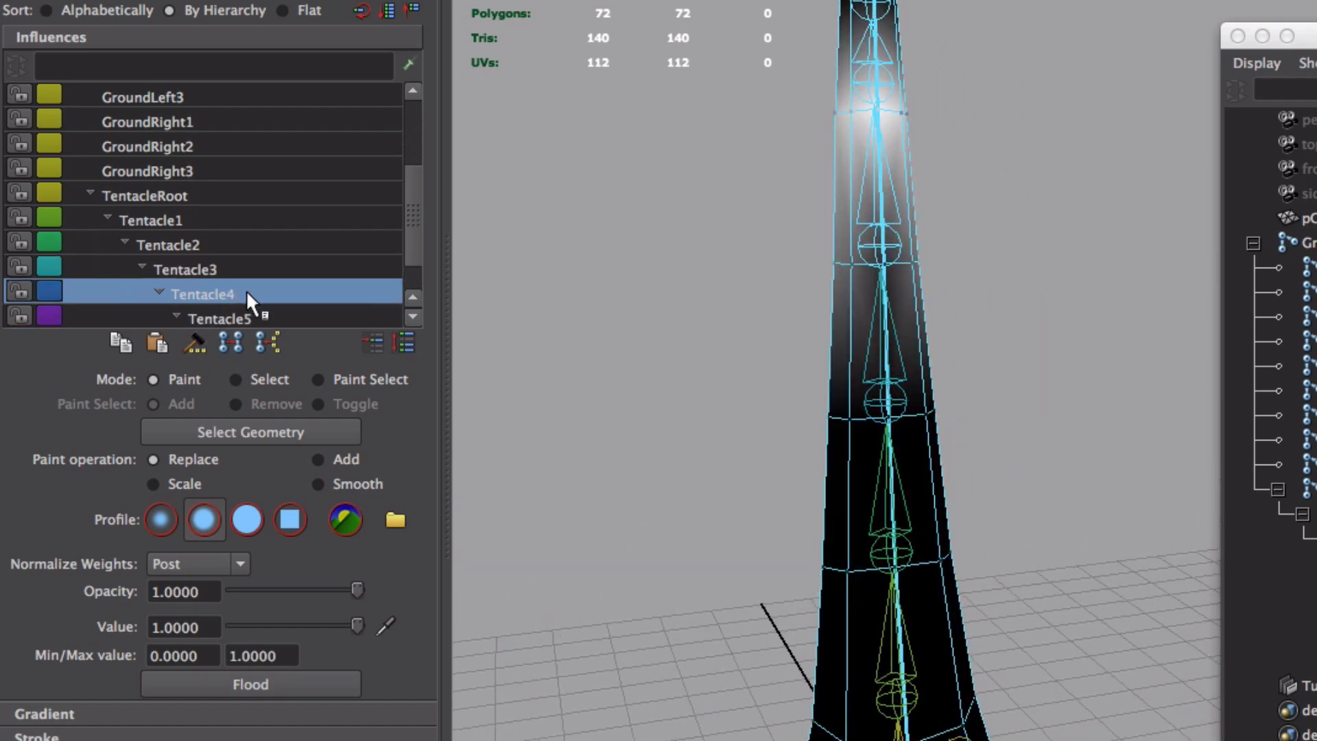
click(251, 267)
click(257, 292)
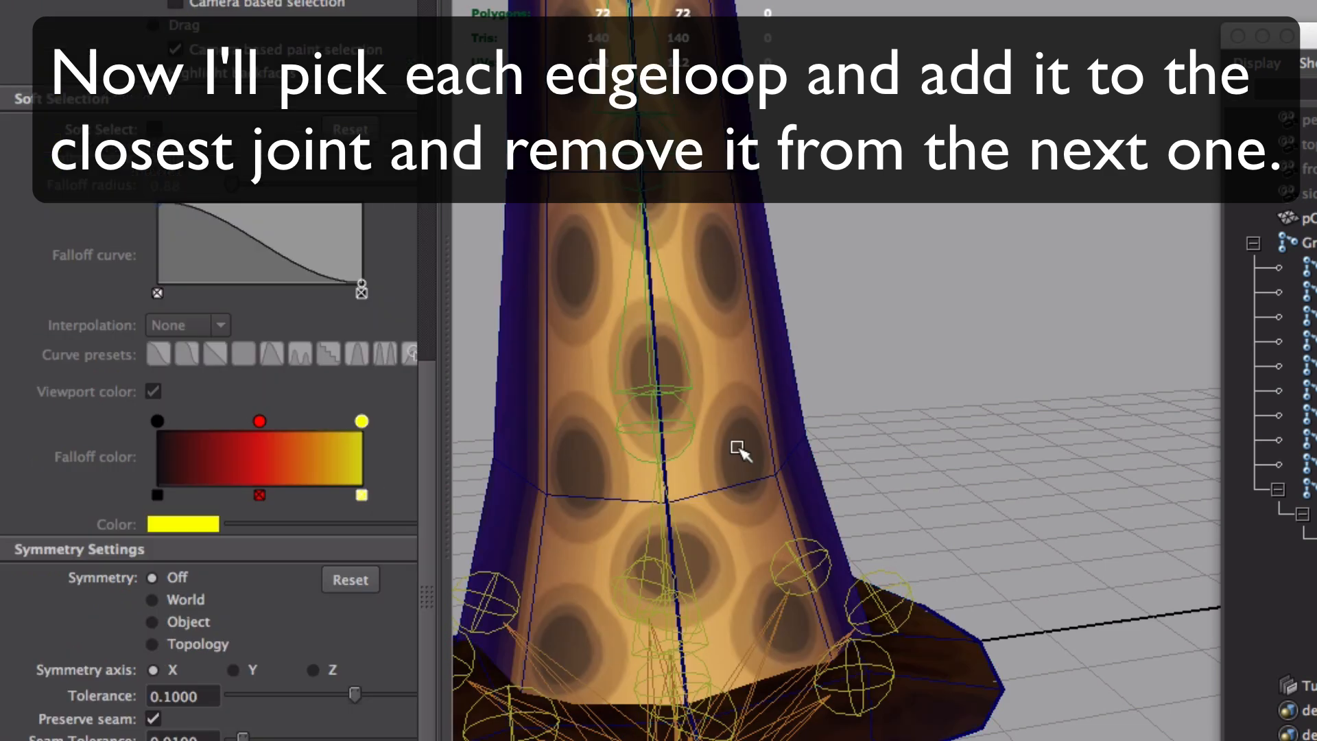
Step: Select the first edge loop above the tentacle's base and convert it to vertices for weight painting
alt+middle_drag(737, 447, 820, 429)
click(820, 430)
right_drag(821, 429, 685, 320)
click(808, 459)
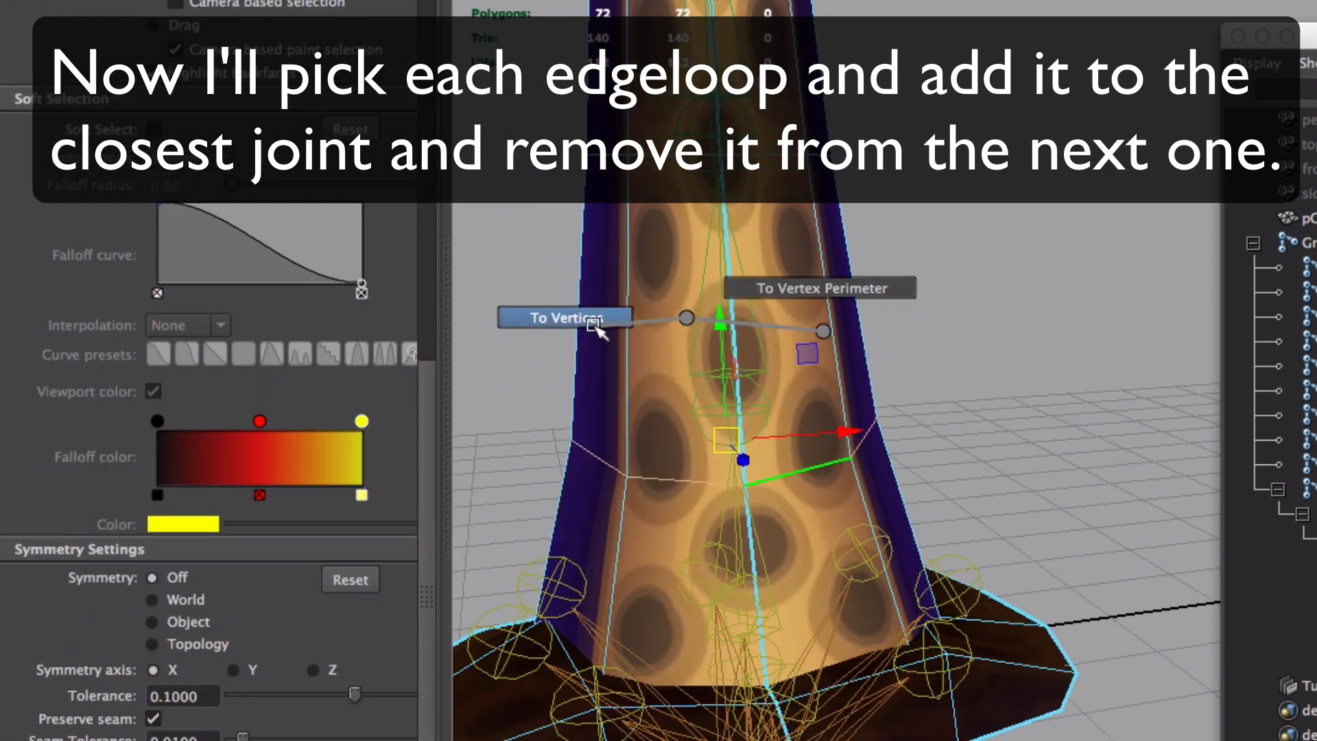
ctrl+right_drag(595, 328, 595, 328)
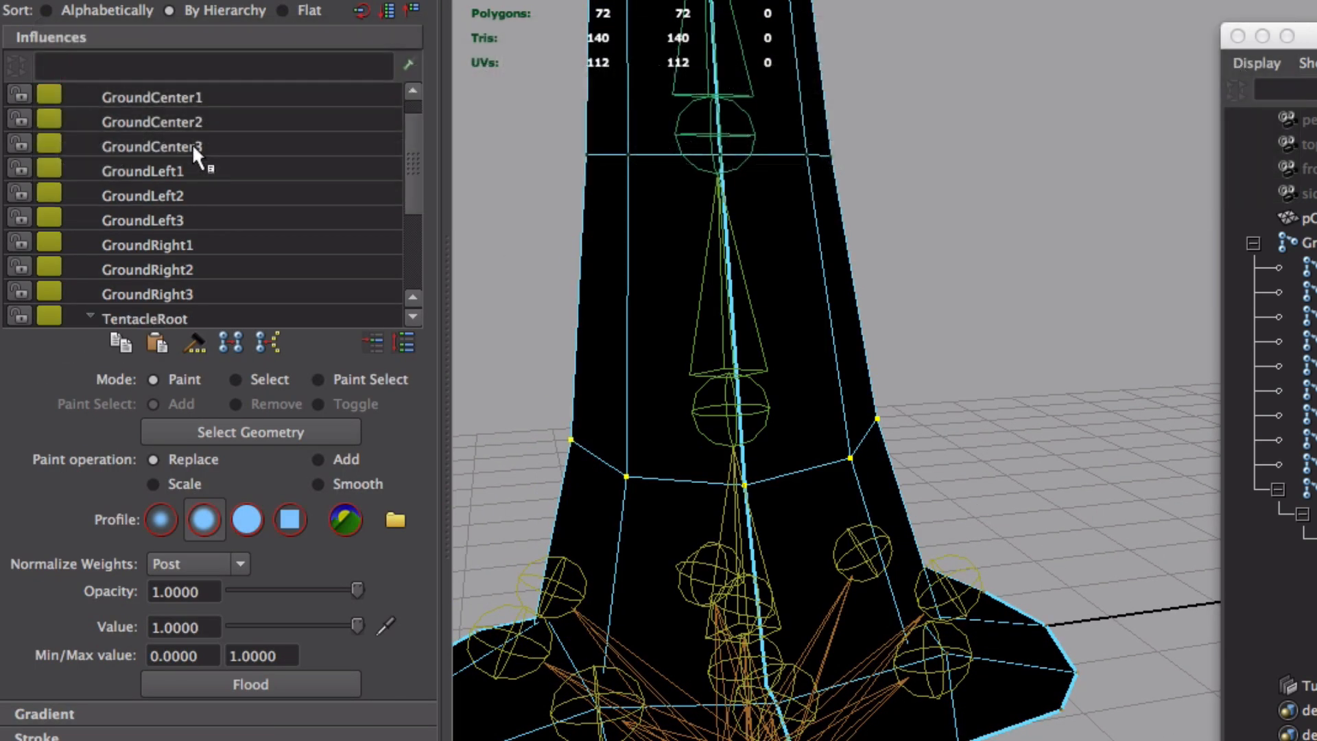
Step: Flood the selected loop vertices with value 1 for TentacleRoot and value 0 for Tentacle1
scroll(192, 146, down, 2)
click(192, 146)
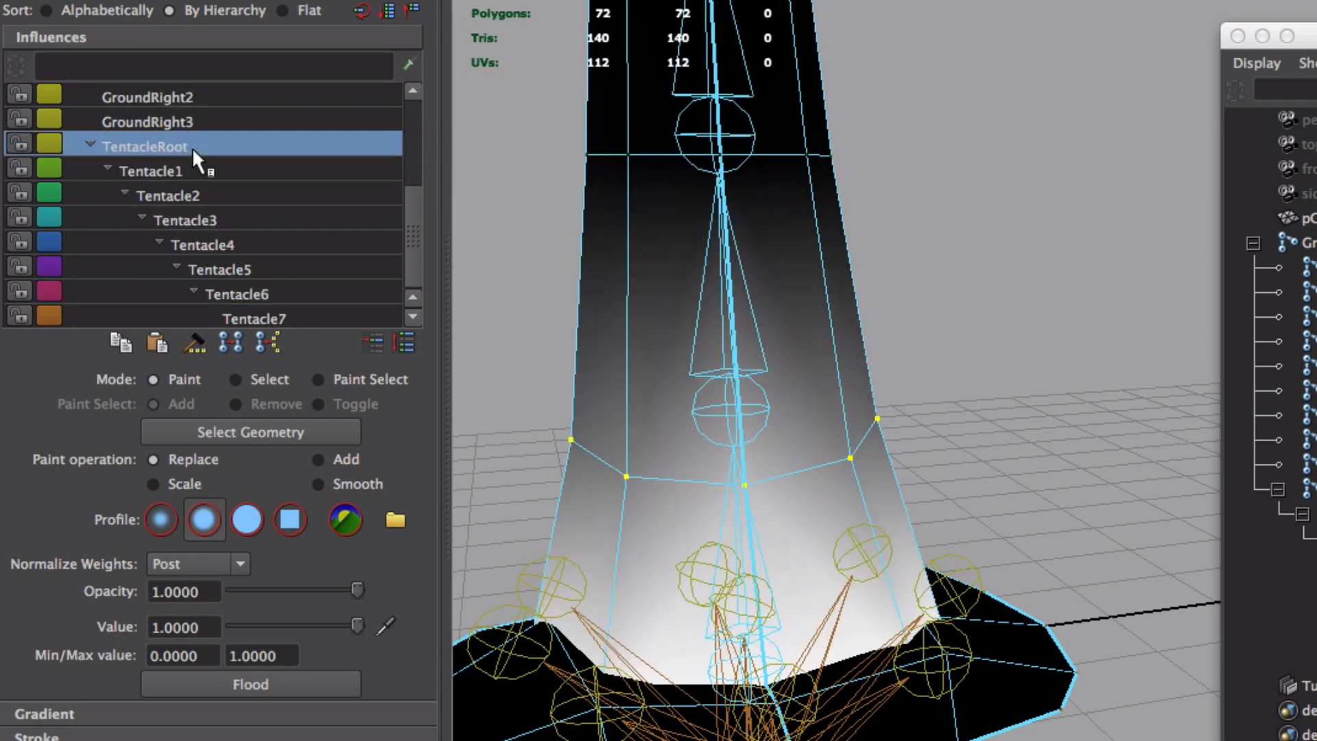
click(338, 684)
click(150, 170)
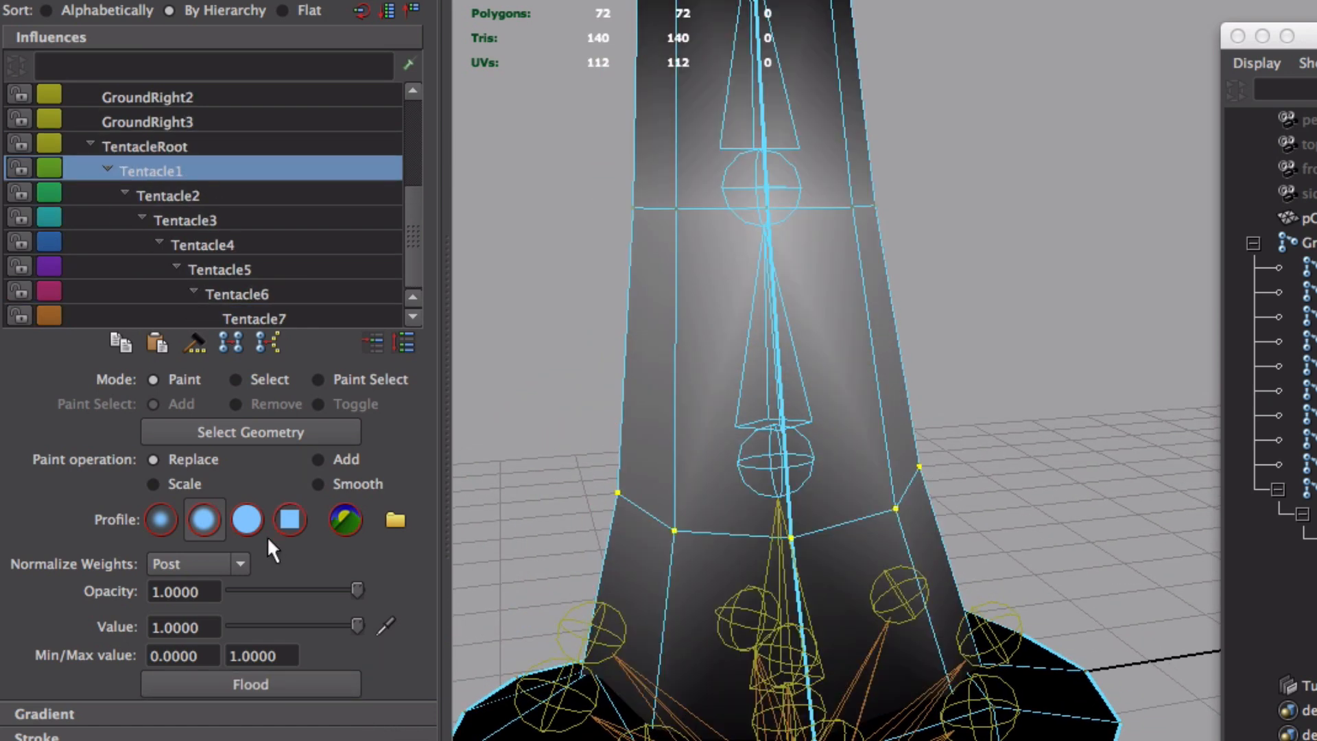
click(188, 675)
alt+middle_drag(504, 475, 531, 561)
Step: Select the second edge loop above the tentacle's base, convert it to vertices and reactivate the Paint Skin Weights Tool
key(w)
right_drag(721, 329, 716, 278)
click(716, 295)
ctrl+right_drag(556, 381, 328, 393)
key(y)
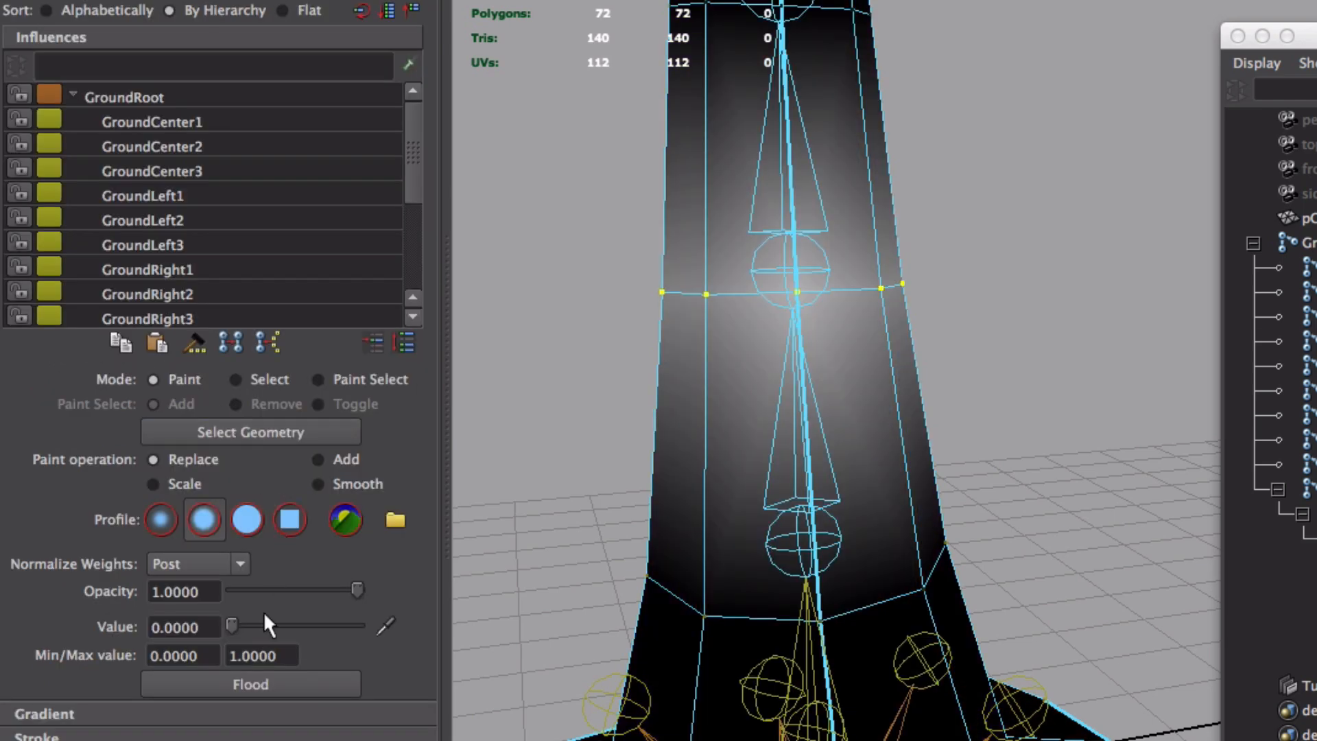
Step: Flood the selected second-loop vertices with value 1 for Tentacle1
click(328, 684)
key(w)
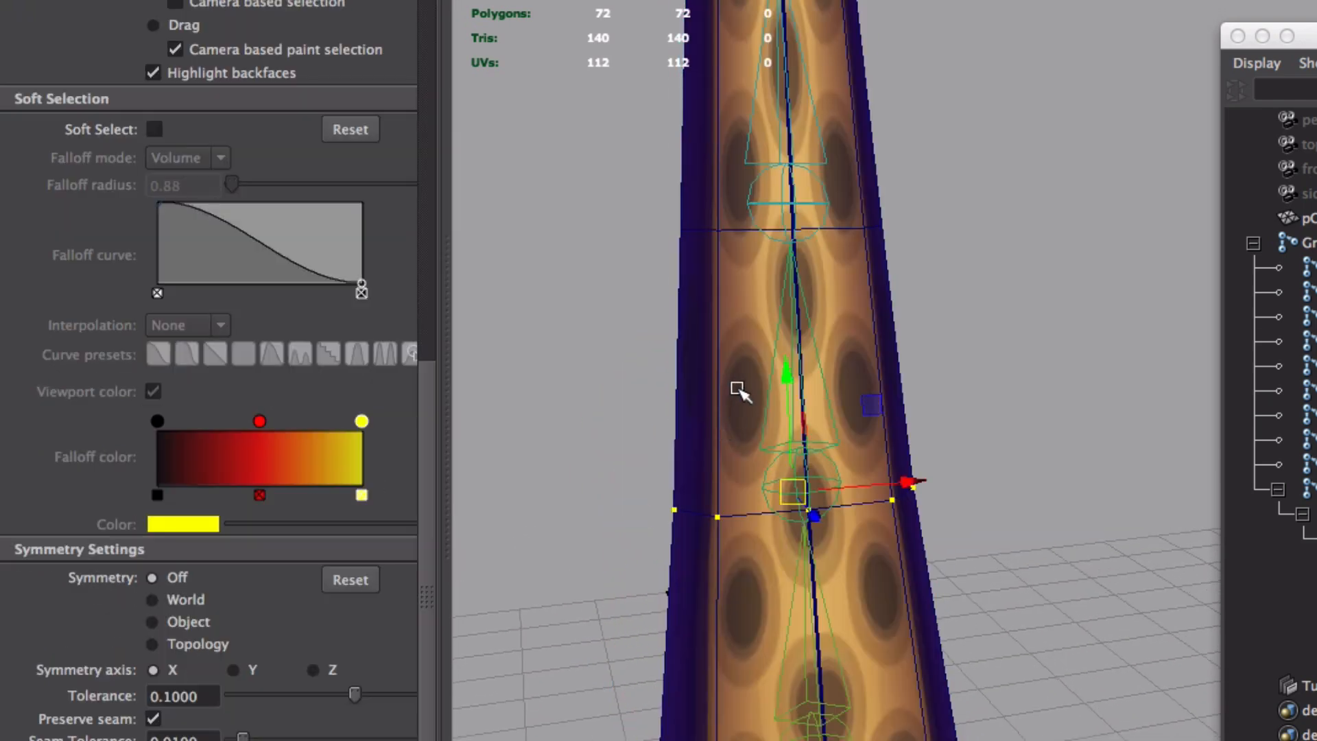
Step: Select the third edge loop above the base, convert it to vertices and flood it with value 1 for Tentacle2
right_drag(722, 309, 422, 273)
double_click(721, 231)
key(y)
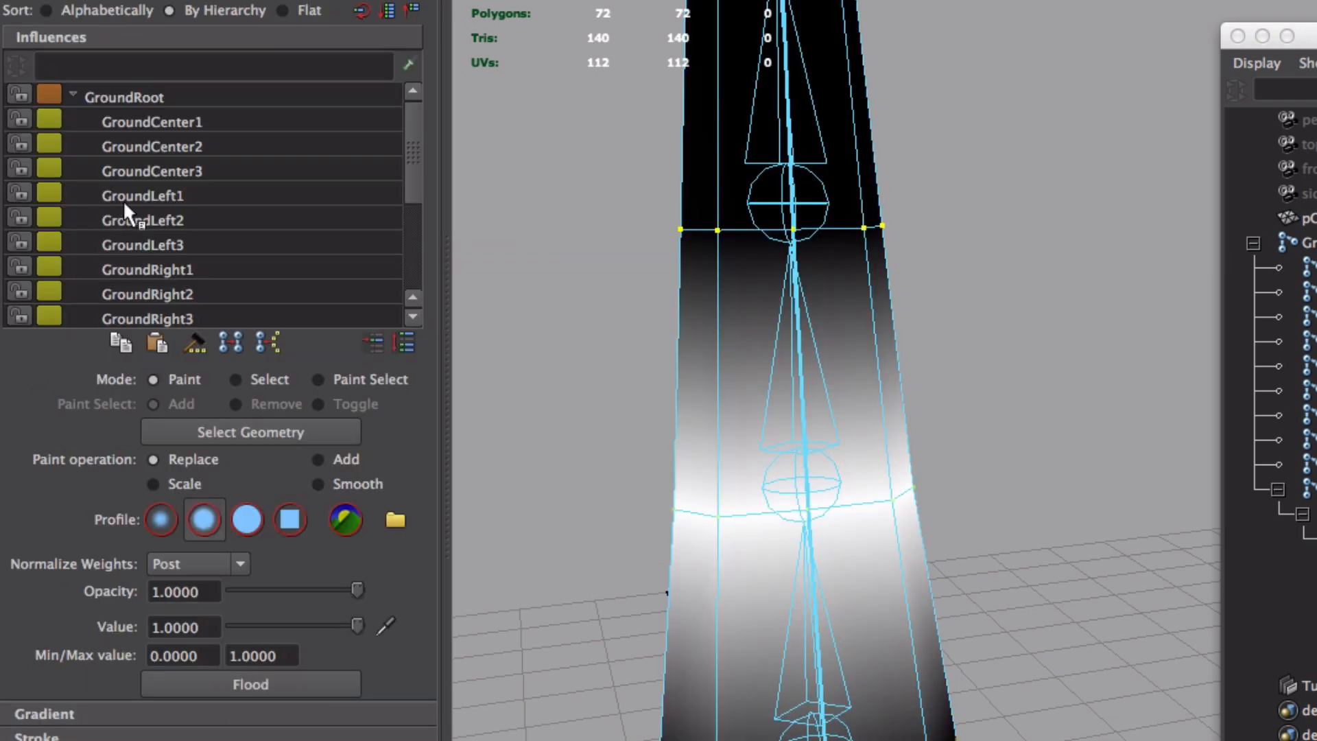
scroll(189, 227, down, 2)
click(191, 262)
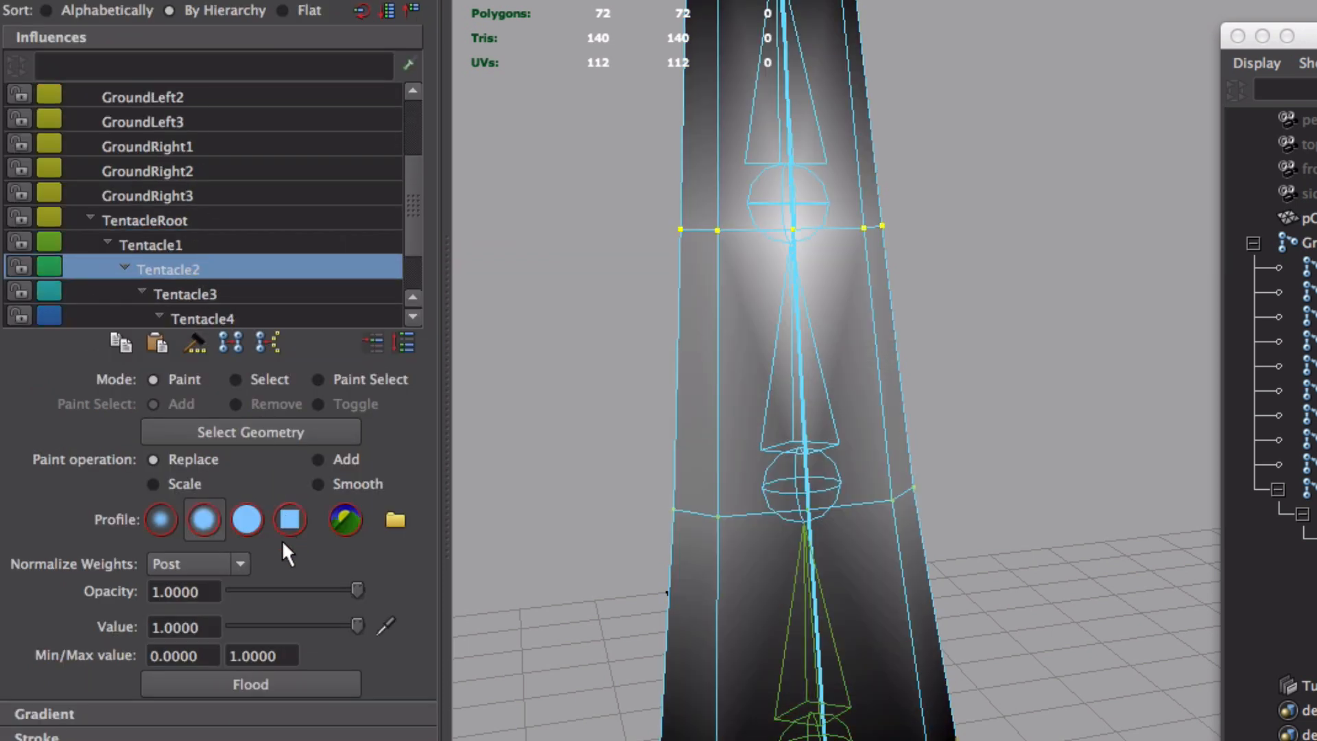
click(275, 684)
Step: Reselect the second edge loop above the base as vertices and flood it with value 0 for Tentacle2
key(w)
right_drag(666, 532, 686, 467)
ctrl+right_drag(561, 559, 500, 567)
key(y)
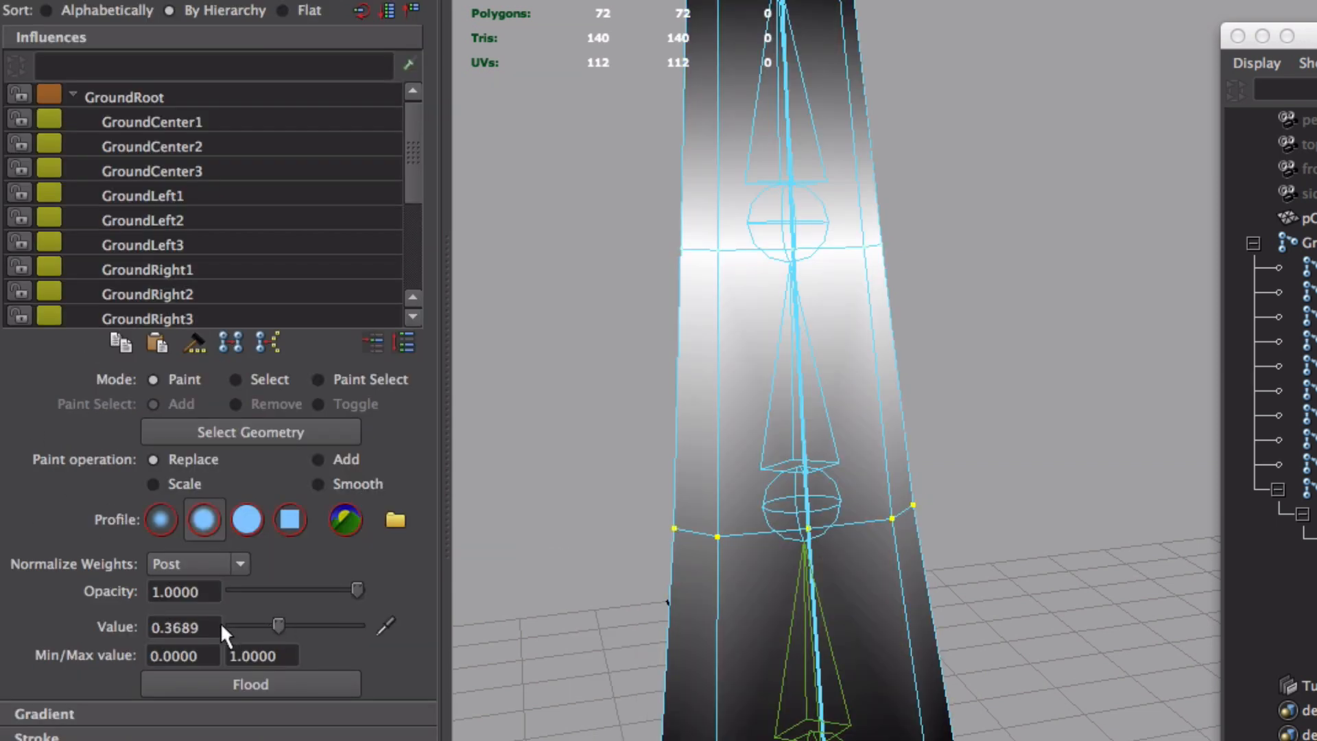
click(175, 679)
Step: Choose the Tentacle3 influence, reselect the third edge loop as vertices and flood it with value 0
alt+drag(652, 426, 650, 446)
scroll(277, 273, down, 2)
click(239, 293)
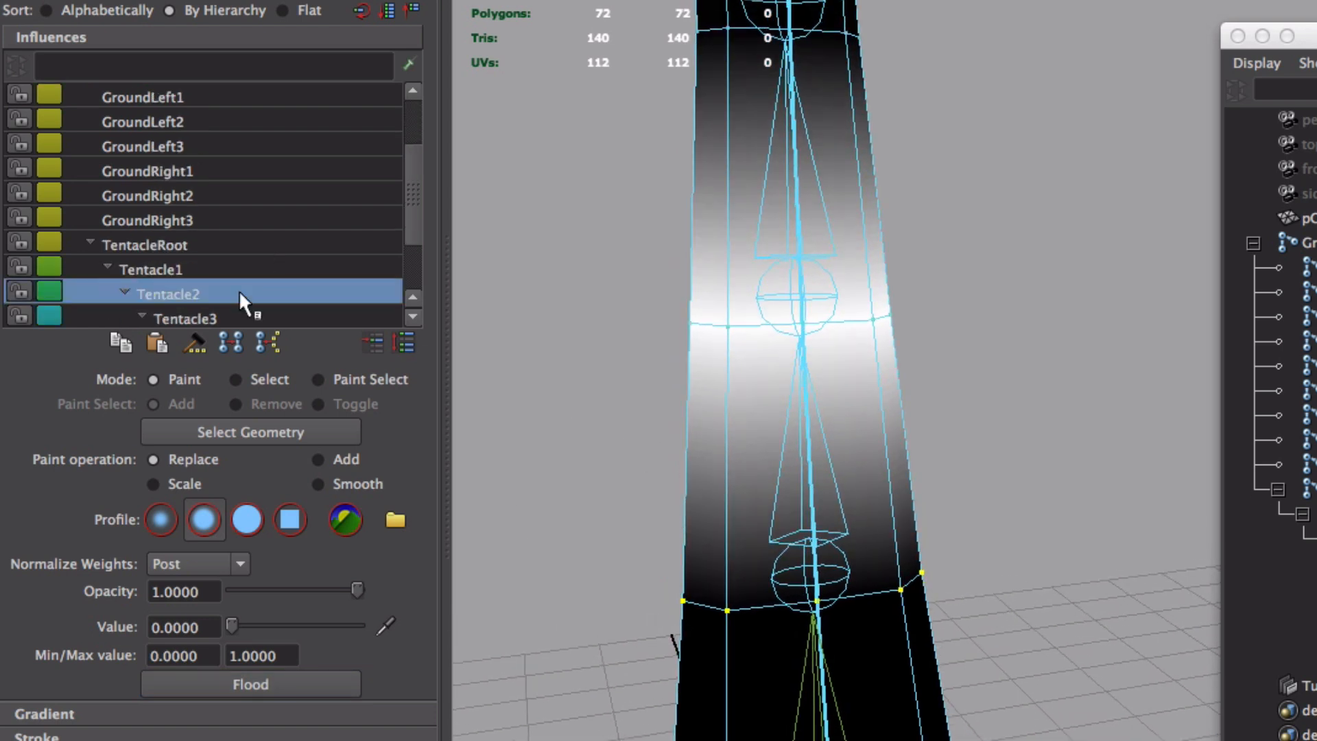
click(217, 319)
alt+middle_drag(672, 235, 705, 389)
key(w)
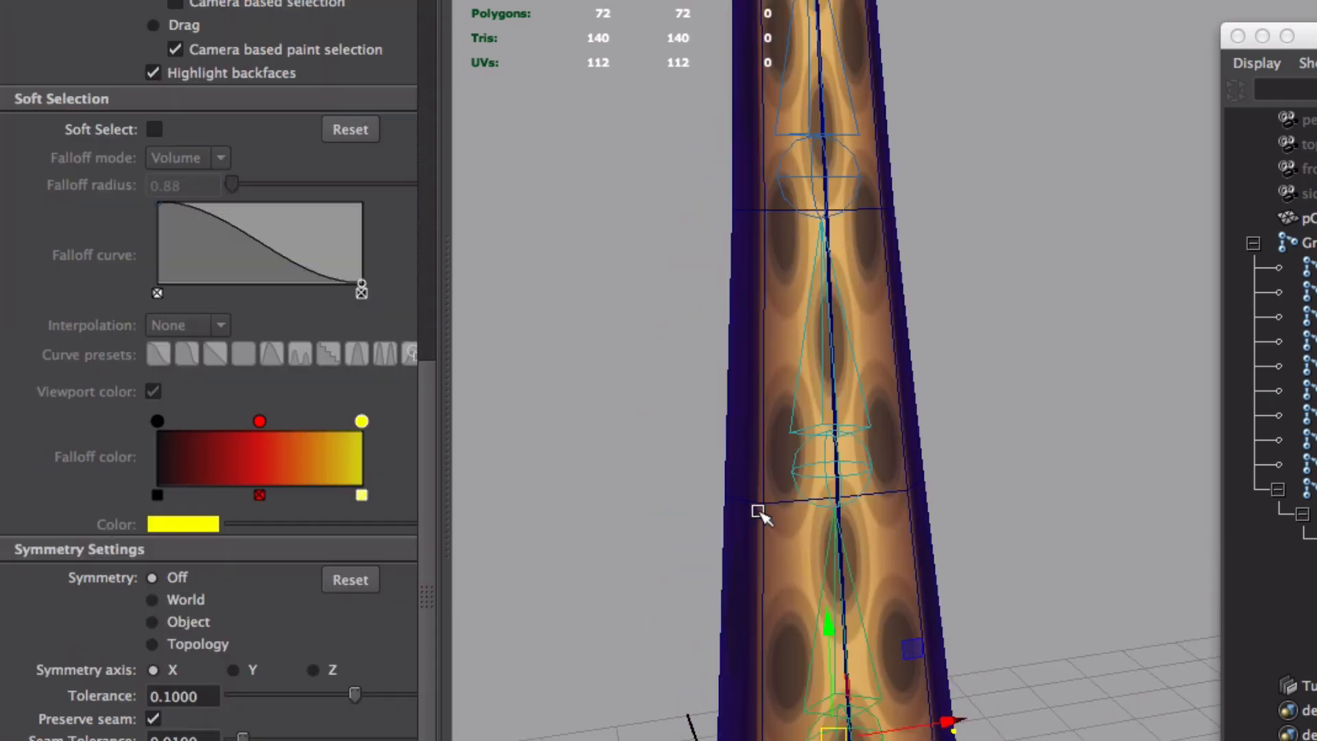
right_drag(761, 437, 761, 435)
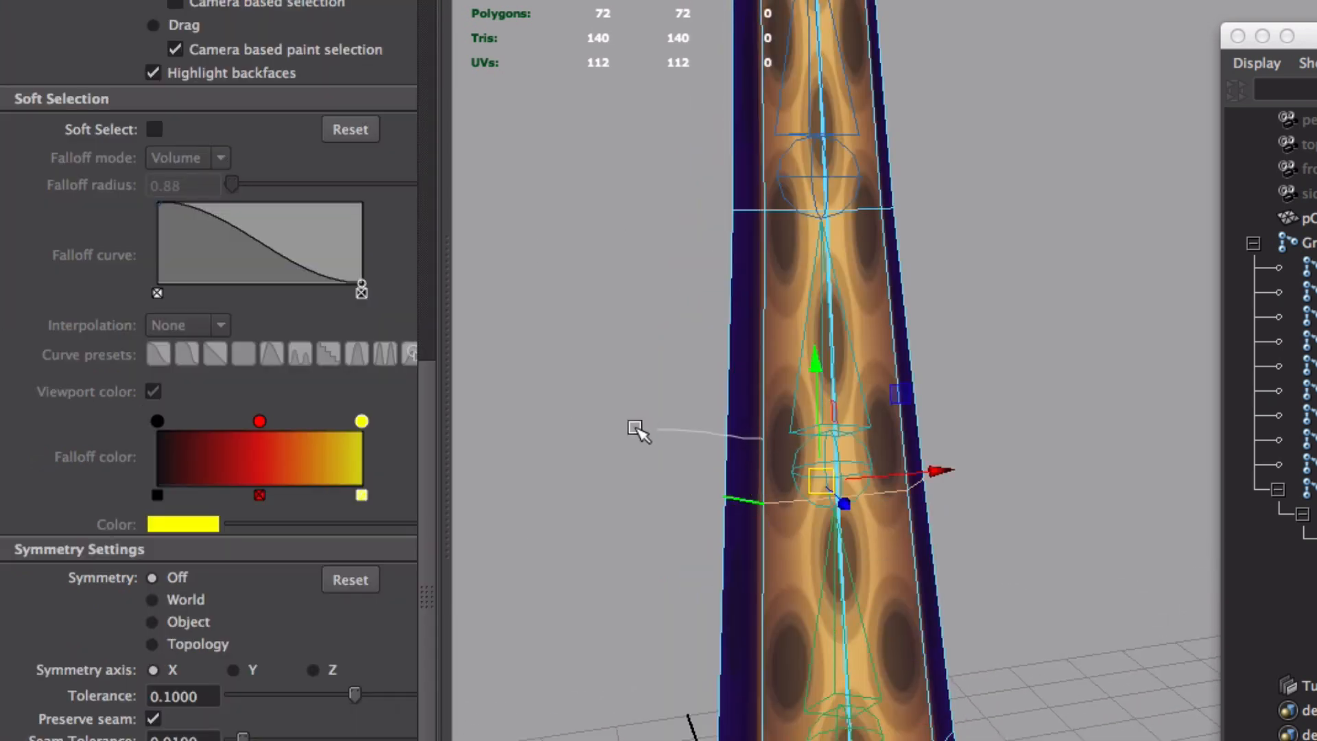
ctrl+right_drag(636, 426, 549, 429)
key(y)
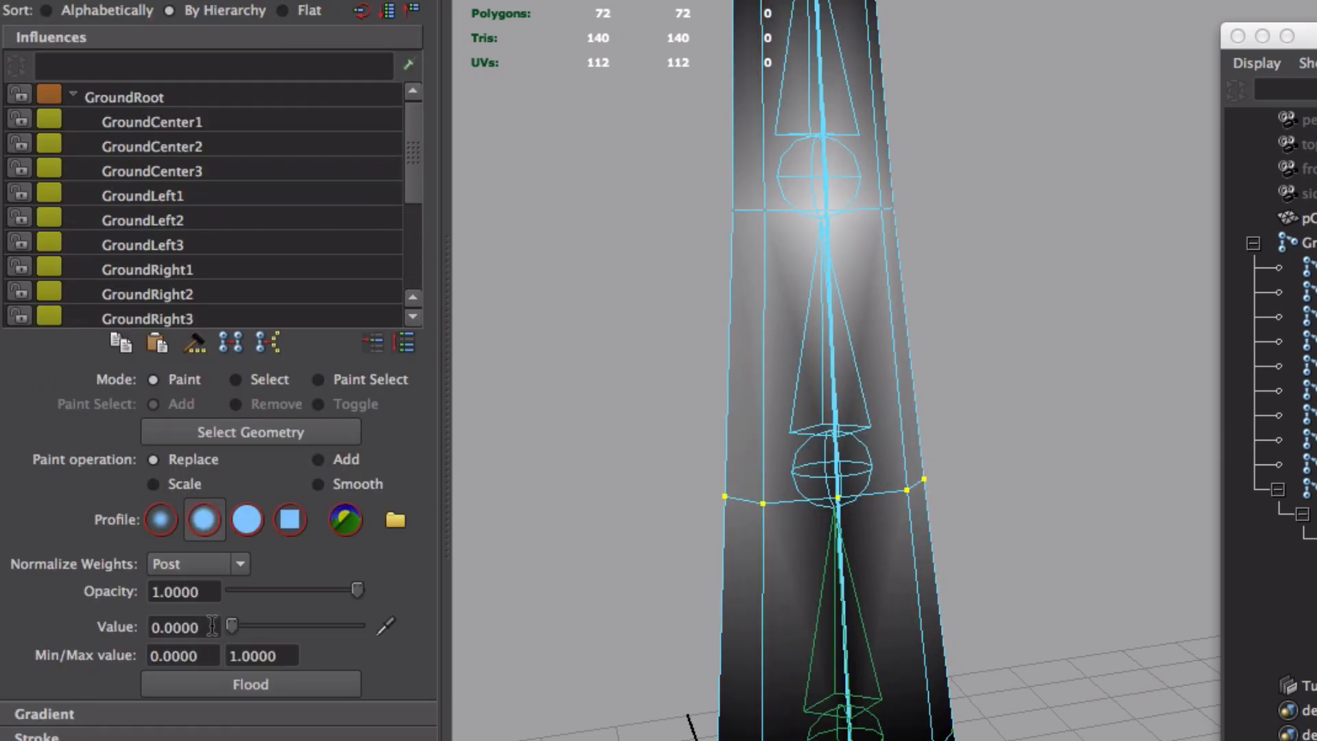
click(241, 684)
Step: Select the outer edge loop of the ground base and convert it to vertices
mouse_move(720, 286)
alt+middle_down()
mouse_move(712, 456)
mouse_move(697, 347)
mouse_move(708, 66)
alt+middle_up()
alt+right_drag(741, 579, 501, 427)
alt+middle_drag(755, 524, 658, 455)
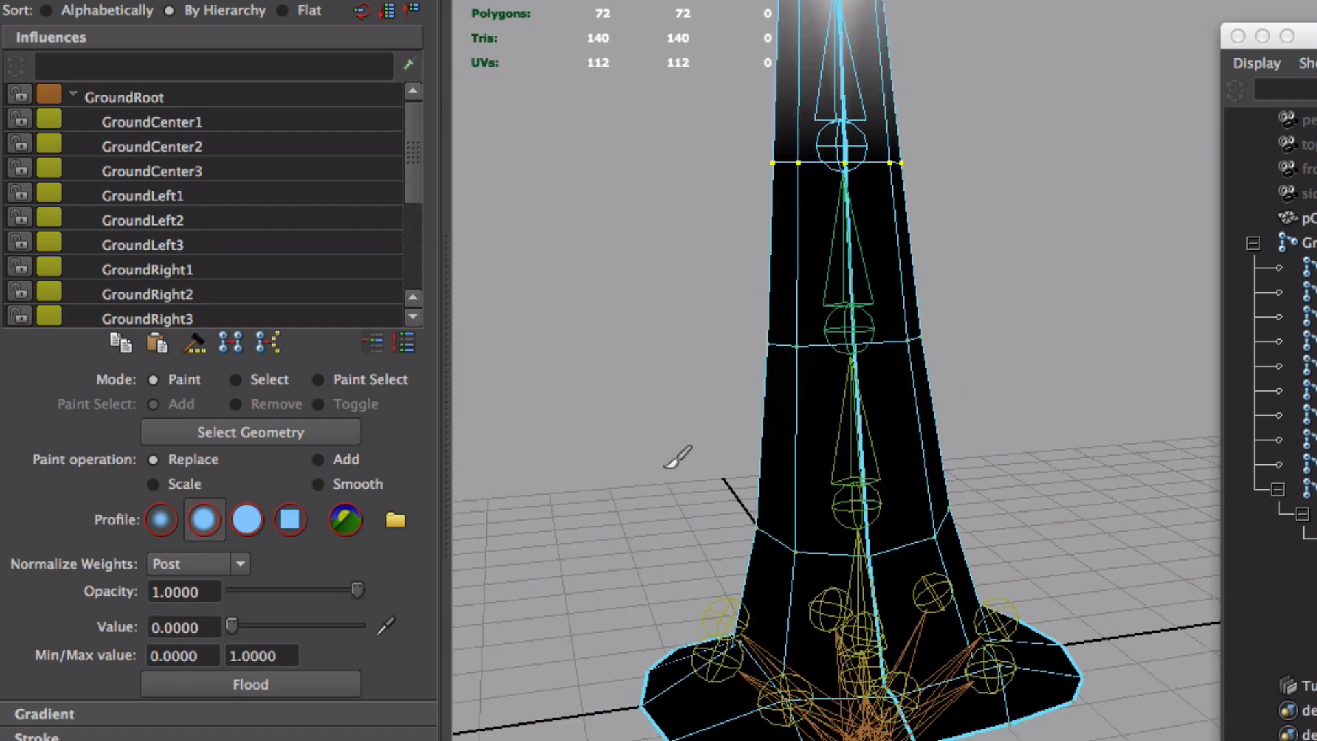
key(w)
alt+right_drag(671, 587, 883, 706)
alt+middle_drag(882, 705, 953, 555)
click(992, 613)
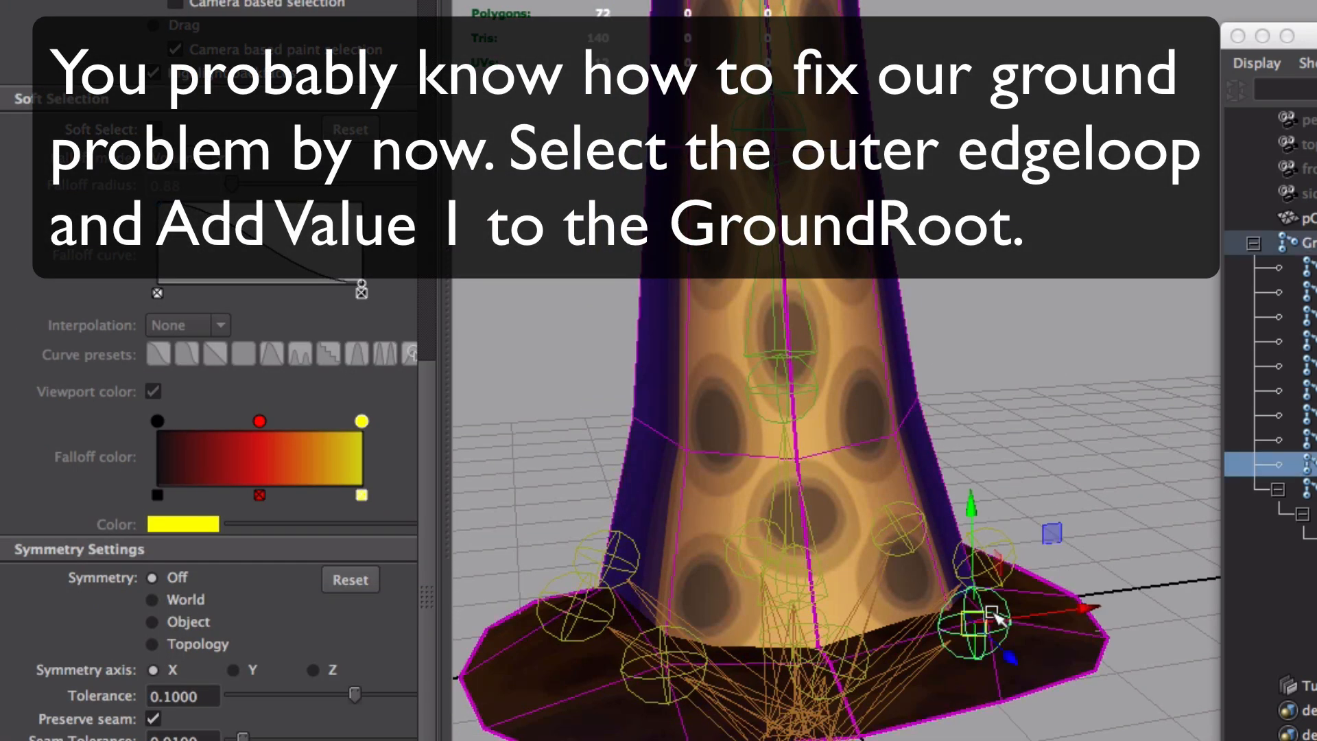
right_drag(1057, 663, 1062, 486)
double_click(1047, 679)
ctrl+right_drag(1047, 679, 752, 668)
alt+middle_drag(514, 679, 591, 612)
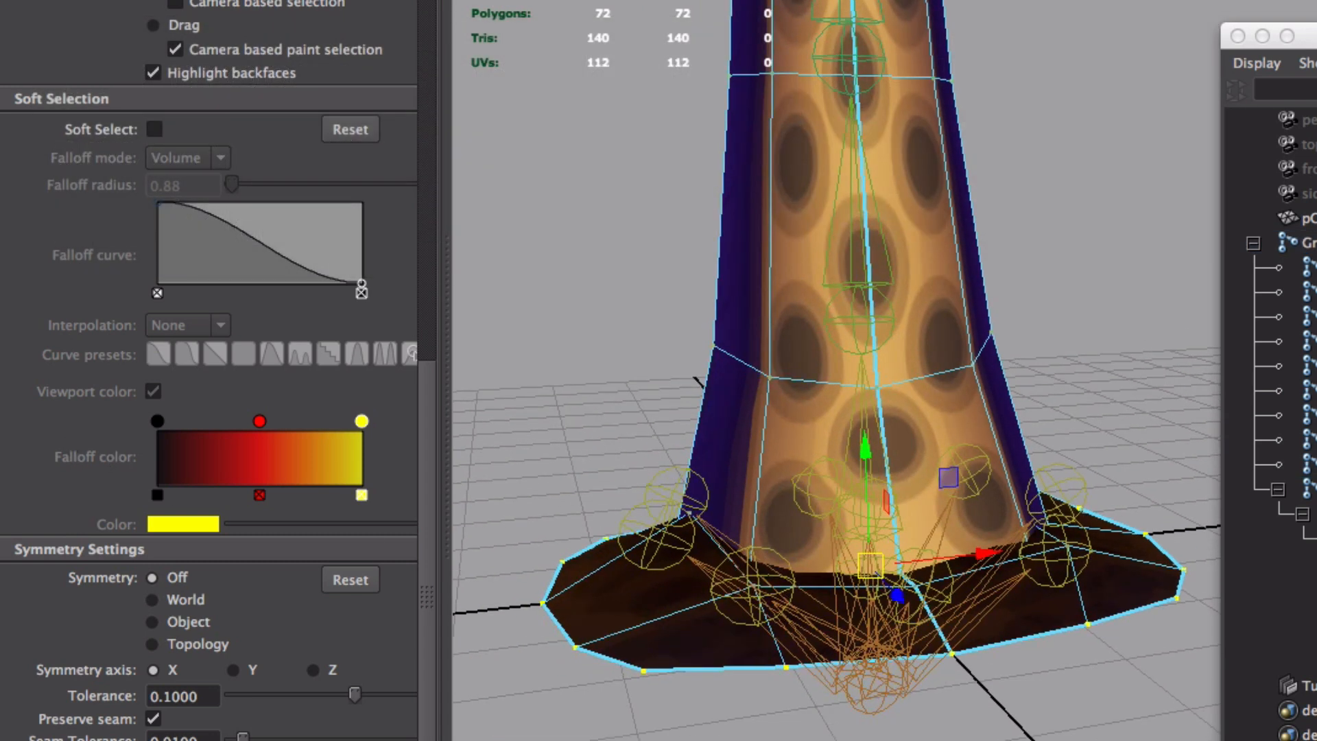
Step: Flood the ground's outer vertices with value 1 for GroundRoot using the Paint Skin Weights Tool
click(0, 280)
click(140, 97)
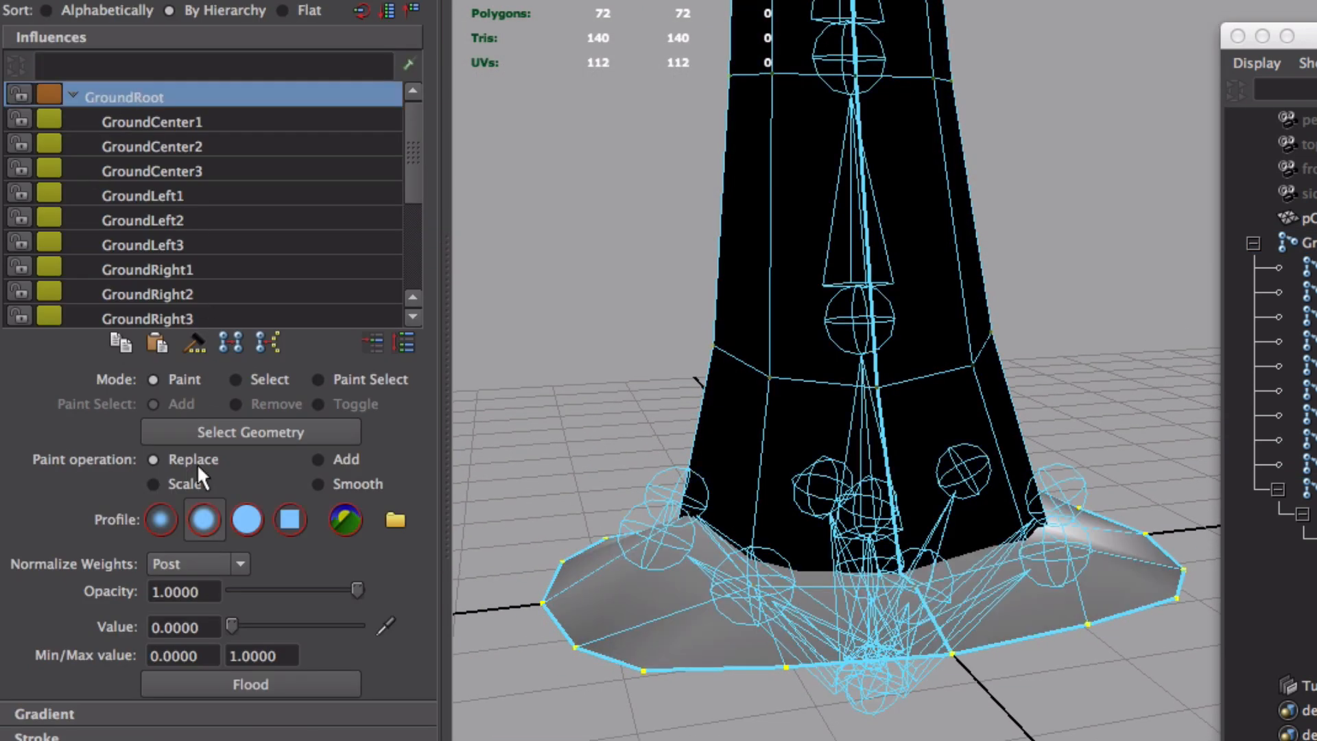
click(301, 686)
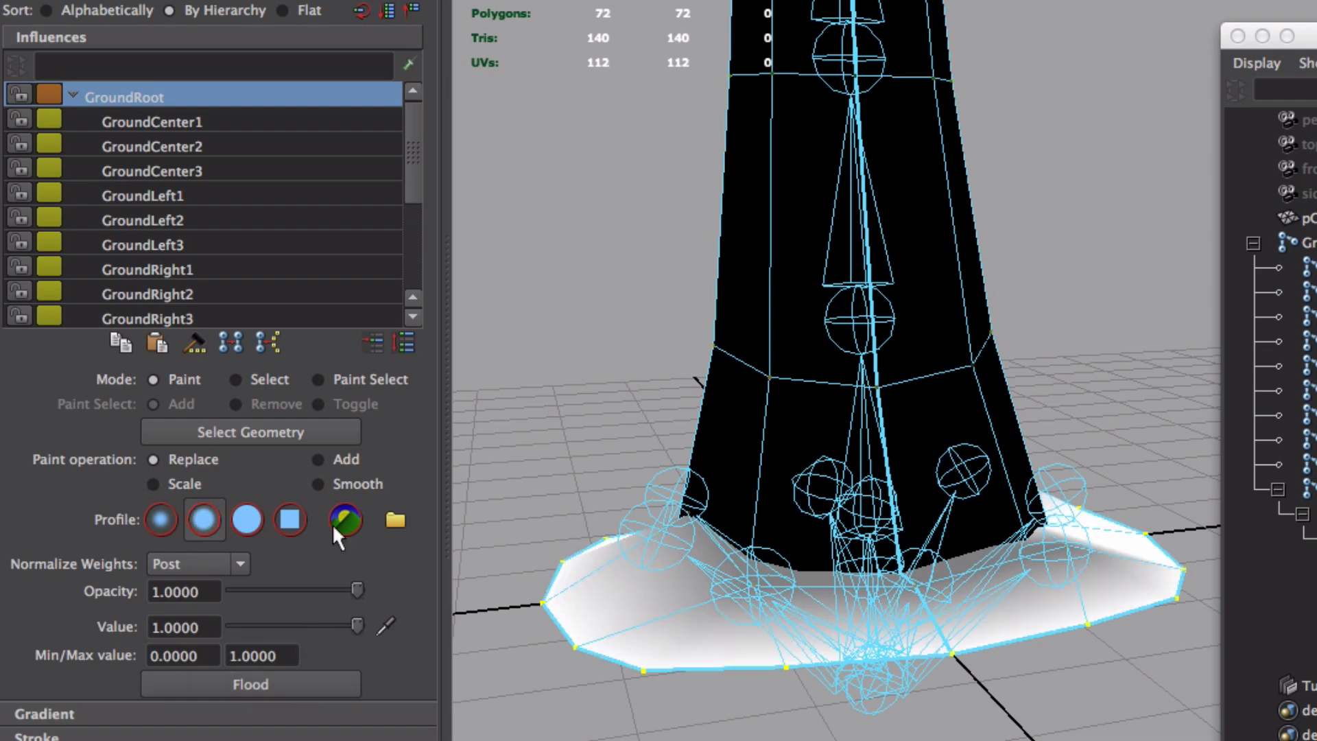
Step: Flood the ground's outer vertices with value 0 for the remaining ground joints, from GroundCenter1 through GroundRight3
click(186, 123)
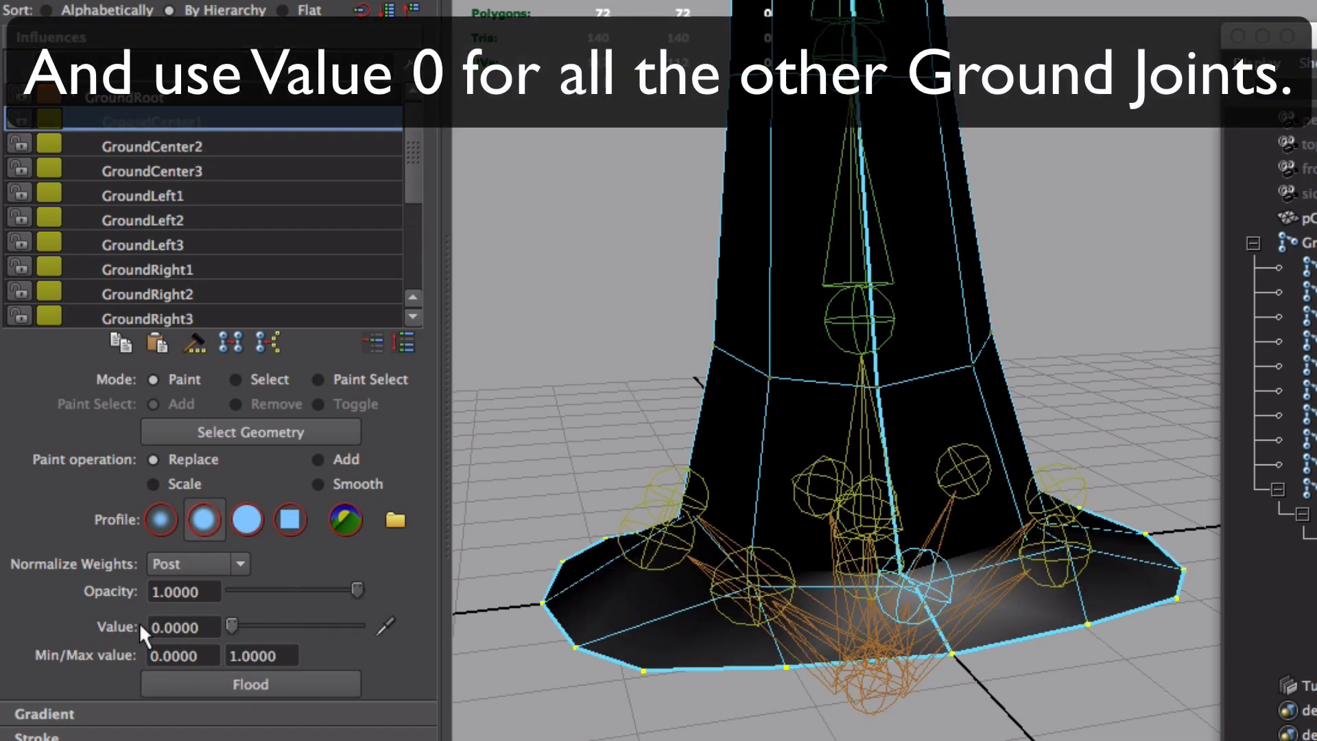
click(270, 686)
click(187, 144)
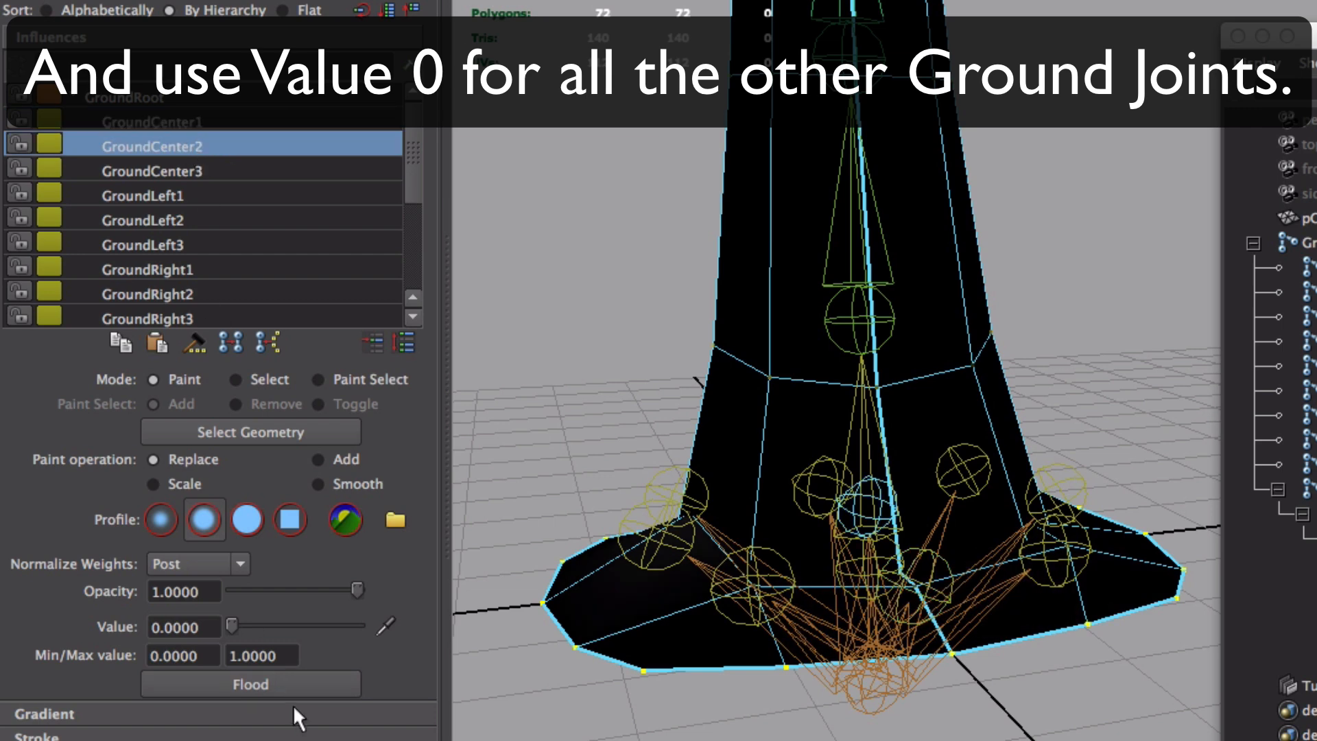
click(300, 686)
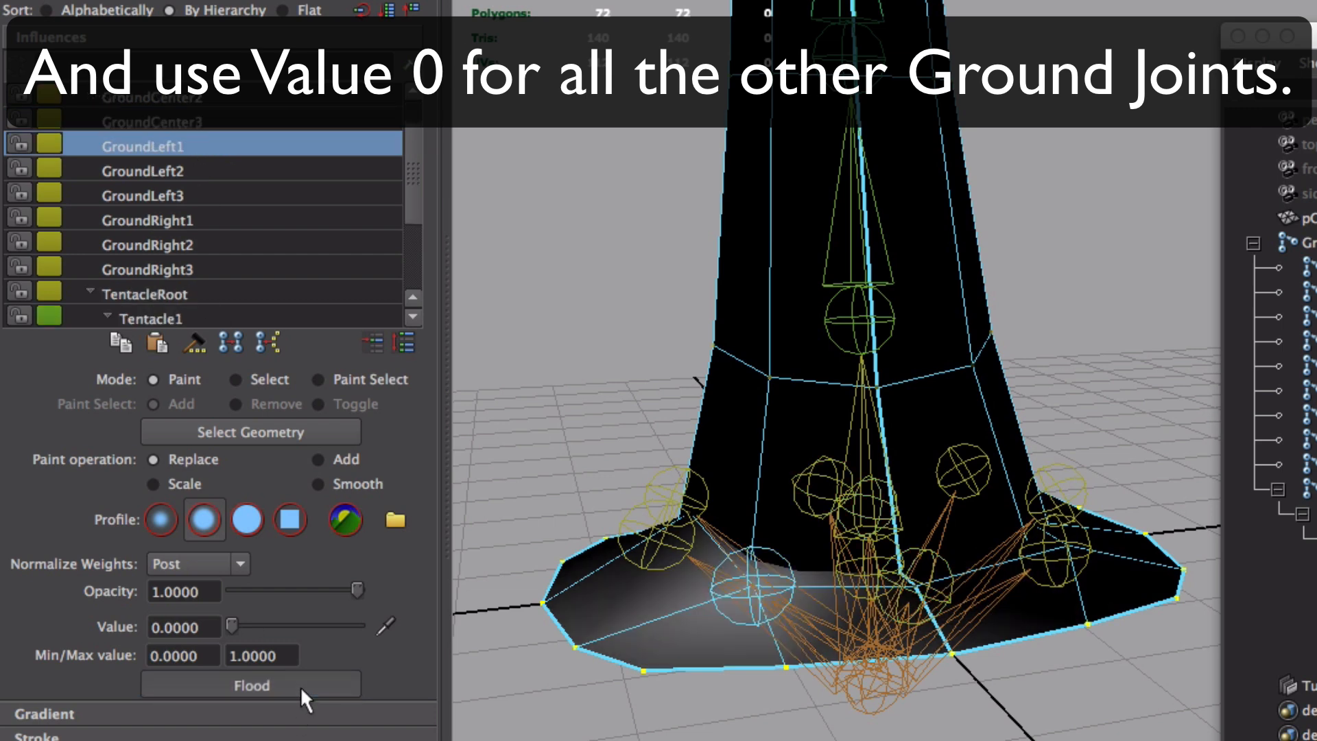
click(299, 686)
click(299, 686)
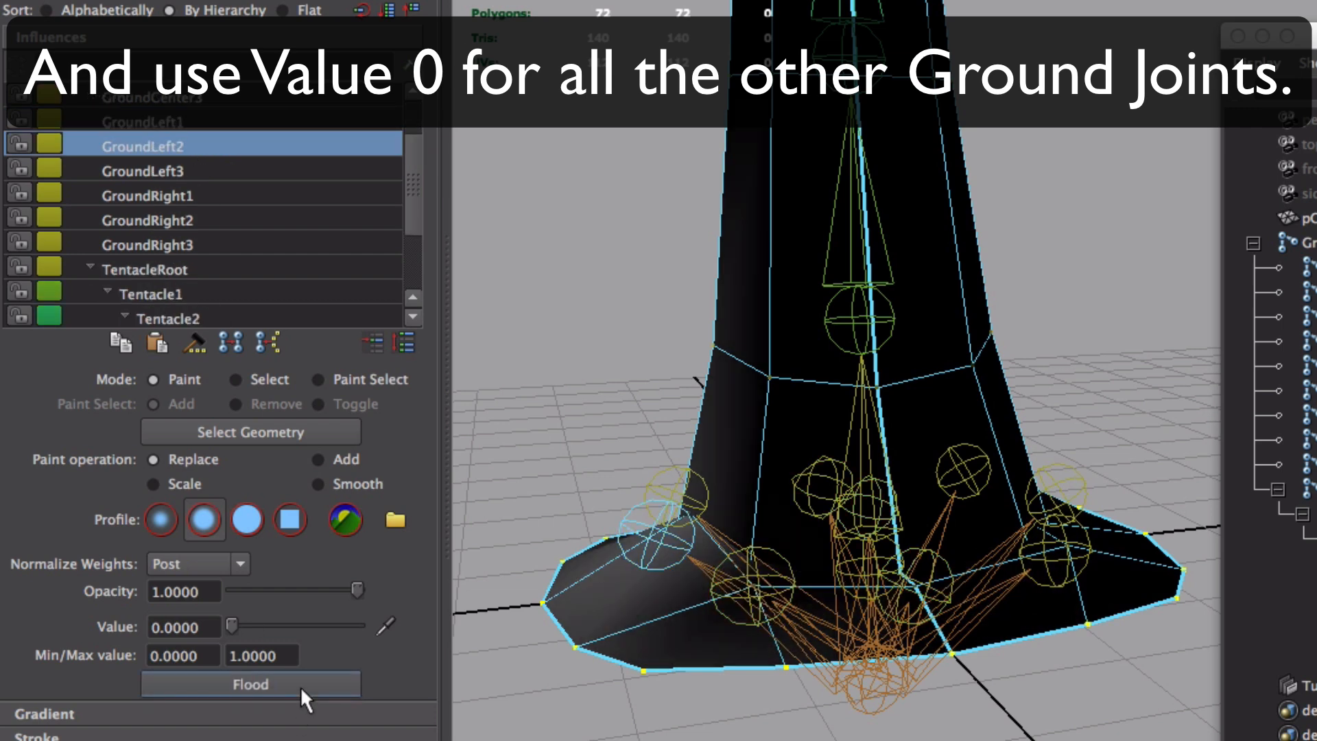
click(299, 686)
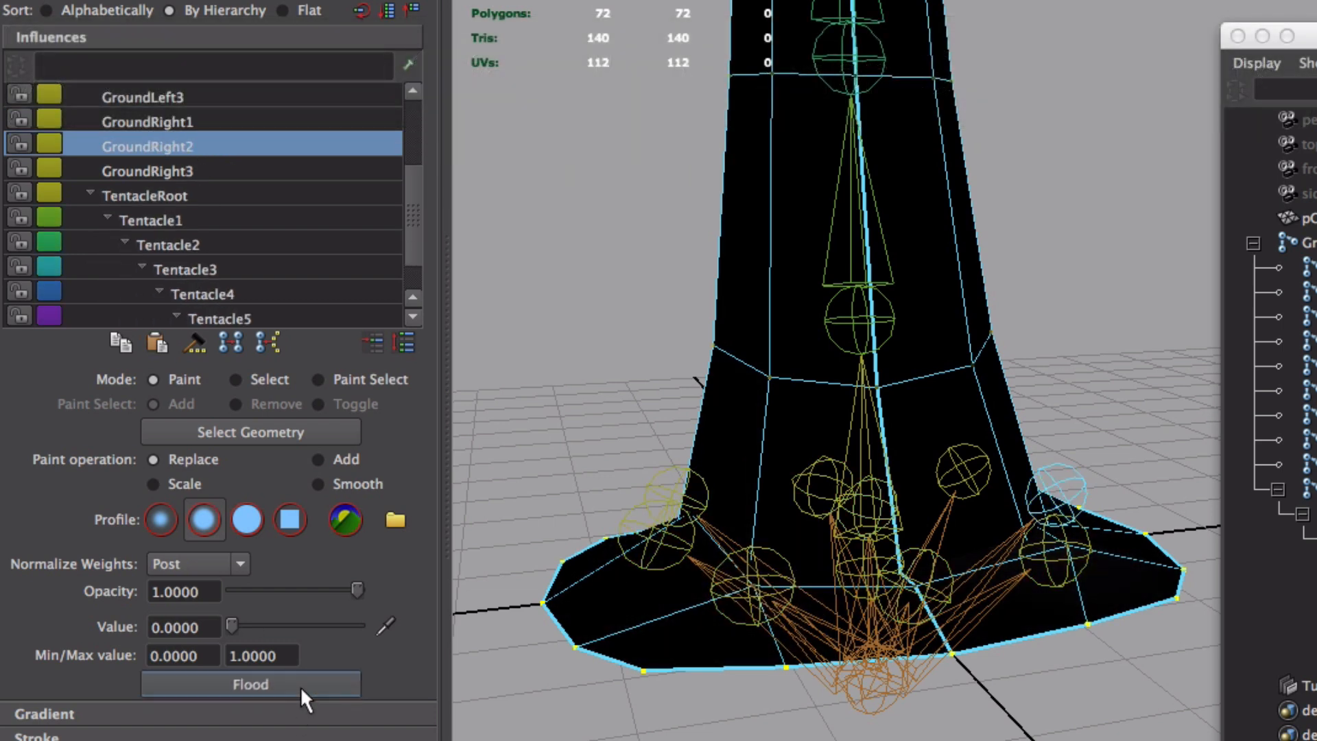
click(299, 686)
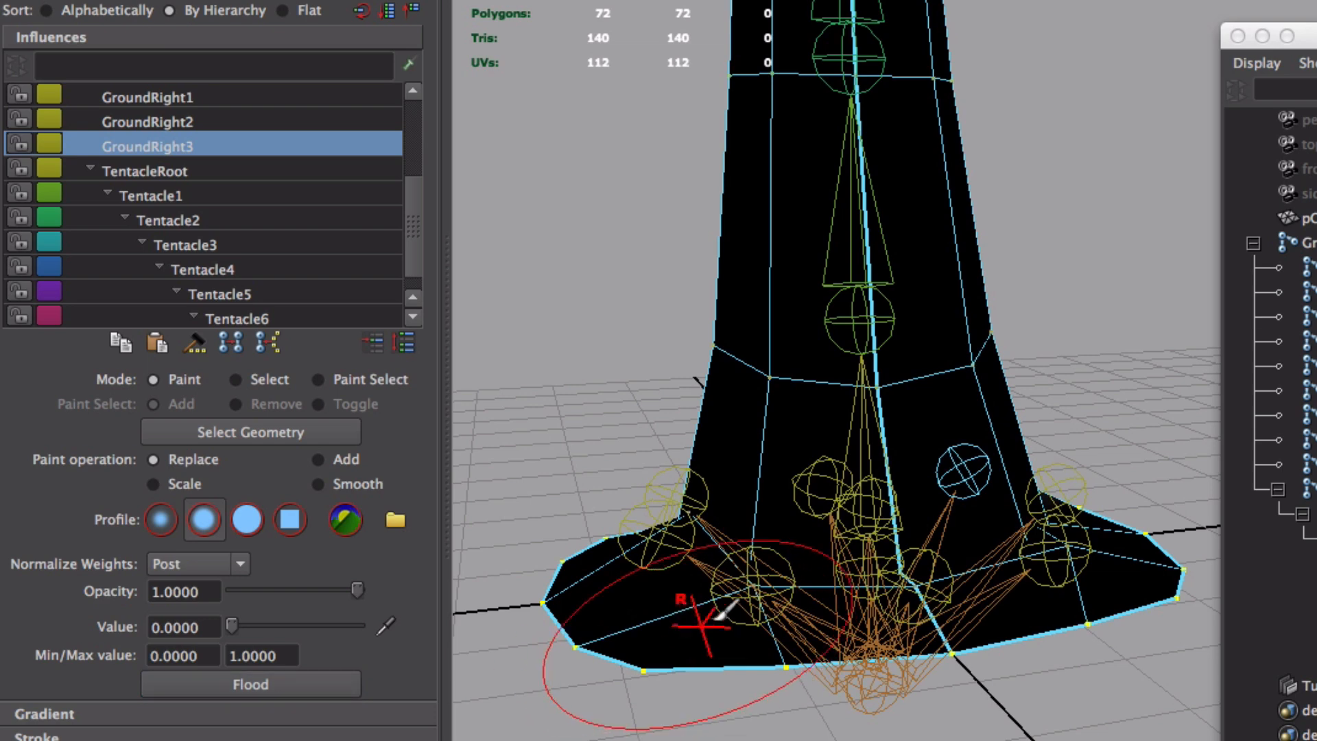
Step: Test the ground deformation by moving GroundRight1 and then a front ground joint, undoing each move
key(w)
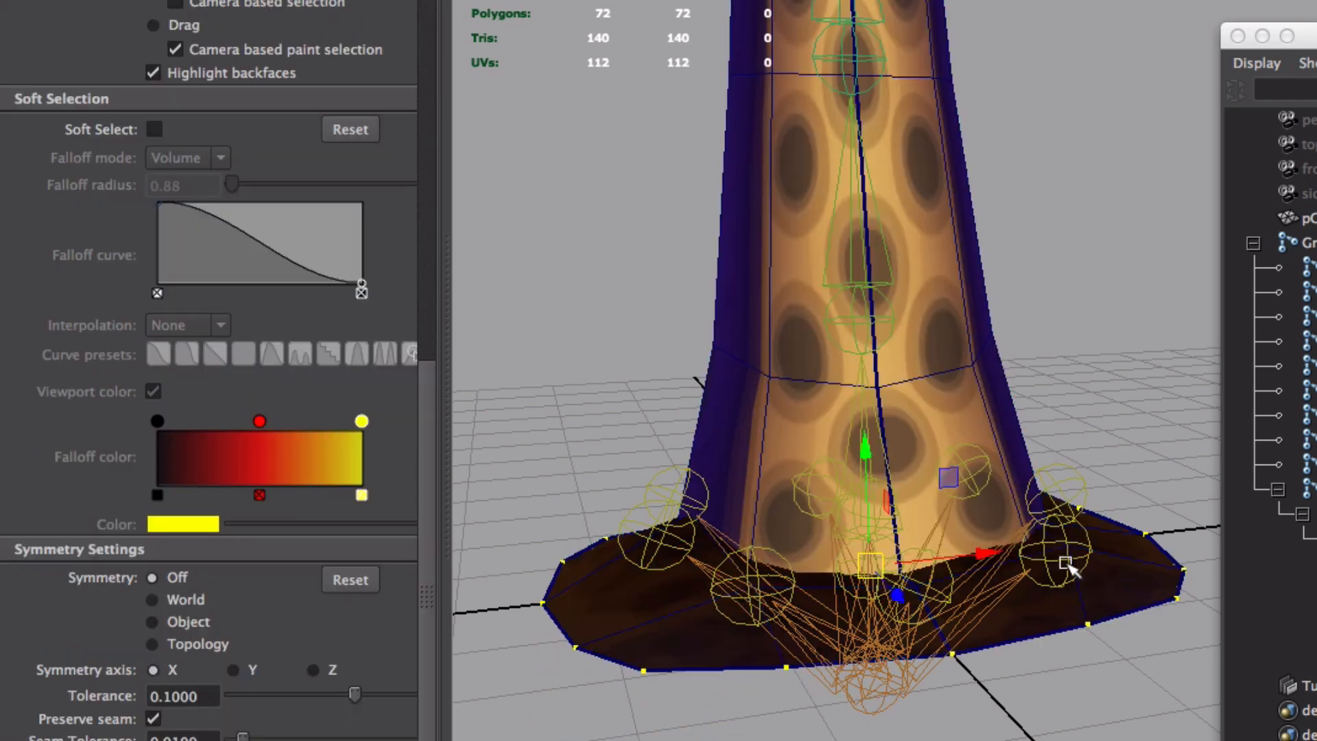
click(1074, 550)
mouse_move(1058, 551)
mouse_down()
mouse_move(1077, 535)
mouse_move(1082, 604)
mouse_up()
middle_drag(1082, 604, 1051, 482)
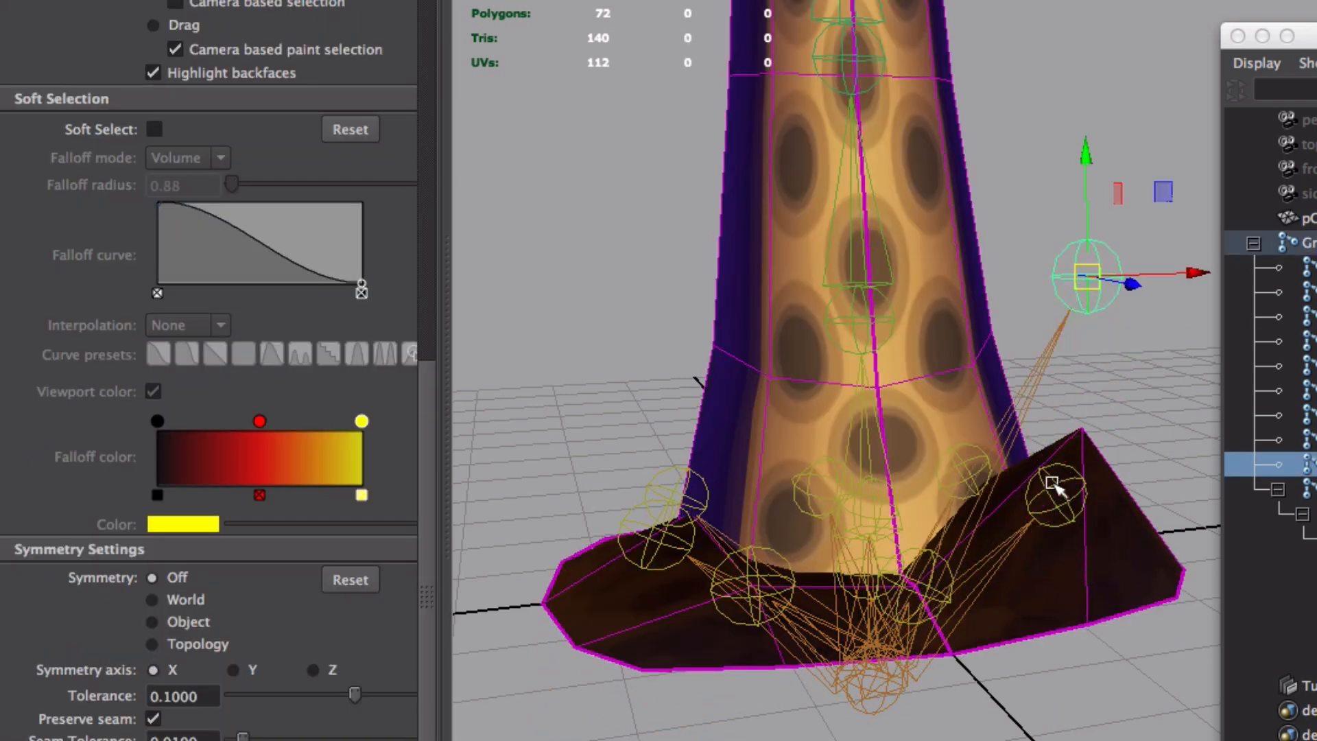
key(super+z)
click(929, 590)
middle_drag(891, 693, 918, 343)
key(super+z)
Step: Raise GroundLeft1 to test how the ground deforms, and undo the move
click(745, 593)
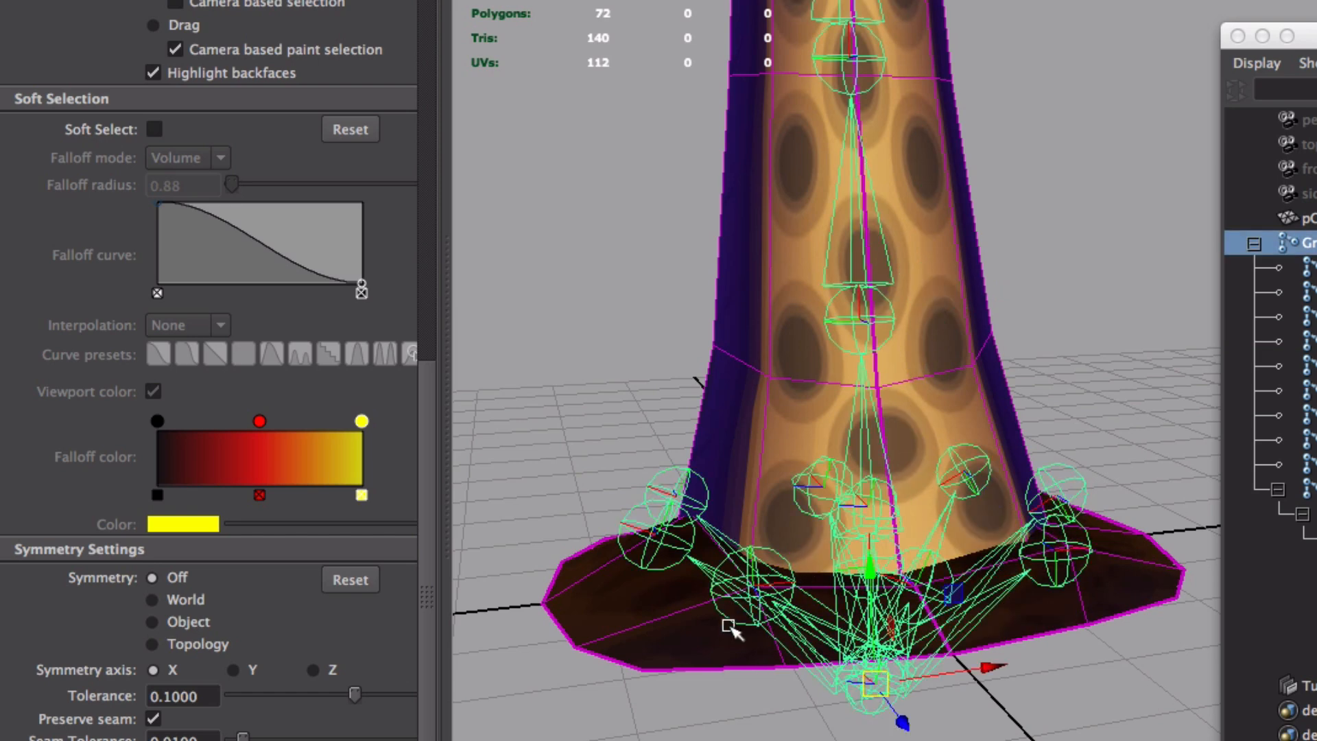
click(730, 624)
alt+drag(749, 635, 715, 587)
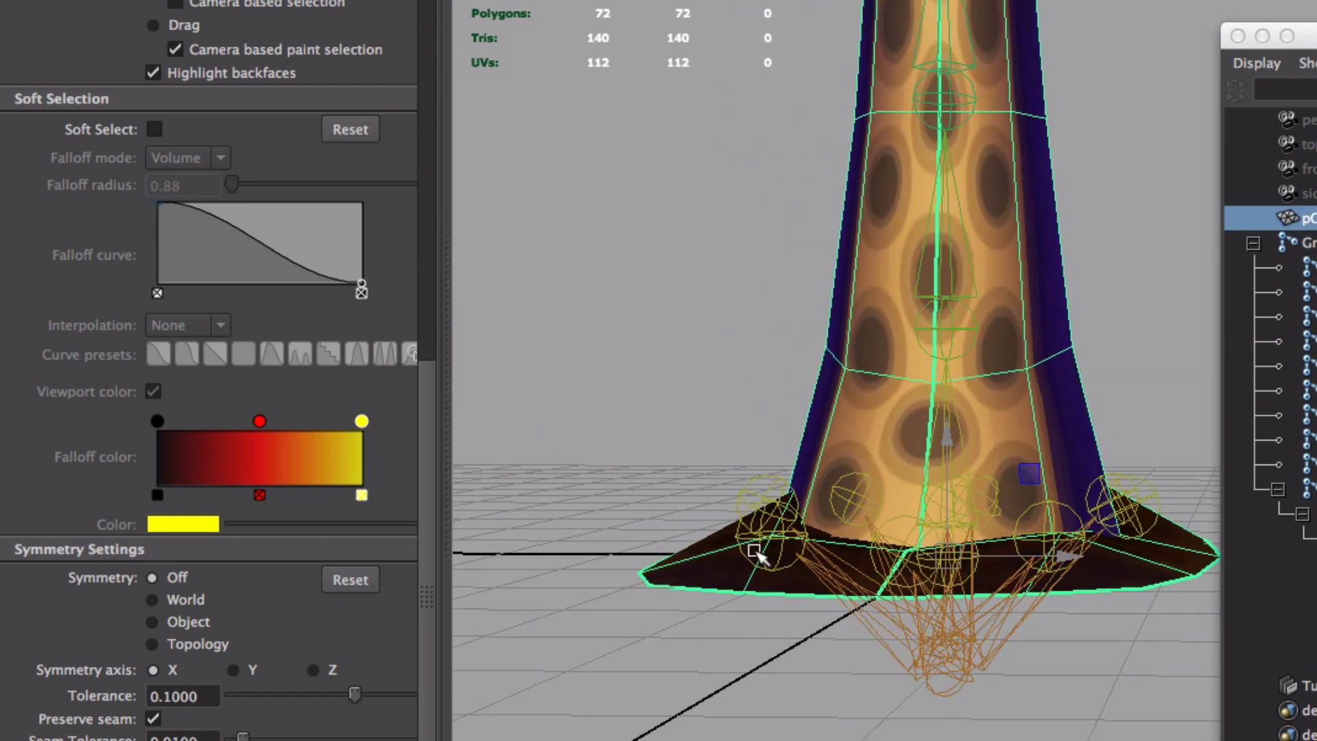
click(763, 520)
middle_drag(773, 638, 769, 440)
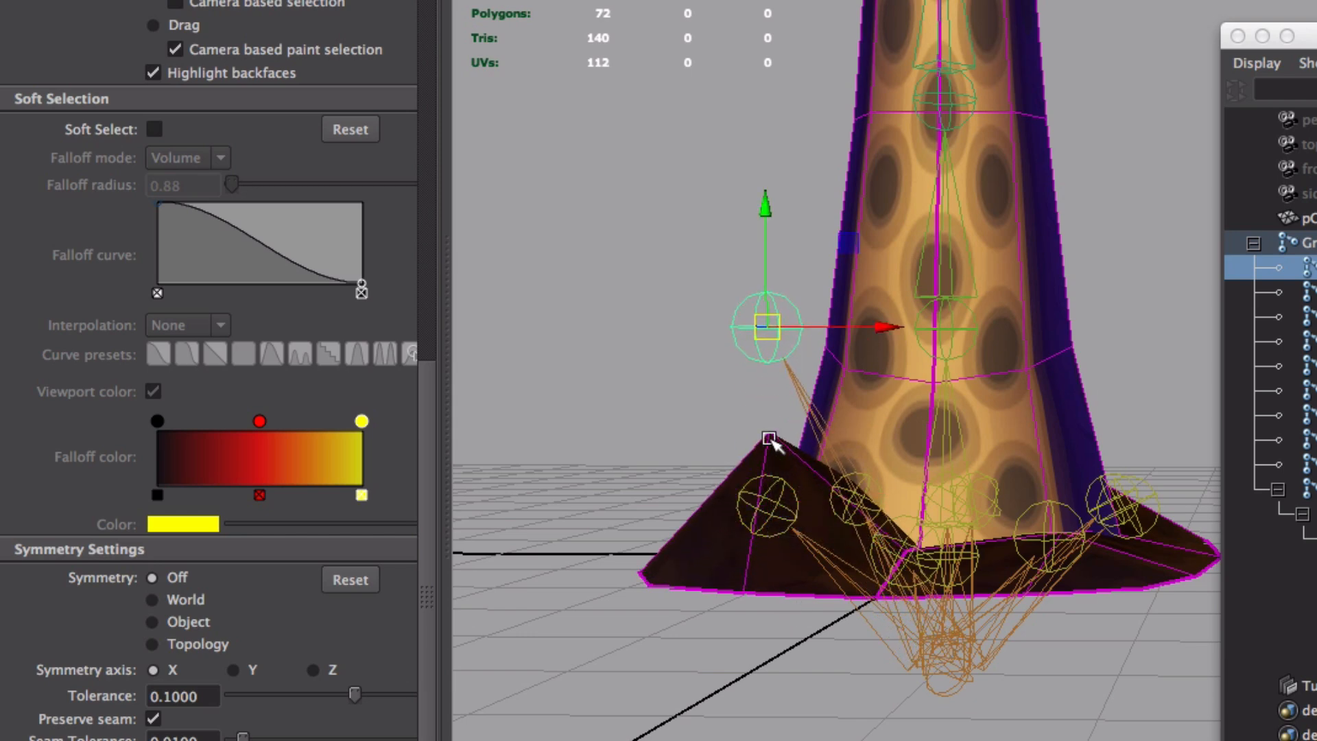
key(z)
Step: Raise GroundLeft2 to test its influence on the mesh, and undo the move
alt+drag(770, 446, 768, 553)
click(633, 534)
click(656, 530)
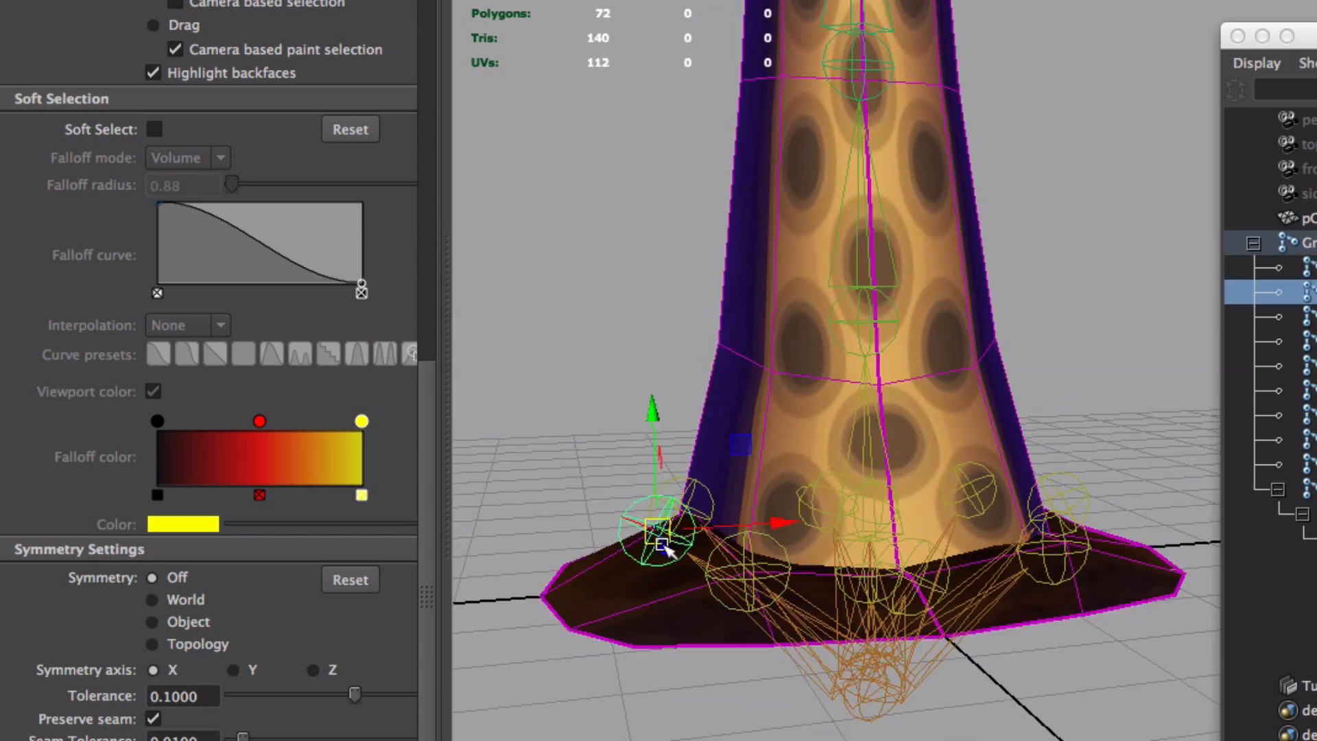
middle_drag(680, 624, 681, 473)
key(z)
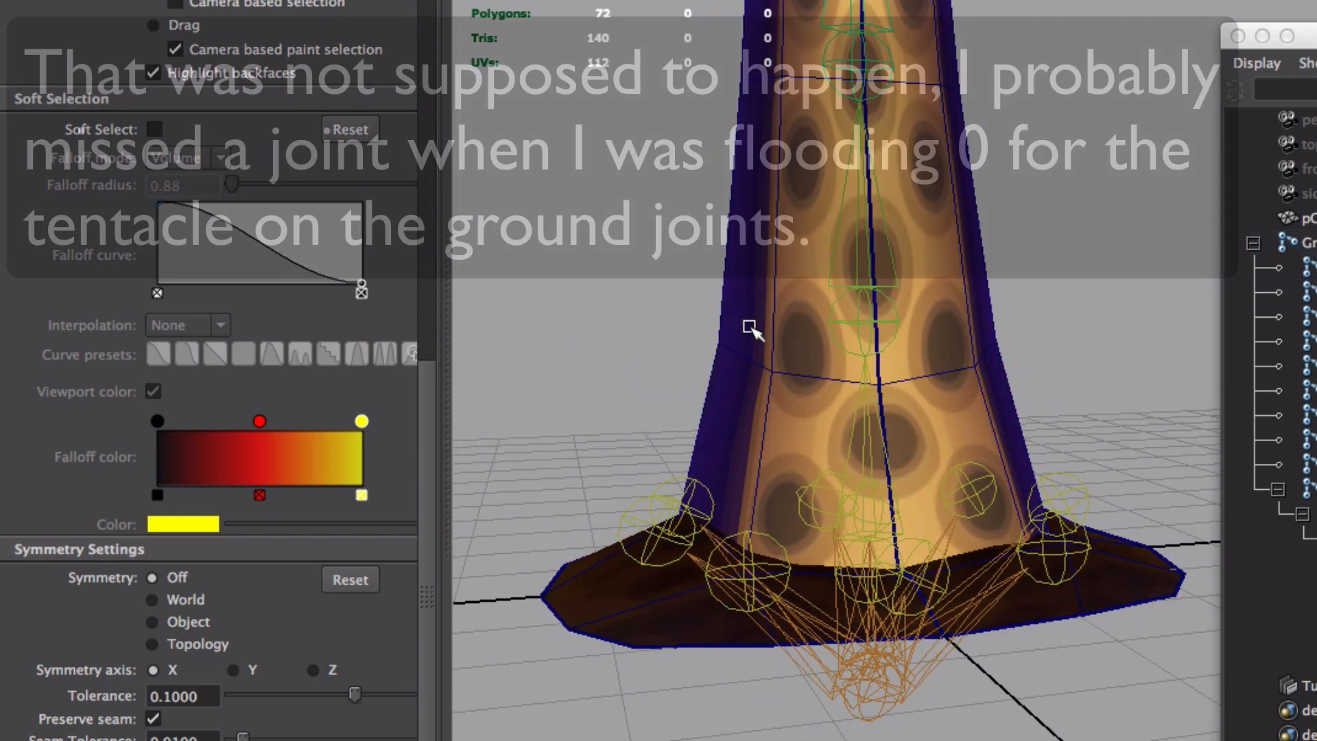
Step: Select the lower edge loops above the tentacle's base as vertices and inspect GroundCenter2's weights on them
right_drag(751, 328, 577, 347)
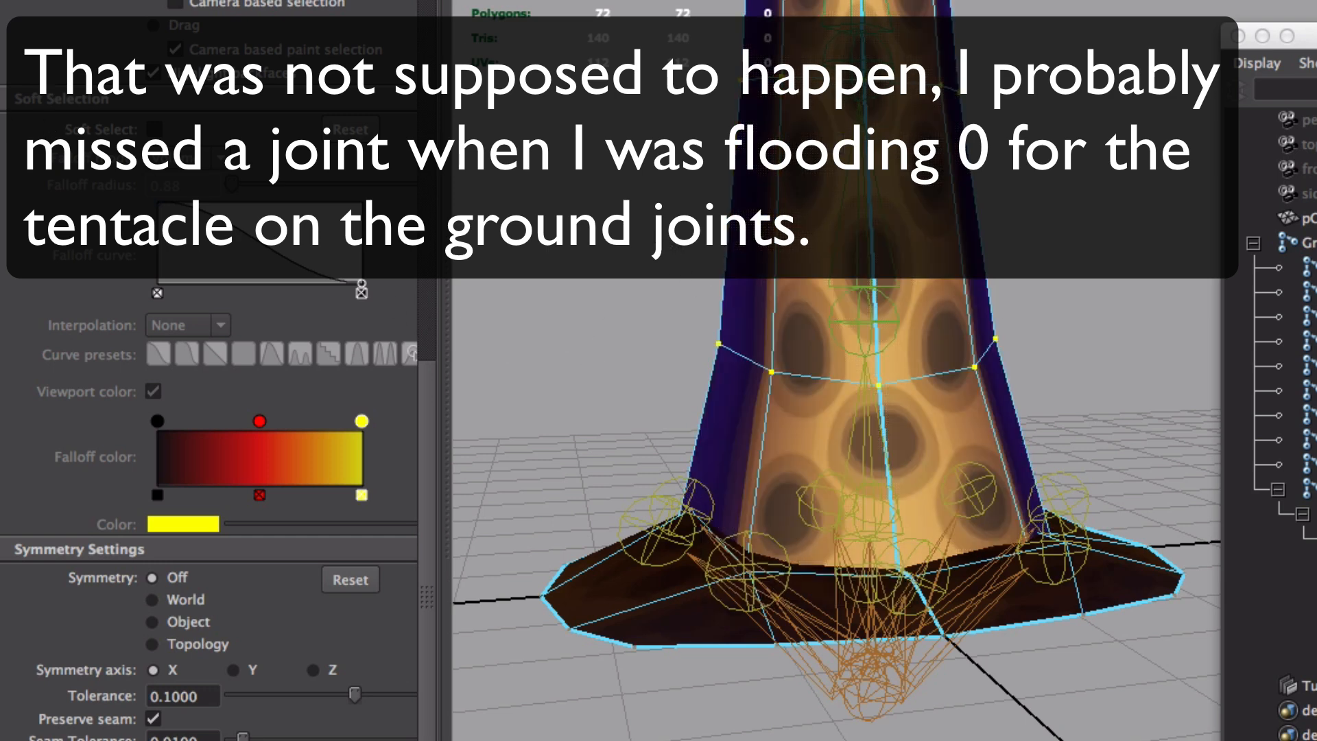
key(y)
click(162, 141)
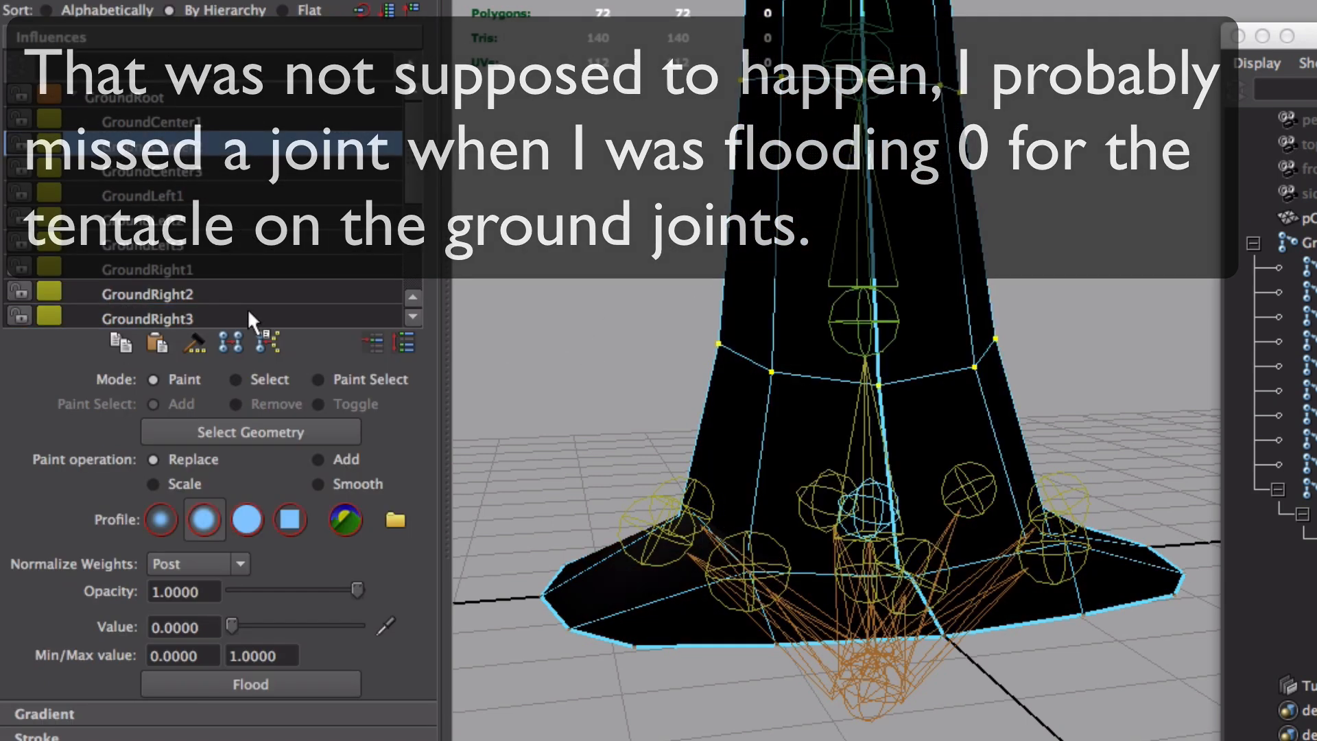
Step: Flood a weight value of 0 for the GroundLeft2 influence on the selected tentacle vertices
key(Down)
key(Down)
key(Down)
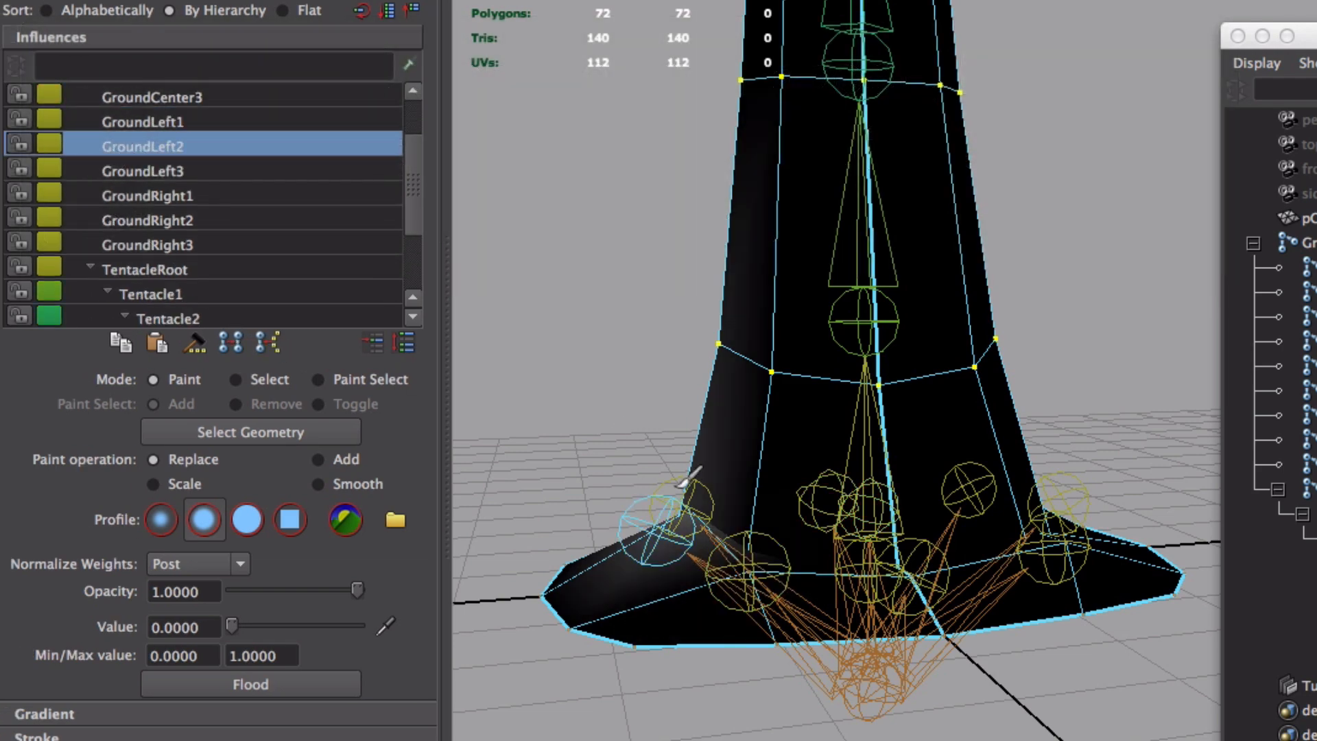
alt+drag(746, 450, 891, 476)
alt+right_drag(891, 476, 879, 491)
mouse_move(879, 491)
alt+middle_down()
mouse_move(938, 413)
mouse_move(796, 351)
alt+middle_up()
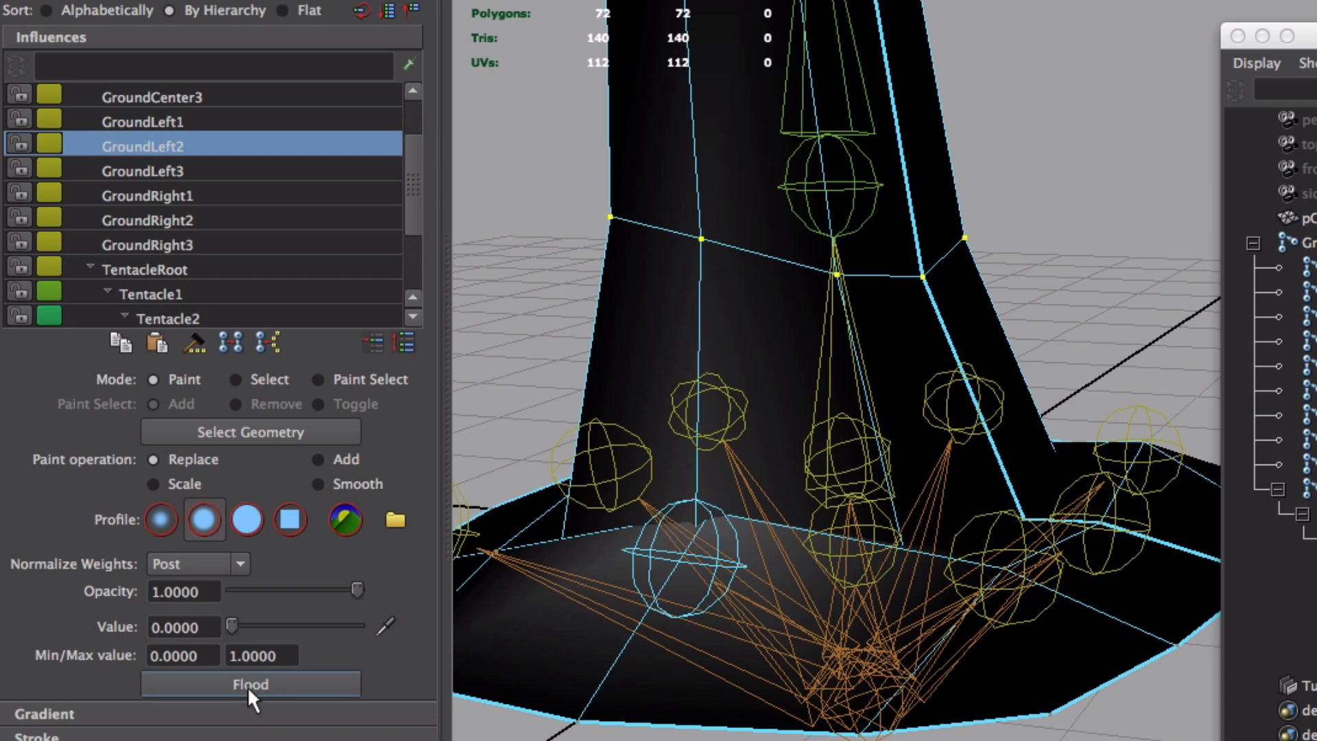
click(249, 689)
alt+middle_drag(571, 598, 643, 694)
Step: Check GroundLeft3, then flood weight 0 for GroundRight1 and GroundRight2 on the same tentacle vertices
click(127, 169)
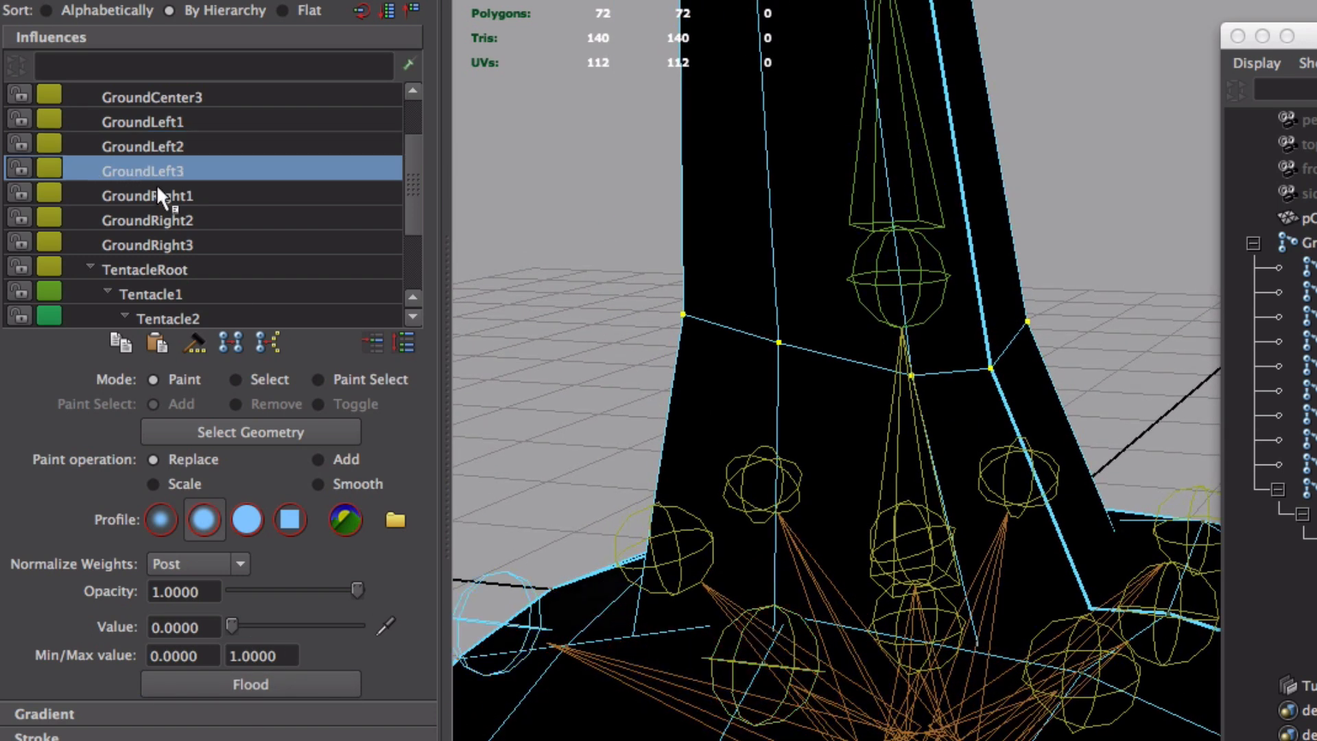
key(Down)
click(269, 683)
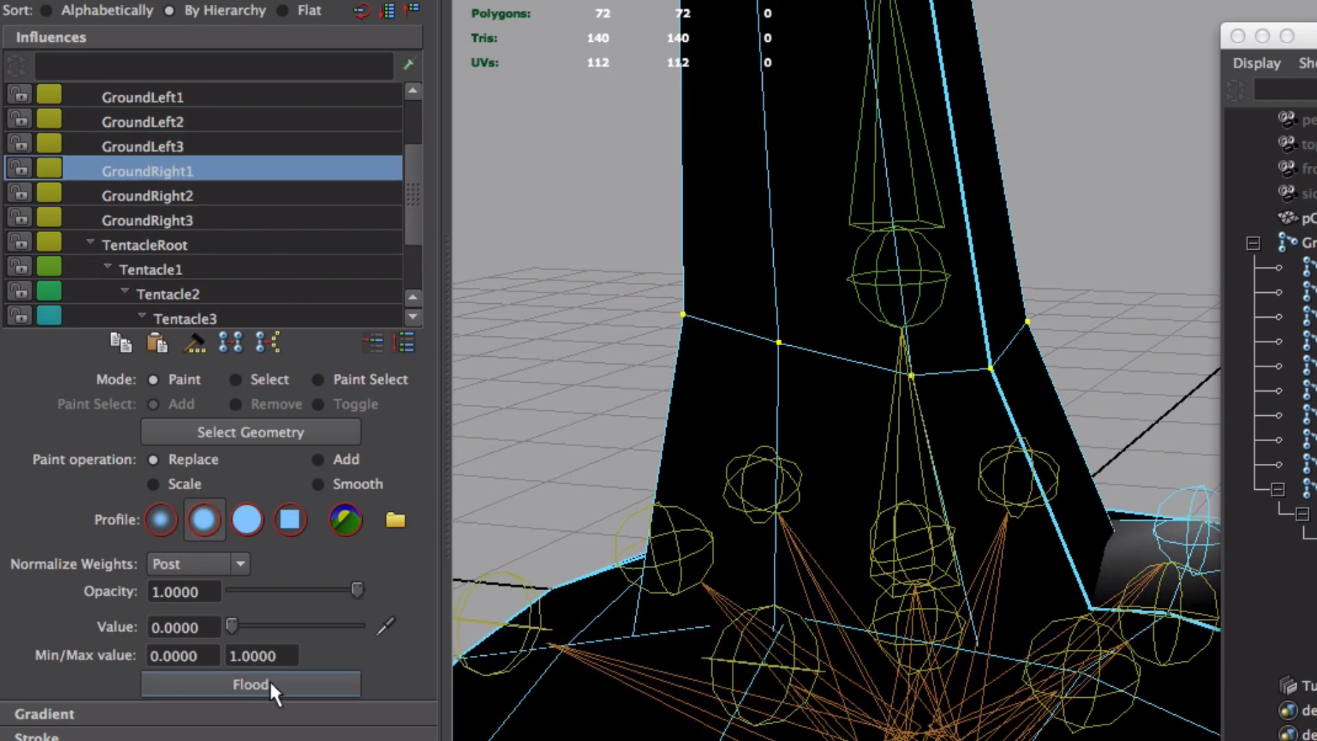
key(Down)
click(270, 682)
key(Down)
Step: Try moving the GroundLeft3 joint to test how the ground edge deforms
key(w)
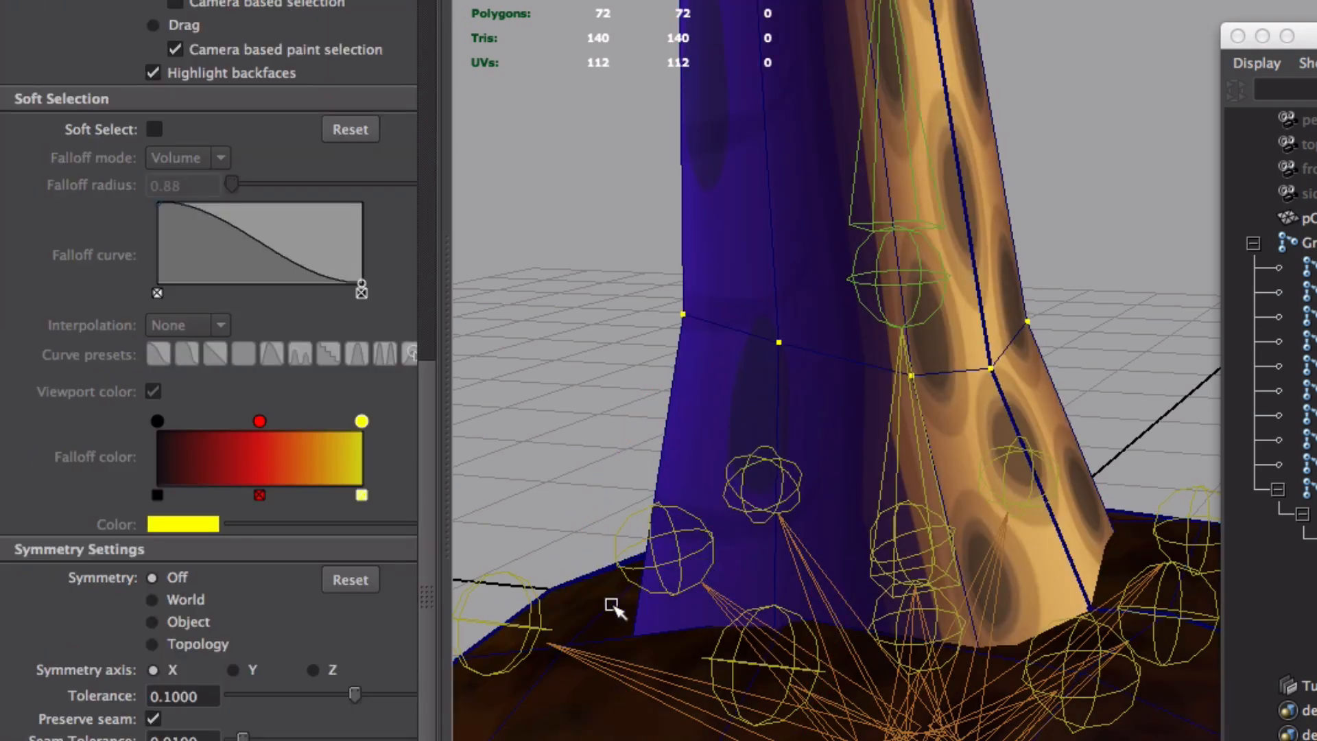
click(526, 638)
alt+right_drag(858, 685, 804, 683)
alt+drag(804, 683, 843, 652)
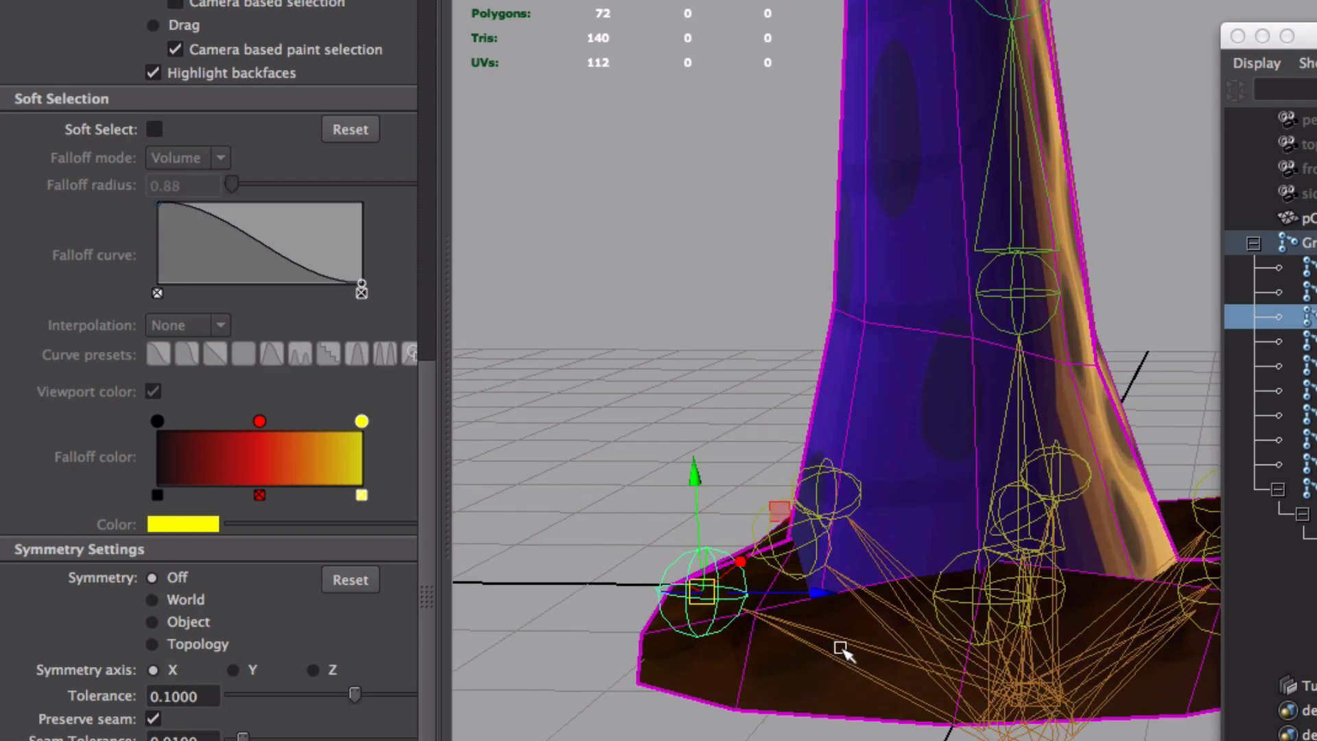
middle_drag(844, 652, 759, 652)
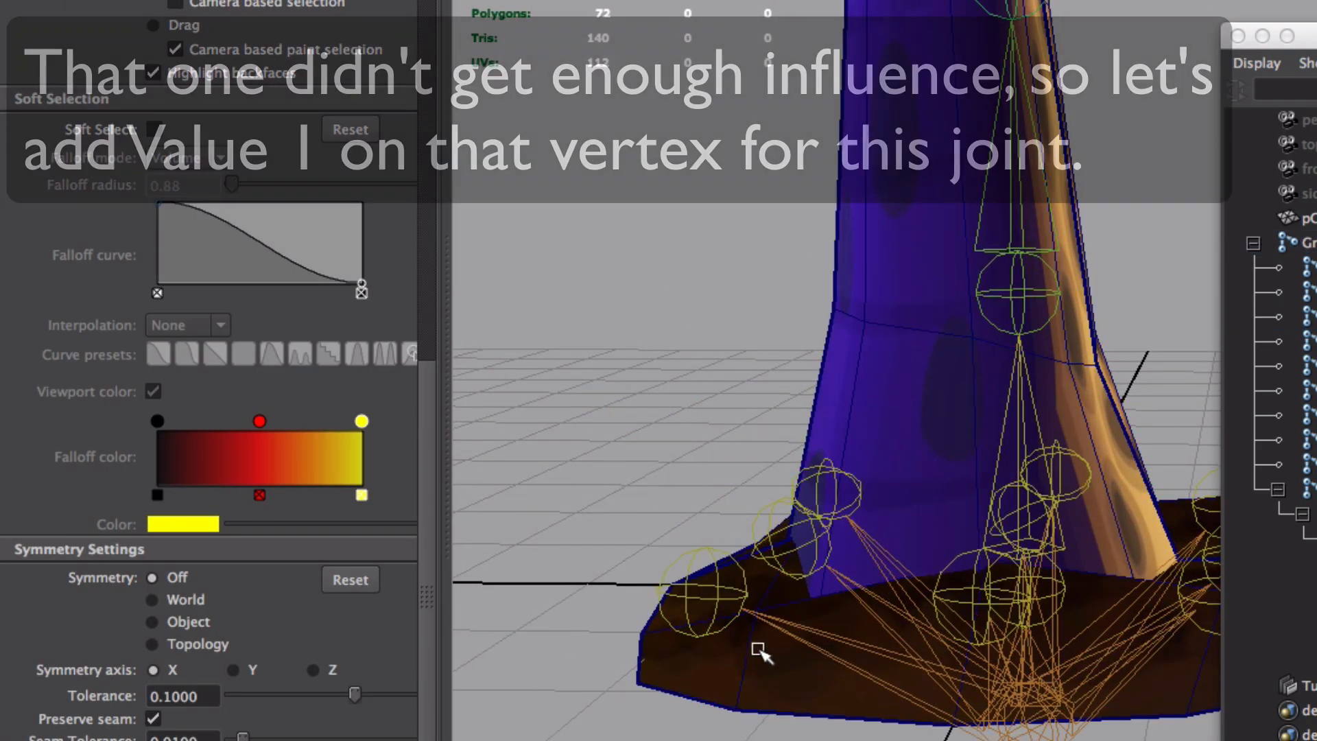
Step: Select the ground vertex beside the GroundLeft3 joint and flood its GroundLeft3 weight with a value of 1
right_click(711, 636)
click(645, 557)
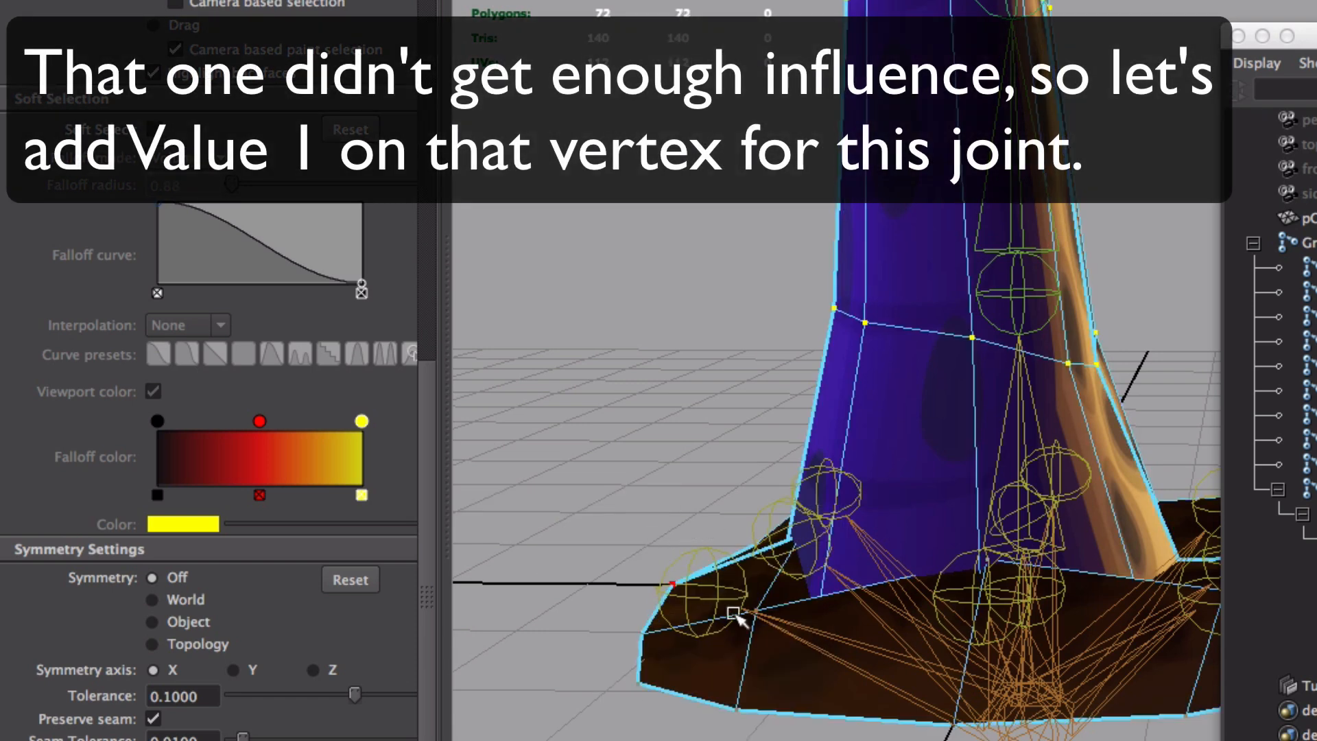
click(1, 398)
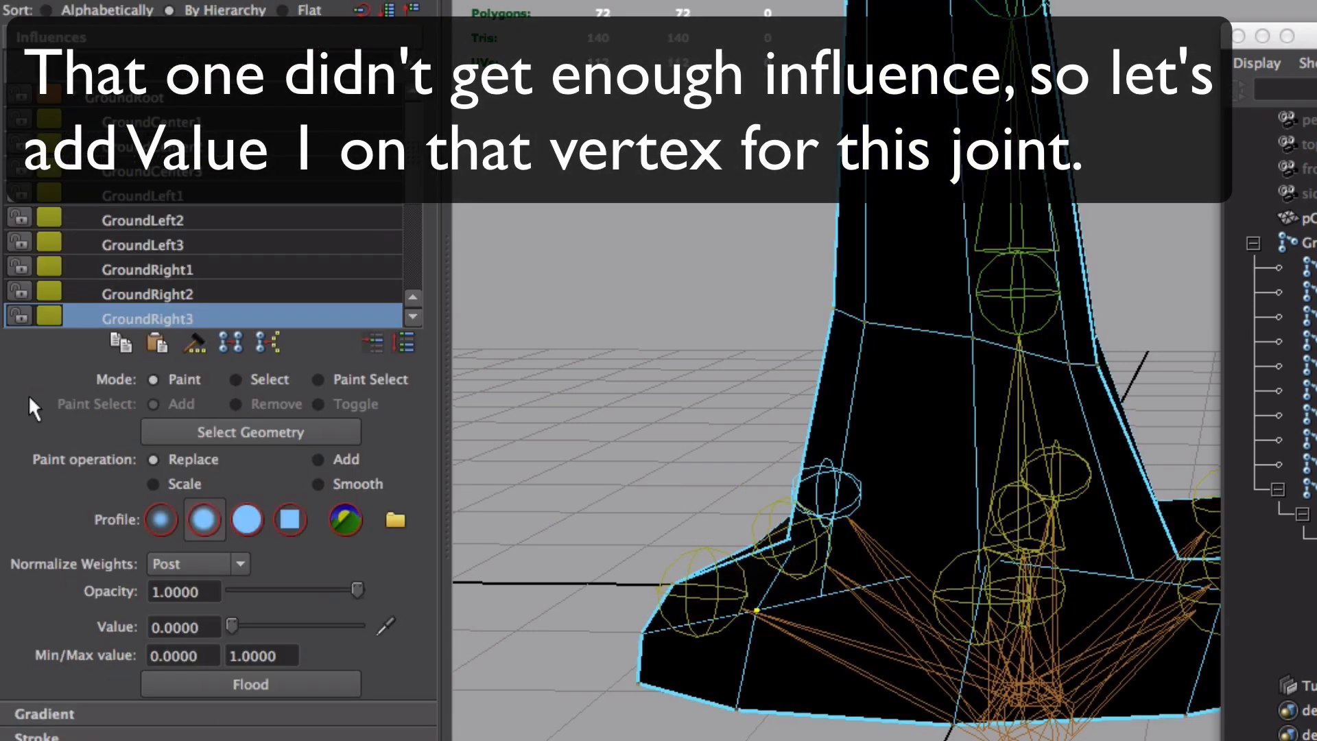
scroll(158, 223, down, 2)
click(203, 192)
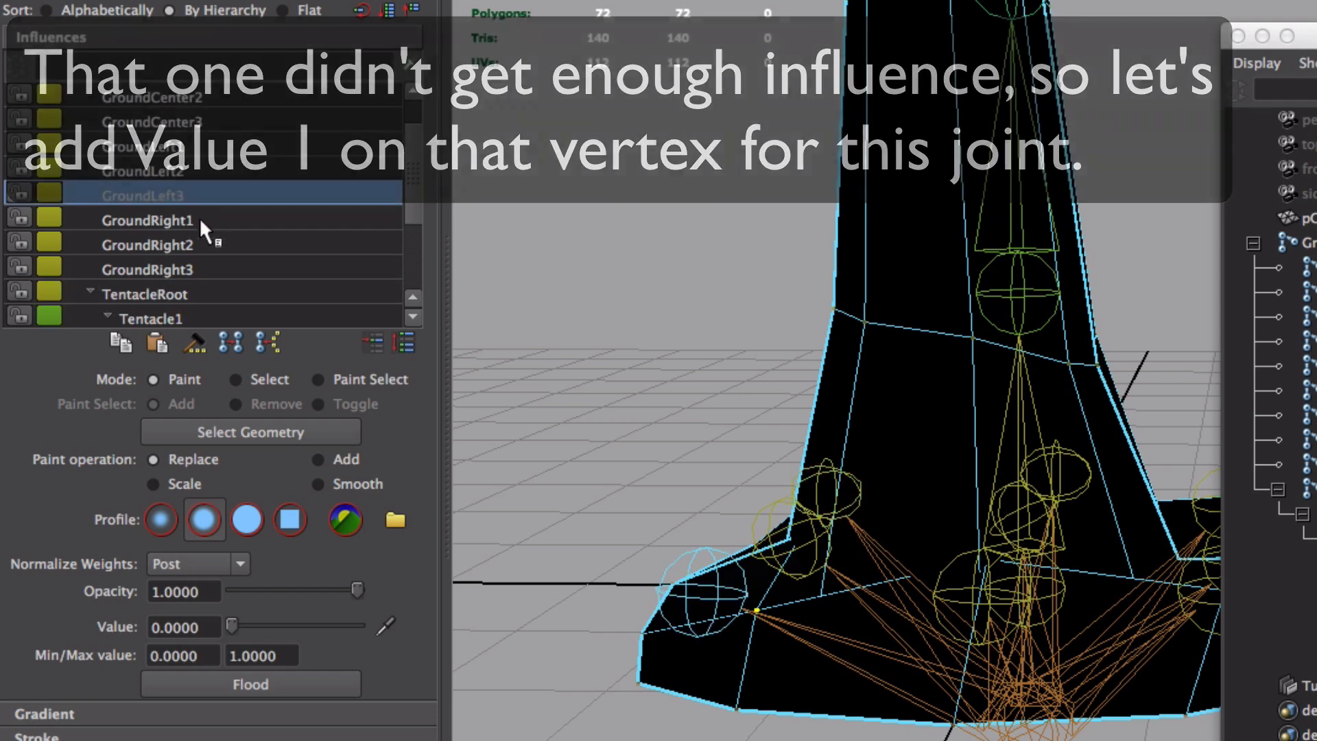
mouse_move(735, 390)
alt+mouse_down()
mouse_move(744, 418)
mouse_move(633, 650)
alt+mouse_up()
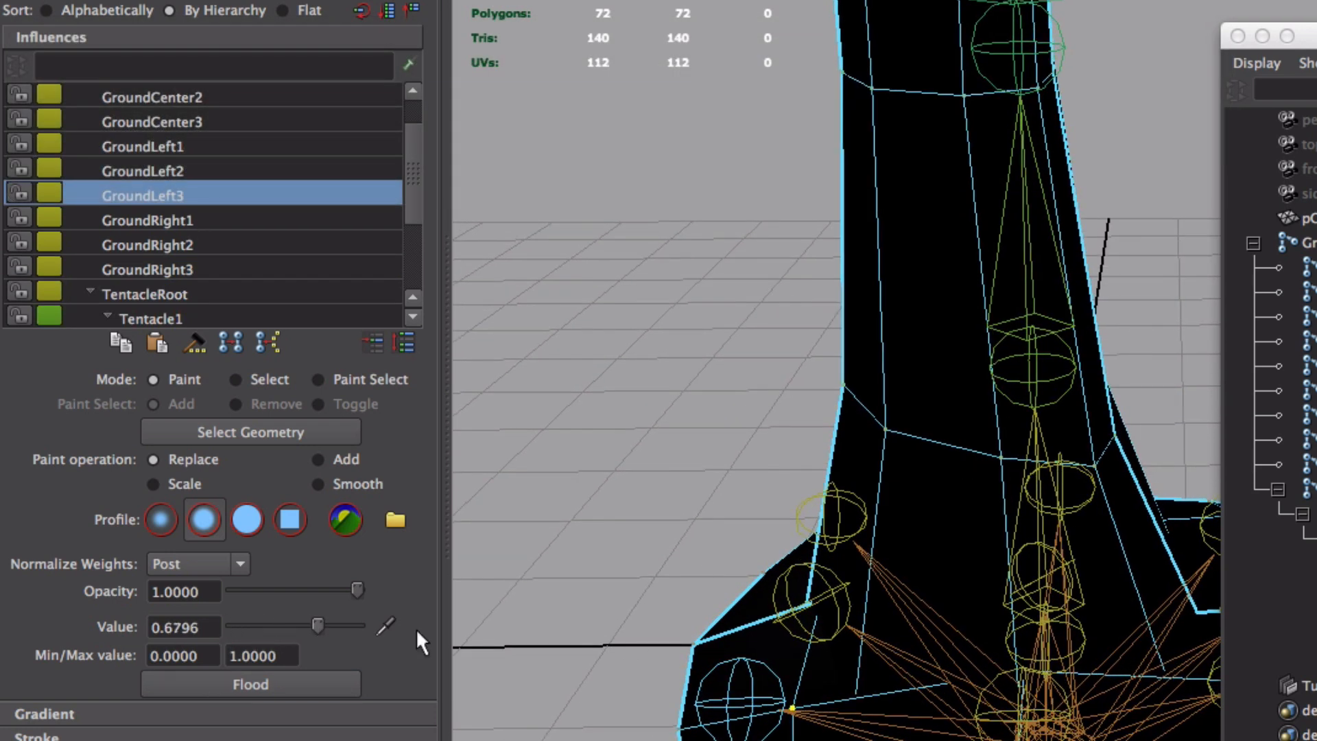
drag(416, 628, 418, 630)
click(308, 690)
alt+middle_drag(542, 590, 405, 535)
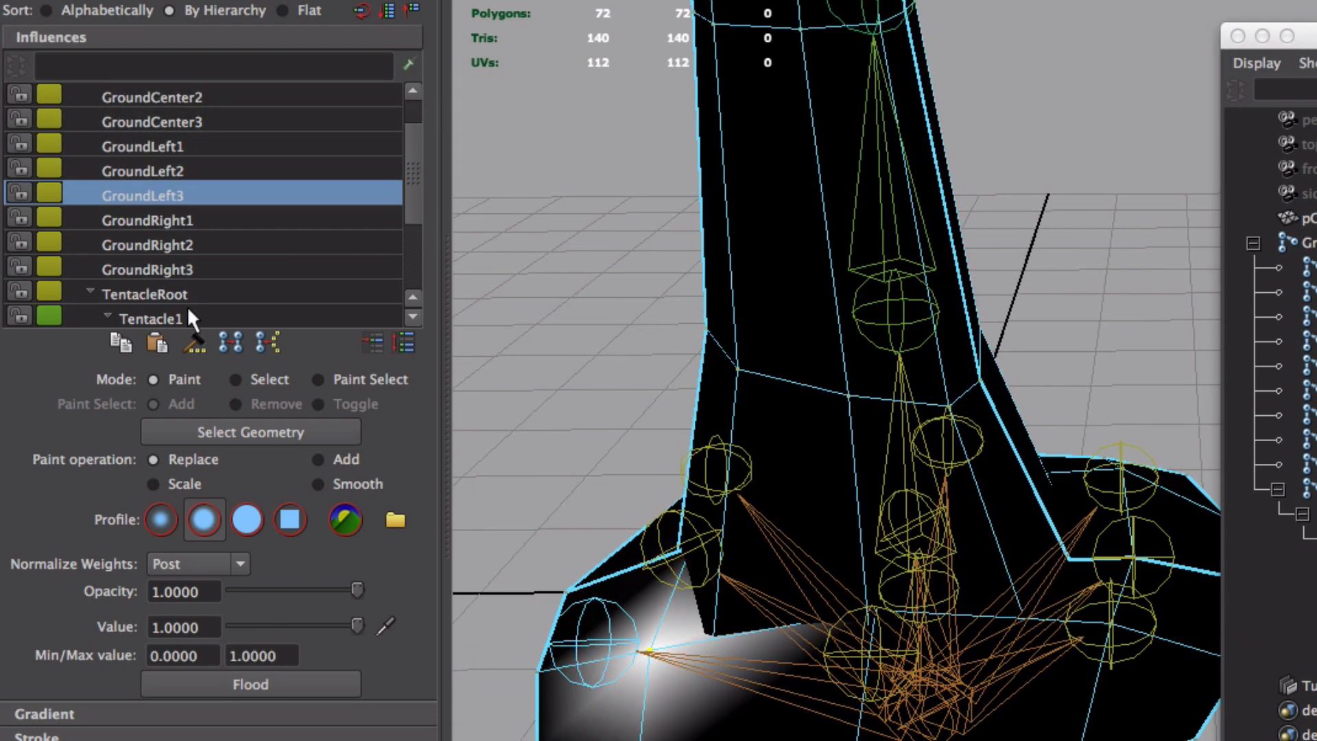
Step: Return to object selection and move the GroundLeft3 joint temporarily to test its corrected influence
click(194, 178)
key(w)
mouse_move(802, 740)
right_down()
mouse_move(684, 696)
mouse_move(699, 541)
right_up()
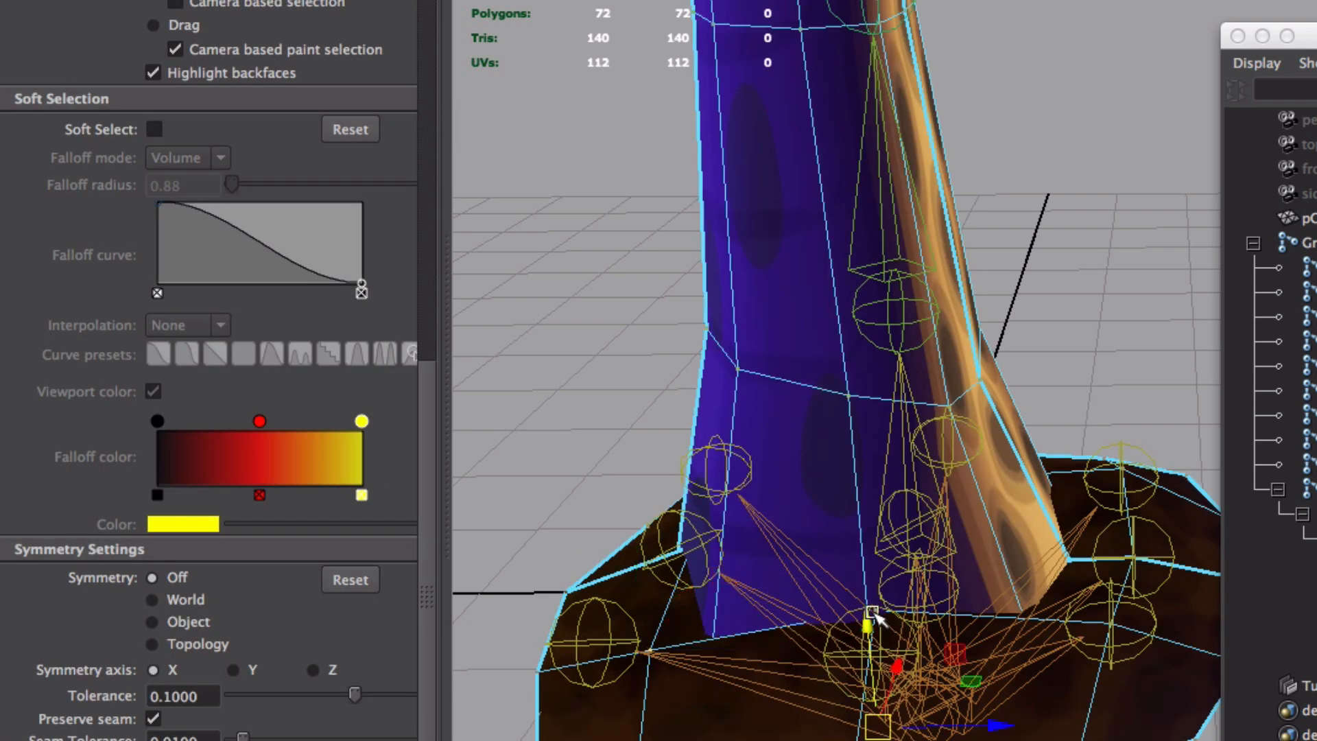
alt+drag(877, 616, 688, 545)
right_drag(547, 511, 638, 476)
click(597, 442)
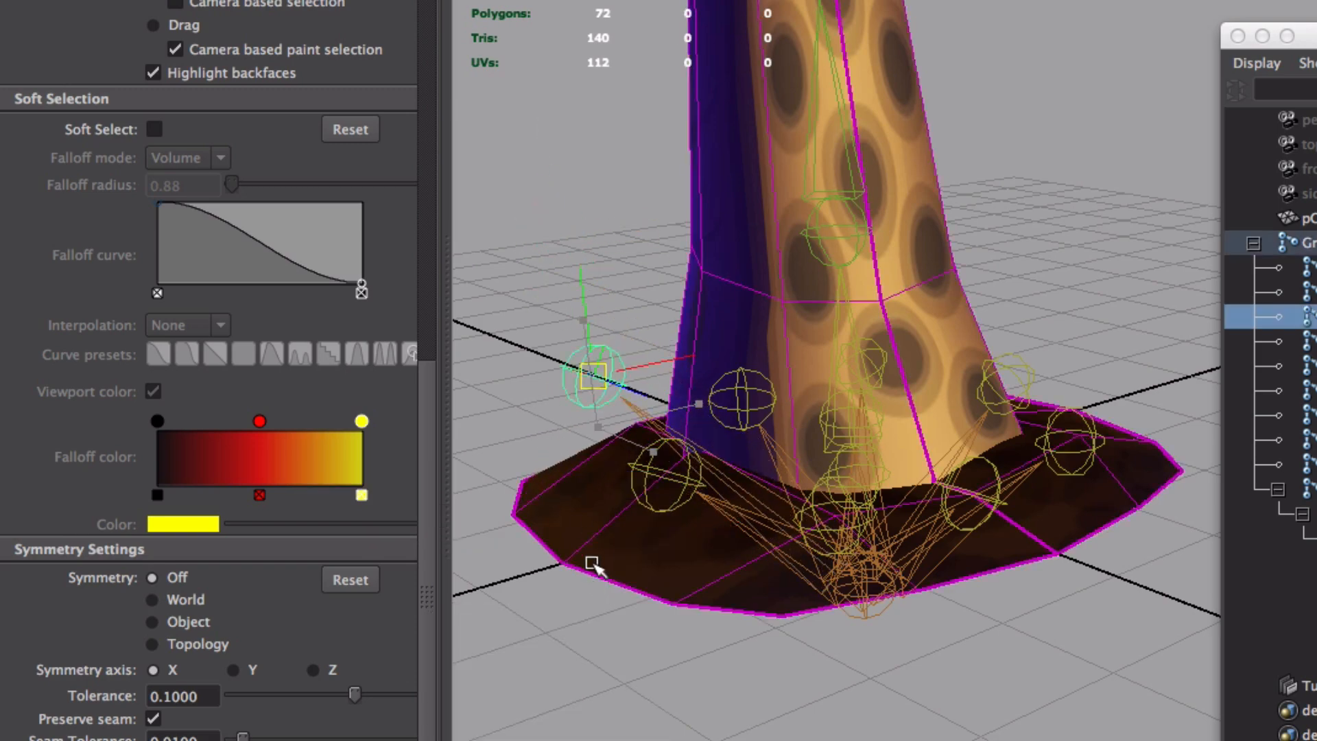
alt+drag(735, 594, 889, 583)
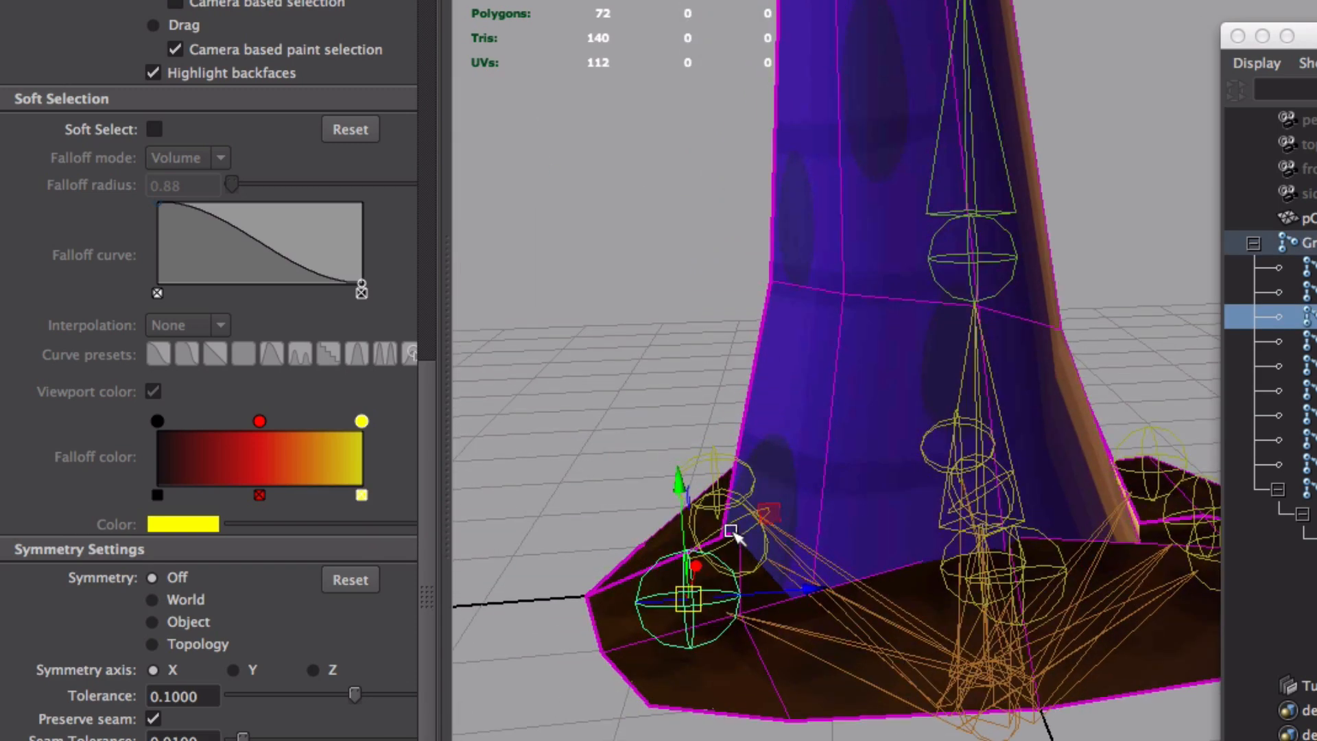
Step: Move the ground joint behind GroundLeft3 as a deformation test and undo the move
click(711, 514)
alt+drag(750, 592, 801, 469)
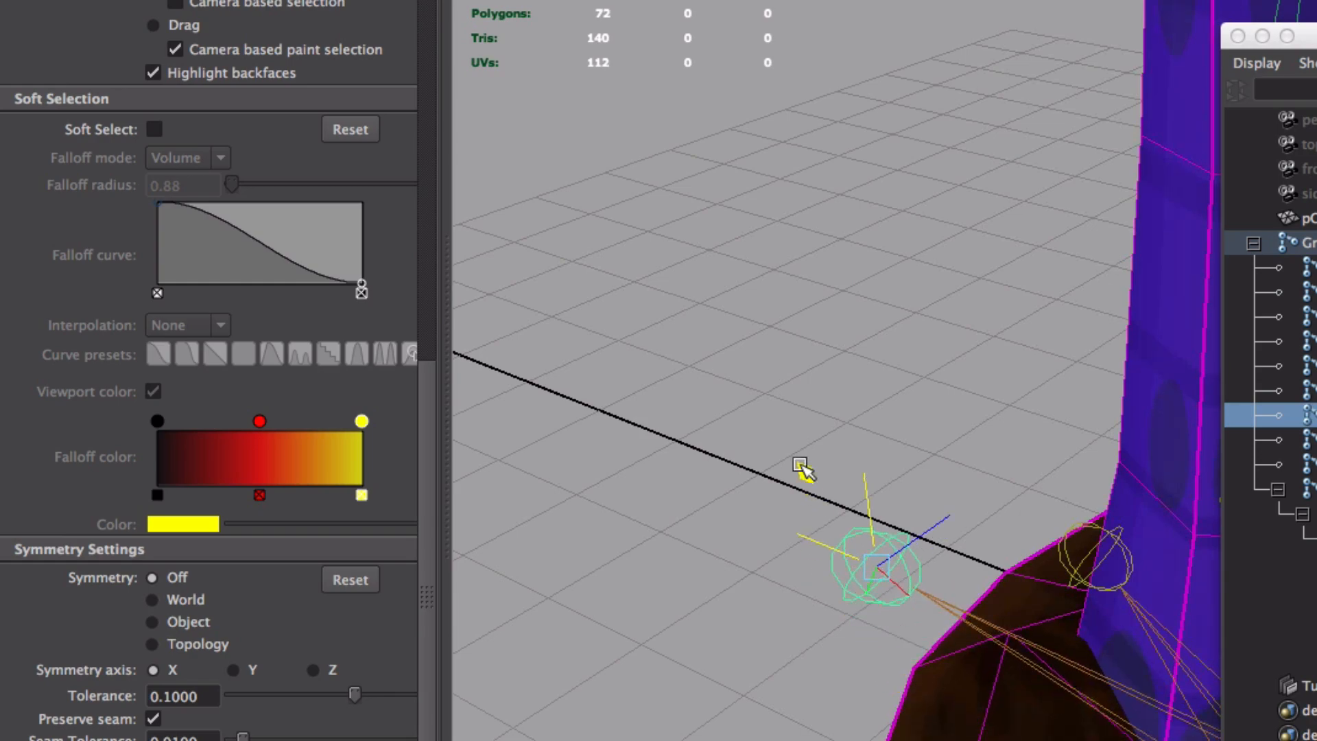
key(super+z)
alt+middle_drag(961, 584, 622, 600)
scroll(614, 583, down, 4)
alt+drag(912, 509, 742, 482)
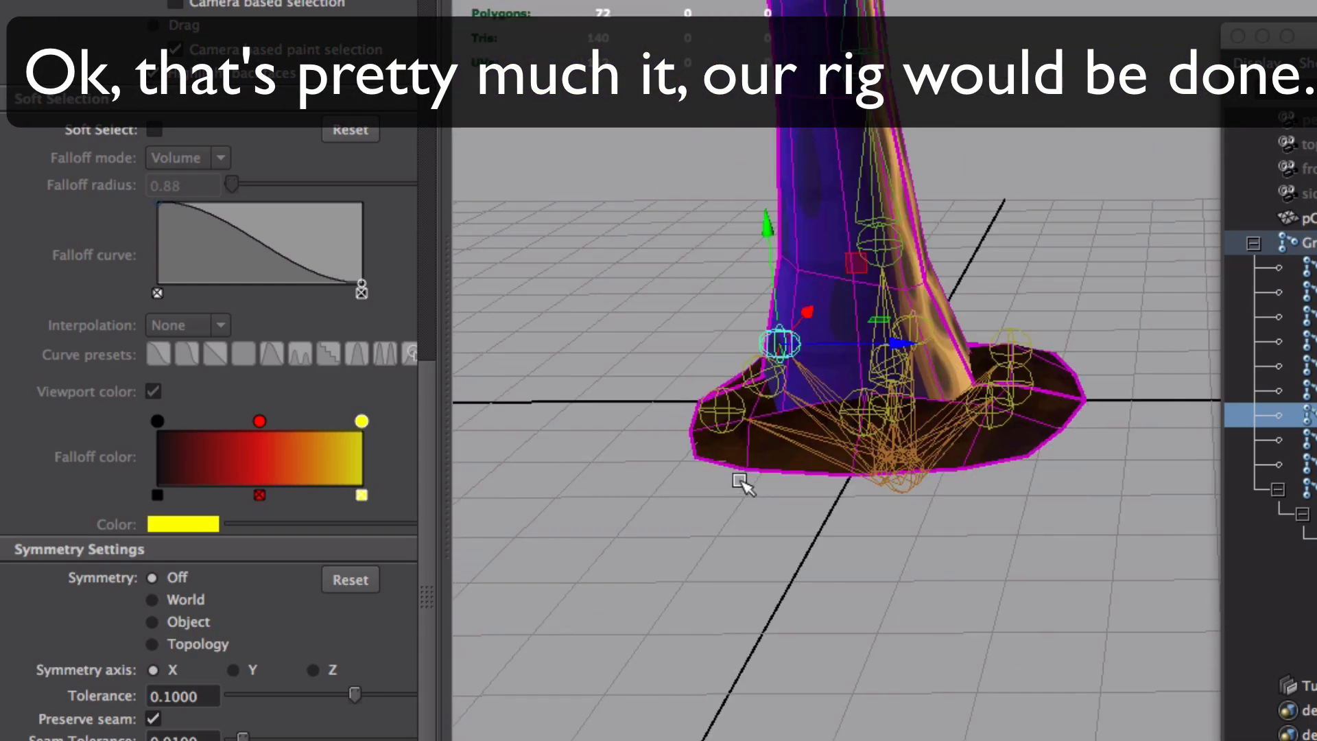
Step: Try moving the Tentacle2 joint sideways several times, undoing each move
alt+middle_drag(945, 527, 957, 689)
alt+drag(957, 689, 834, 641)
alt+middle_drag(1008, 474, 909, 588)
click(984, 368)
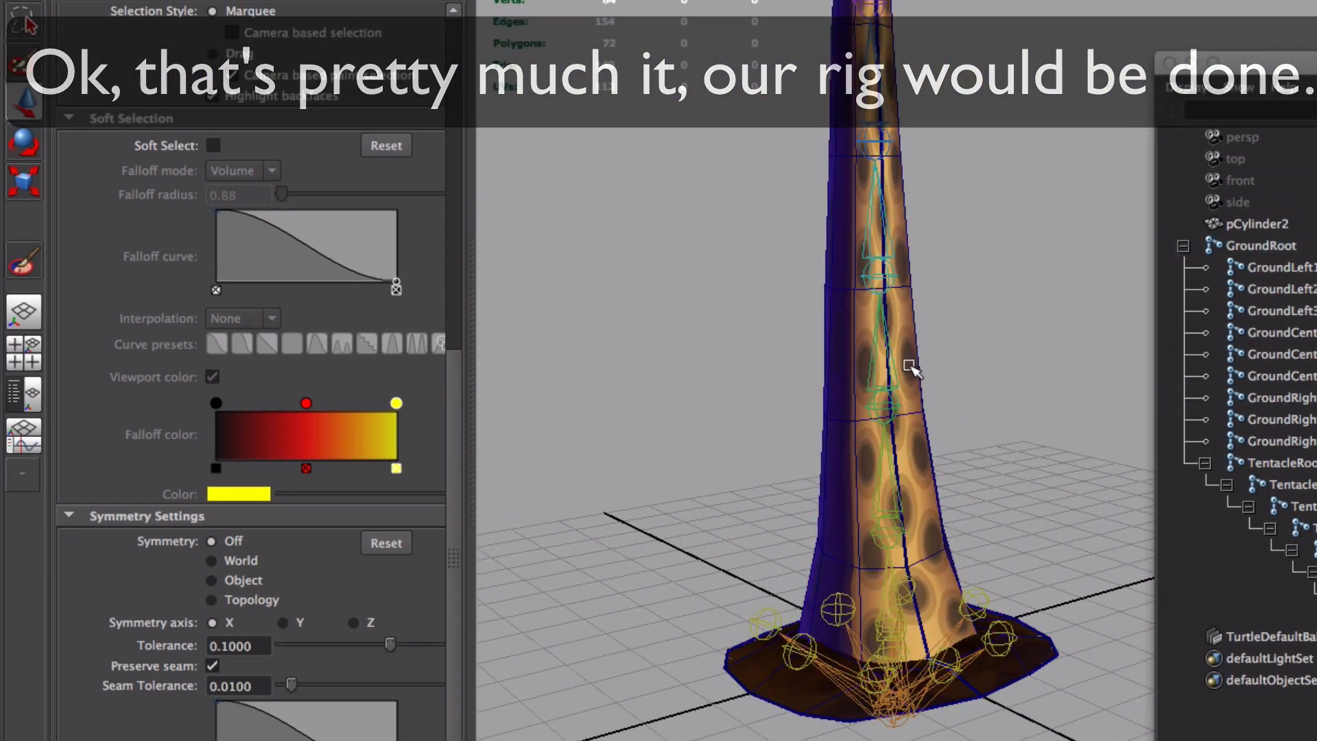
click(887, 410)
middle_drag(937, 513, 1116, 442)
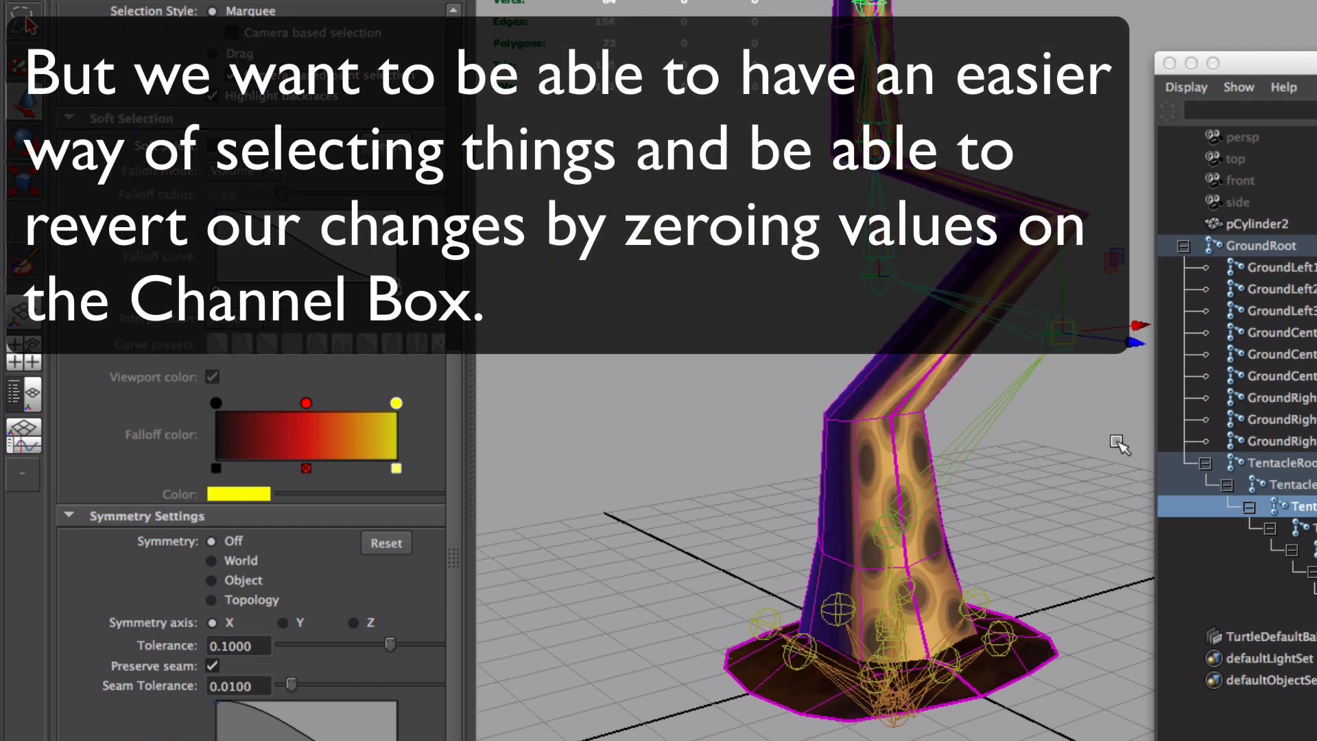
key(super+z)
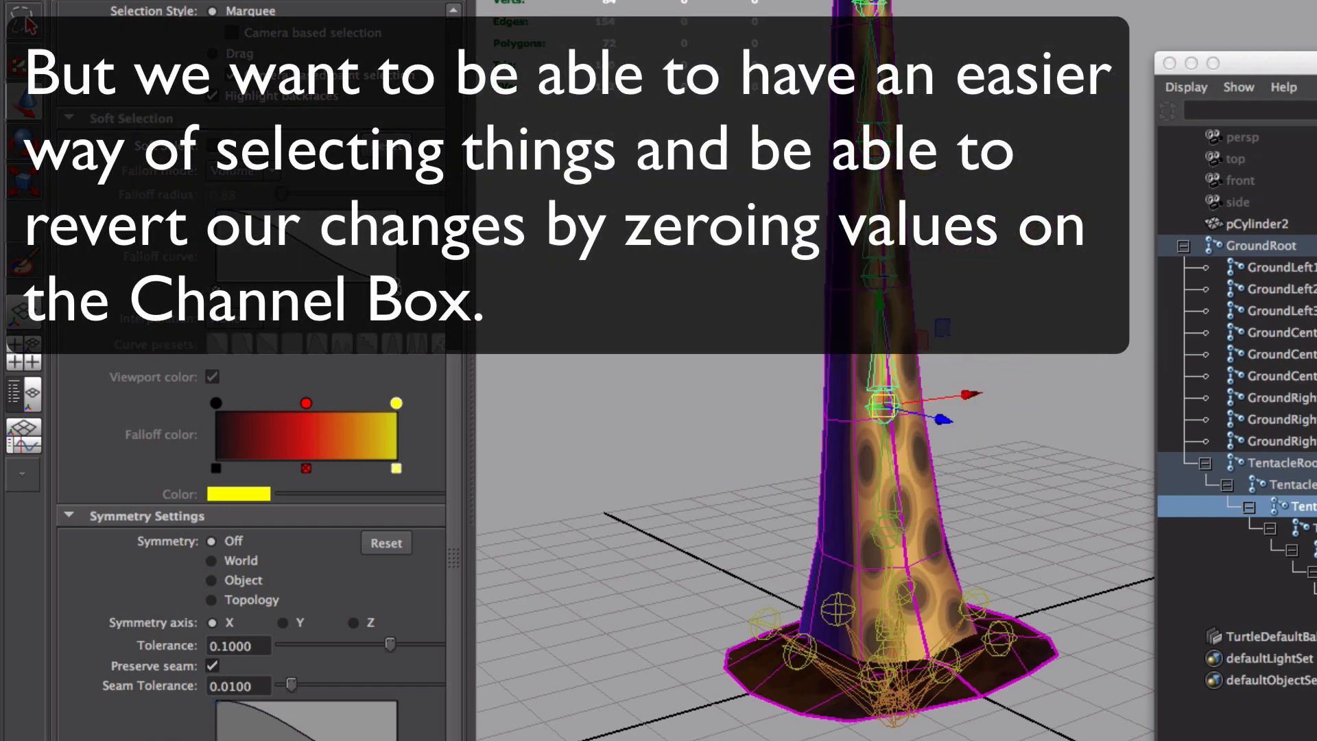
middle_drag(787, 454, 986, 382)
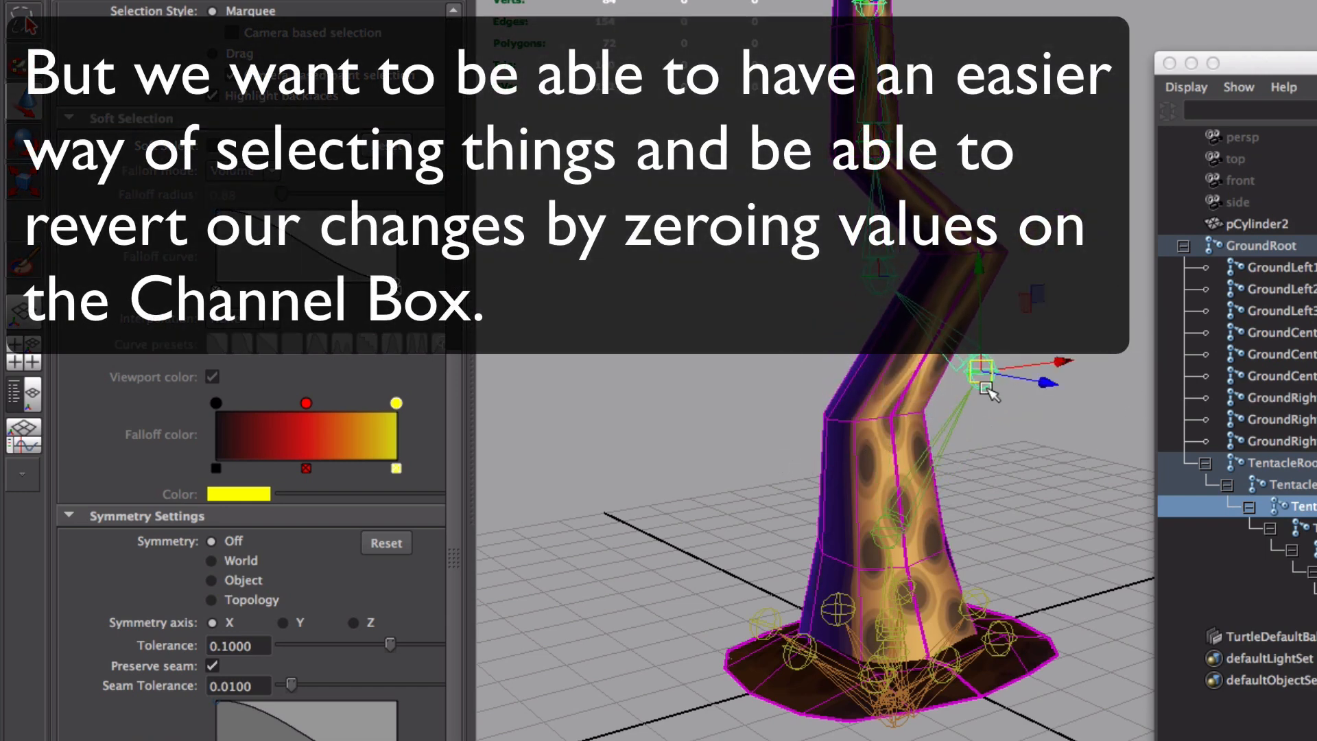
key(super+z)
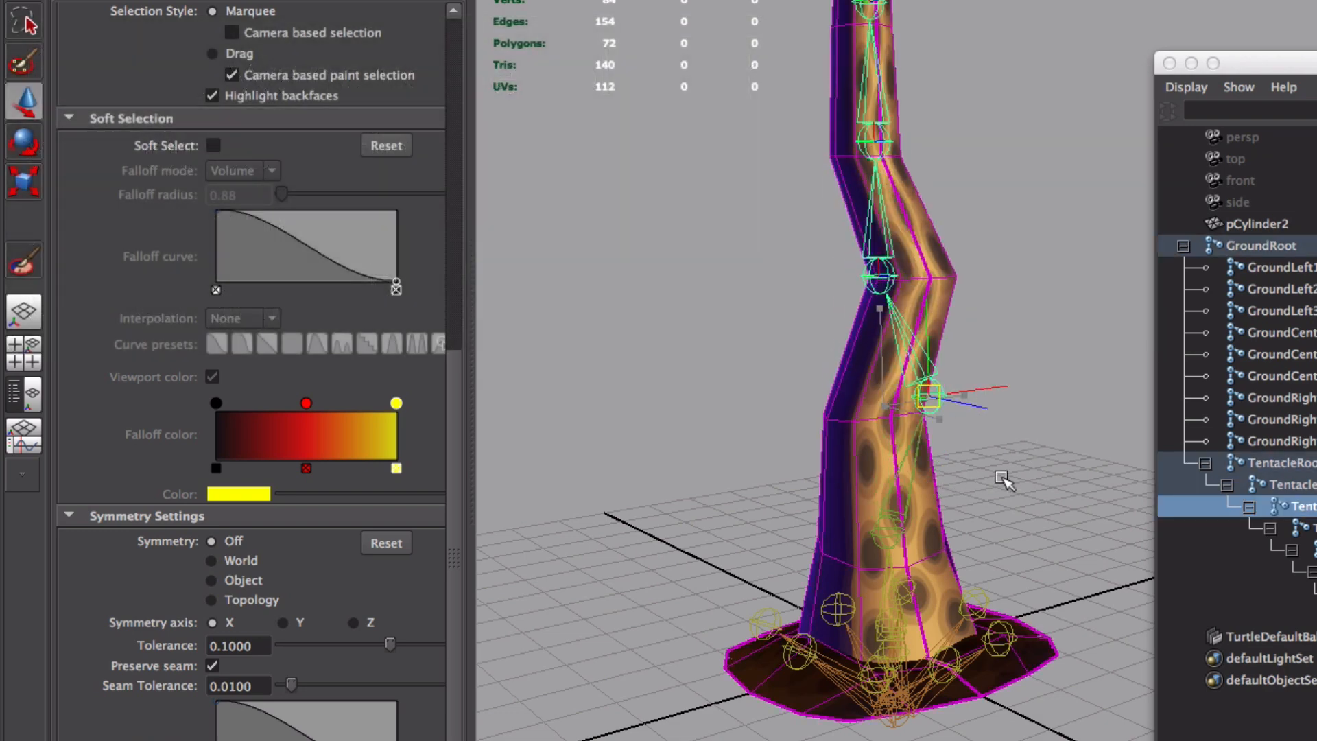
key(super+z)
Step: Try both the Rotate and Move tools on the Tentacle2 joint
key(e)
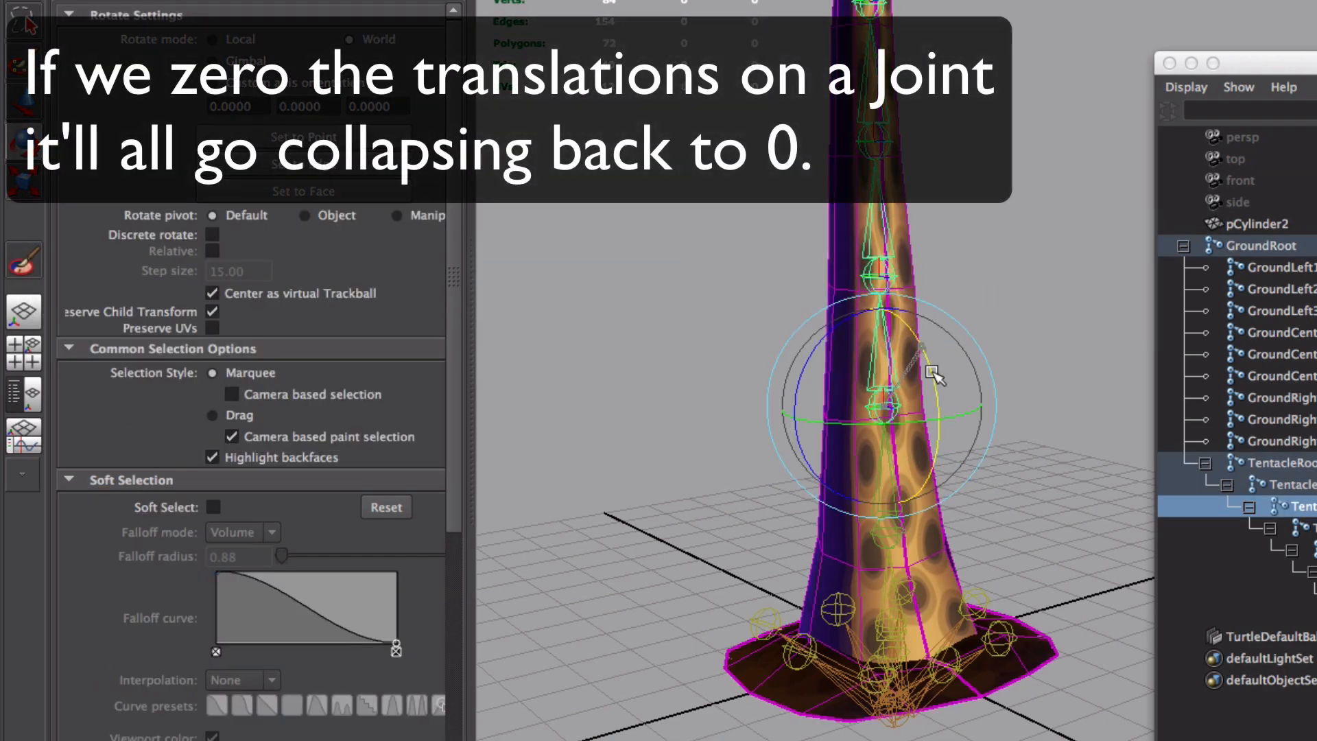
key(w)
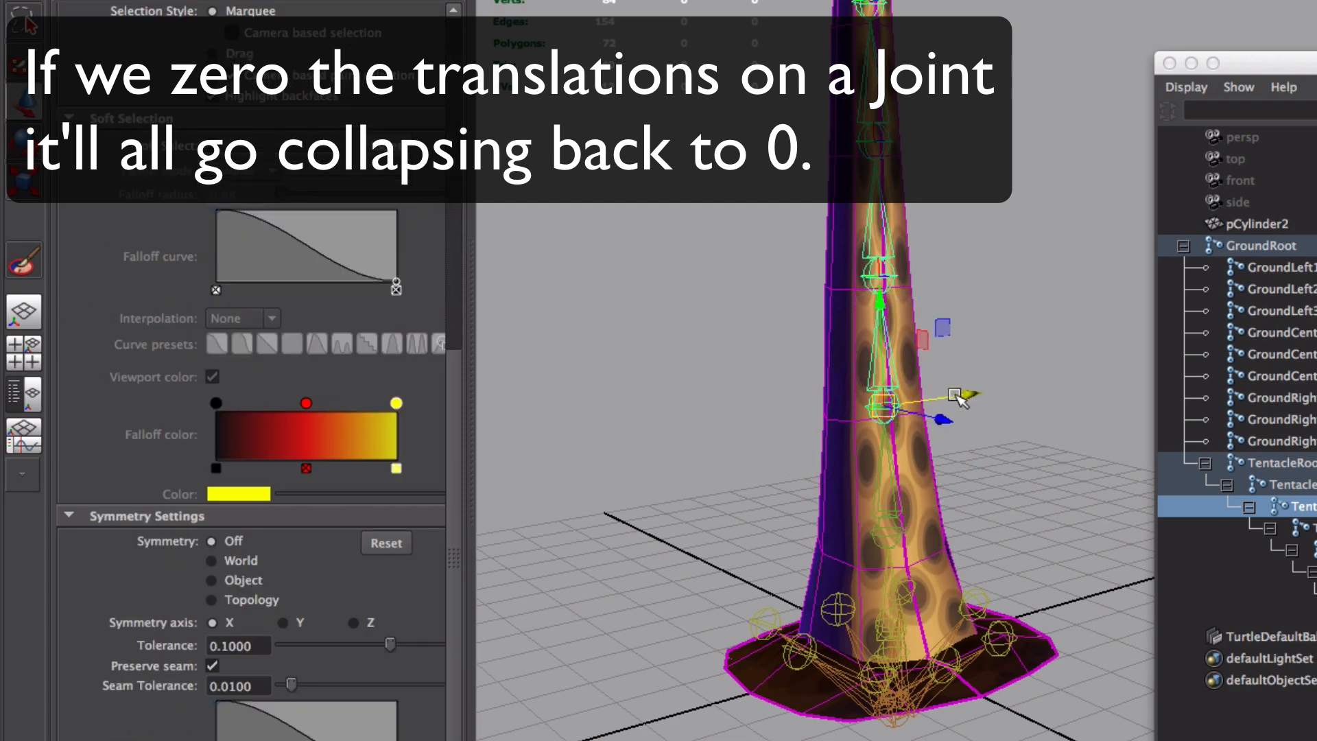
click(959, 380)
key(e)
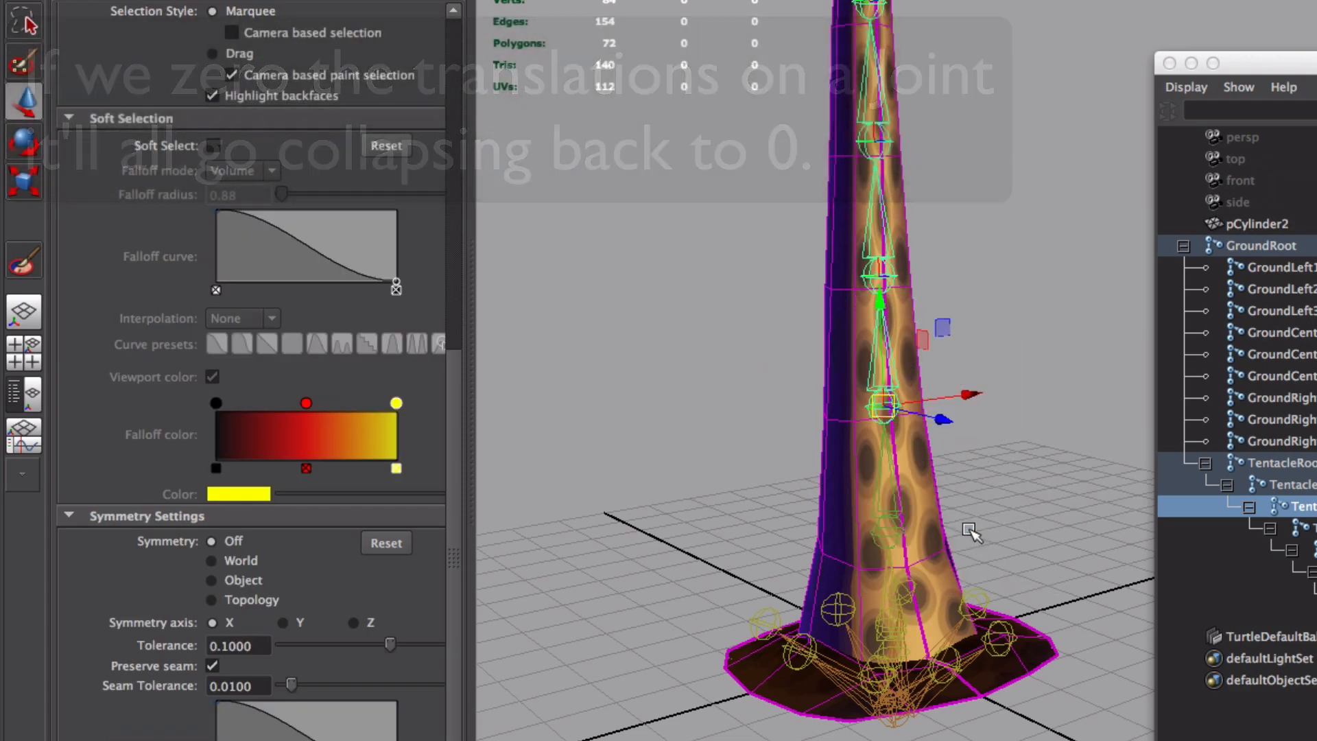
drag(935, 379, 944, 410)
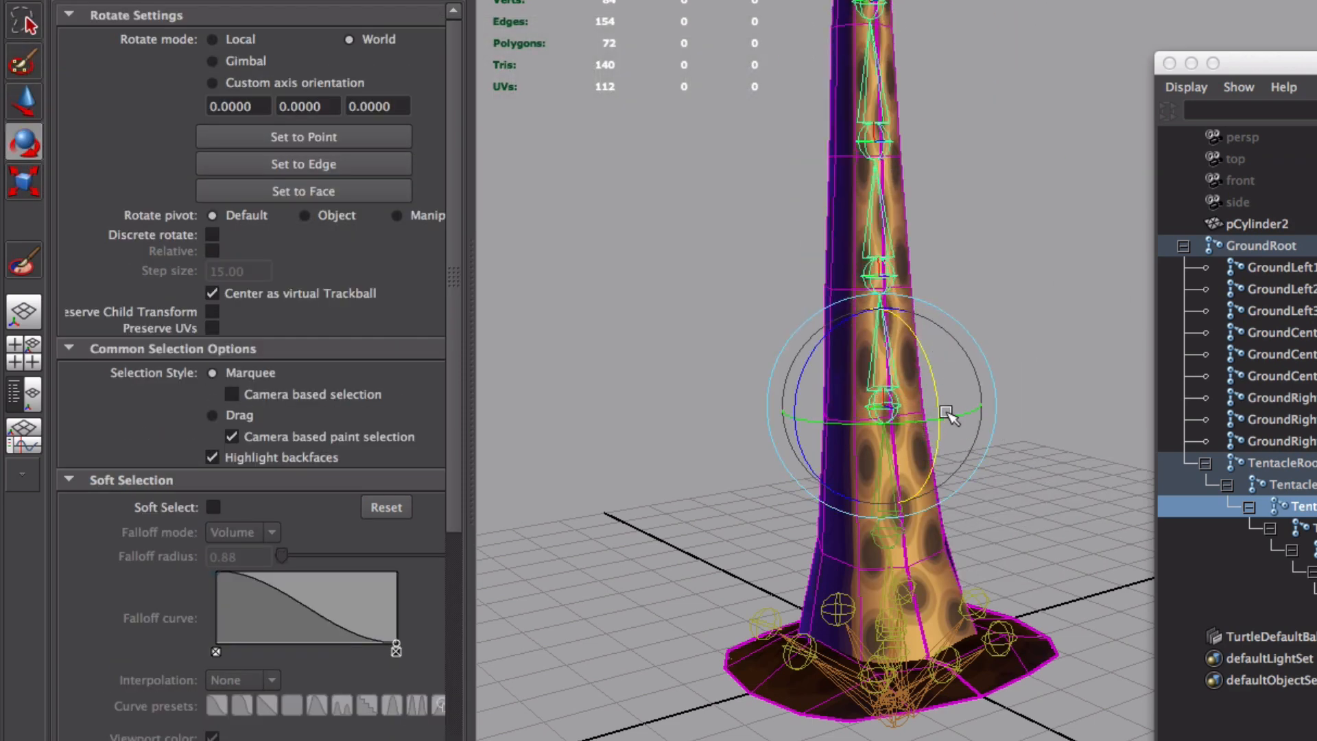
key(w)
middle_drag(998, 445, 767, 428)
Step: Rotate the Tentacle2 and Tentacle3 joints to bend the tentacle over until its upper part is roughly horizontal
key(e)
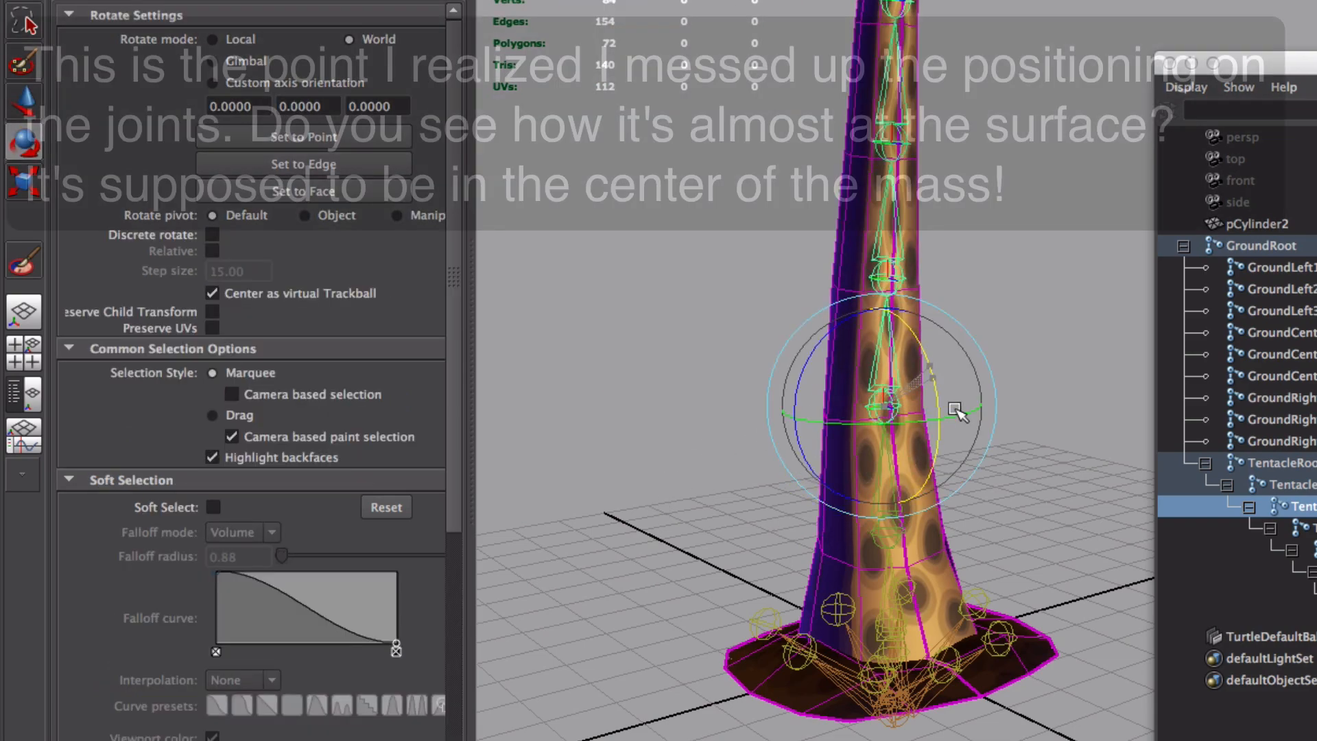
drag(854, 357, 924, 440)
click(894, 345)
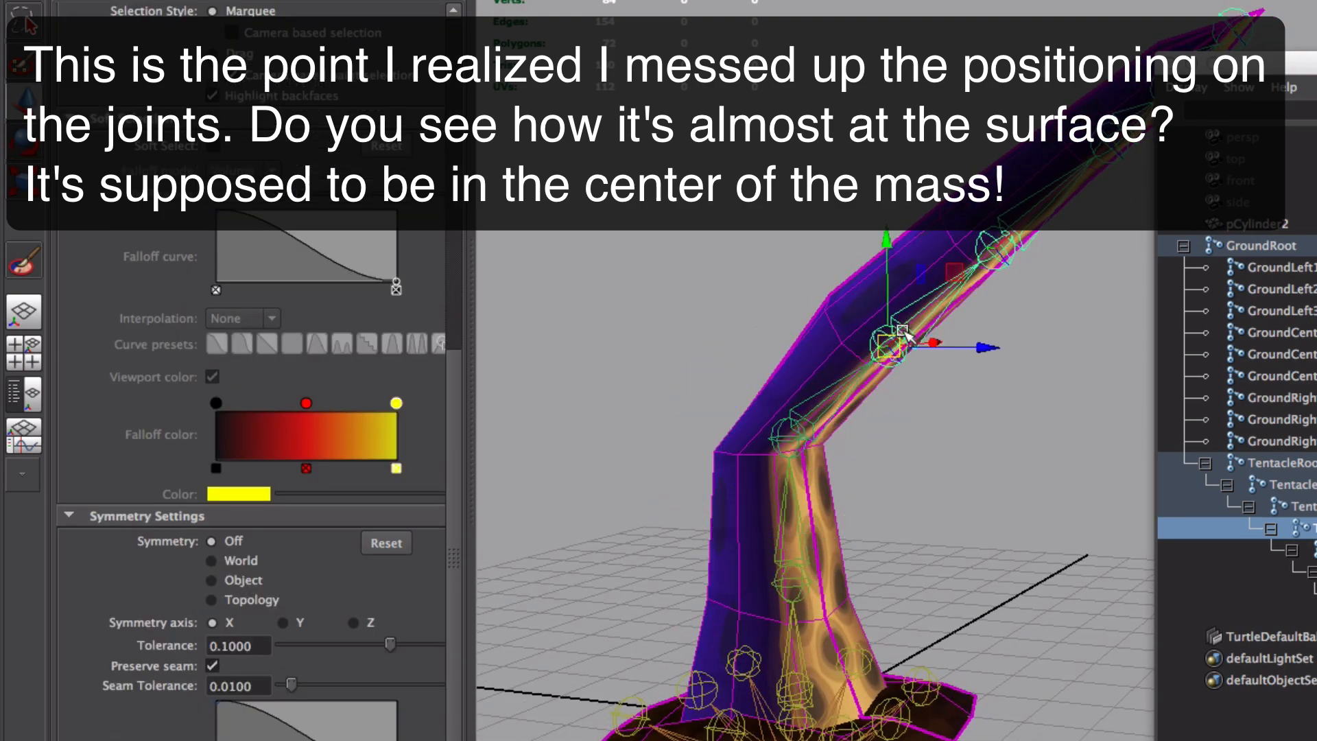
drag(974, 307, 988, 369)
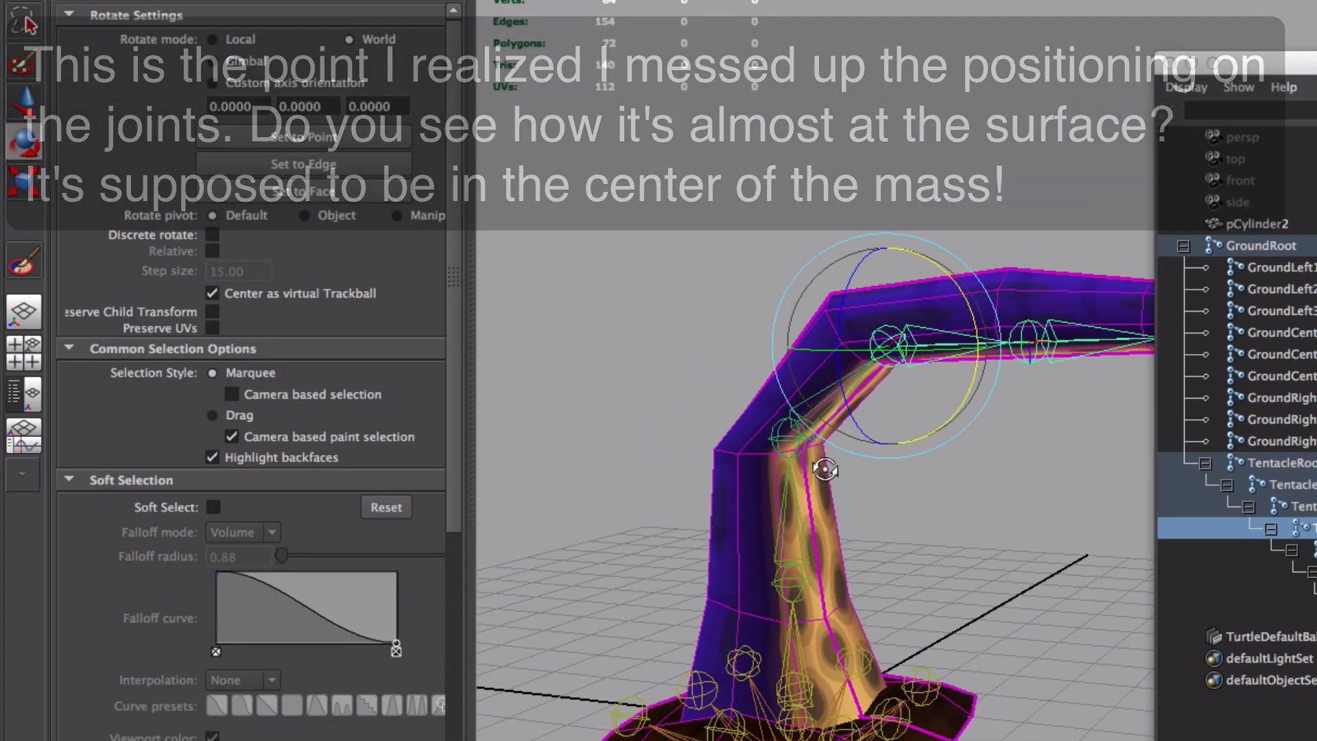
alt+drag(826, 468, 919, 469)
Step: Select the tentacle mesh for skin weight painting and flood the Tentacle1 influence using the Smooth paint operation
key(w)
click(760, 410)
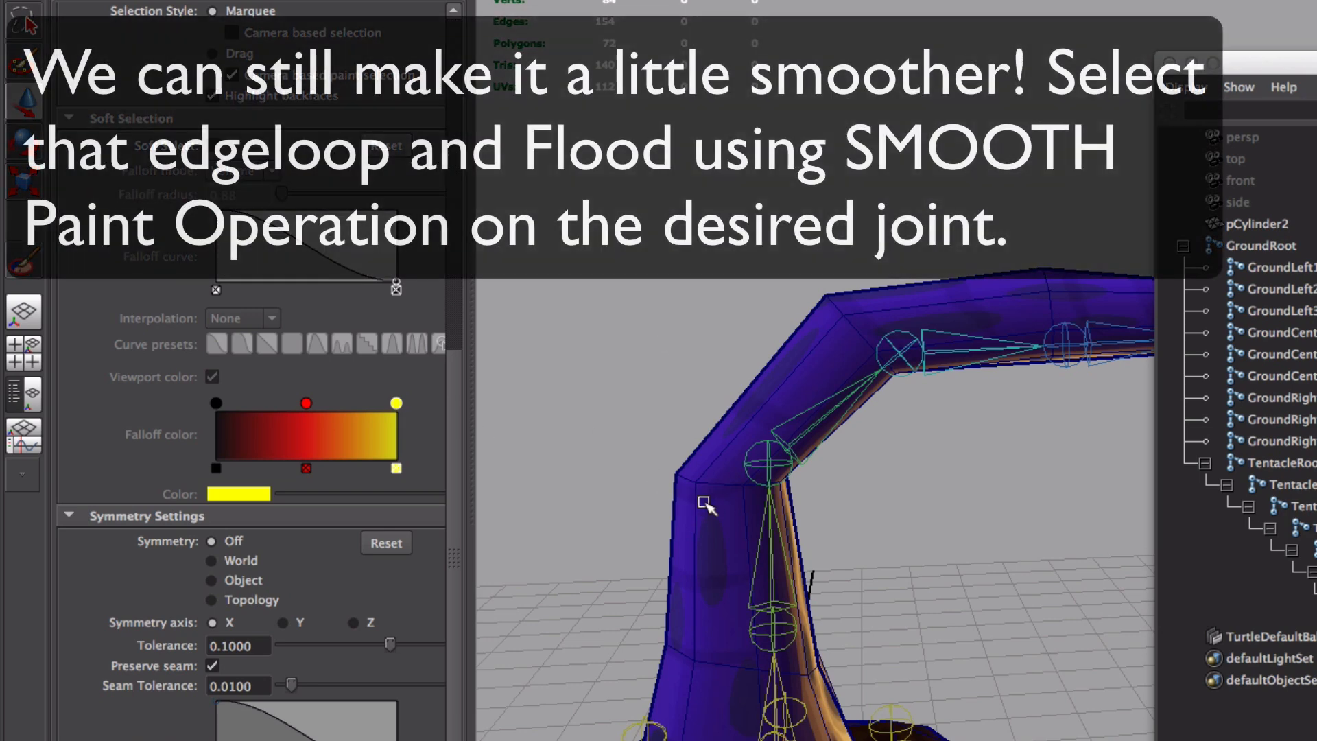
click(699, 498)
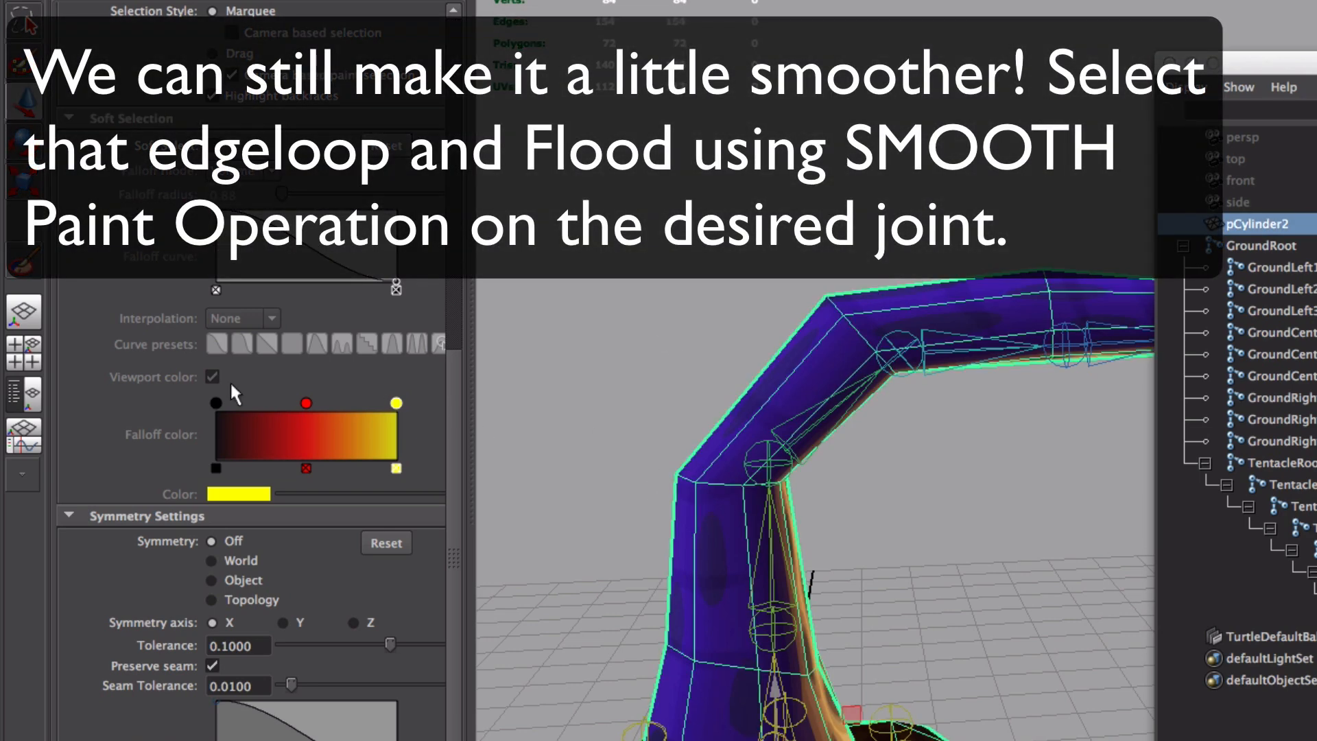
click(28, 273)
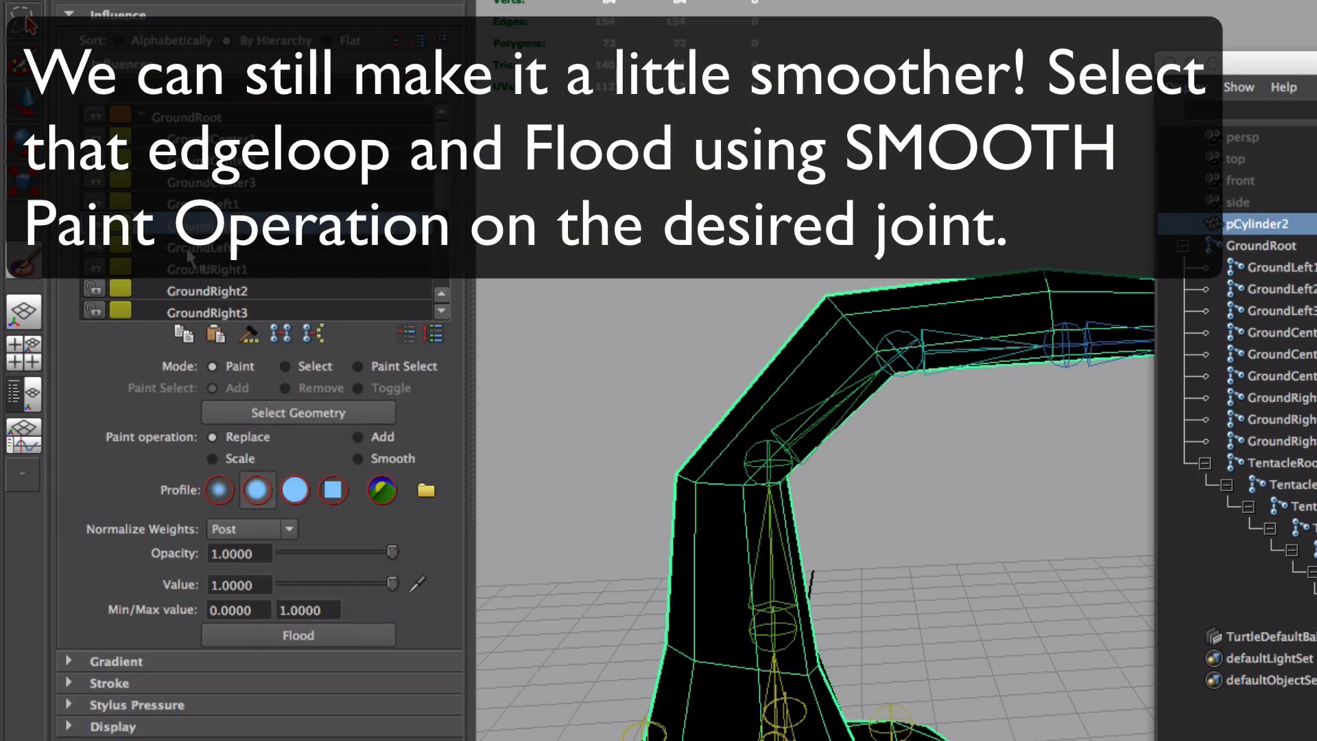
scroll(261, 206, down, 1)
click(226, 182)
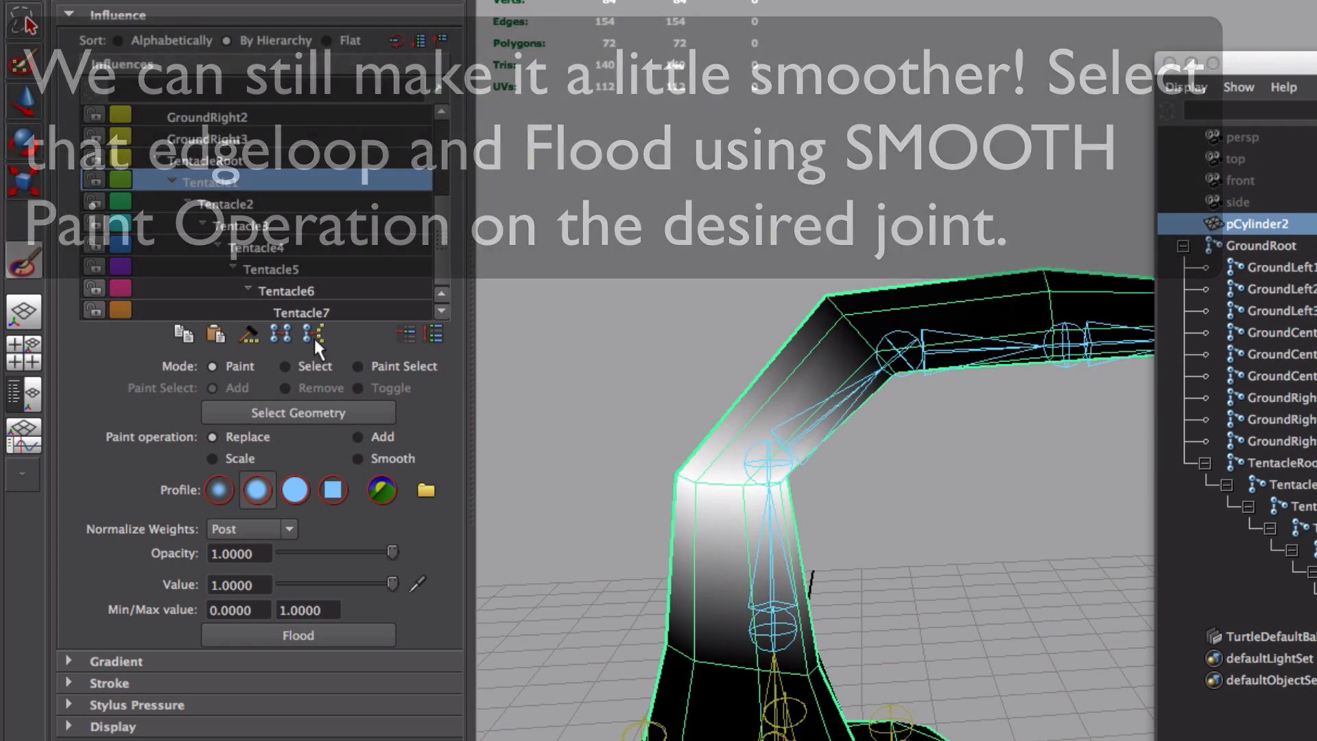
click(360, 628)
click(360, 629)
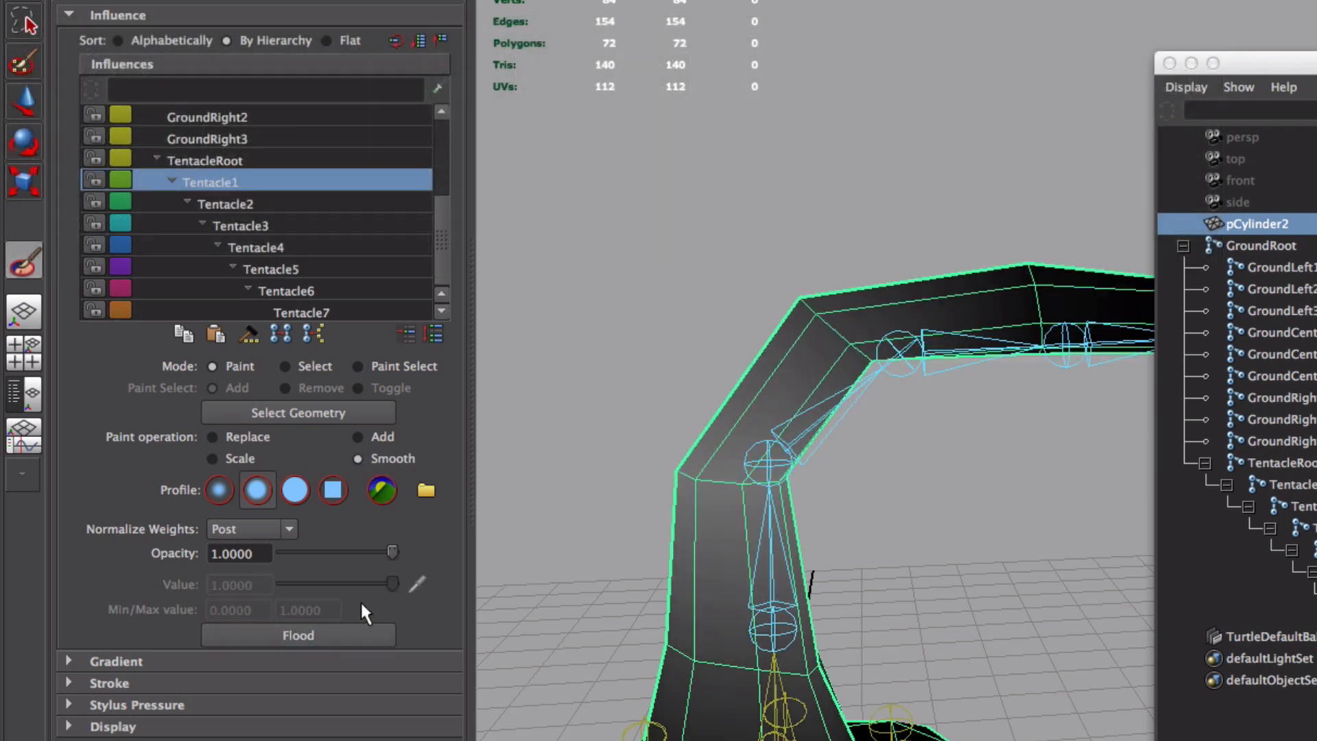
Step: Flood the Tentacle2 and Tentacle3 influences one after the other using the Smooth paint operation at opacity 1.0
click(283, 206)
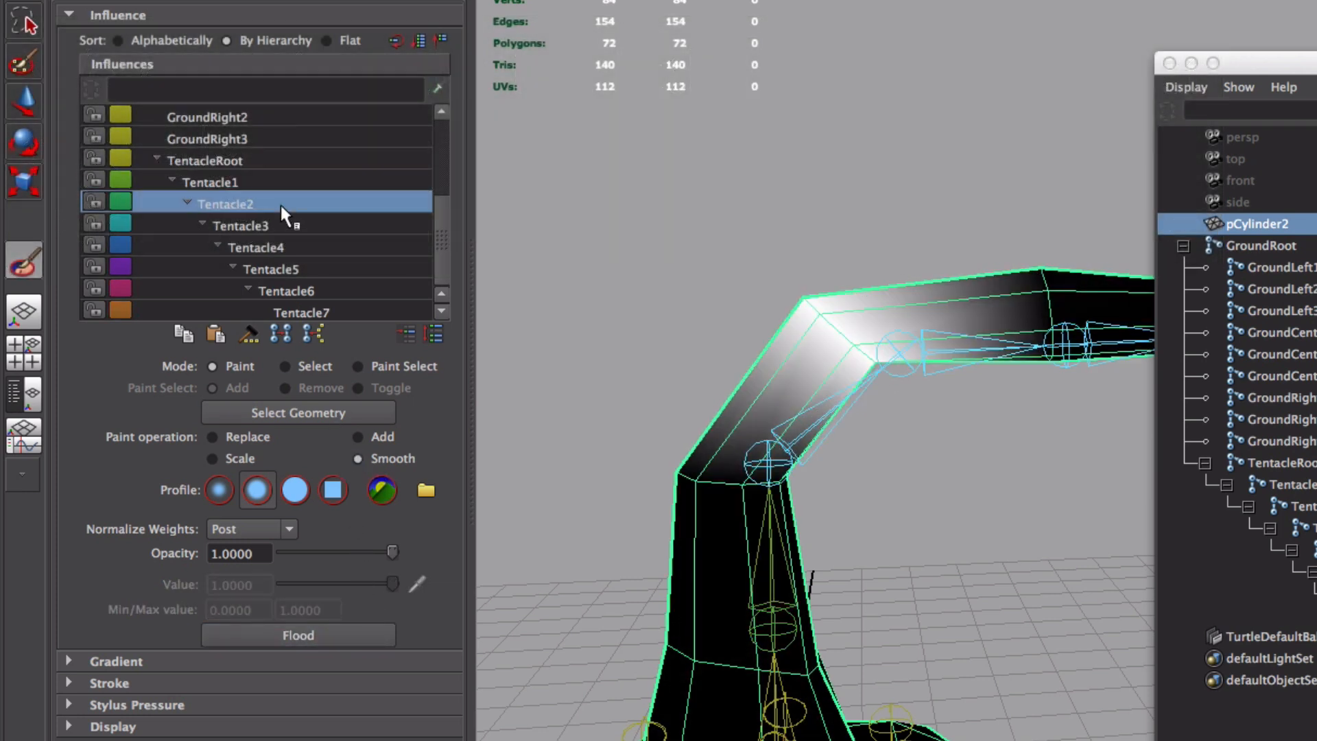
click(352, 622)
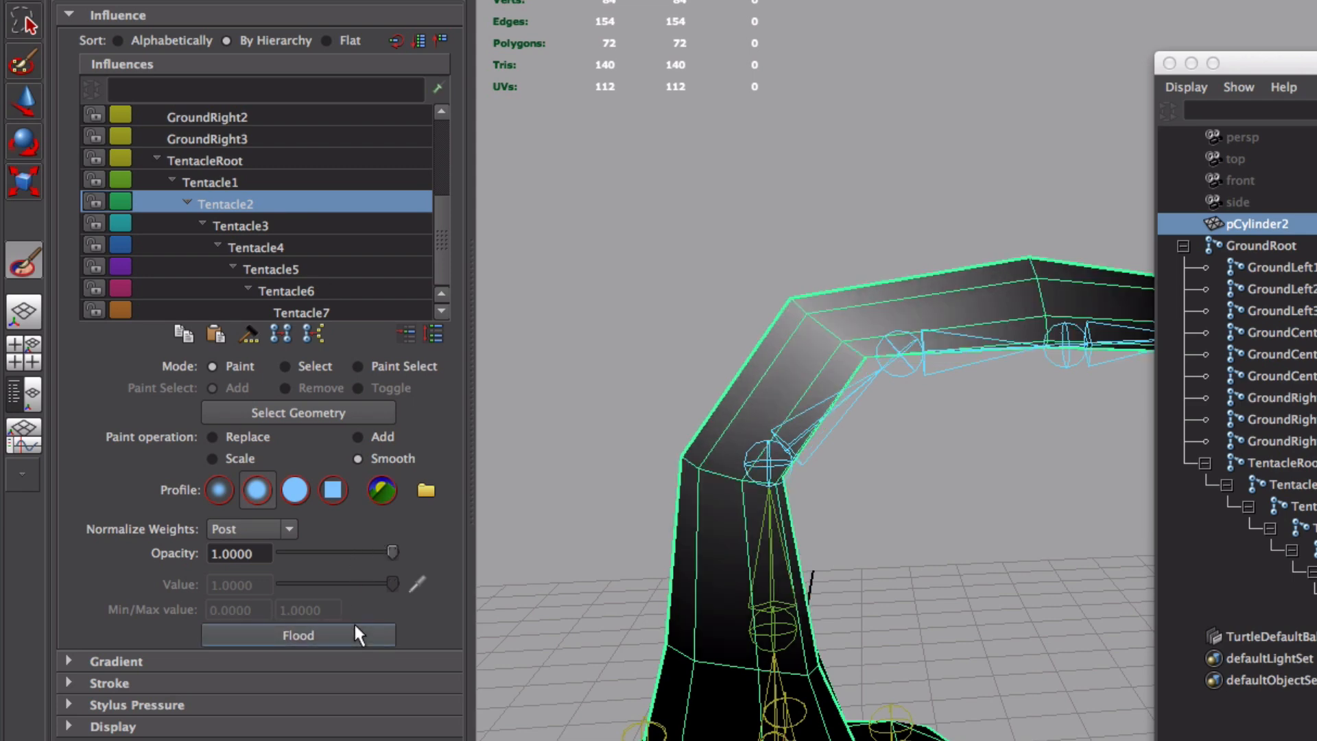
key(w)
alt+middle_drag(940, 446, 820, 410)
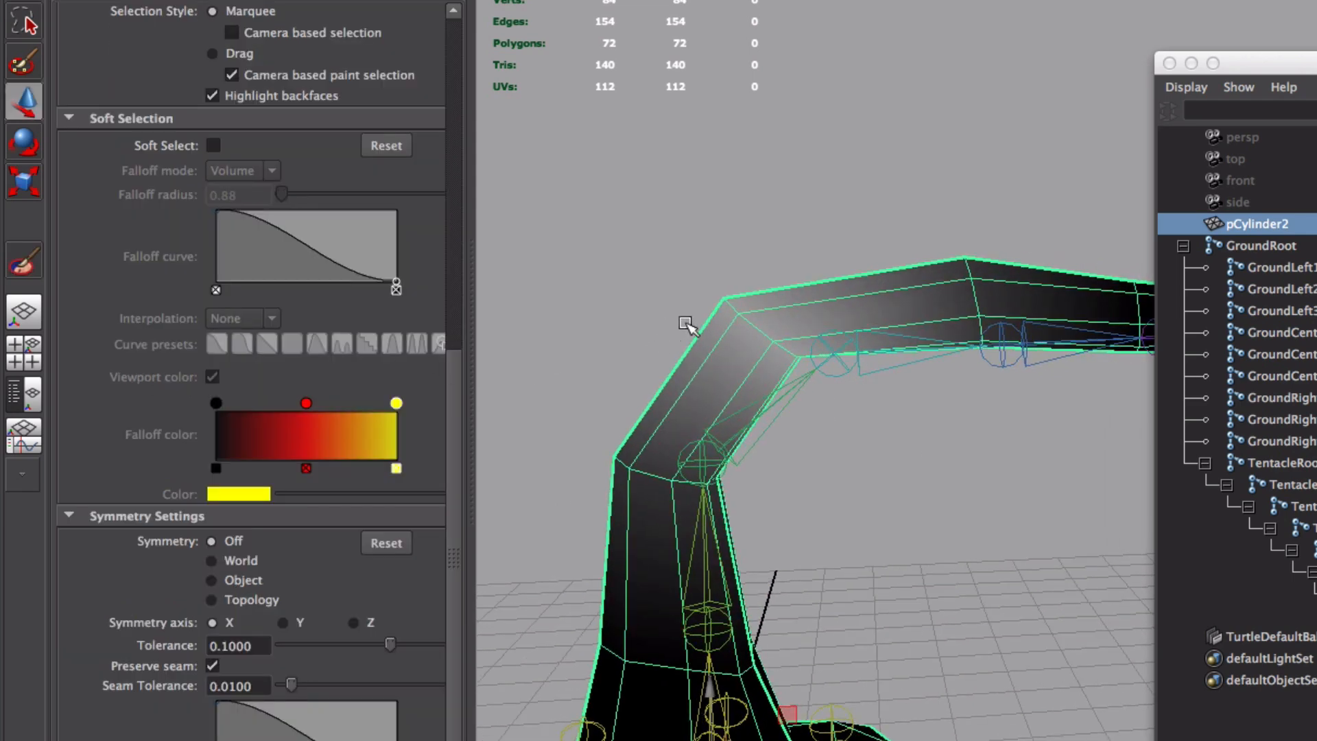
key(6)
click(26, 259)
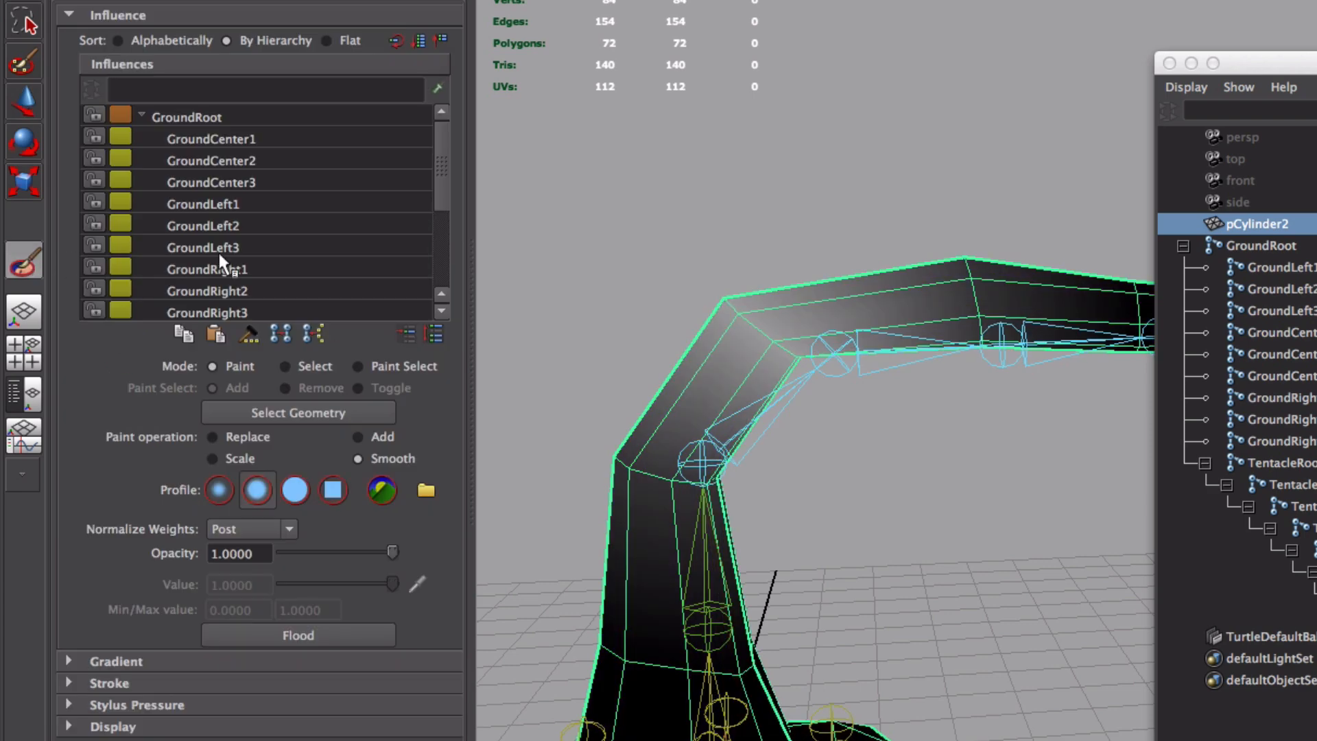
scroll(247, 247, down, 2)
click(282, 289)
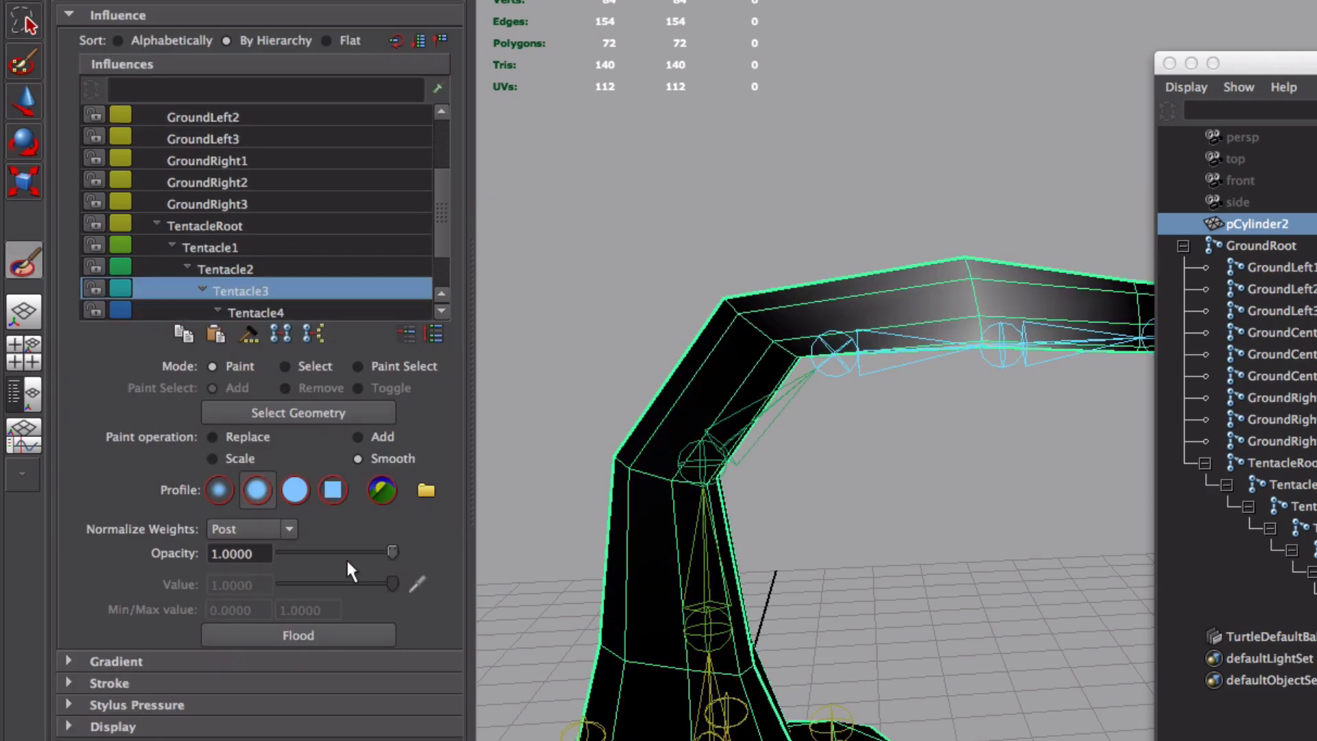
click(341, 636)
alt+drag(851, 526, 838, 506)
Step: Select the Tentacle3 joint and rotate it to swing the upper part of the tentacle back up to nearly vertical
key(w)
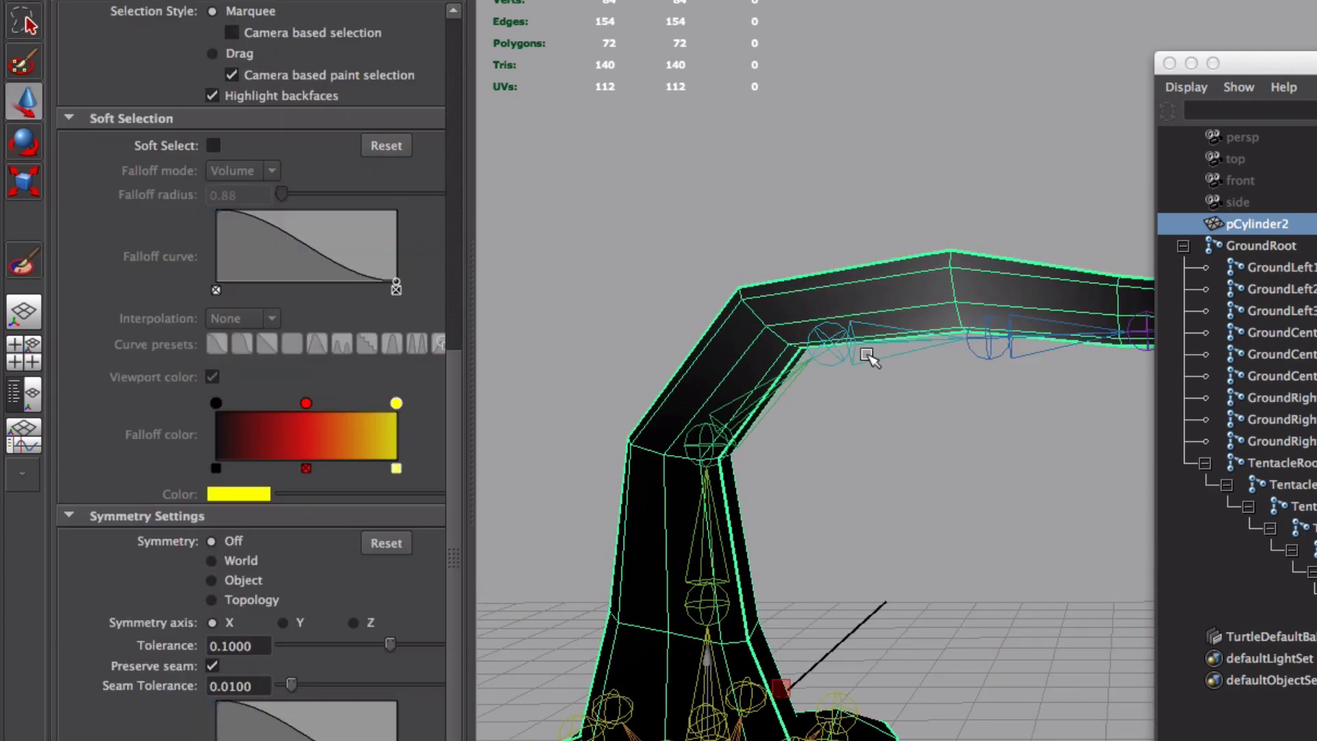
click(865, 351)
mouse_move(833, 425)
alt+mouse_down()
mouse_move(767, 471)
mouse_move(1009, 497)
mouse_move(793, 426)
mouse_move(851, 343)
mouse_move(830, 309)
alt+mouse_up()
key(e)
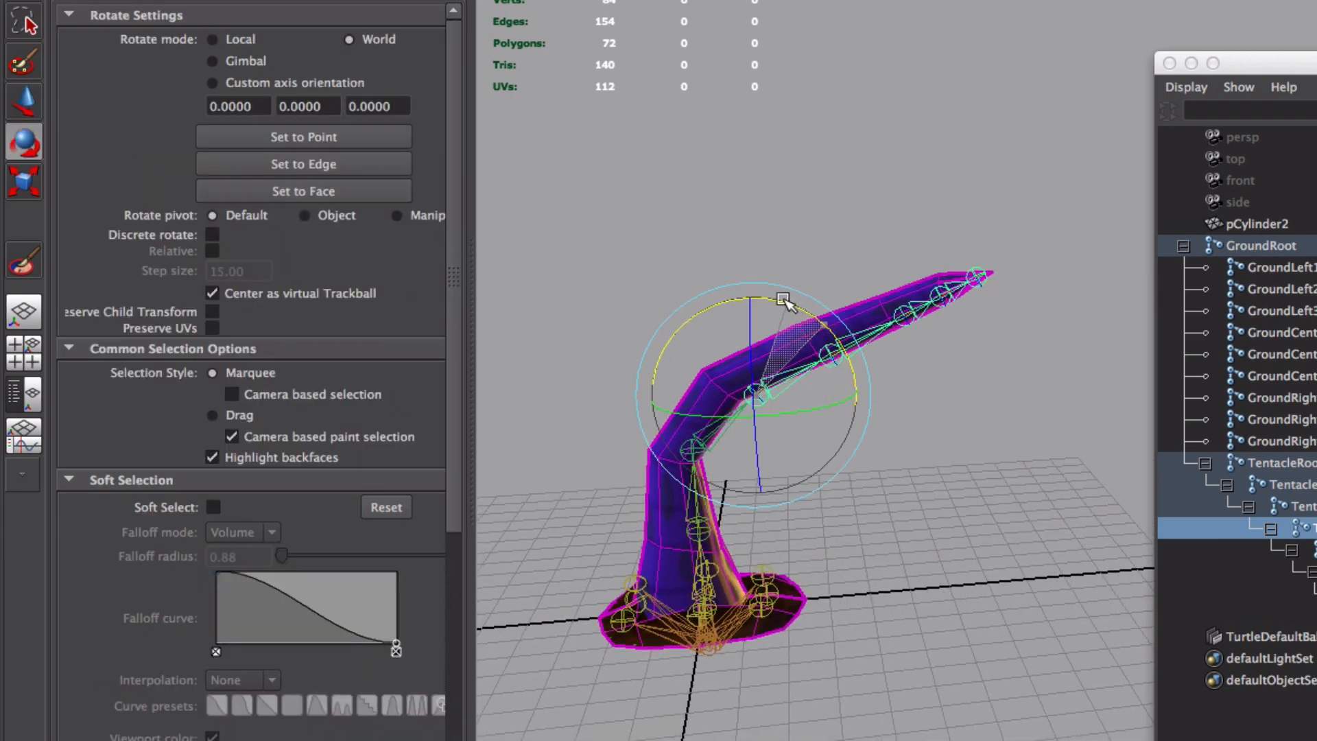
key(w)
key(e)
drag(753, 377, 684, 351)
key(w)
Step: Rotate the Tentacle4 joint to bend the tip section of the tentacle sideways and test the smoothed deformation
key(Down)
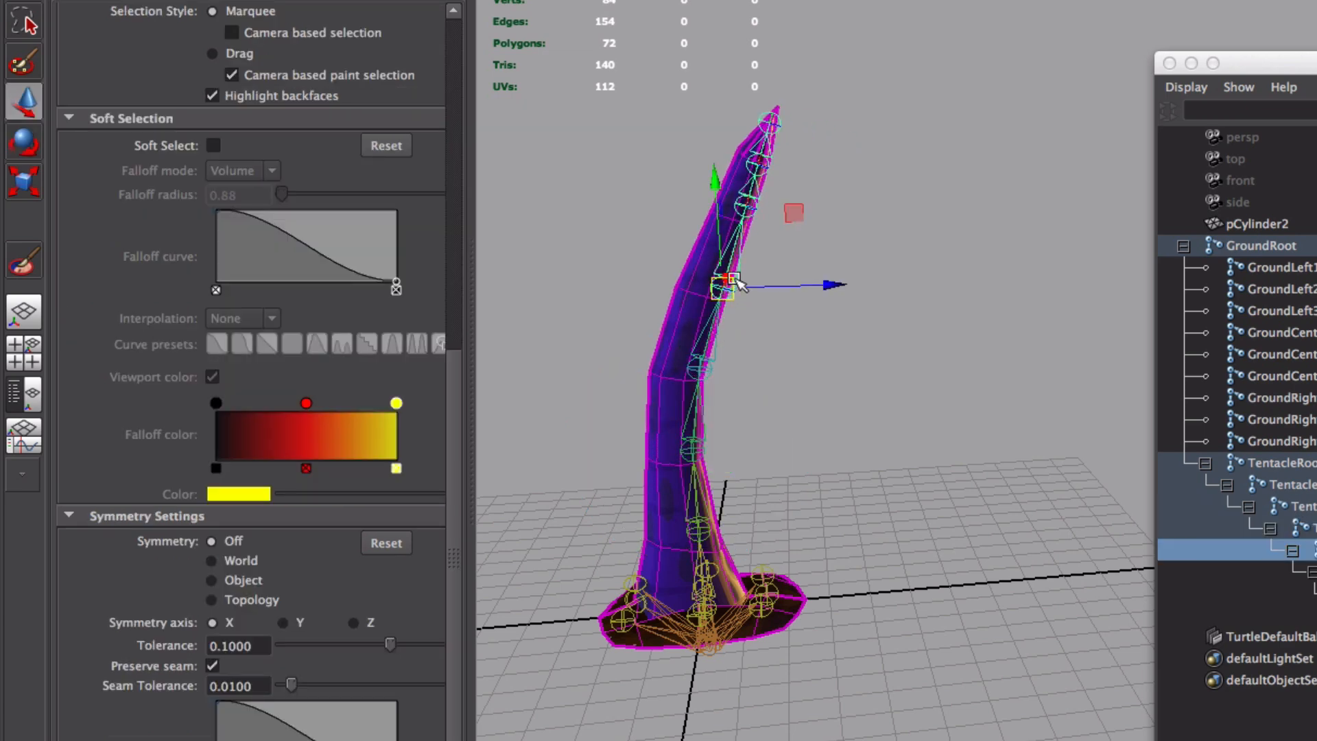
key(e)
drag(731, 193, 814, 248)
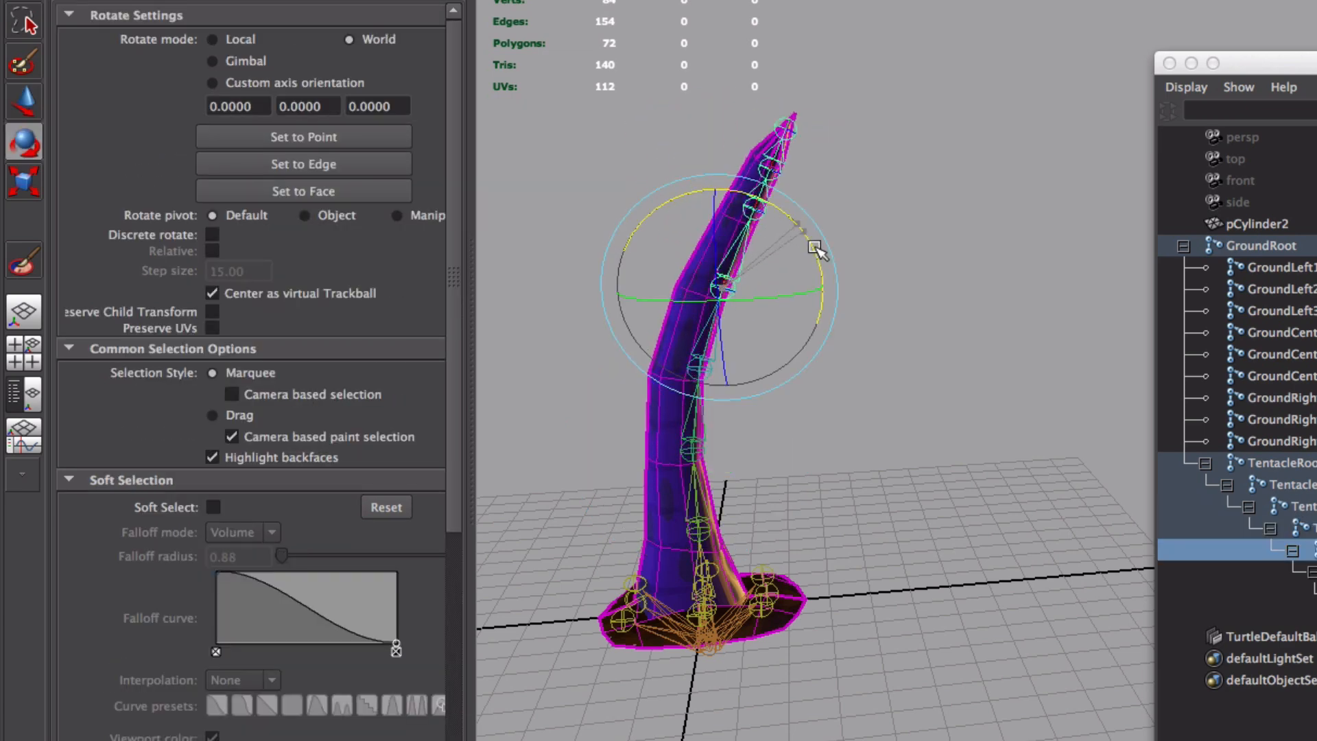
key(w)
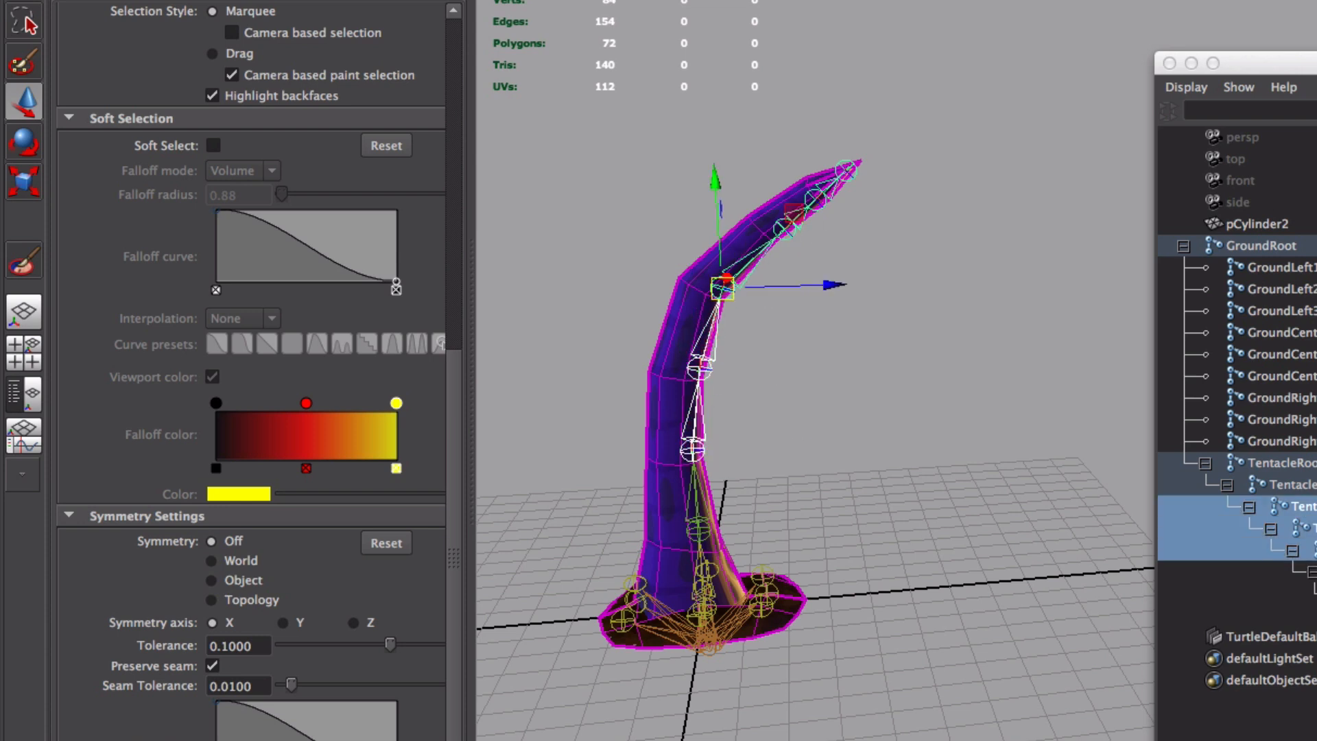
Step: Return the Tentacle2, Tentacle3 and Tentacle4 joints to the straight upright pose and select the Tentacle1 joint
key(super+z)
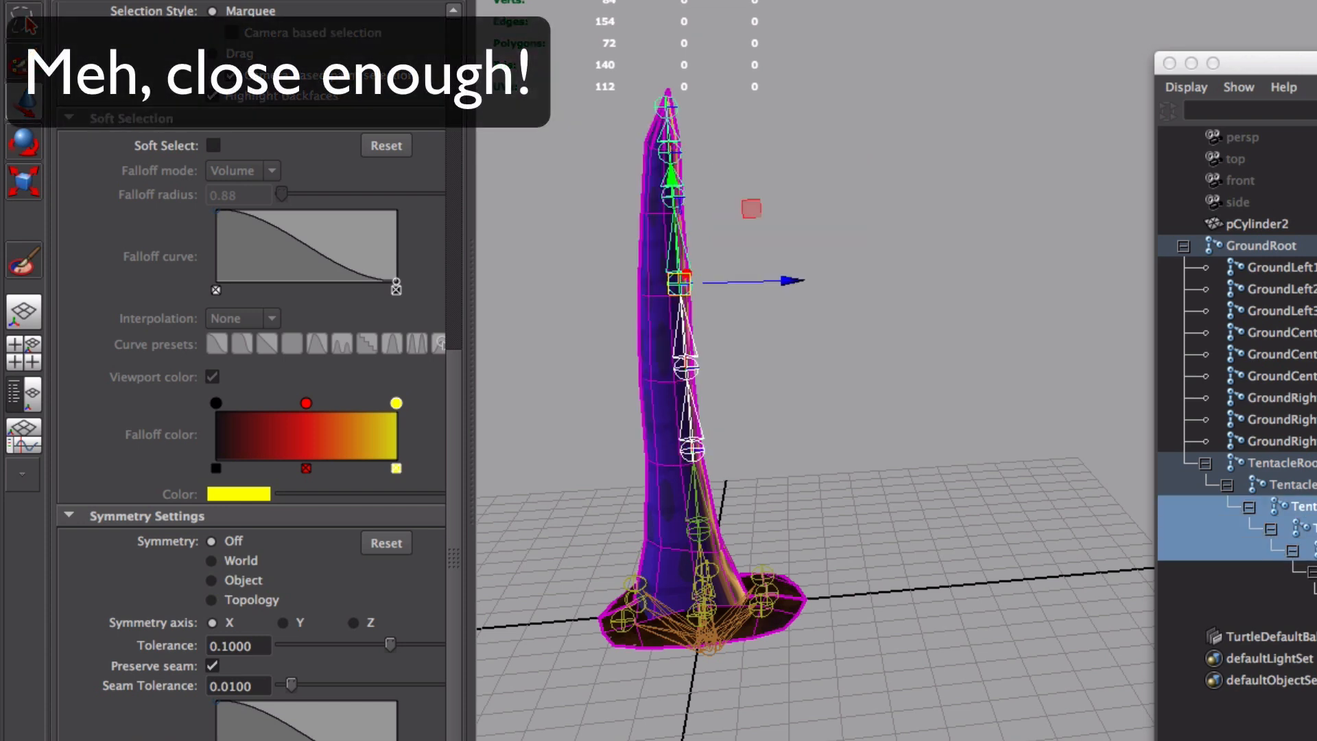
click(785, 479)
alt+drag(755, 523, 858, 471)
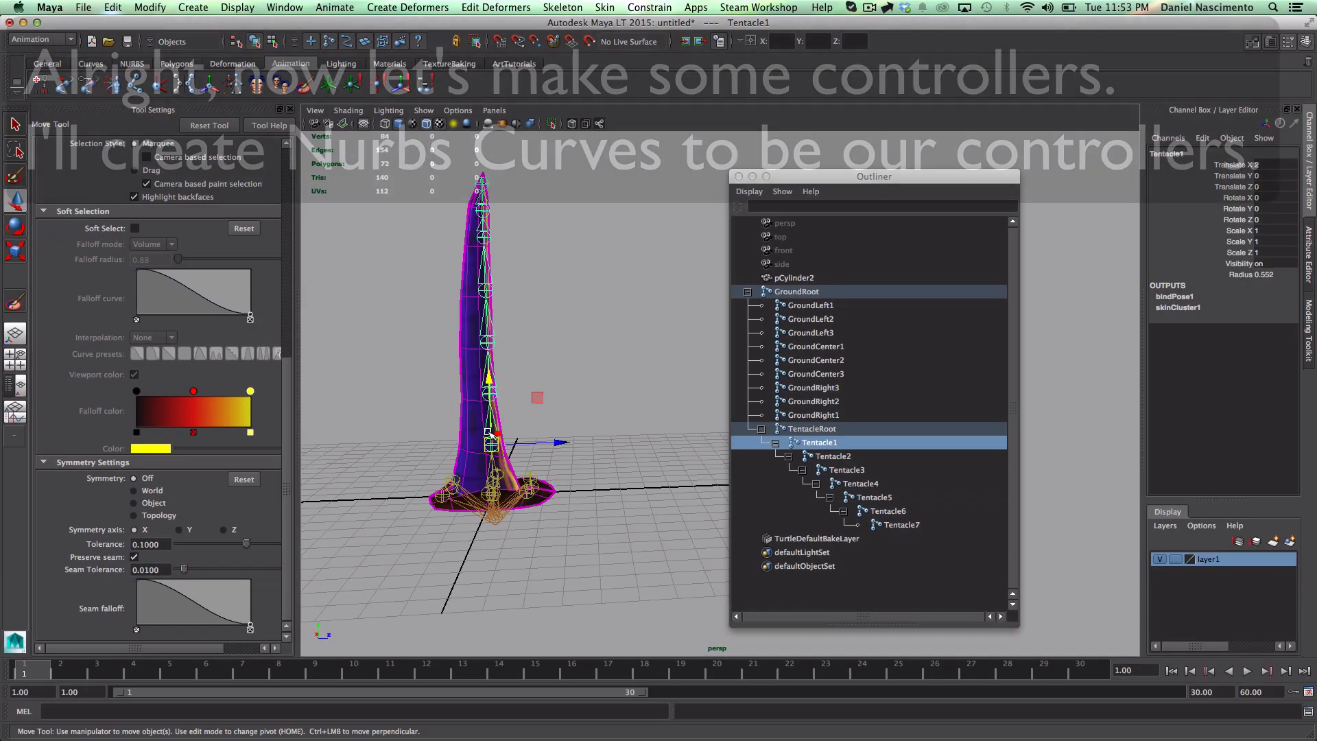
Step: Turn off Interactive Creation for NURBS primitives
key(f)
alt+middle_drag(597, 492, 480, 432)
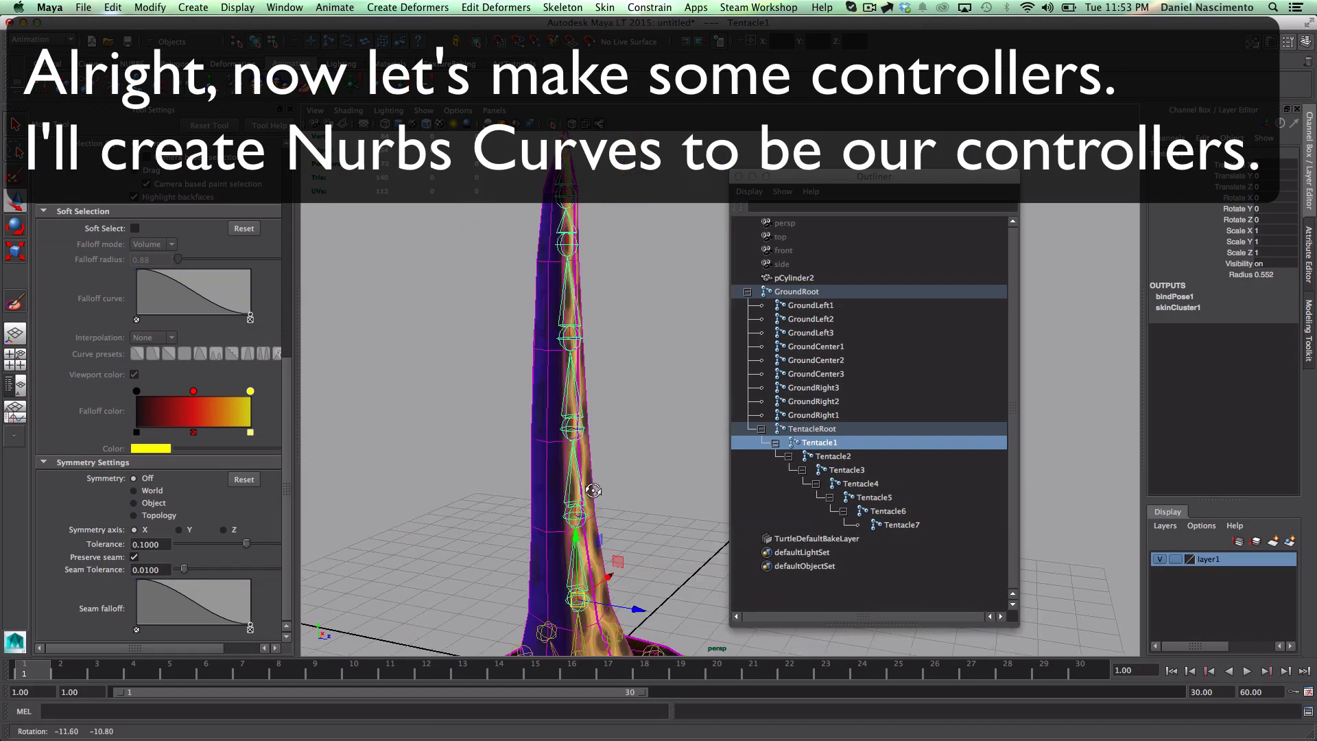
alt+drag(480, 432, 651, 431)
alt+right_drag(650, 431, 598, 405)
alt+middle_drag(598, 404, 574, 491)
click(574, 491)
alt+drag(574, 491, 552, 520)
click(193, 8)
mouse_move(240, 67)
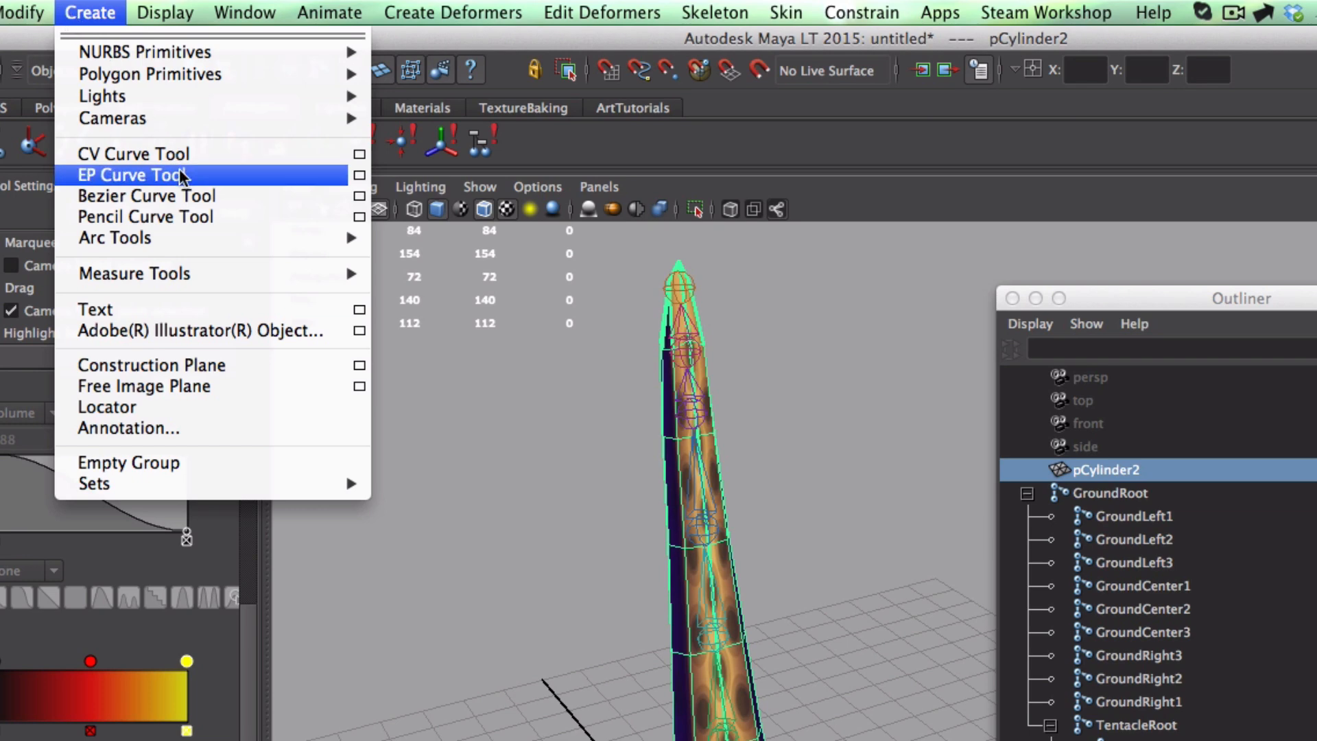
mouse_move(181, 54)
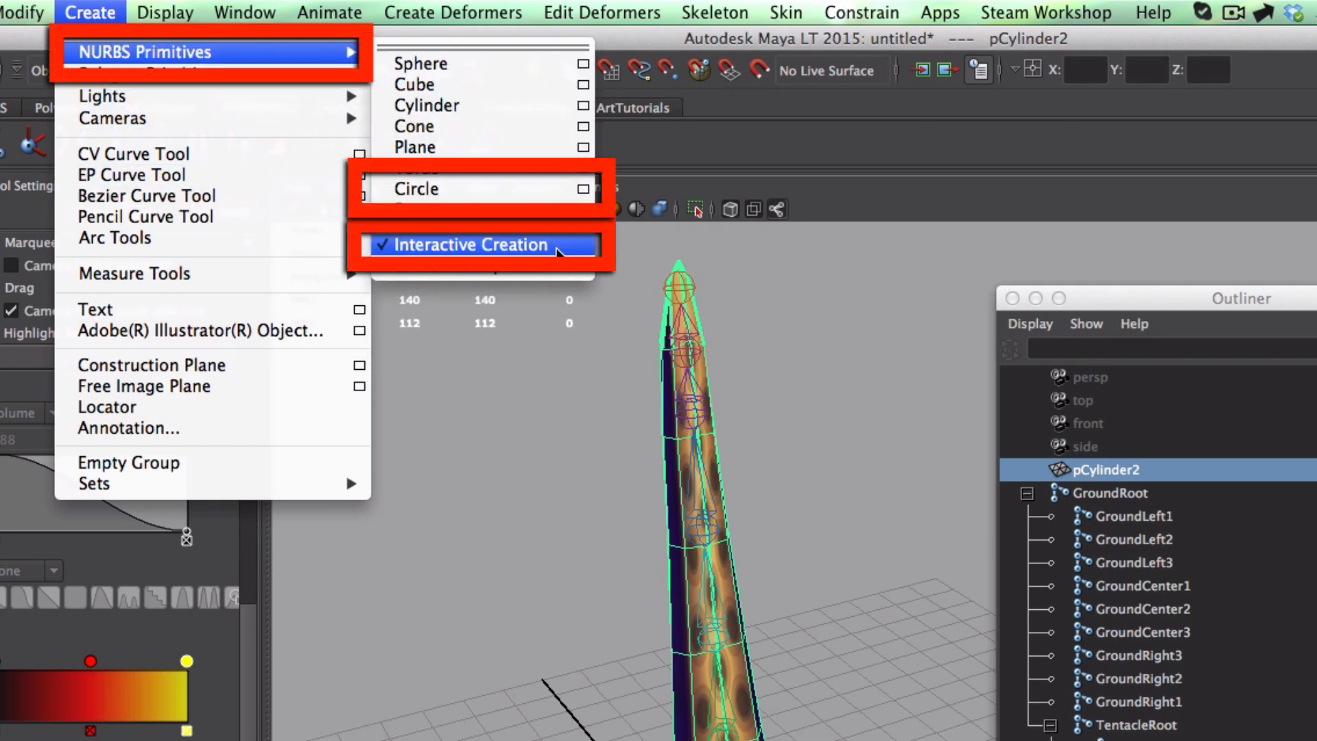
click(559, 252)
Step: Create a NURBS circle and scale it up until it surrounds the ground mesh at the tentacle's base
click(90, 12)
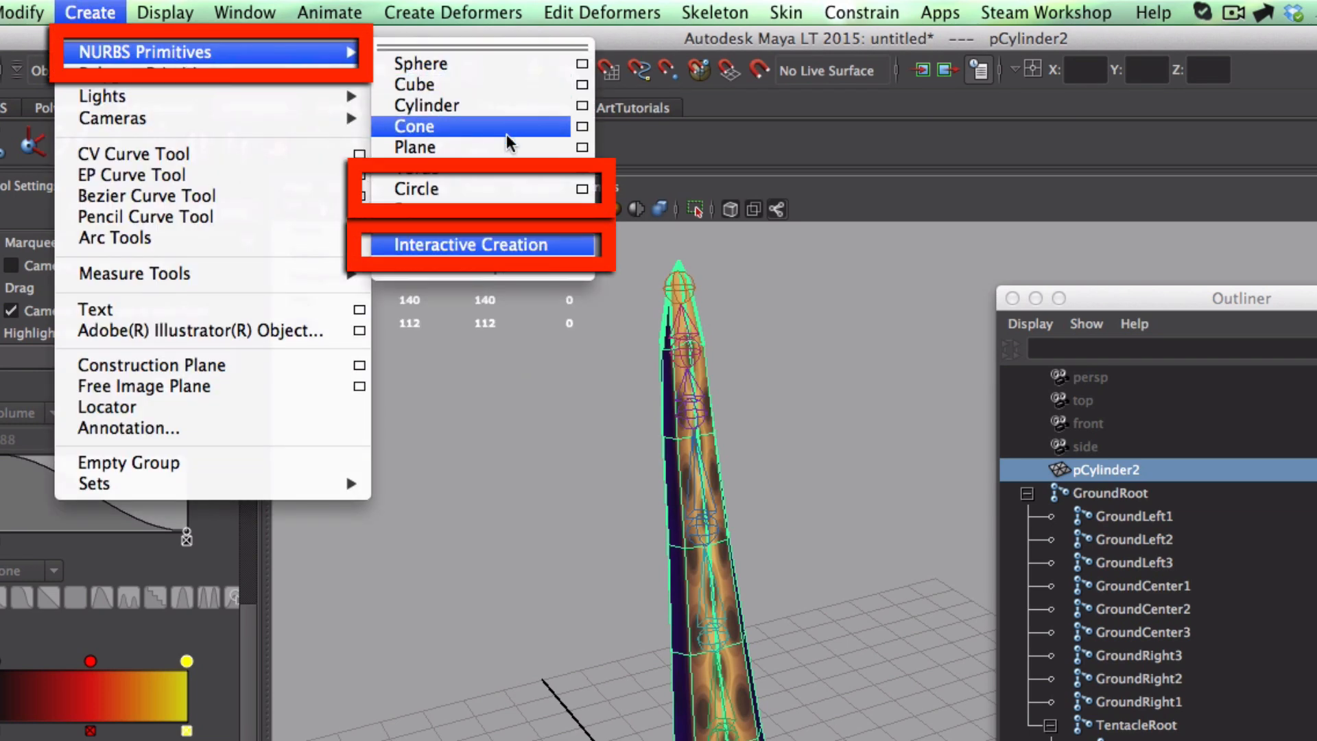
click(480, 190)
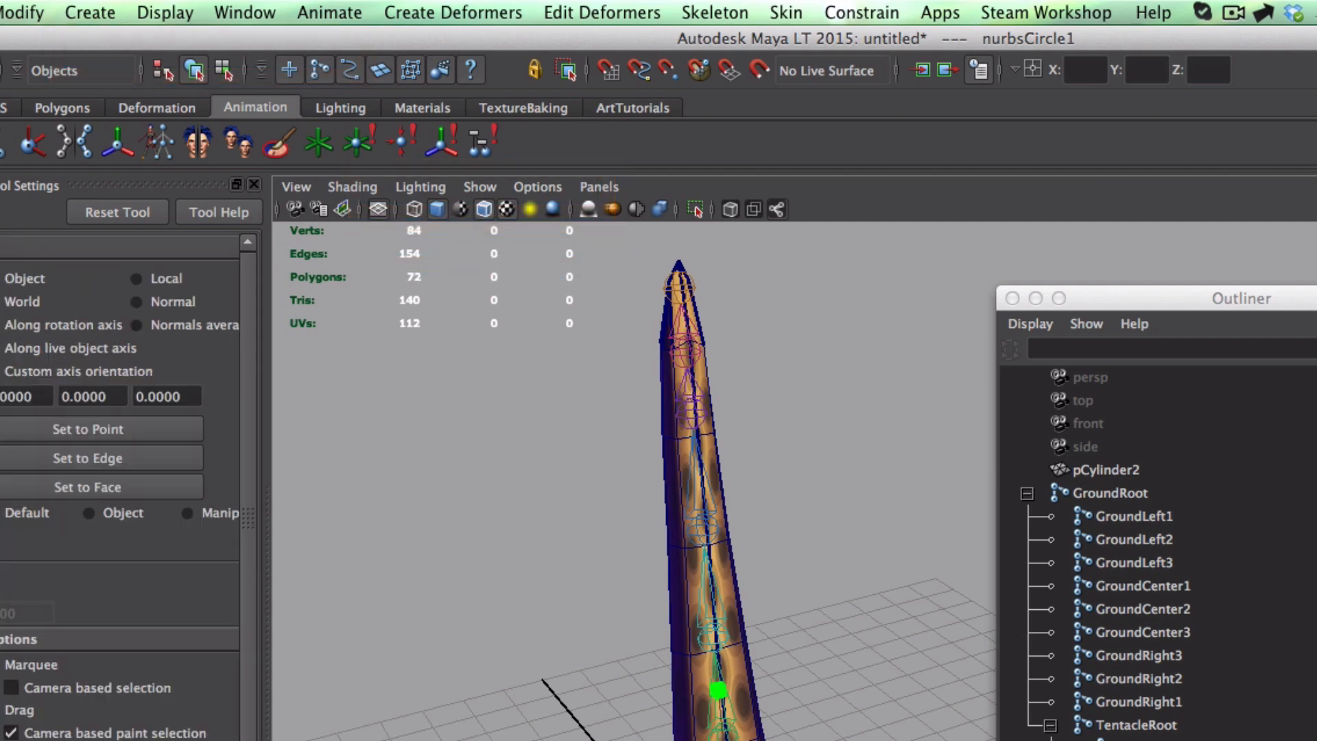
drag(617, 638, 322, 336)
key(w)
key(f)
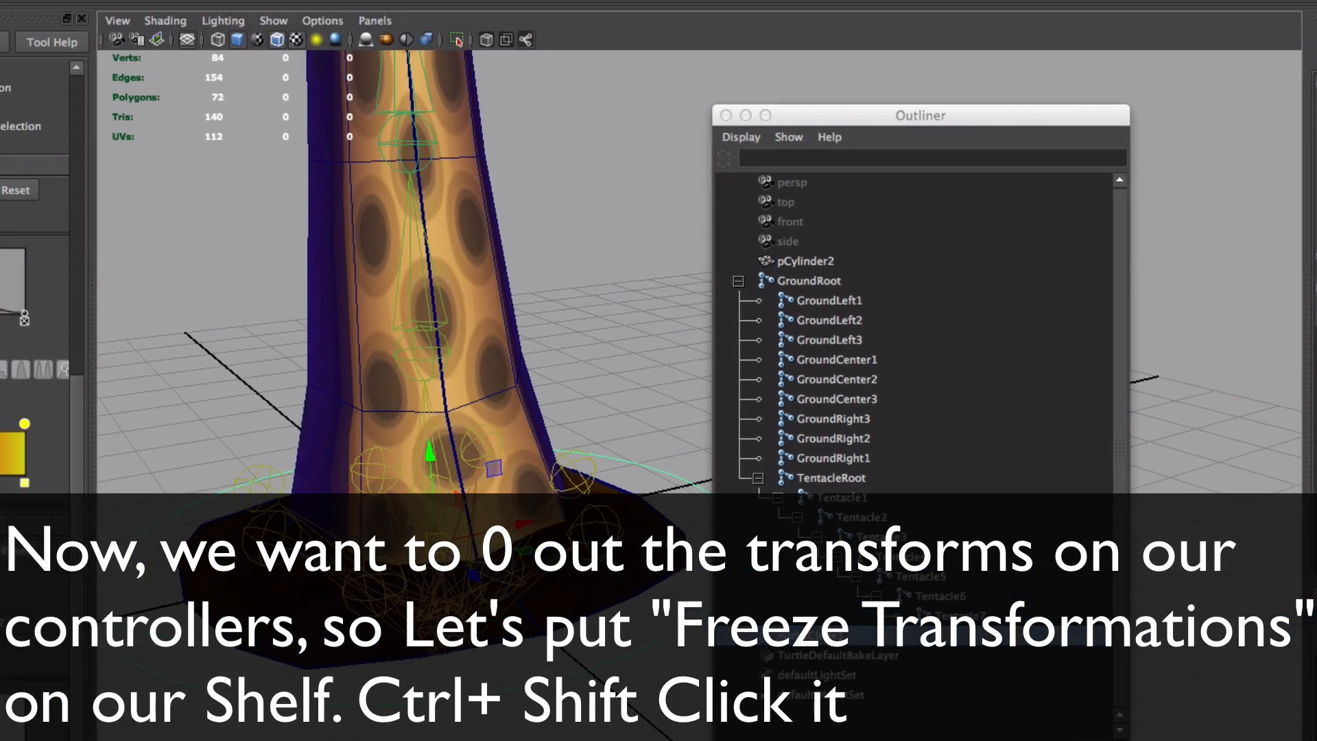
Step: Add Freeze Transformations to the ArtTutorials shelf and freeze the transformations of the base circle
click(111, 8)
mouse_move(63, 6)
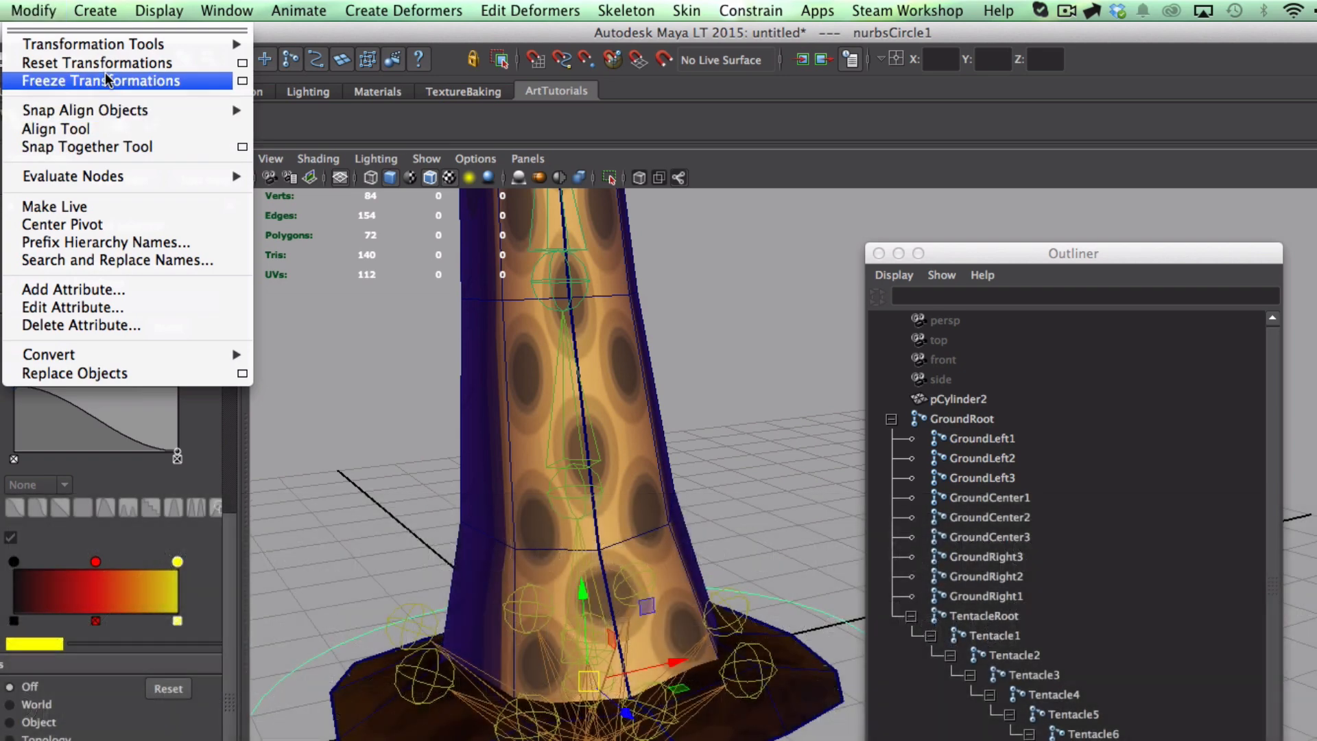
click(406, 105)
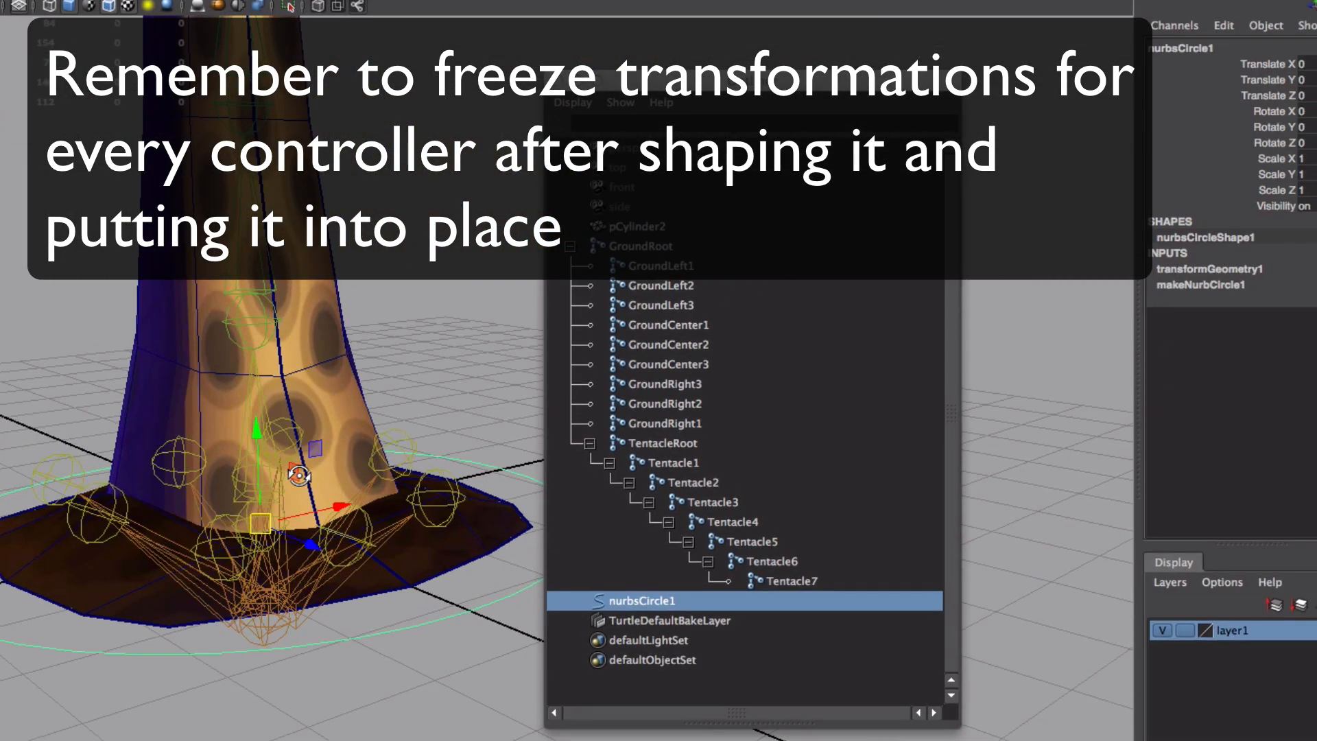
Step: Duplicate the base circle and rename the original curve as MainController
key(ctrl+d)
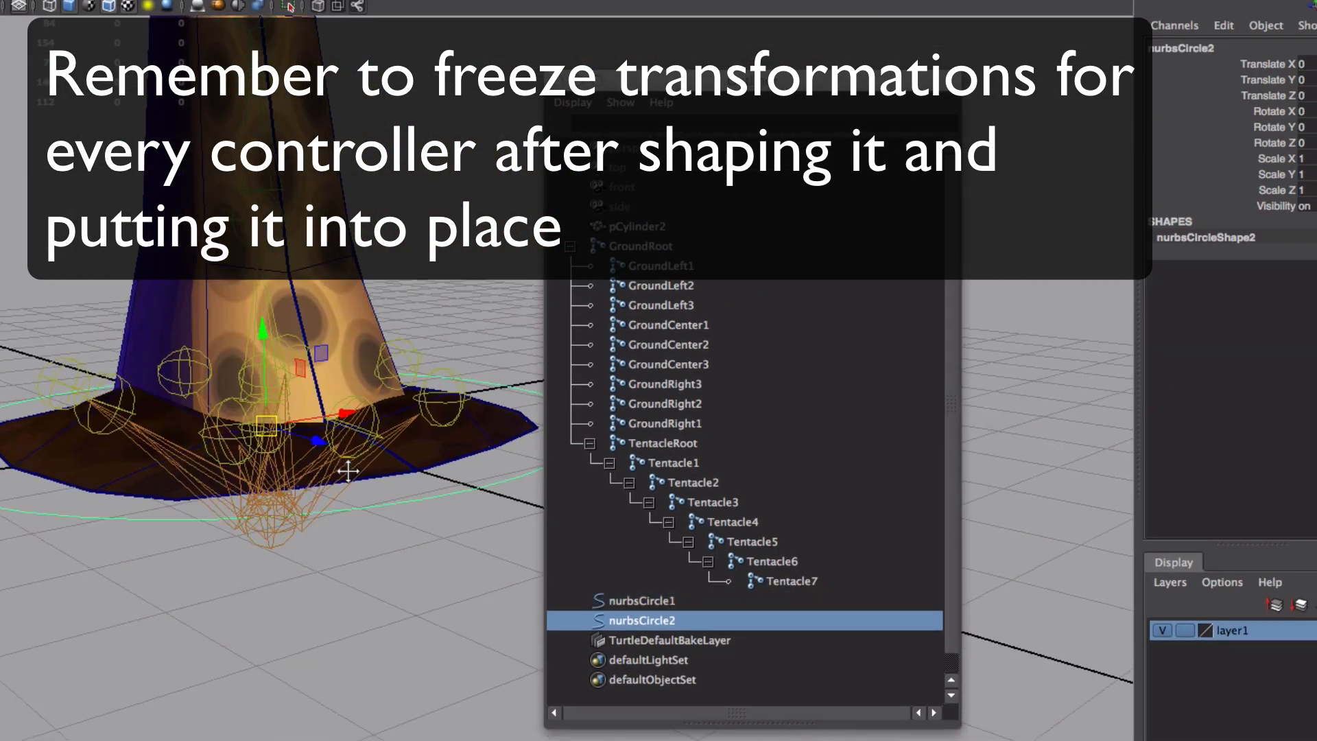
mouse_move(348, 471)
alt+mouse_down()
mouse_move(332, 486)
mouse_move(317, 474)
mouse_move(329, 476)
alt+mouse_up()
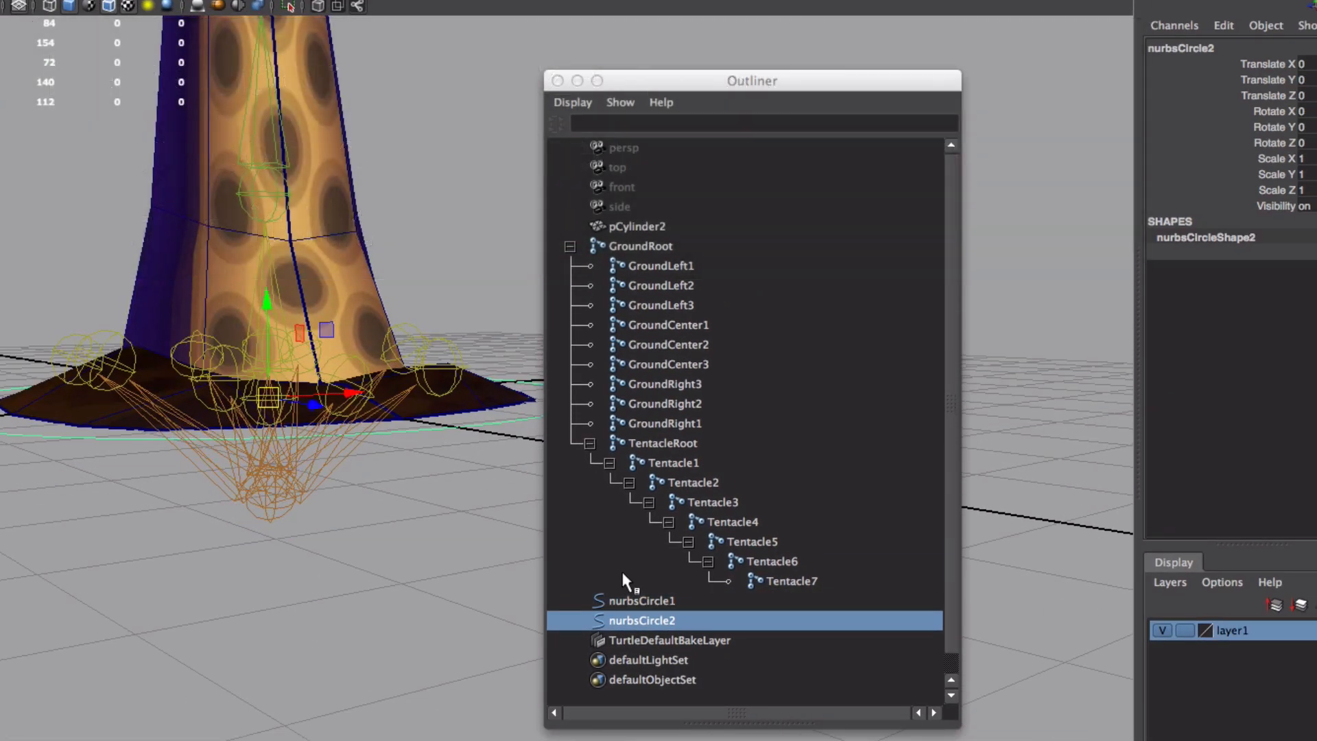
click(624, 601)
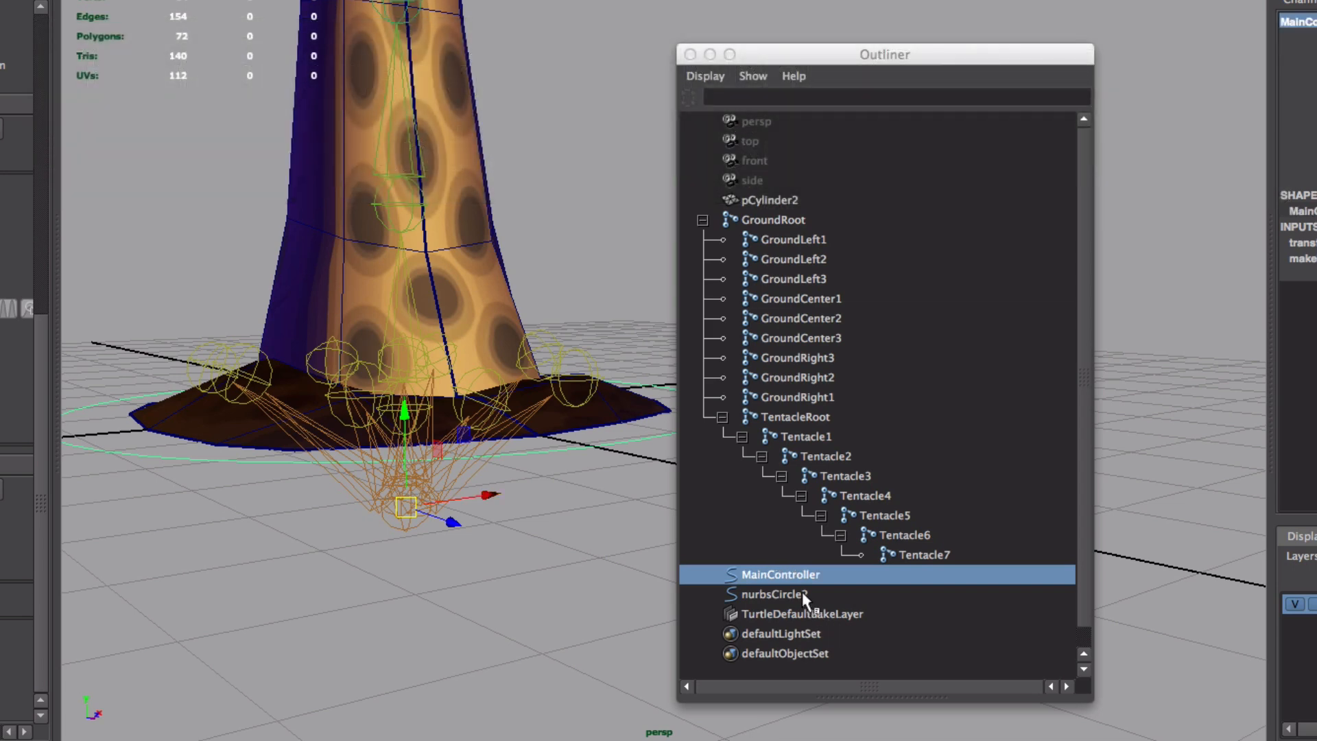
Step: Scale nurbsCircle2 slightly inside MainController and raise its control vertices on two opposite sides to curve it upward
click(804, 596)
alt+drag(618, 518, 473, 436)
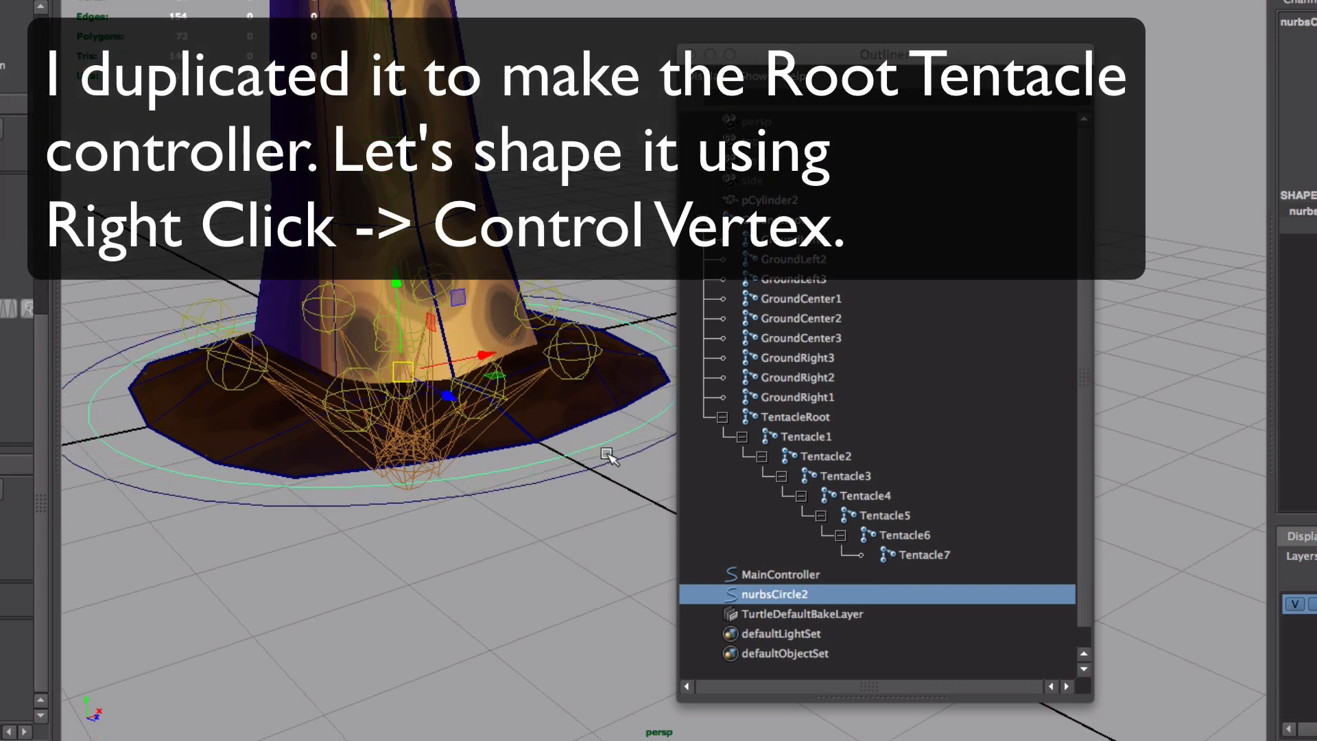
right_click(608, 441)
right_drag(602, 407, 528, 426)
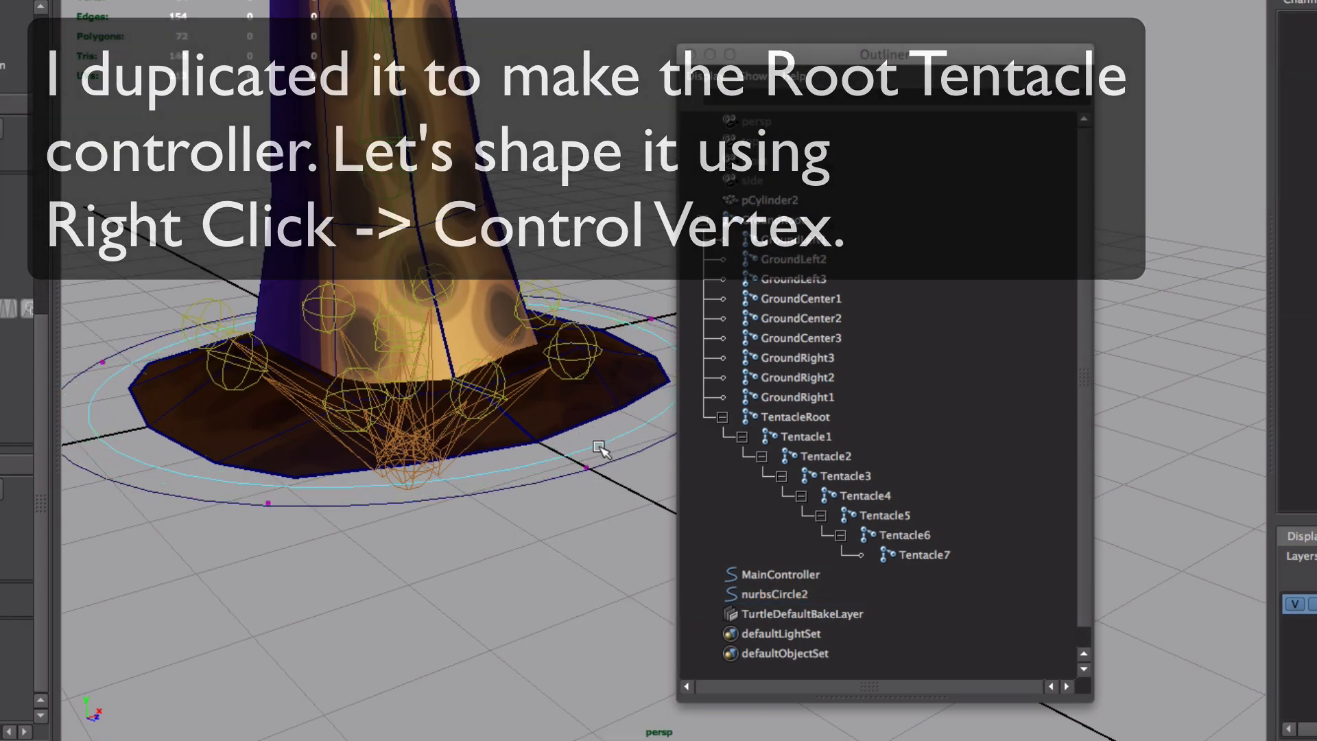
click(592, 470)
alt+drag(592, 472, 226, 458)
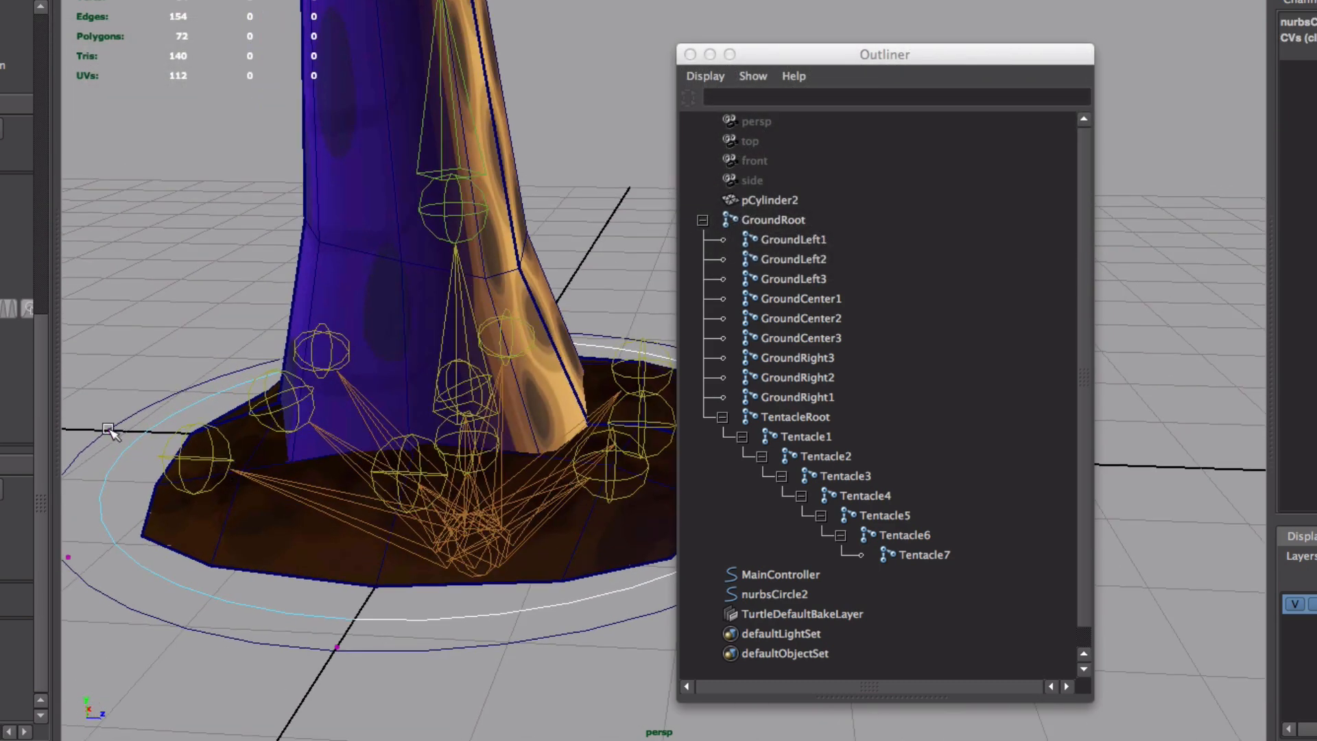
alt+drag(113, 429, 328, 350)
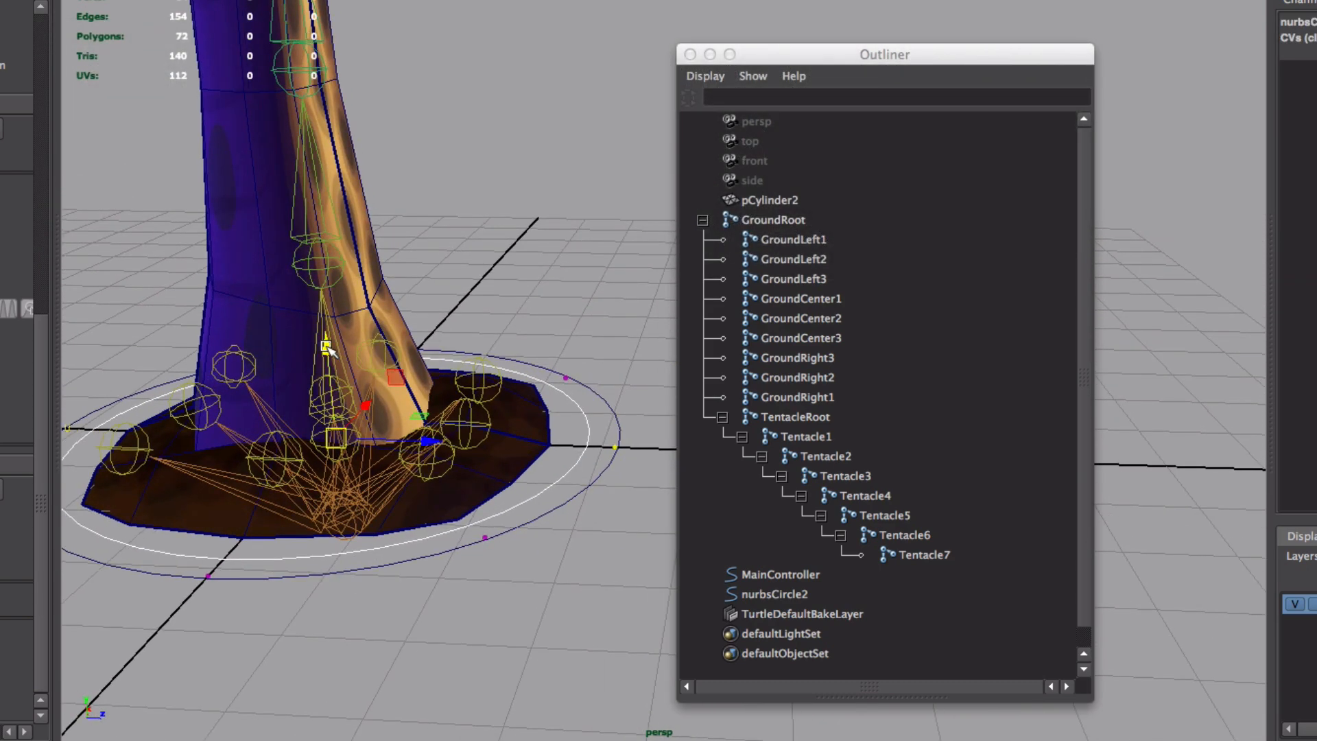
alt+drag(329, 231, 485, 412)
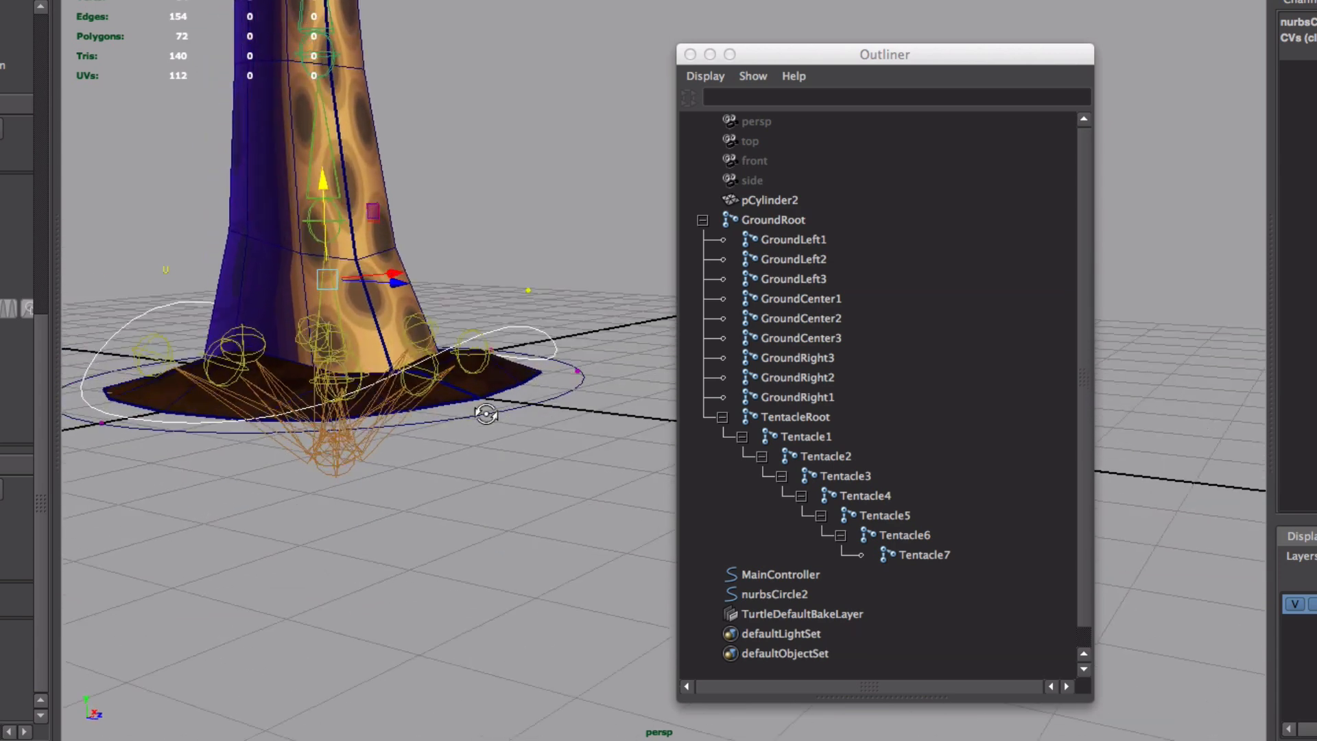
Step: Return the shaped inner curve to object mode and rename it as TentacleRoot
right_drag(551, 338, 572, 324)
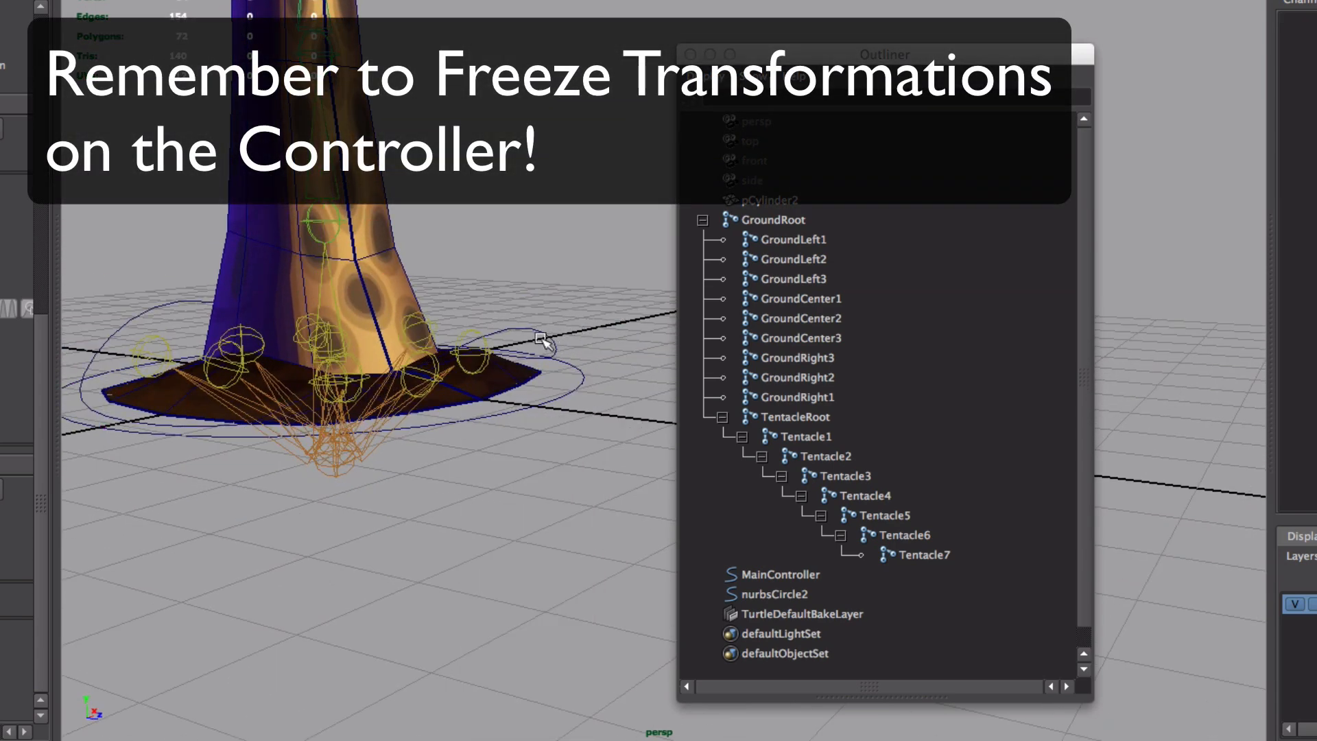
click(544, 336)
alt+drag(546, 336, 564, 446)
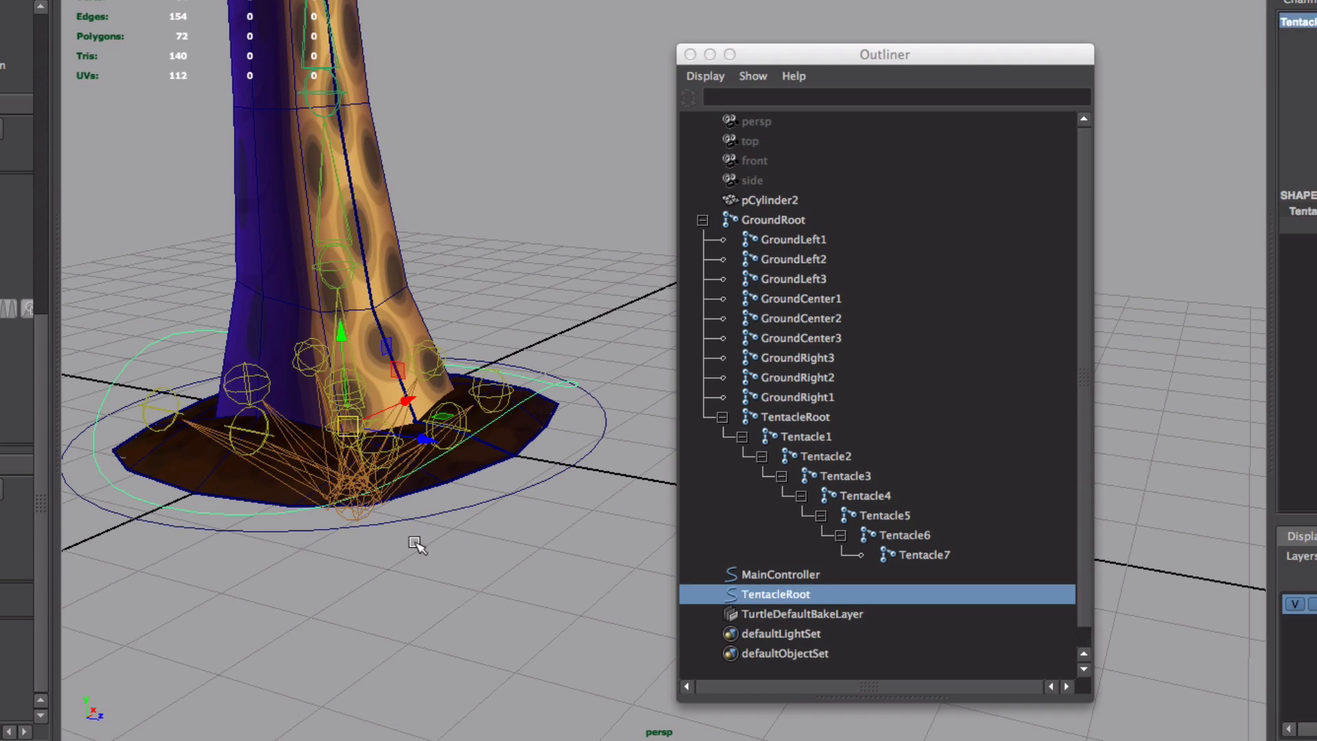
alt+drag(415, 545, 478, 487)
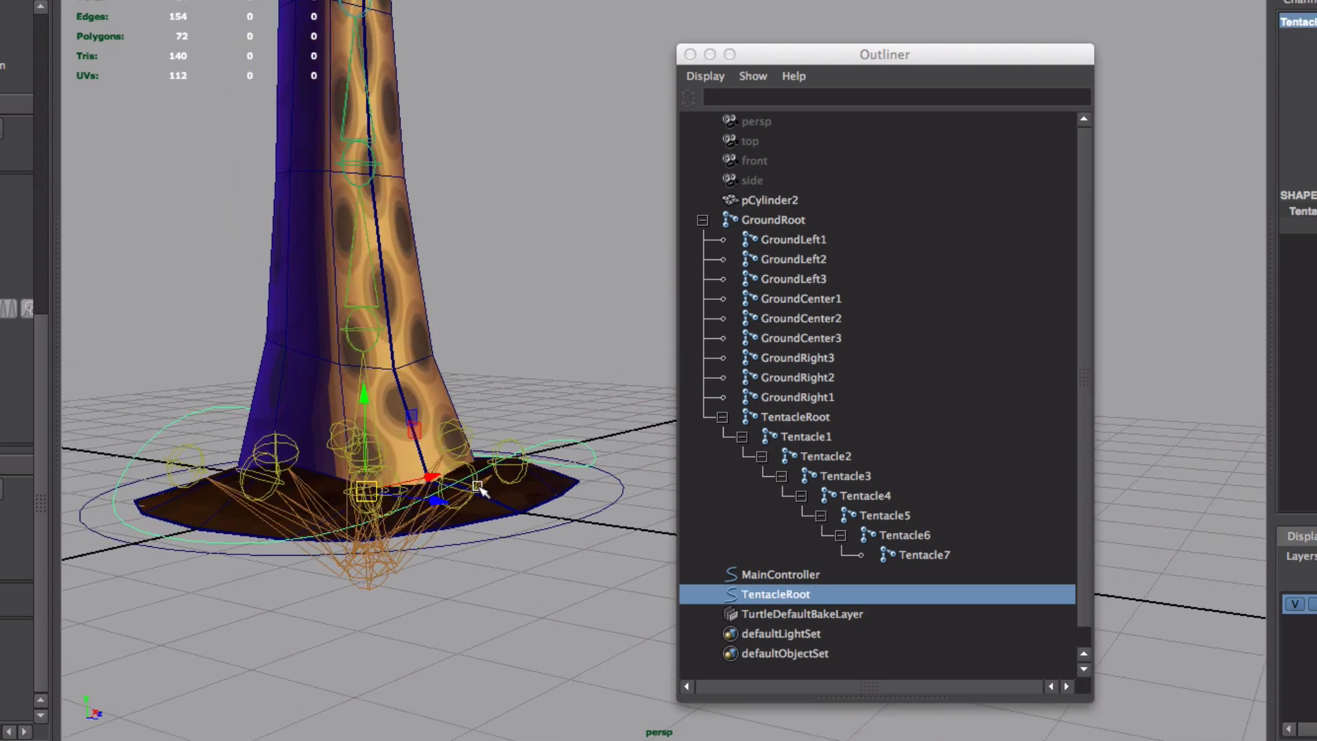
Step: Duplicate the TentacleRoot curve, move the copy up to the next tentacle joint and scale it down around the tentacle
key(ctrl+d)
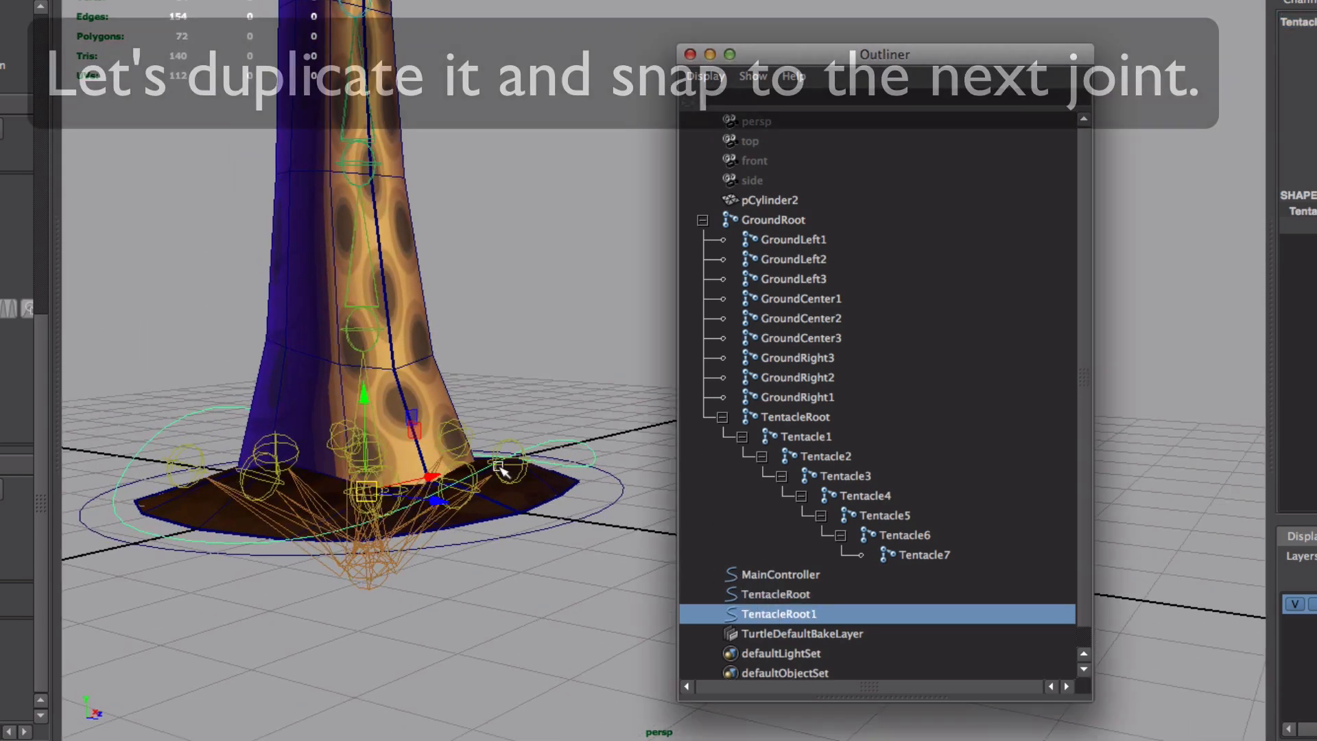
key(v)
middle_drag(366, 340, 378, 402)
key(r)
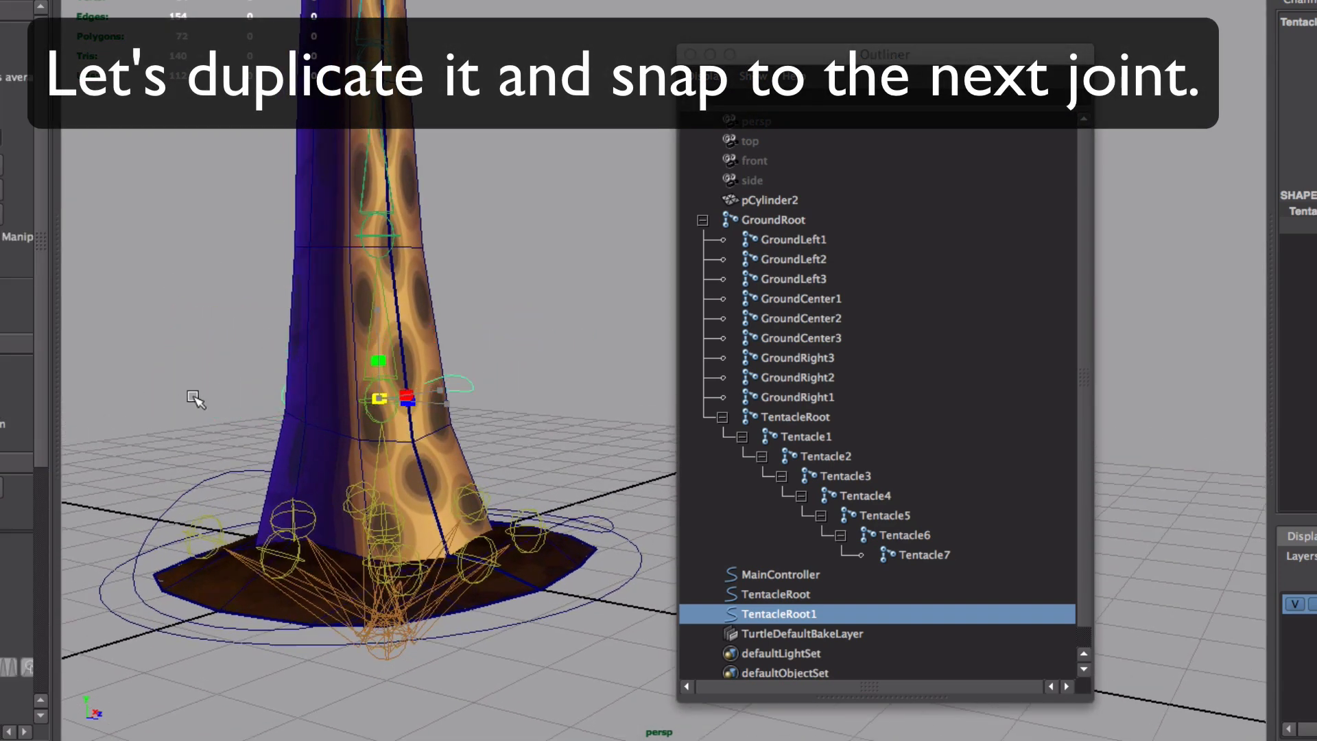
Step: Set the tentacle model's layer1 to template display so the joints are easier to snap to
alt+drag(235, 402, 453, 441)
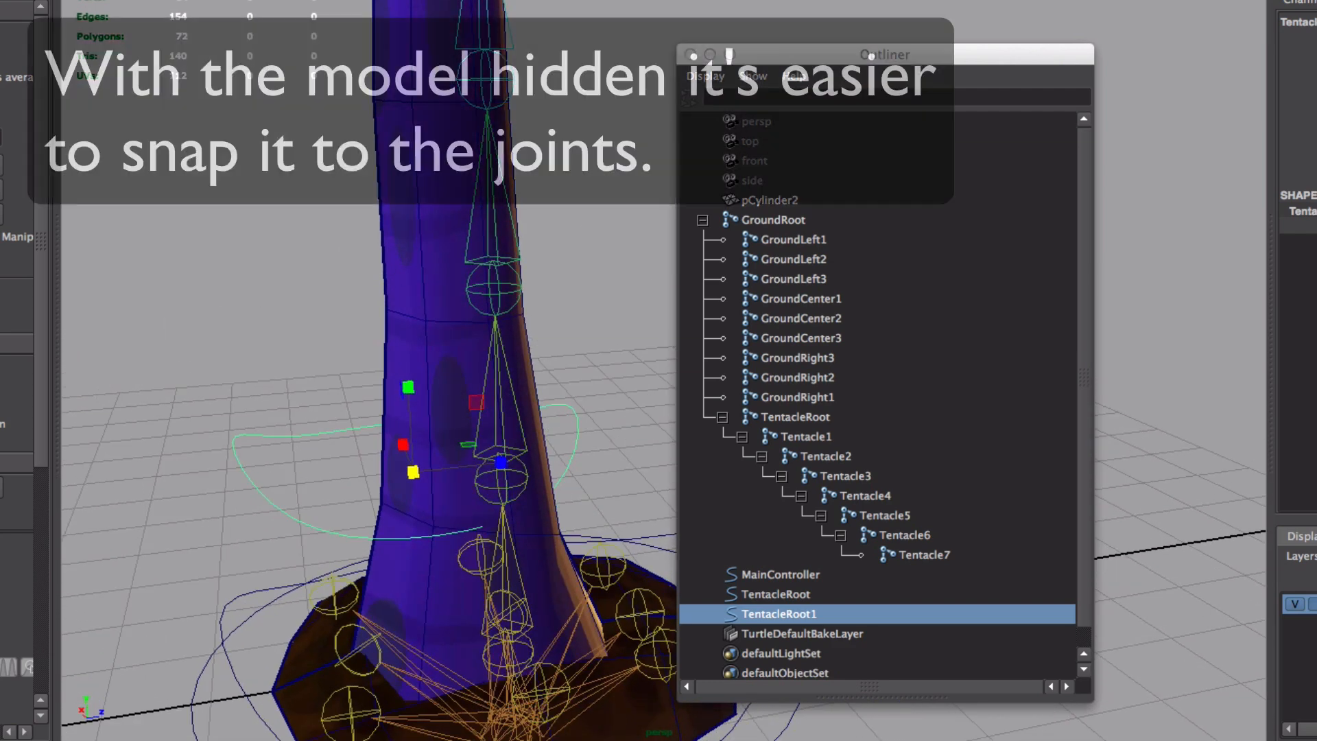
click(1309, 605)
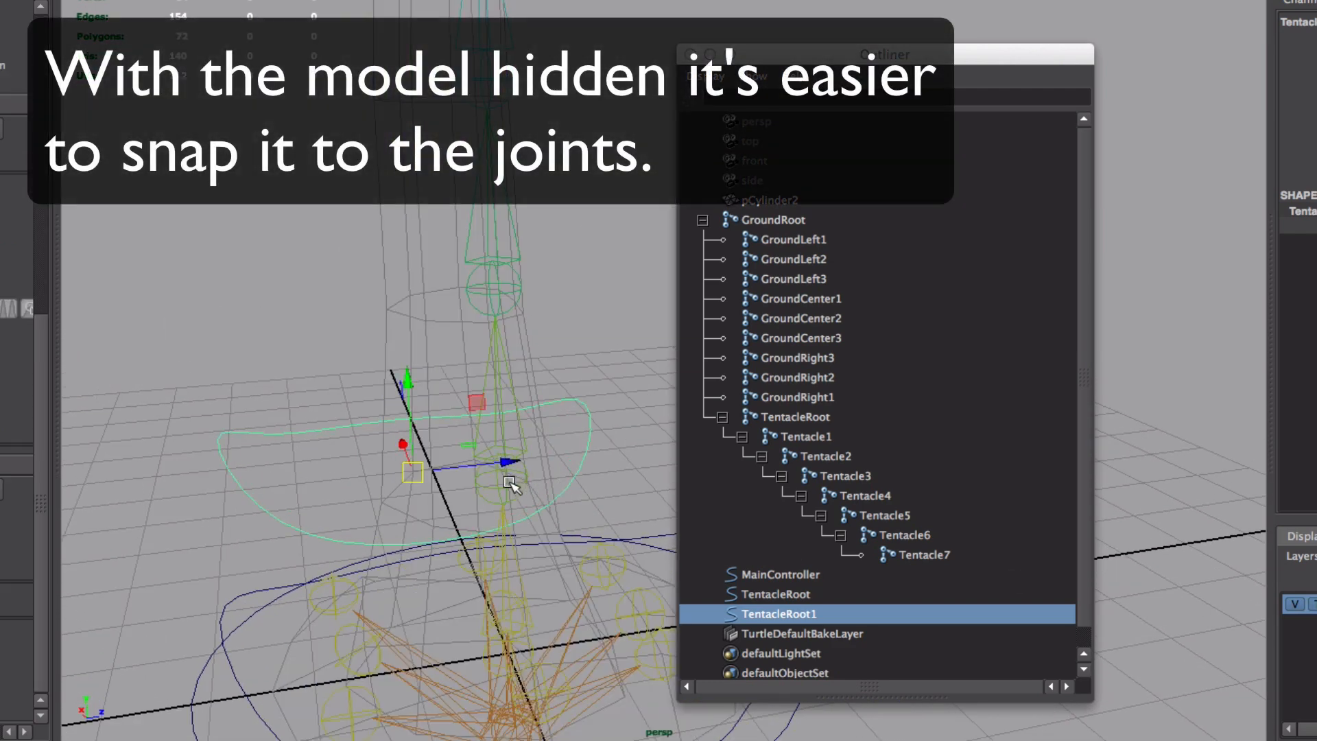
Step: Snap the duplicated curve to the tentacle joint, resize it and rename it as TentacleControl2
mouse_move(515, 489)
alt+mouse_down()
mouse_move(553, 546)
mouse_move(535, 494)
alt+mouse_up()
key(r)
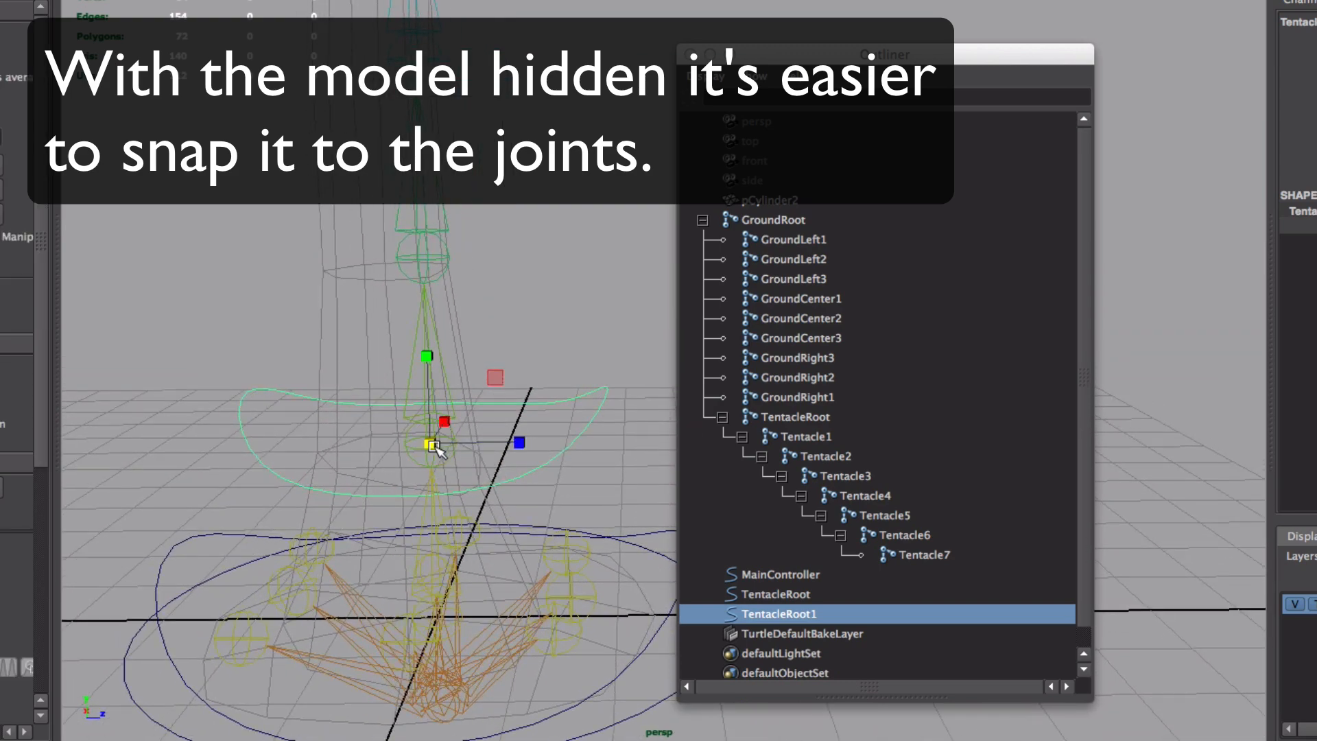
drag(431, 444, 638, 585)
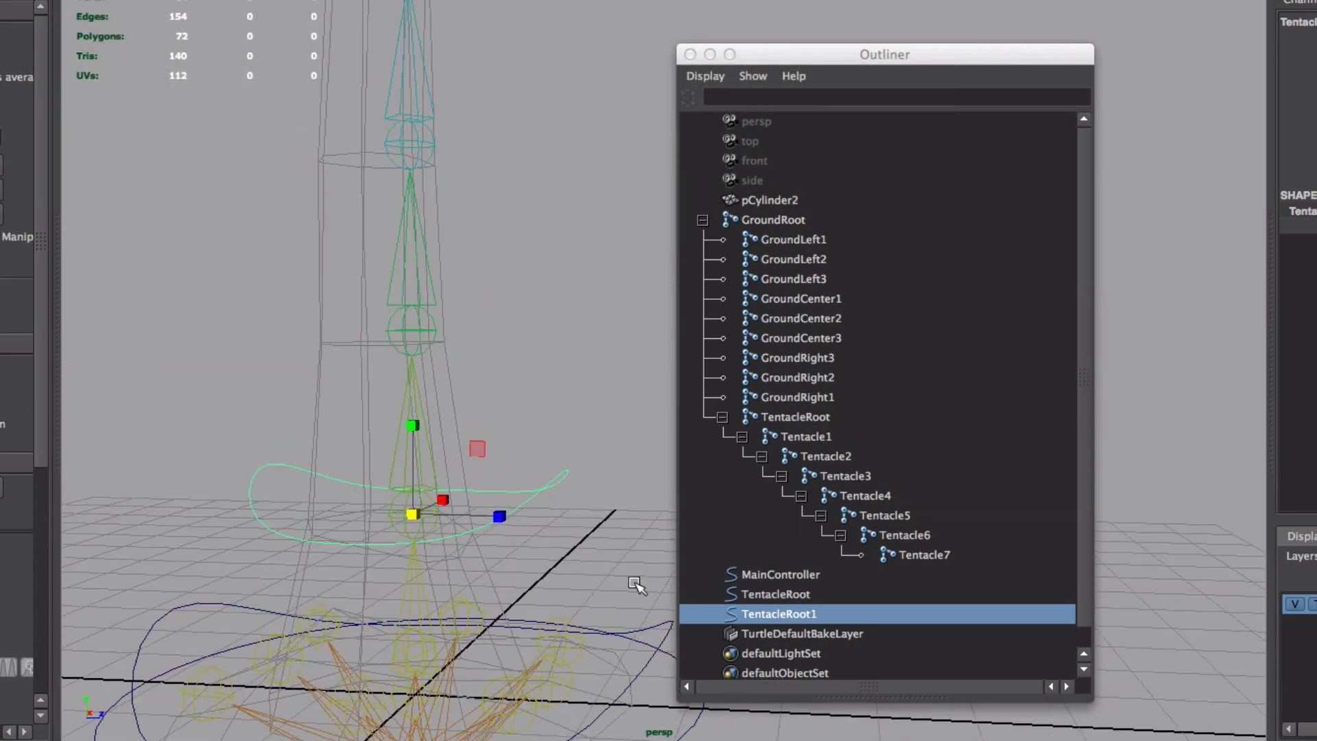
double_click(859, 619)
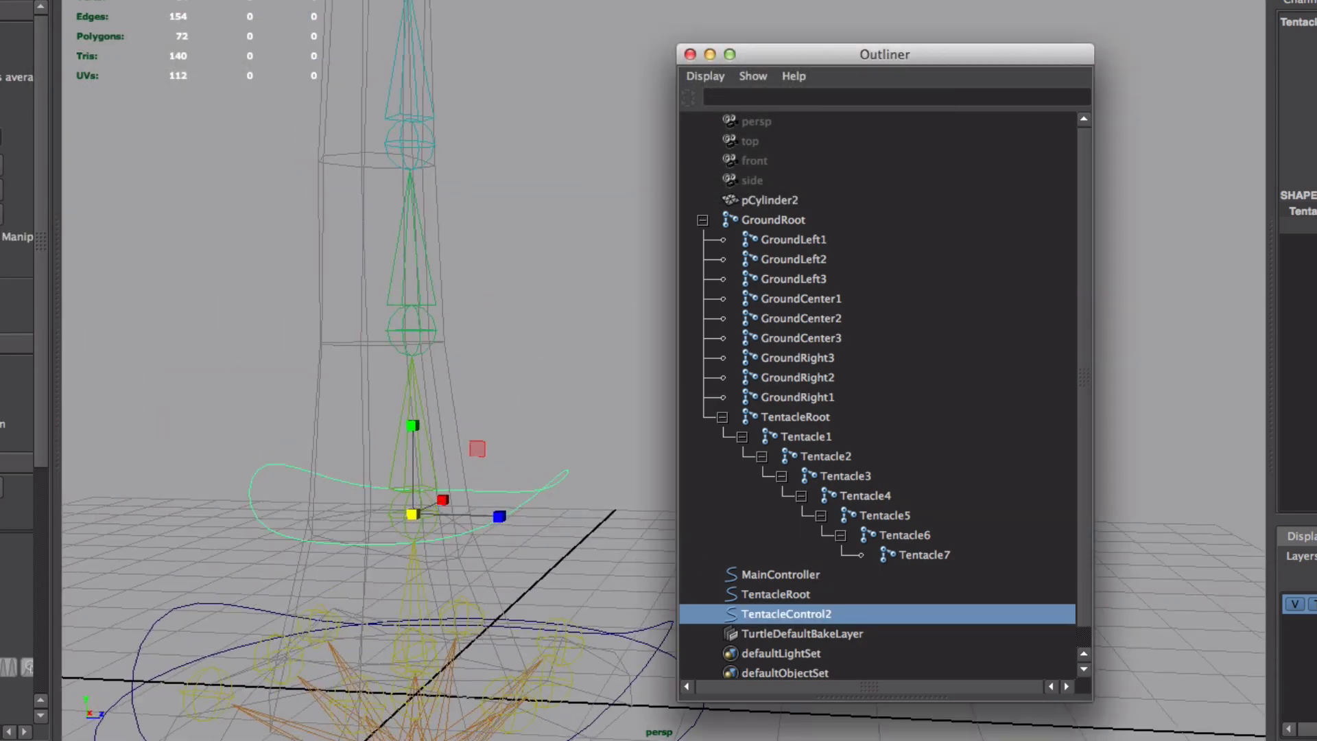
Step: Duplicate TentacleControl2, snap the copy to the next tentacle joint up and scale it down slightly
alt+middle_drag(522, 316, 527, 373)
key(w)
key(super+d)
middle_click(418, 388)
alt+middle_drag(417, 388, 408, 485)
key(r)
drag(408, 485, 378, 485)
key(w)
alt+drag(460, 494, 475, 499)
Step: Duplicate the TentacleControl3 curve and snap the copy to the next joint above it
alt+middle_drag(507, 373, 518, 467)
key(super+d)
middle_click(413, 400)
alt+middle_drag(464, 391, 455, 445)
alt+drag(455, 445, 439, 443)
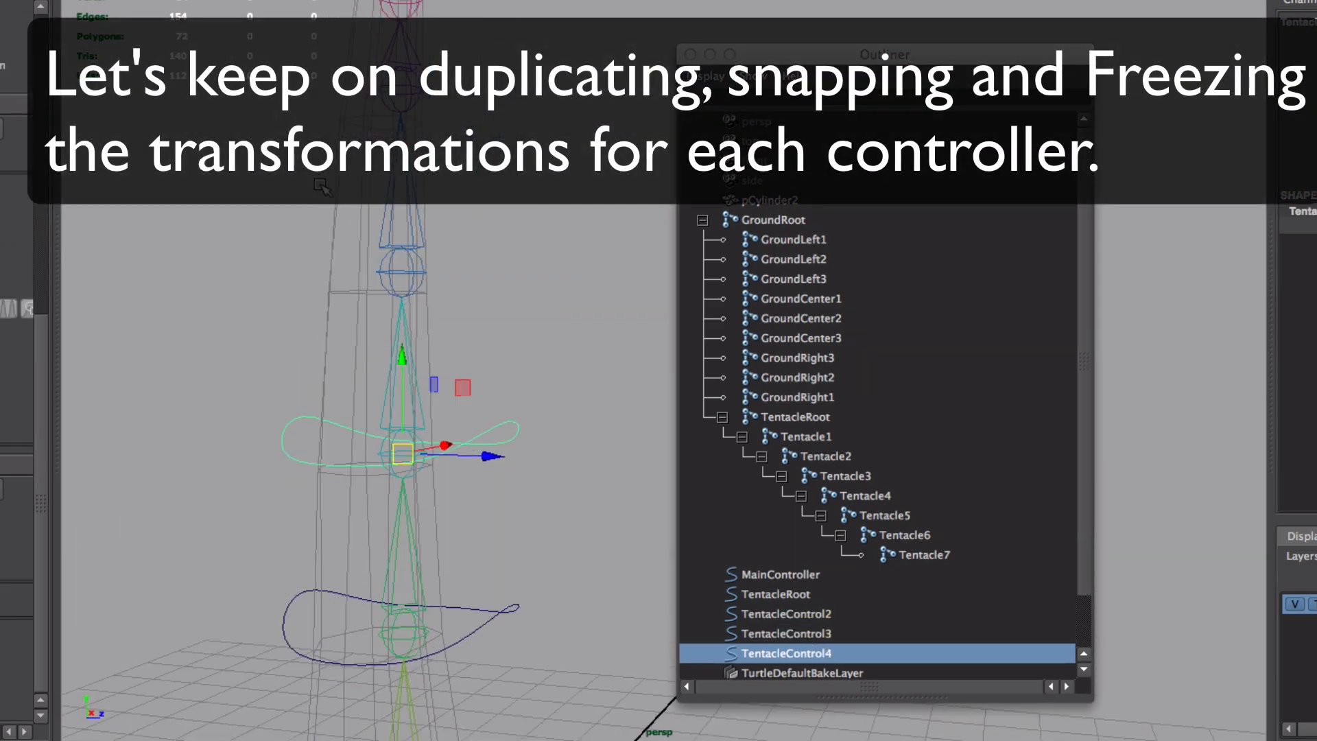
Step: Duplicate the TentacleControl4 curve and snap the copy to the next joint above it
key(super+d)
key(v)
middle_click(401, 272)
alt+middle_drag(506, 276, 520, 349)
alt+drag(519, 349, 504, 374)
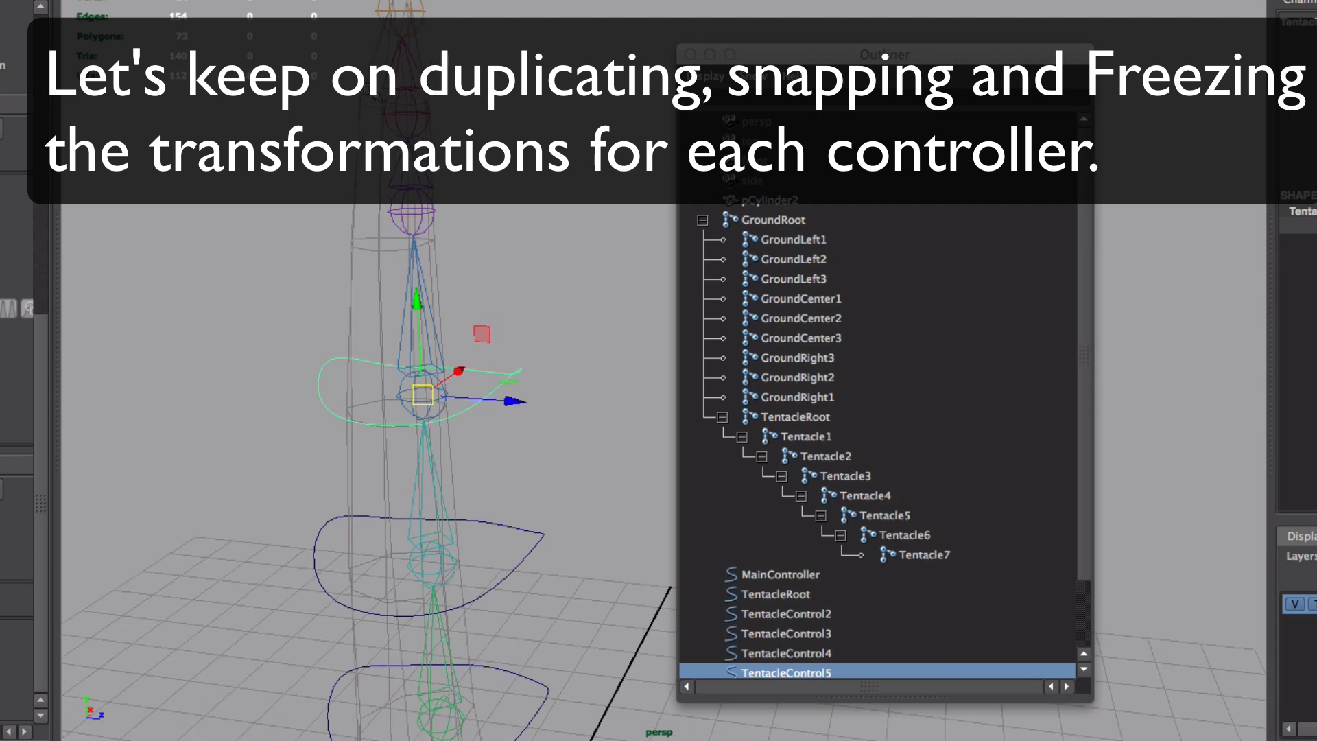
Step: Duplicate TentacleControl5, snap the copy to the next joint up and scale it down to fit the narrower tentacle
alt+middle_drag(480, 302, 484, 393)
key(super+d)
key(v)
middle_click(435, 296)
key(r)
drag(416, 302, 377, 295)
key(w)
Step: Duplicate TentacleControl6, snap the copy to the joint below the tentacle's tip joint and scale it down slightly
key(super+d)
alt+middle_drag(473, 295, 484, 361)
middle_click(421, 275)
key(r)
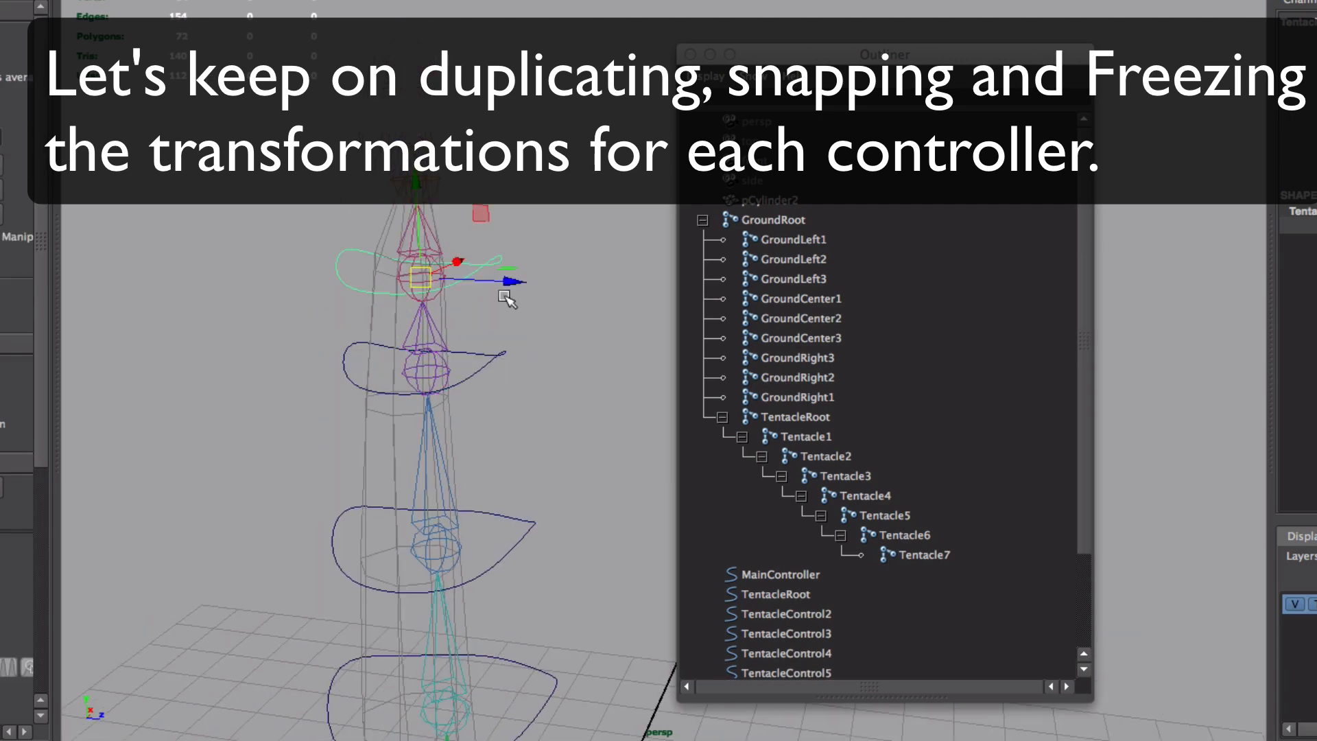
Step: Parent the TentacleControl2 curve under the TentacleRoot curve
alt+drag(490, 330, 433, 345)
scroll(439, 346, down, 5)
alt+middle_drag(477, 370, 455, 274)
scroll(835, 515, down, 5)
click(822, 498)
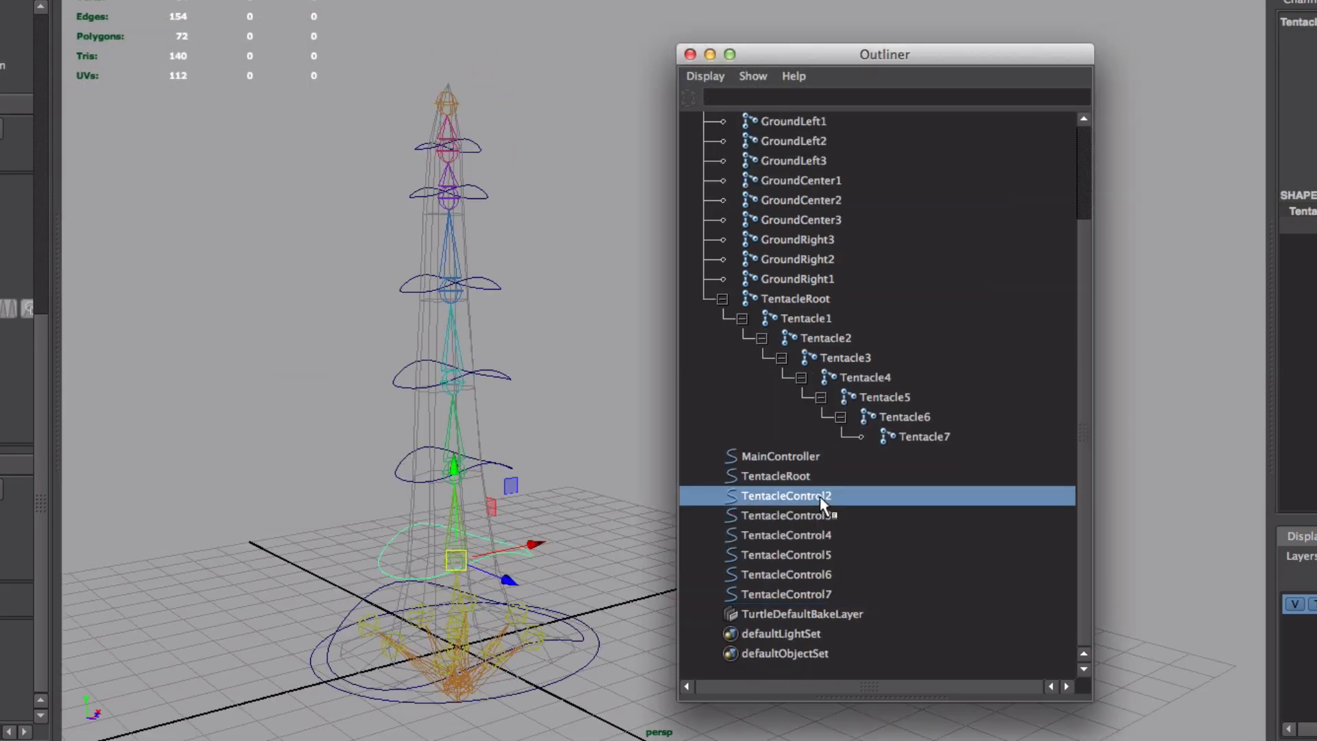
alt+middle_drag(494, 494, 486, 374)
middle_drag(821, 501, 811, 477)
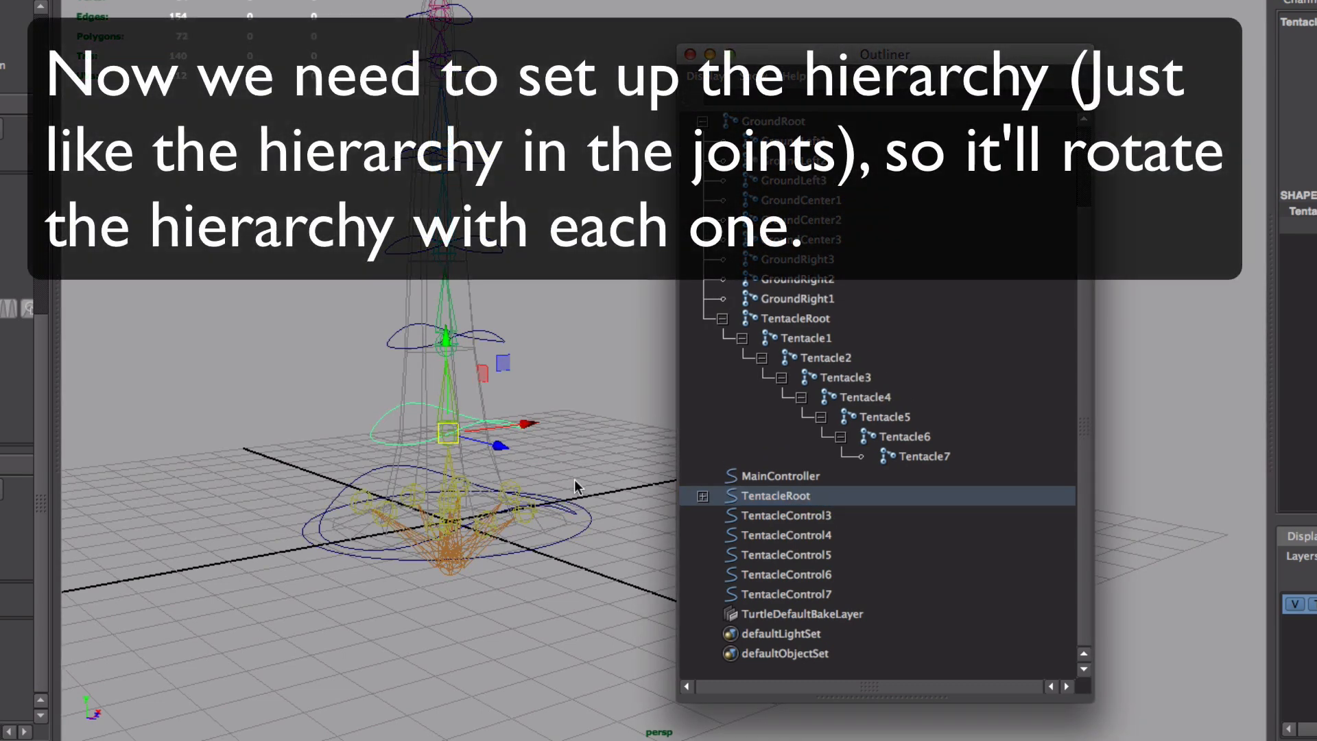
Step: Parent the TentacleRoot curve under MainController, then expand and select the MainController hierarchy
alt+right_drag(455, 482, 599, 510)
alt+middle_drag(573, 525, 588, 462)
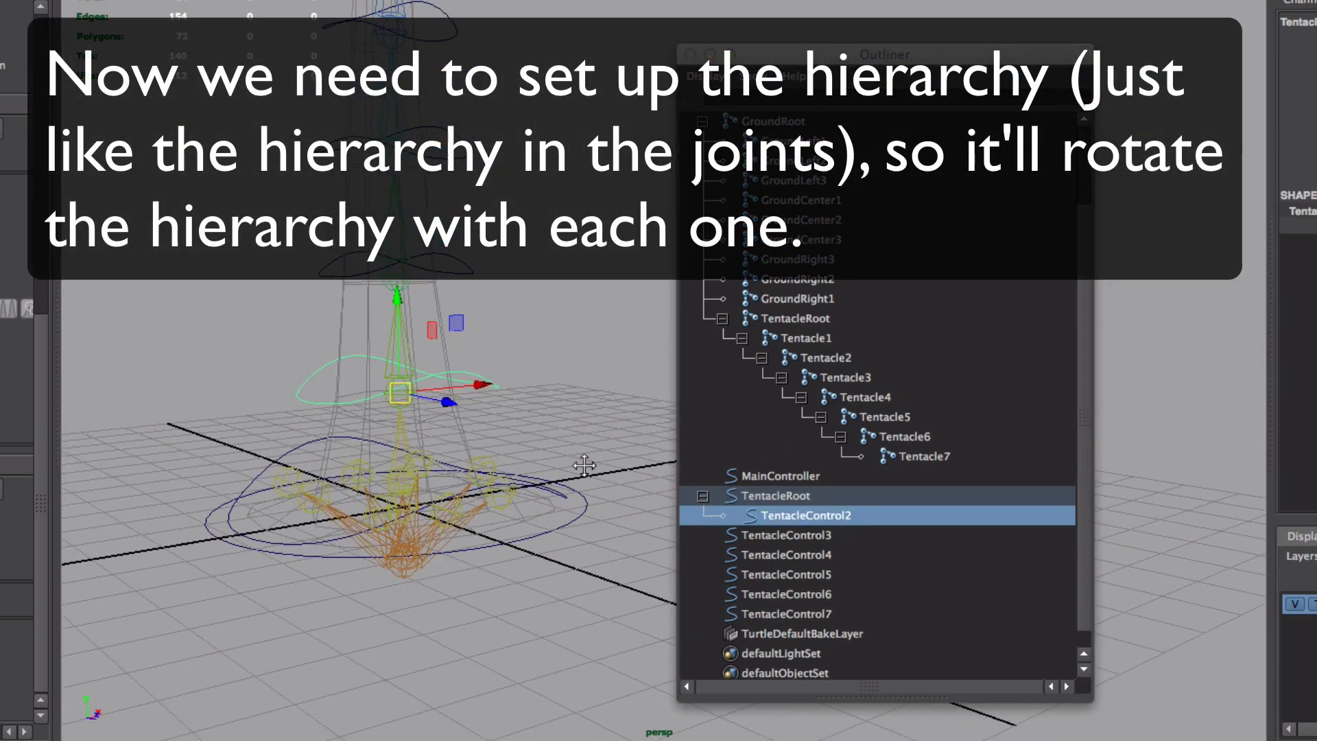
alt+drag(588, 461, 525, 516)
click(276, 425)
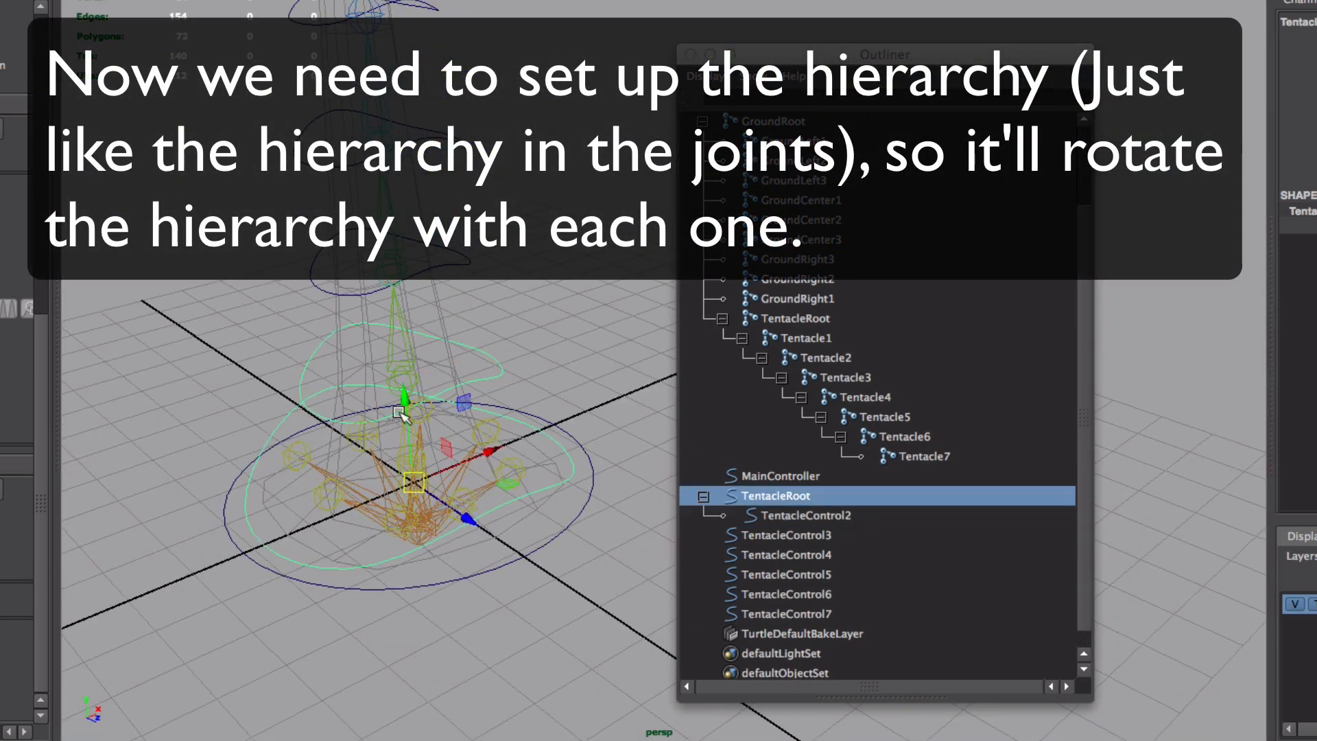
key(e)
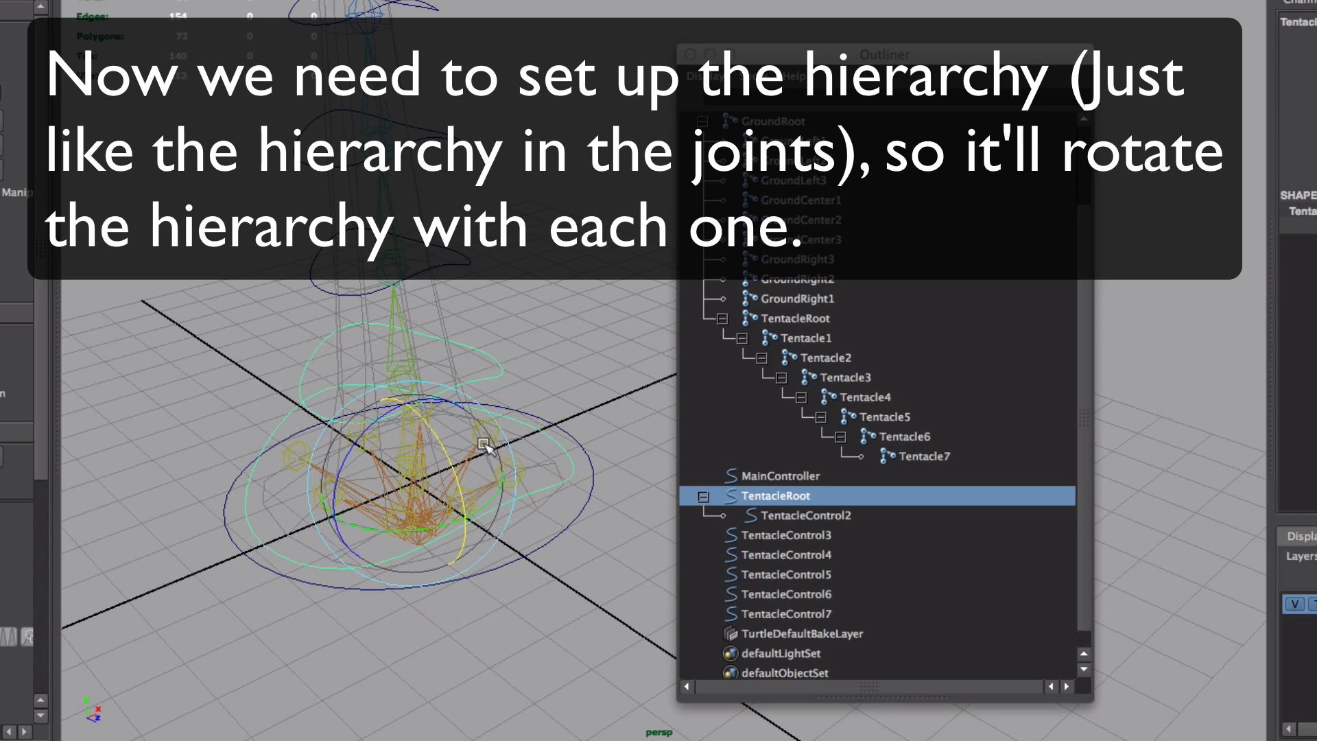
key(w)
middle_drag(776, 488, 786, 475)
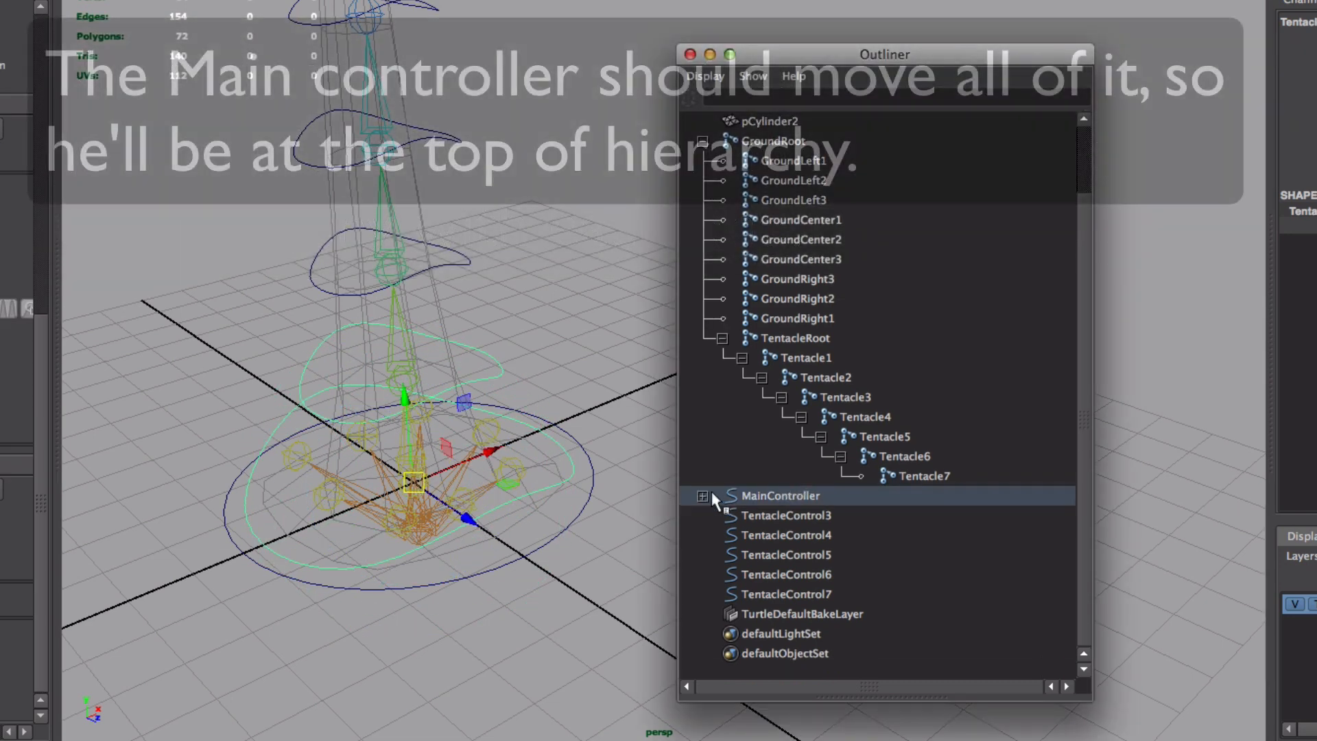
click(710, 494)
alt+drag(582, 530, 524, 453)
click(555, 490)
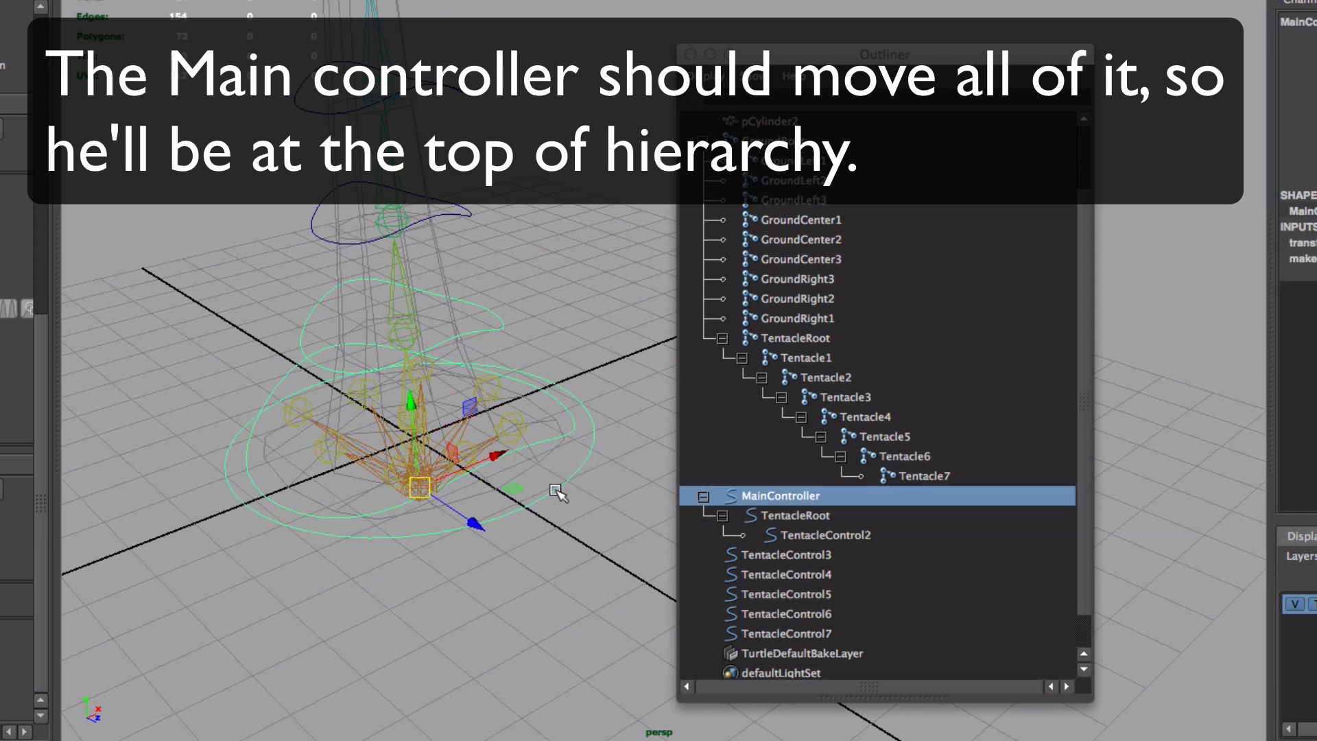
Step: Parent each curve from TentacleControl3 up to TentacleControl7 under the control curve directly below it
click(458, 215)
shift+click(499, 317)
key(p)
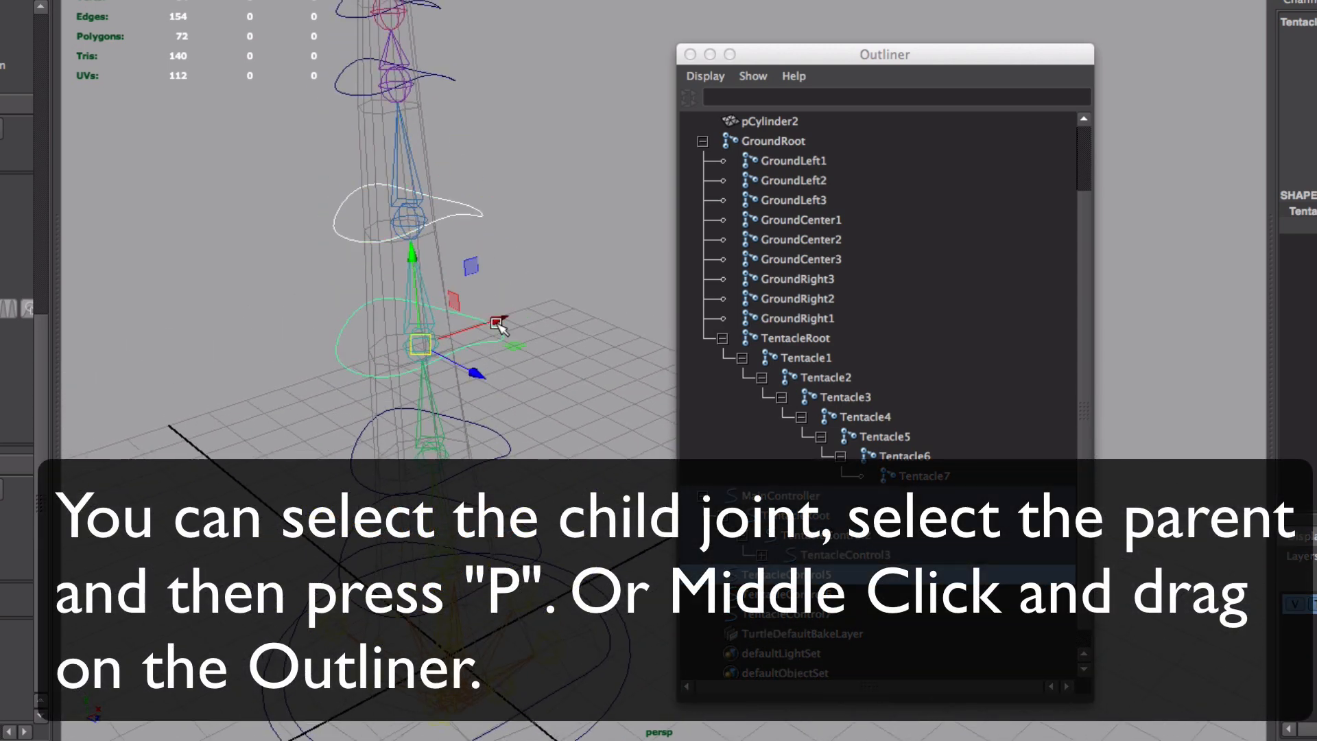
key(p)
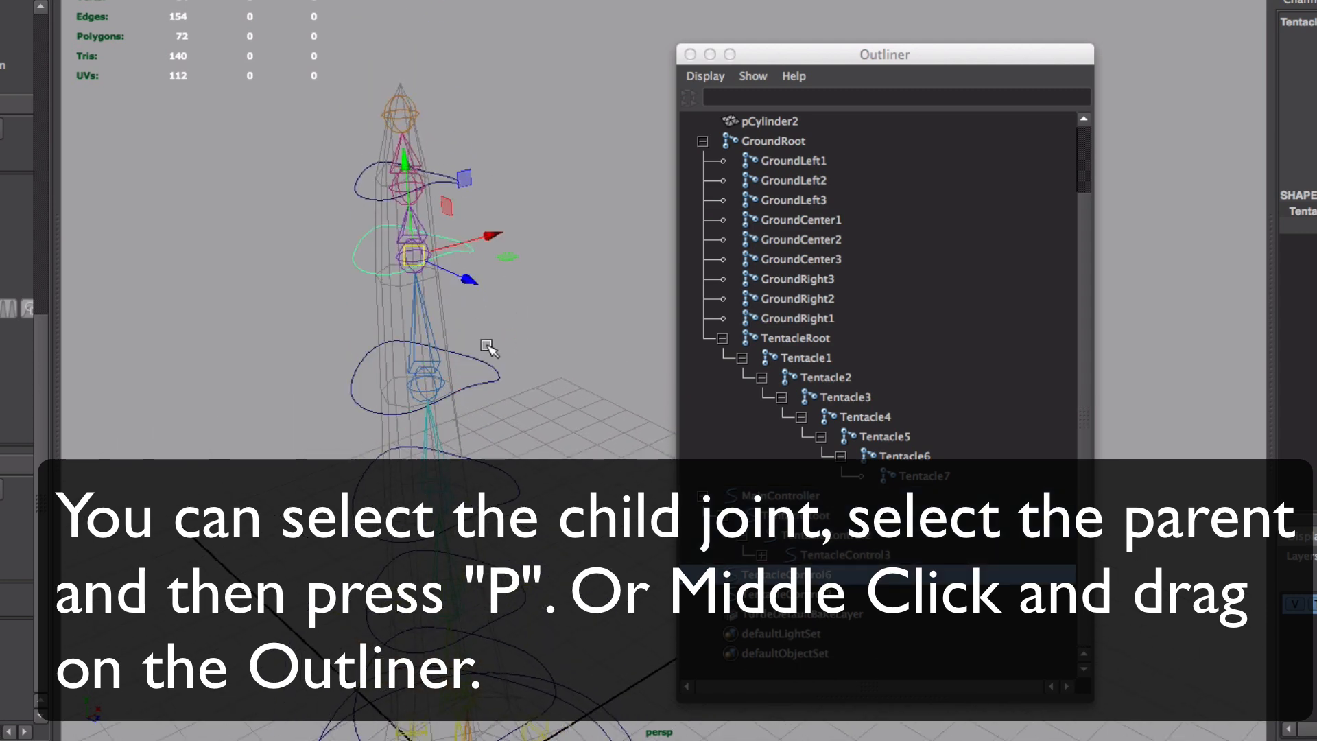
shift+click(492, 371)
key(p)
click(451, 178)
shift+click(463, 242)
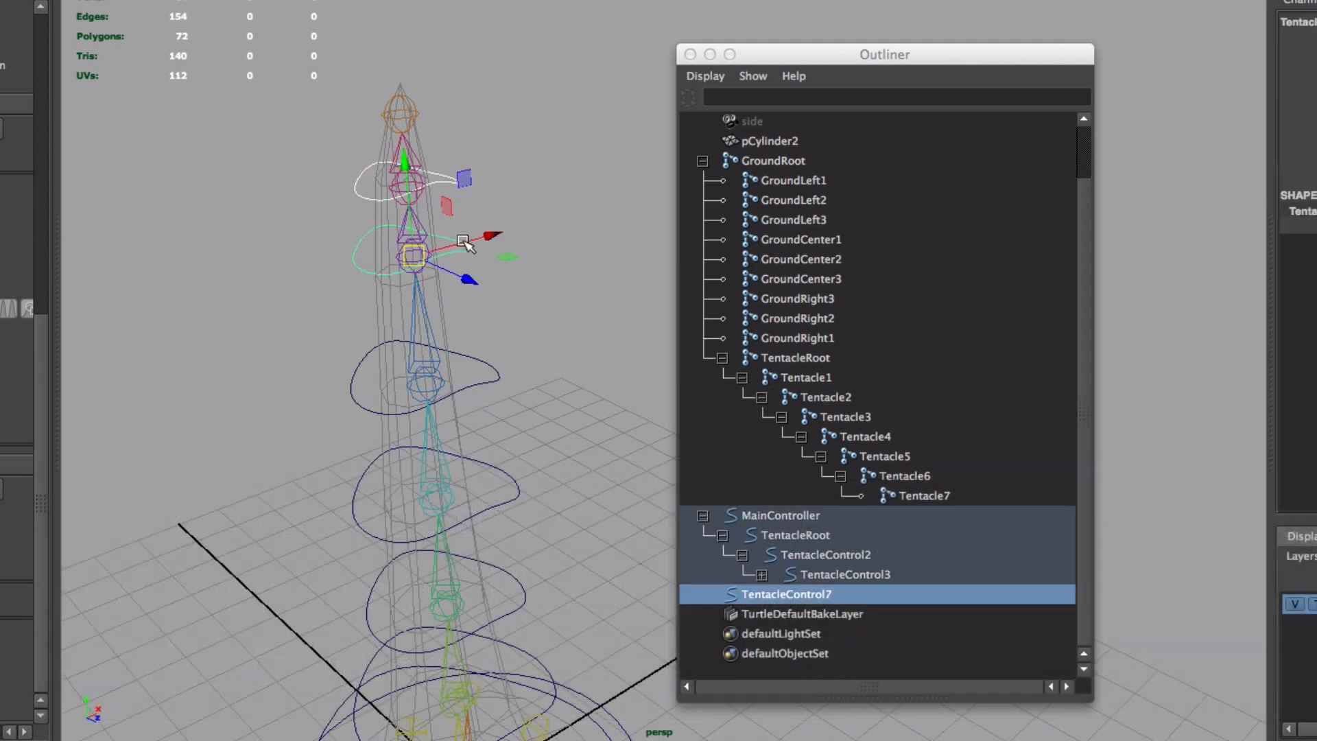
key(p)
Step: Select all curves from MainController to TentacleControl7, rotate them together to test the hierarchy and undo the rotation
alt+drag(529, 289, 546, 356)
shift+click(702, 535)
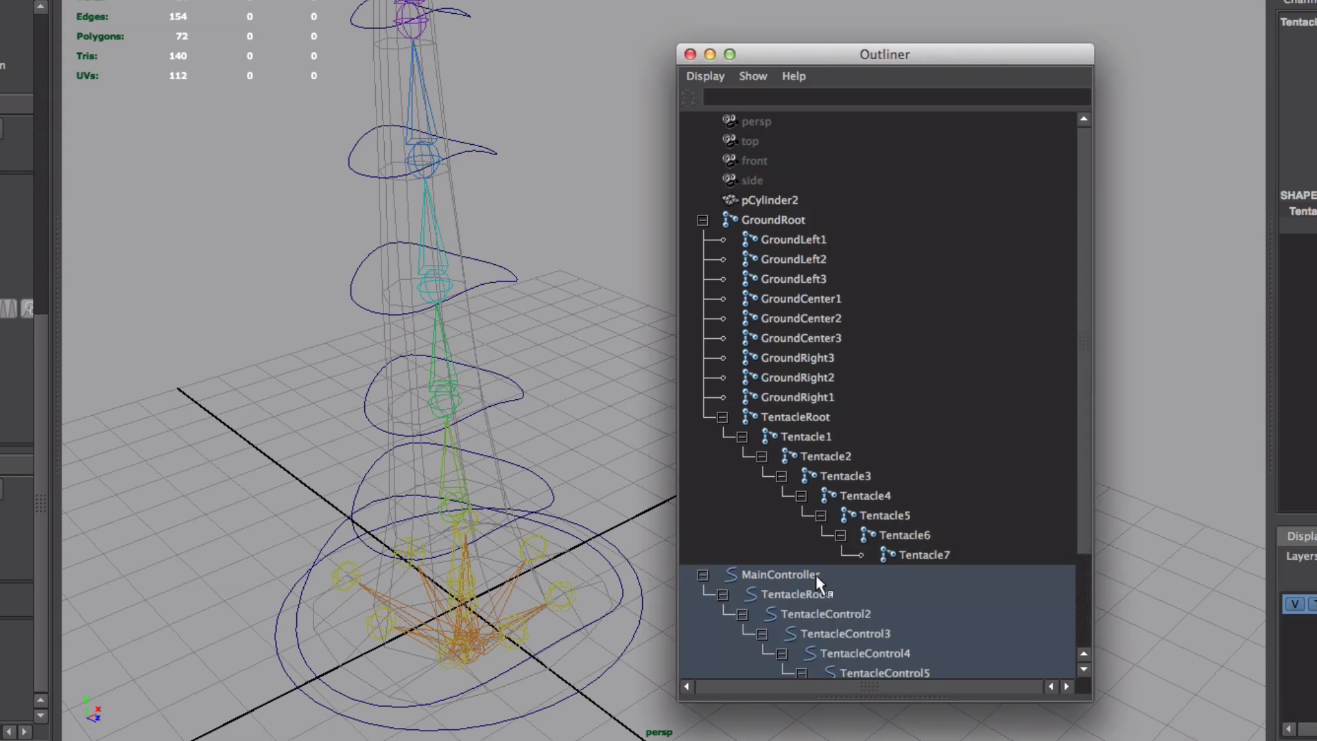
scroll(816, 575, down, 2)
shift+click(915, 592)
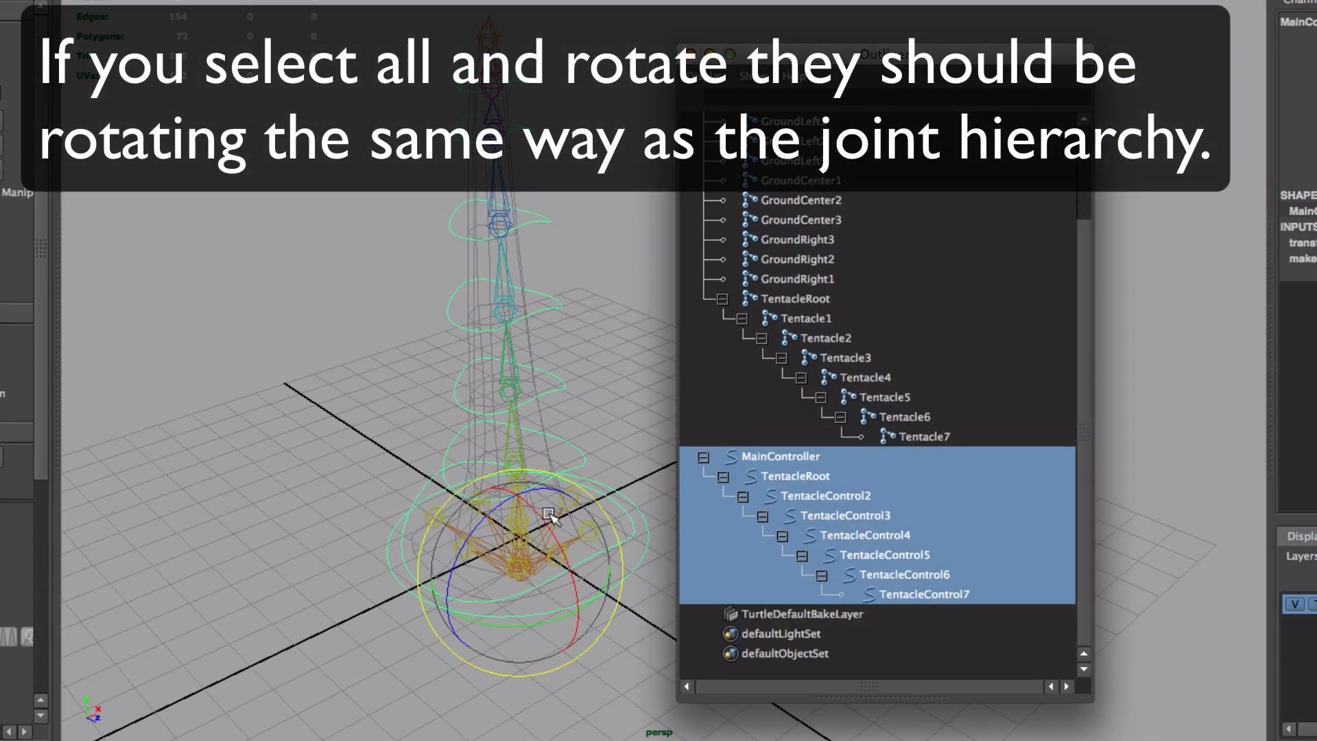
drag(549, 515, 566, 542)
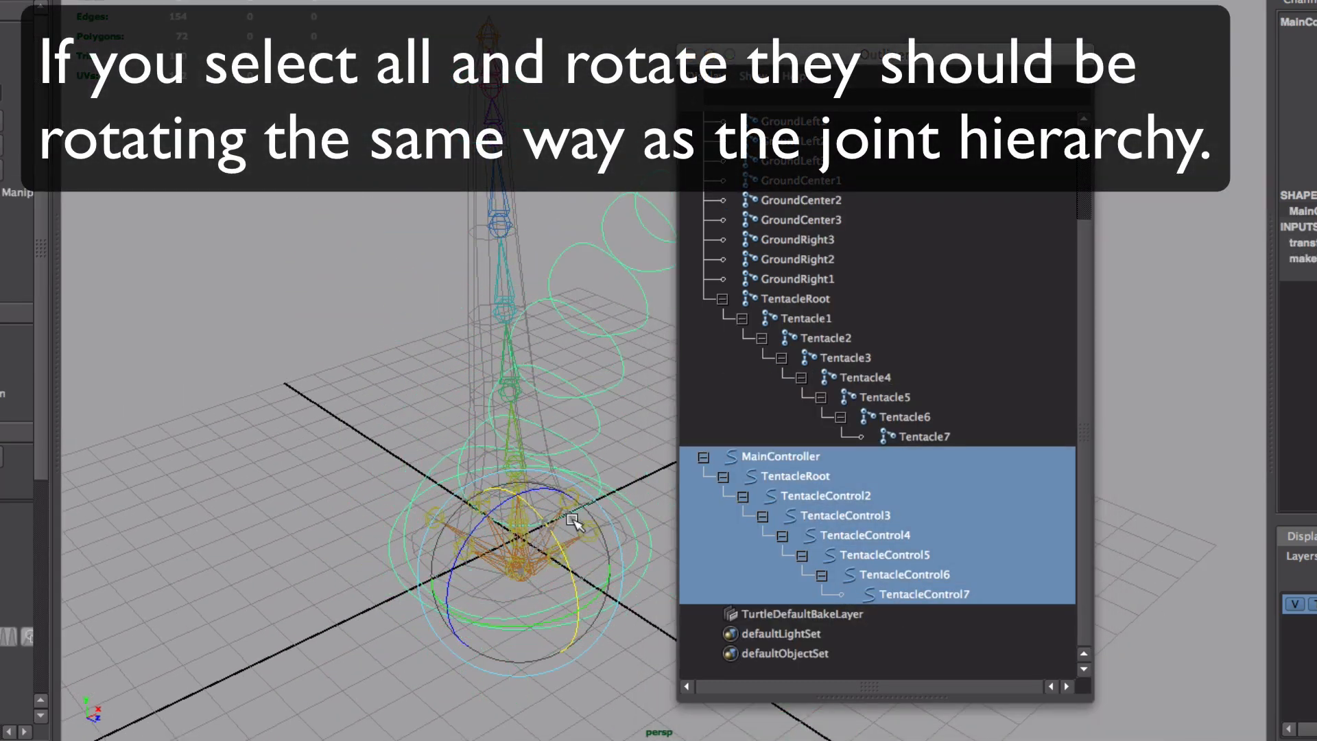
key(ctrl+z)
click(543, 357)
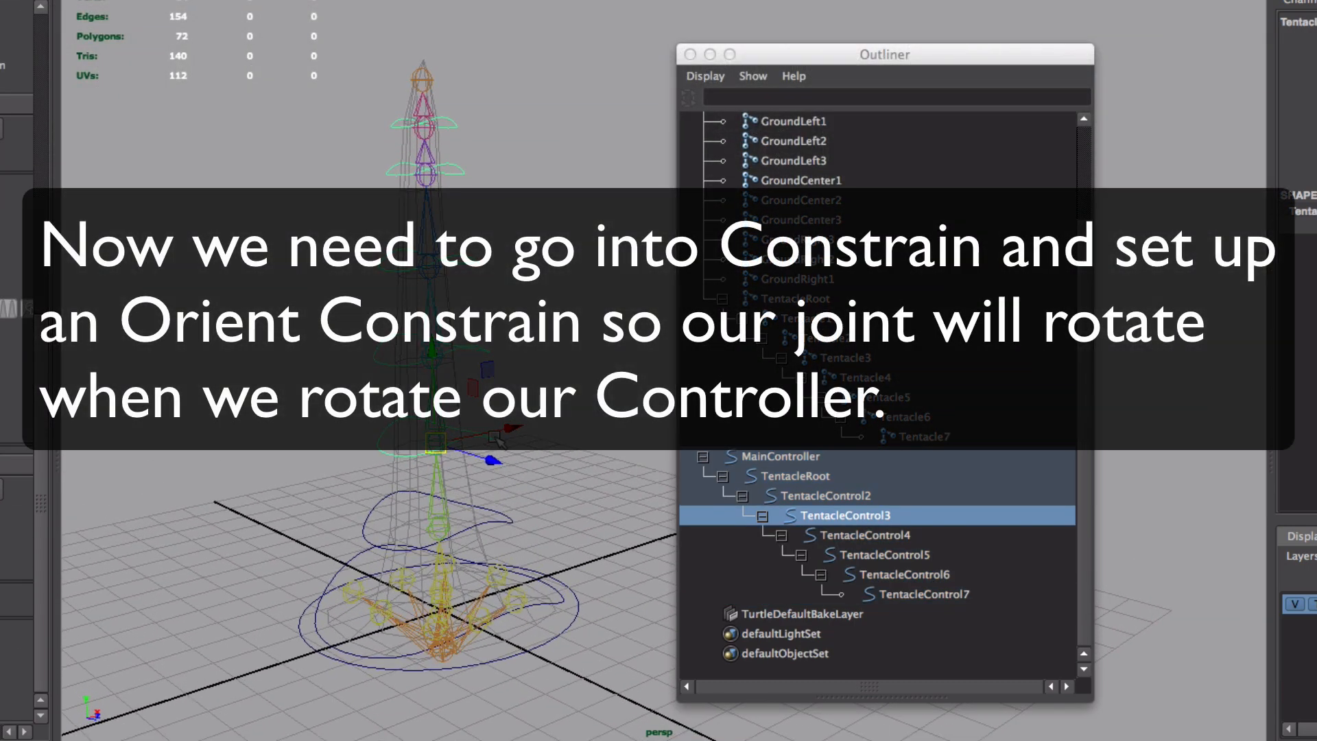
Step: Orient-constrain the Tentacle6 joint to the TentacleControl7 curve with Maintain offset enabled and all constraint axes
alt+middle_drag(449, 284, 545, 342)
alt+right_drag(545, 342, 789, 377)
alt+middle_drag(355, 254, 381, 329)
alt+right_drag(381, 330, 393, 315)
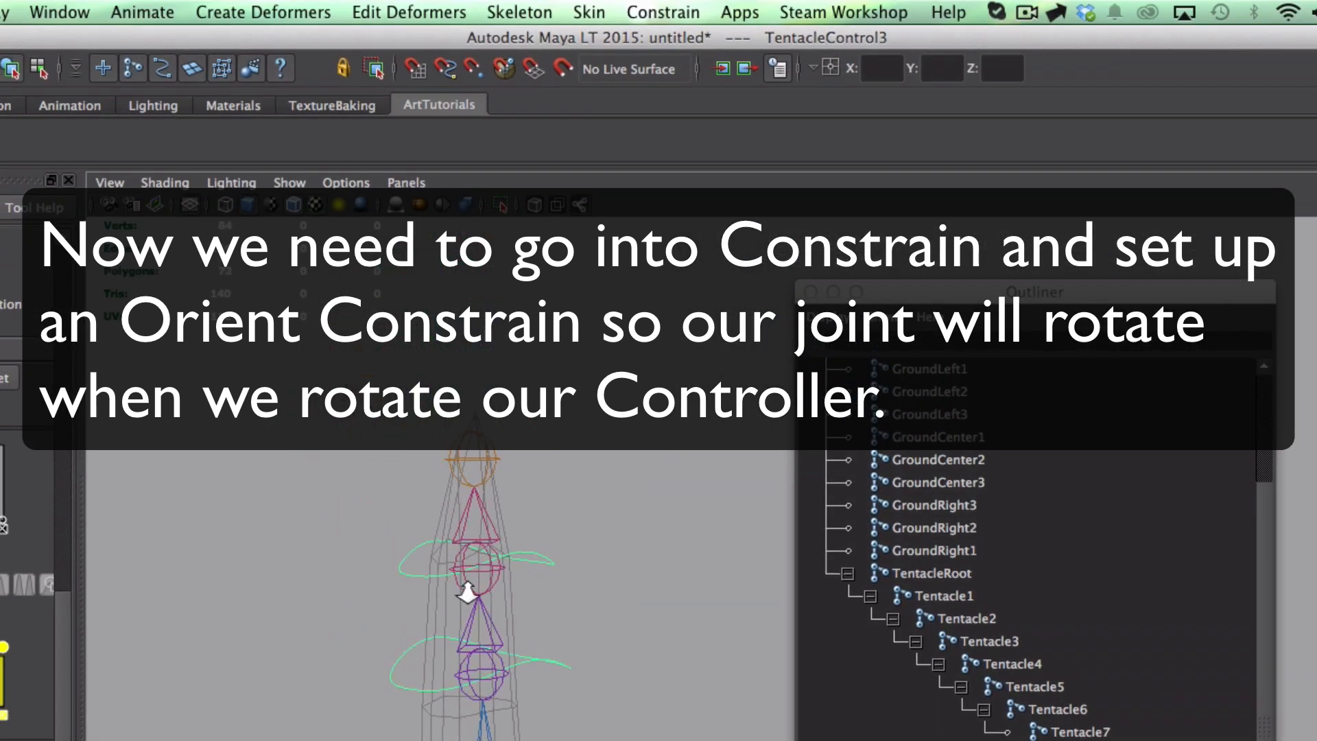
alt+right_drag(468, 594, 695, 647)
alt+middle_drag(410, 499, 625, 677)
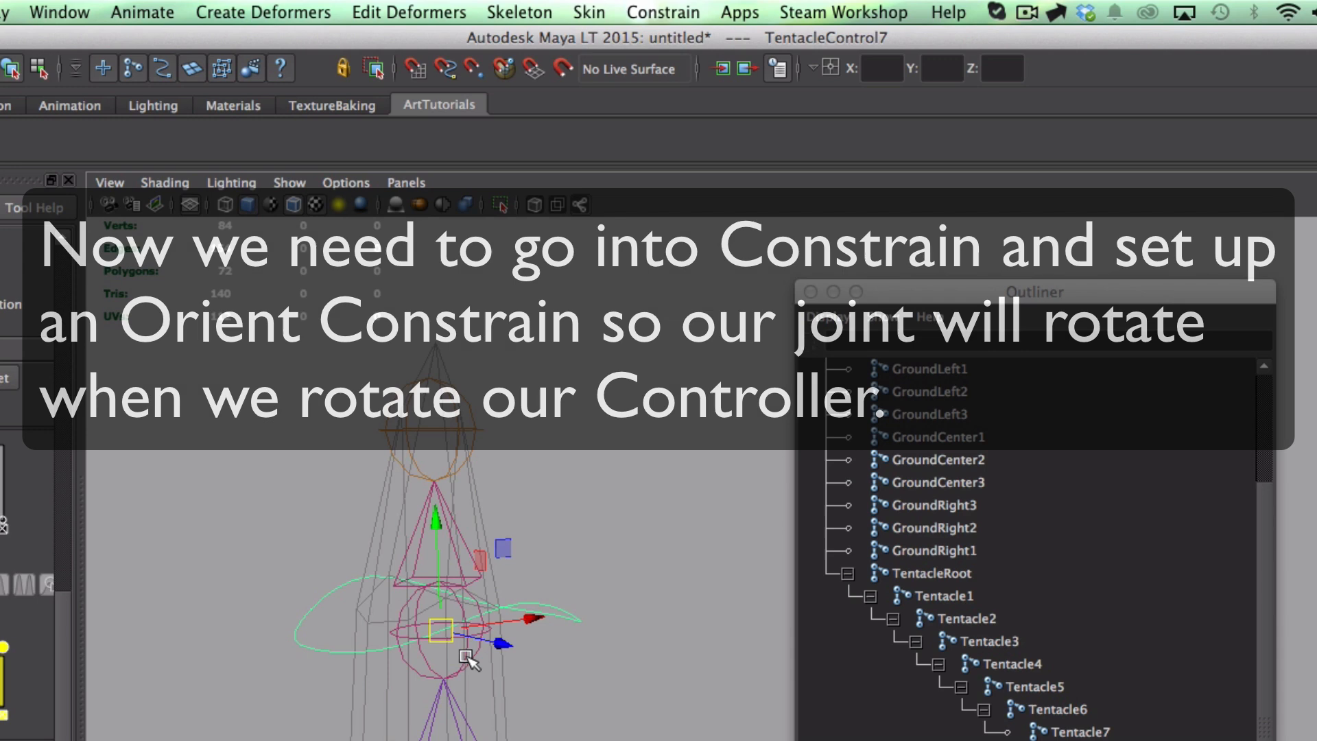
shift+click(453, 638)
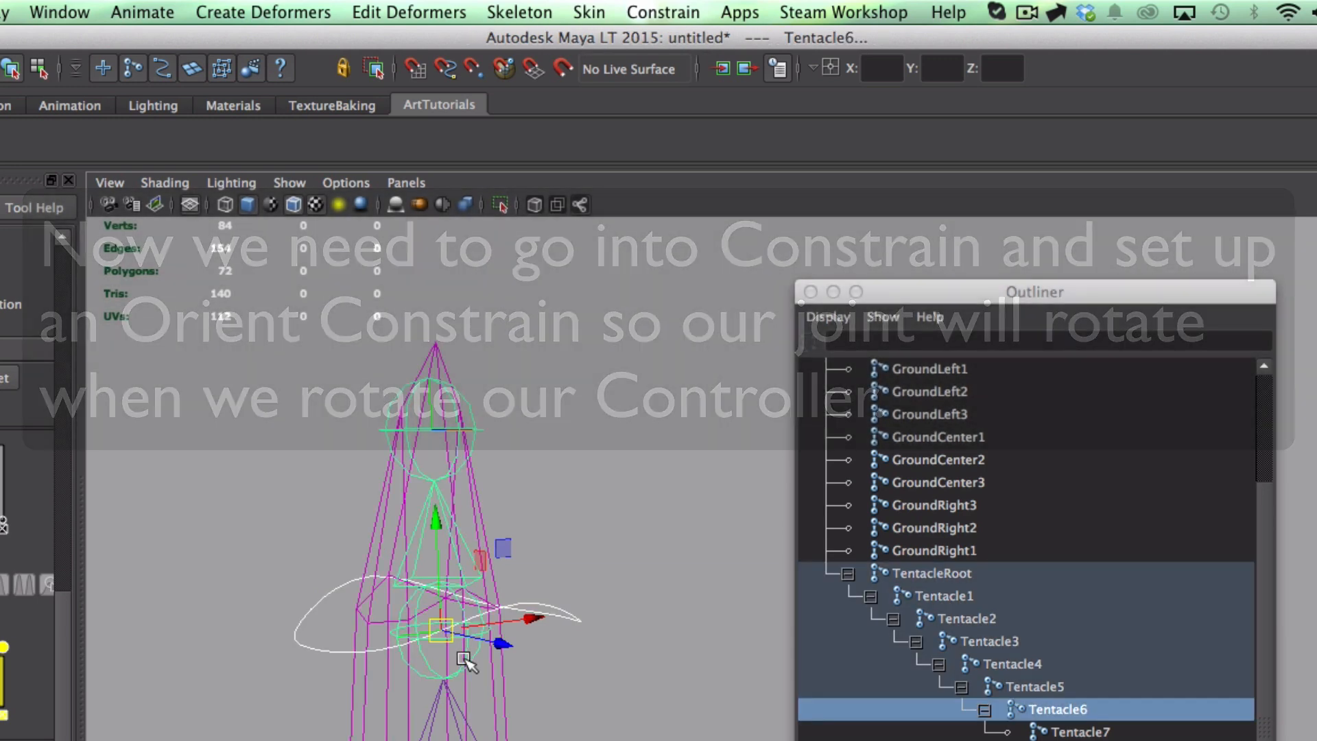
click(686, 20)
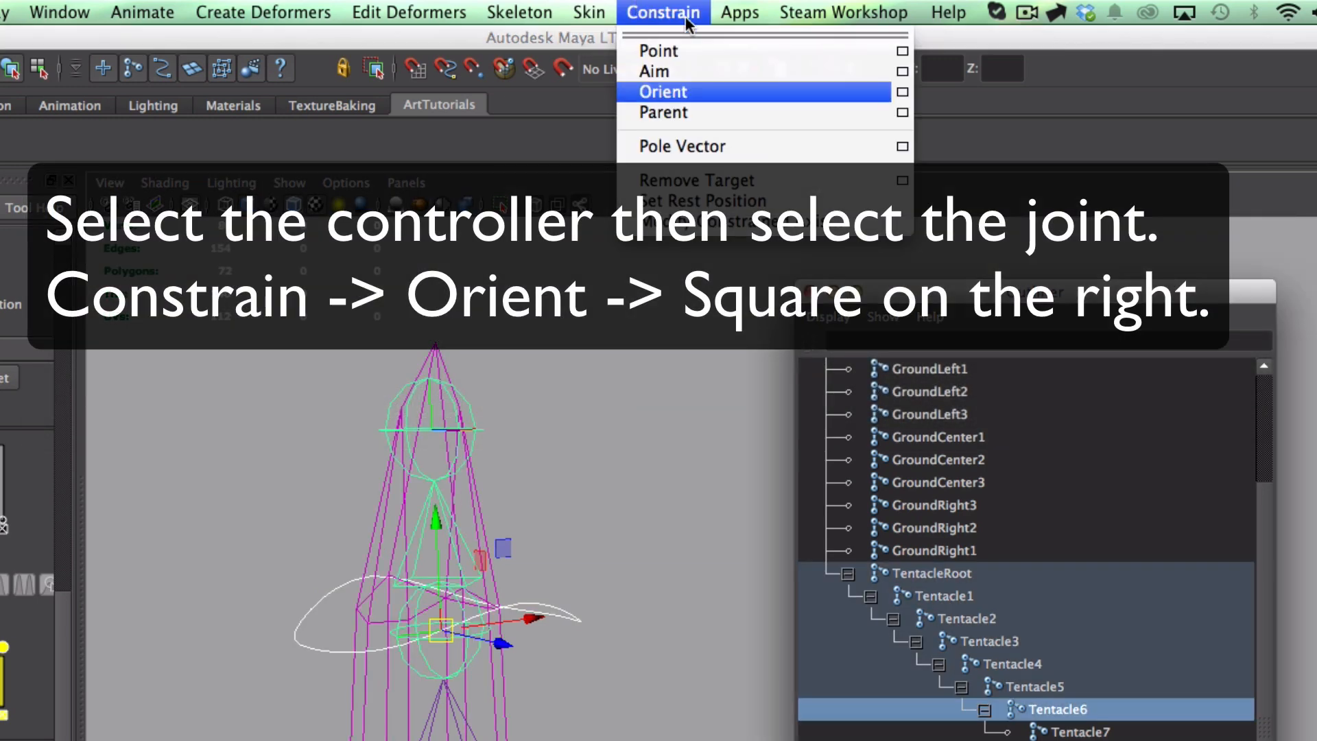
click(902, 92)
click(1010, 440)
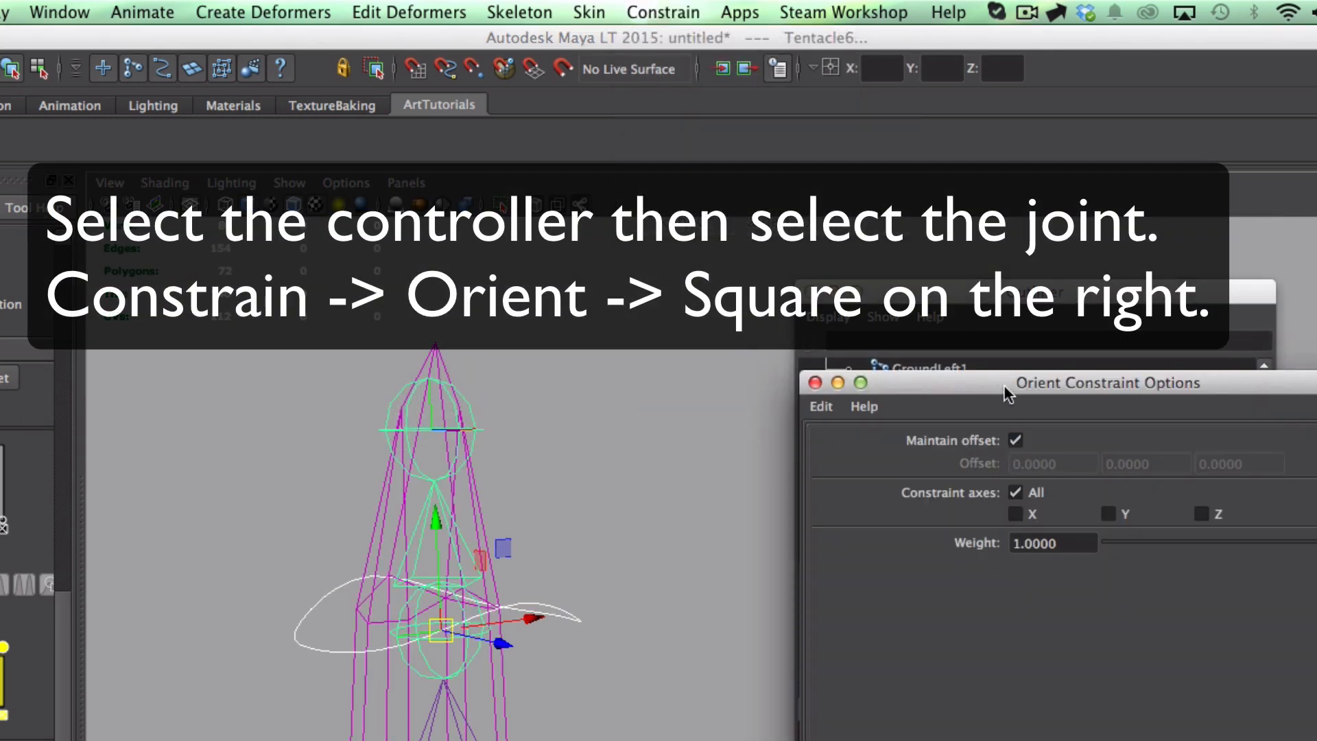
drag(1003, 386, 909, 375)
click(789, 738)
Step: Rotate TentacleControl7 to test its orient constraint on the joint and undo the rotation
click(569, 615)
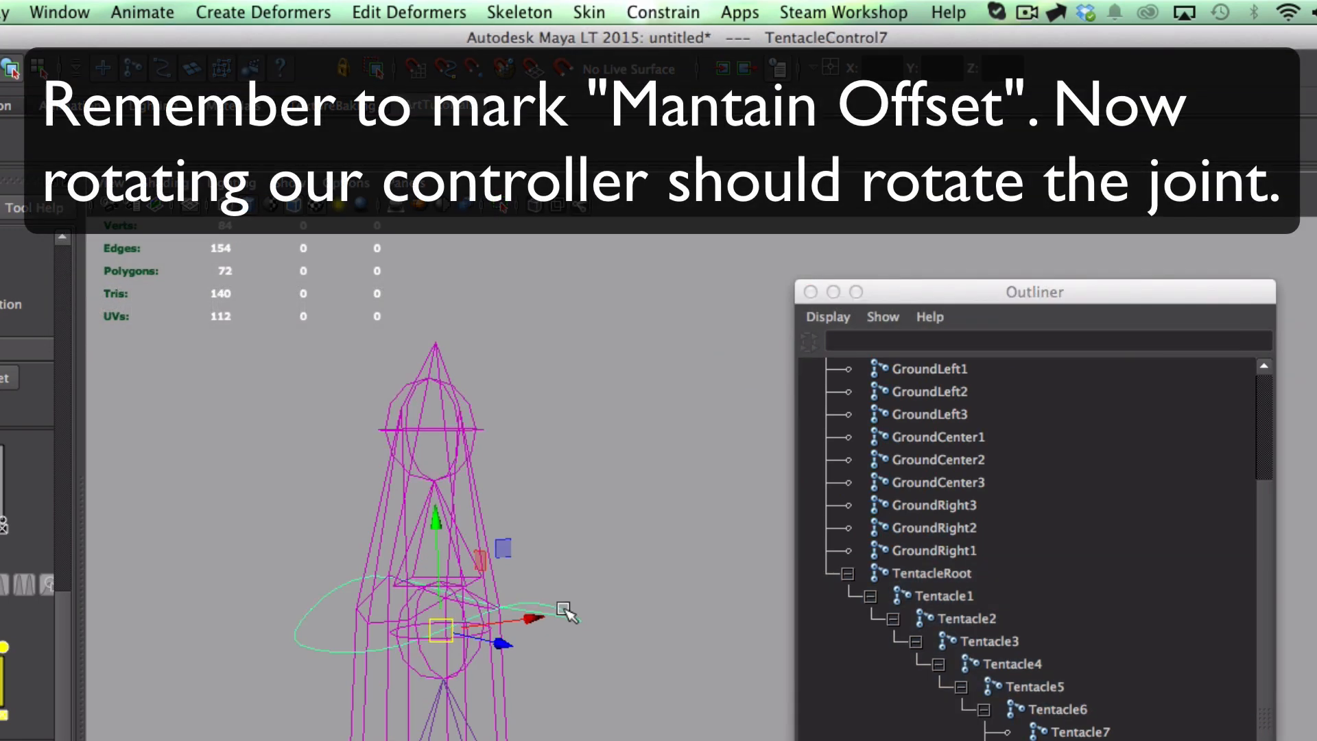
key(e)
drag(549, 557, 489, 554)
key(super+z)
key(super+z)
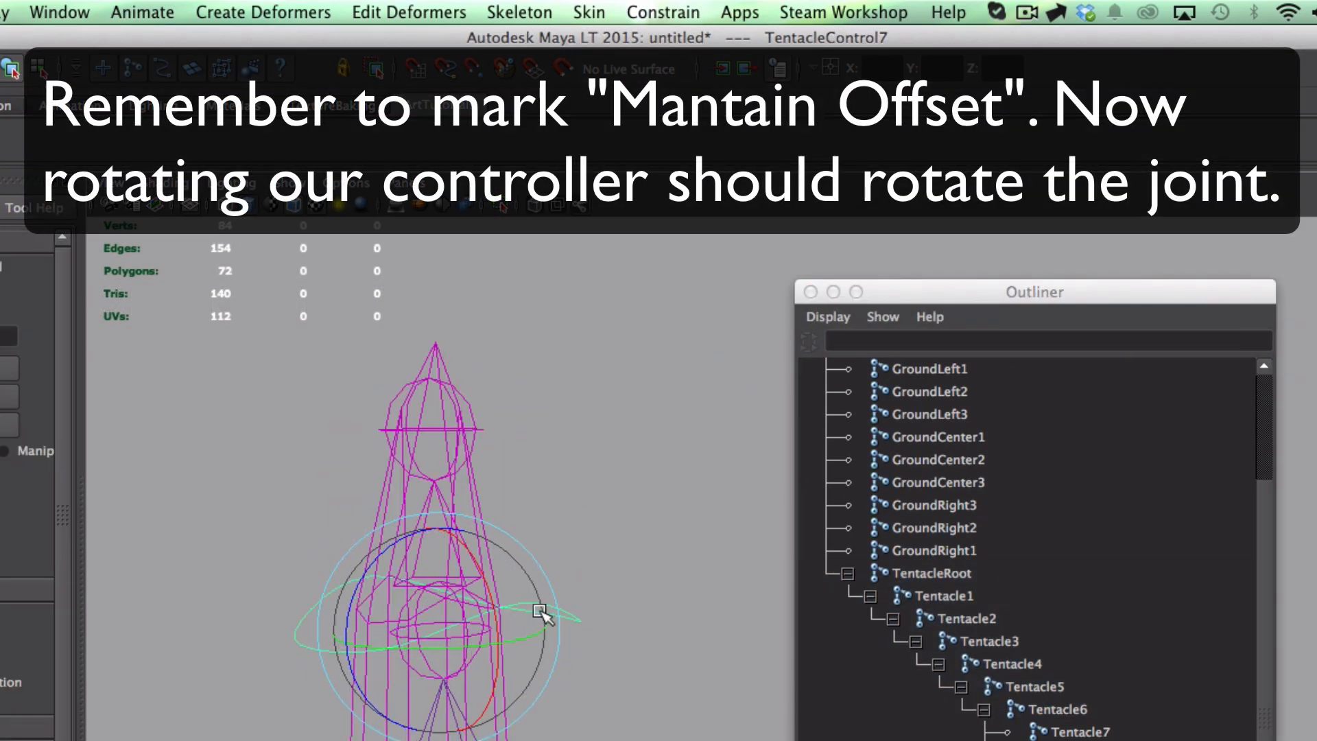
key(w)
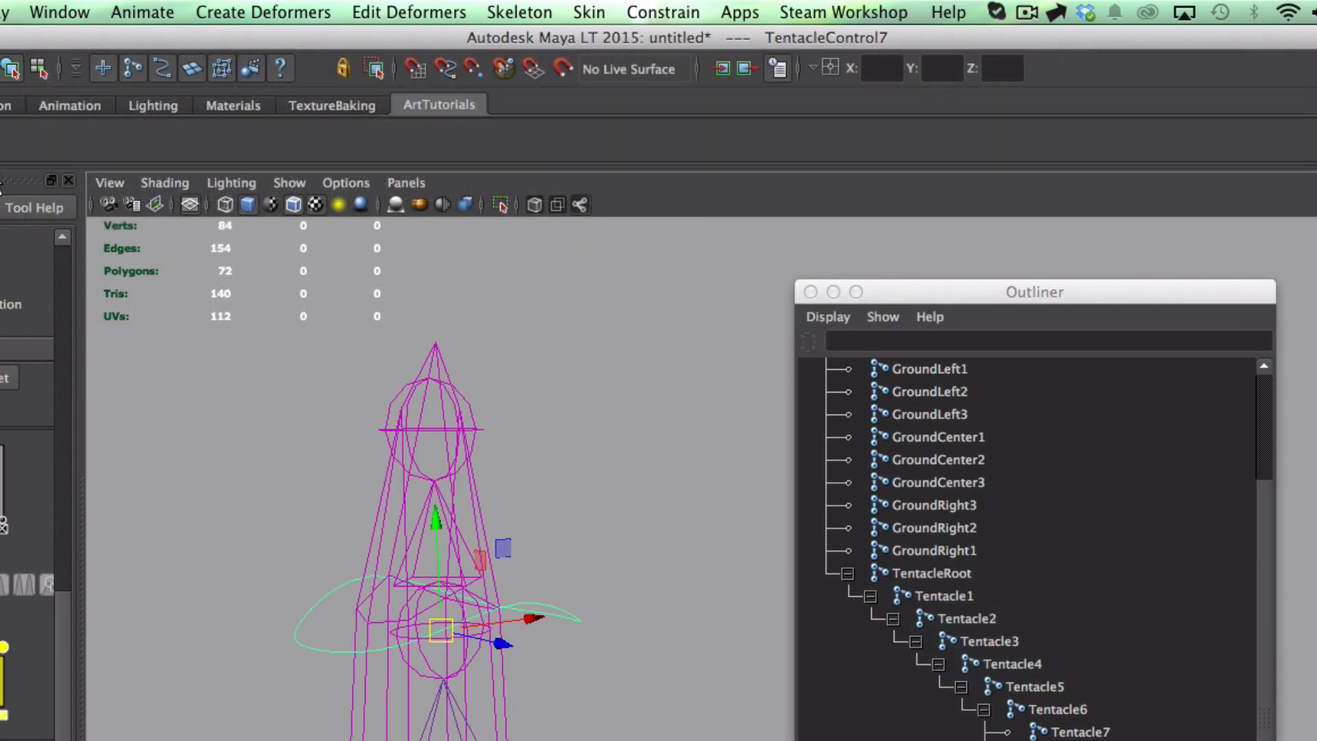
Step: Orient-constrain the Tentacle5 joint to the TentacleControl6 curve and reselect that curve
click(500, 499)
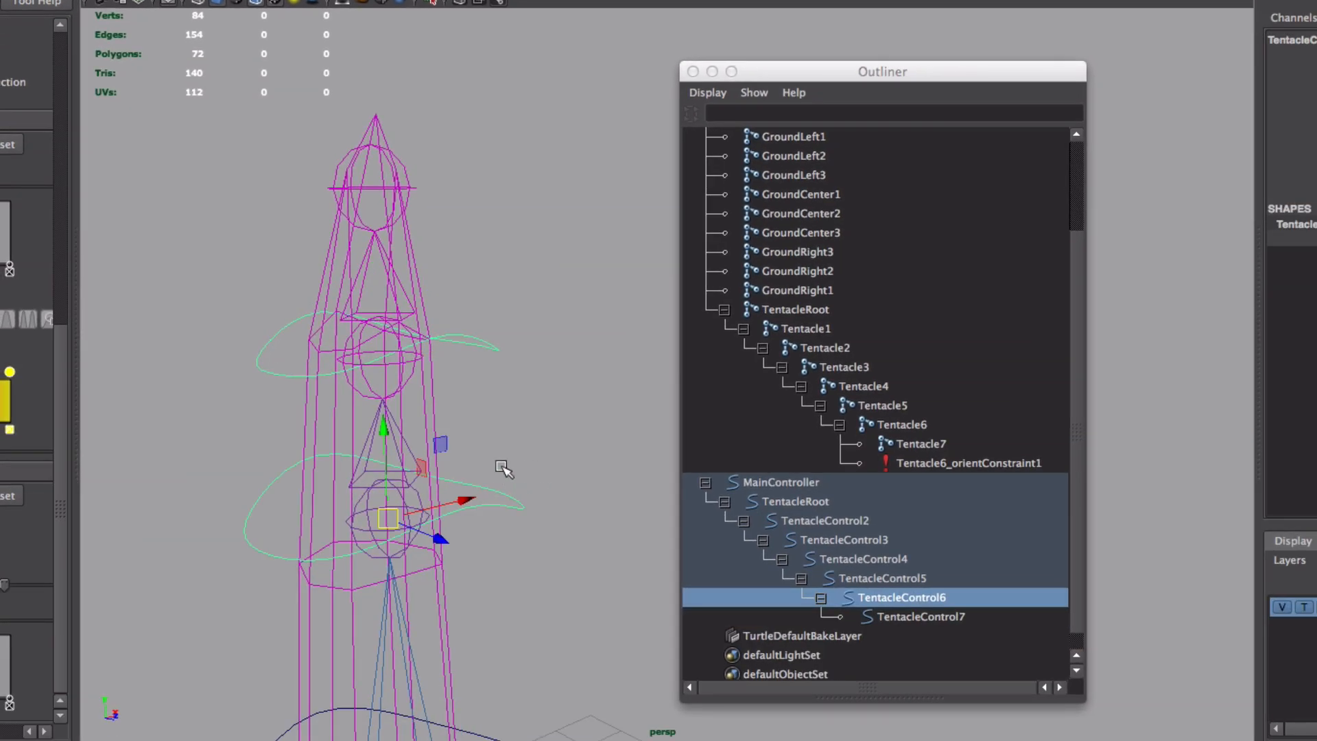
alt+drag(479, 451, 378, 431)
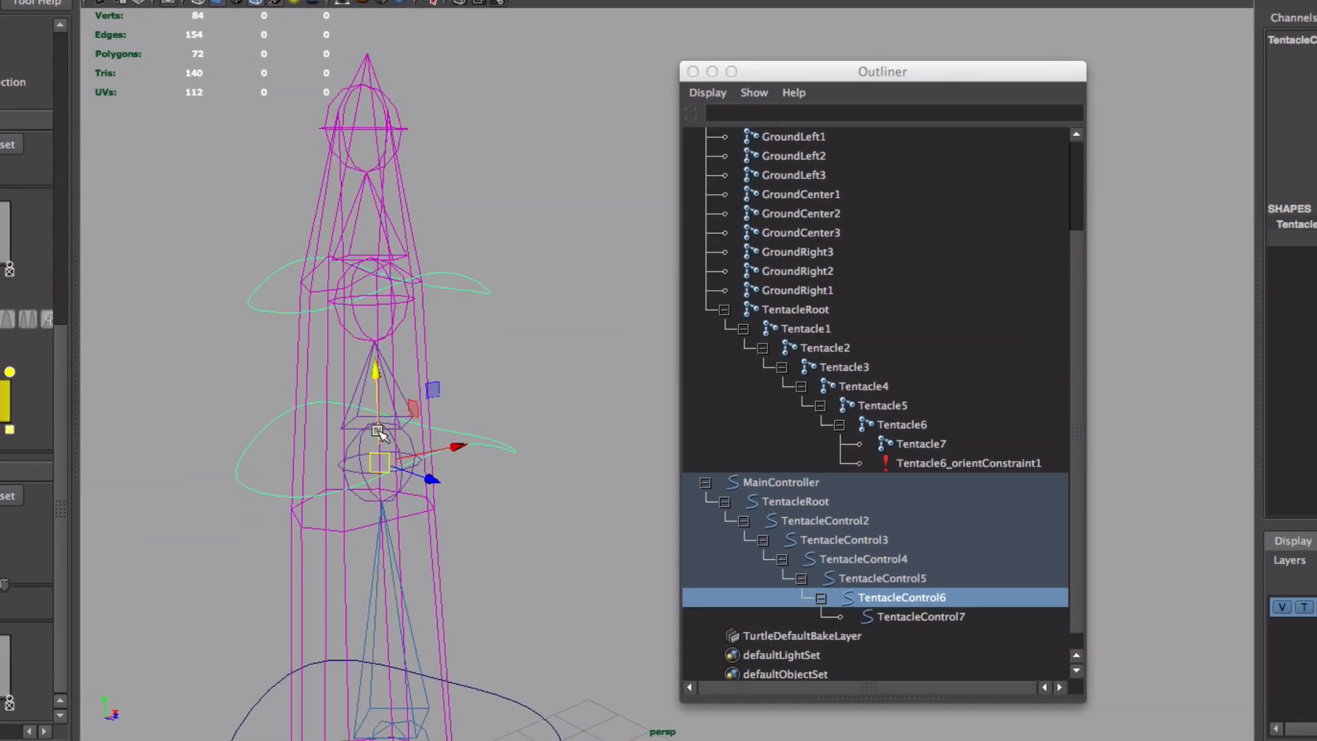
shift+click(356, 467)
alt+drag(459, 564, 446, 420)
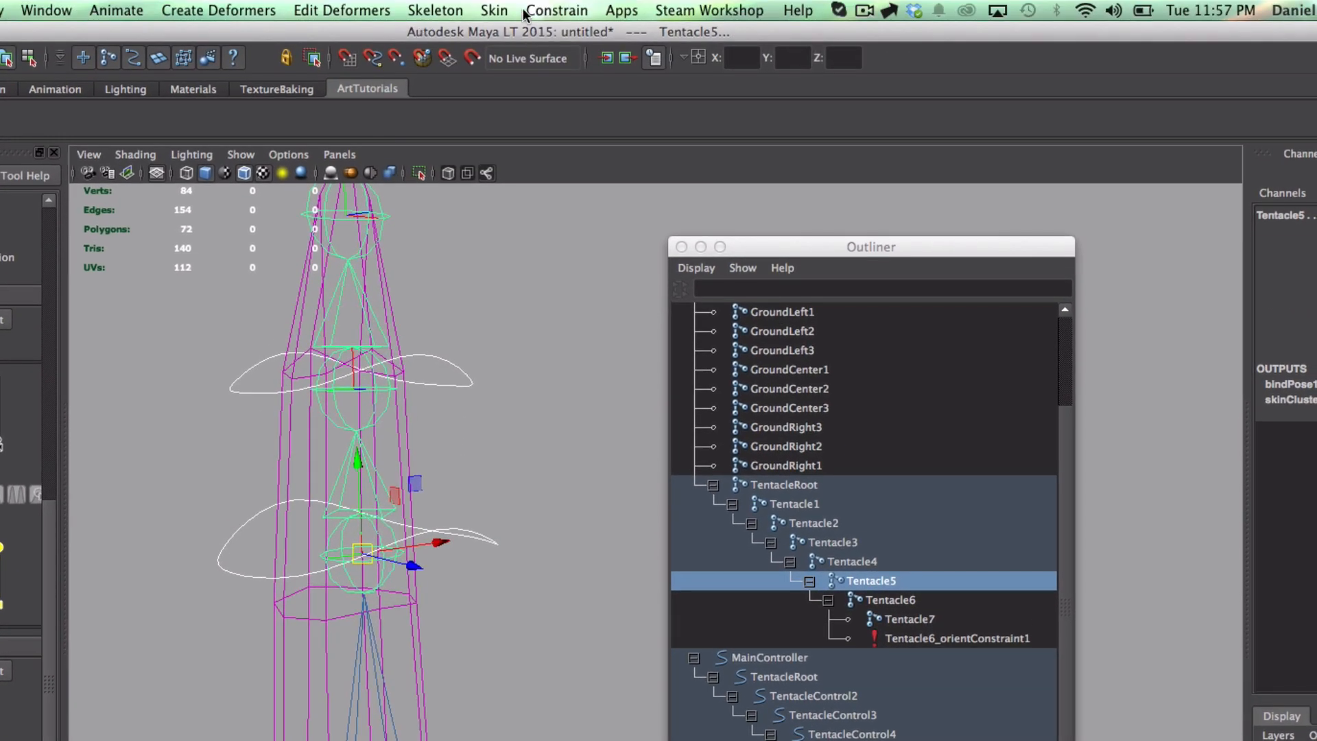
click(525, 12)
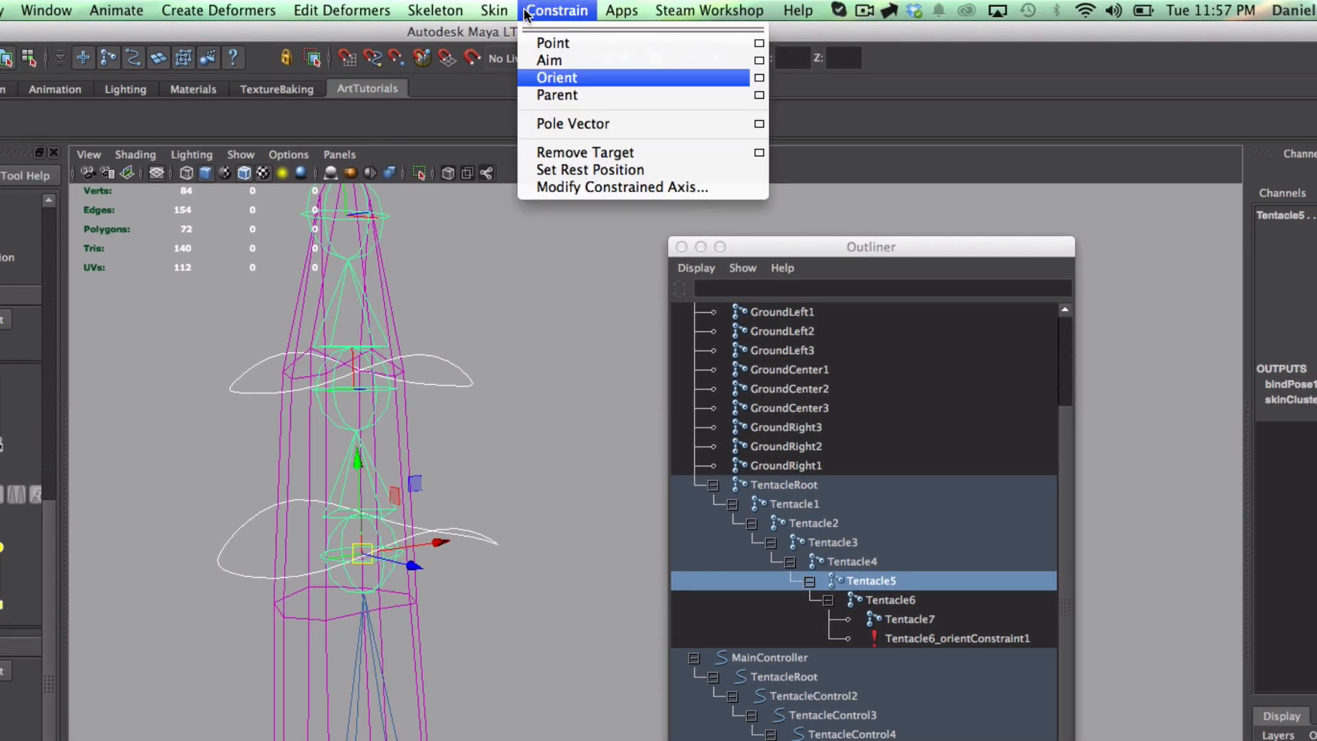
click(568, 79)
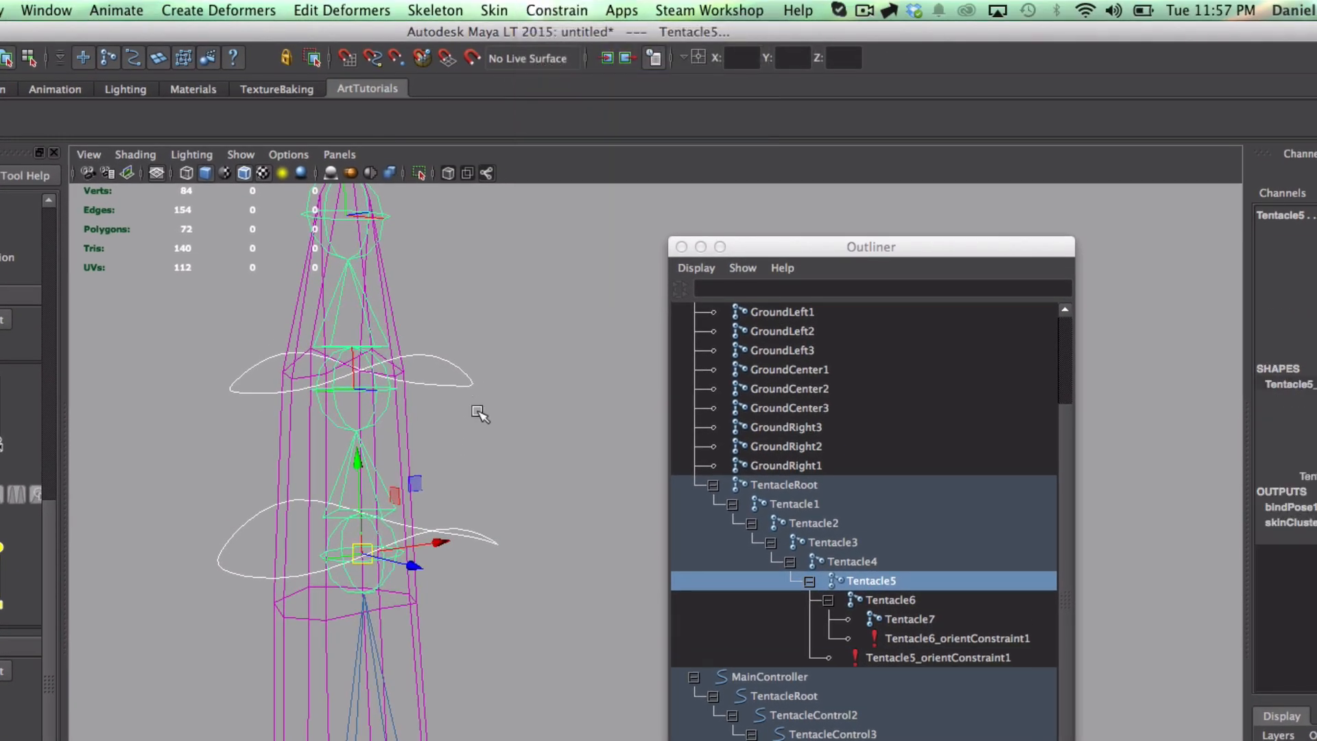
click(491, 511)
click(478, 531)
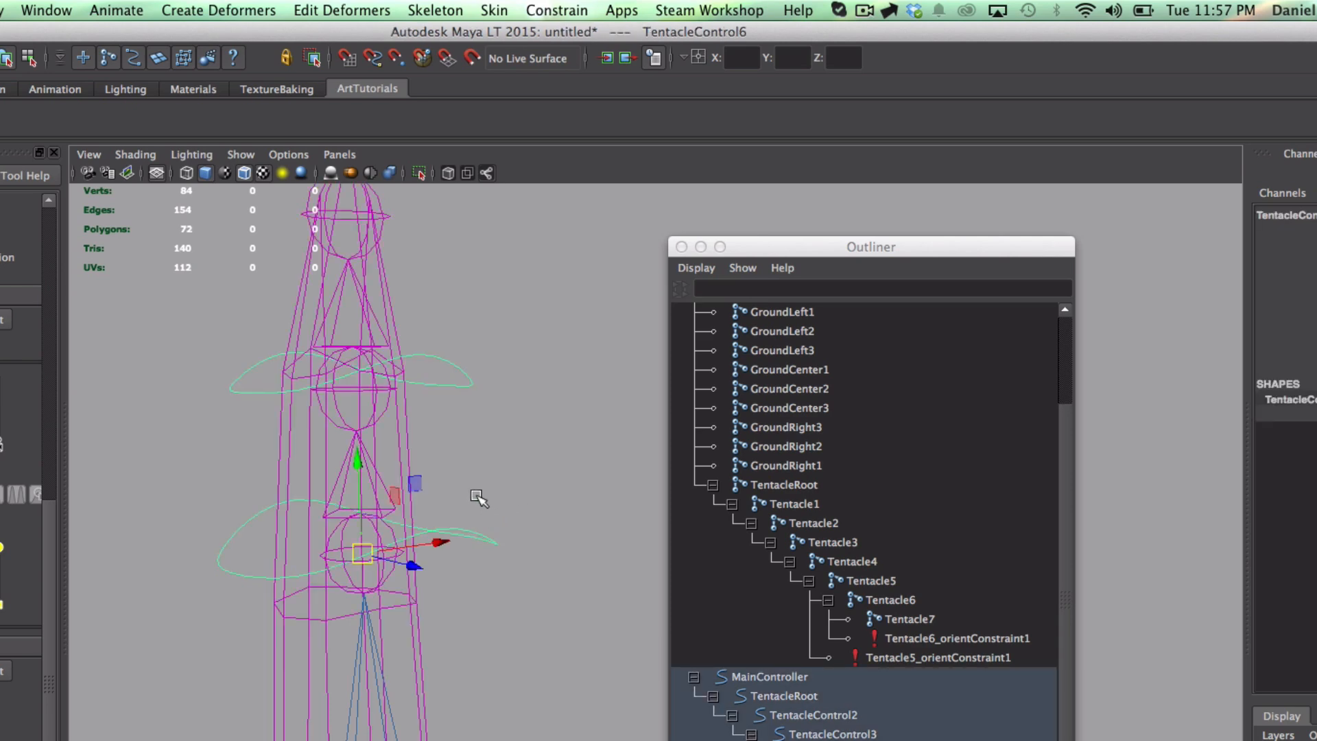
Step: Orient-constrain the Tentacle4 joint to the TentacleControl5 curve by repeating the last constraint
alt+middle_drag(510, 667, 505, 336)
click(460, 455)
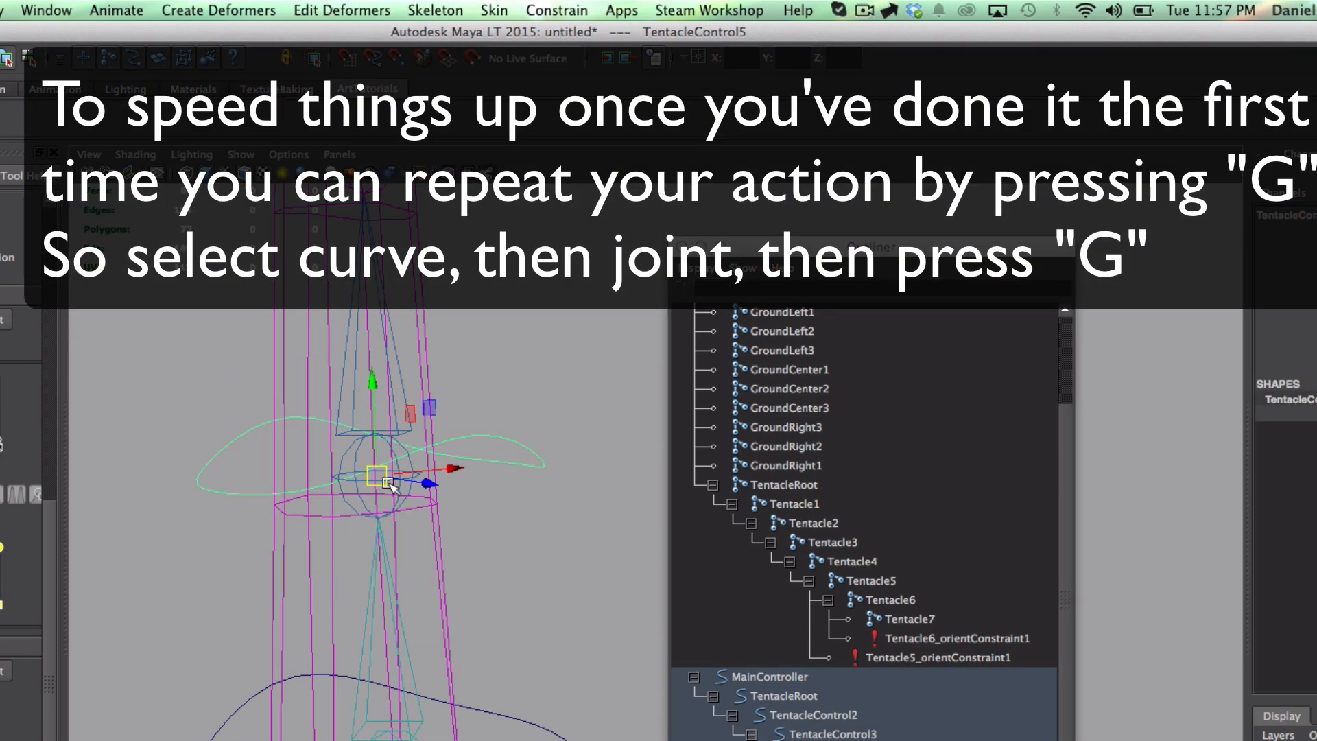
shift+click(354, 465)
key(g)
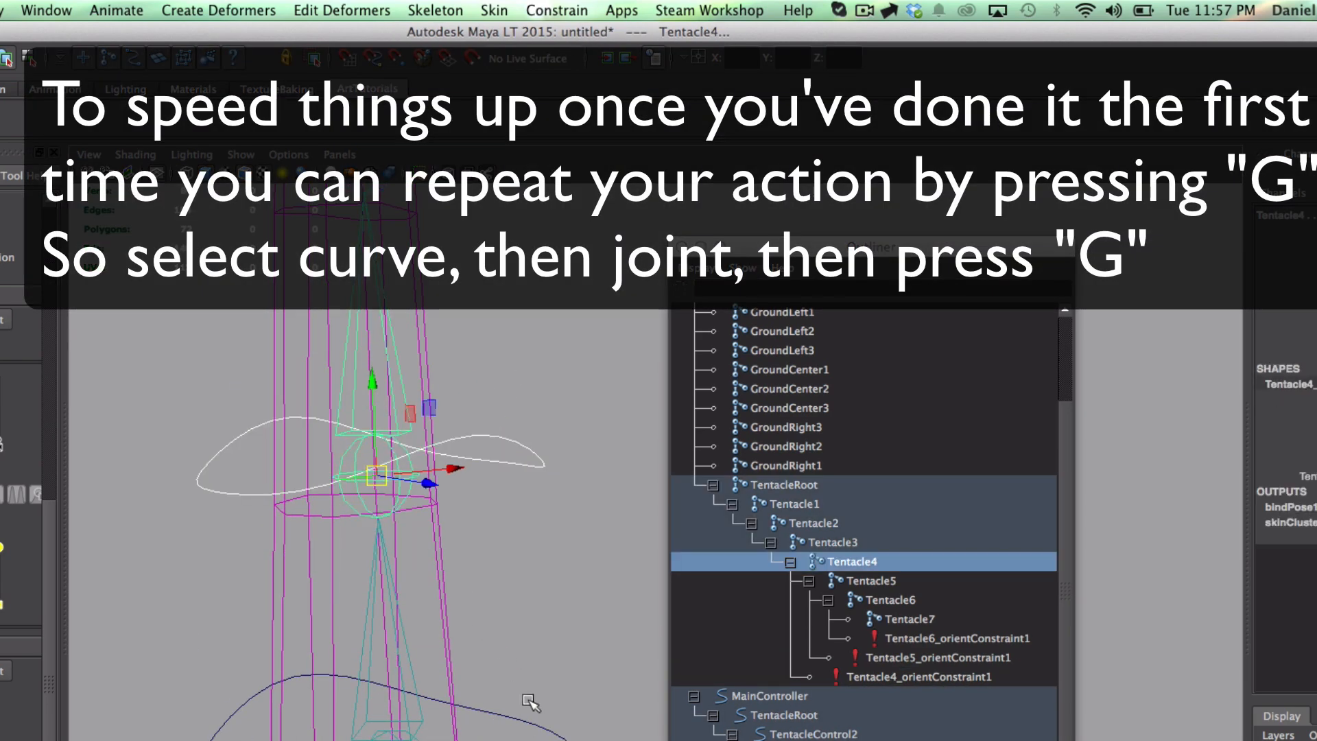
Step: Orient-constrain the Tentacle3 joint to the TentacleControl4 curve with the same constraint settings
click(529, 718)
shift+click(368, 615)
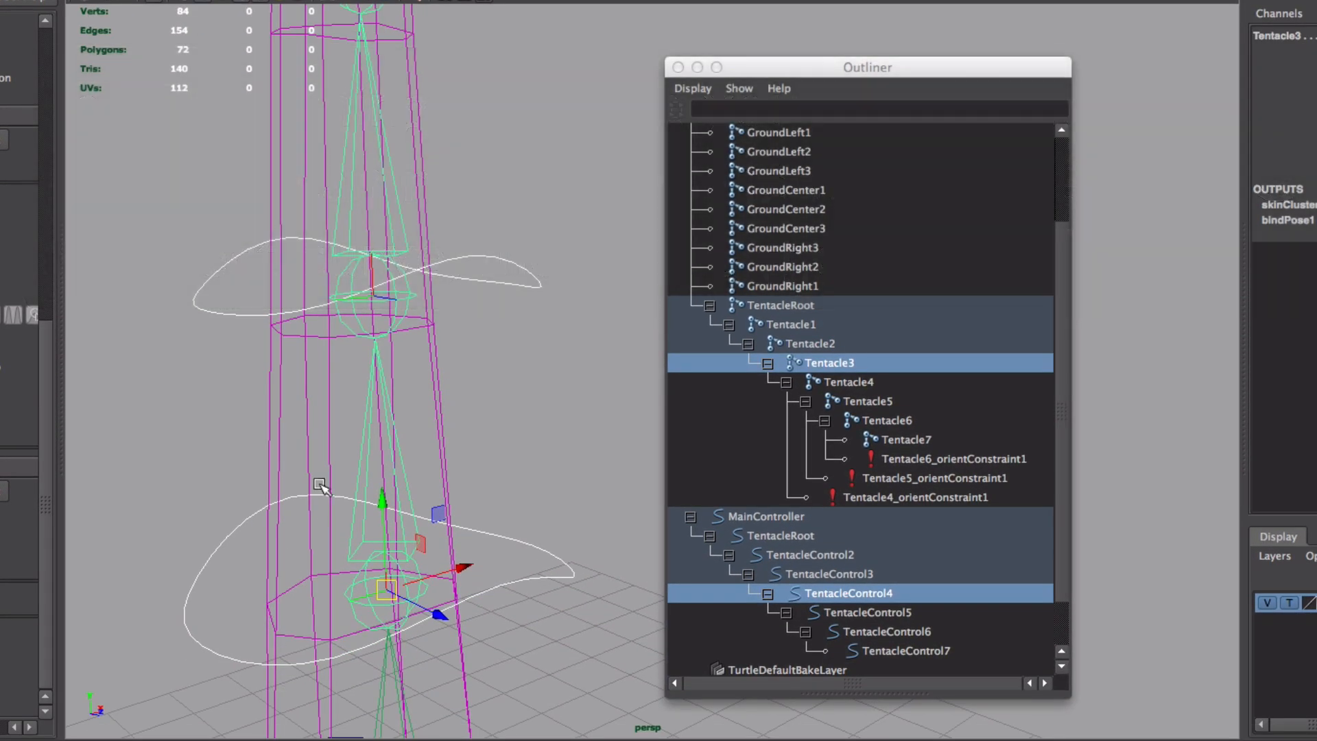
key(g)
Step: Orient-constrain the Tentacle2 joint to the TentacleControl3 curve with the same constraint settings
alt+middle_drag(465, 629, 488, 346)
click(542, 284)
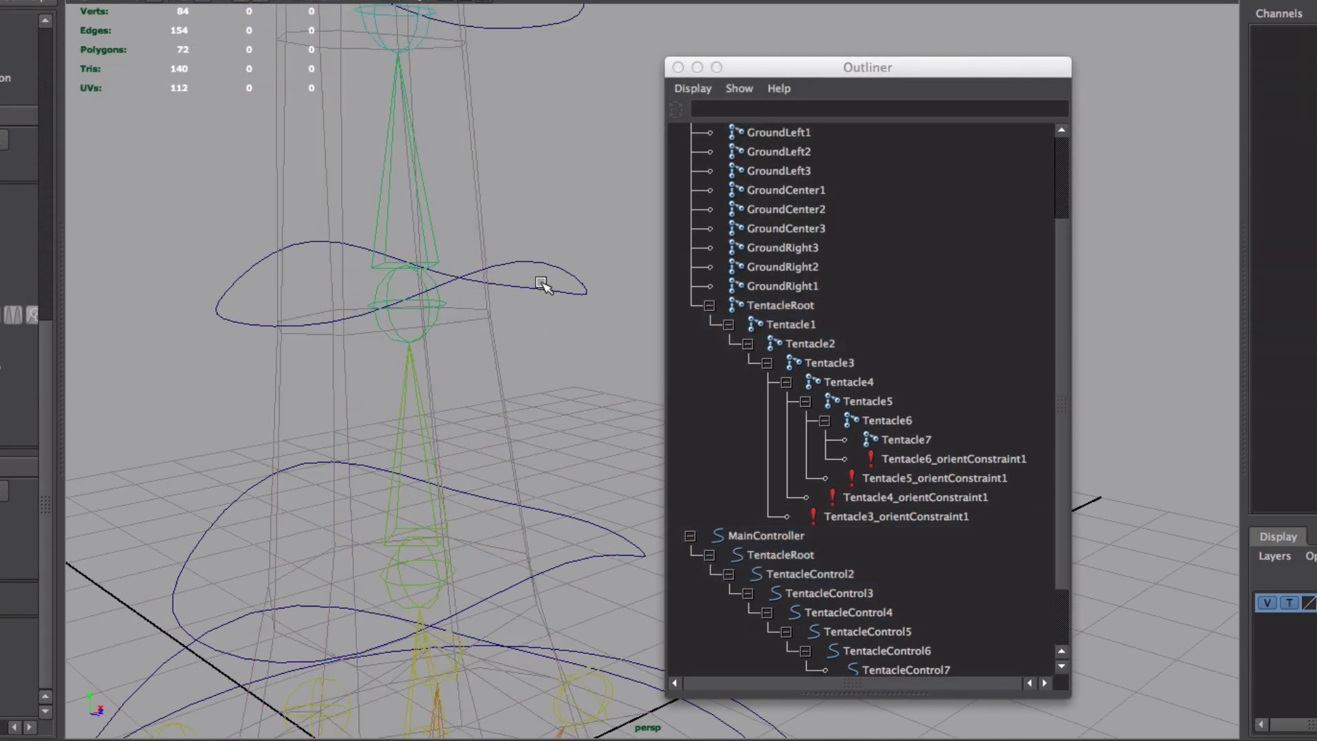
click(542, 288)
shift+click(409, 305)
key(g)
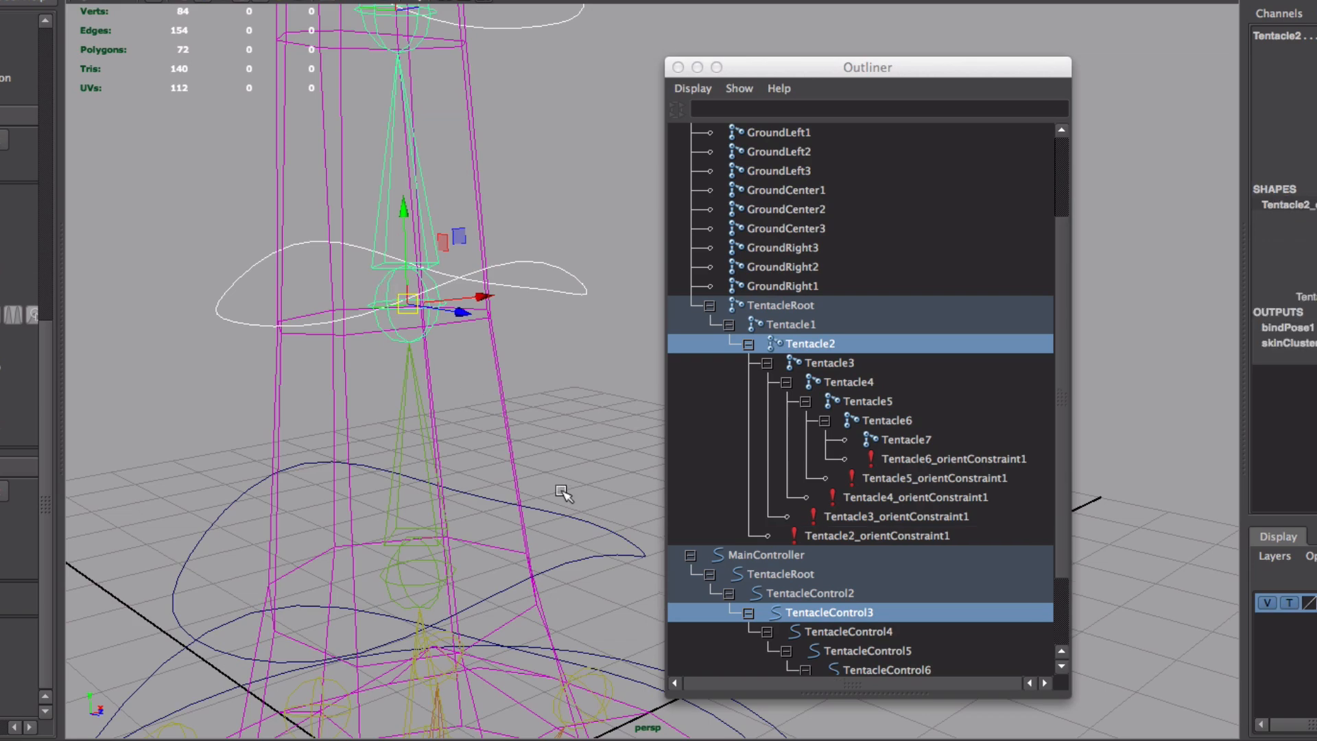
Step: Orient-constrain the Tentacle1 joint to the TentacleControl2 curve with the same constraint settings
alt+middle_drag(552, 528, 556, 381)
click(583, 386)
shift+click(369, 426)
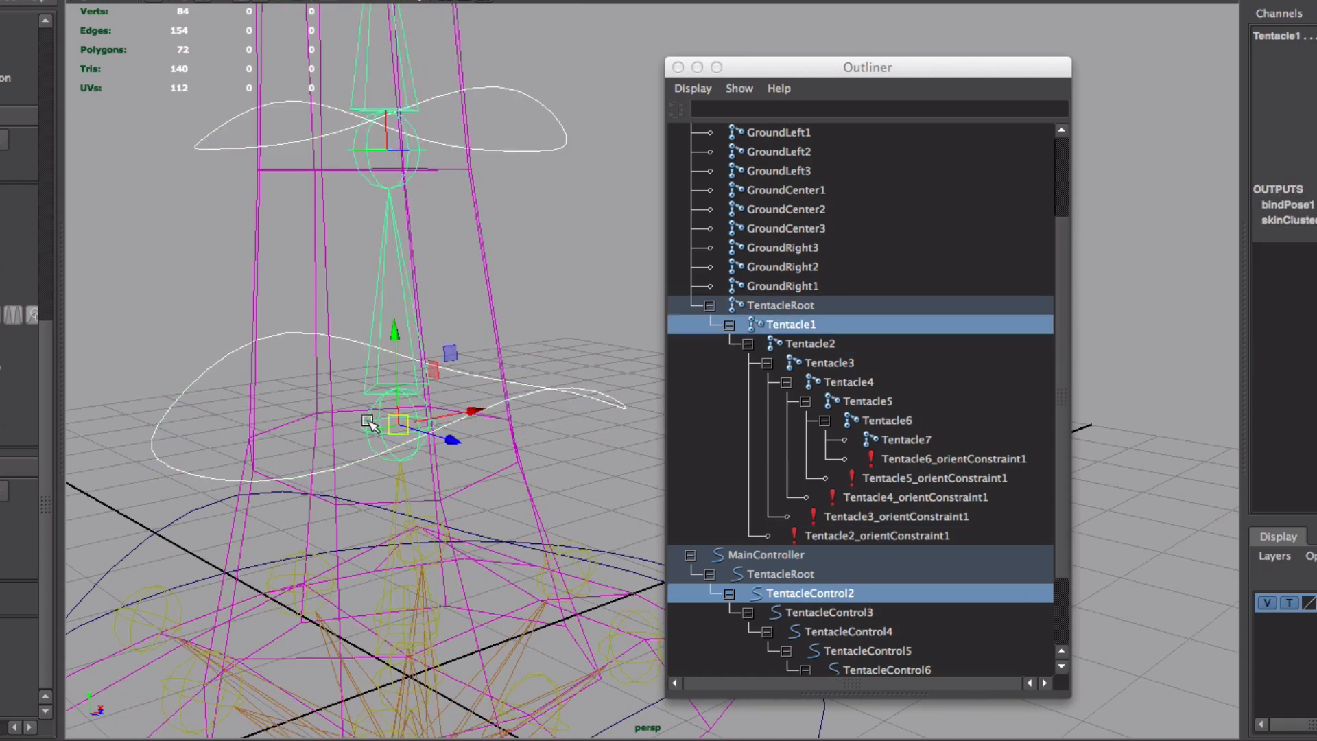
key(g)
Step: Orient-constrain the TentacleRoot joint to the TentacleRoot curve under MainController
alt+middle_drag(497, 530, 221, 288)
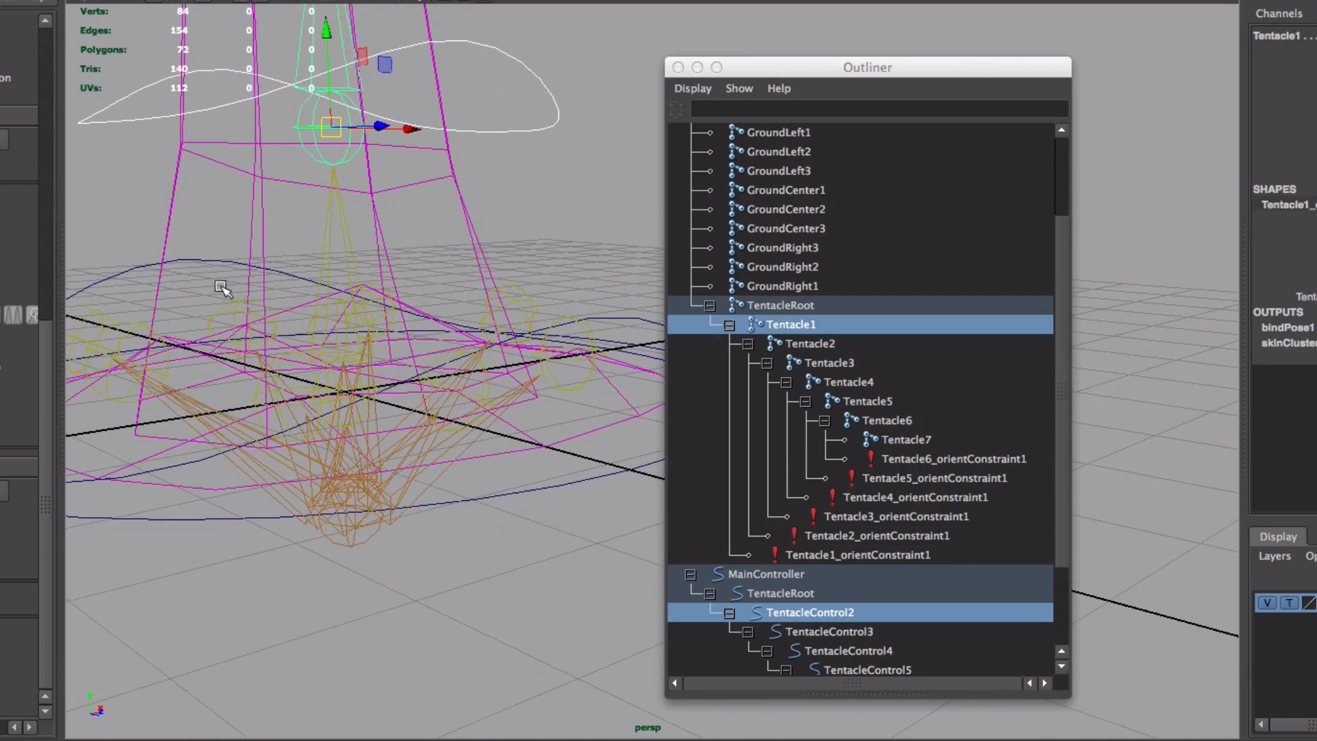
click(125, 270)
alt+drag(211, 339, 460, 345)
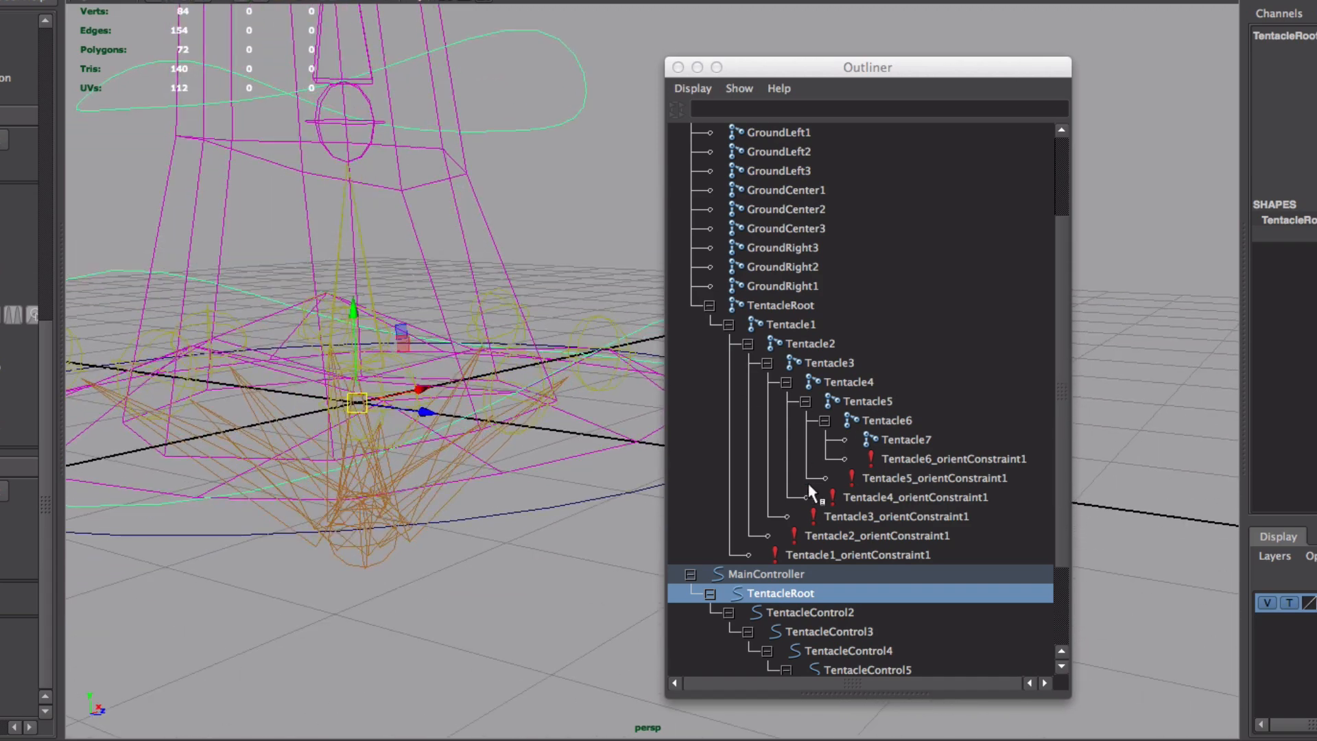
ctrl+click(783, 305)
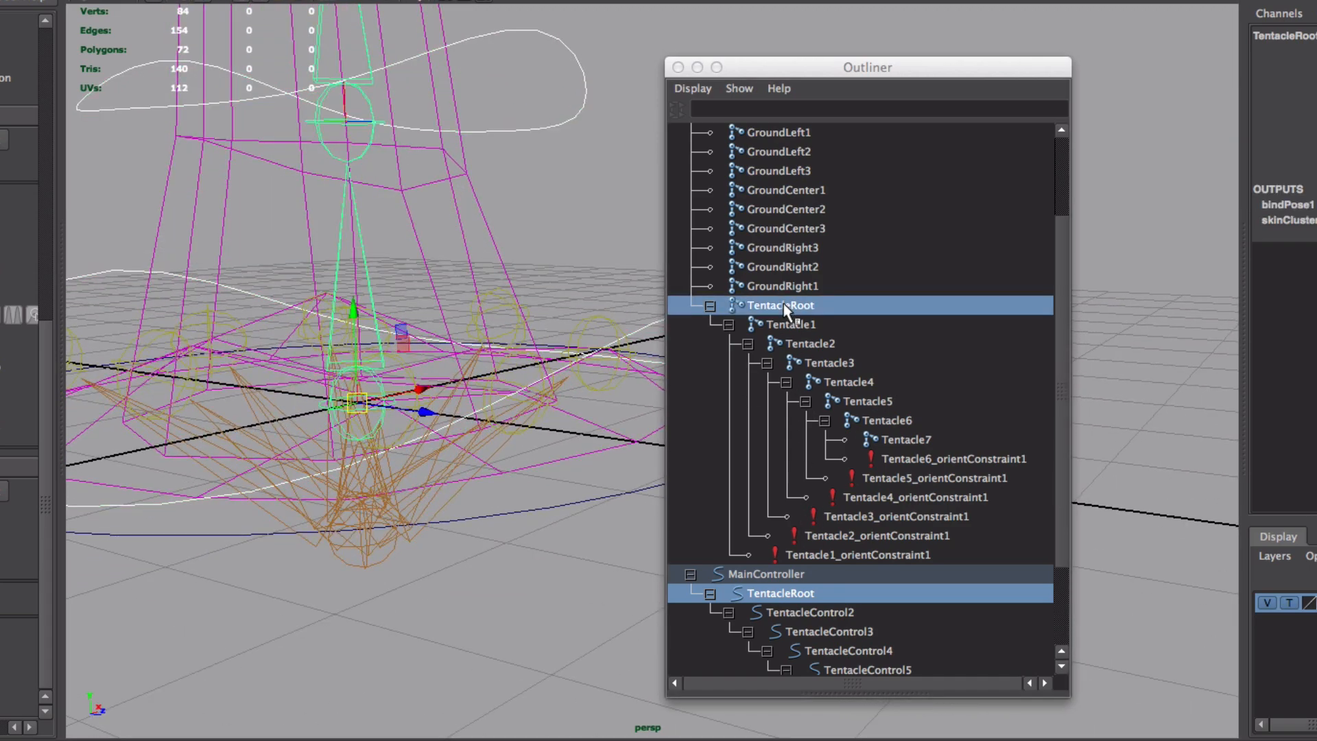
key(g)
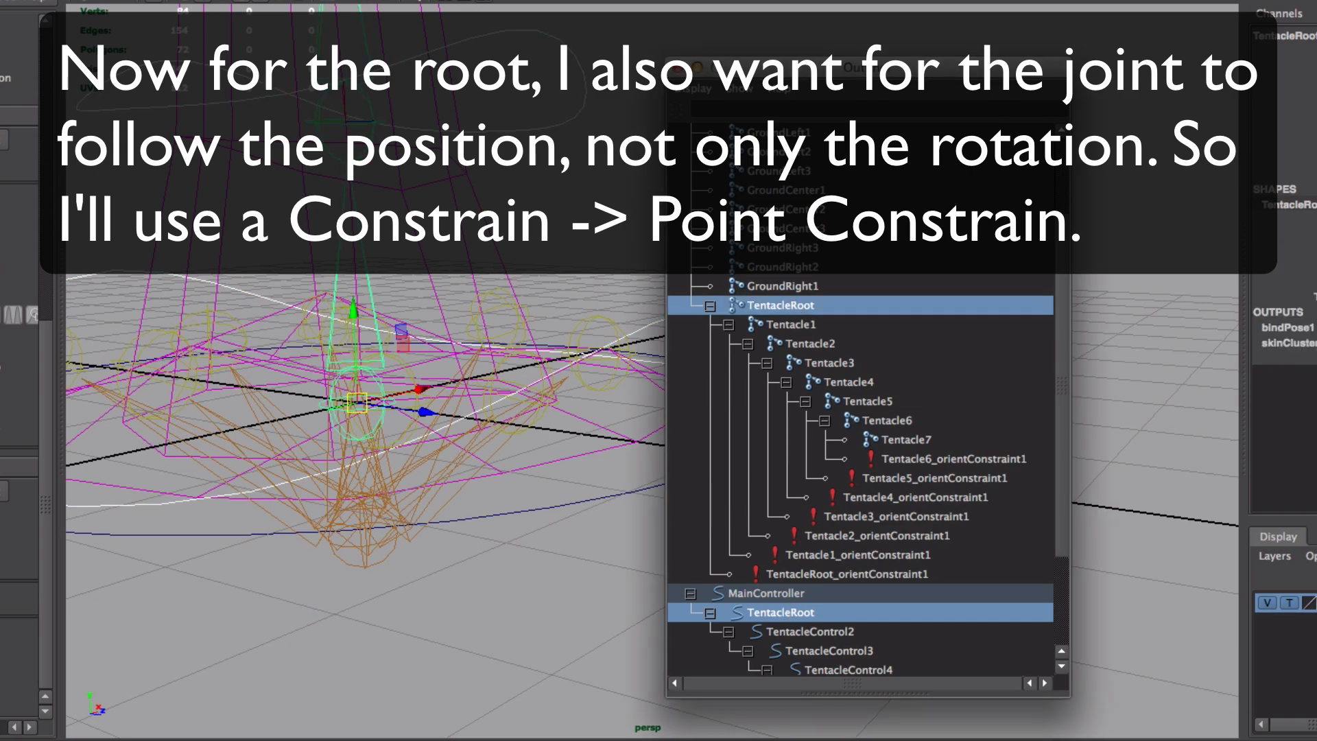
Step: Point-constrain the TentacleRoot joint to the TentacleRoot curve with Maintain offset enabled and all constraint axes
click(412, 13)
mouse_move(562, 13)
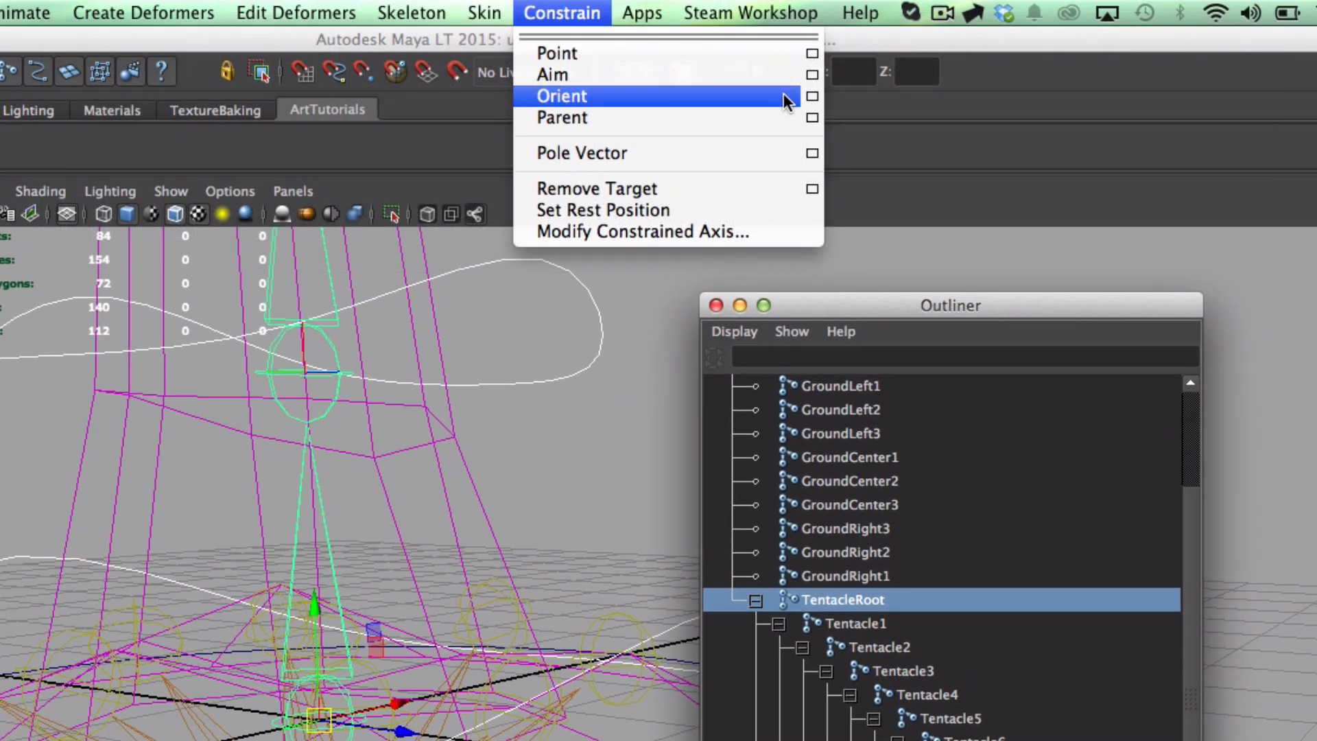
click(812, 53)
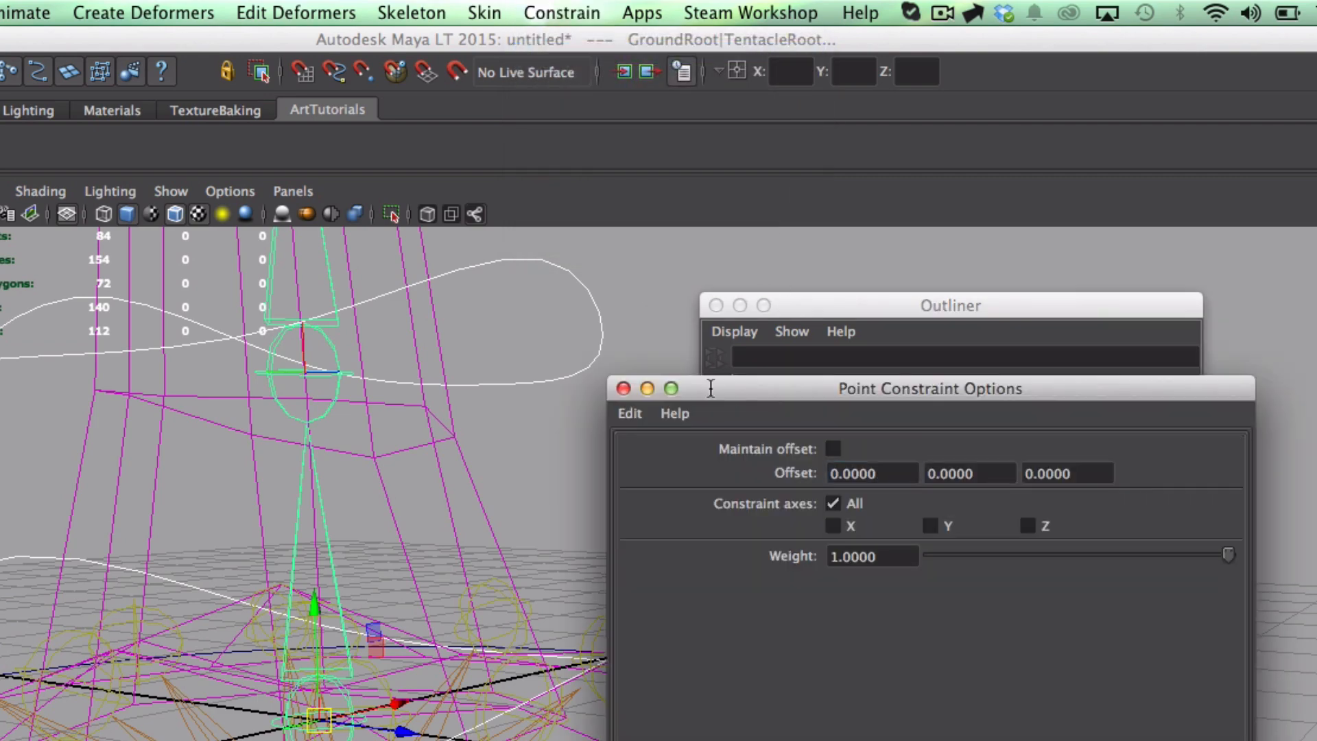
click(834, 448)
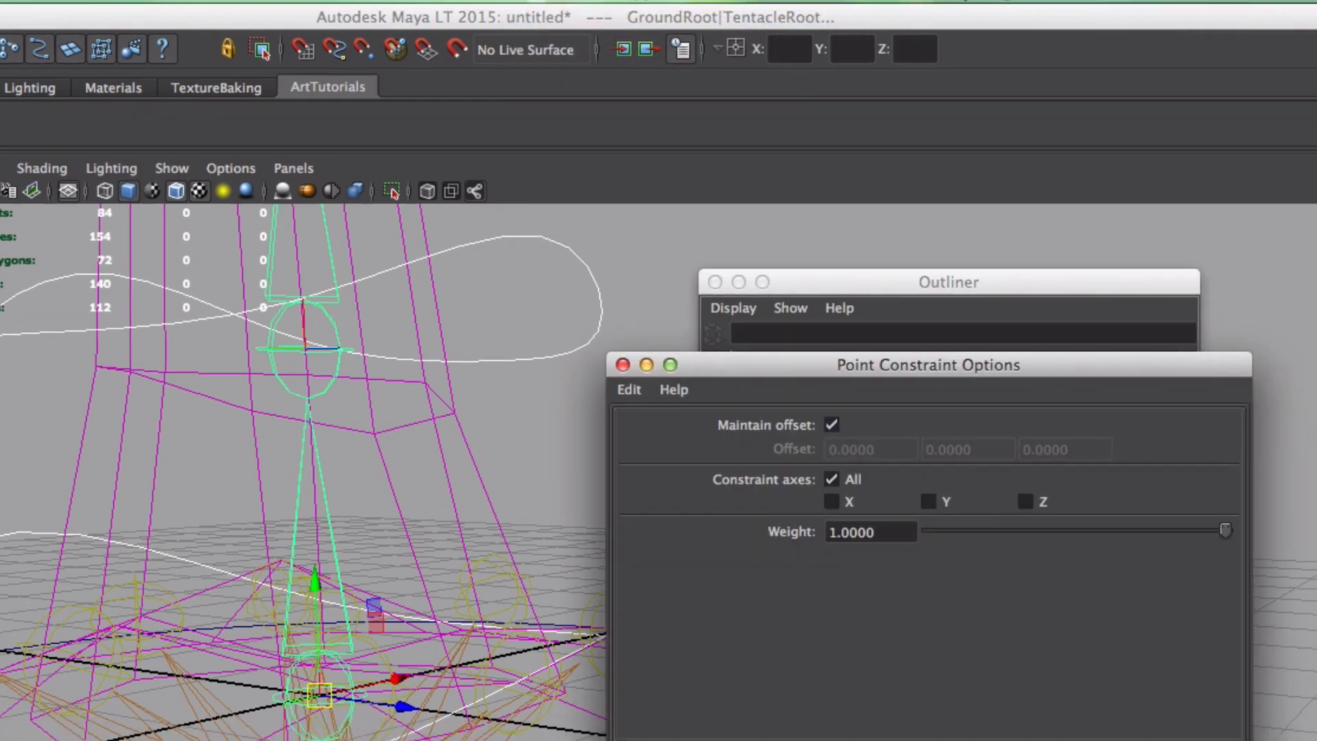
click(700, 521)
Step: Move the TentacleRoot curve up and down in textured display to test the root joint's point constraint
alt+right_drag(460, 505, 451, 386)
click(533, 381)
middle_drag(529, 384, 360, 617)
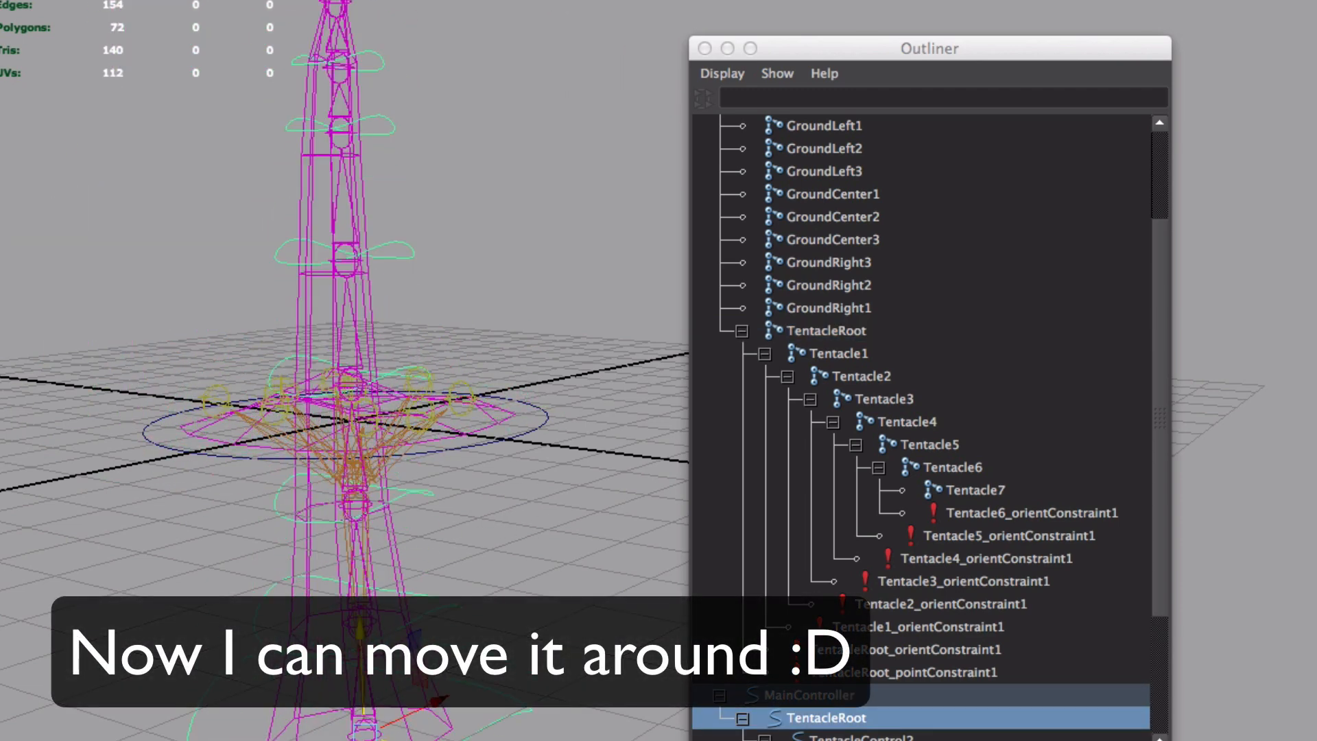
key(6)
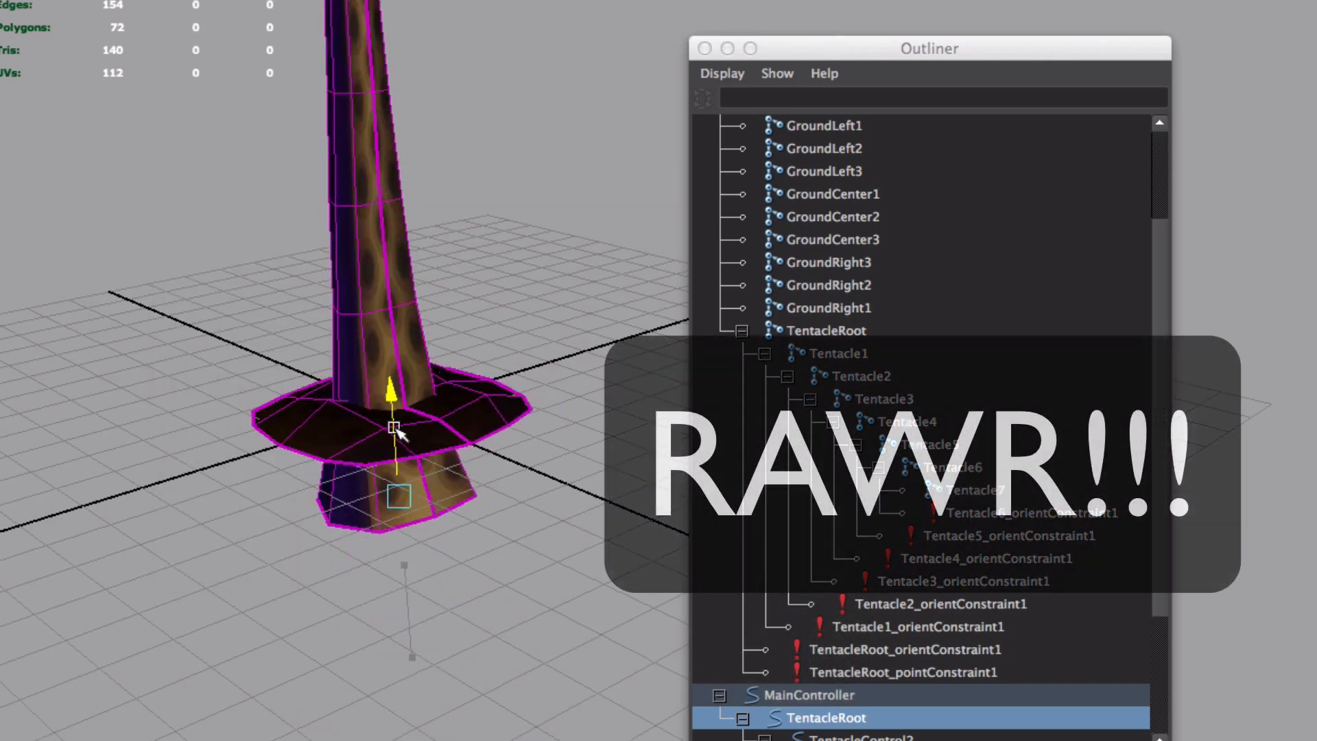
mouse_move(382, 432)
middle_down()
mouse_move(376, 376)
mouse_move(396, 354)
middle_up()
alt+drag(396, 351, 436, 557)
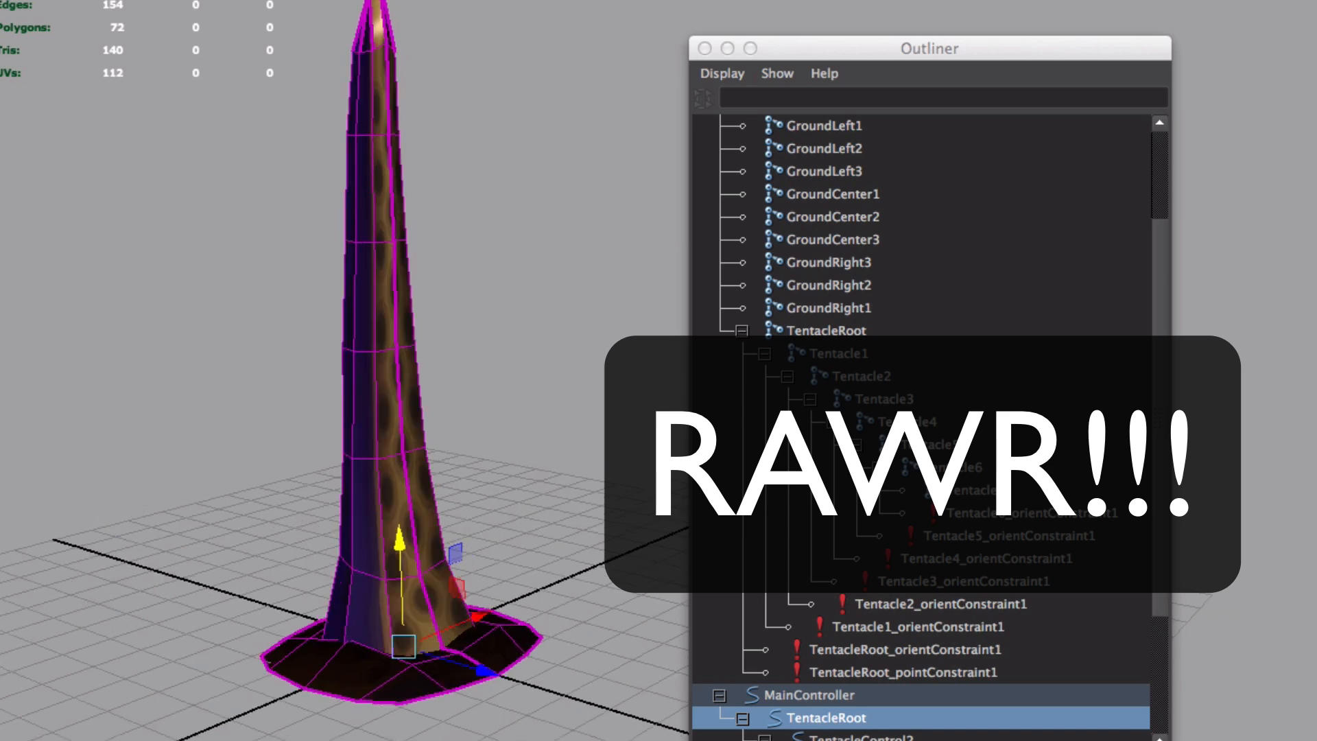
Step: Show the controller curves and joints in the viewport again and return to wireframe display
click(178, 0)
click(232, 42)
click(179, 0)
click(206, 258)
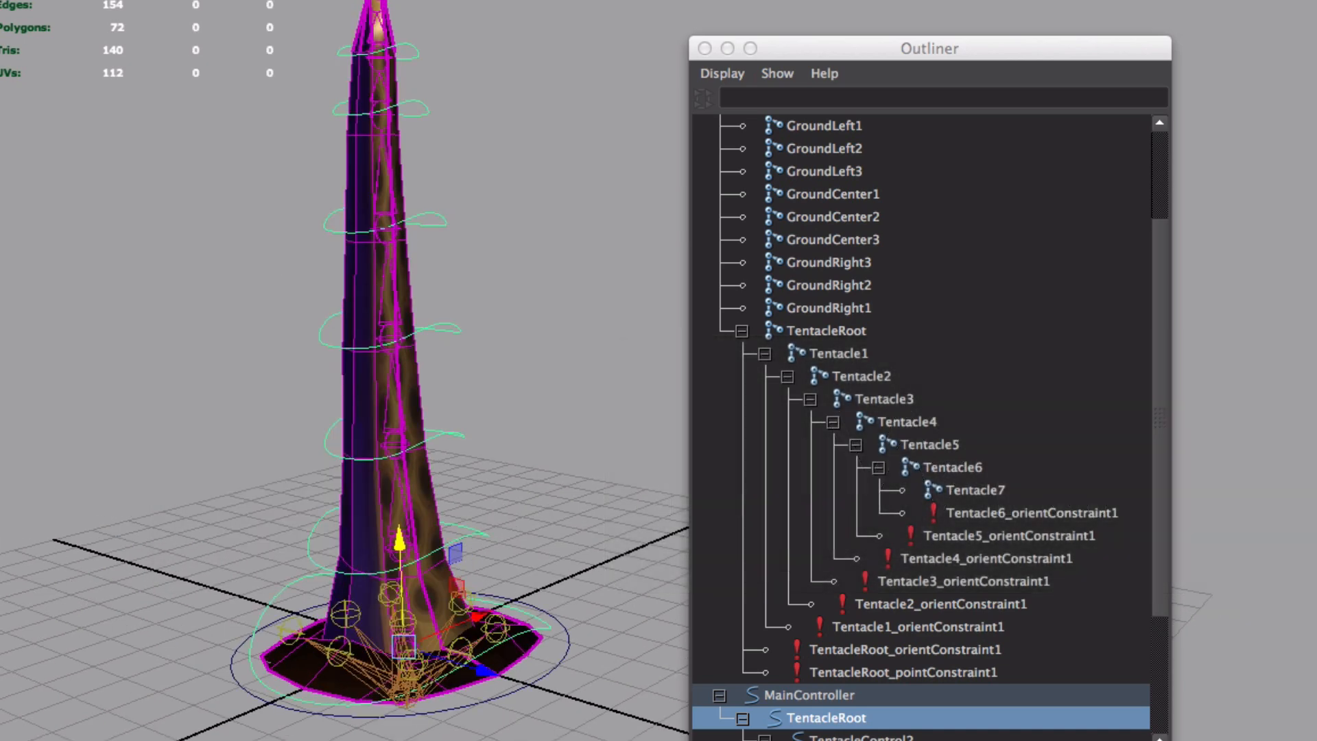
key(4)
alt+drag(453, 587, 549, 480)
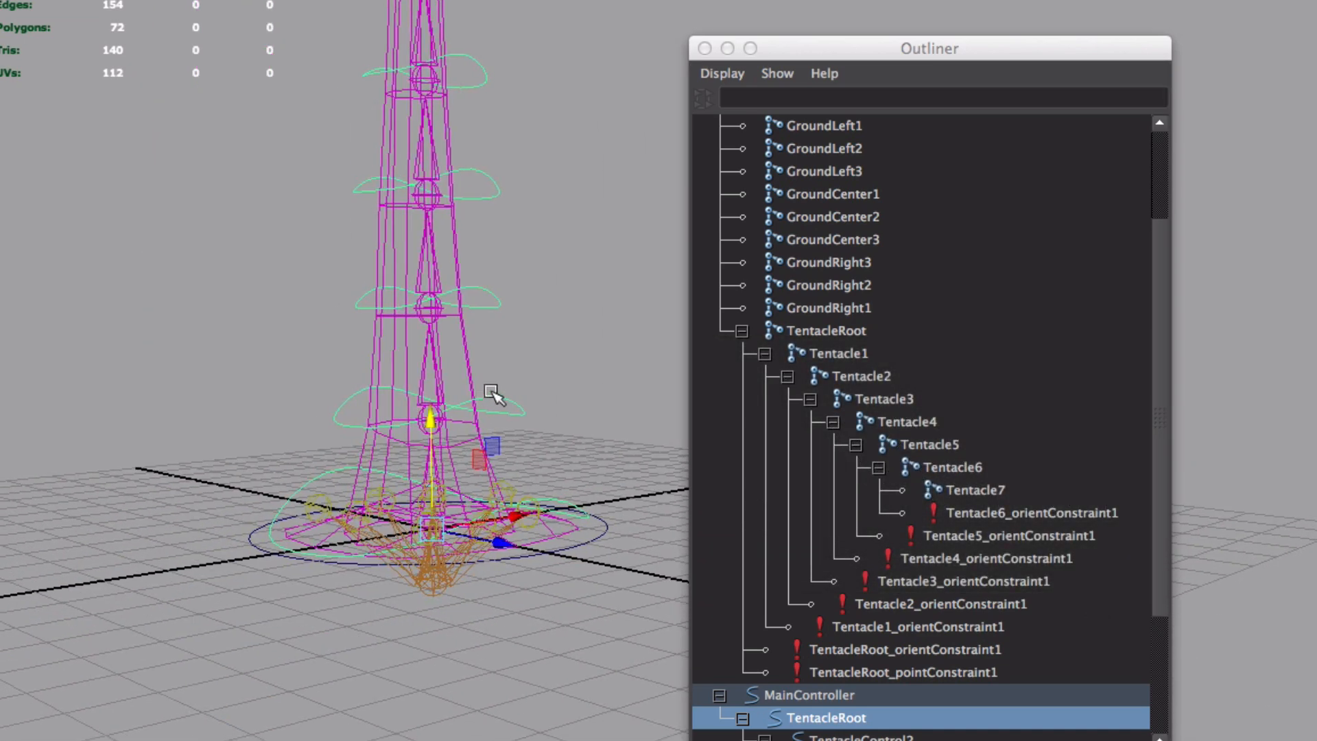
Step: Rotate the TentacleControl2 curve to test its orient constraint and undo the rotation
click(493, 392)
key(e)
drag(438, 417, 464, 423)
key(super+z)
key(super+z)
alt+middle_drag(464, 423, 439, 370)
Step: Create a NURBS circle controller and place it upright around the GroundLeft3 joint
alt+right_drag(295, 439, 426, 573)
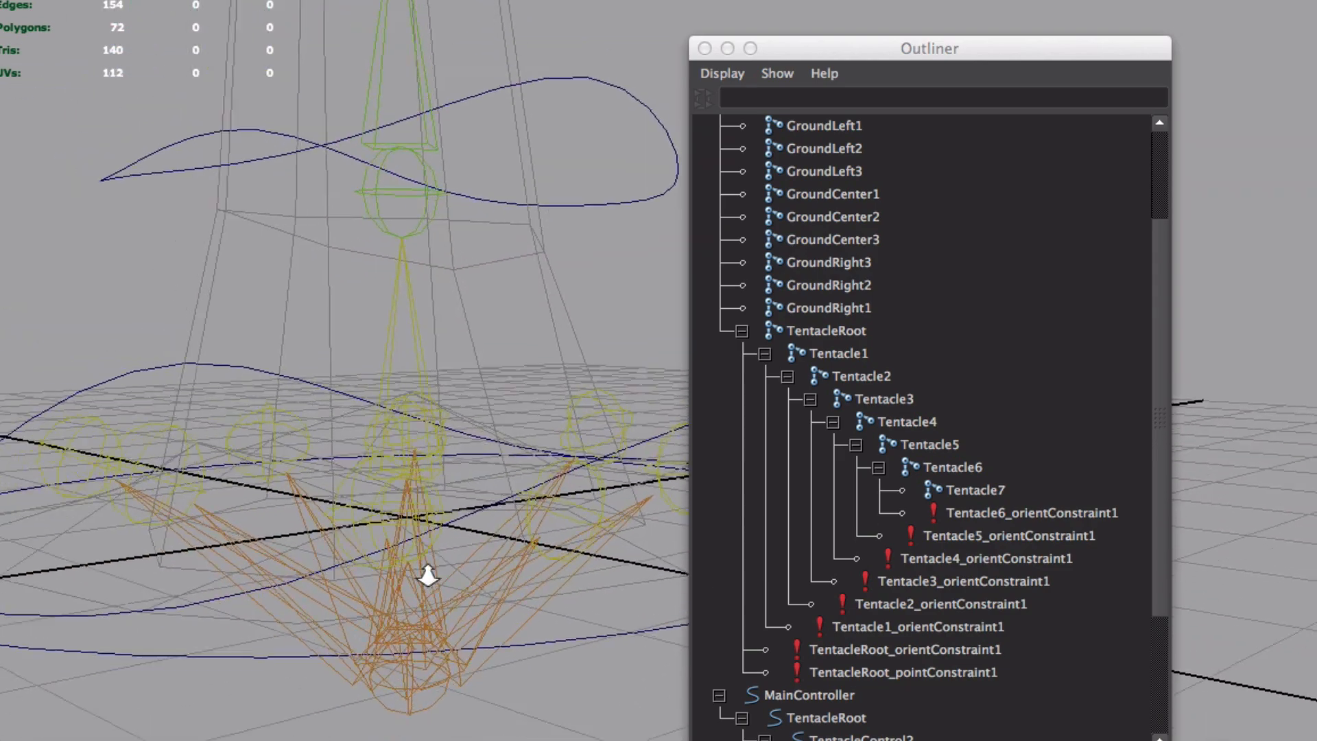
alt+drag(426, 573, 412, 559)
click(41, 12)
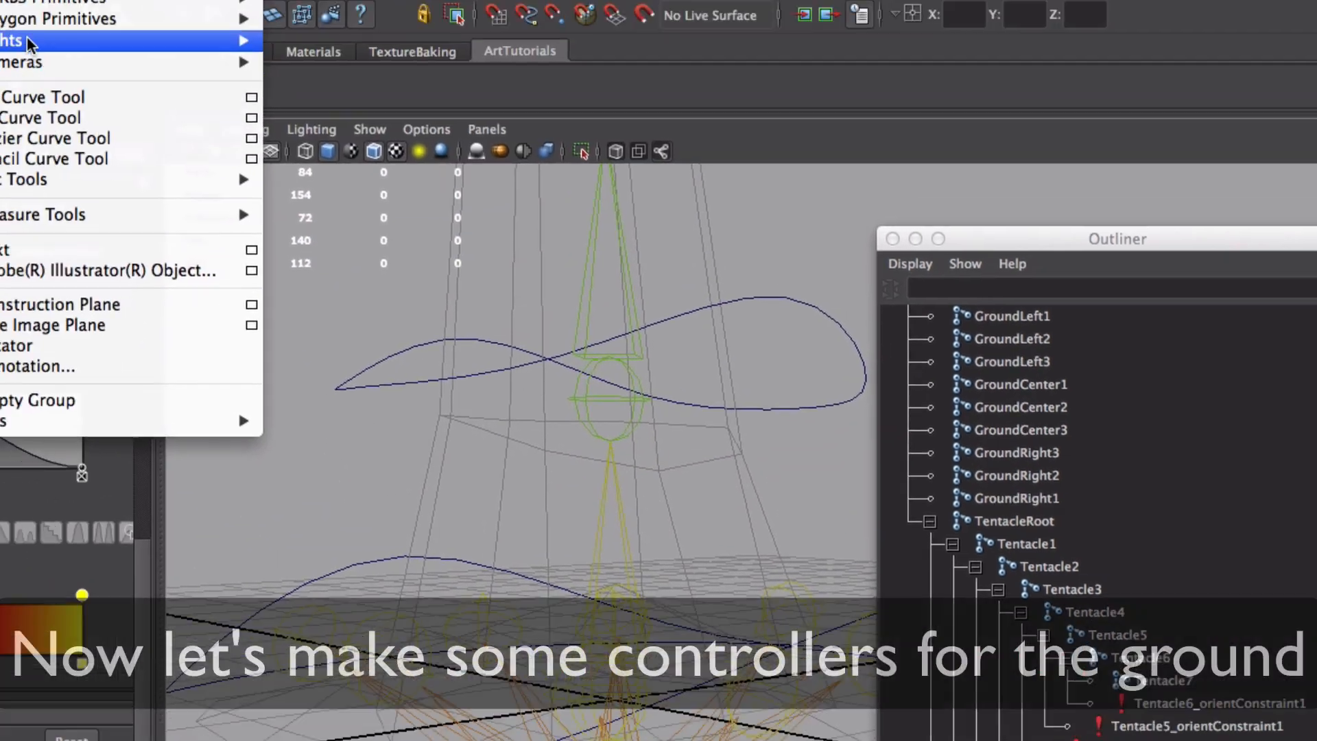
mouse_move(141, 52)
click(400, 188)
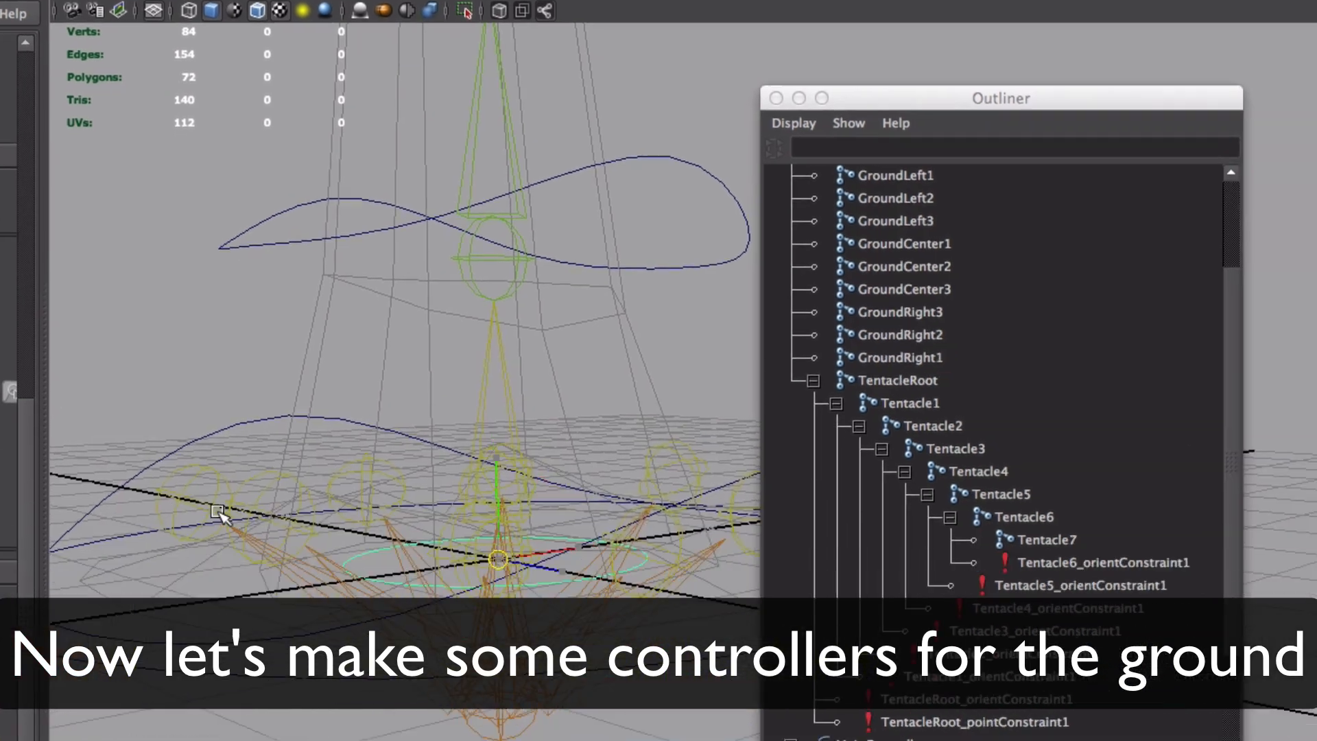
middle_click(381, 704)
alt+drag(171, 433, 323, 525)
alt+middle_drag(356, 511, 500, 431)
alt+drag(160, 382, 186, 325)
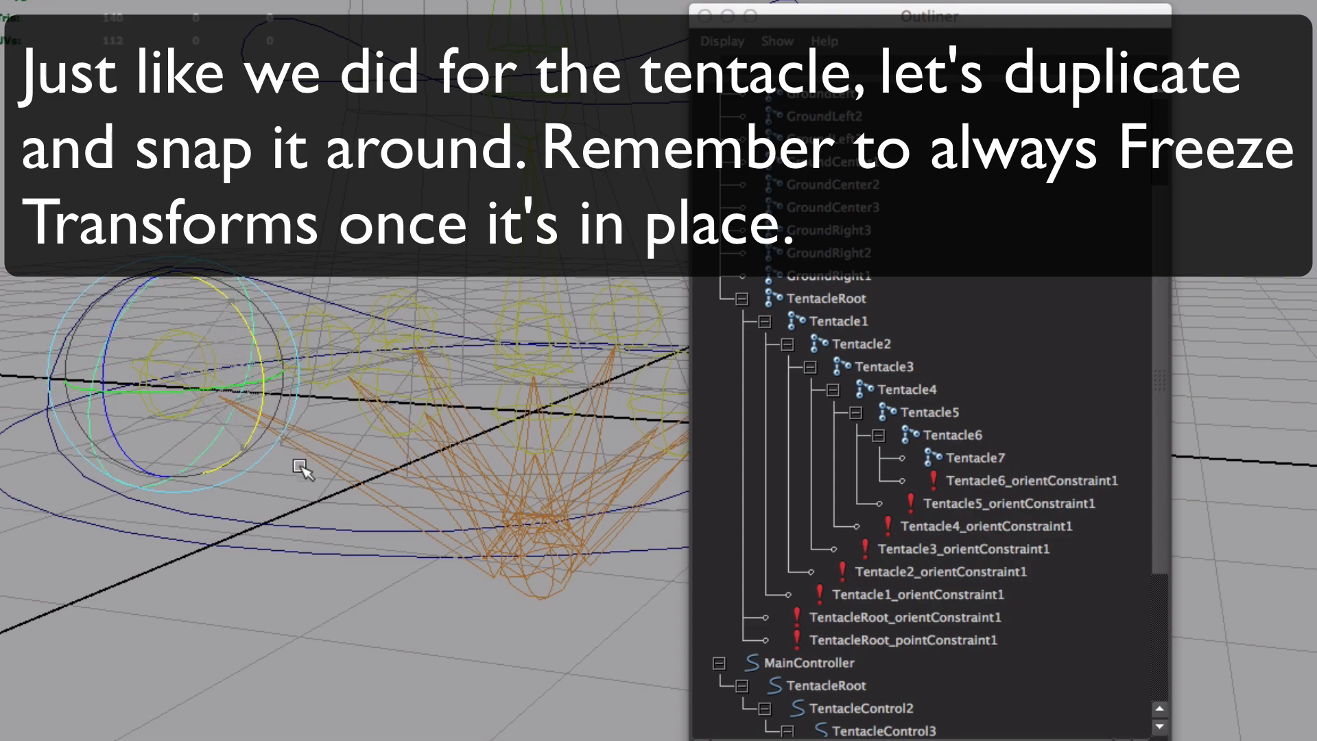
alt+drag(305, 422, 321, 453)
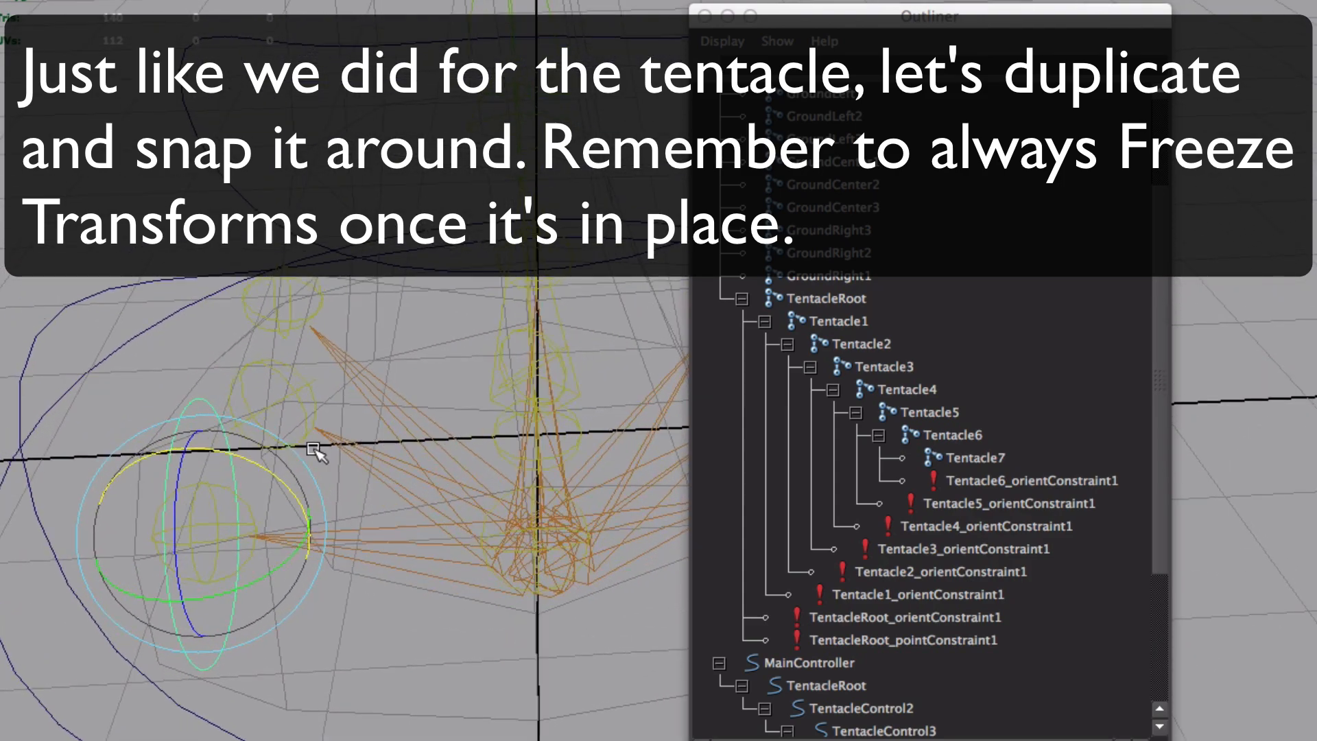
key(w)
alt+middle_drag(356, 532, 290, 462)
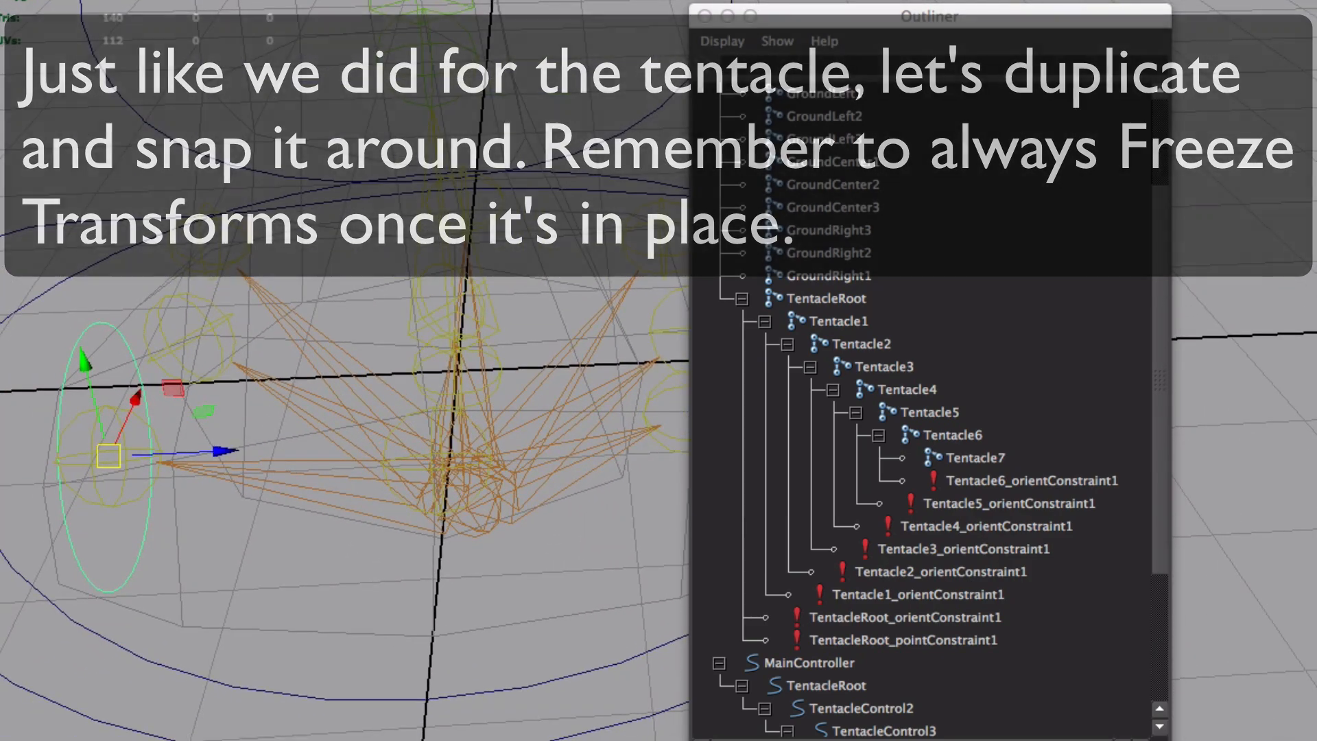
Step: Duplicate the circle controller and snap the copy onto the neighbouring ground joint
alt+right_drag(295, 352, 226, 371)
alt+middle_drag(508, 432, 376, 411)
alt+drag(384, 404, 412, 285)
alt+right_drag(412, 343, 497, 456)
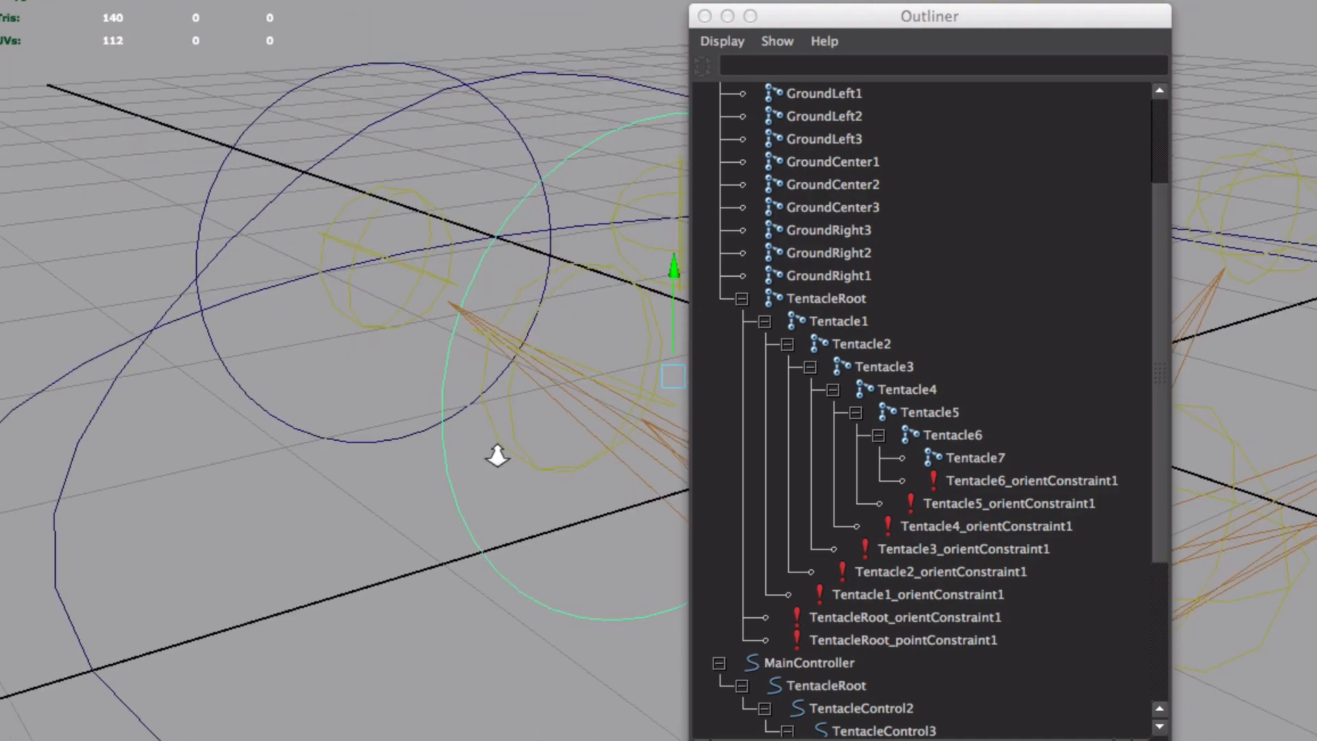
alt+middle_drag(496, 456, 384, 439)
click(472, 373)
middle_drag(406, 367, 401, 374)
Step: Snap duplicated circle controllers onto the remaining ground joints so each has its own upright circle
alt+drag(419, 412, 496, 508)
alt+right_drag(497, 507, 370, 123)
alt+middle_drag(658, 308, 412, 315)
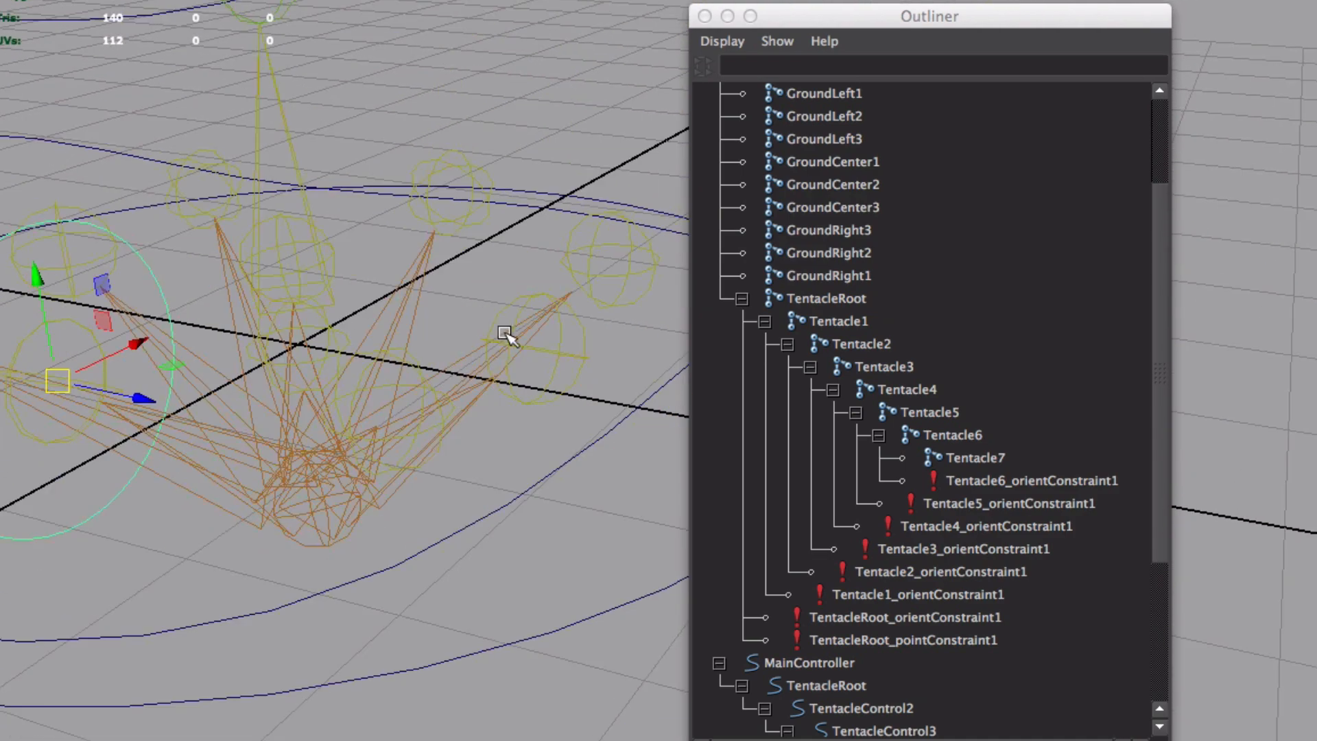
middle_drag(506, 335, 491, 346)
alt+drag(384, 412, 549, 386)
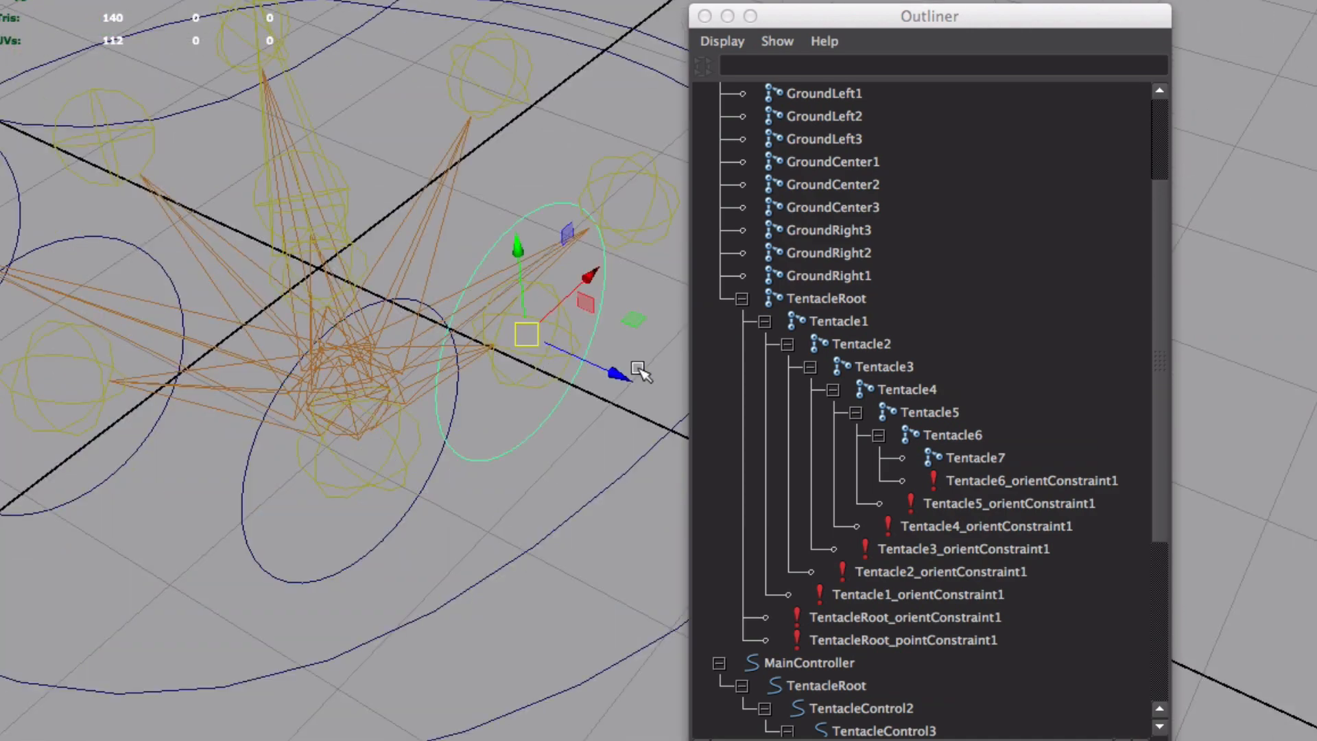
alt+drag(642, 372, 477, 252)
alt+drag(320, 127, 522, 306)
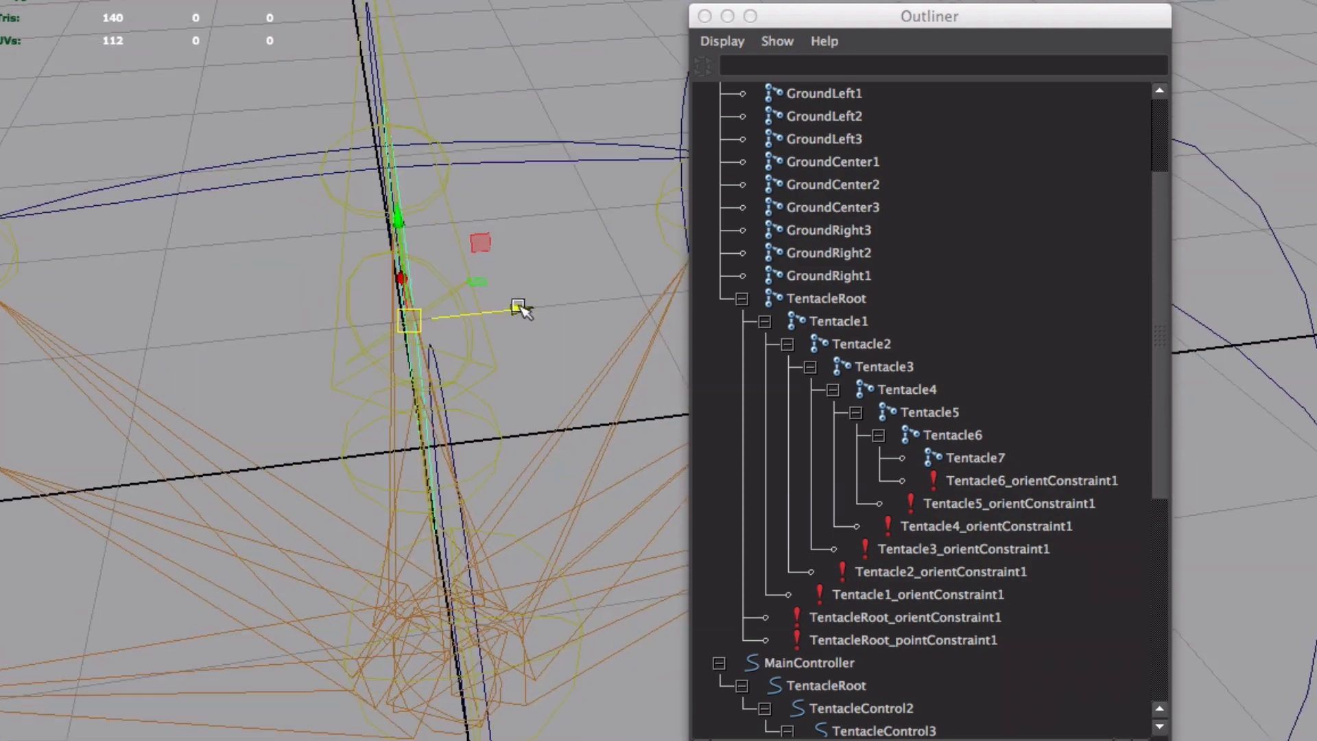
alt+right_drag(522, 306, 9, 385)
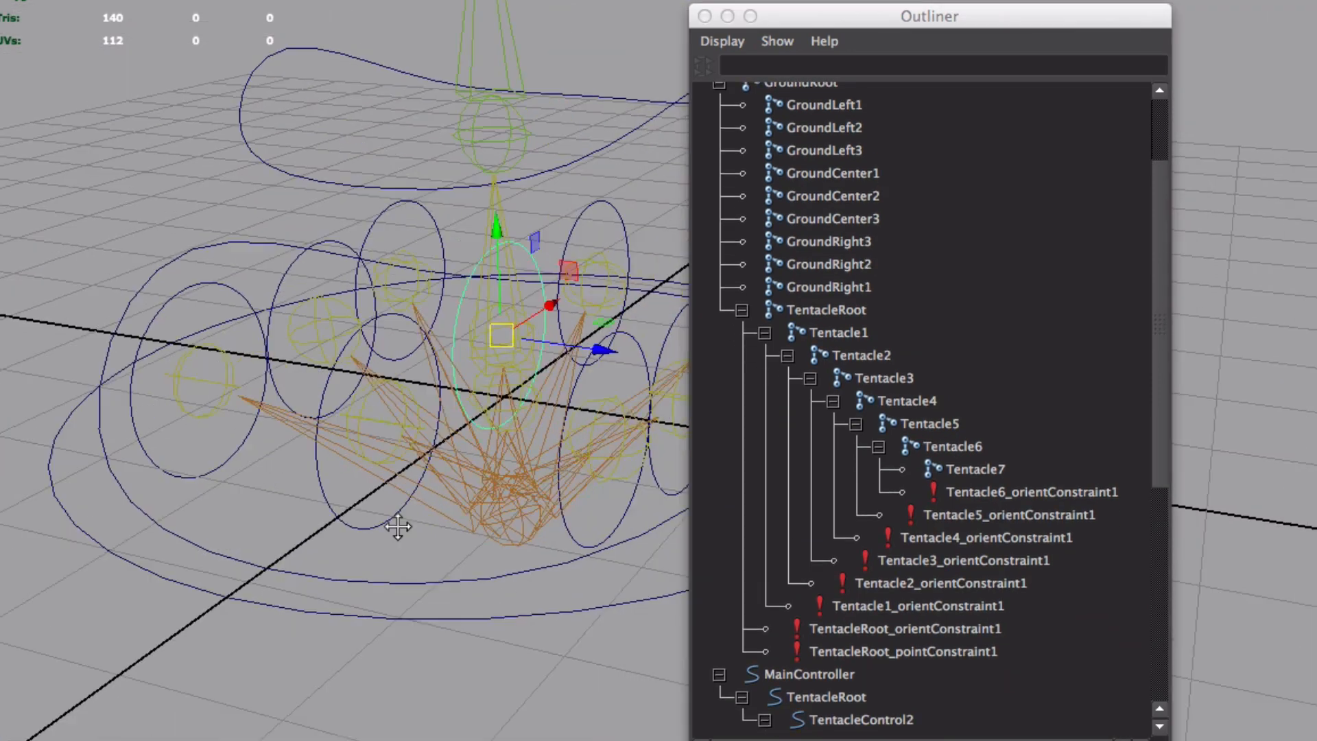
Step: Check the individual circle controllers and parent nurbsCircle1 through nurbsCircle9 under MainController
alt+right_drag(398, 526, 220, 630)
scroll(966, 414, down, 10)
shift+click(817, 461)
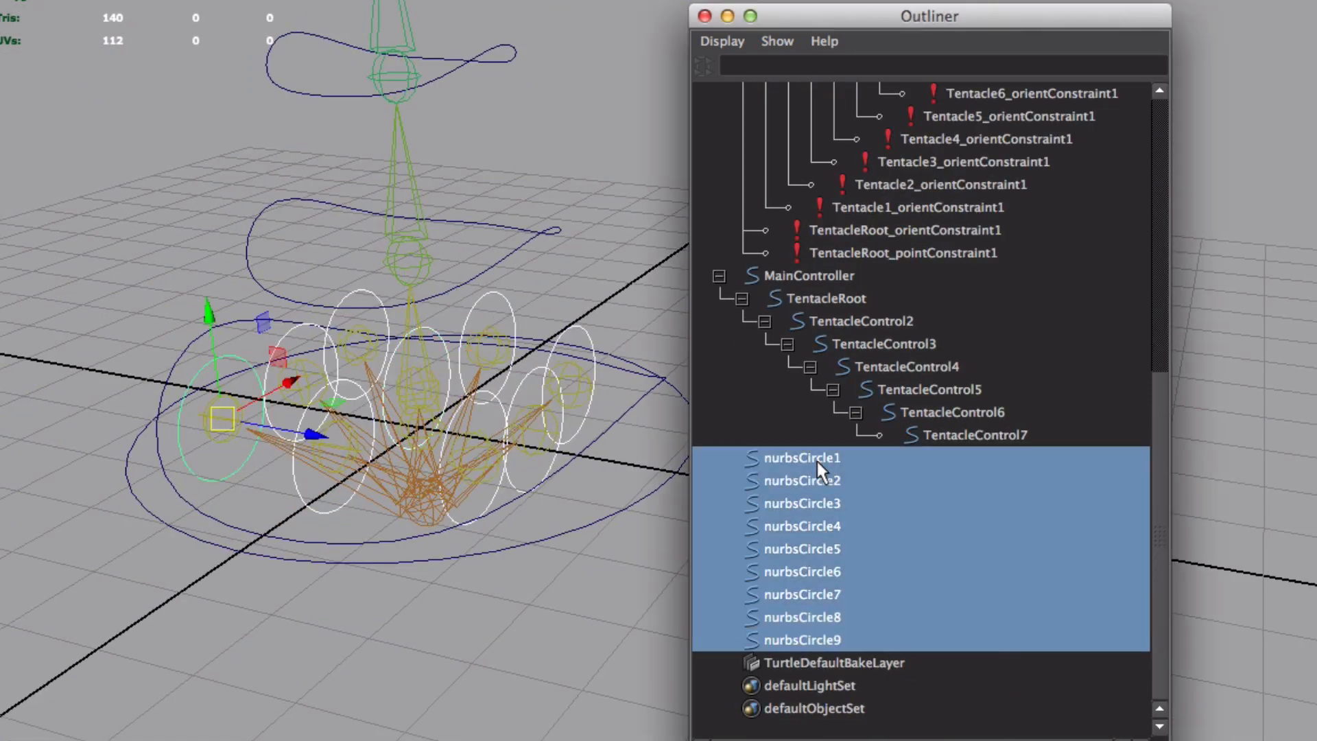
click(828, 633)
click(832, 613)
click(839, 576)
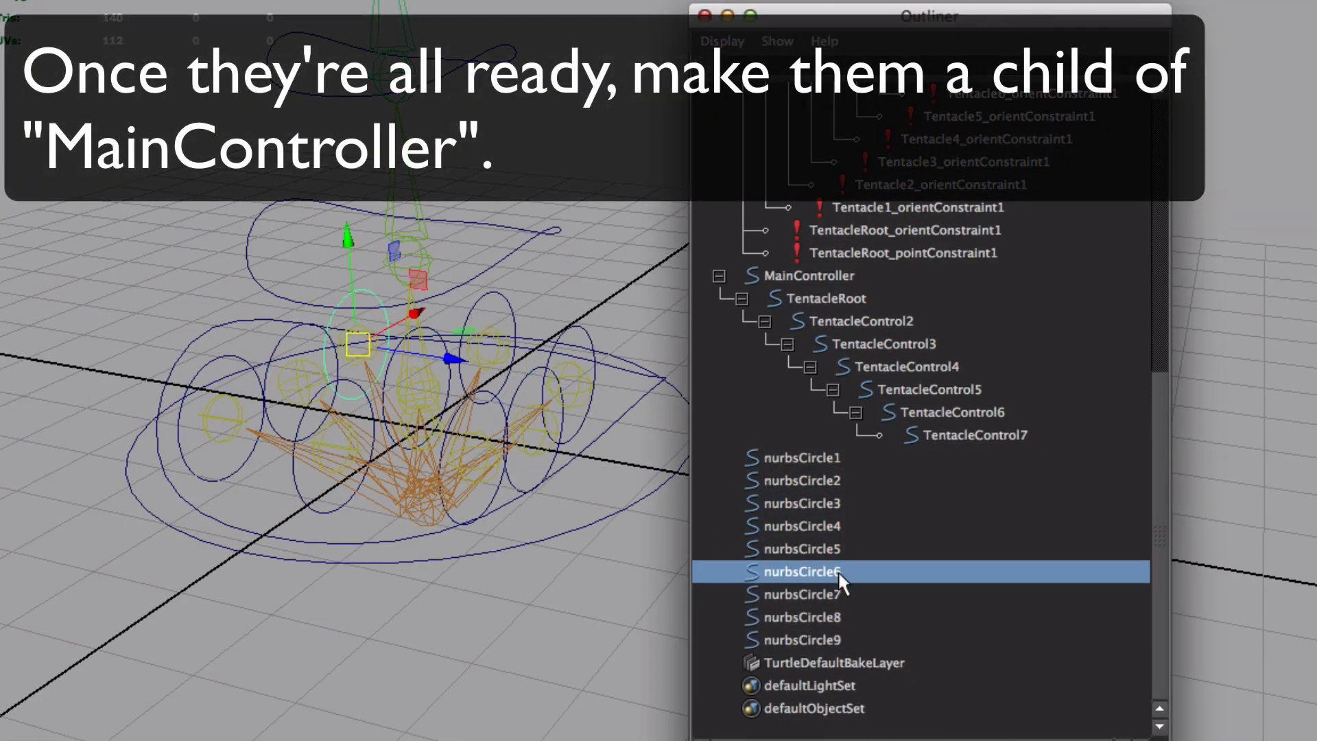
click(839, 530)
click(830, 638)
shift+click(790, 464)
alt+drag(456, 446, 426, 481)
middle_drag(830, 466, 809, 278)
Step: Point-constrain the GroundLeft3 joint to the nurbsCircle1 curve
click(830, 639)
click(838, 461)
alt+right_drag(303, 446, 156, 520)
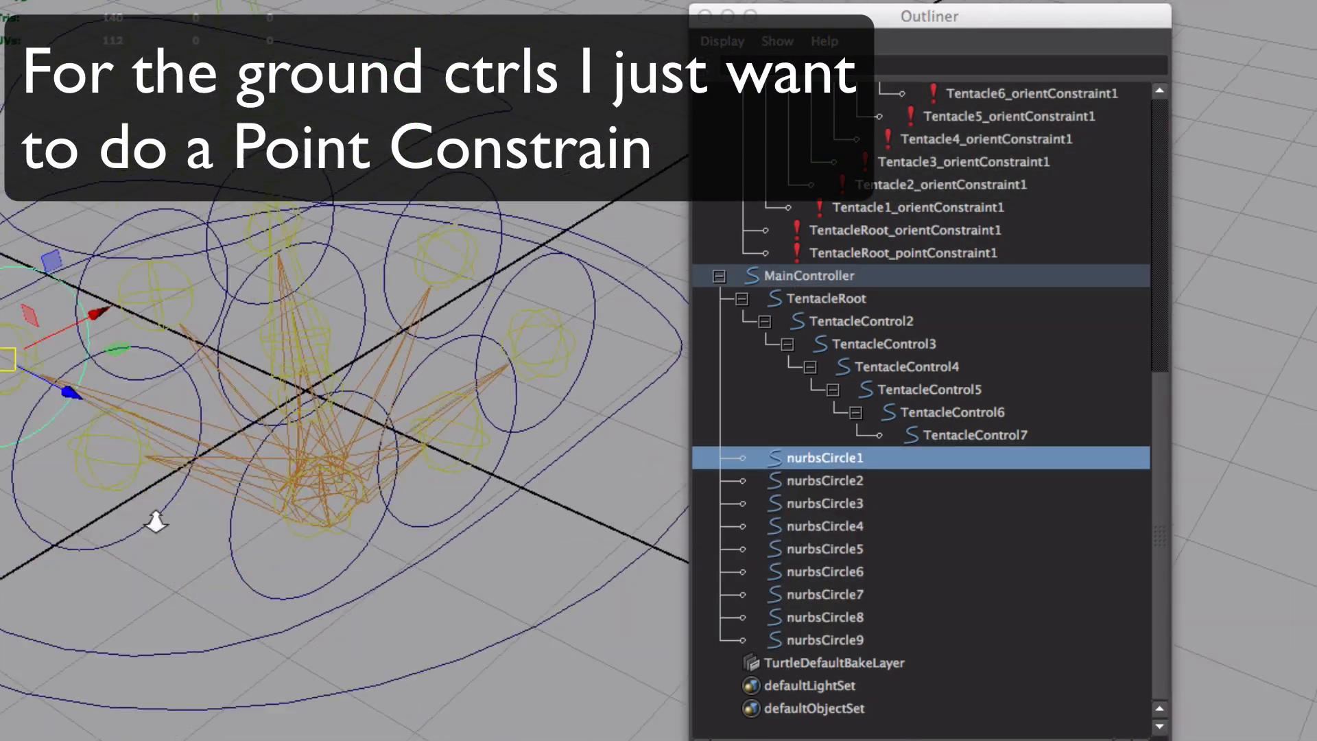
alt+middle_drag(155, 520, 558, 514)
alt+right_drag(559, 514, 1012, 625)
alt+middle_drag(571, 537, 8, 541)
alt+right_drag(206, 537, 549, 529)
alt+right_drag(296, 518, 280, 449)
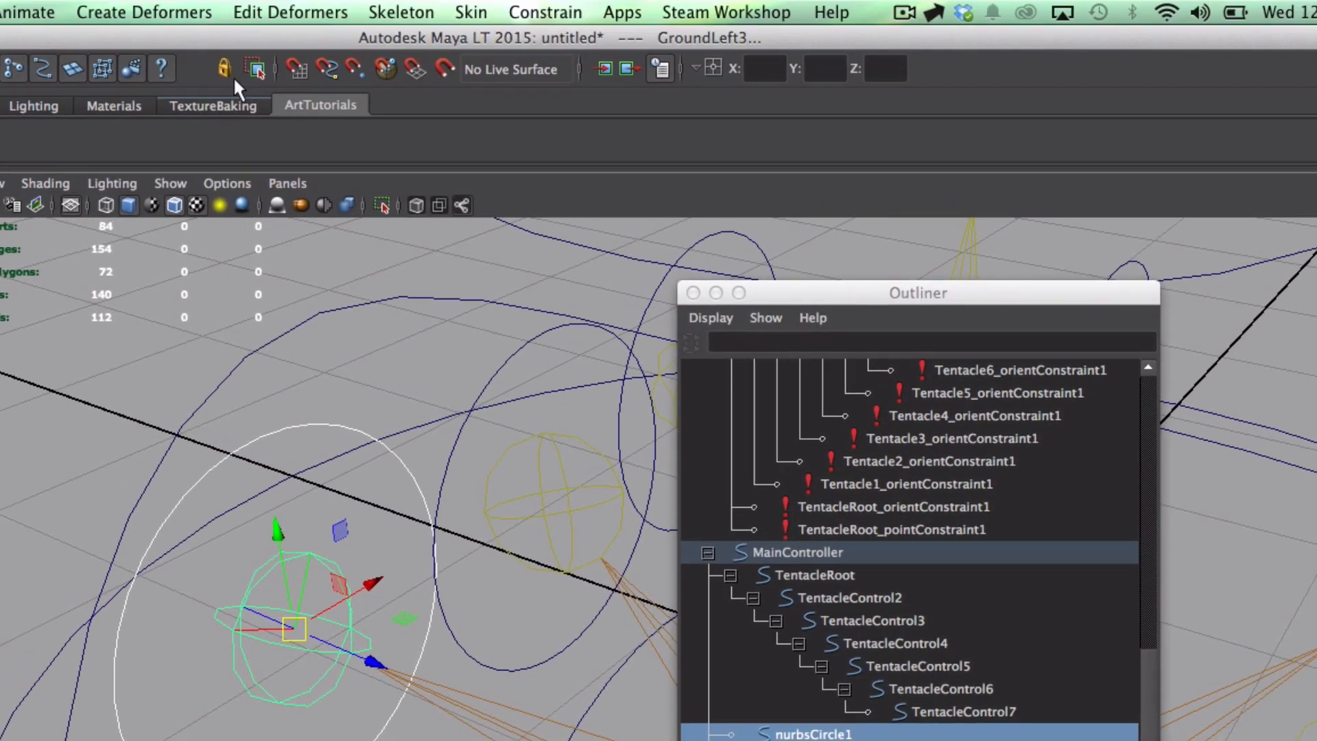
click(402, 12)
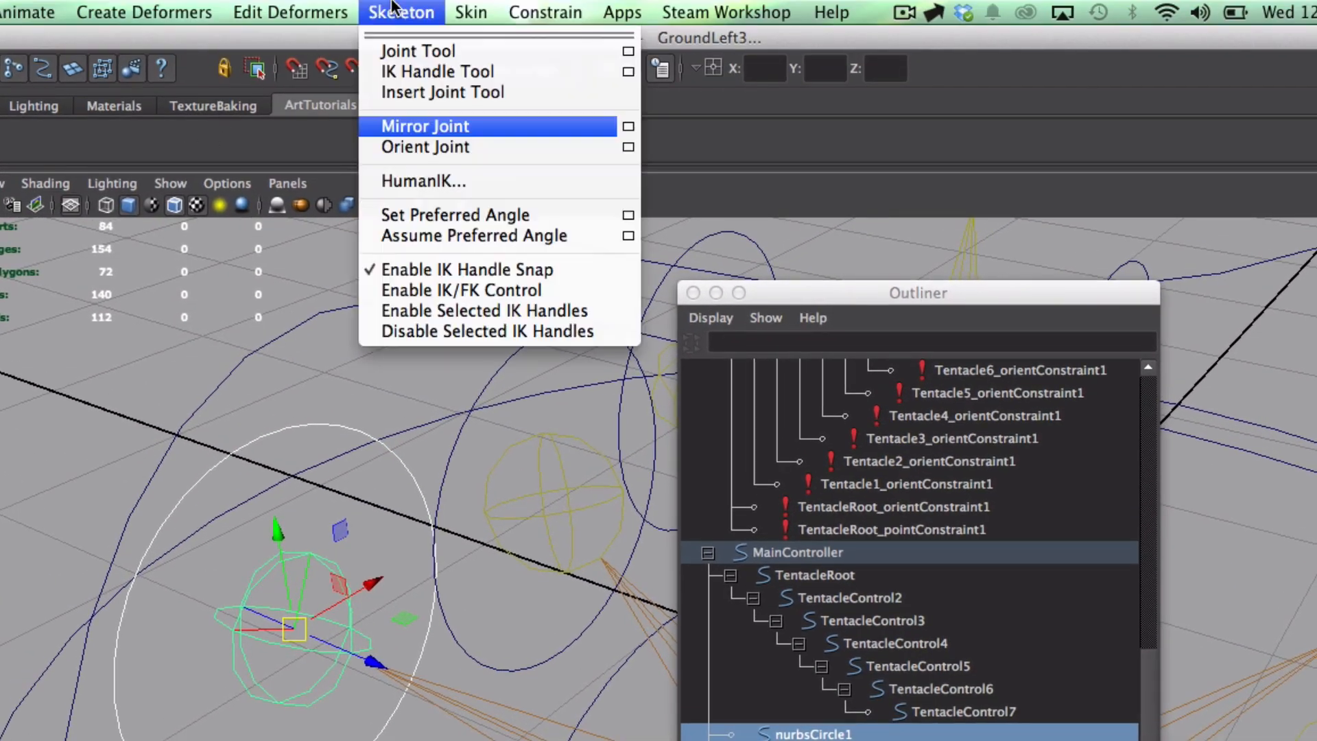
mouse_move(567, 19)
click(562, 52)
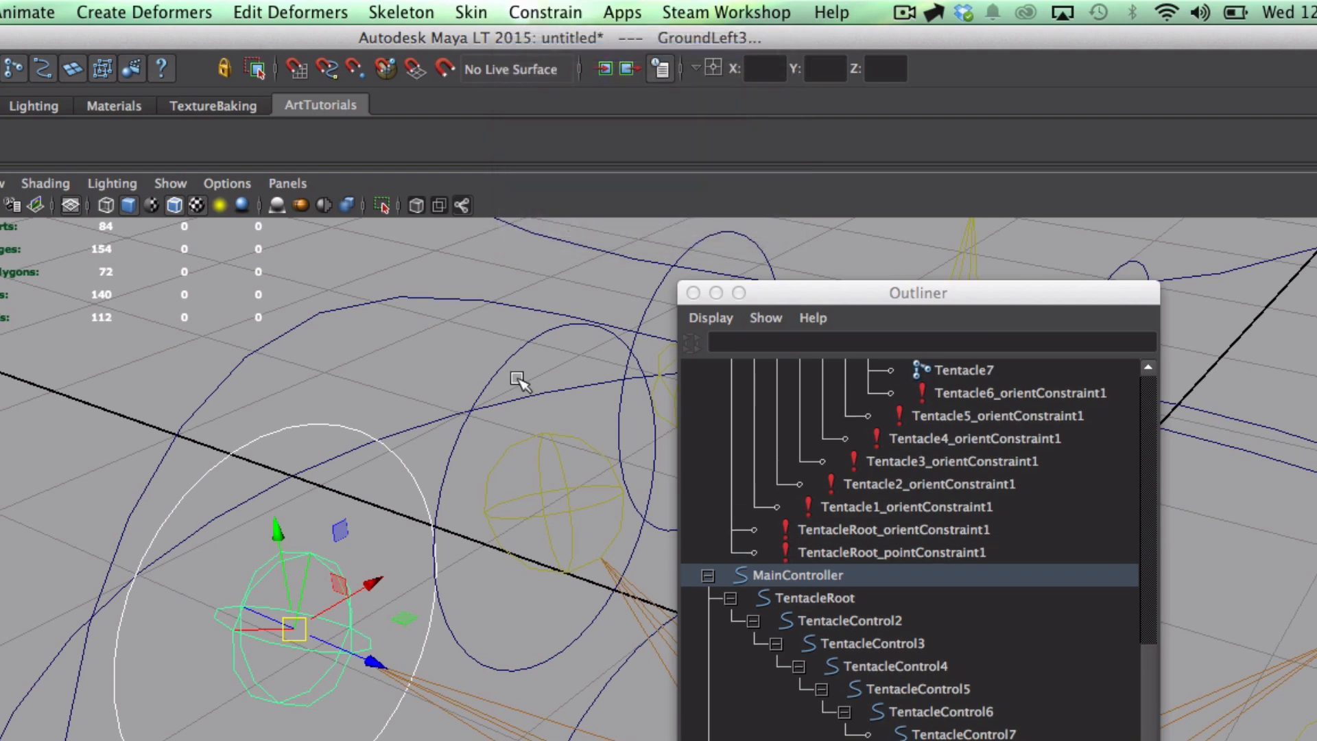
Step: Point-constrain the GroundCenter3 joint to nurbsCircle8 and the adjacent ground joints to the circles around them
click(483, 394)
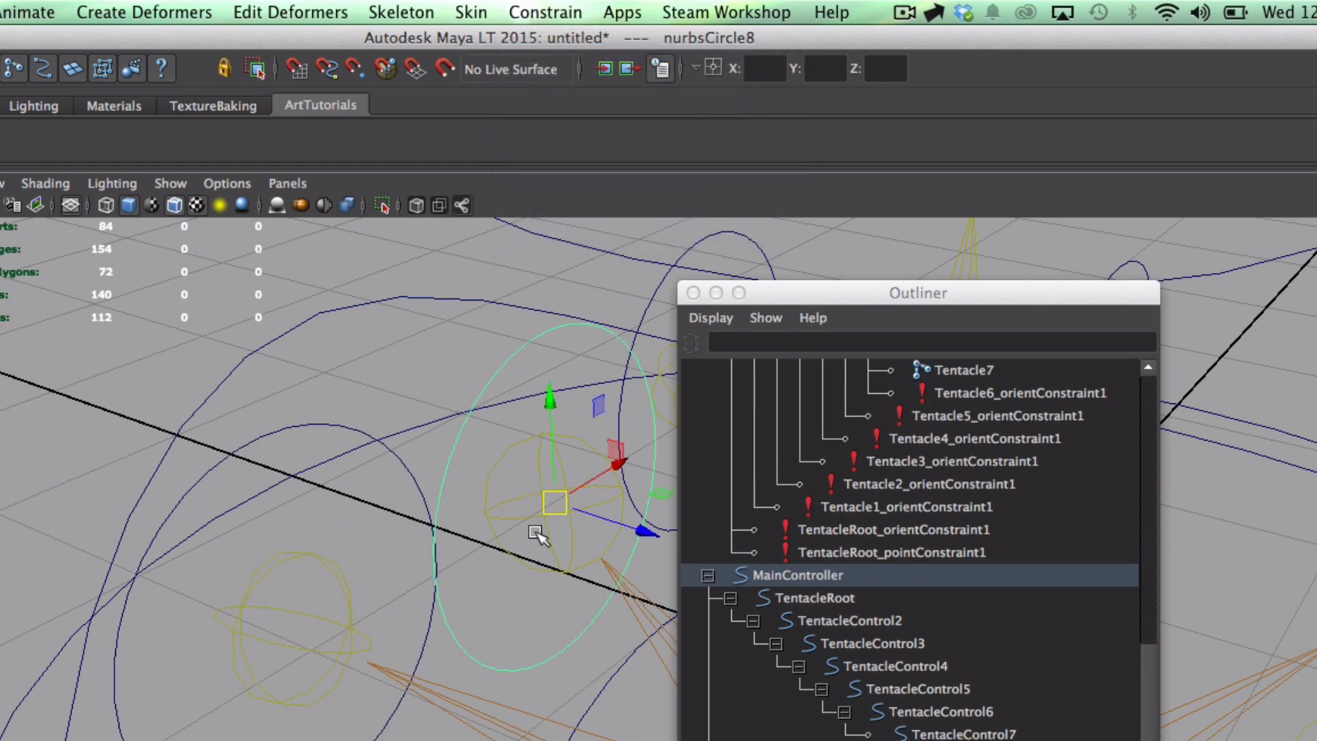
alt+drag(585, 520, 230, 665)
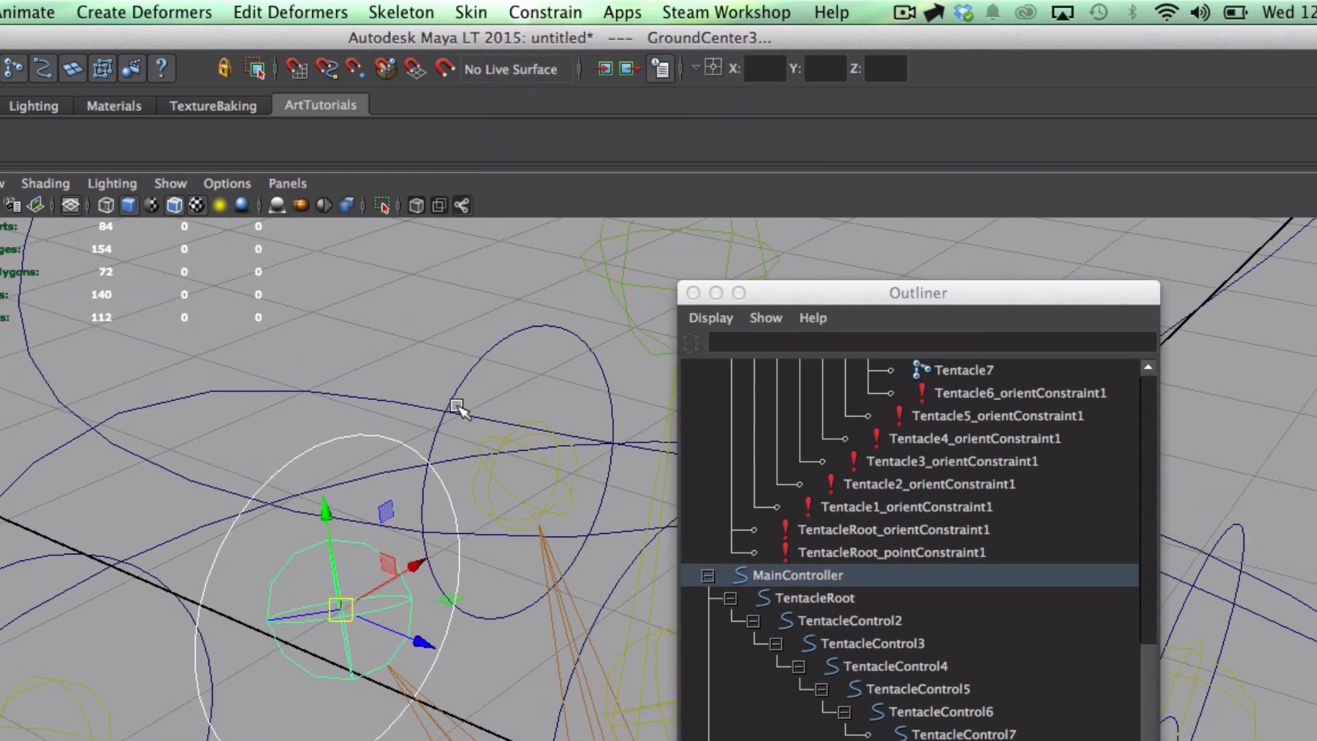
click(485, 362)
shift+click(480, 506)
alt+drag(480, 506, 137, 548)
click(508, 354)
shift+click(481, 496)
Step: Point-constrain the GroundCenter1 joint to its surrounding circle controller
click(239, 580)
shift+click(335, 552)
alt+drag(335, 552, 381, 676)
click(334, 635)
shift+click(381, 688)
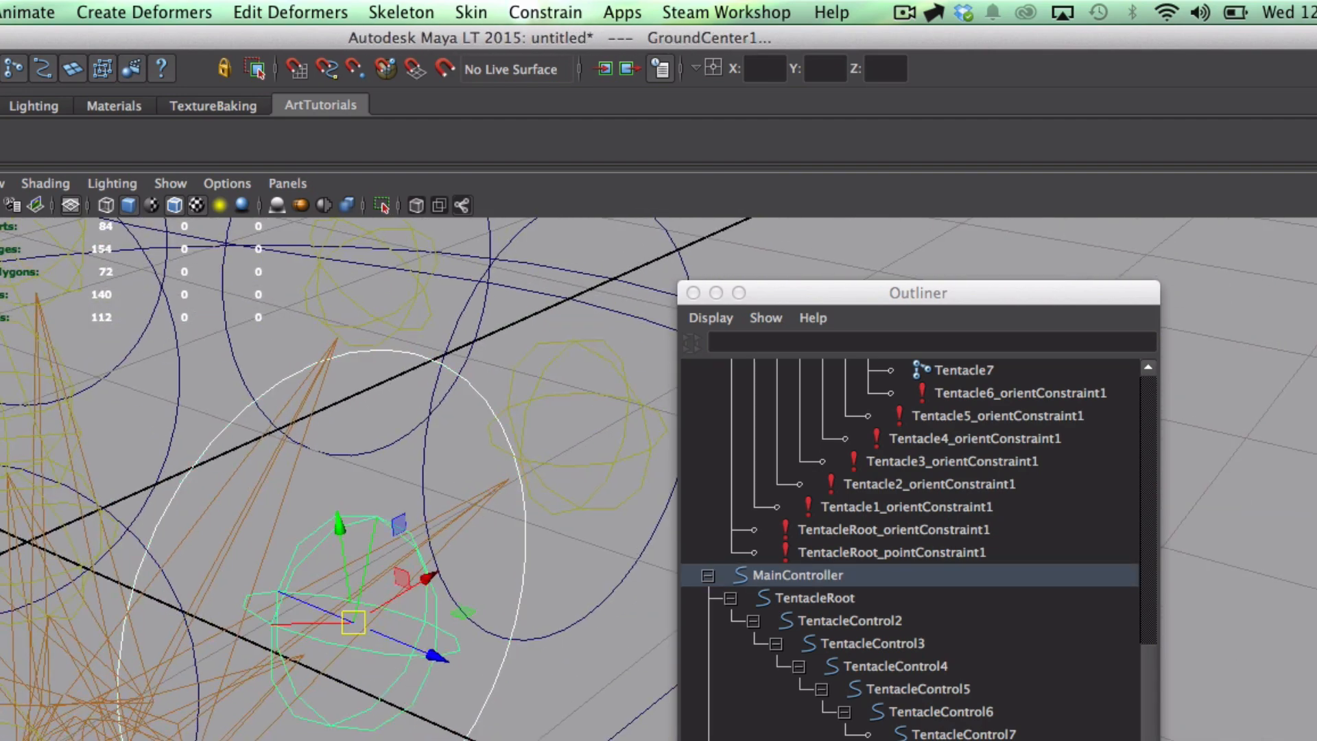
Step: Point-constrain the remaining outer ground joints to their matching circle controllers
alt+drag(411, 734, 329, 734)
click(412, 734)
alt+drag(480, 734, 412, 734)
click(559, 731)
alt+drag(559, 731, 659, 714)
shift+click(456, 691)
key(g)
alt+middle_drag(354, 644, 239, 737)
Step: Point-constrain the GroundCenter2 joint to the nurbsCircle9 curve, picking the joint from the scene hierarchy
click(534, 481)
scroll(853, 592, up, 8)
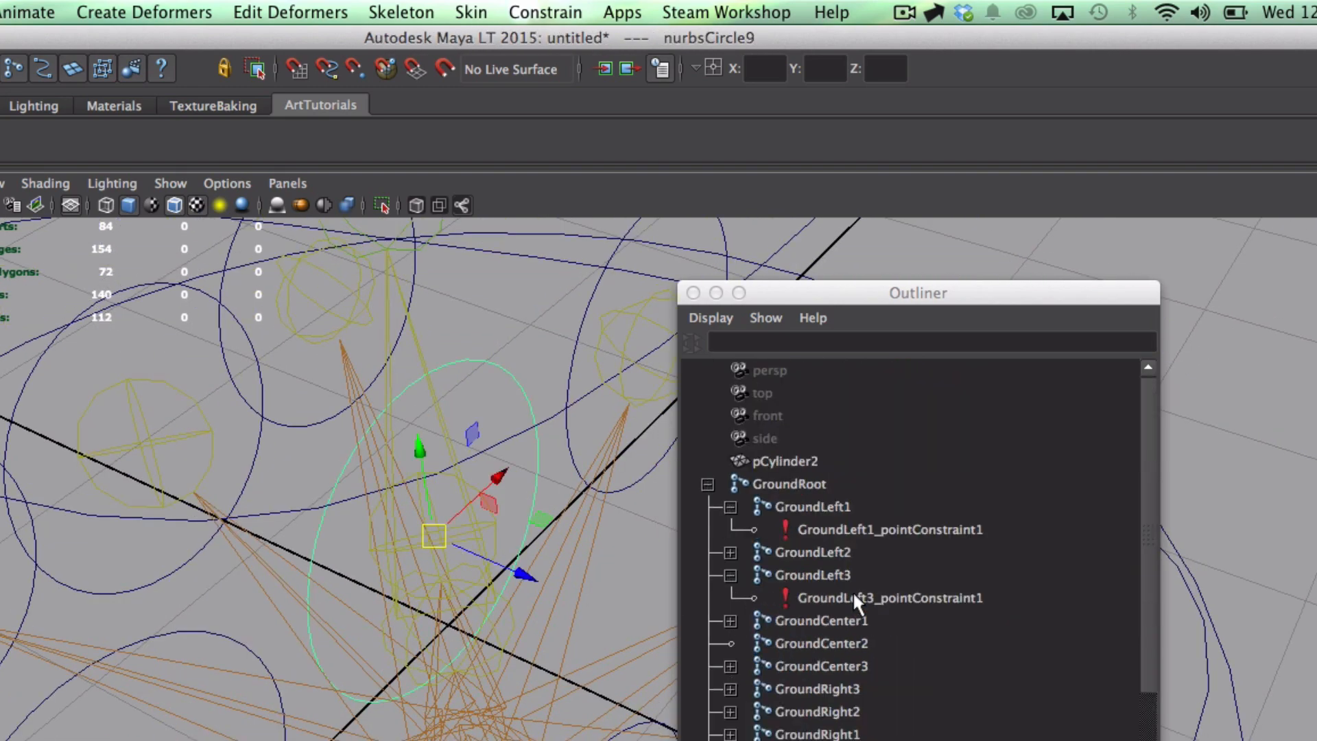
scroll(858, 596, down, 3)
scroll(823, 627, up, 3)
click(821, 638)
click(197, 441)
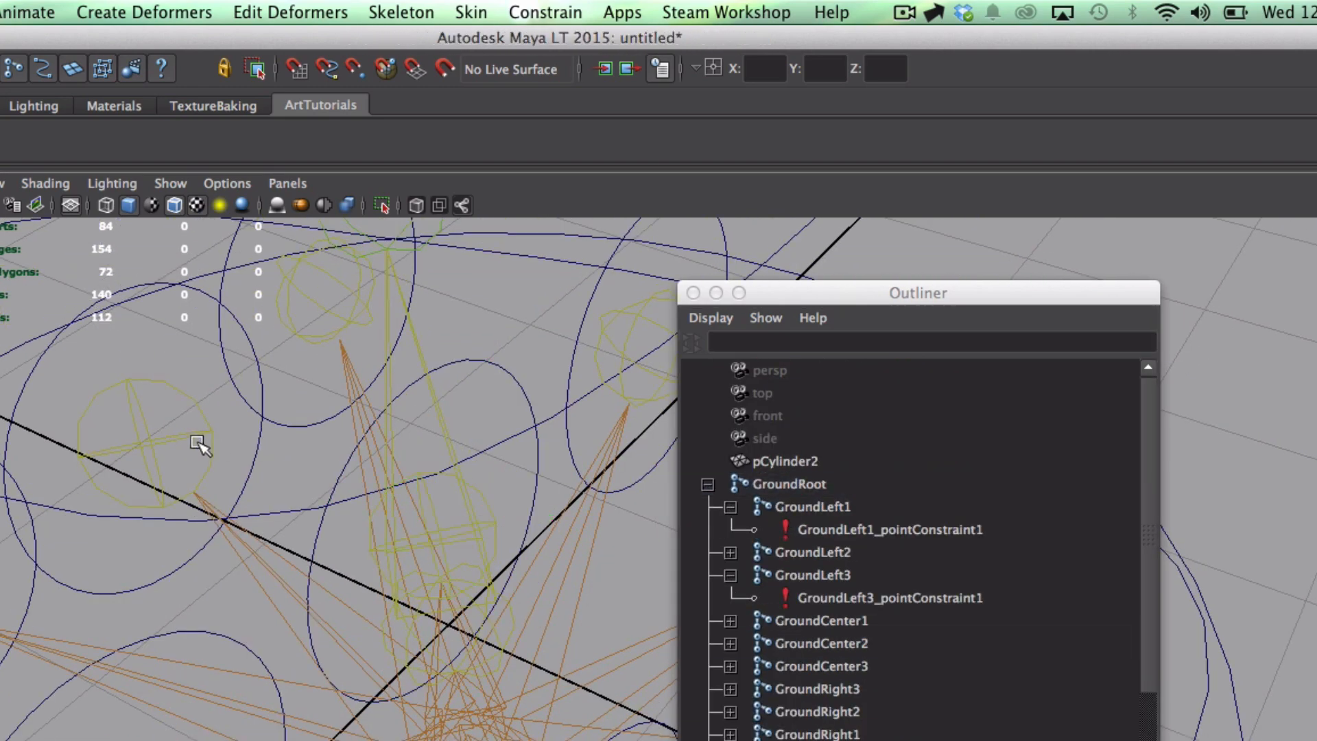
Step: Hide the joints in the perspective viewport so the controller curves are easier to select
click(256, 462)
alt+drag(256, 462, 515, 662)
click(170, 184)
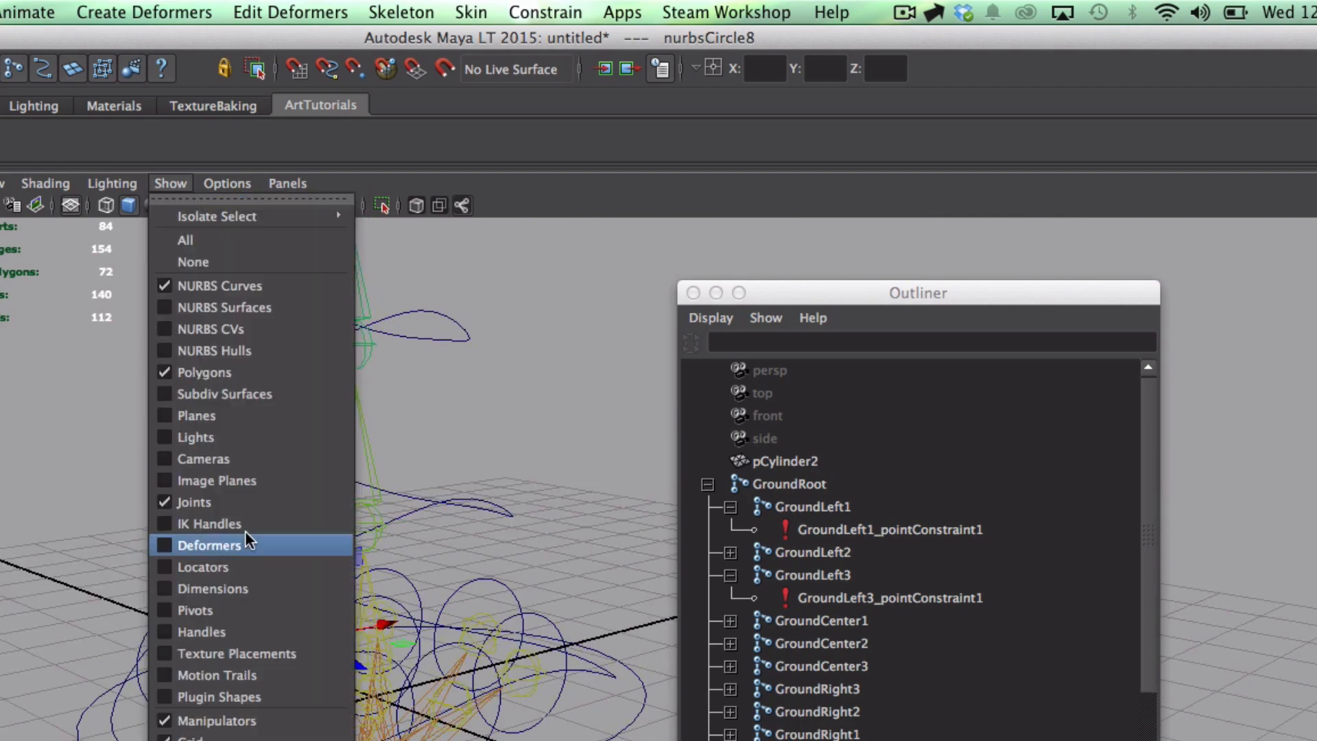
click(233, 502)
Step: Lock and hide the Translate, Scale and Visibility channels of all the ground circle controllers
alt+drag(356, 618, 629, 594)
drag(629, 594, 414, 695)
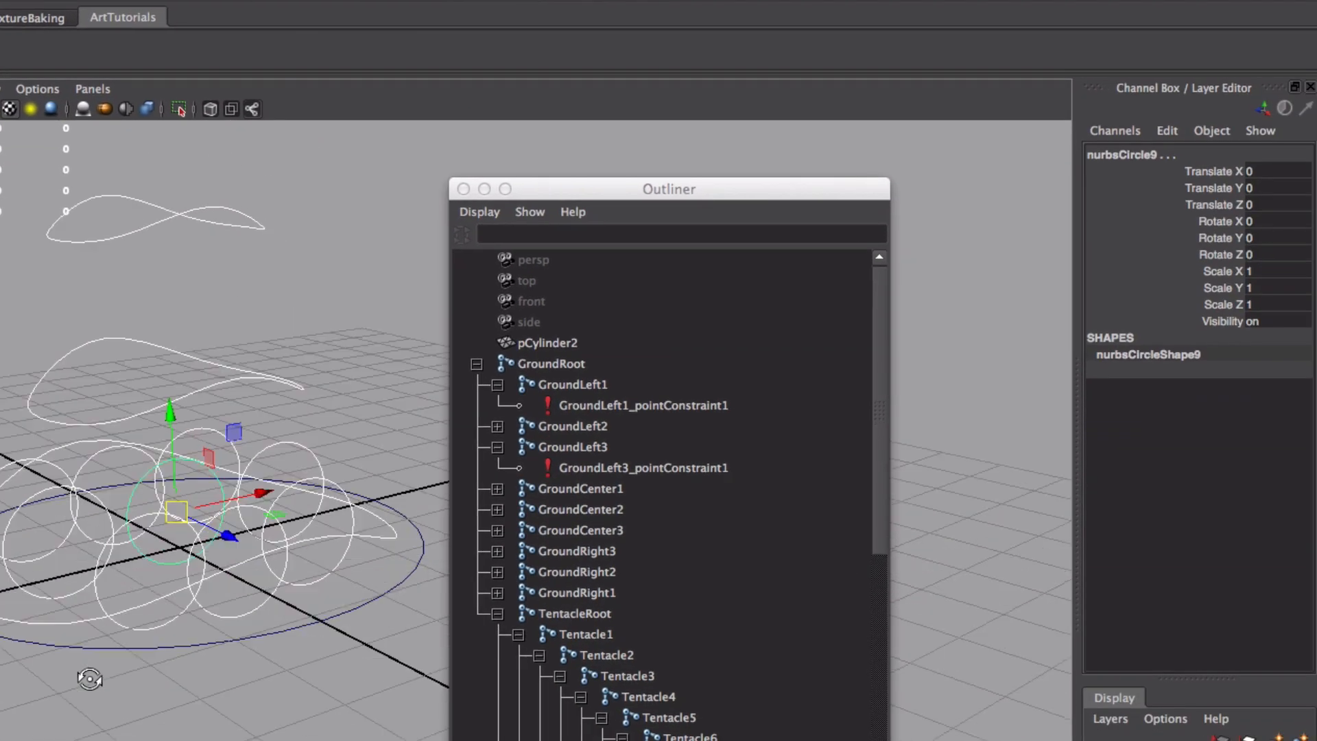
alt+drag(91, 679, 135, 733)
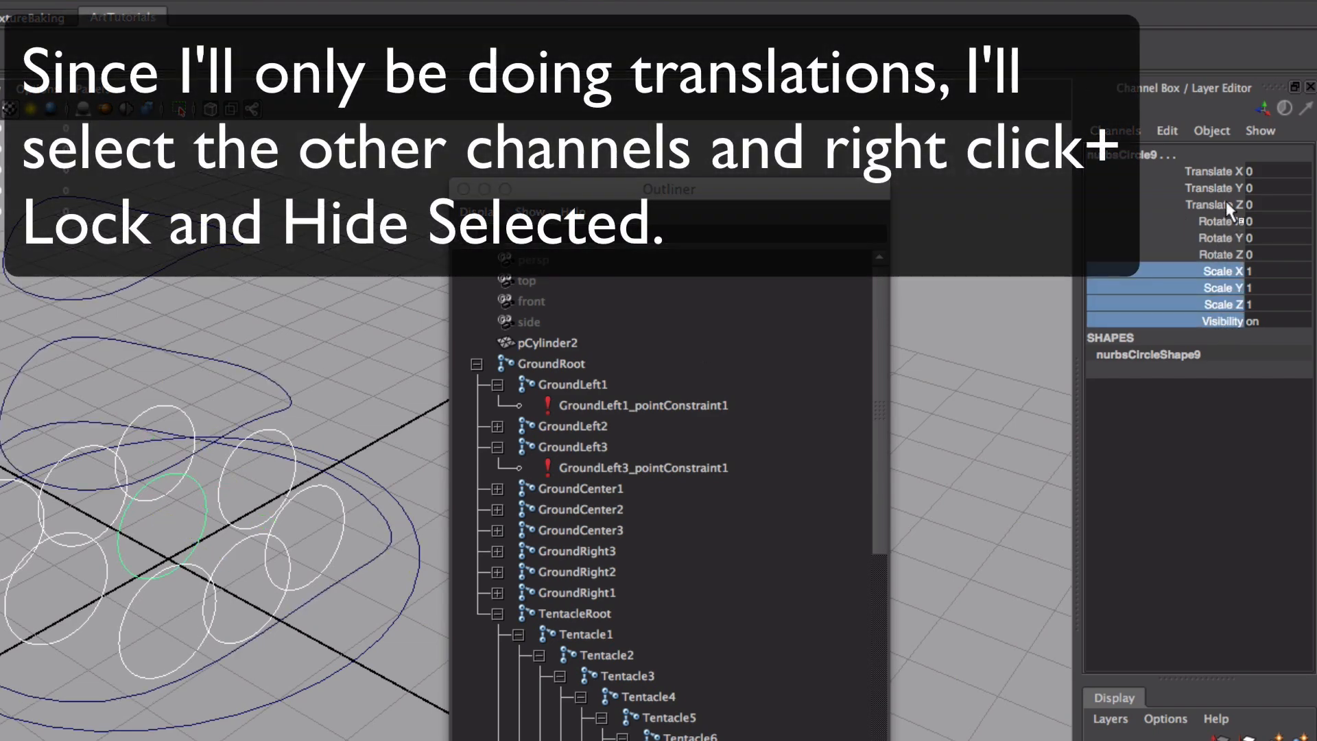
click(1226, 205)
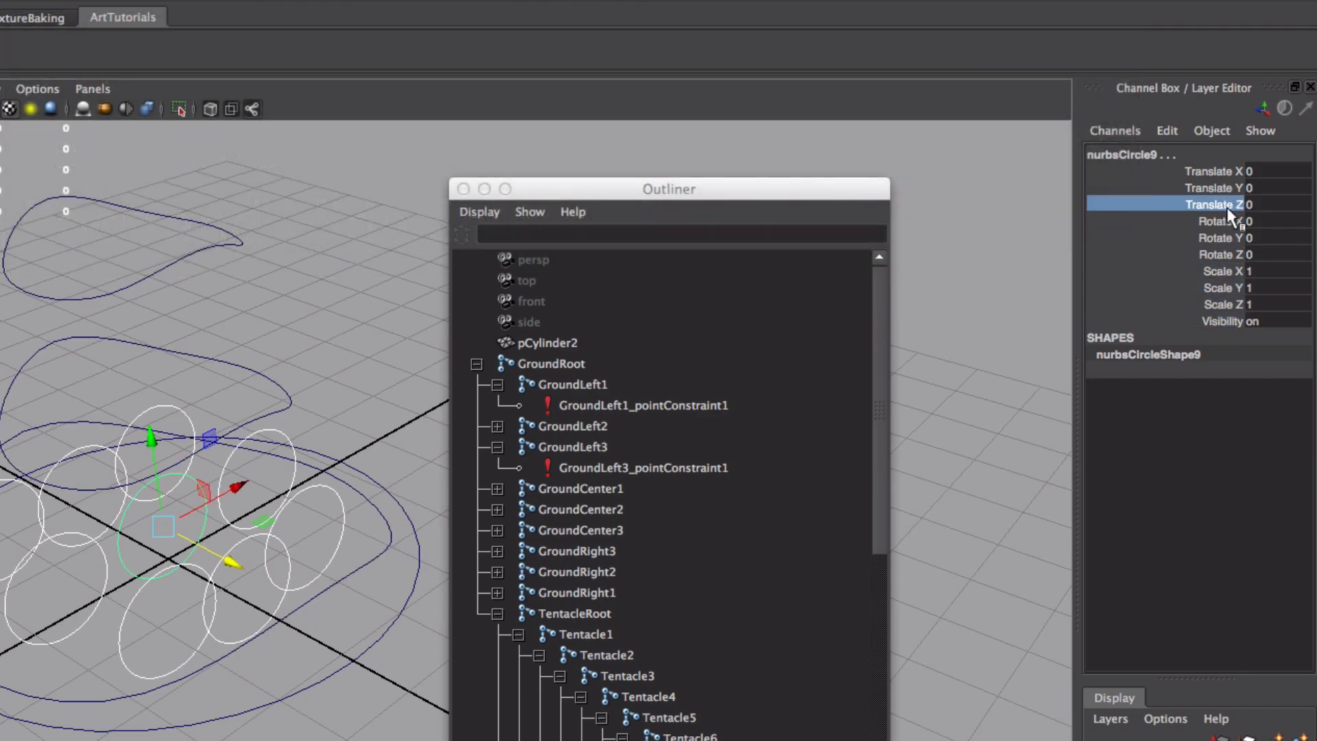
drag(1227, 205, 1228, 174)
right_click(1228, 174)
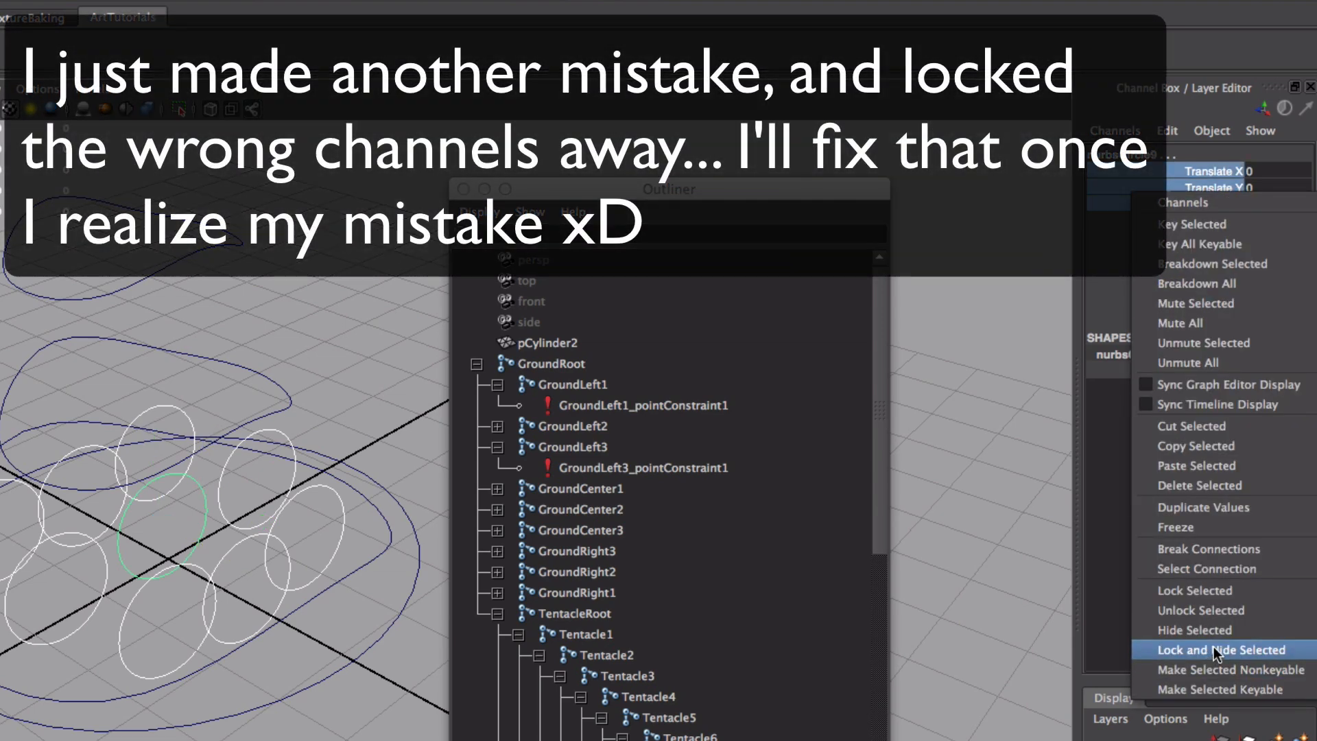
click(1216, 651)
right_click(1228, 273)
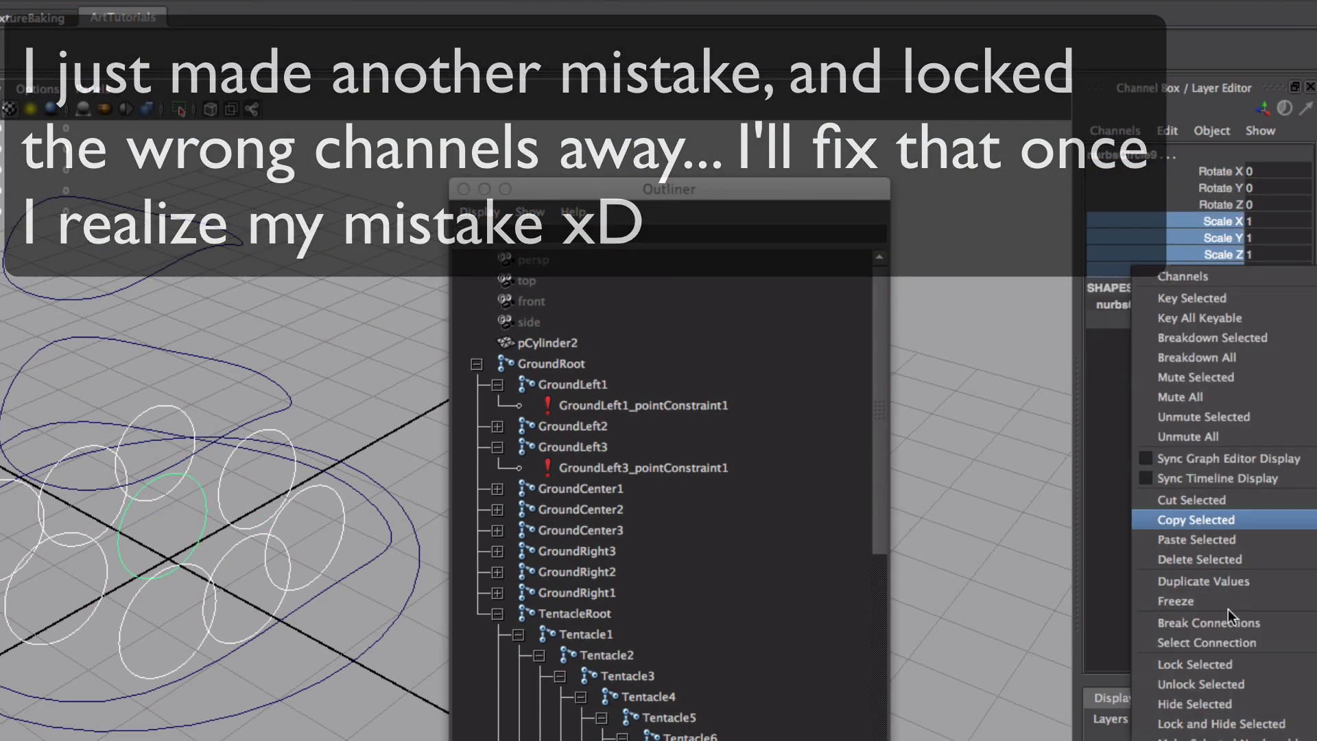
click(1179, 682)
Step: Inspect the transform attributes of nurbsCircle9 in the Attribute Editor
alt+middle_drag(210, 666, 163, 684)
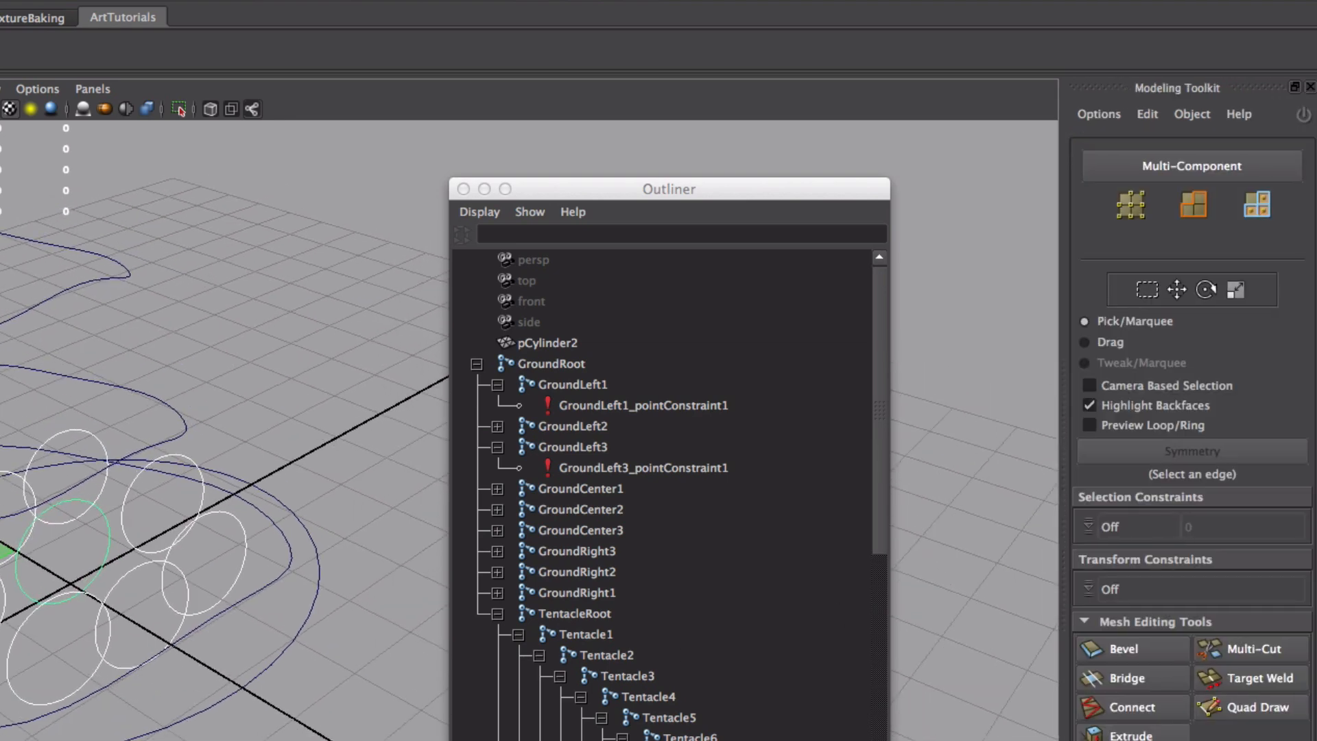
key(ctrl+a)
drag(732, 197, 596, 213)
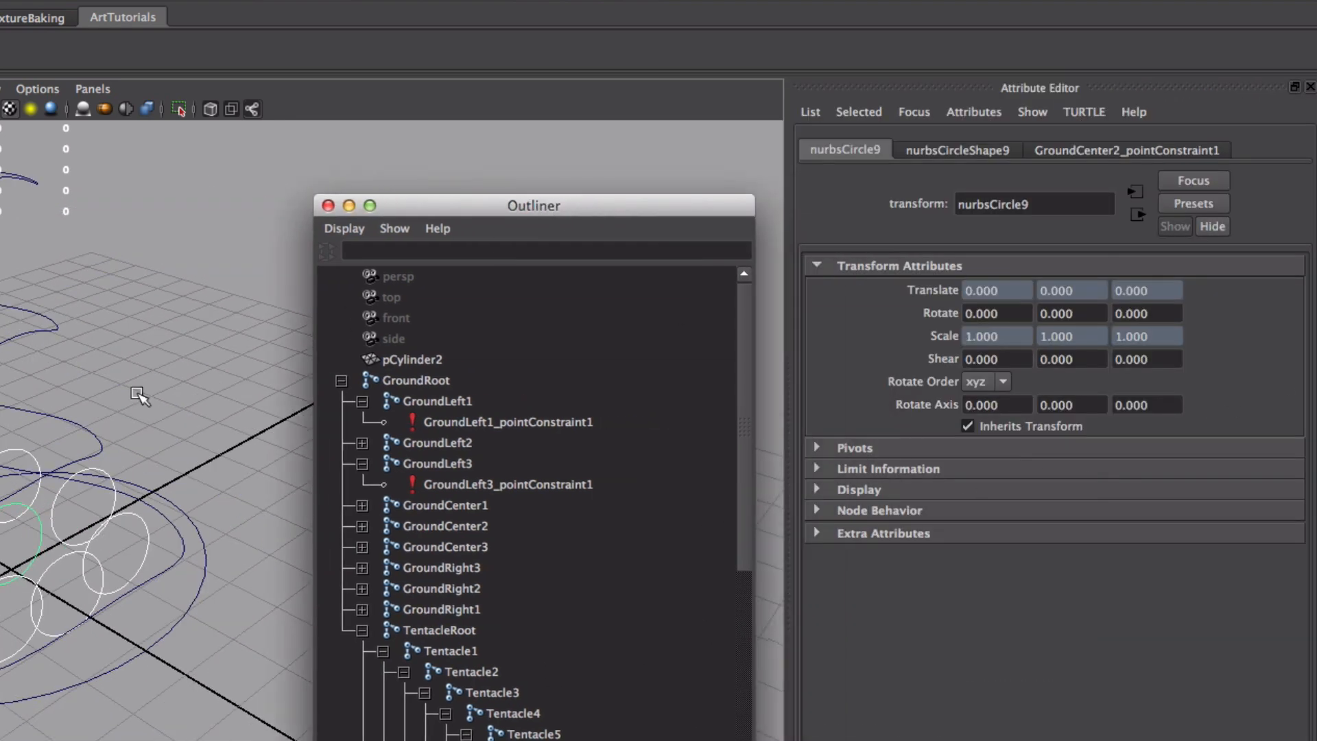
Step: Lock and hide the Translate, Scale and Visibility channels of the stacked tentacle controllers above the root
click(170, 374)
alt+middle_drag(84, 614, 191, 597)
alt+drag(179, 477, 163, 506)
alt+right_drag(163, 505, 34, 411)
alt+middle_drag(35, 412, 103, 439)
drag(43, 501, 41, 542)
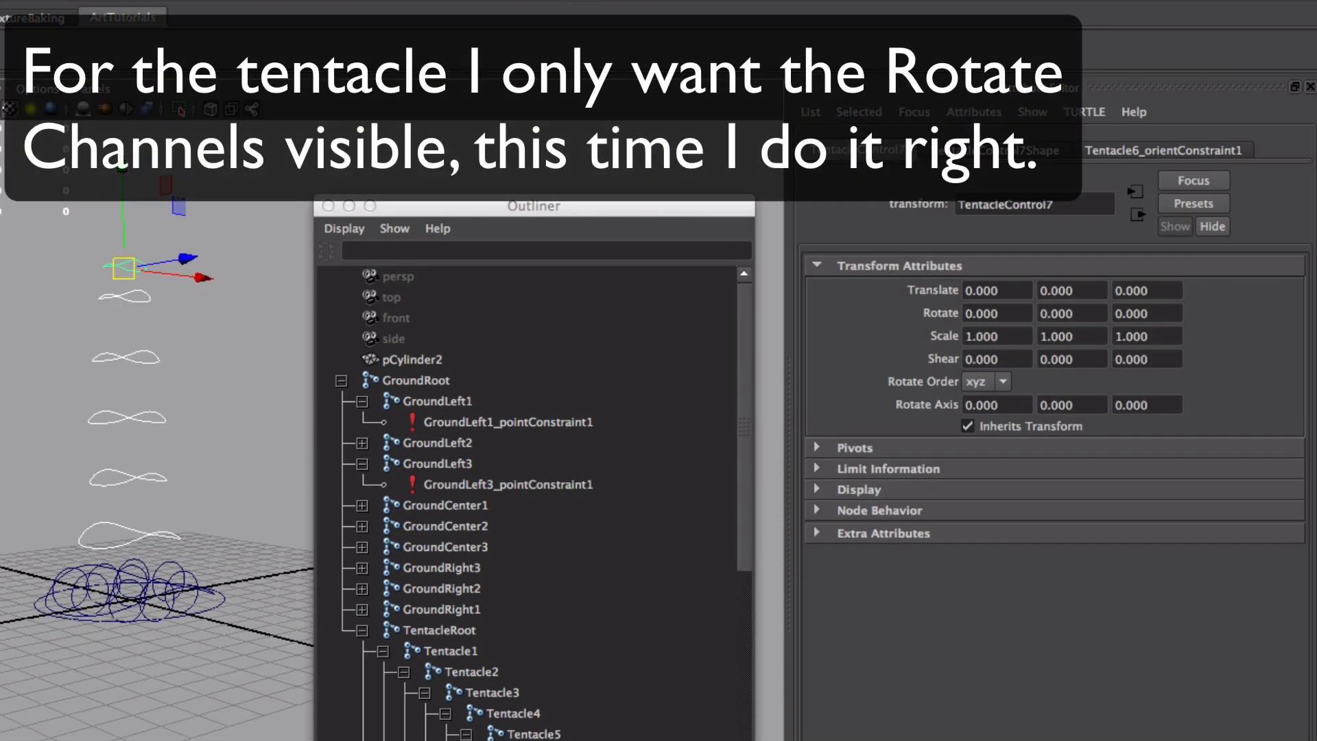
key(ctrl+a)
drag(1218, 172, 1226, 200)
right_click(1225, 198)
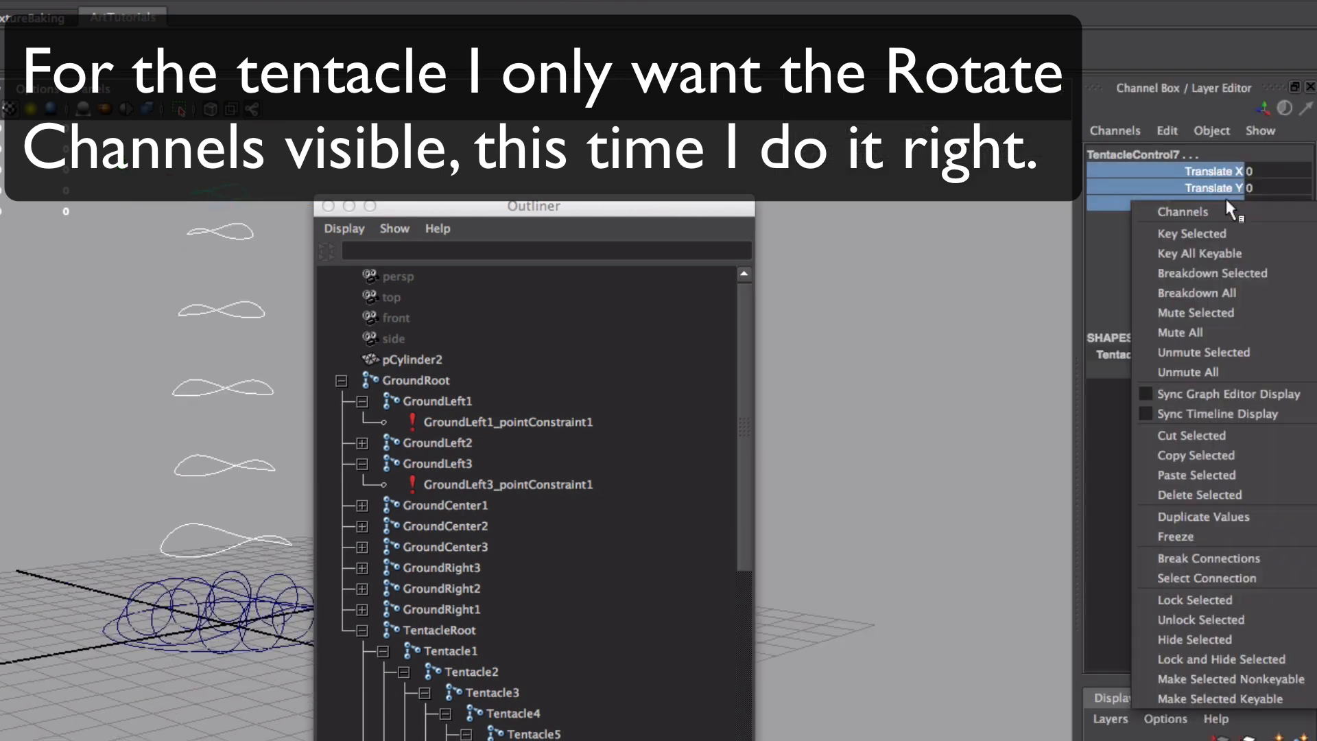
click(1249, 660)
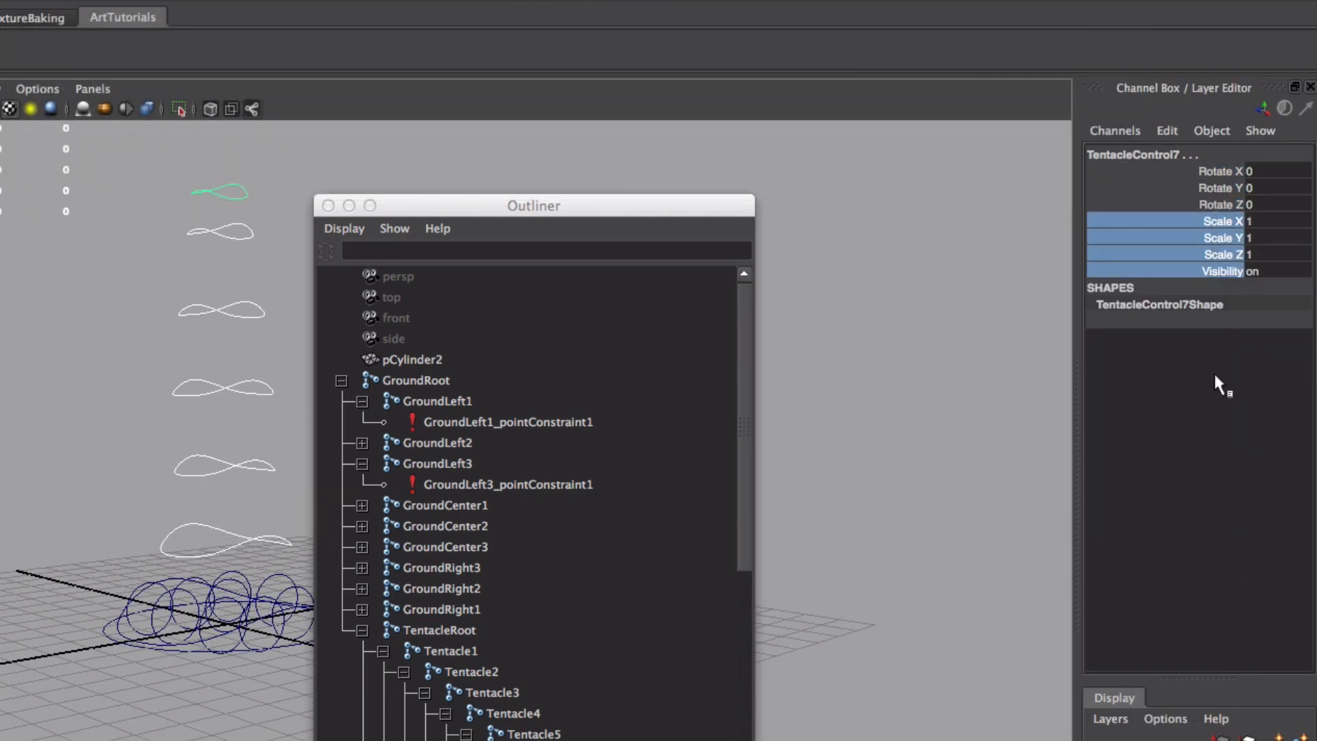
right_click(1215, 375)
click(1239, 703)
Step: Lock and hide the Scale and Visibility channels of MainController
alt+drag(264, 662, 214, 652)
click(203, 639)
drag(1232, 320, 1233, 271)
right_click(1233, 272)
click(1239, 703)
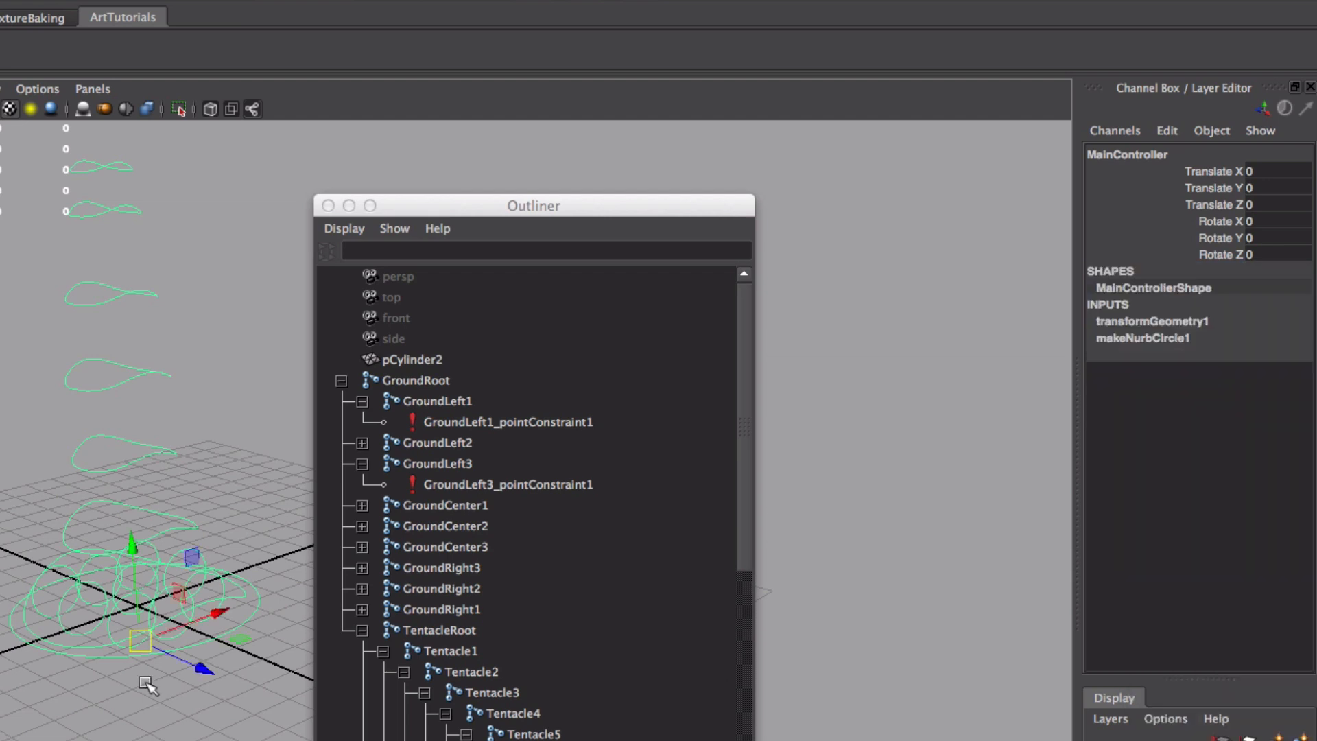
Step: Lock and hide the Scale and Visibility channels of the TentacleRoot controller
click(147, 683)
click(232, 598)
drag(1228, 321, 1232, 271)
right_click(1233, 273)
click(1238, 727)
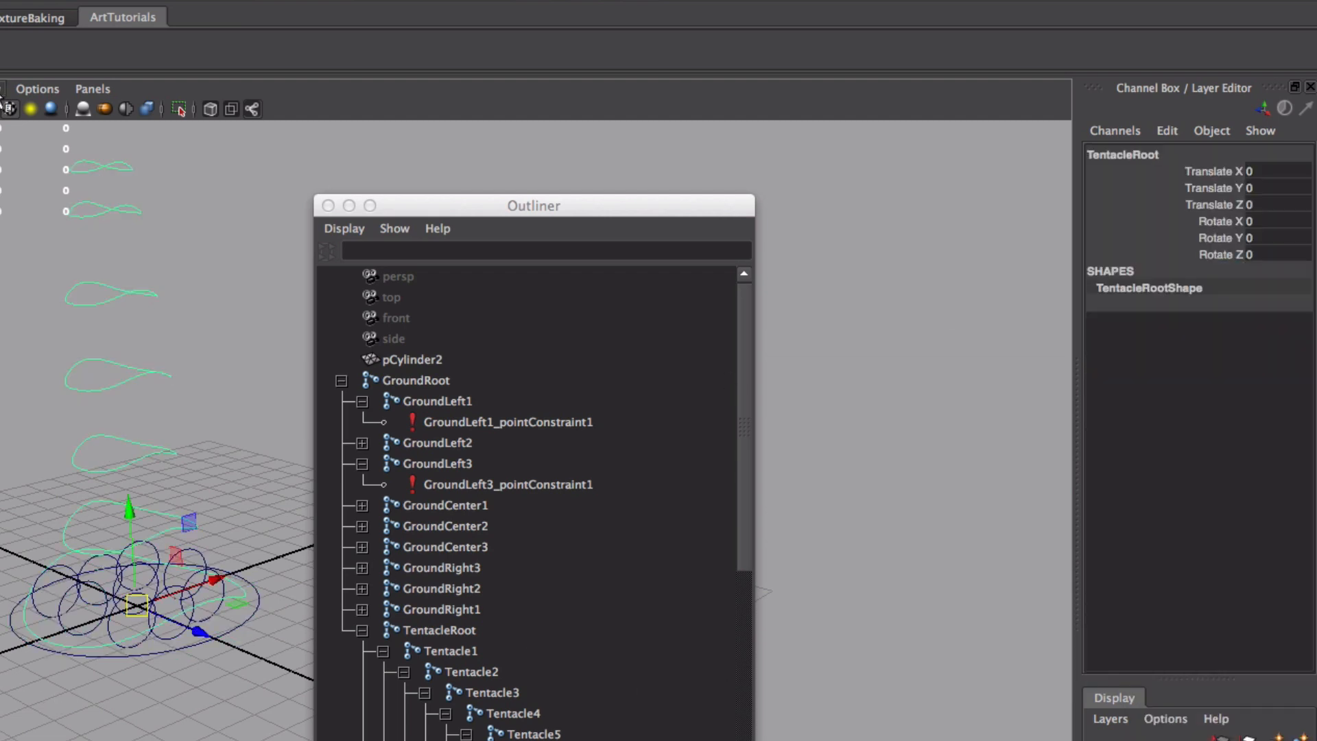
Step: Display the textured tentacle mesh in the viewport together with its controller curves
click(2, 89)
click(41, 261)
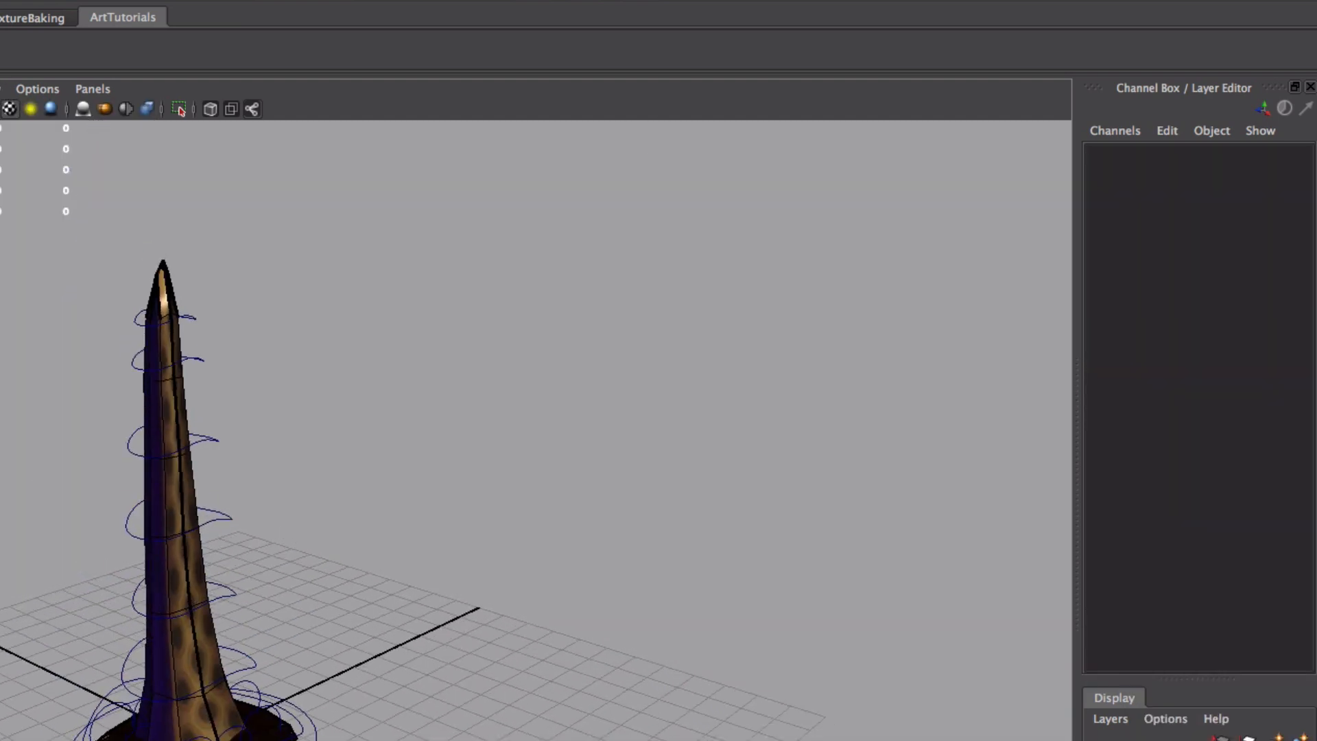
alt+right_drag(426, 494, 462, 515)
alt+drag(462, 514, 421, 540)
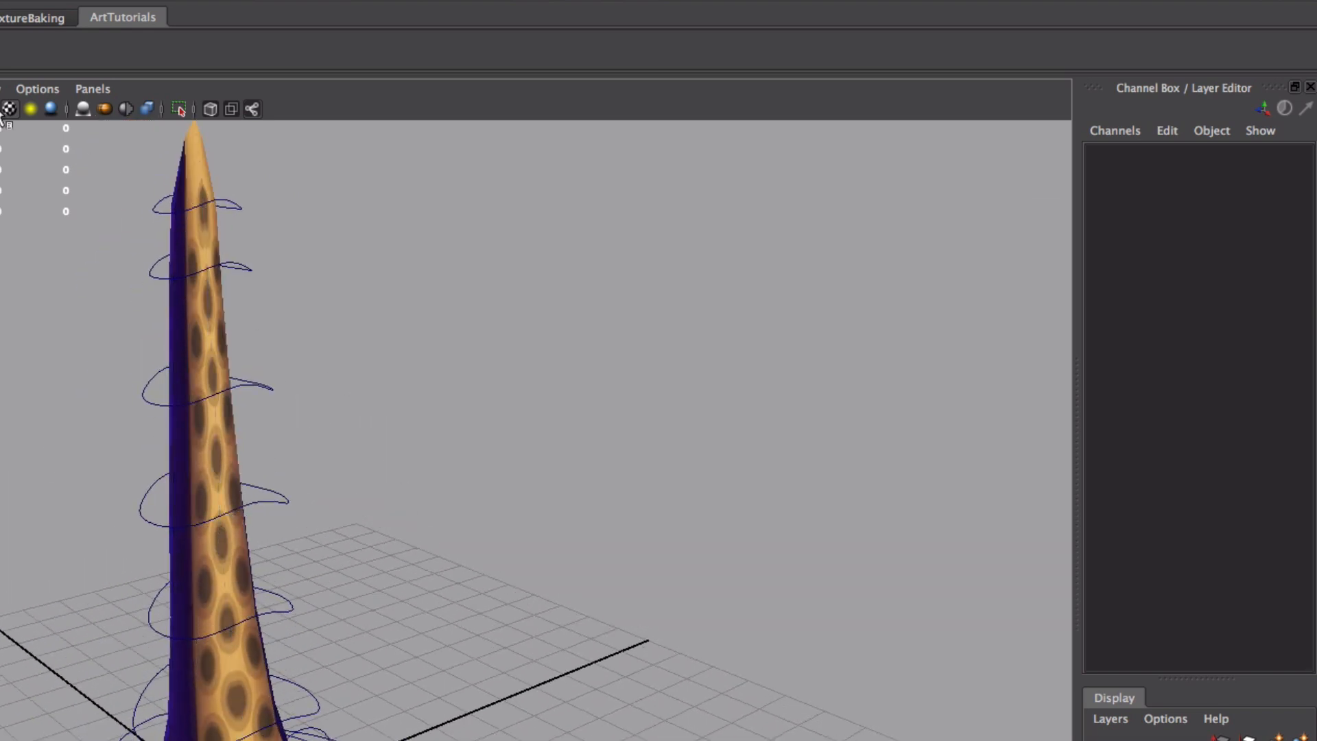
Step: Try rotating a lower tentacle controller and undo the change
alt+drag(268, 590, 323, 548)
click(325, 674)
drag(312, 635, 324, 652)
key(super+z)
Step: Select the tentacle controllers together and rotate them to bend the tentacle sideways
alt+drag(291, 168, 370, 199)
drag(392, 216, 301, 702)
mouse_move(326, 266)
mouse_down()
mouse_move(340, 298)
mouse_move(329, 262)
mouse_move(332, 274)
mouse_up()
alt+drag(412, 569, 415, 528)
alt+middle_drag(446, 714, 450, 641)
alt+right_drag(425, 617, 473, 607)
Step: Select all ground circle controllers and make their Rotate X, Y and Z channels nonkeyable and hidden in Channel Control
click(465, 598)
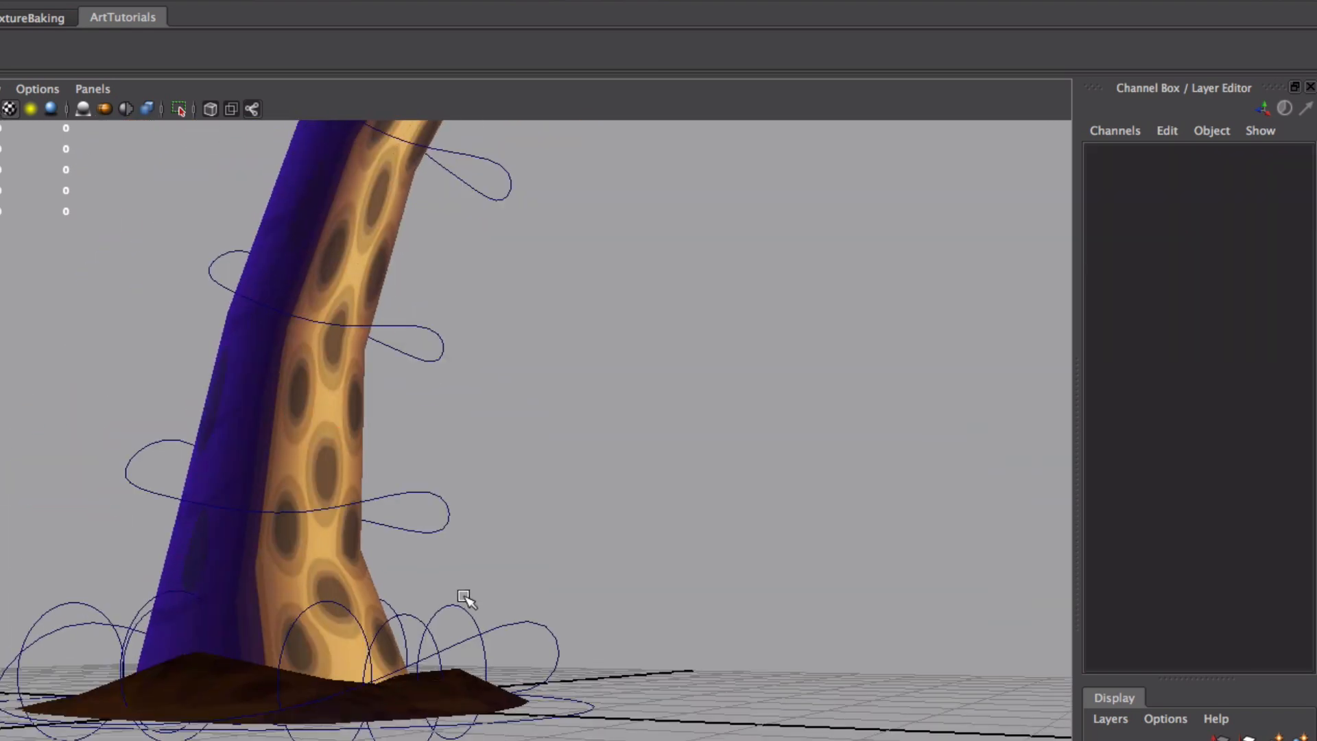
click(462, 595)
alt+drag(956, 321, 913, 357)
click(396, 667)
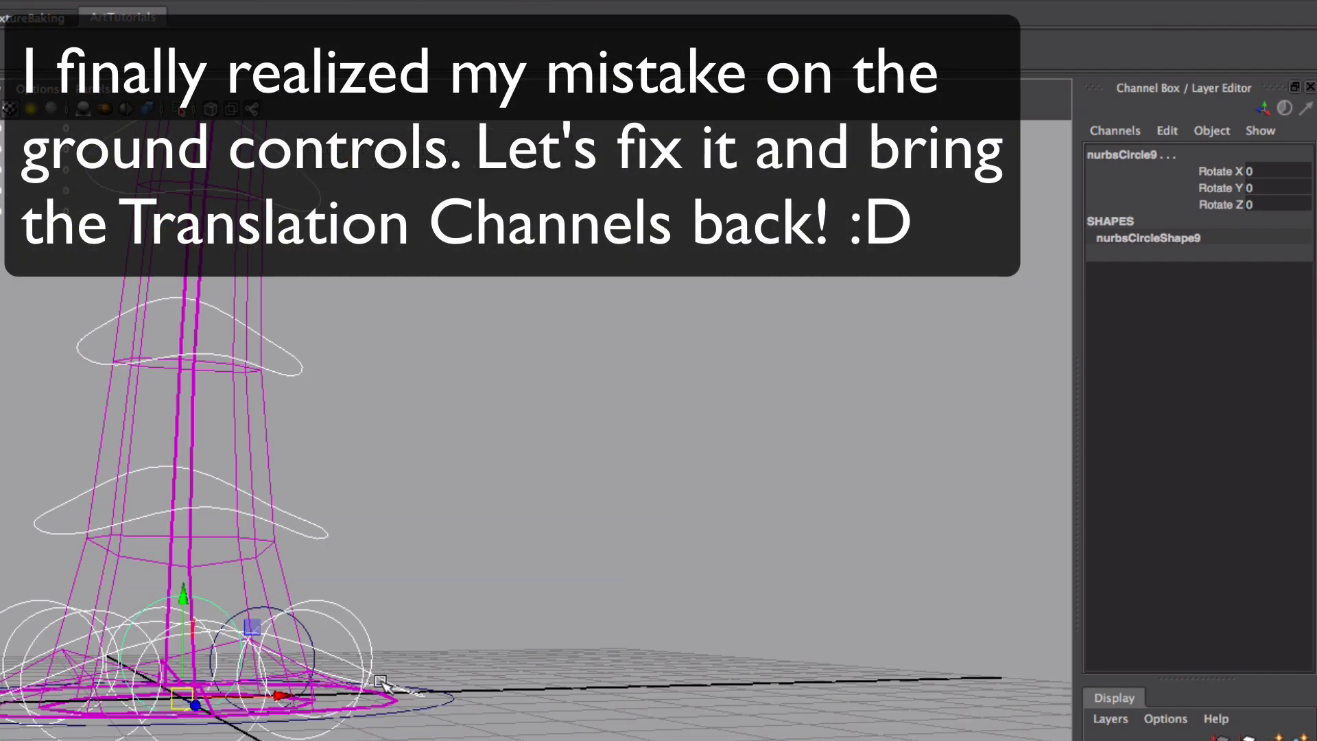
click(385, 680)
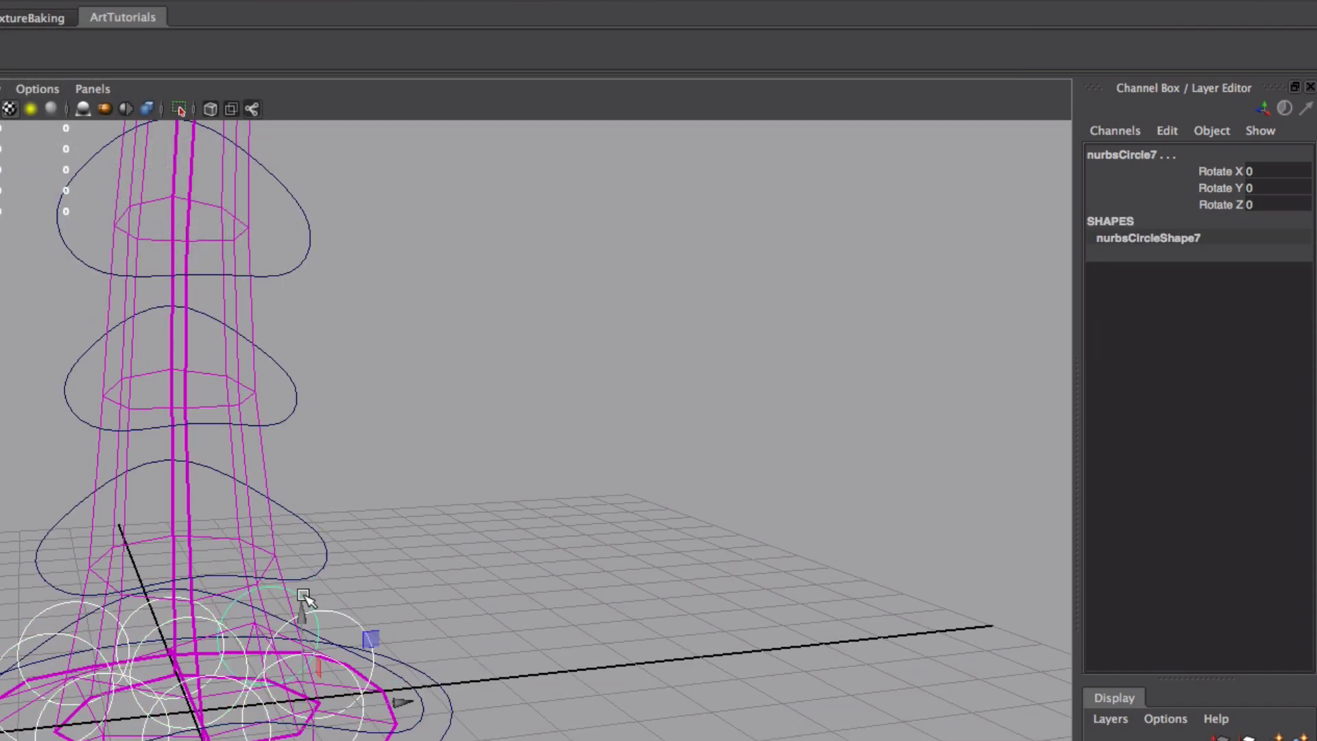
click(1168, 130)
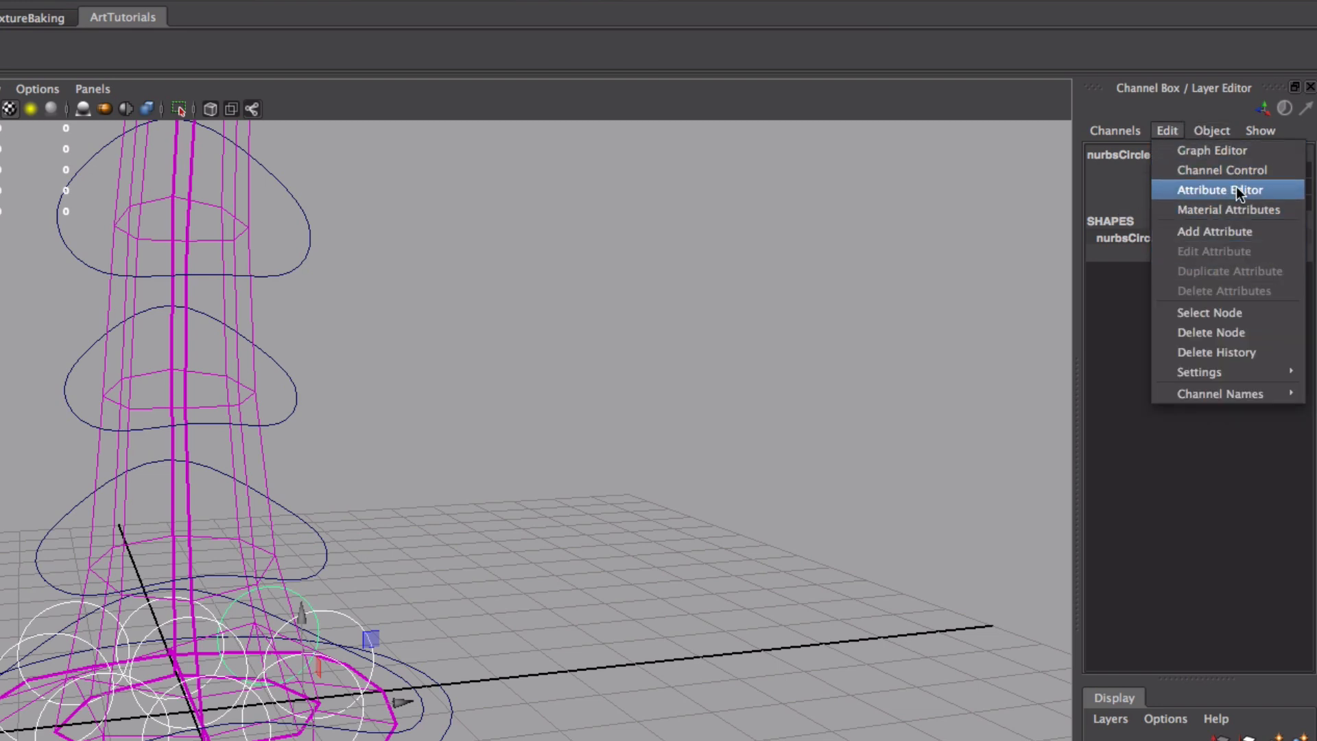
click(1222, 171)
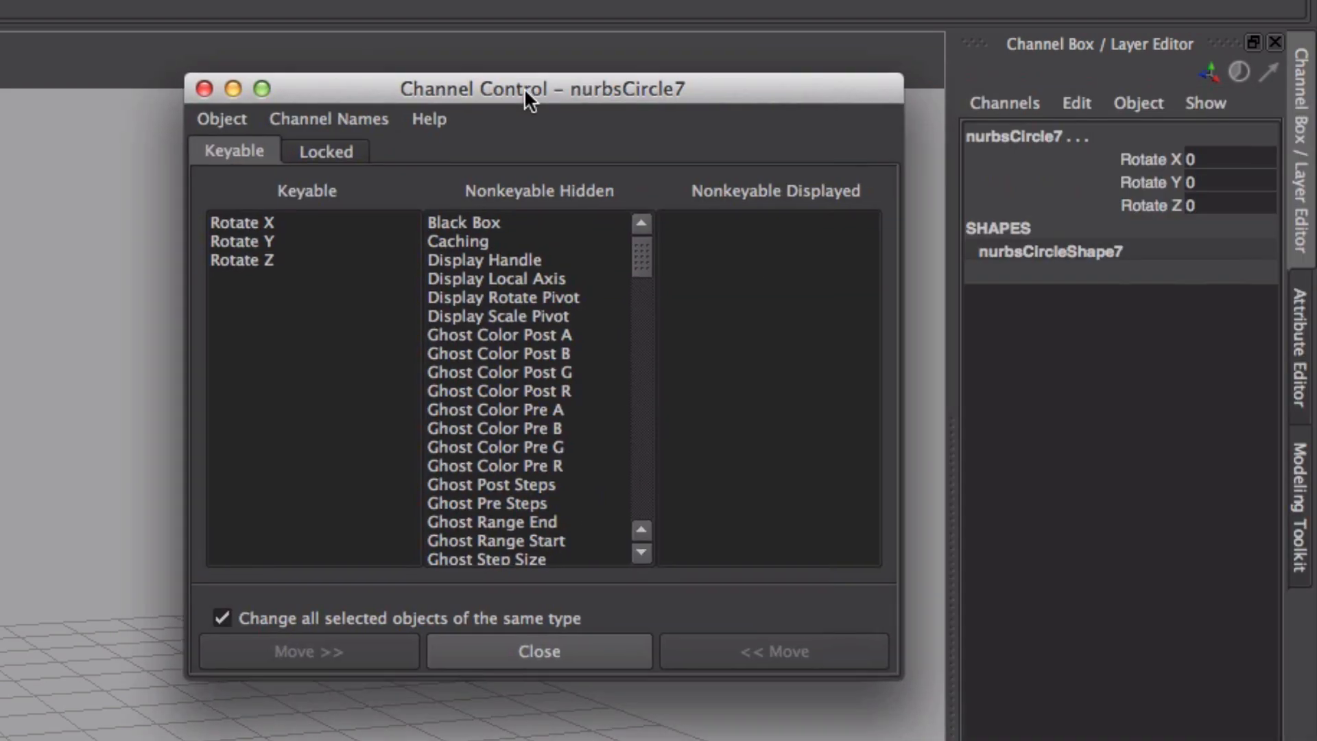
drag(524, 88, 524, 163)
click(260, 299)
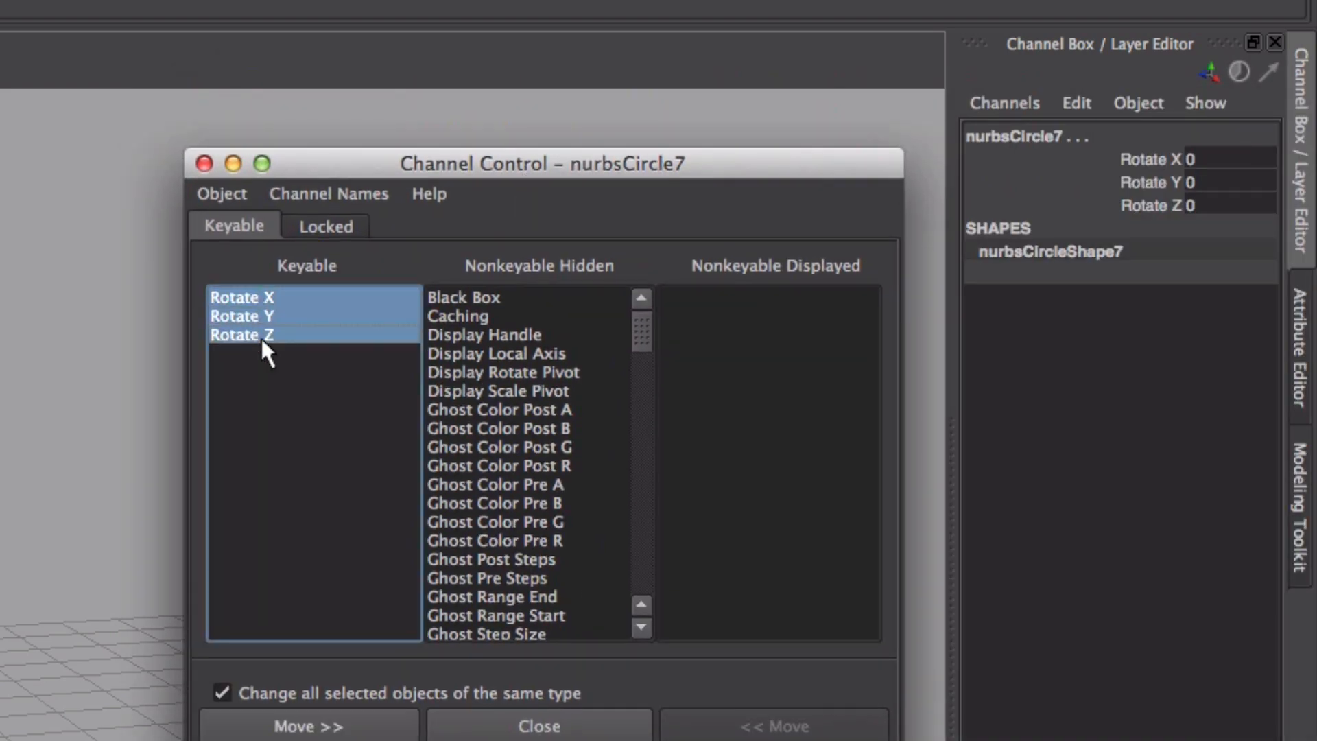
click(328, 726)
Step: Make the hidden Translate X, Y and Z channels of the ground circles keyable again
scroll(557, 504, down, 7)
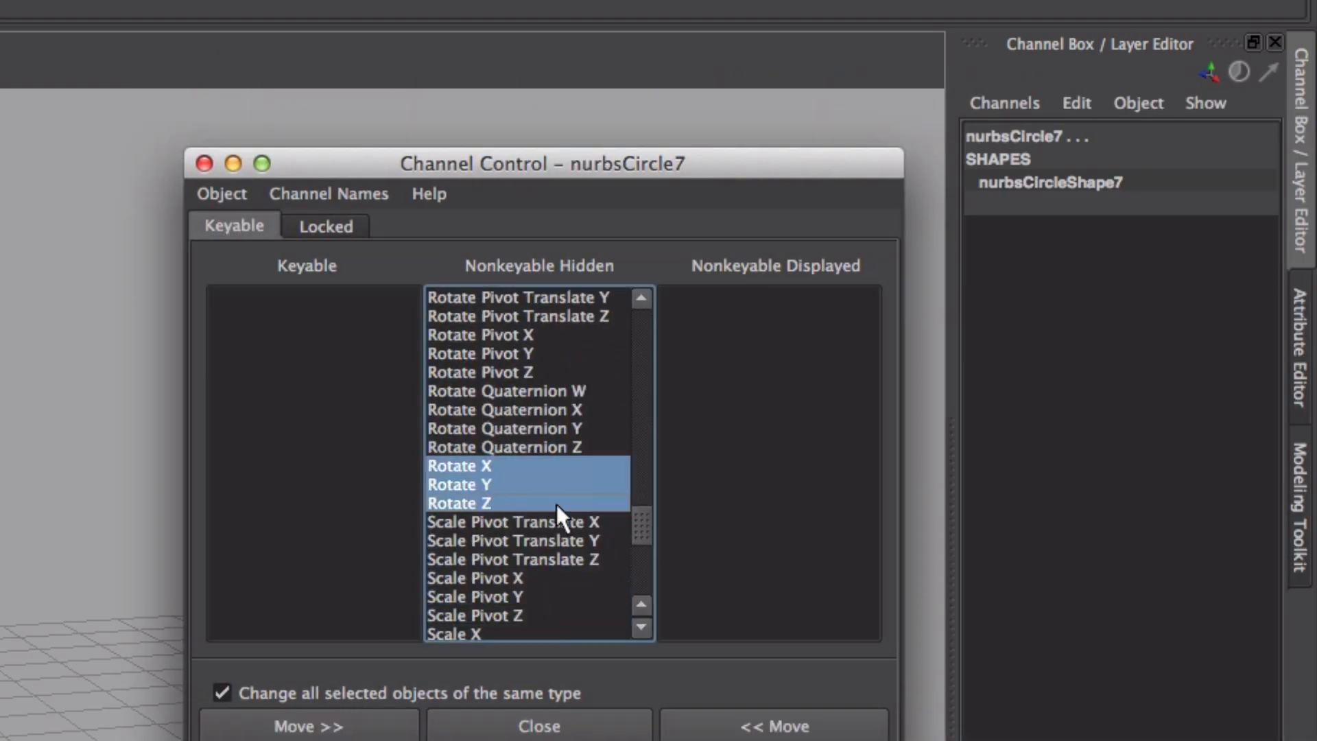
scroll(556, 505, down, 5)
click(522, 539)
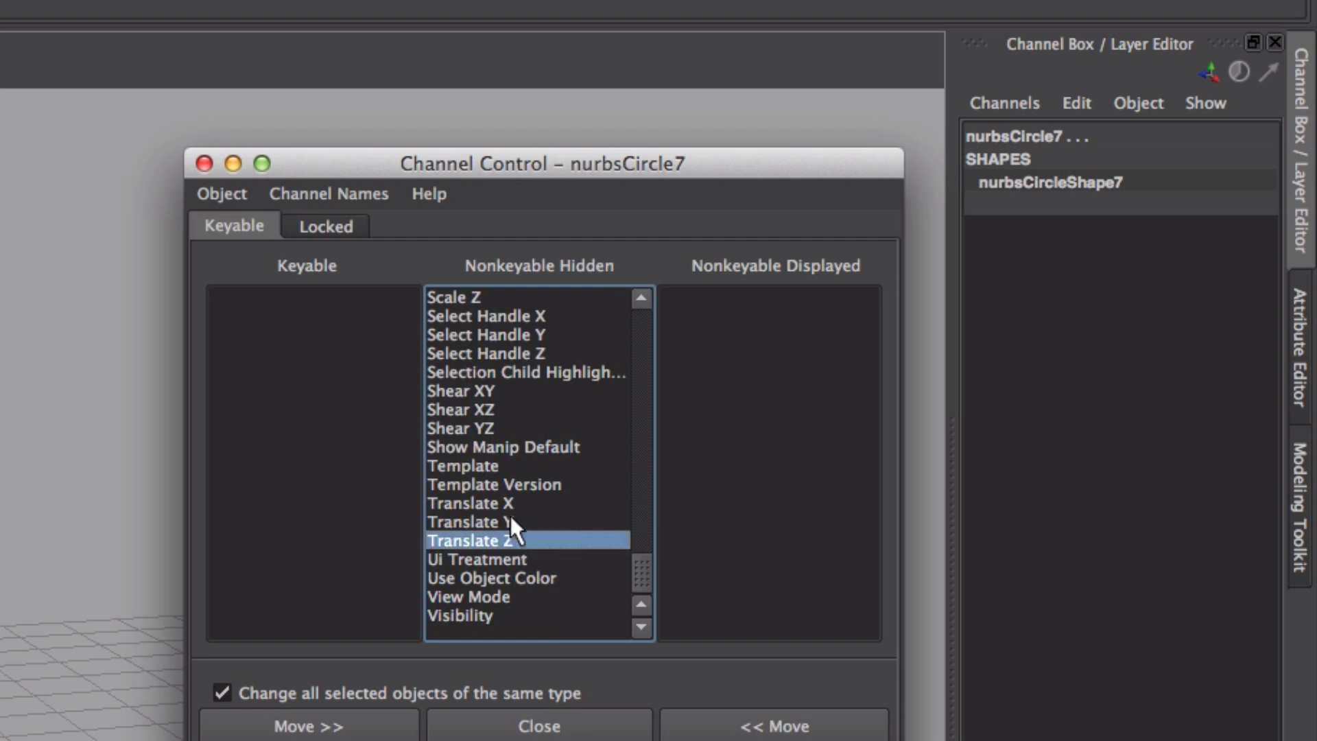
click(775, 721)
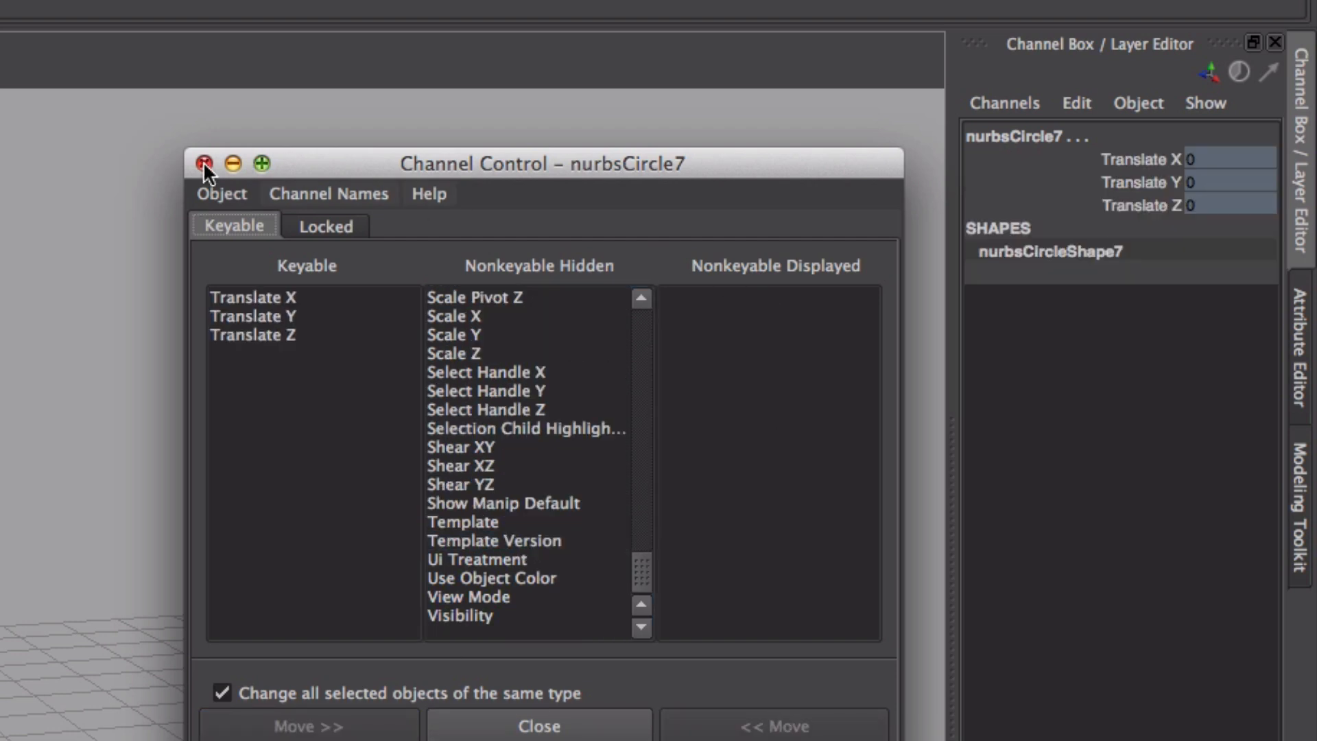
Step: Unlock the Translate X, Y and Z channels of the ground circles and close Channel Control
click(303, 230)
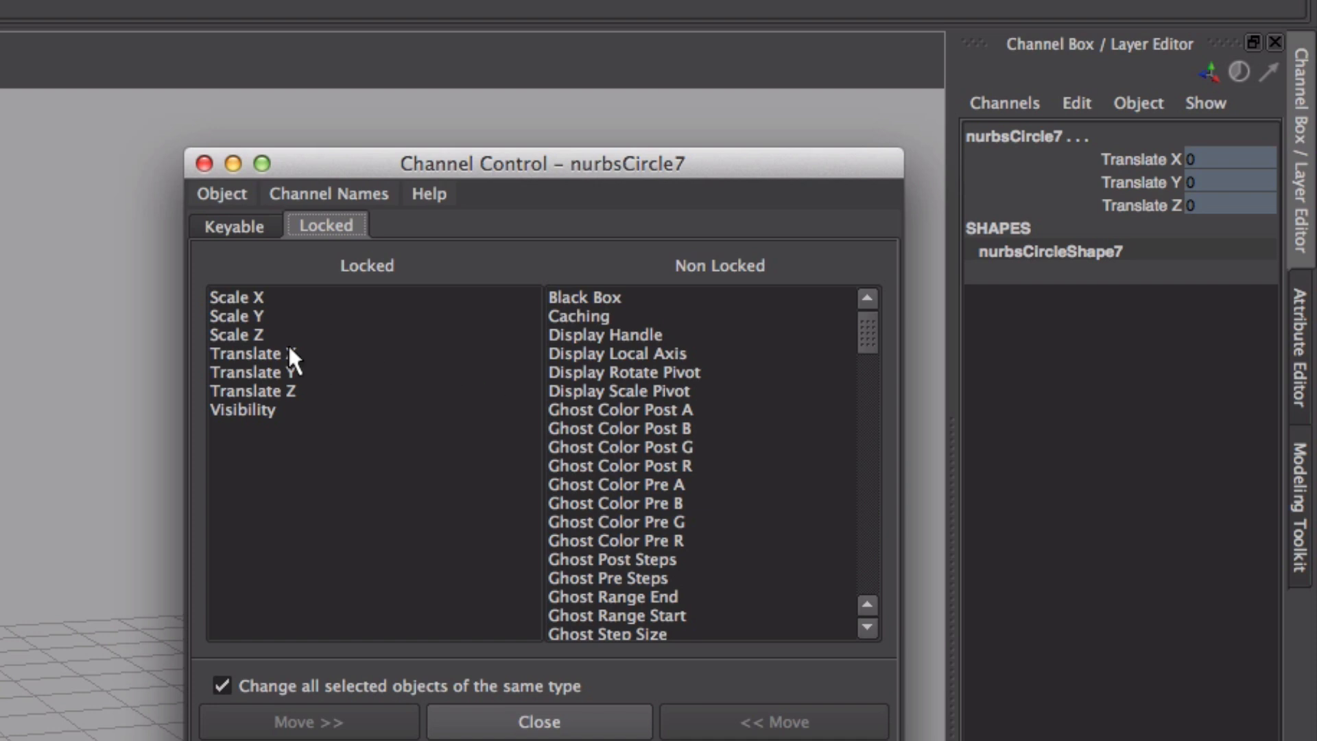
click(290, 353)
shift+click(278, 390)
click(325, 710)
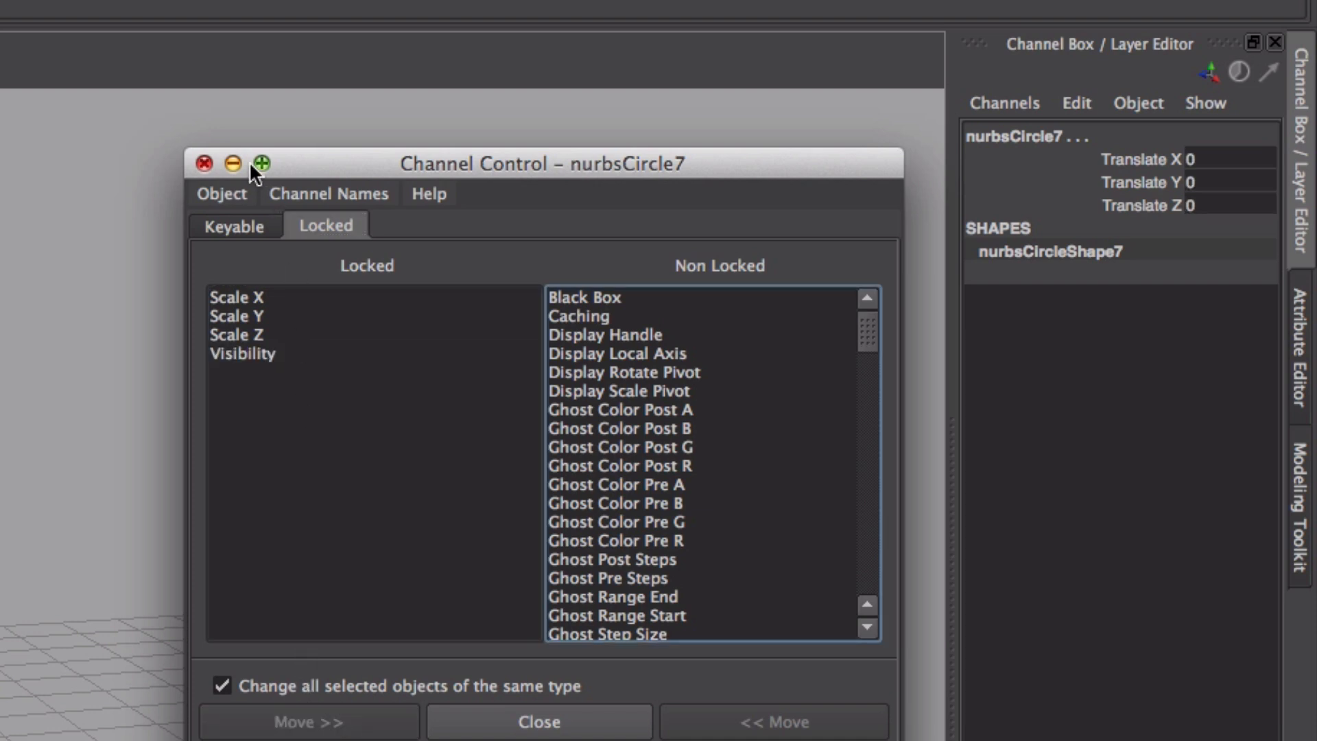
click(205, 163)
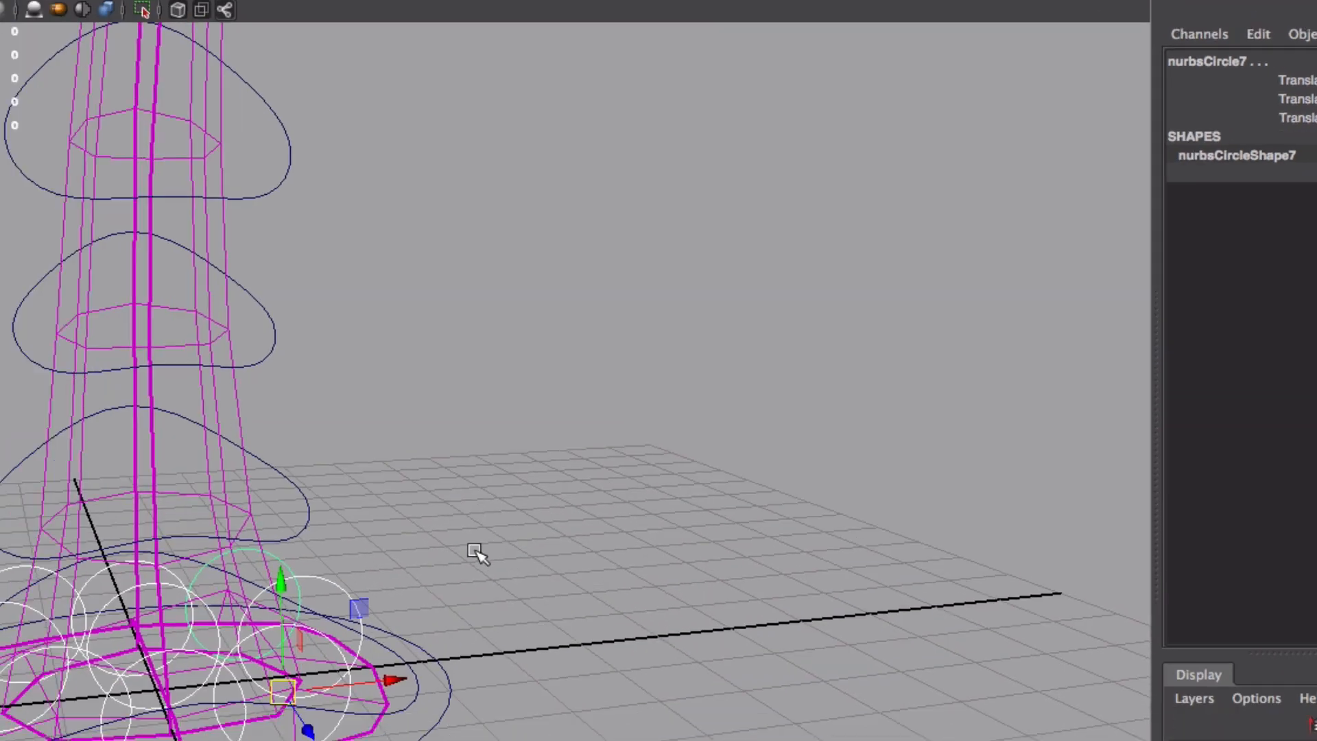
Step: Display the textured mesh with flat lighting and test moving a ground circle controller
key(6)
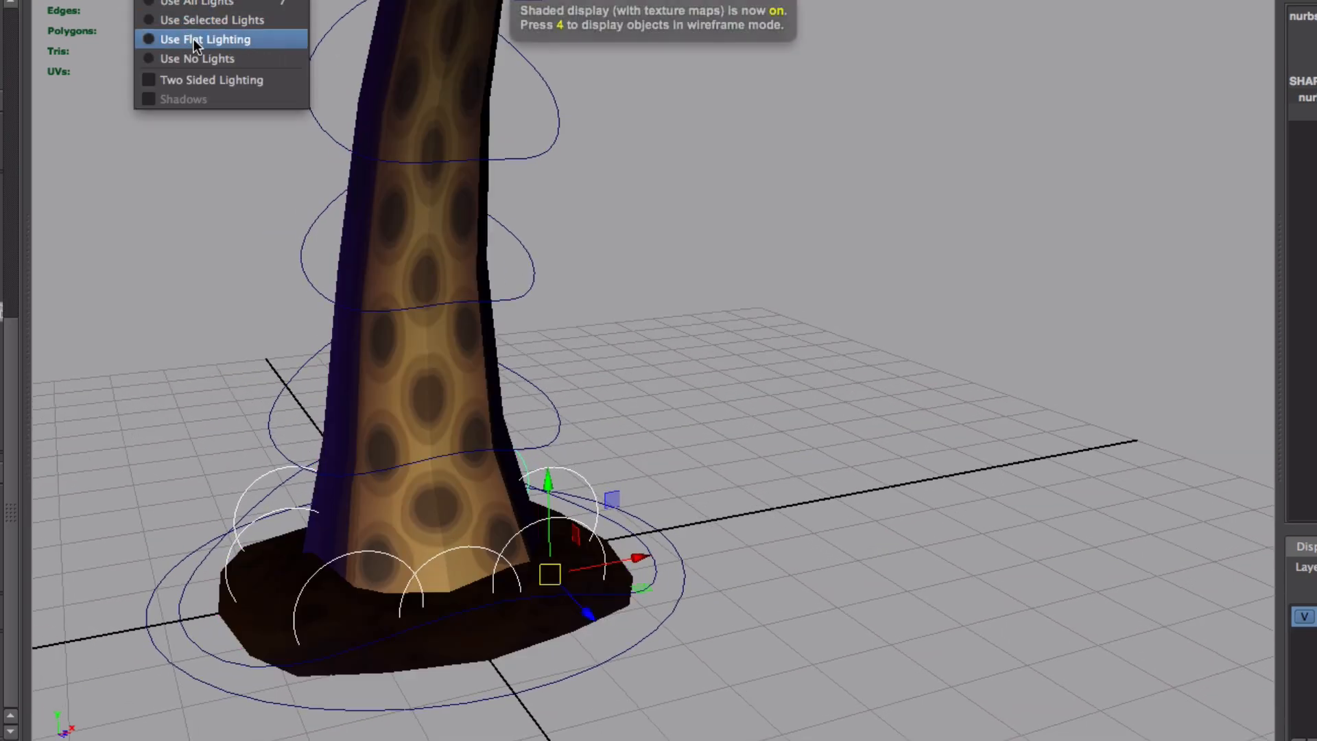
click(196, 40)
middle_drag(626, 426, 665, 310)
key(z)
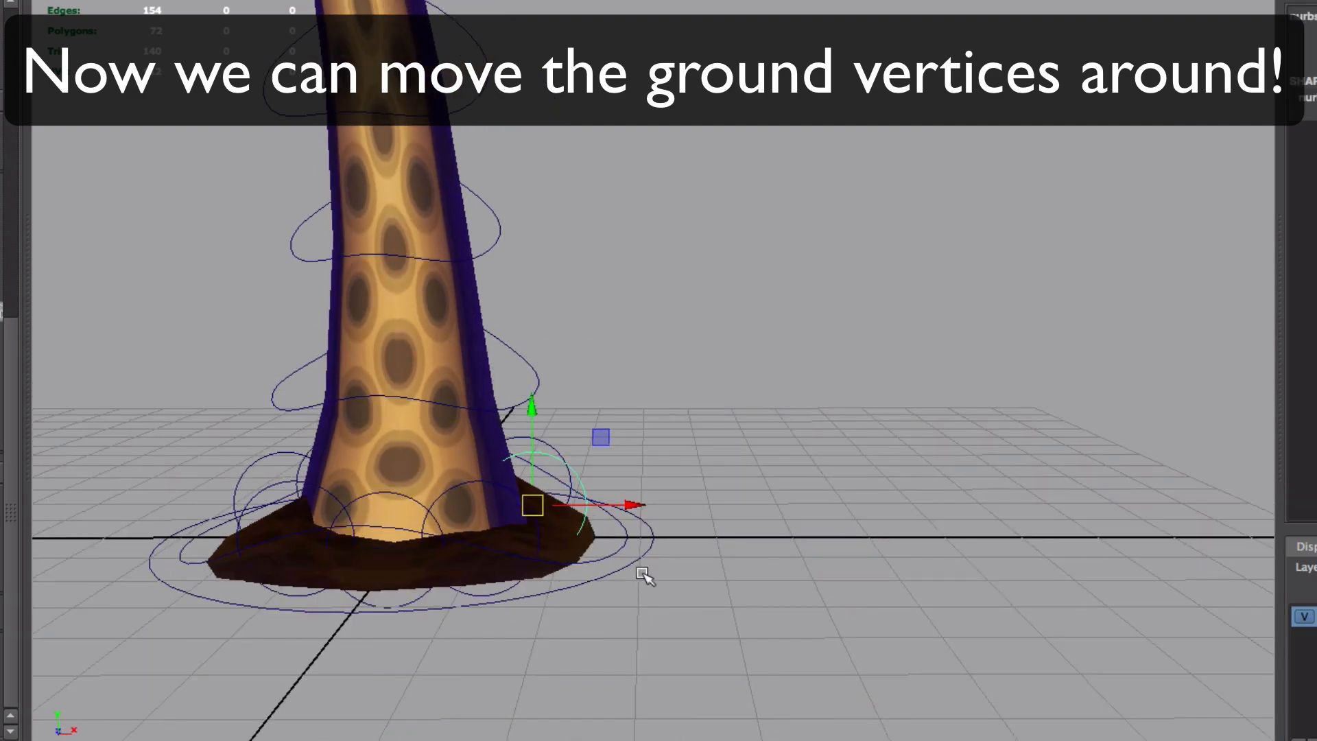
middle_drag(647, 573, 691, 315)
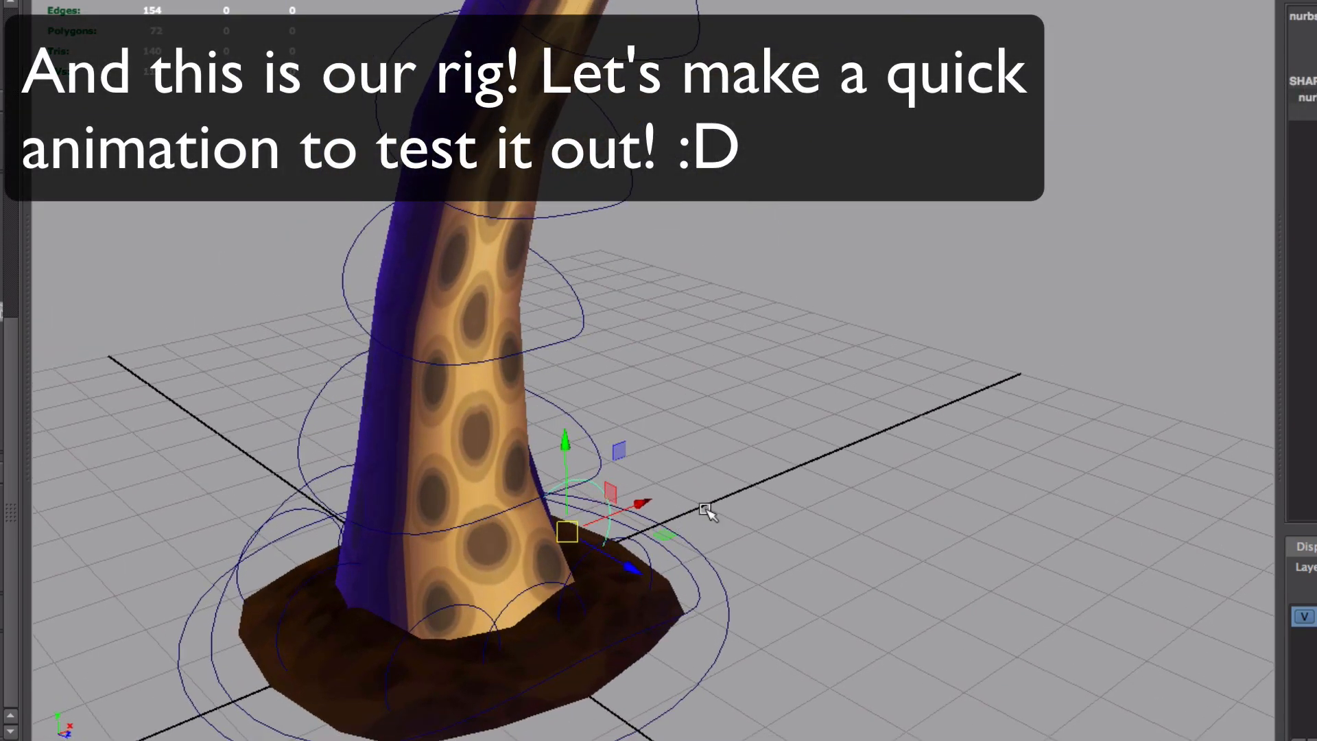
Step: Set the timeline's playback speed to Real-time
alt+drag(602, 431, 682, 420)
alt+middle_drag(682, 421, 606, 503)
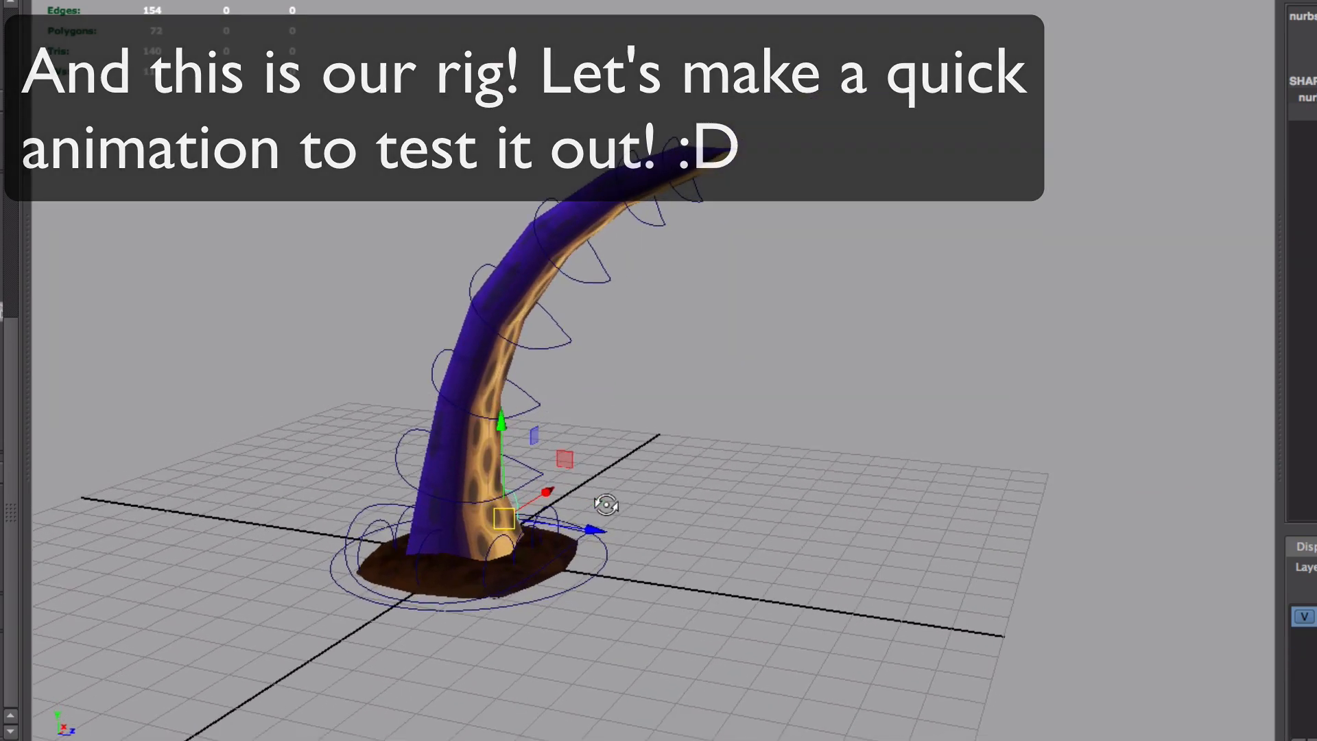
alt+right_drag(606, 503, 710, 525)
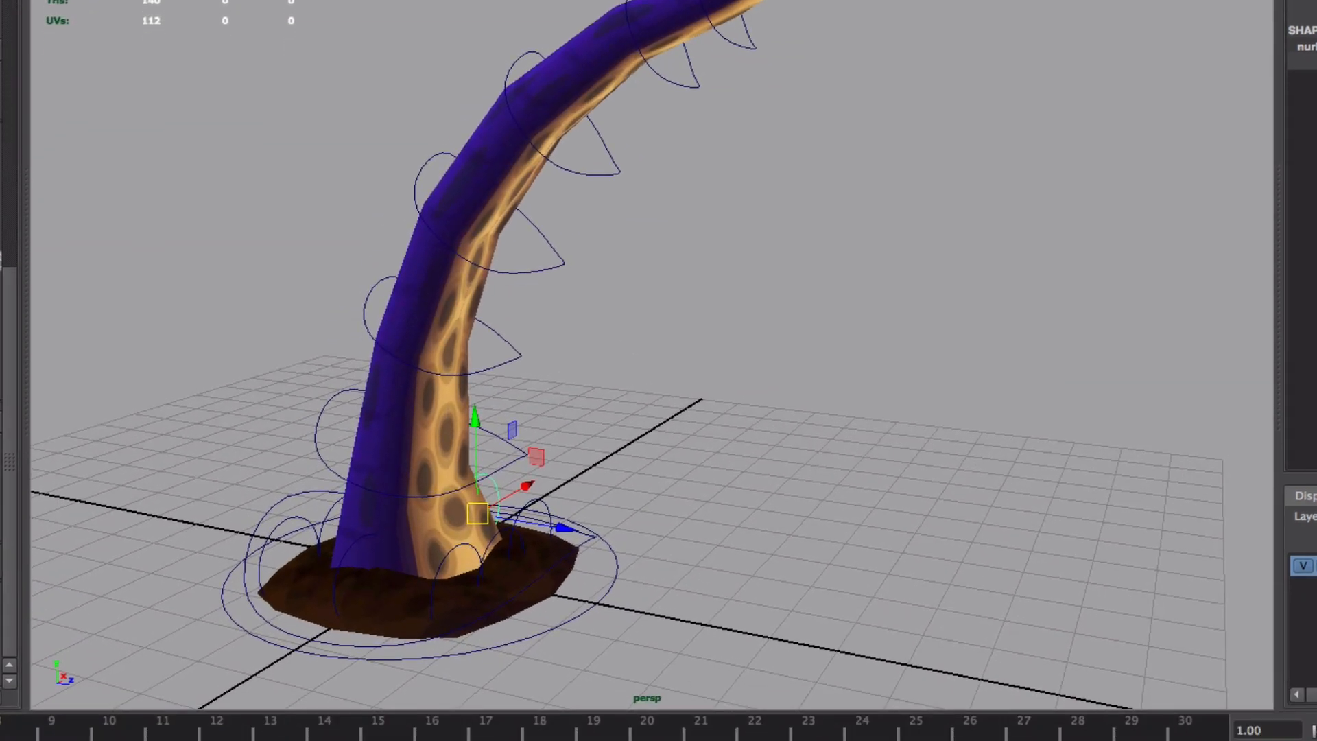
right_click(560, 684)
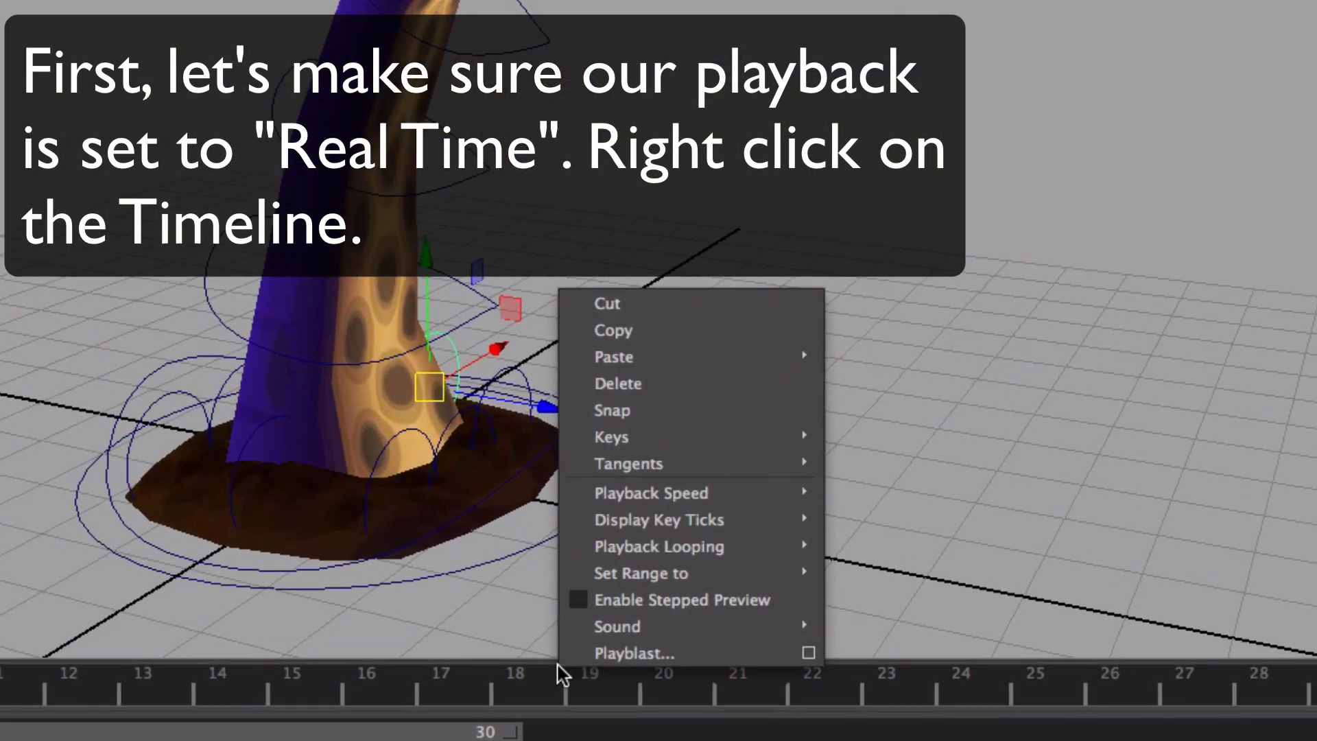
mouse_move(753, 488)
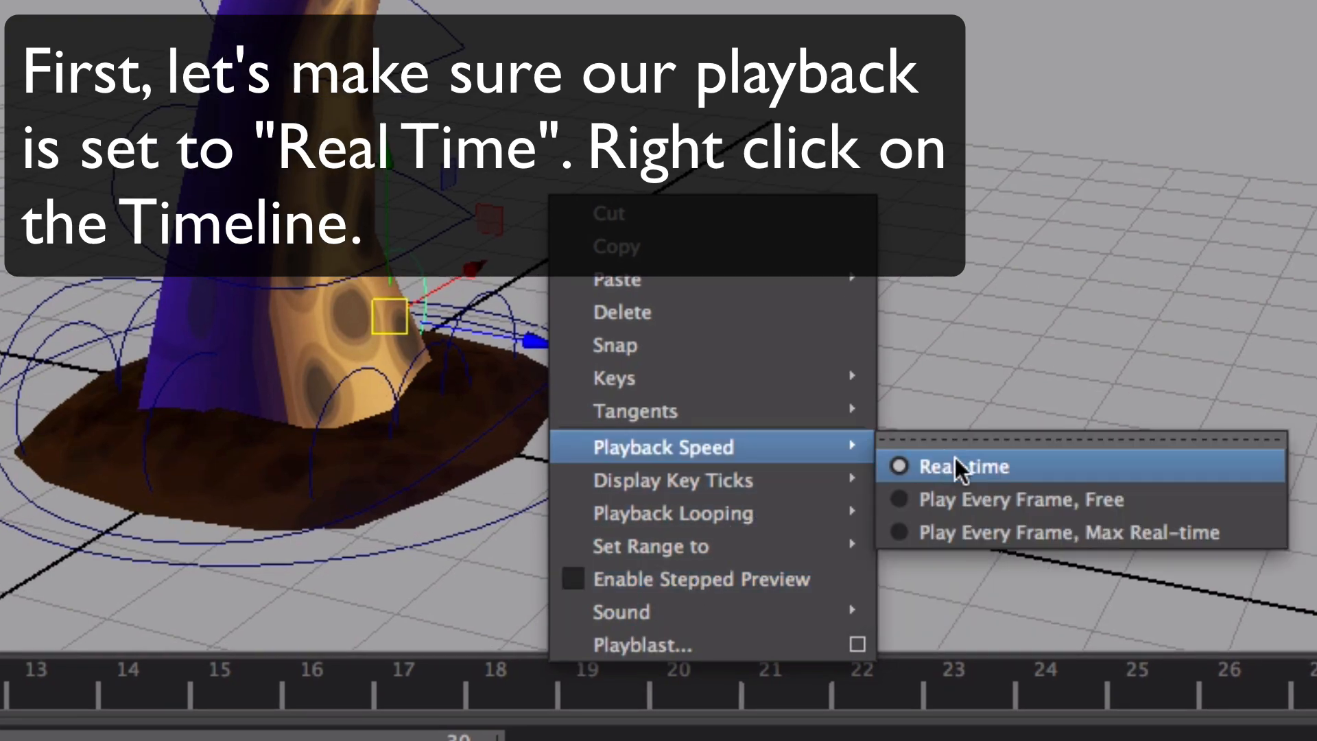
click(962, 472)
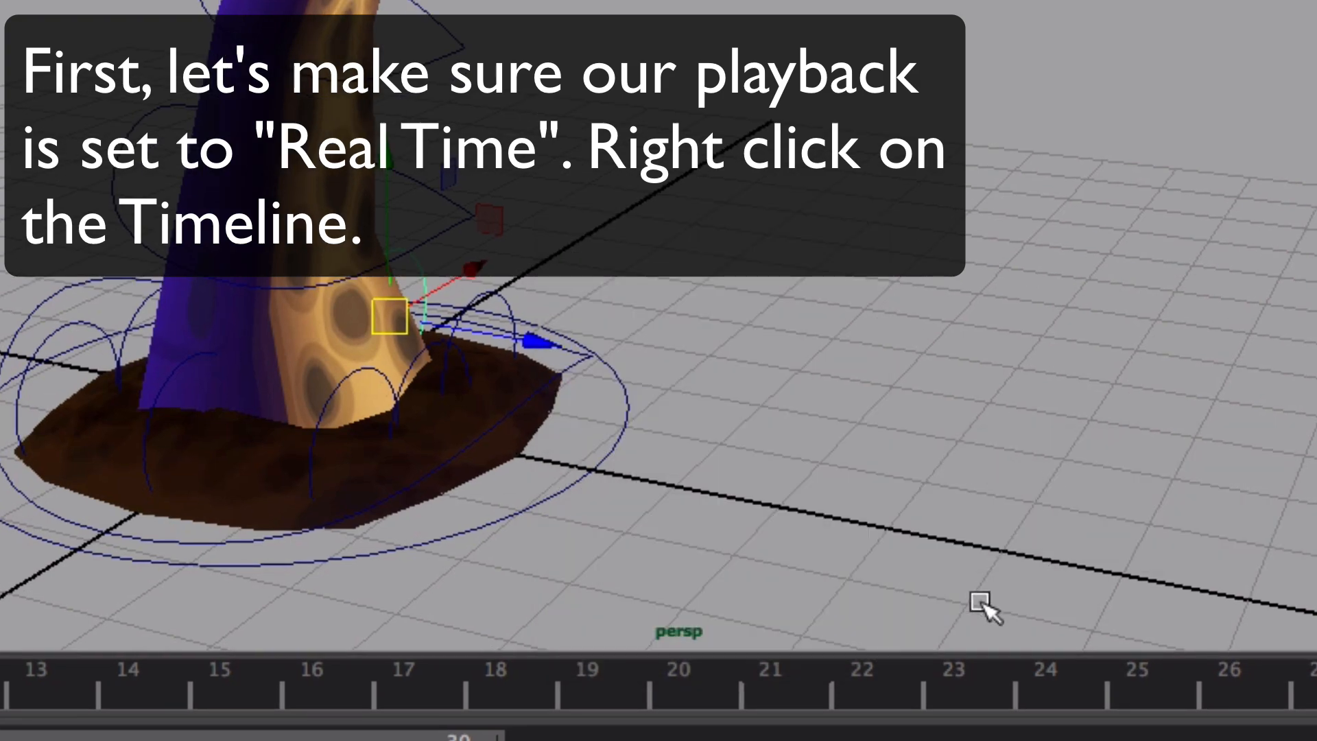
Step: Select all the tentacle controllers above the ground, set their Rotate X, Y and Z to 0, and deselect them
alt+drag(832, 422, 967, 384)
alt+right_drag(967, 385, 865, 144)
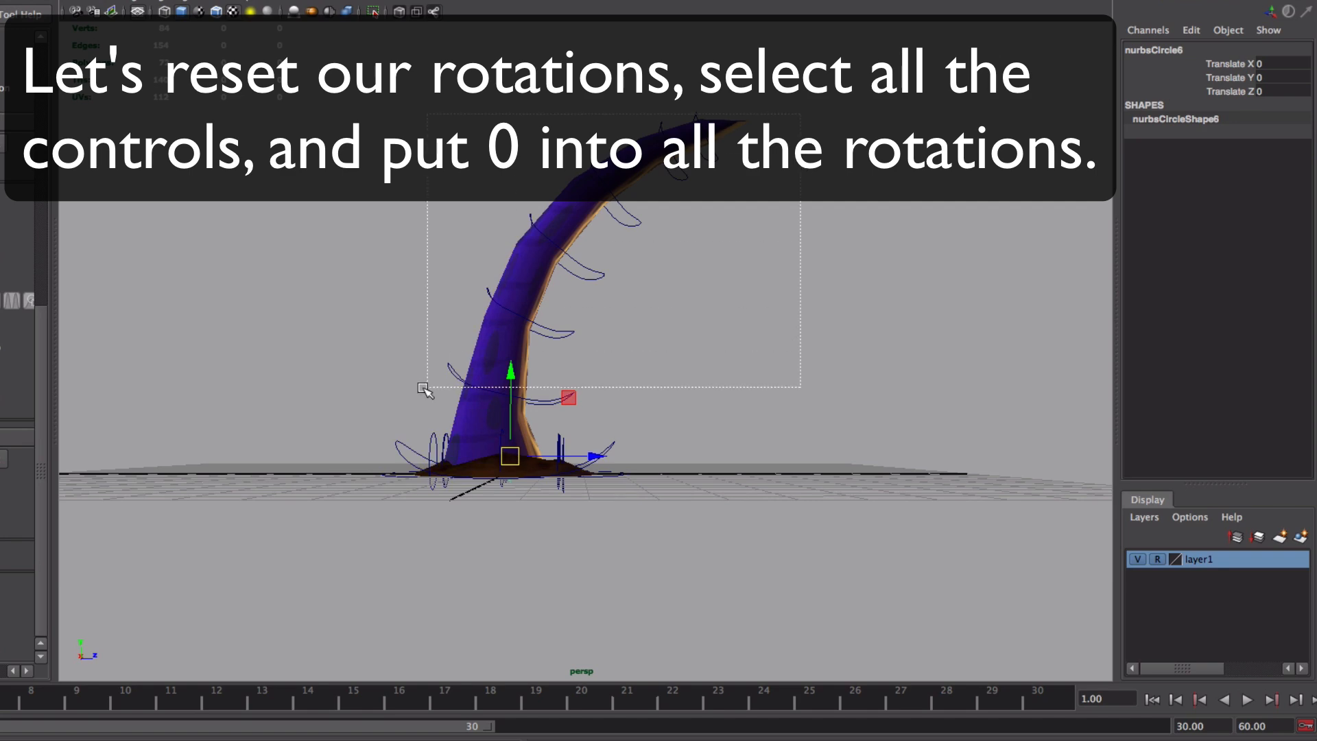
drag(424, 389, 414, 396)
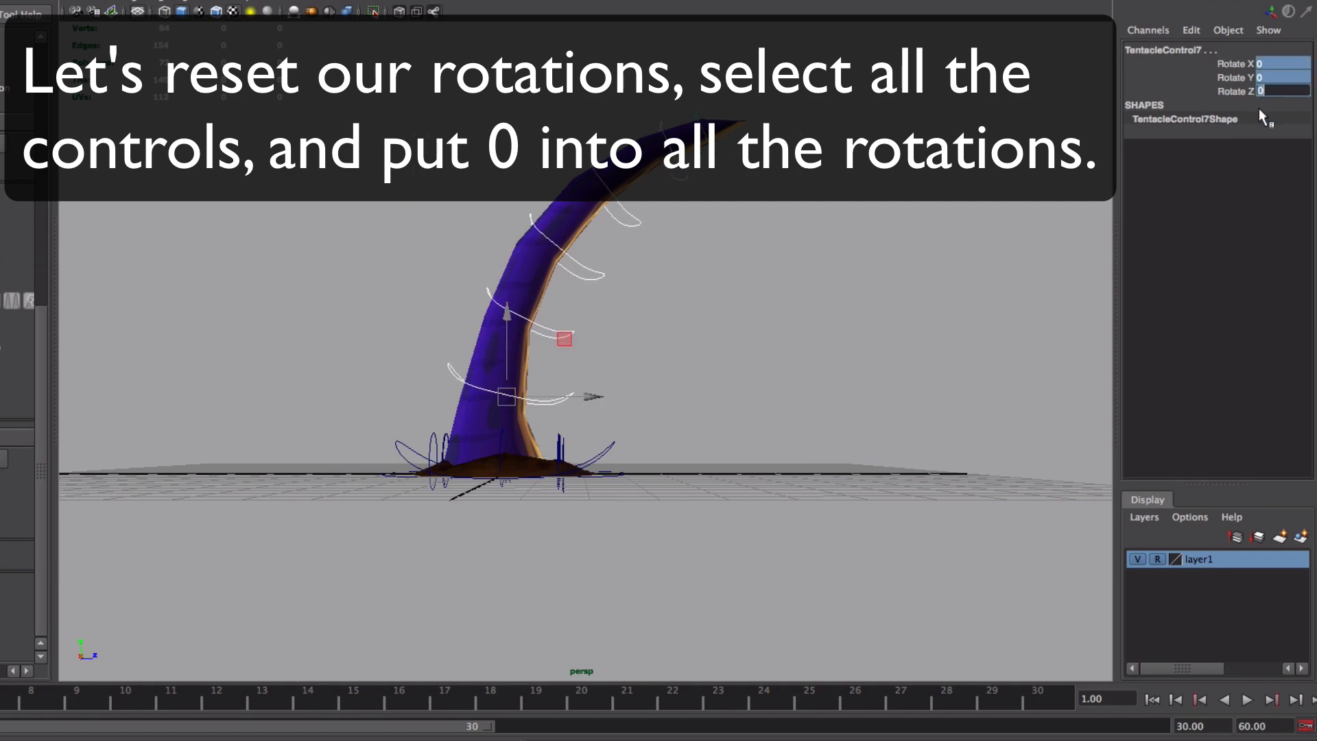
key(Return)
click(627, 414)
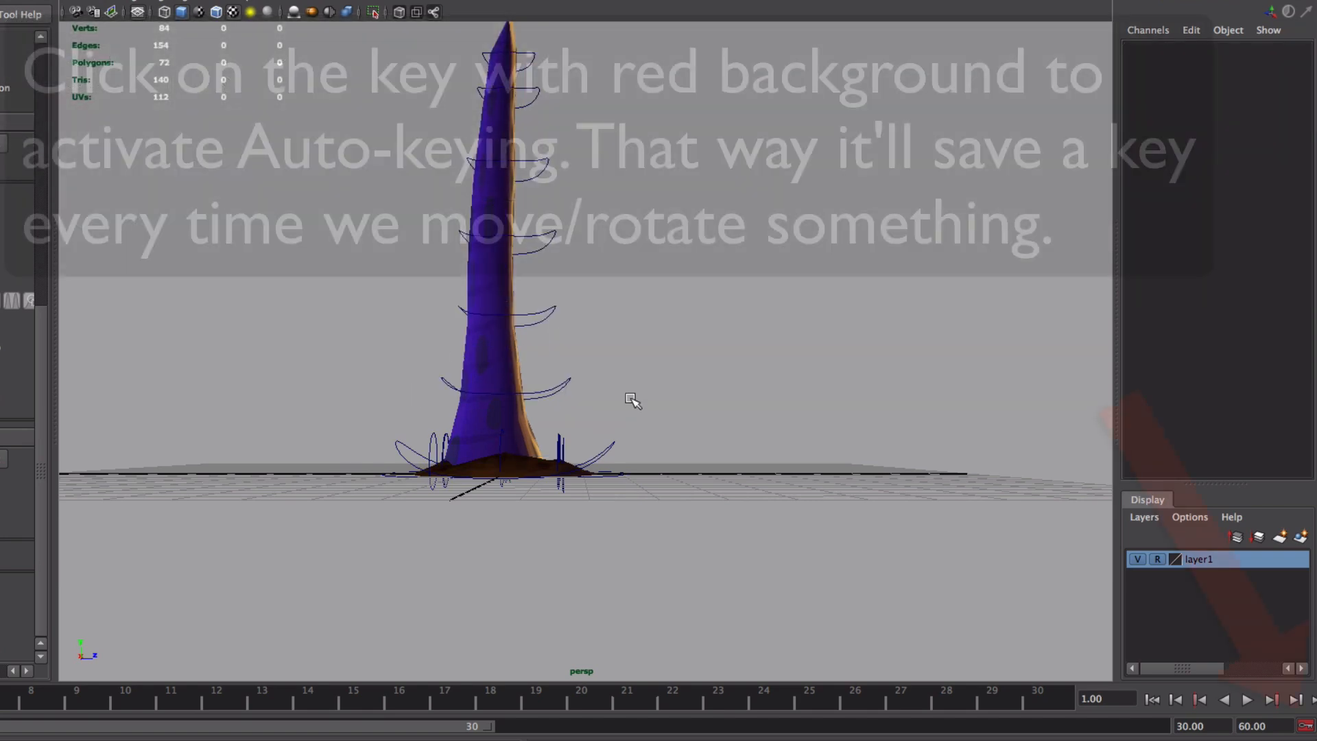
Step: Select all tentacle controllers including the root and key their channels on frame 1
alt+drag(626, 413, 498, 503)
alt+right_drag(459, 500, 601, 537)
click(598, 527)
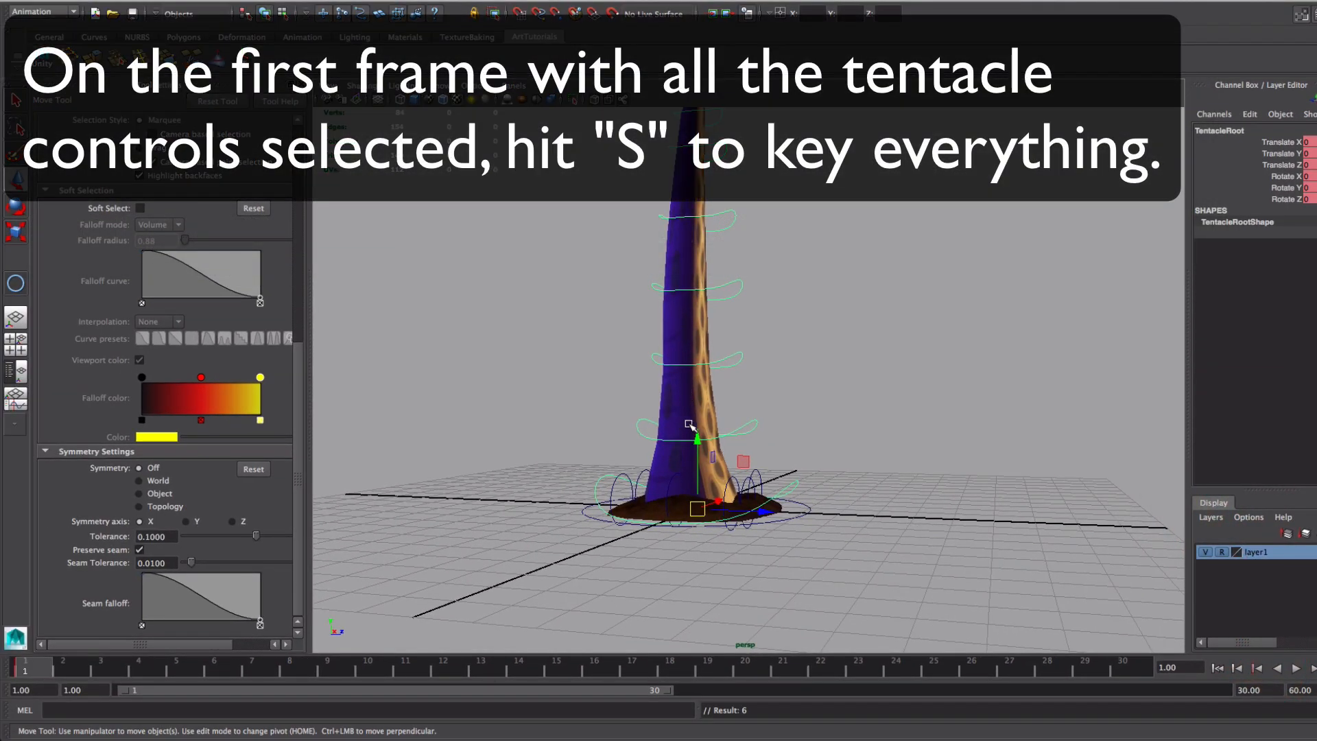
Step: On frame 1, move the tentacle root controller straight down until the whole tentacle is below the dirt mound
drag(697, 430, 700, 736)
alt+right_drag(851, 554, 803, 553)
alt+middle_drag(803, 553, 787, 466)
drag(699, 526, 698, 632)
alt+drag(771, 505, 714, 609)
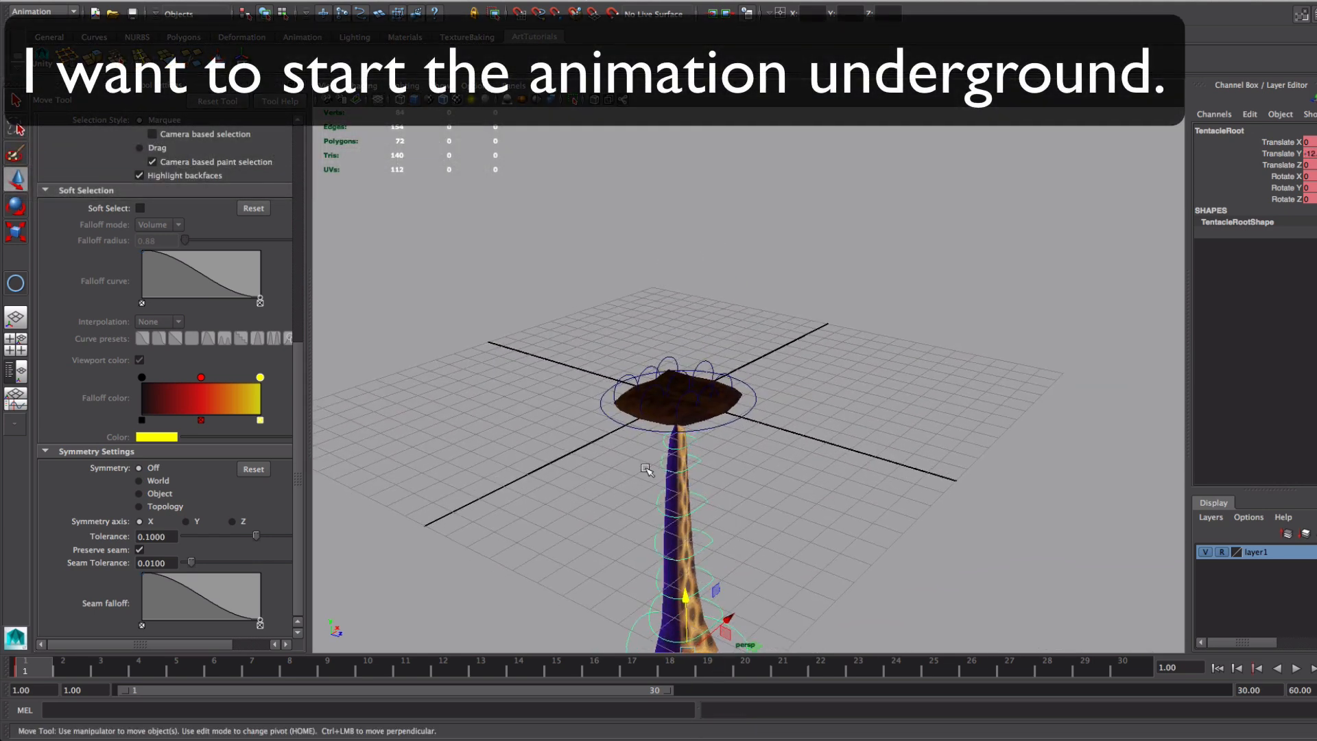
alt+right_drag(714, 609, 285, 4)
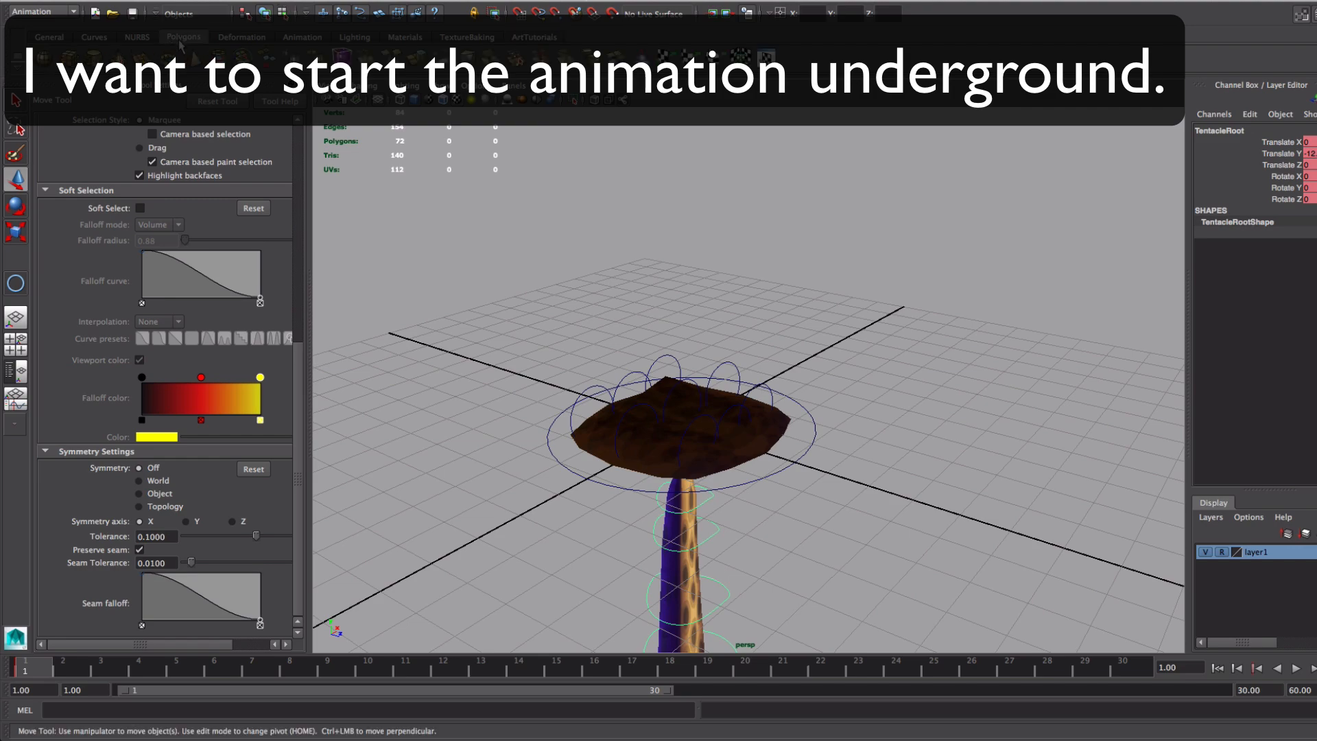
Step: Create a polygon plane at the origin and scale it uniformly to about 33.2 as the ground
click(165, 59)
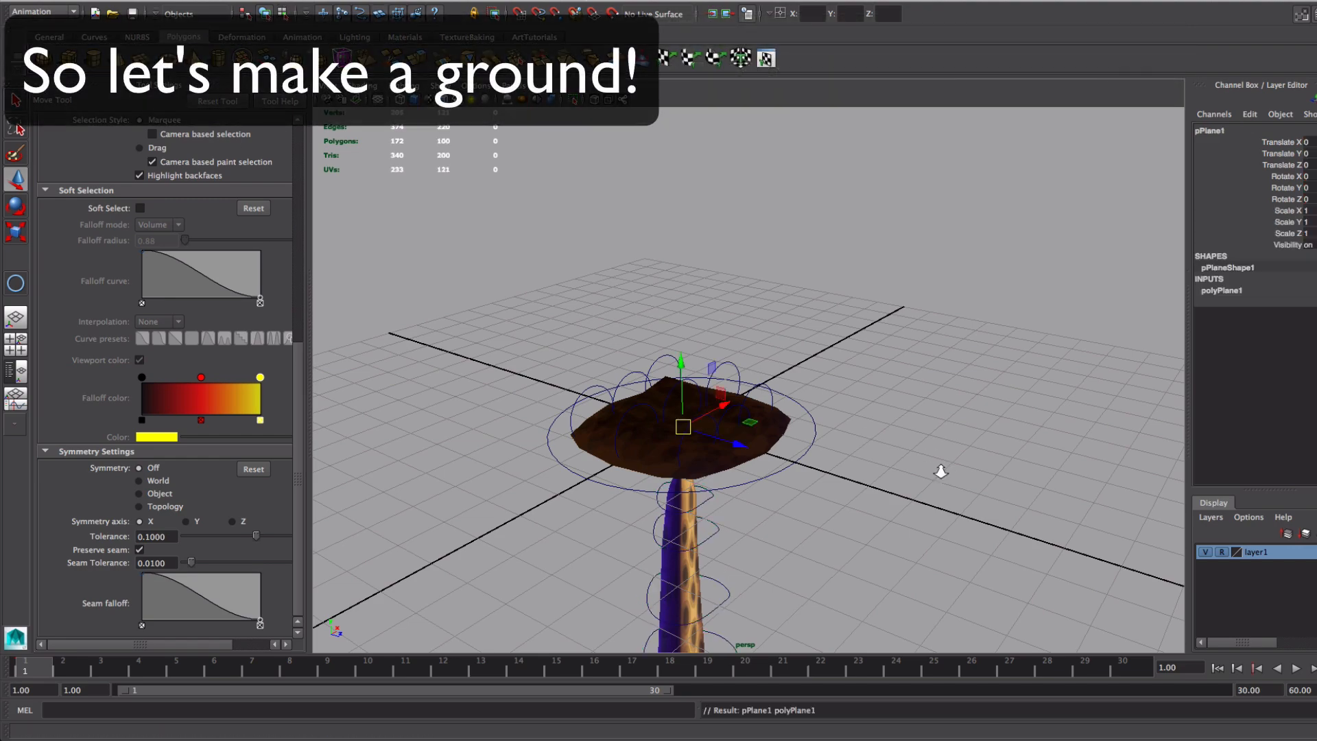
alt+right_drag(940, 471, 770, 392)
key(r)
drag(733, 400, 954, 406)
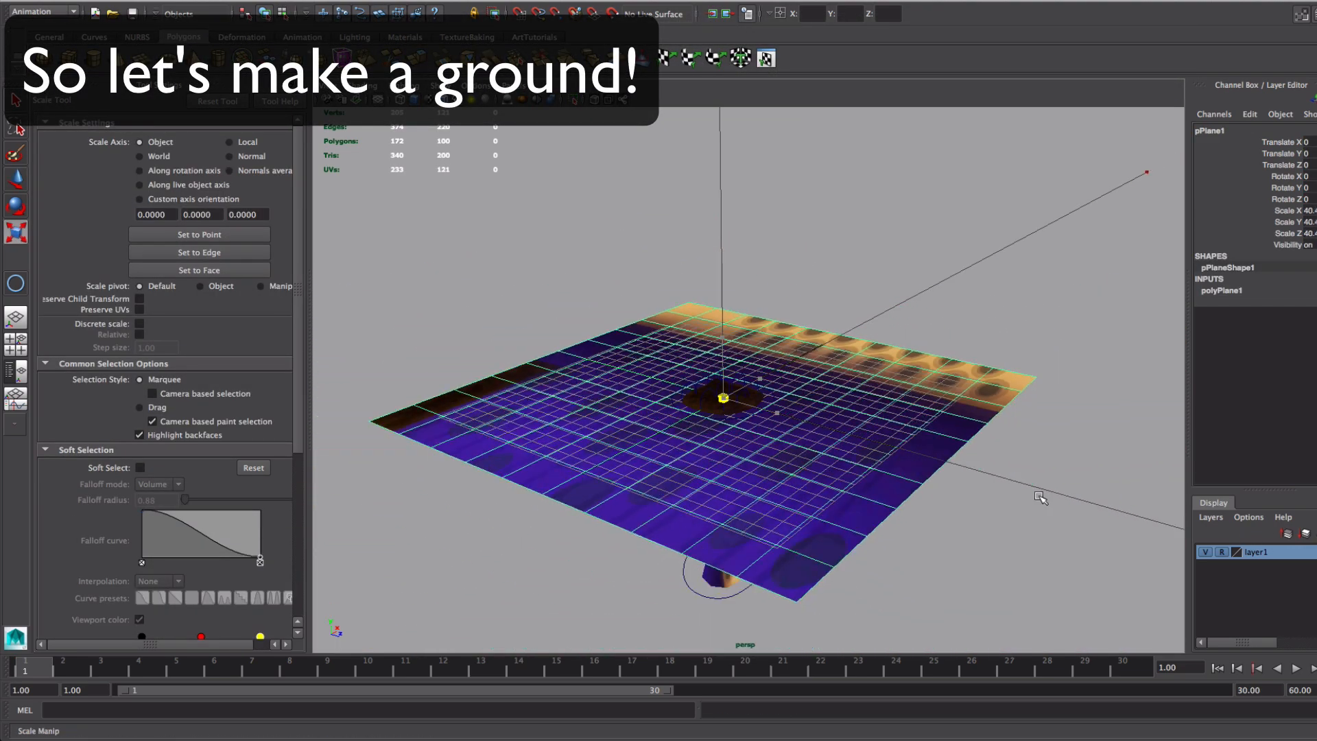
key(w)
right_drag(953, 406, 988, 549)
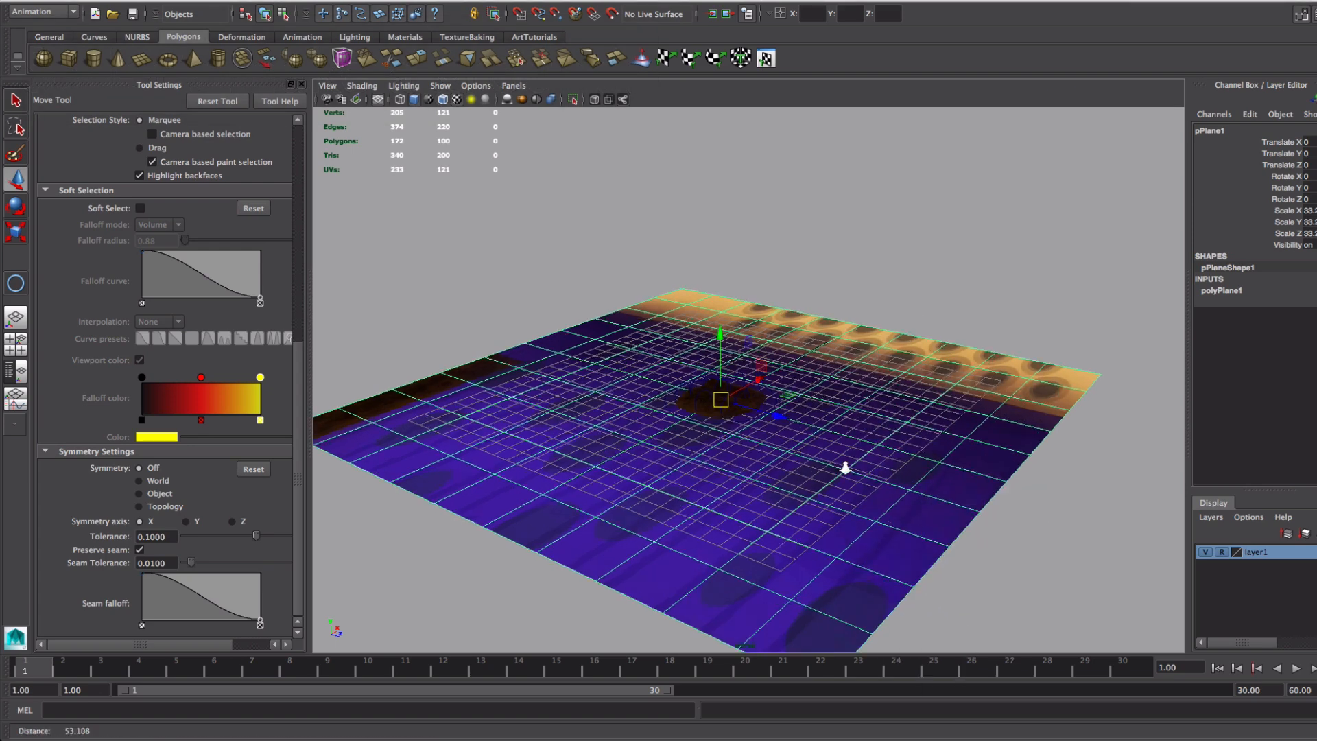
Step: Assign a new Phong material to the ground plane and set its color to dark brown
click(1316, 226)
click(1316, 206)
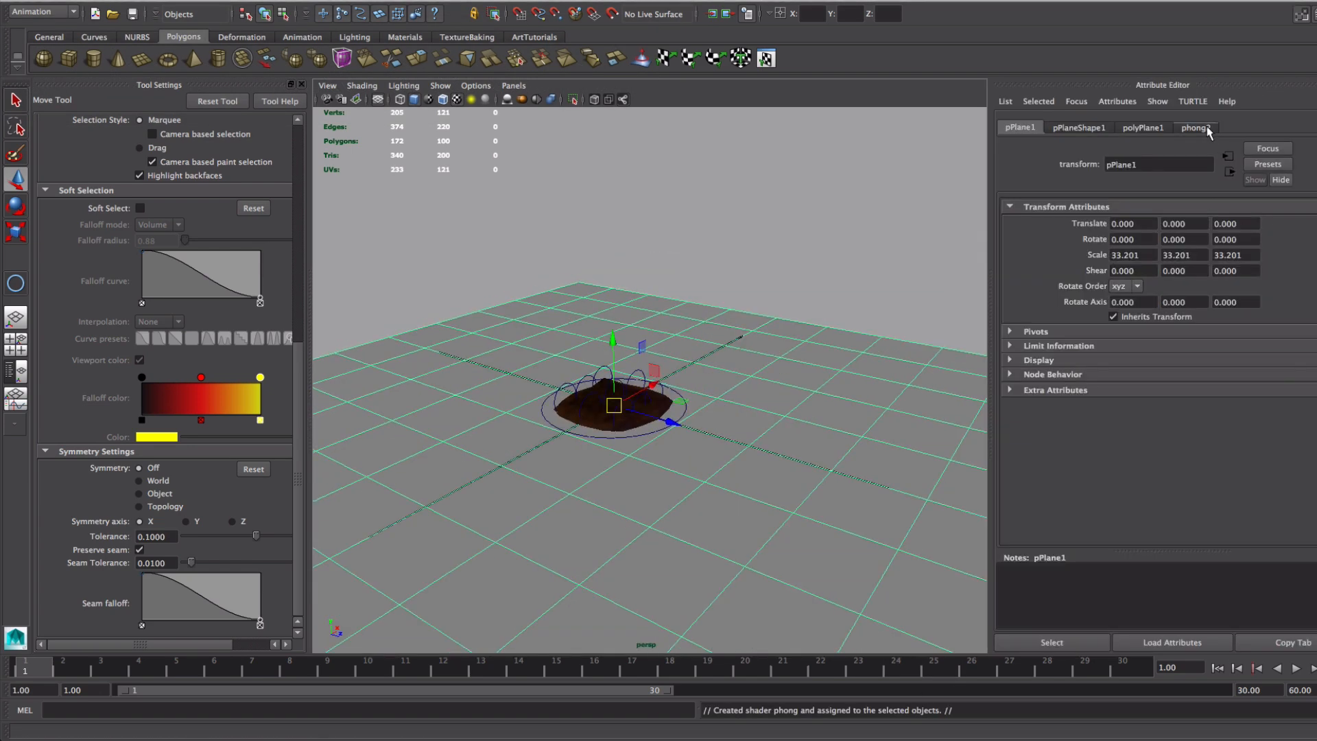
click(1207, 128)
click(1133, 291)
click(783, 424)
click(628, 425)
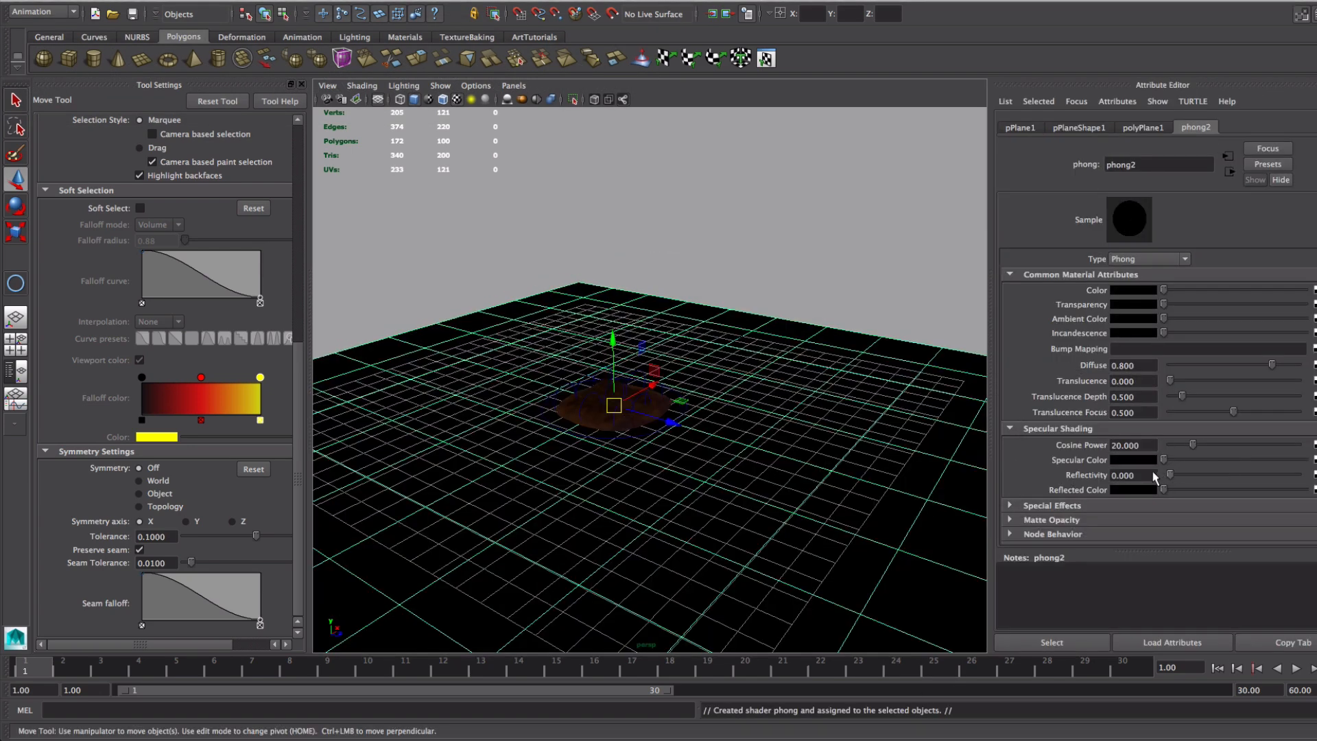
alt+right_drag(840, 404, 963, 377)
click(1137, 292)
click(1009, 346)
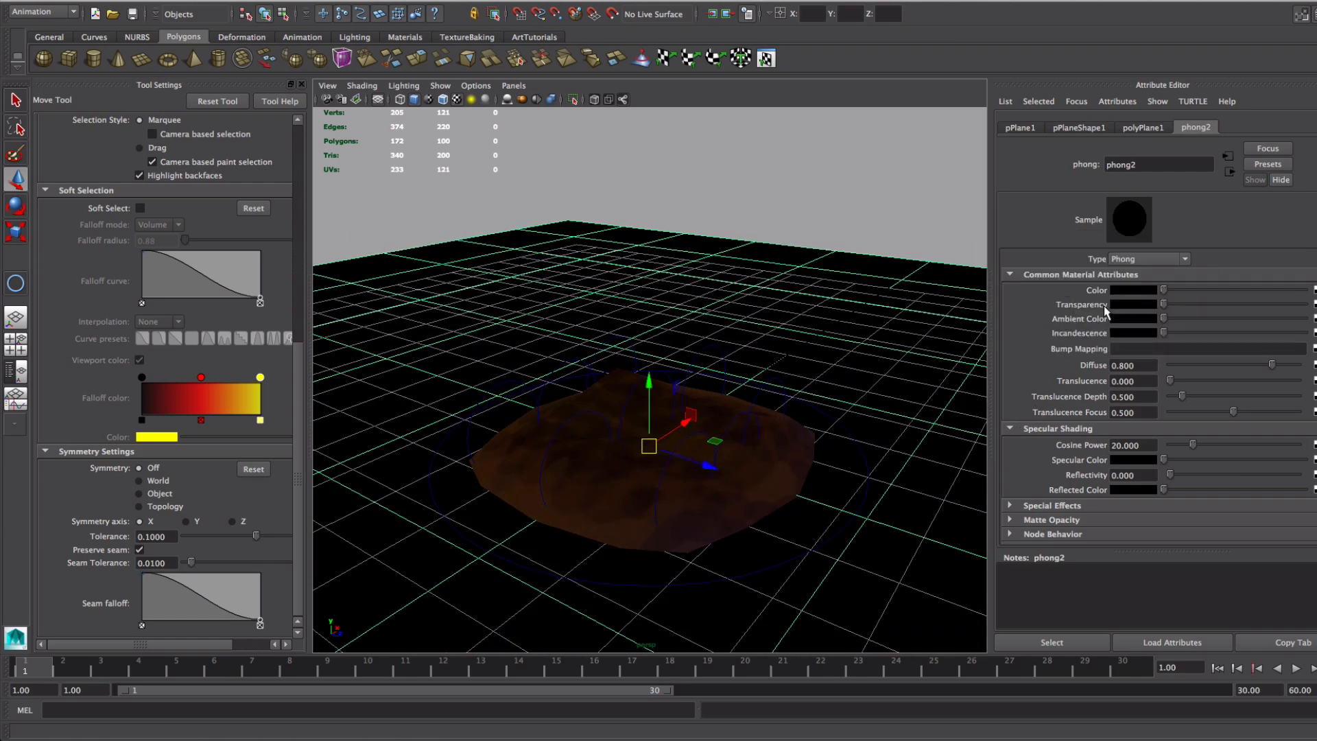
click(1129, 291)
drag(1179, 339, 1175, 324)
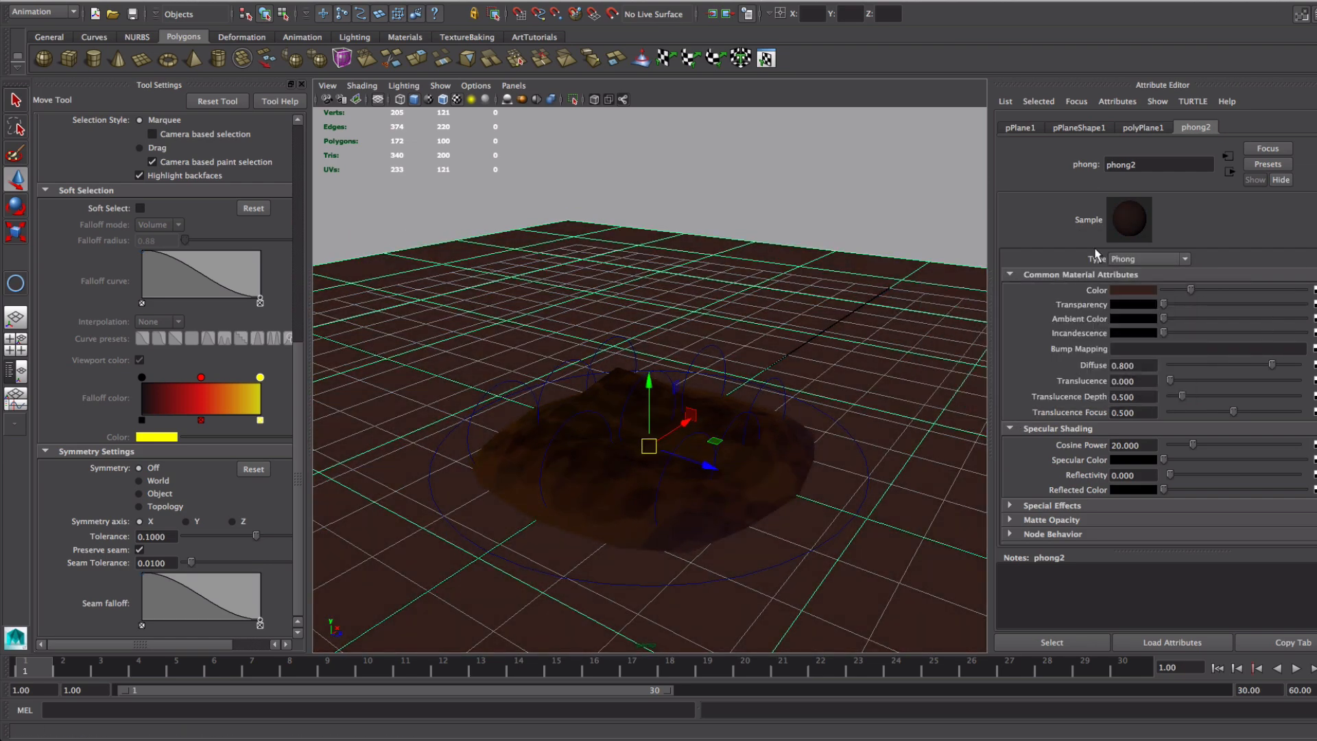
Step: Deselect the ground plane and hide the grid in the perspective view
alt+right_drag(810, 302, 720, 281)
click(541, 167)
click(440, 85)
click(485, 436)
alt+right_drag(693, 412, 588, 385)
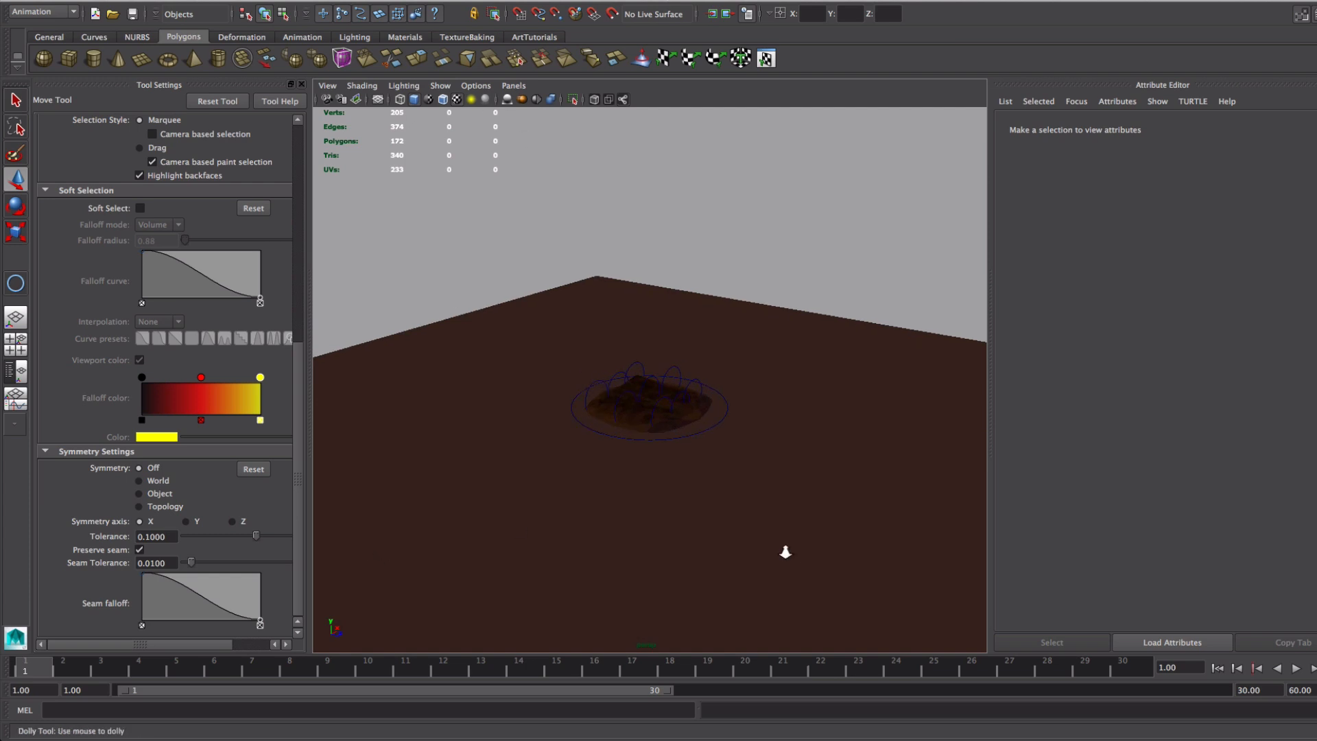
alt+drag(785, 553, 762, 405)
Step: On frame 9, raise the tentacle root controller until the tentacle stands fully out of the ground
click(610, 541)
alt+drag(658, 439, 676, 548)
alt+middle_drag(690, 542, 633, 569)
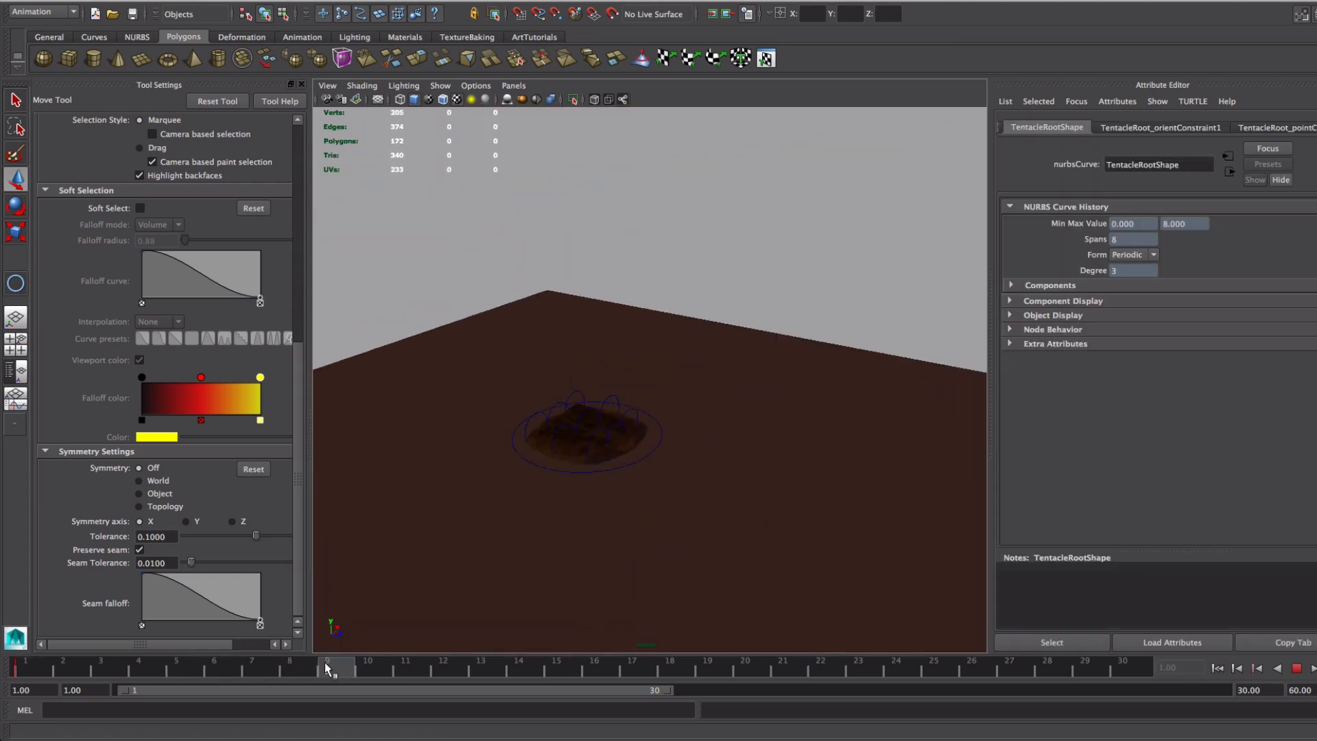
drag(596, 613, 592, 363)
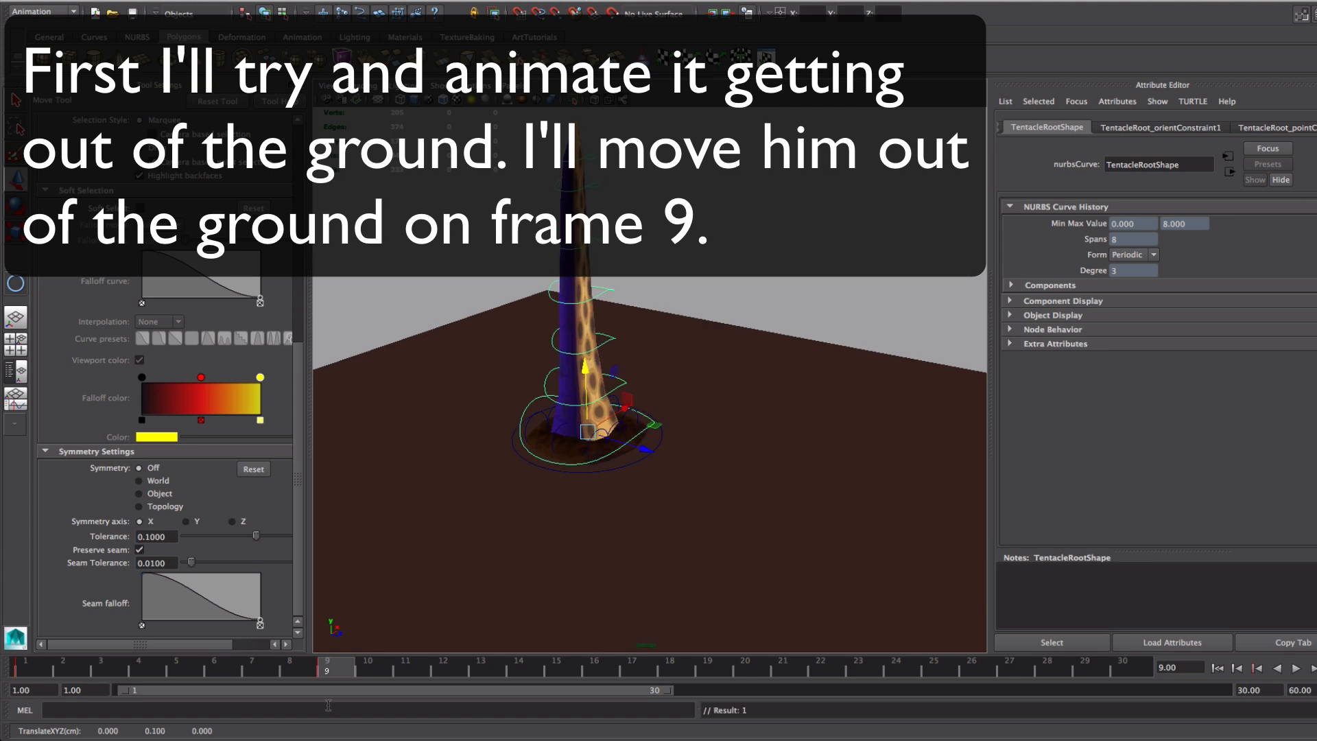
Step: Scrub and play the timeline to preview the tentacle rising out of the ground
drag(34, 669, 331, 666)
click(33, 667)
click(1296, 670)
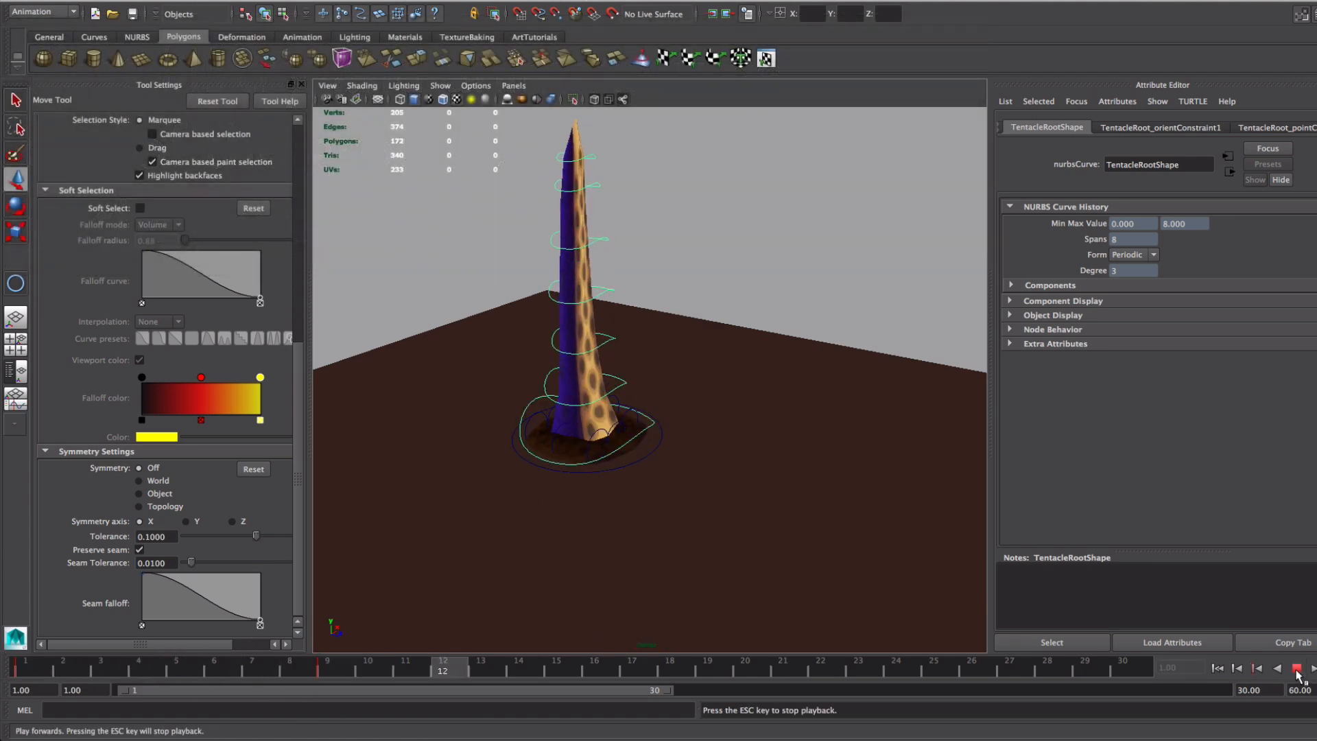
click(1291, 670)
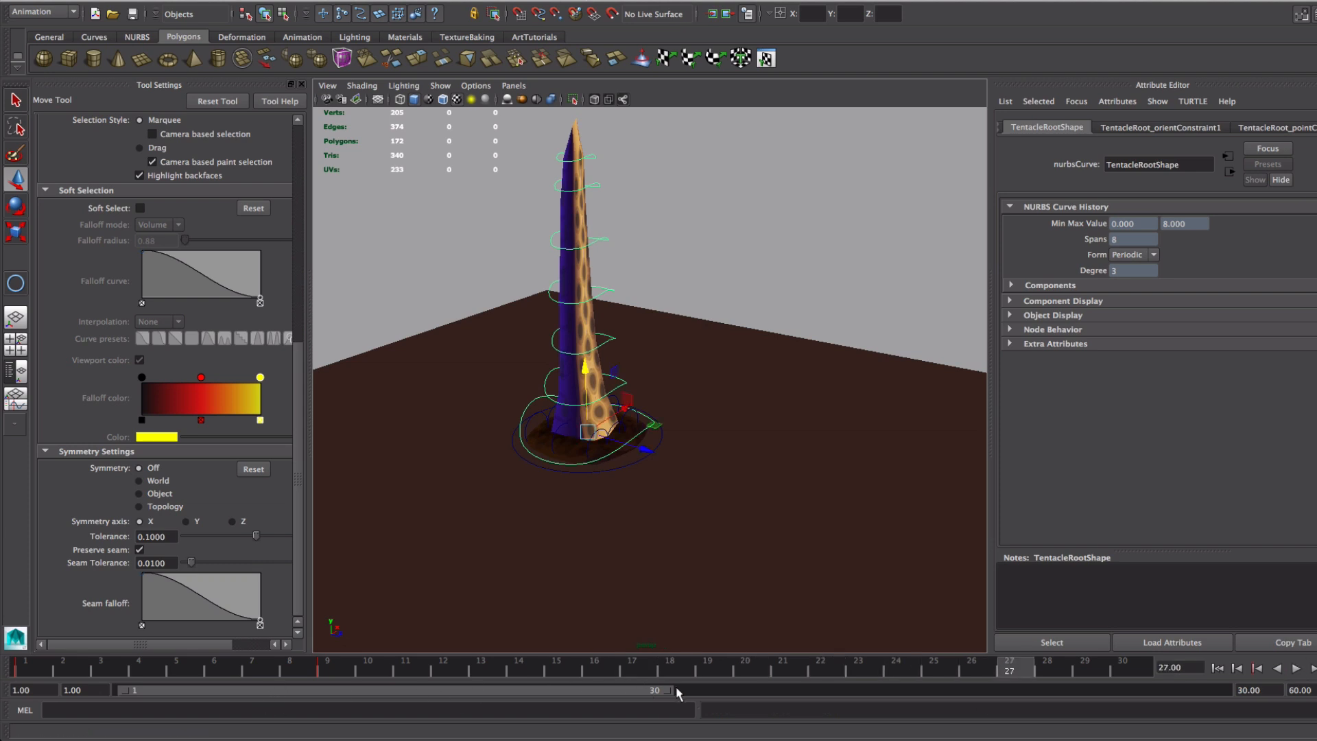
Step: Extend the playback range to frame 41 and tilt the tentacle root sideways on frame 34
drag(670, 690, 866, 704)
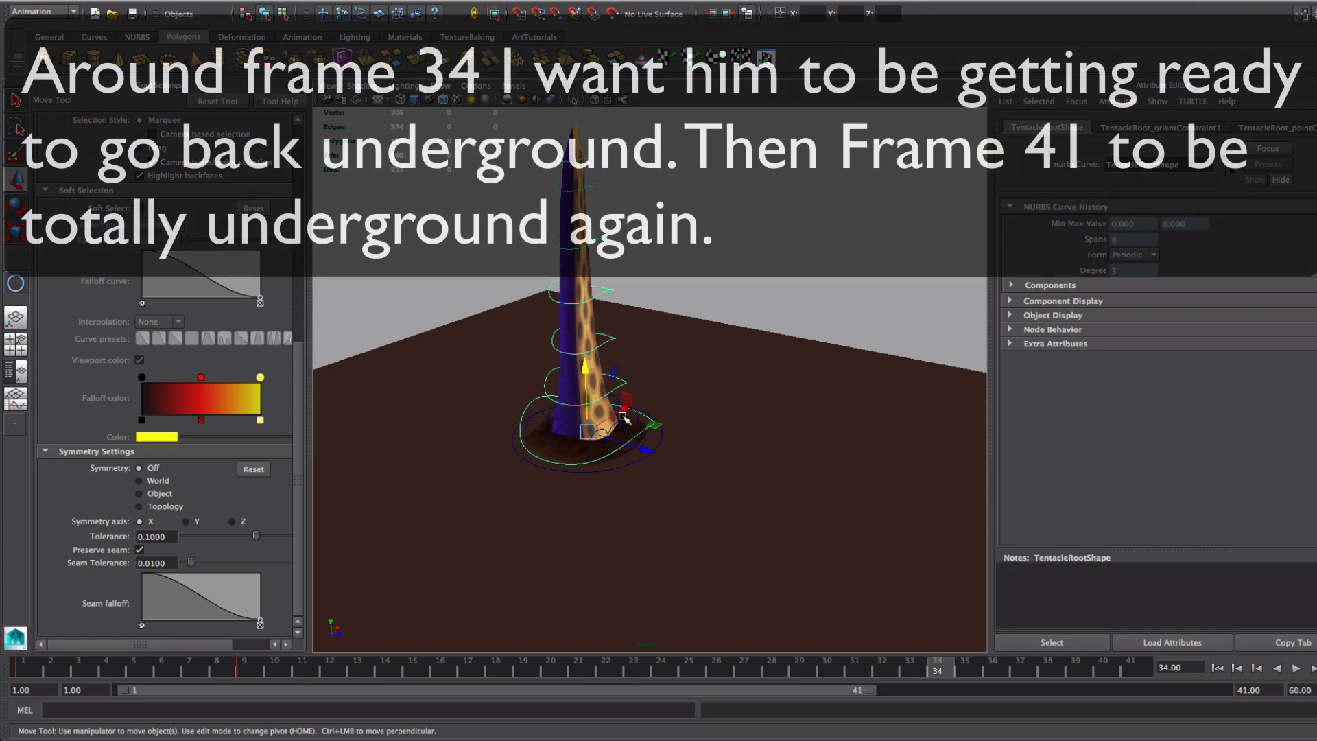
key(e)
drag(622, 398, 633, 409)
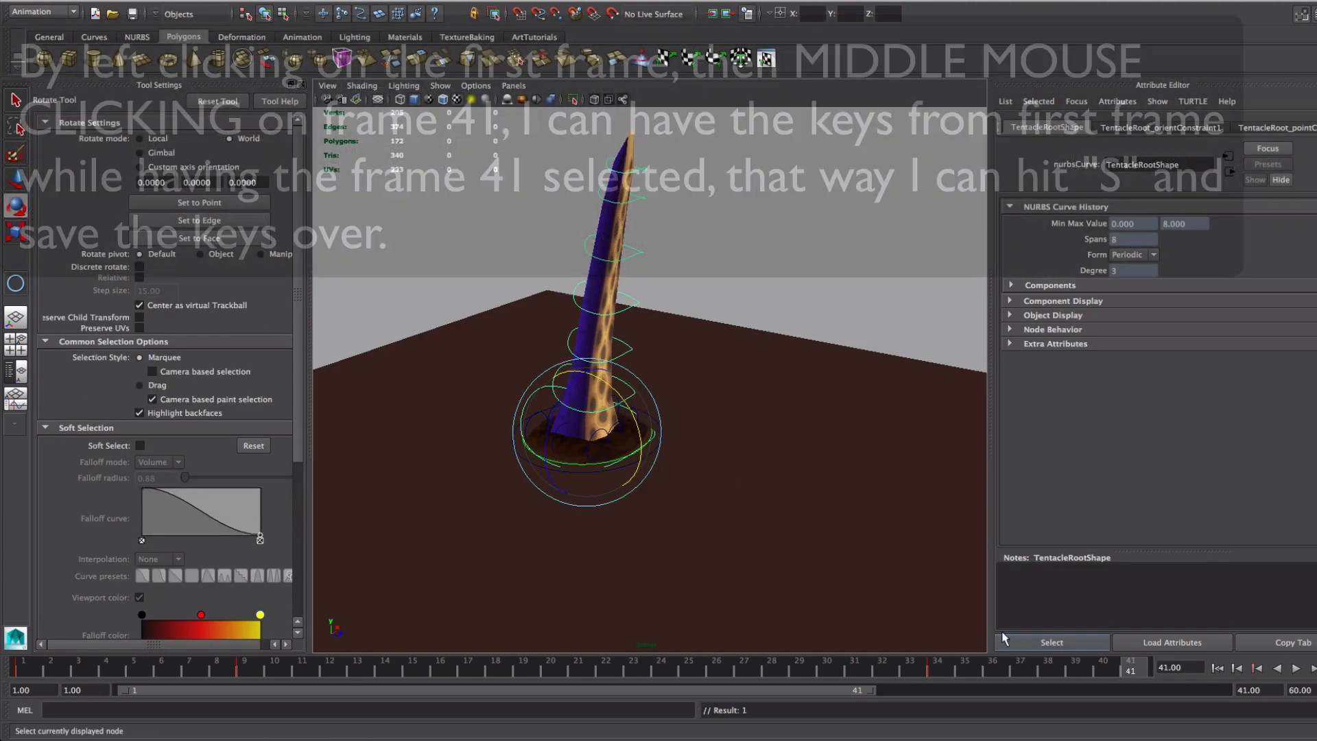
Step: Copy the underground pose from frame 1 to frame 41, key it, and scrub to check the movement
click(20, 665)
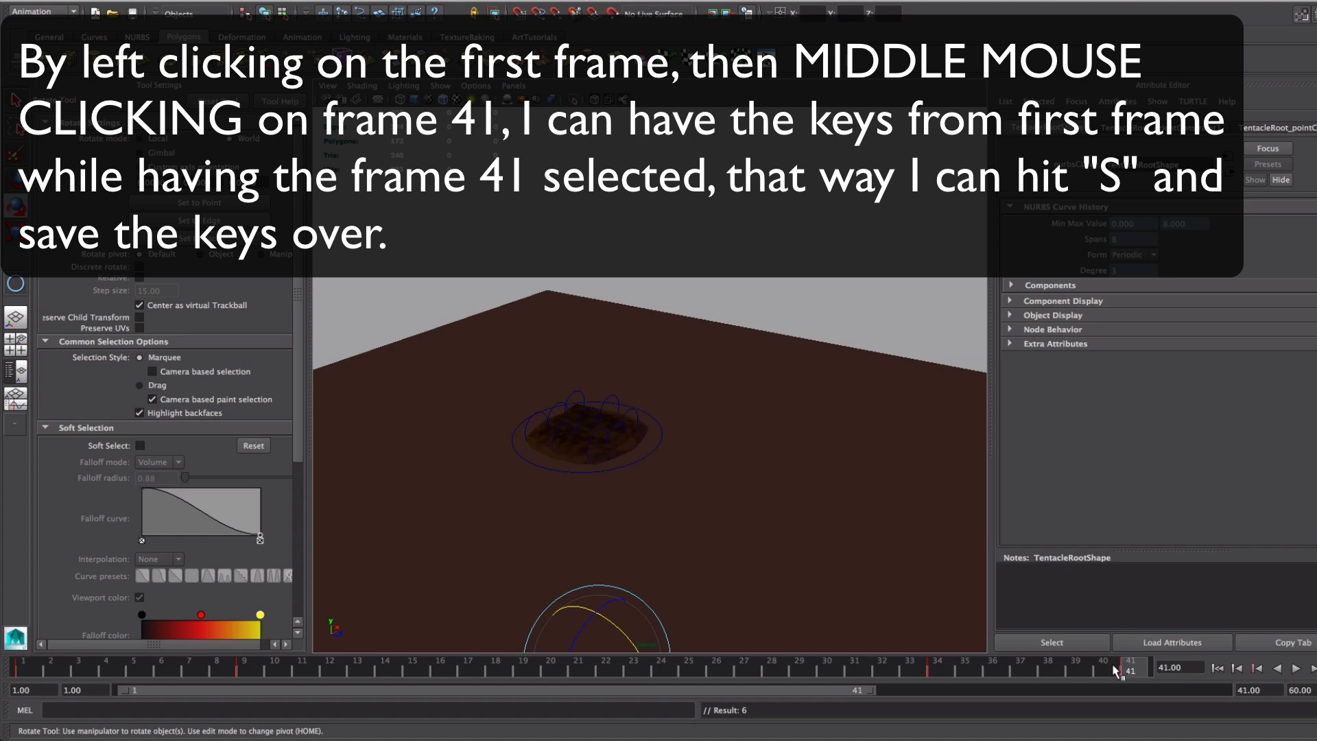
drag(1132, 681, 1047, 668)
click(992, 670)
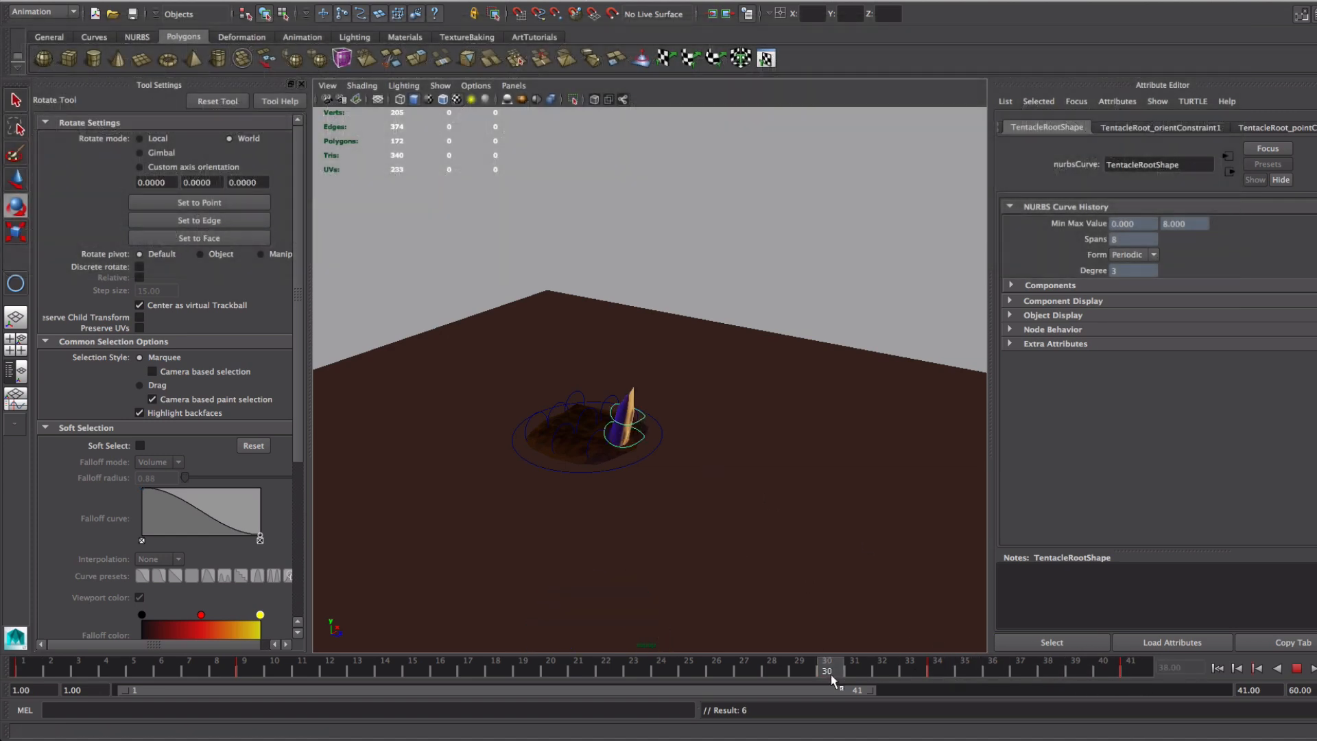
Step: Copy the upright pose from frame 9 to frame 34, key it, and play back the animation
click(245, 675)
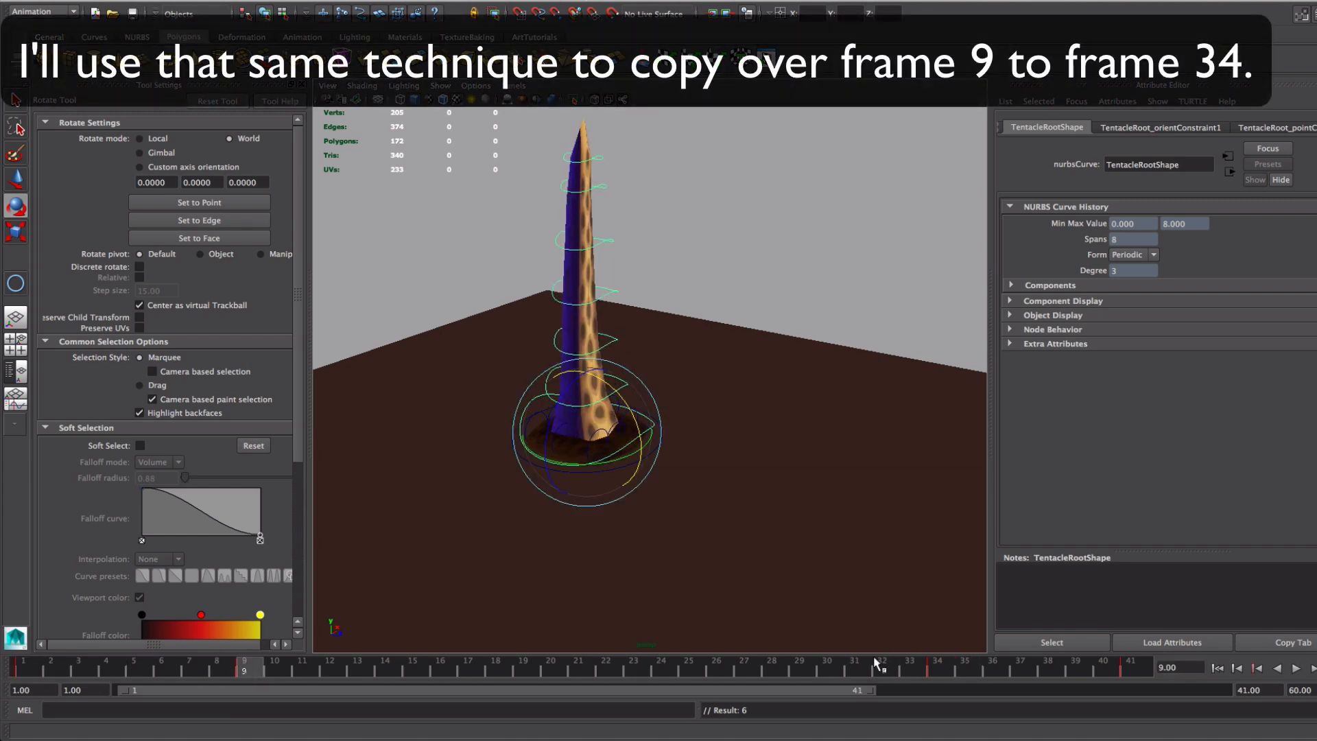
click(1103, 680)
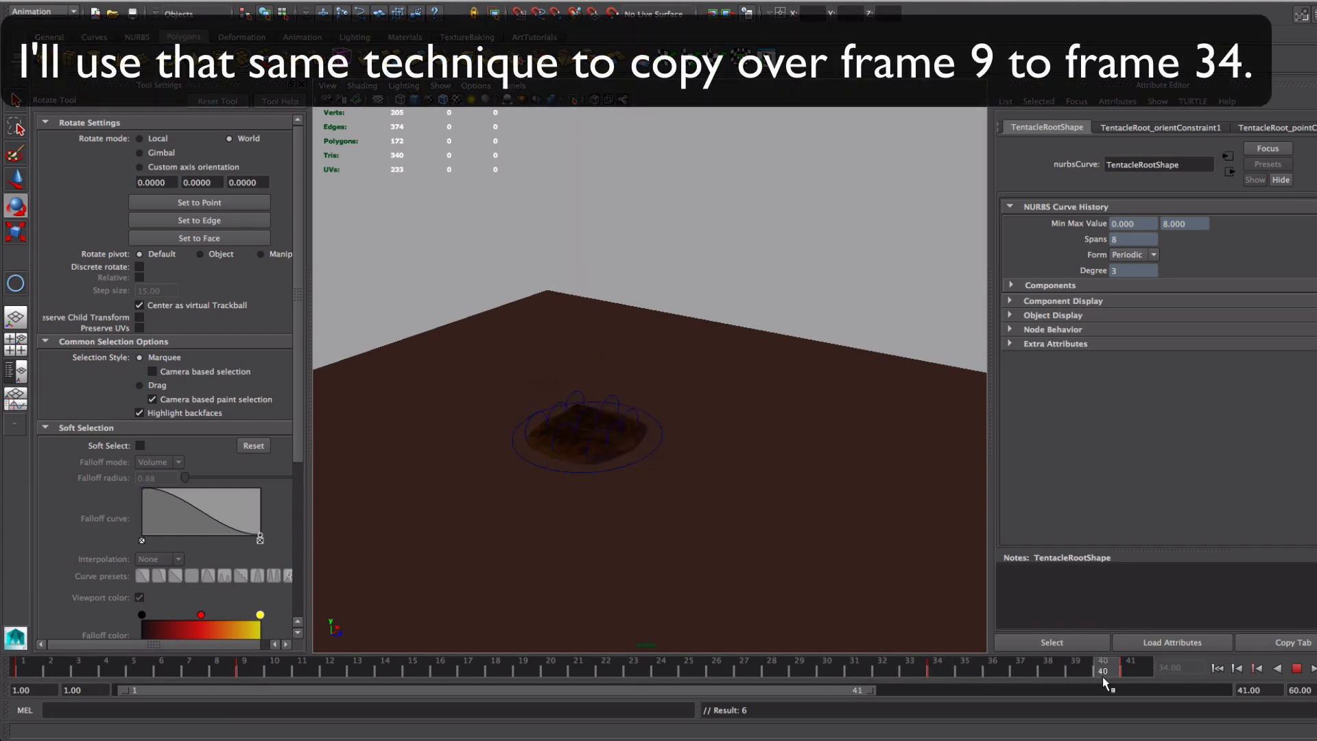
click(1297, 669)
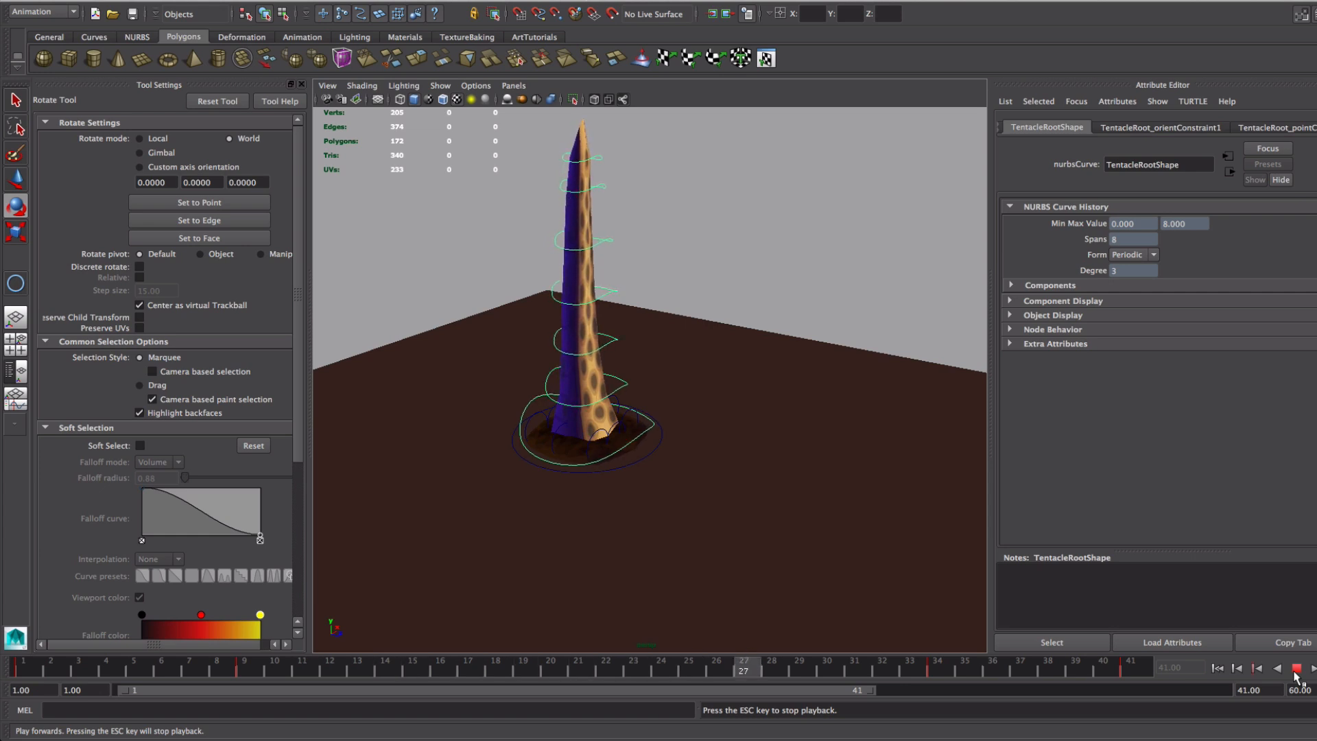
click(1296, 669)
Step: Select all the tentacle ring controllers above the root, leaving the ground plane and root unselected
key(w)
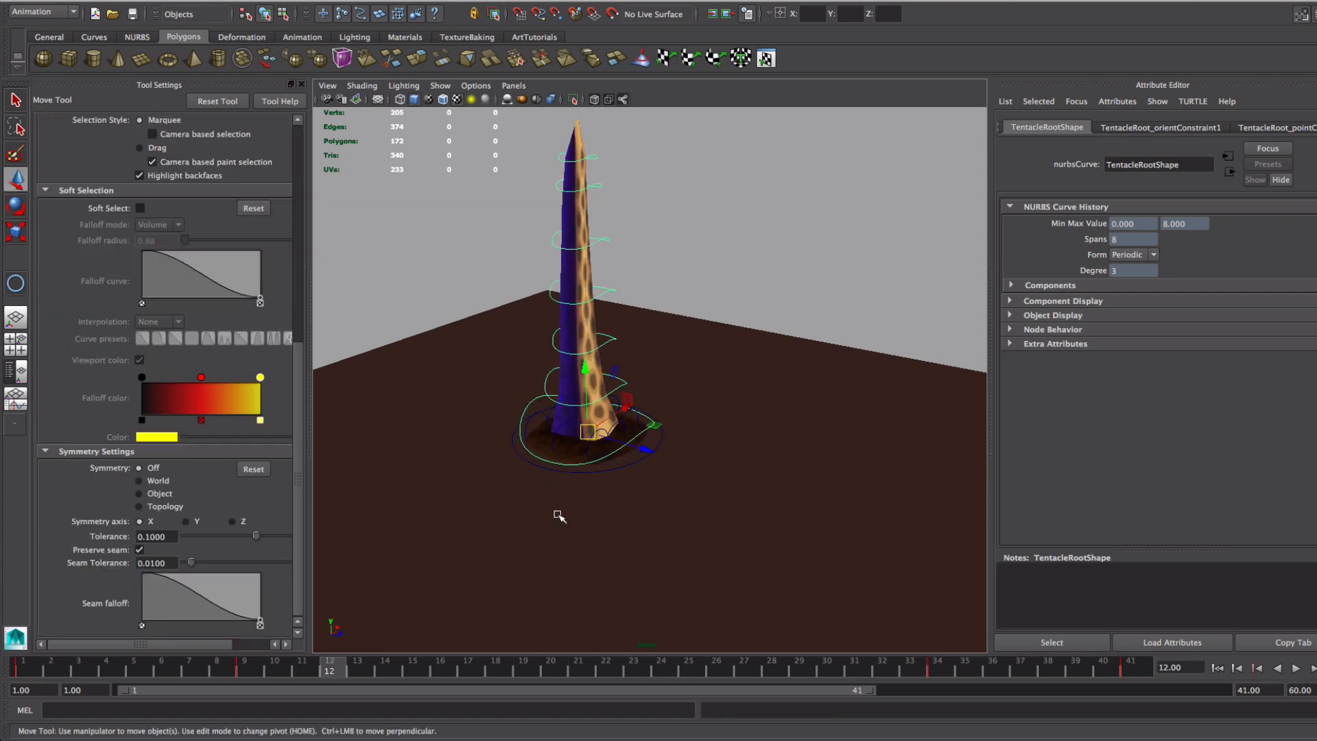
alt+drag(558, 516, 708, 472)
alt+right_drag(709, 472, 712, 225)
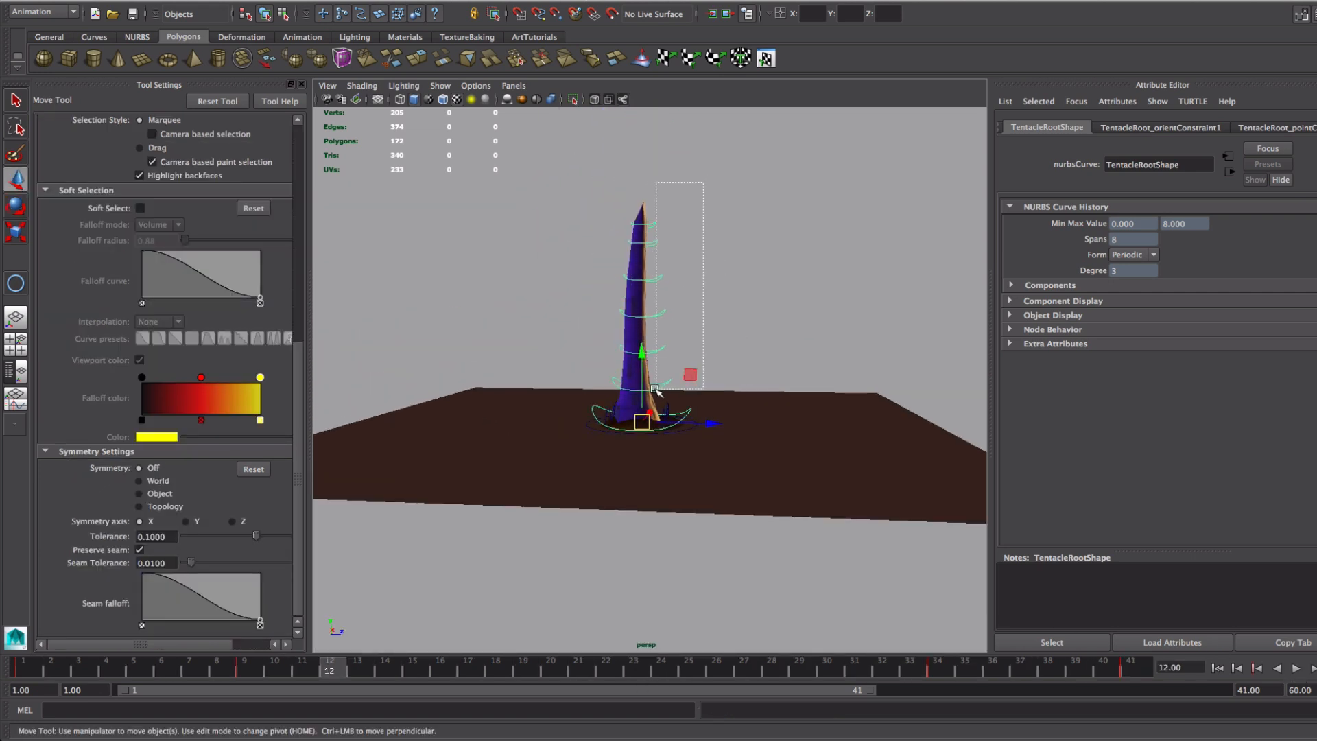
drag(655, 389, 654, 393)
mouse_move(820, 452)
alt+mouse_down()
mouse_move(791, 420)
mouse_move(816, 467)
alt+mouse_up()
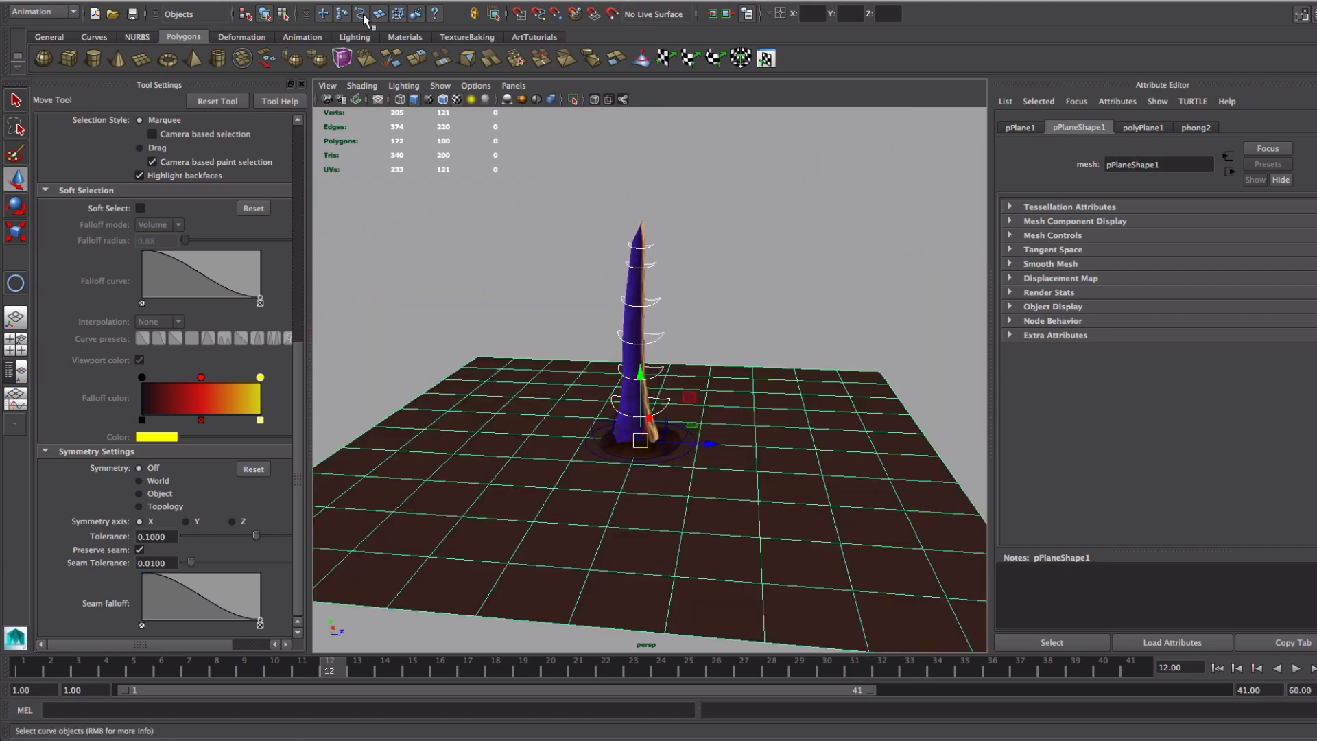
click(823, 303)
alt+drag(701, 346, 698, 292)
drag(649, 184, 701, 394)
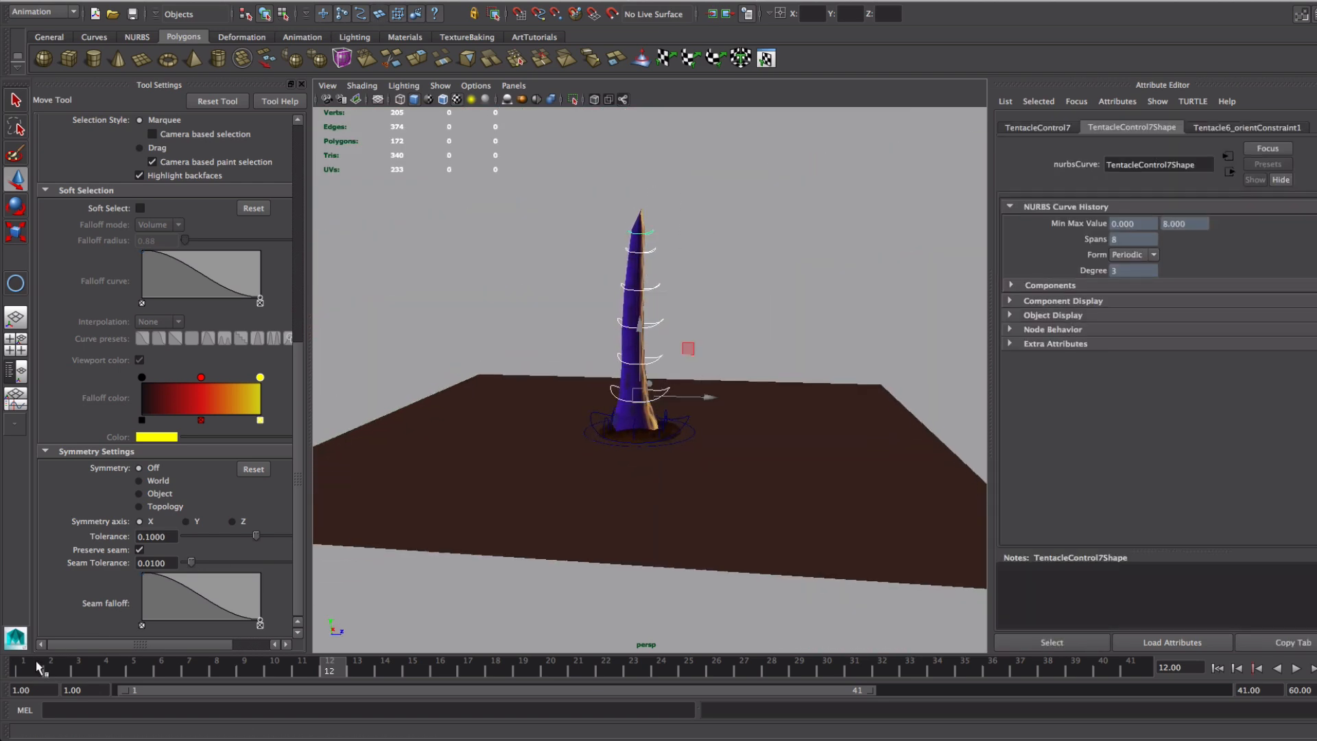
Step: Try to rotate the upper tentacle rings on frame 4
drag(37, 665, 123, 665)
key(e)
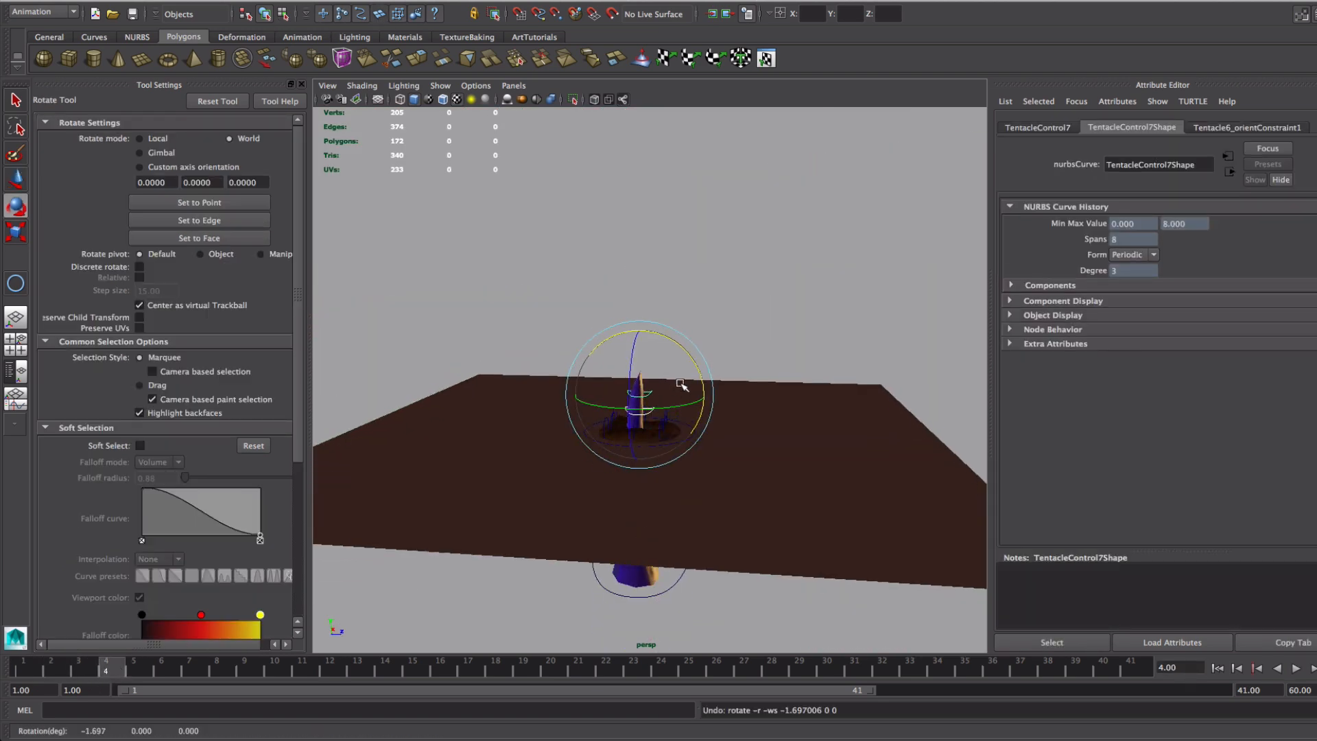
key(w)
drag(693, 315, 635, 412)
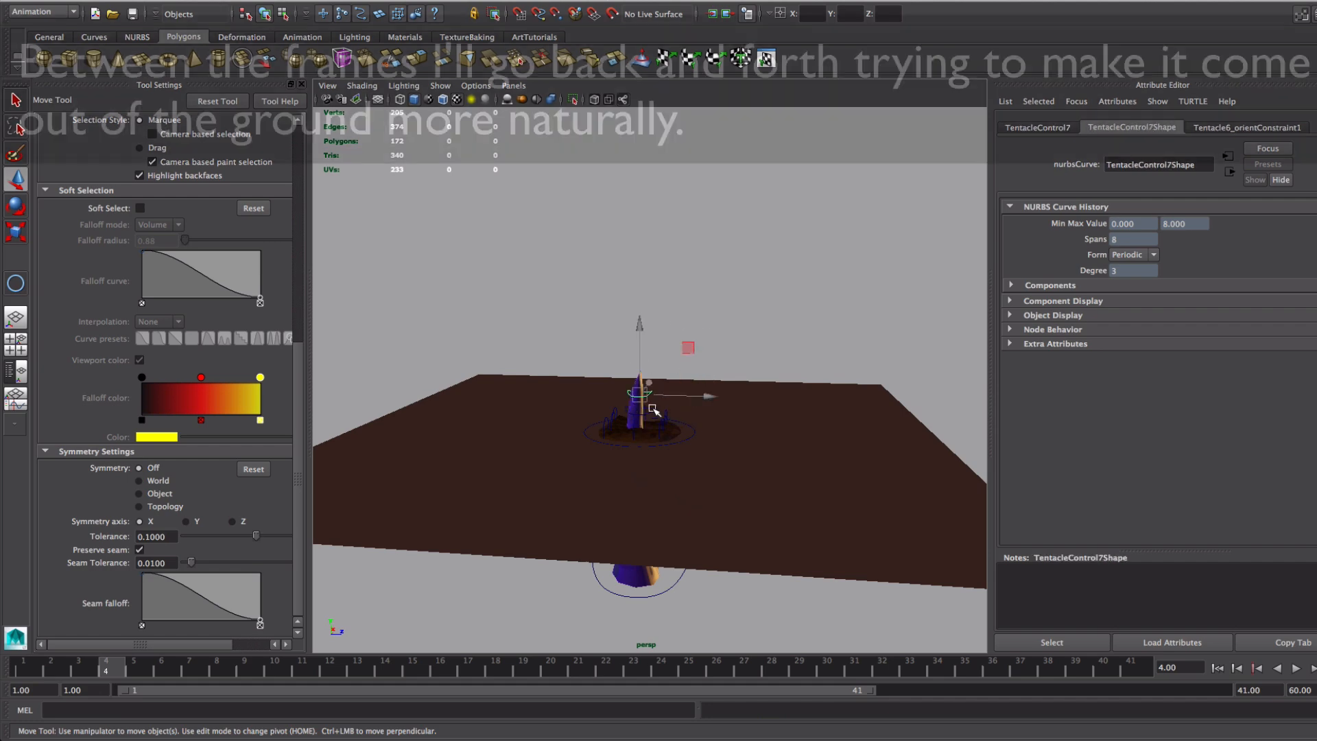
key(e)
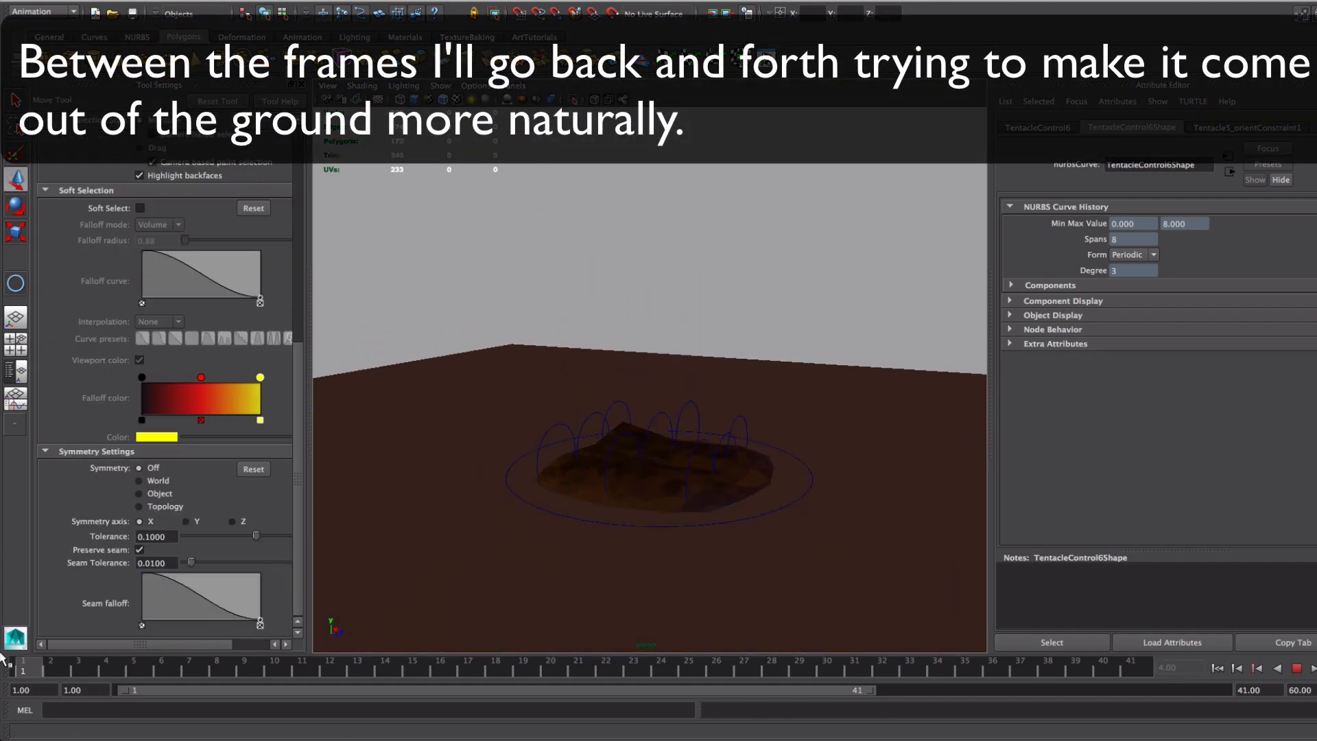
Step: Rotate the selected upper tentacle rings in the underground pose on frame 1 and key them
mouse_move(10, 662)
mouse_down()
mouse_move(176, 665)
mouse_move(25, 664)
mouse_up()
alt+drag(816, 617, 835, 576)
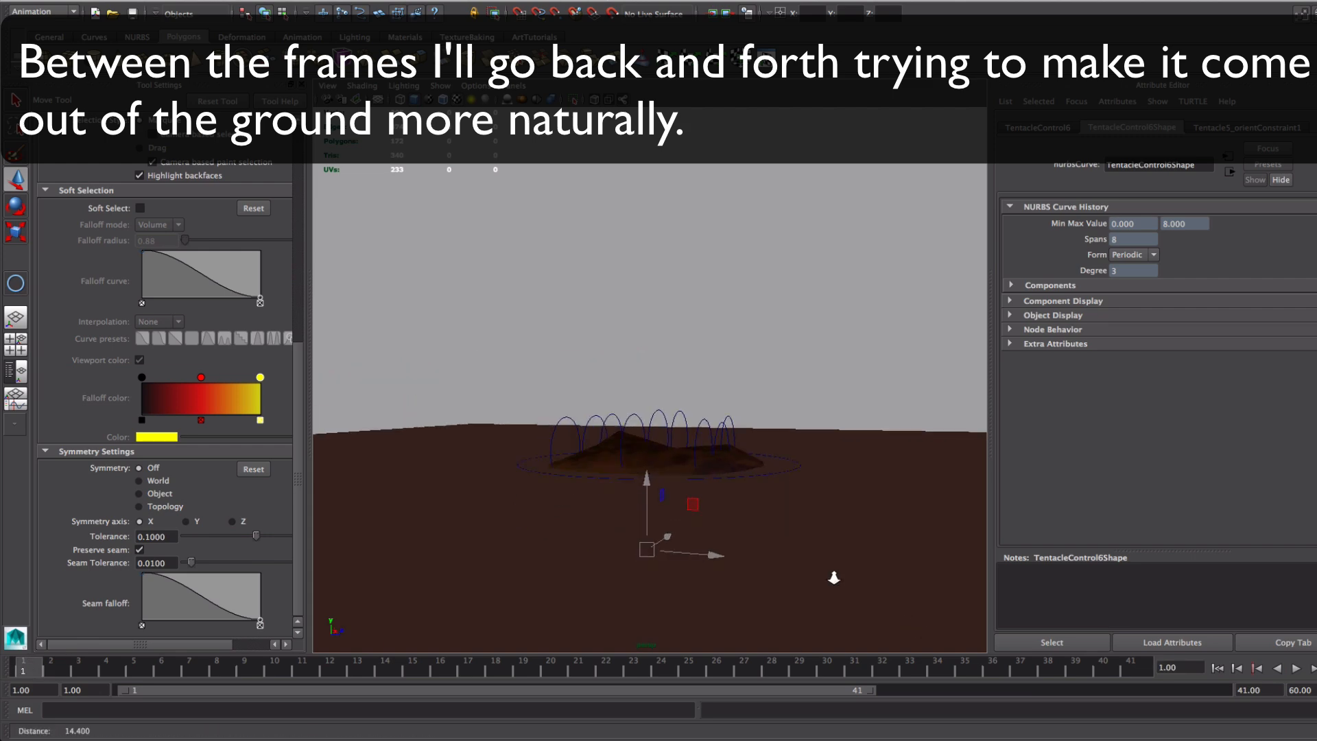
alt+right_drag(835, 576, 703, 551)
key(e)
drag(706, 415, 713, 435)
key(s)
Step: Bend the top tentacle rings backward during the rise and key them on frames 3, 5 and 8
drag(48, 676, 135, 674)
key(w)
drag(759, 299, 633, 388)
key(e)
click(75, 670)
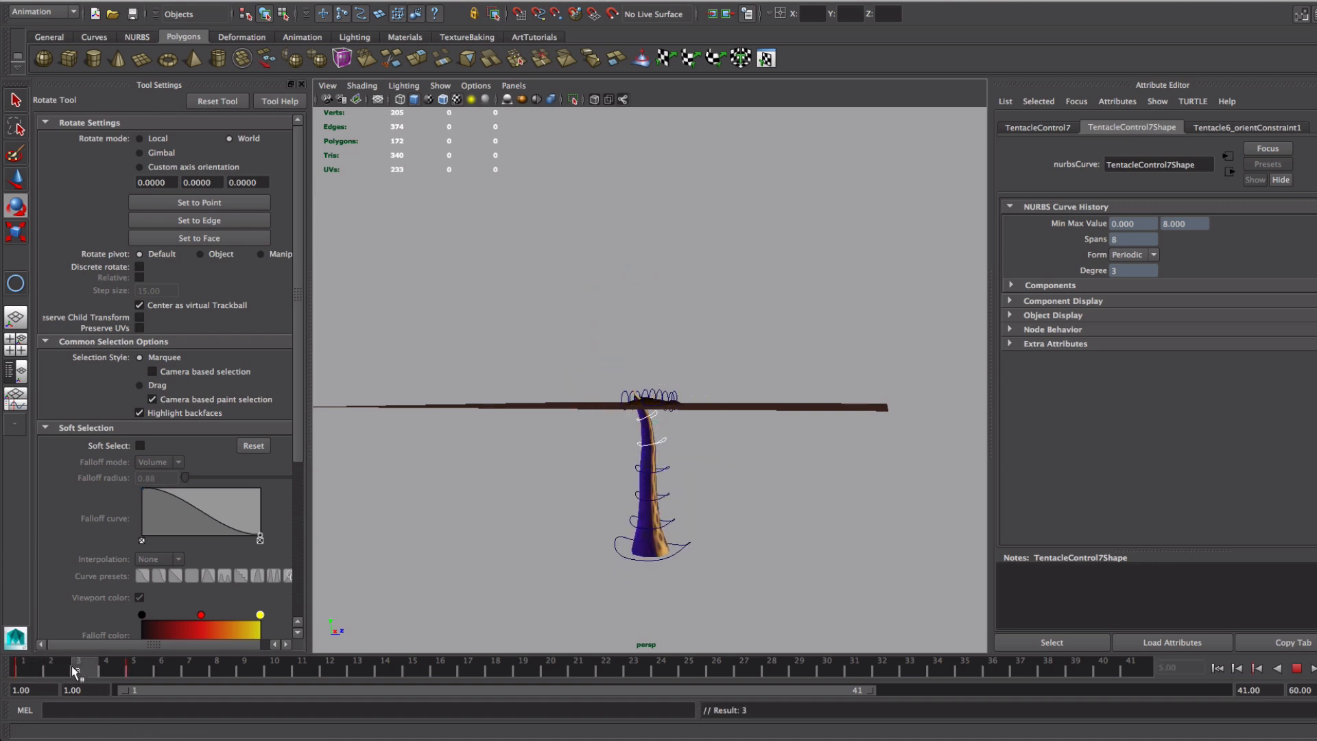
drag(104, 661, 221, 664)
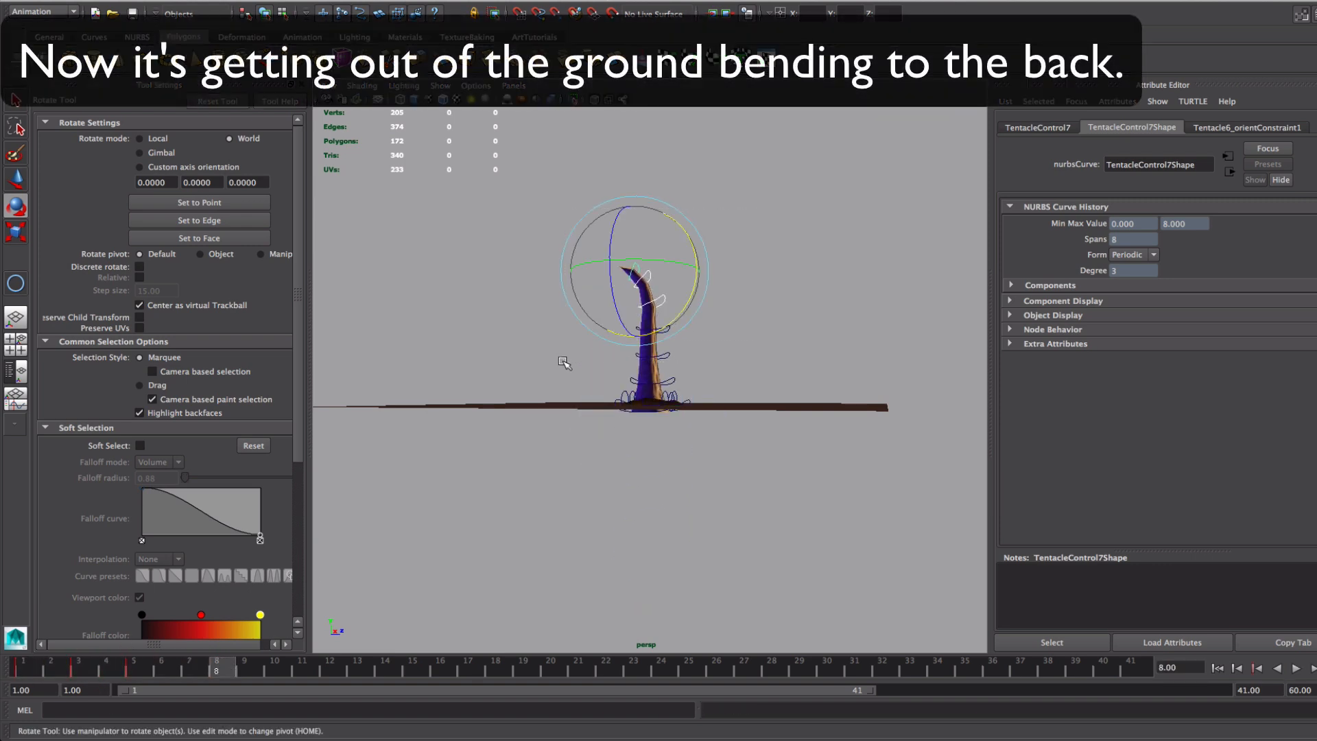
click(149, 662)
key(s)
click(219, 665)
Step: Rotate all the rings above the root forward on frame 13 so the tentacle whips forward, and preview it
drag(109, 666, 353, 667)
drag(727, 240, 561, 369)
drag(682, 285, 666, 319)
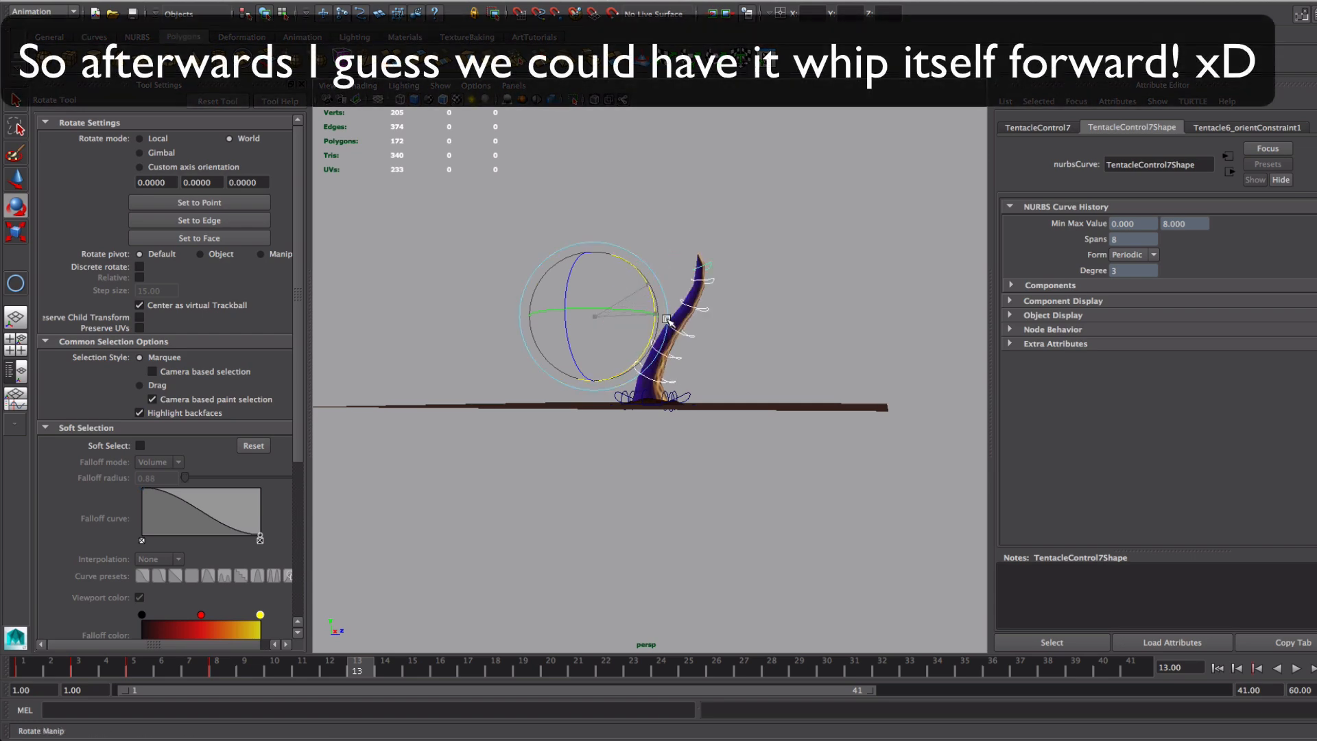
key(alt+v)
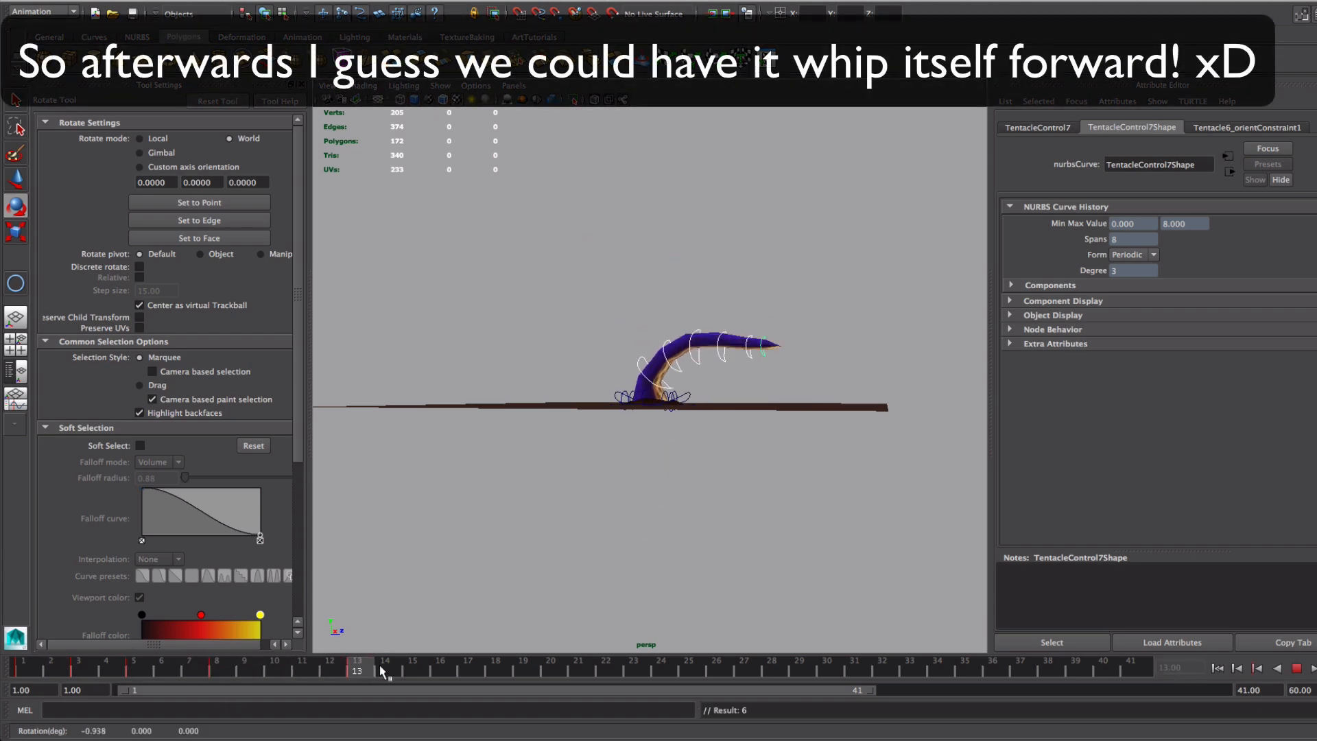
Step: Raise the middle of the tentacle on frame 16, keep its upper rings curled forward, and play back the motion
key(w)
drag(715, 317, 623, 382)
key(e)
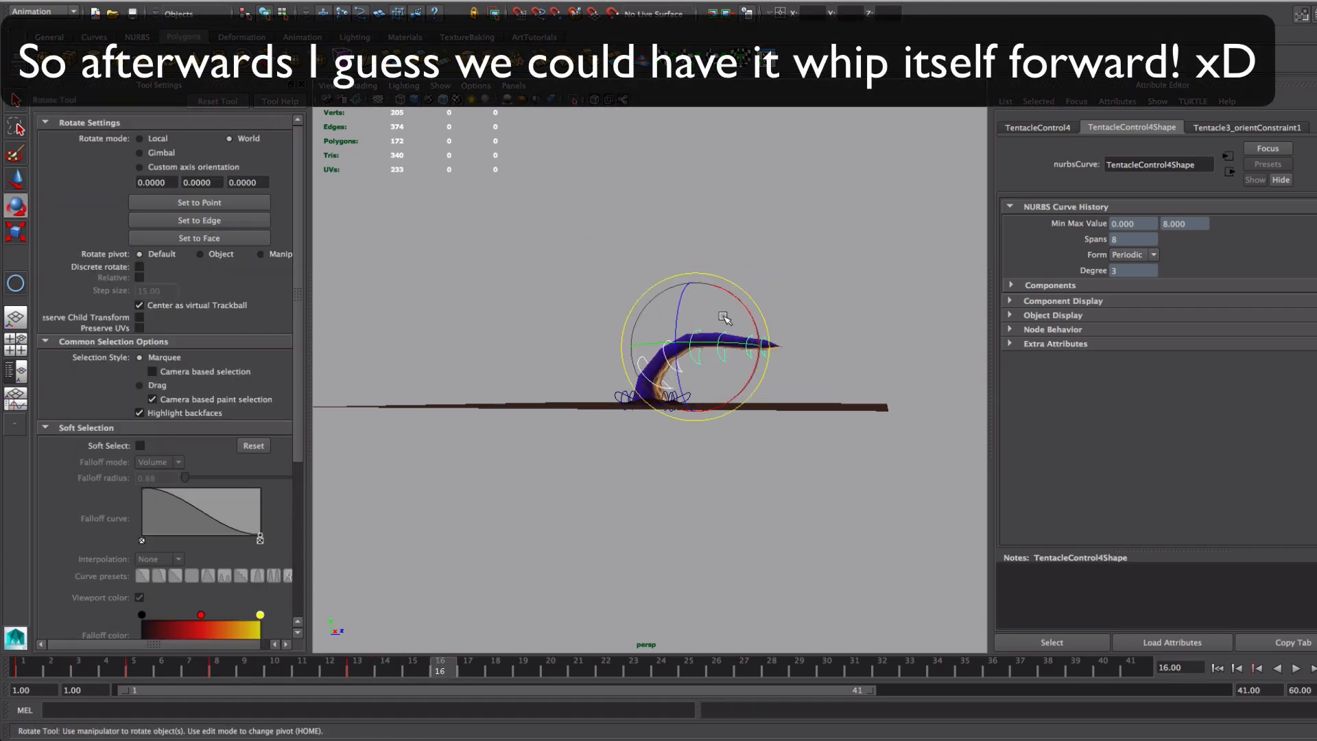
mouse_move(750, 320)
mouse_down()
mouse_move(726, 294)
mouse_move(748, 313)
mouse_up()
key(w)
key(e)
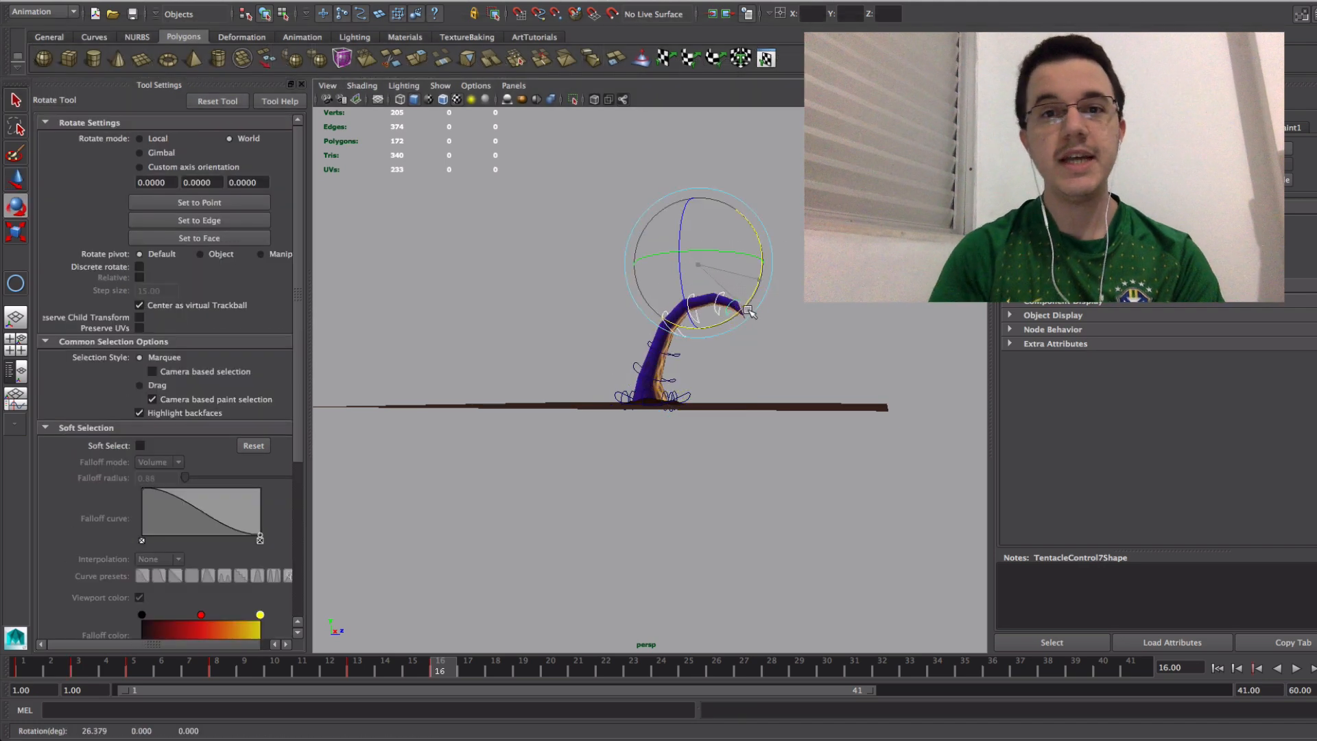
key(alt+v)
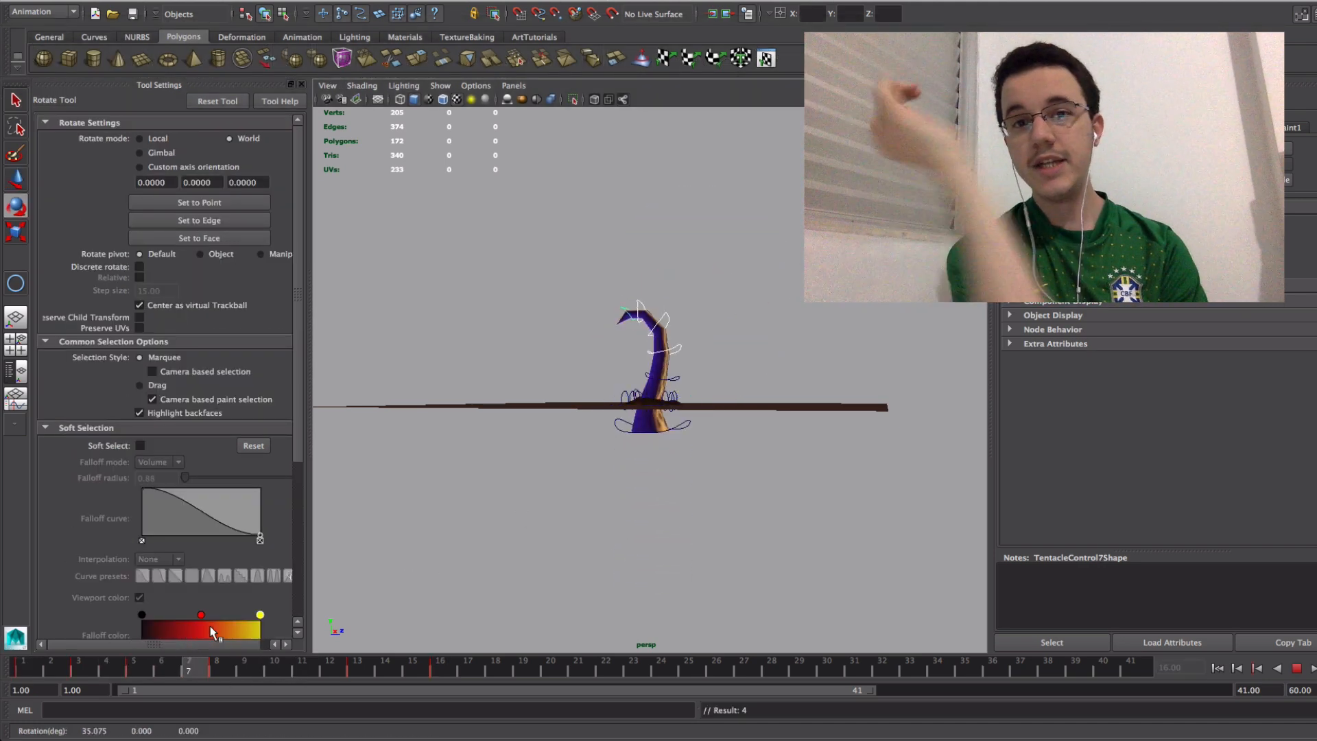
Step: On frame 8, bend the tentacle backward from its lower rings, turn the top rings upright, and key the S-shaped pose
key(w)
drag(701, 370, 670, 276)
key(e)
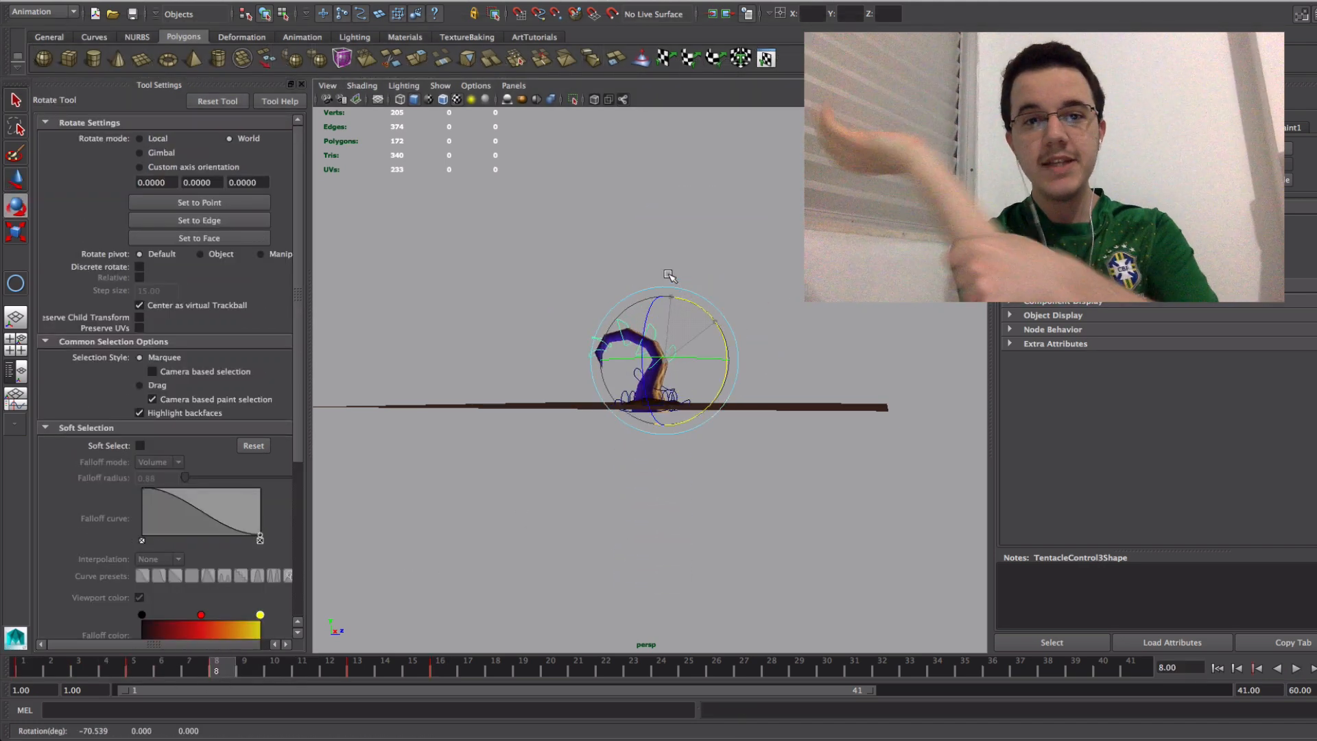
key(w)
drag(564, 290, 623, 369)
key(e)
drag(660, 284, 678, 357)
key(s)
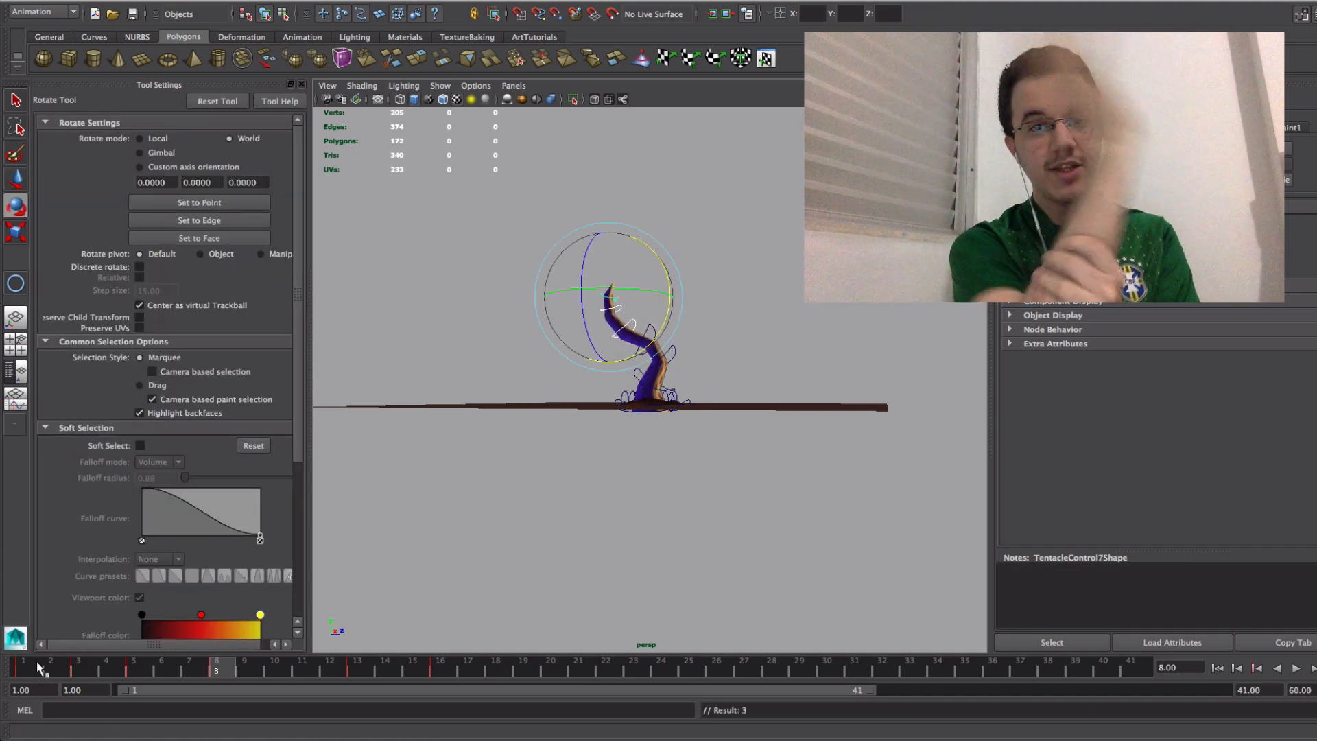
Step: Scrub through the rise, fine-tune the rotation of the top rings, and key them
drag(38, 667, 242, 667)
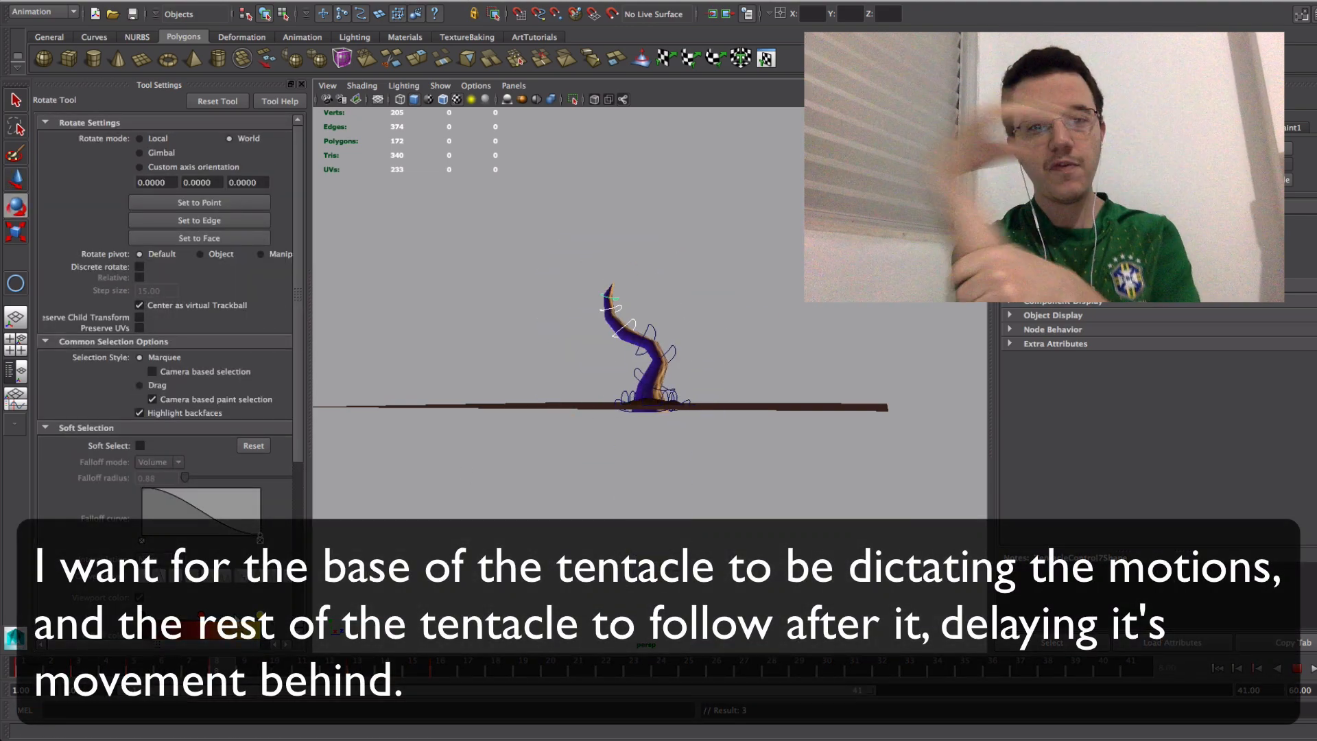
key(w)
key(e)
drag(671, 280, 635, 242)
key(s)
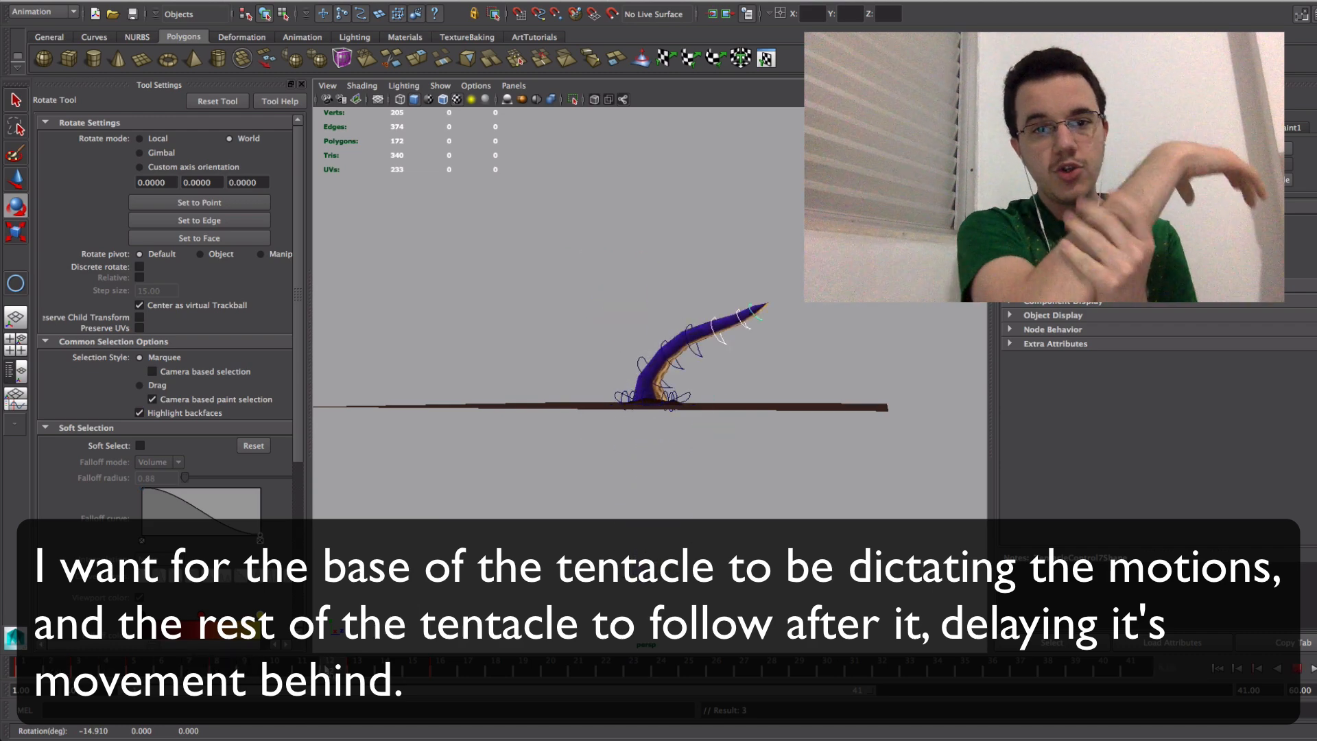
Step: Select the lower tentacle rings on frame 19 and rotate them backward so the base leads the motion
drag(496, 667, 523, 667)
key(w)
drag(621, 324, 689, 386)
key(e)
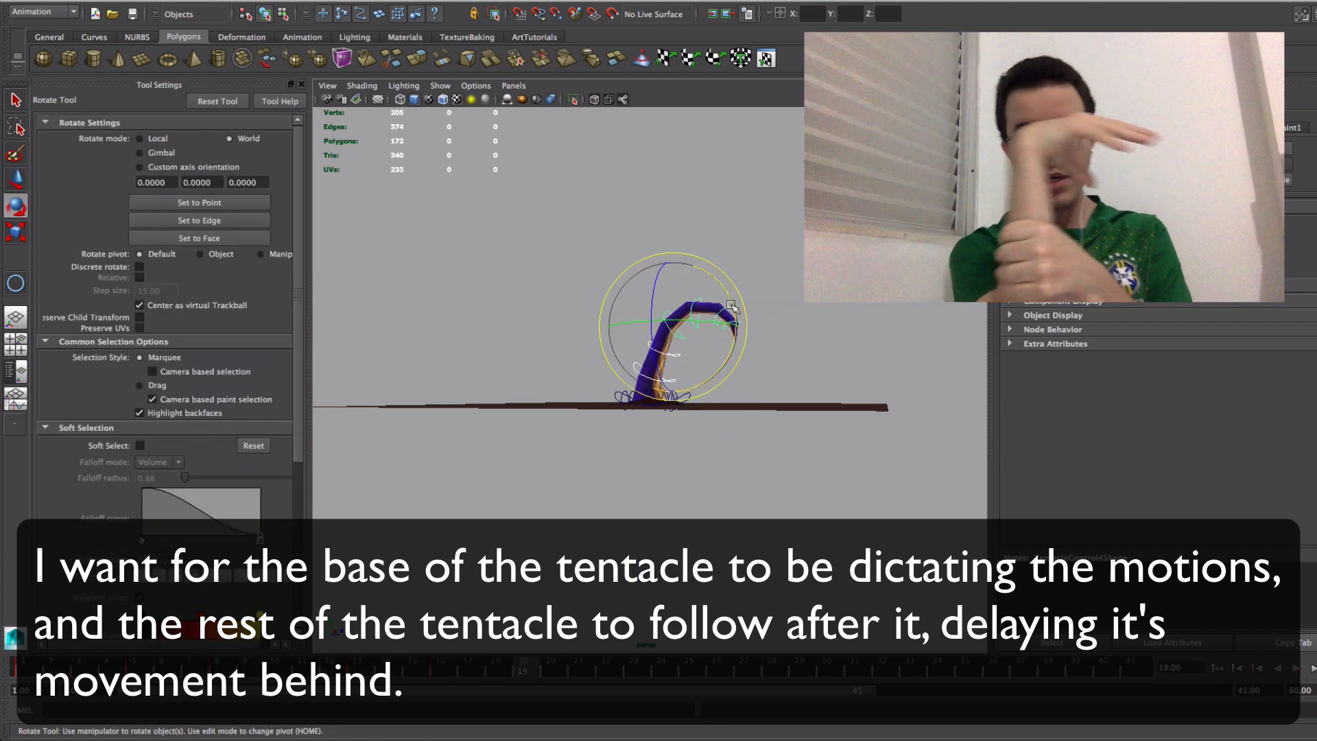
drag(733, 305, 708, 273)
Step: Rotate the tentacle rings forward on frame 25 so the tentacle leans forward again
drag(403, 662, 688, 663)
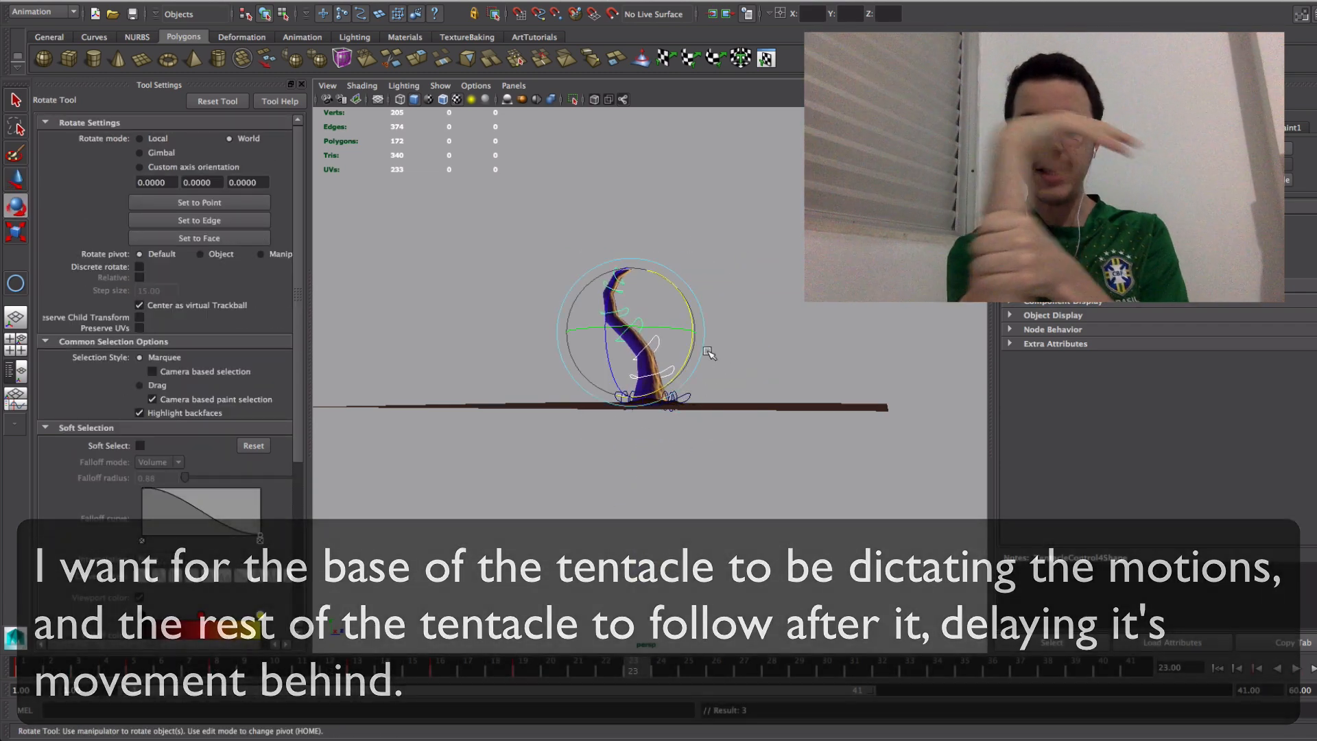
key(w)
key(e)
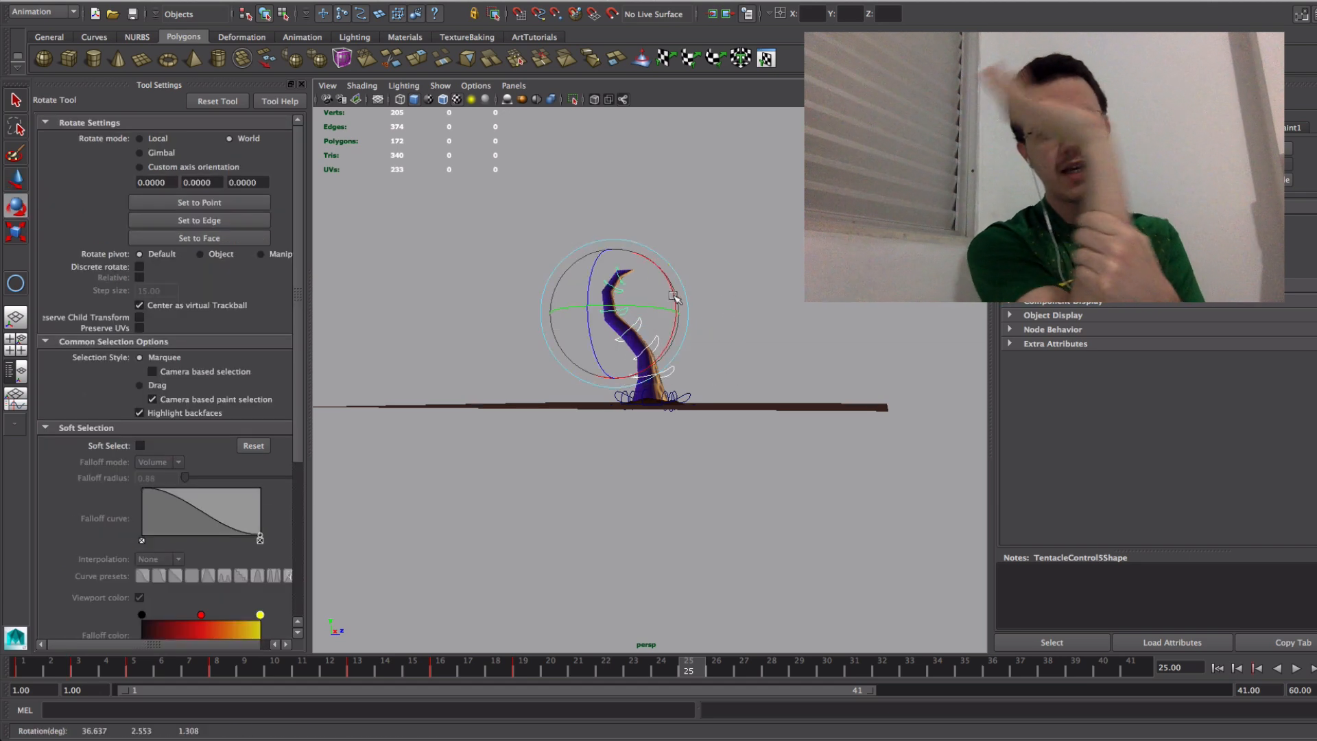
drag(688, 312, 755, 257)
Step: Rotate the upper rings backward on frame 25 so the tip trails behind the base
key(w)
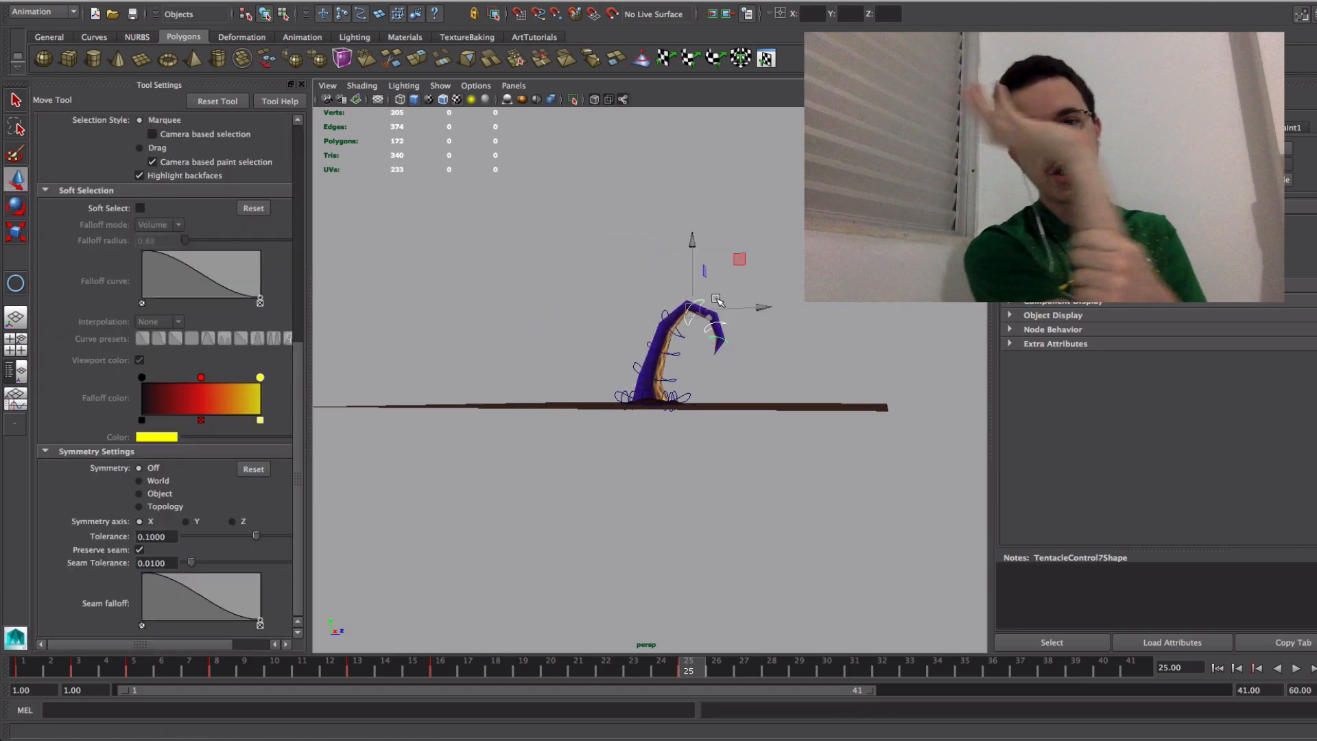
key(e)
key(w)
click(685, 304)
click(665, 315)
shift+click(699, 315)
key(e)
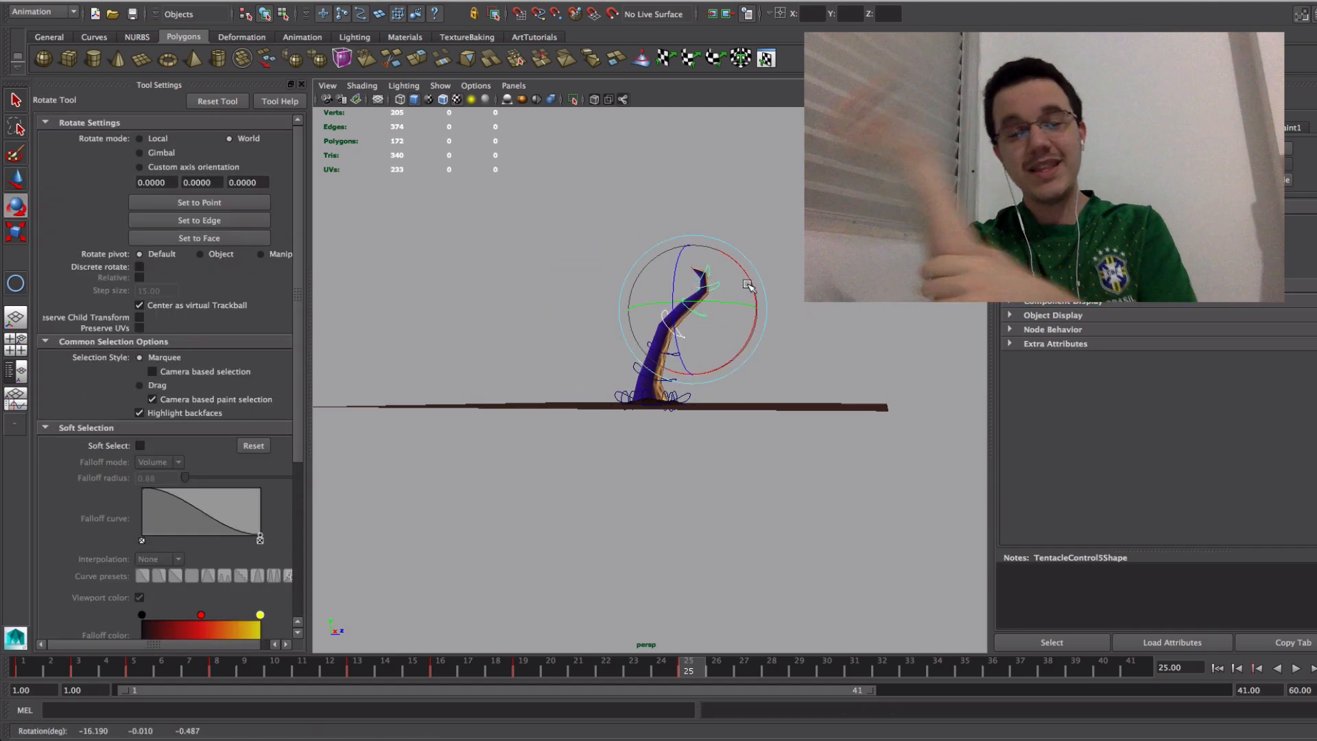
Step: Bend the lower part of the tentacle forward on frame 29
key(w)
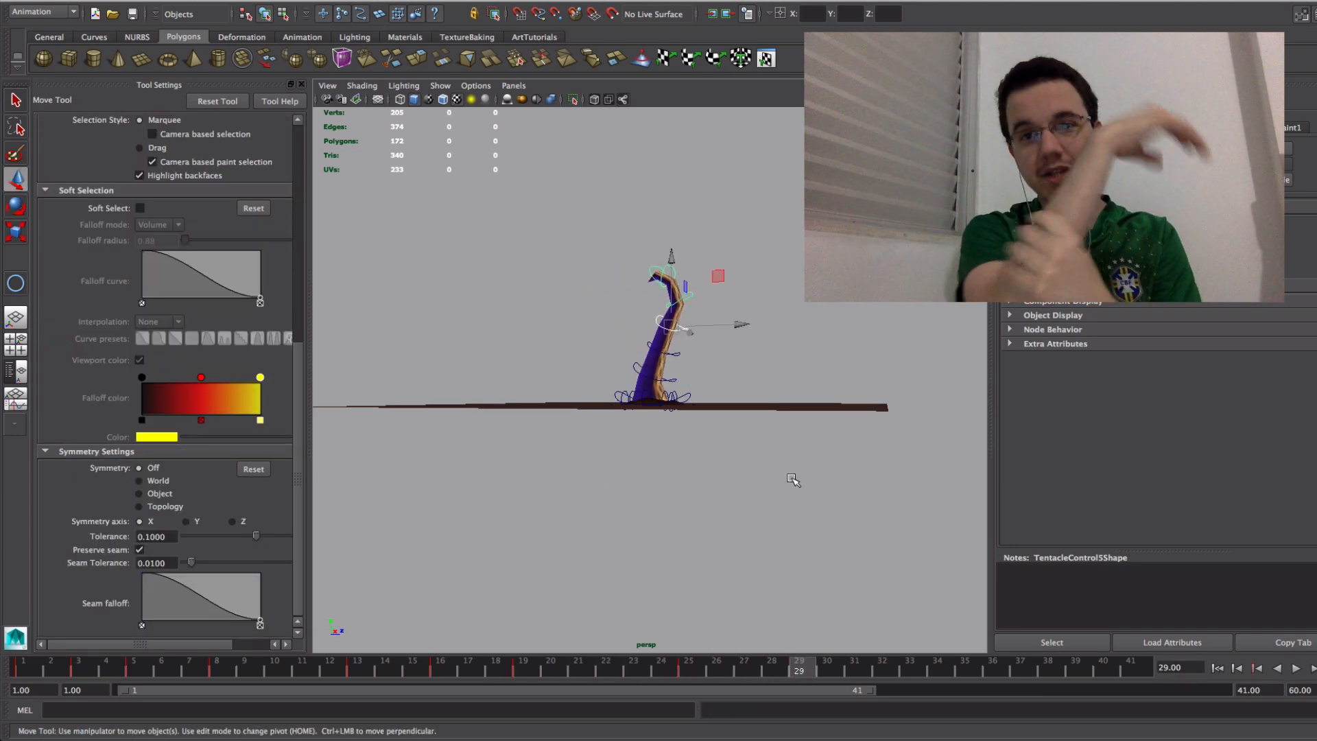
click(664, 349)
key(e)
drag(720, 326, 779, 367)
Step: Select the upper rings on frame 29 and rotate them so the tip points upward behind the forward bend
key(w)
click(701, 351)
shift+click(730, 309)
key(e)
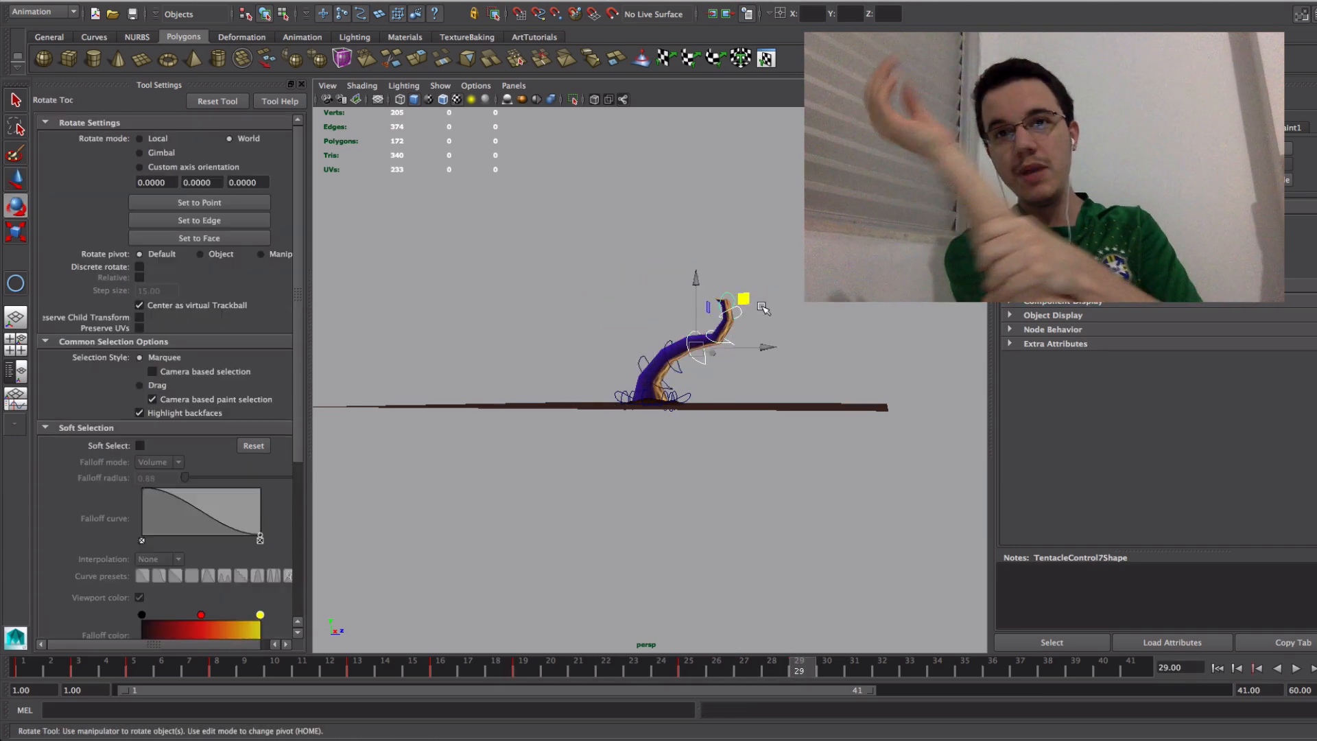
drag(789, 318, 784, 308)
Step: Rotate the tentacle rings on frame 33 so the tentacle arches forward and down to the ground
drag(881, 679, 909, 678)
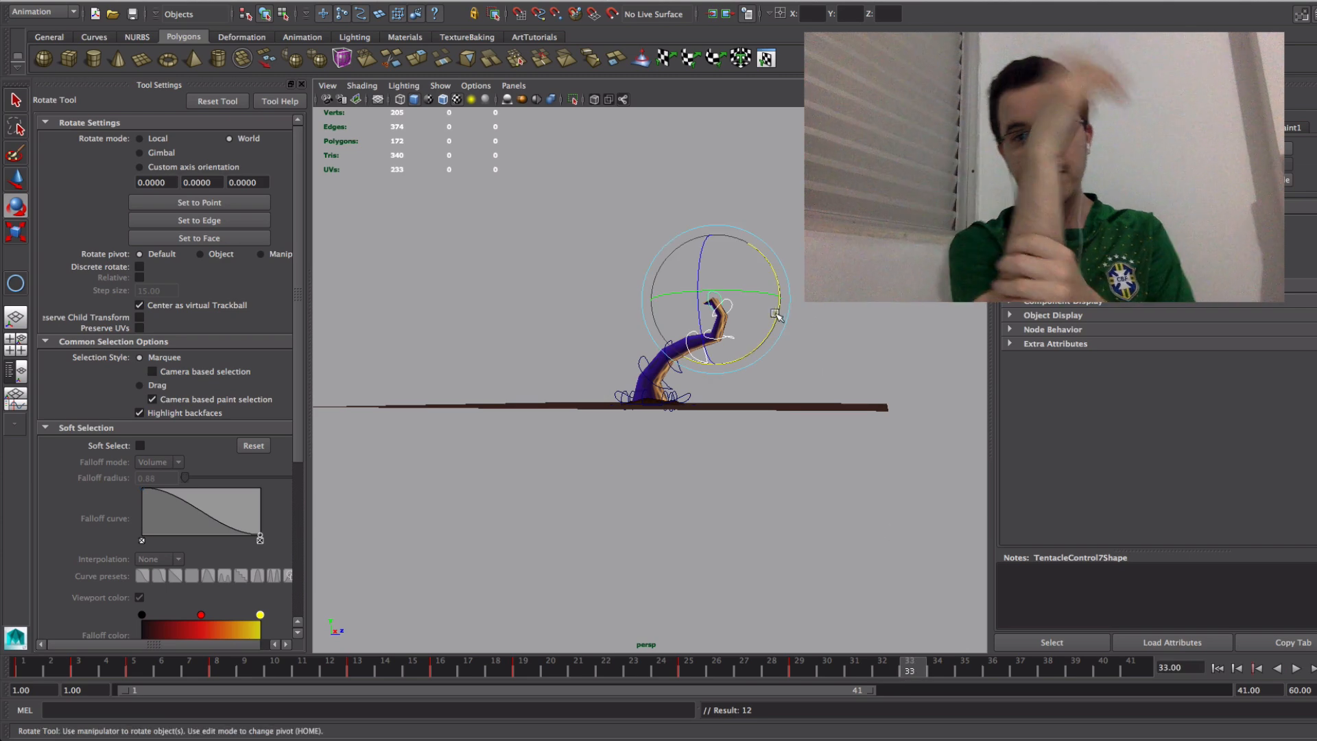
key(w)
drag(701, 359, 632, 379)
key(e)
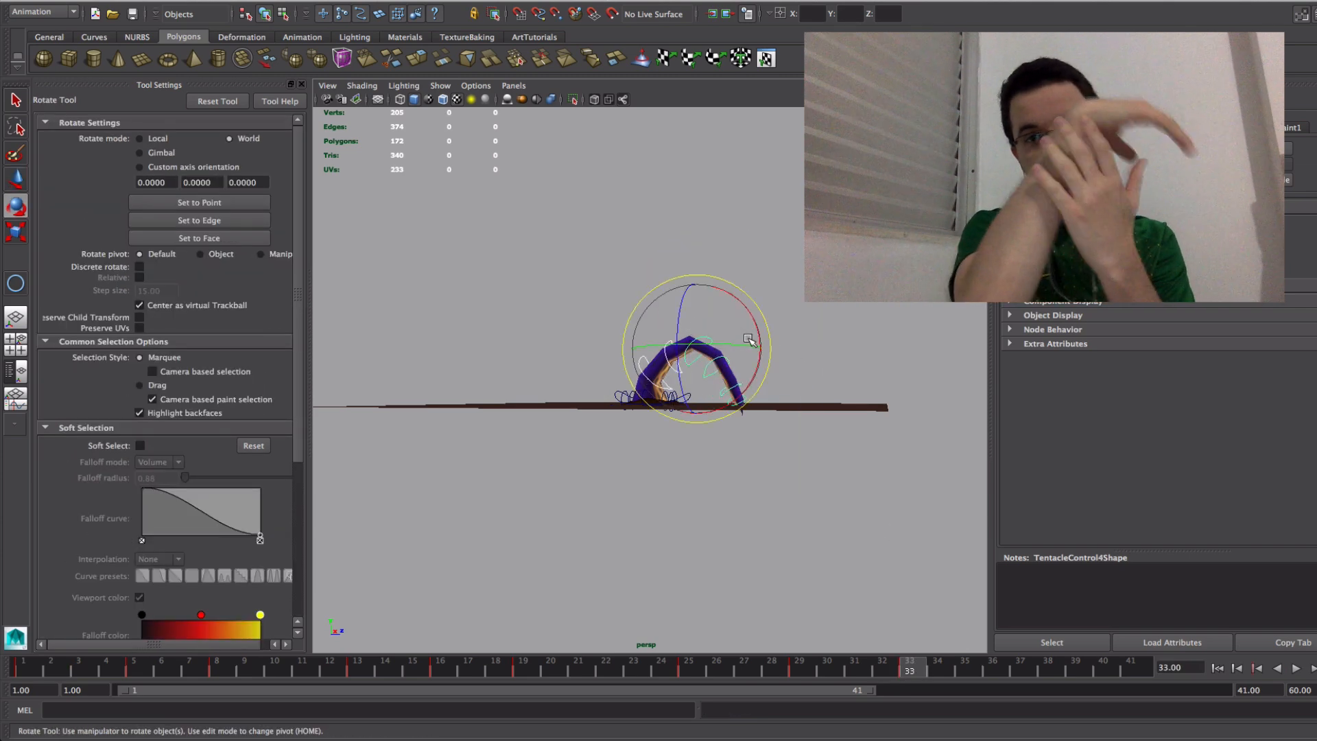
Step: Pose the sinking tentacle on frame 37 by rotating its rings from the lowest one upward
drag(740, 666, 1017, 656)
key(w)
click(700, 410)
key(e)
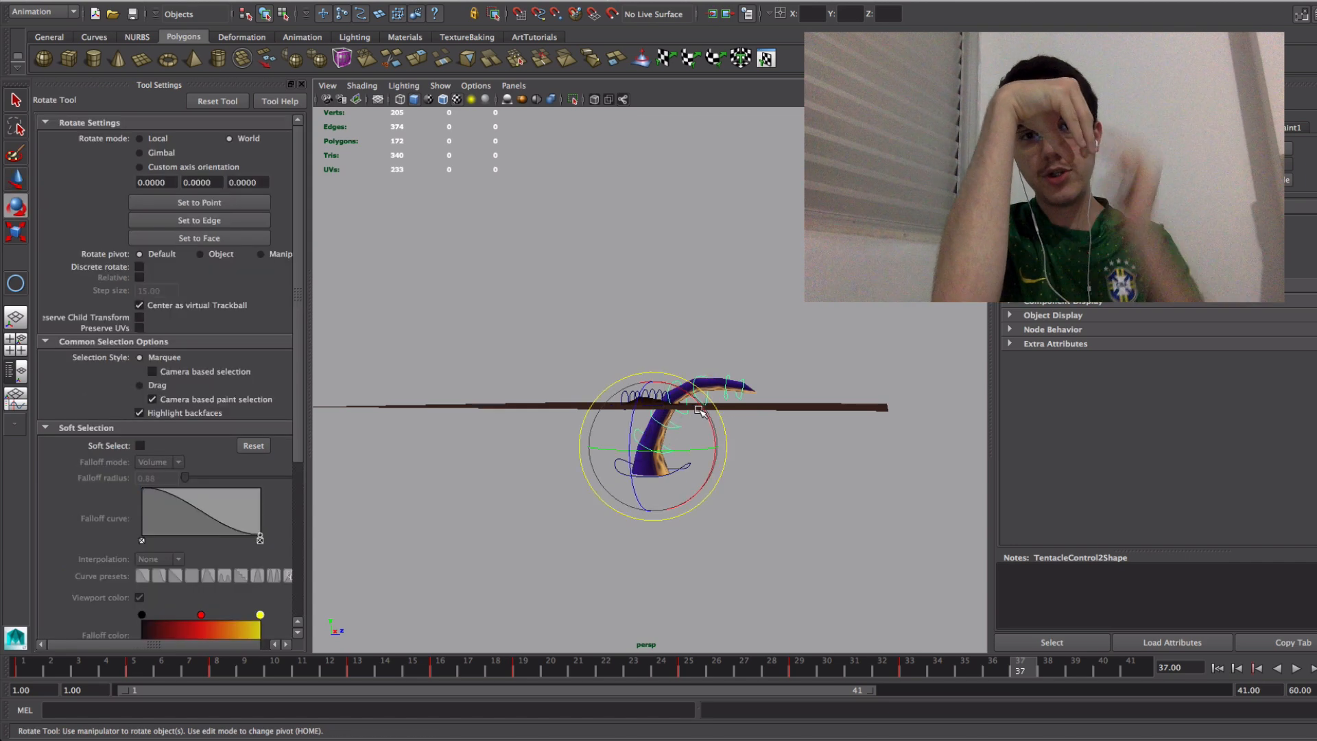
Step: Straighten the upper rings on frame 39 so the tentacle slips down through the hole, and key them
key(w)
click(852, 661)
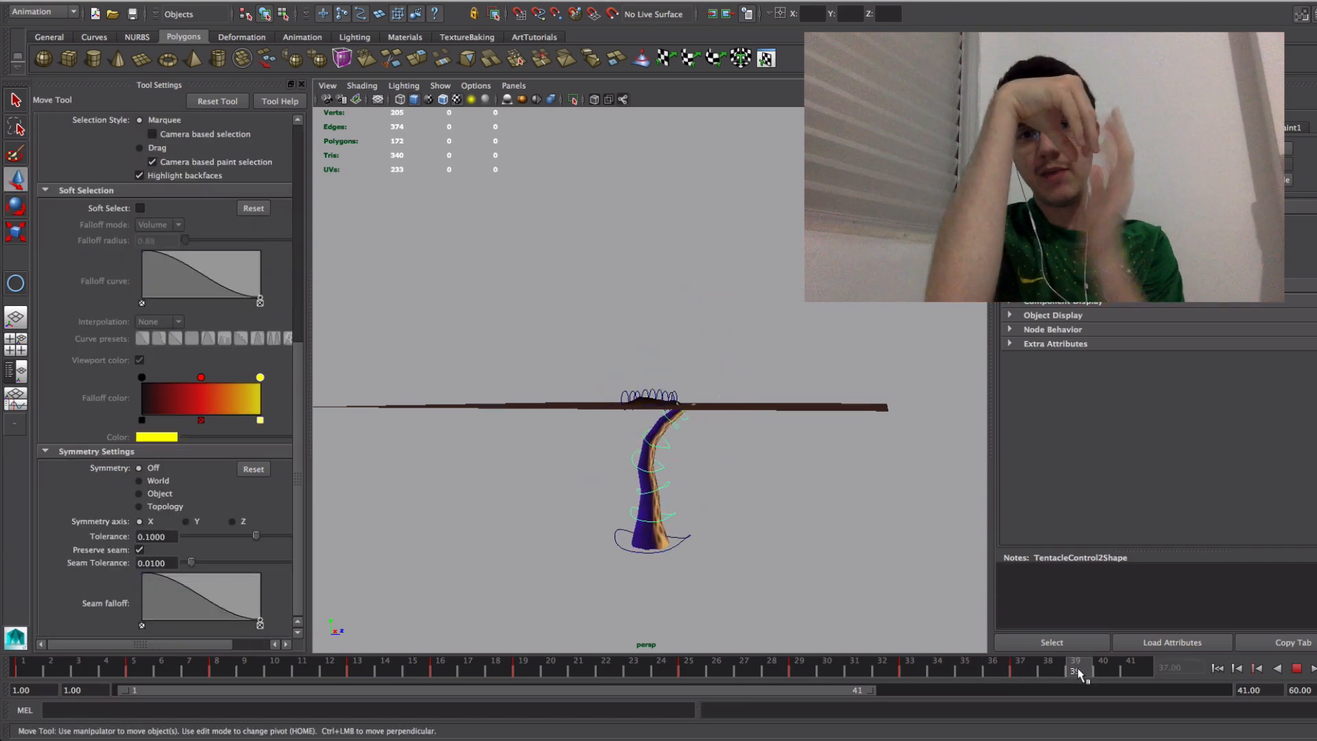
key(e)
drag(735, 380, 713, 358)
key(s)
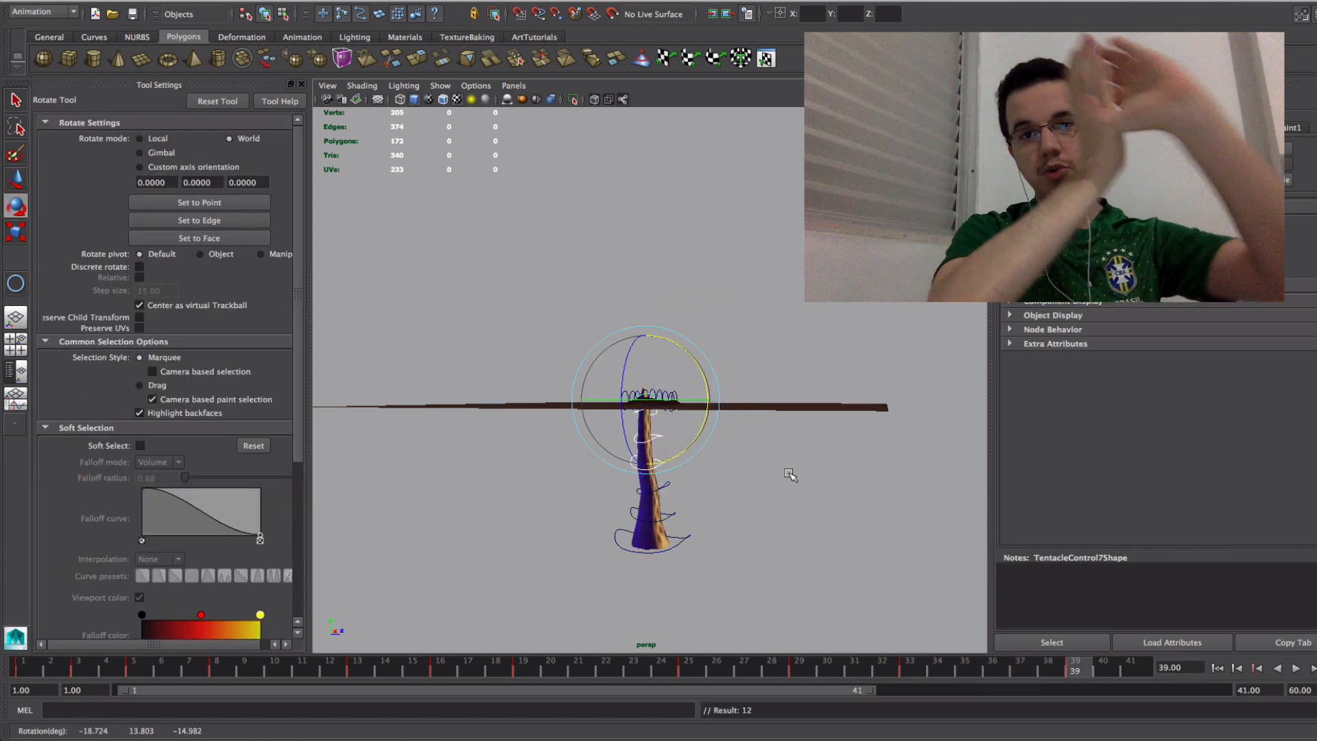
Step: Play back the whole animation and examine the movement of the tentacle's base from several angles
drag(953, 665, 1106, 667)
key(alt+v)
alt+drag(734, 371, 658, 500)
alt+right_drag(658, 500, 797, 474)
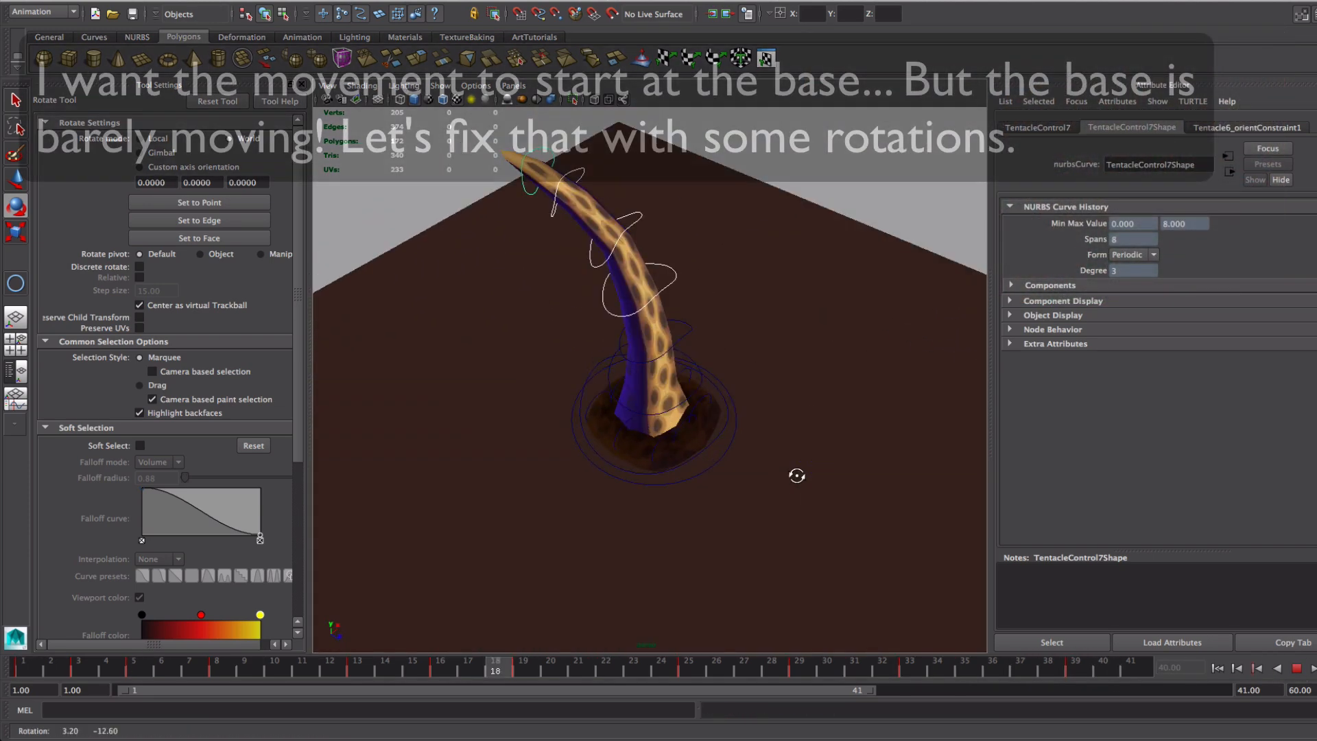
alt+drag(796, 473, 779, 441)
alt+middle_drag(780, 441, 746, 539)
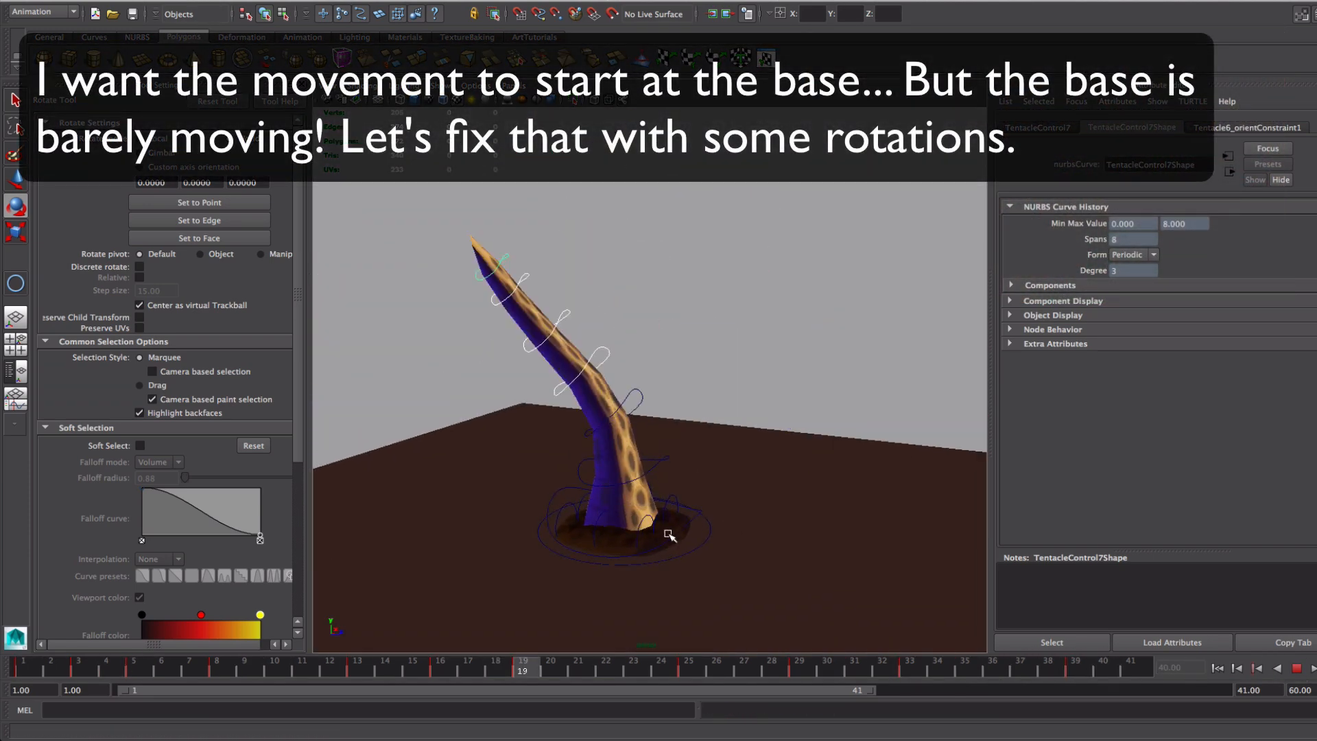
key(alt+v)
Step: Select the tentacle root, tilt it forward on frame 9, and lower it slightly
click(587, 485)
key(w)
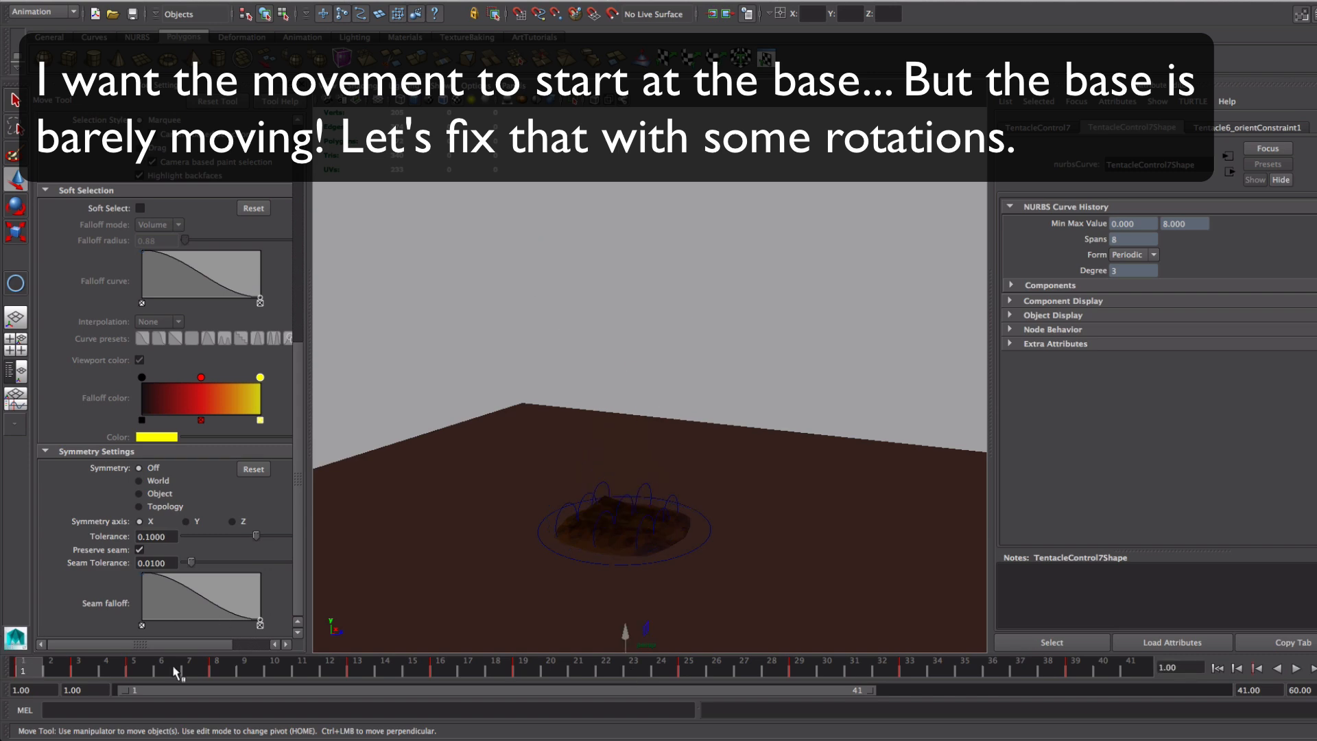
drag(177, 673, 348, 672)
key(e)
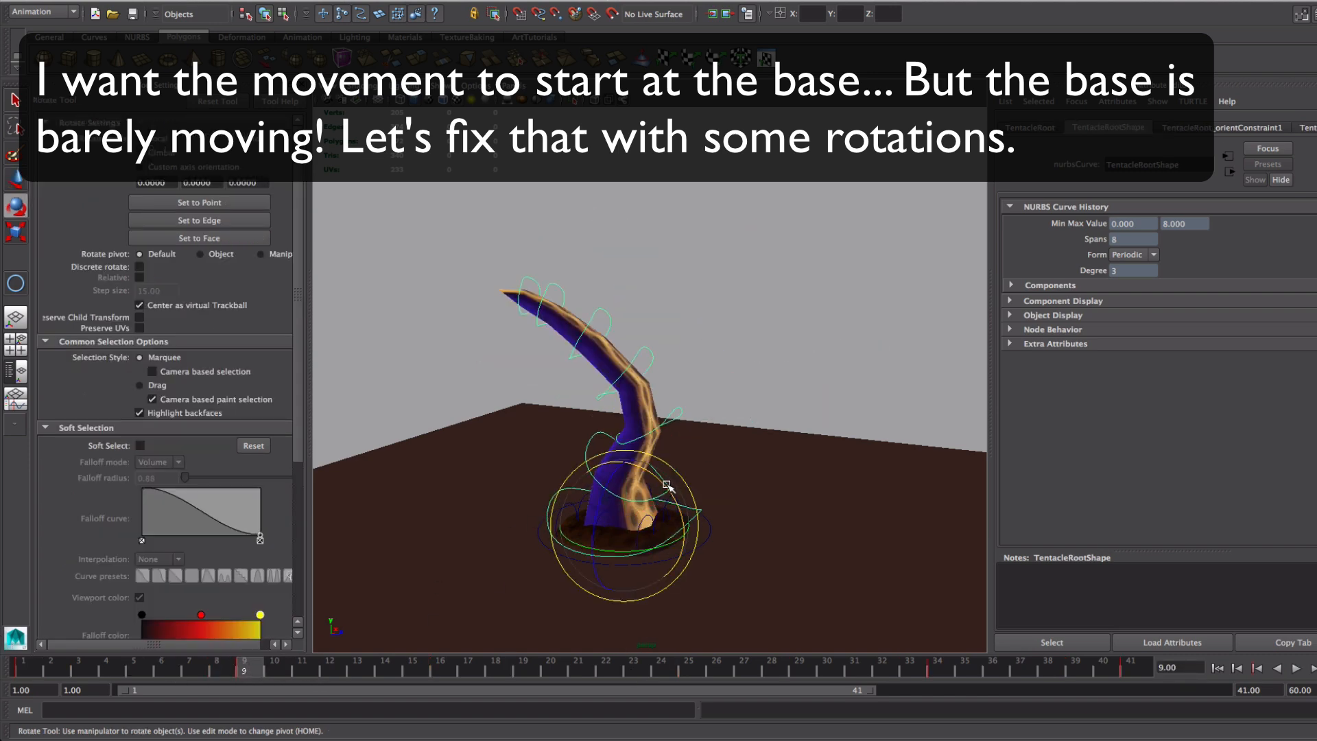
key(w)
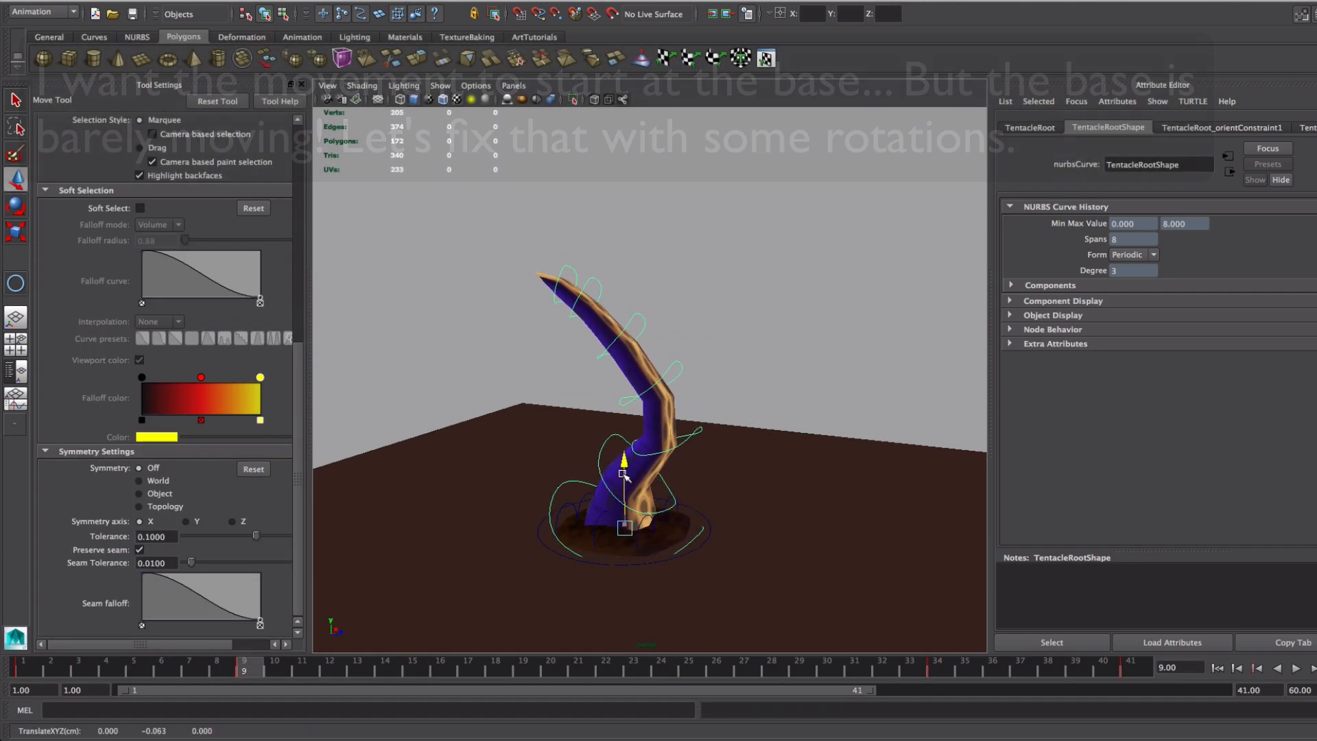
Step: Rotate the tentacle root on frame 14 to shift the base, and key it
click(105, 679)
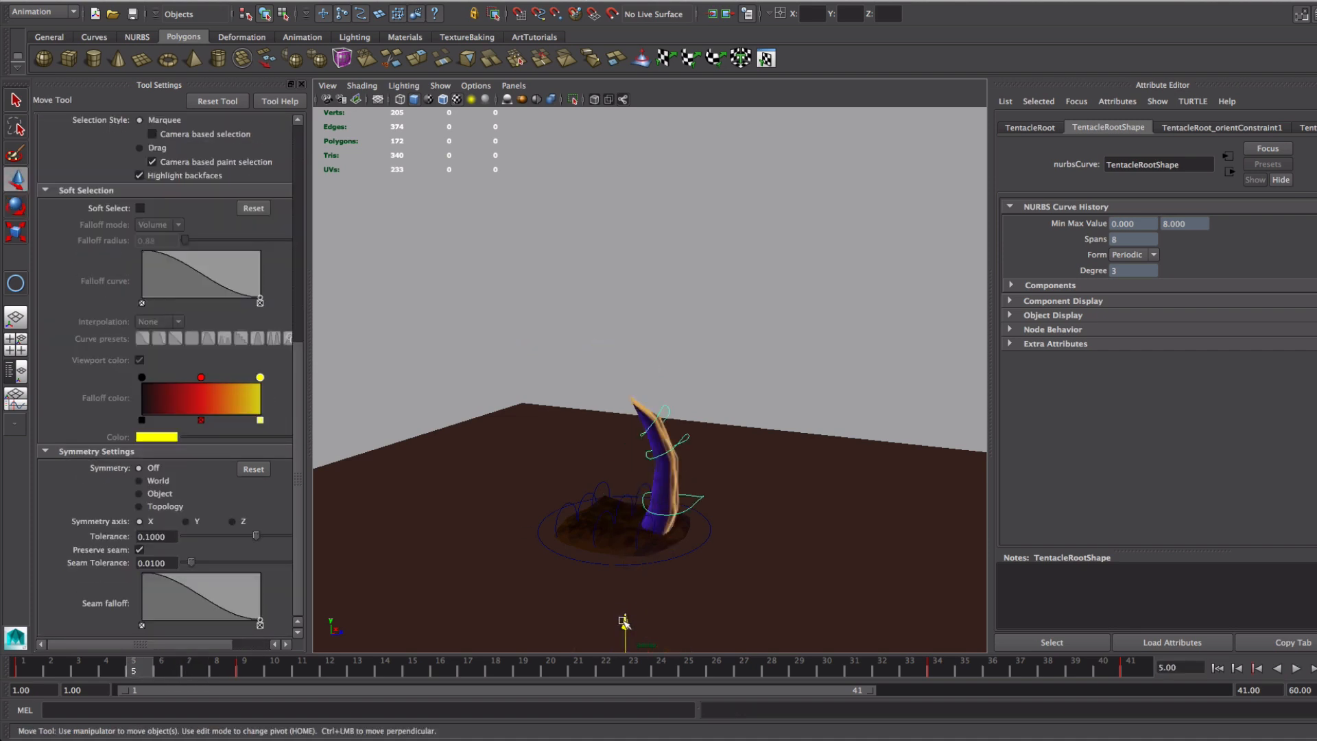
key(e)
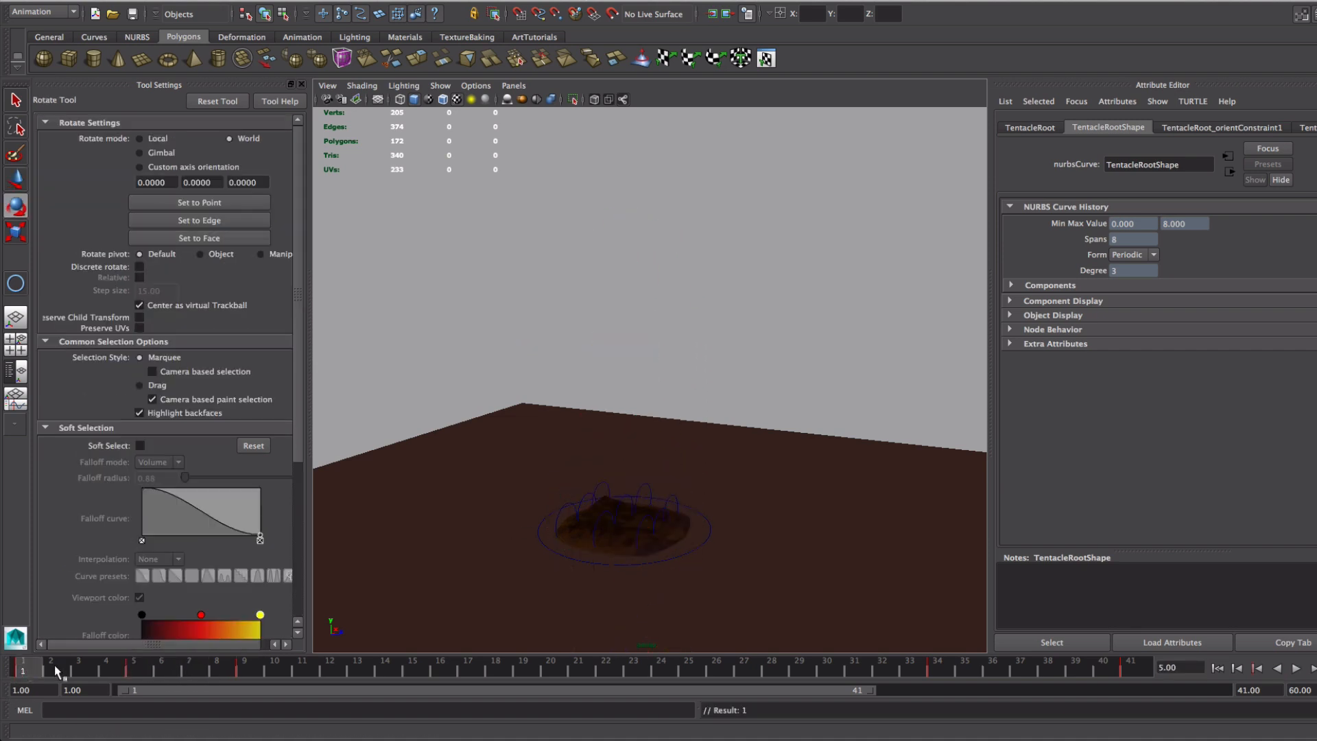
drag(256, 667, 400, 660)
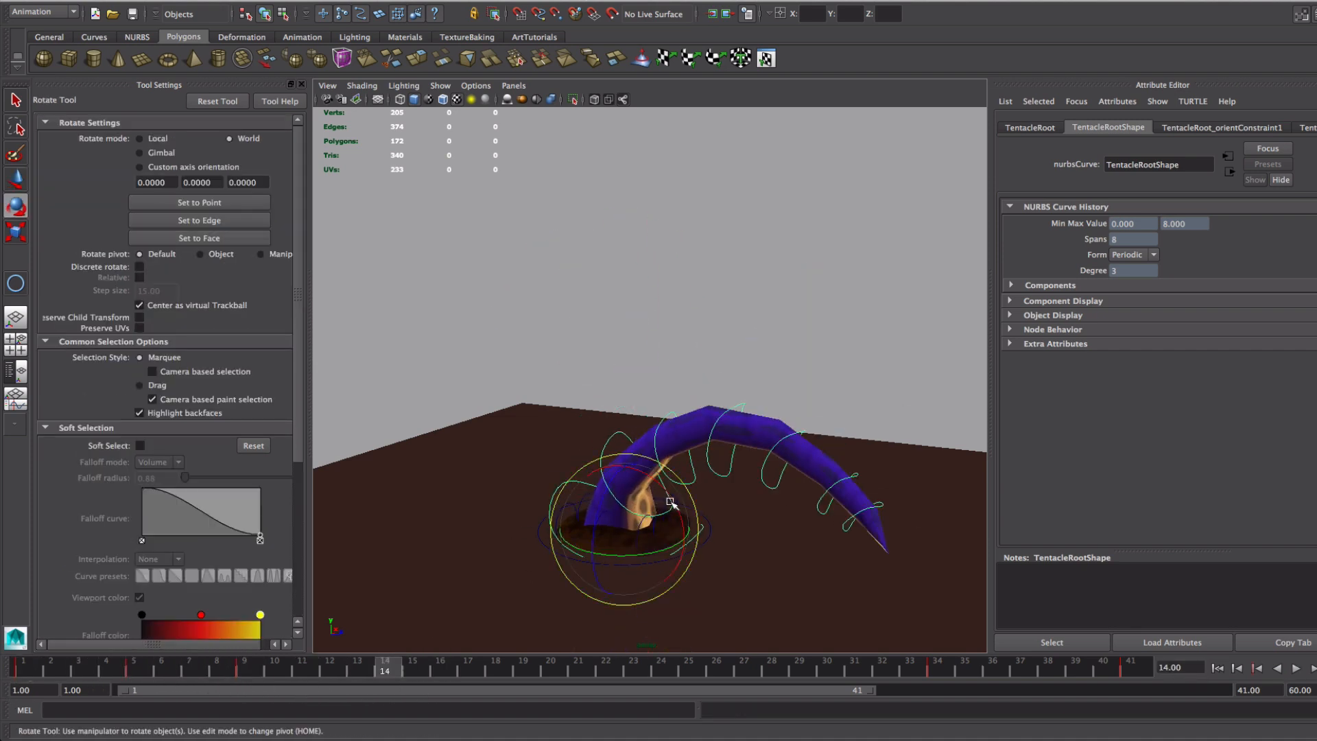
drag(671, 503, 674, 515)
key(s)
Step: Rotate the tentacle root on frames 18, 24 and 30 so the base moves more, keying each pose
drag(338, 668, 497, 666)
drag(675, 504, 657, 479)
key(s)
drag(340, 674, 660, 672)
drag(673, 495, 681, 502)
drag(480, 669, 826, 669)
Step: Play back the animation and scrub to frame 41 to check the movement of the tentacle's base
key(alt+v)
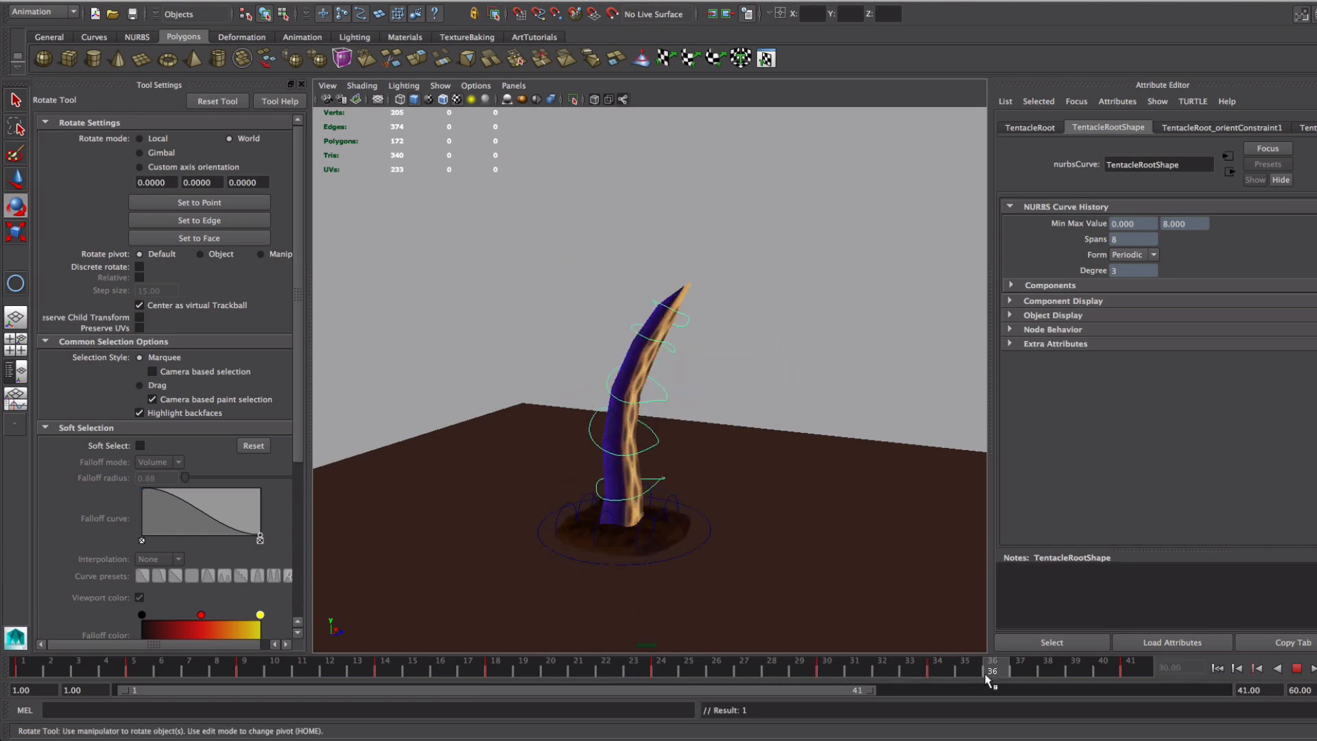
right_click(1092, 669)
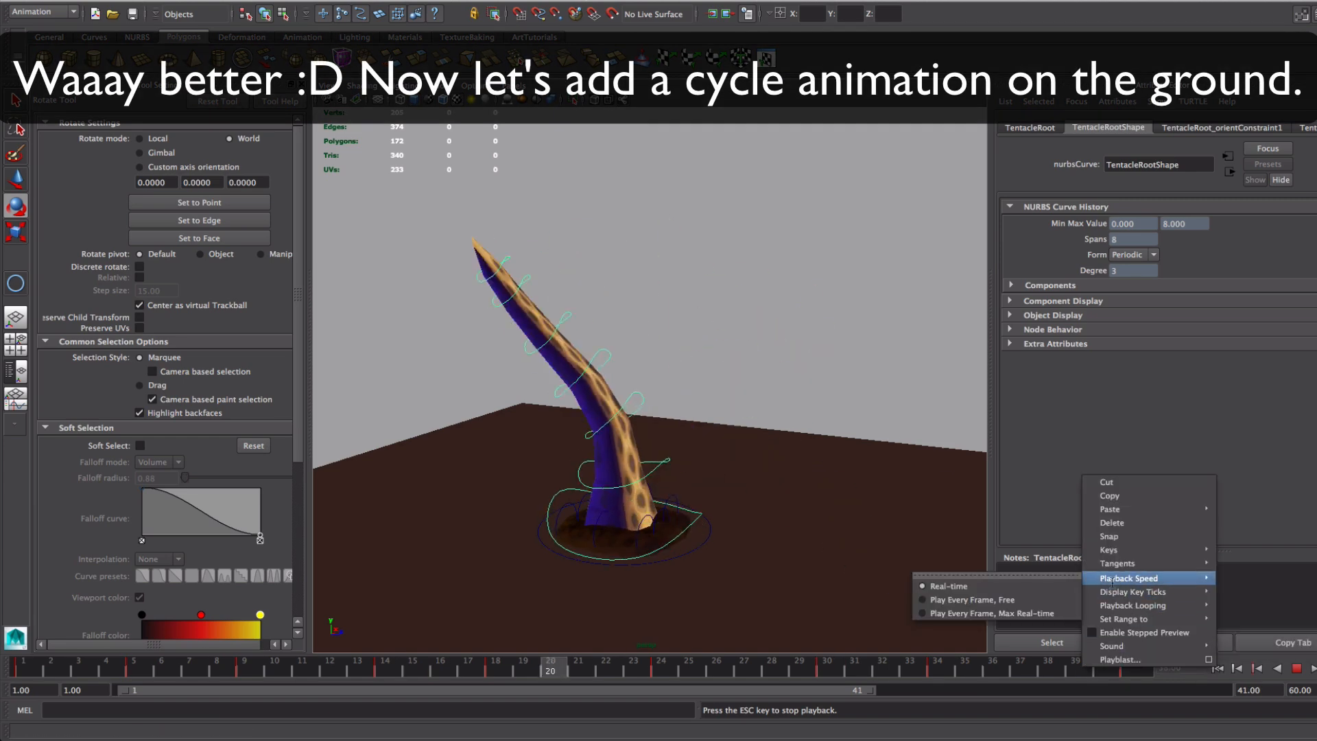
click(1297, 668)
click(671, 671)
drag(672, 671, 1111, 671)
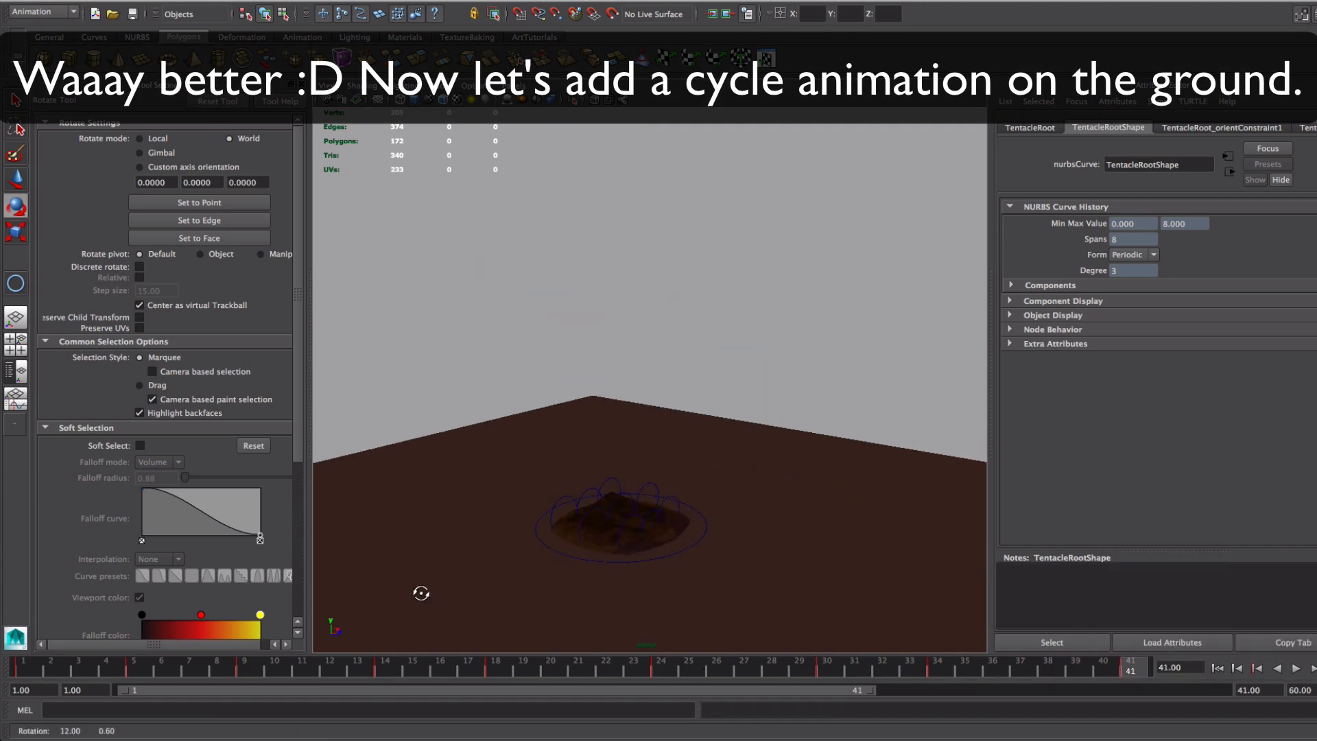
Step: Select all nine ground controls around the hole, key them on frame 1, and isolate them in the viewport on frame 4
alt+right_drag(421, 594, 679, 576)
alt+middle_drag(680, 576, 686, 410)
key(w)
alt+middle_drag(520, 499, 537, 476)
click(470, 443)
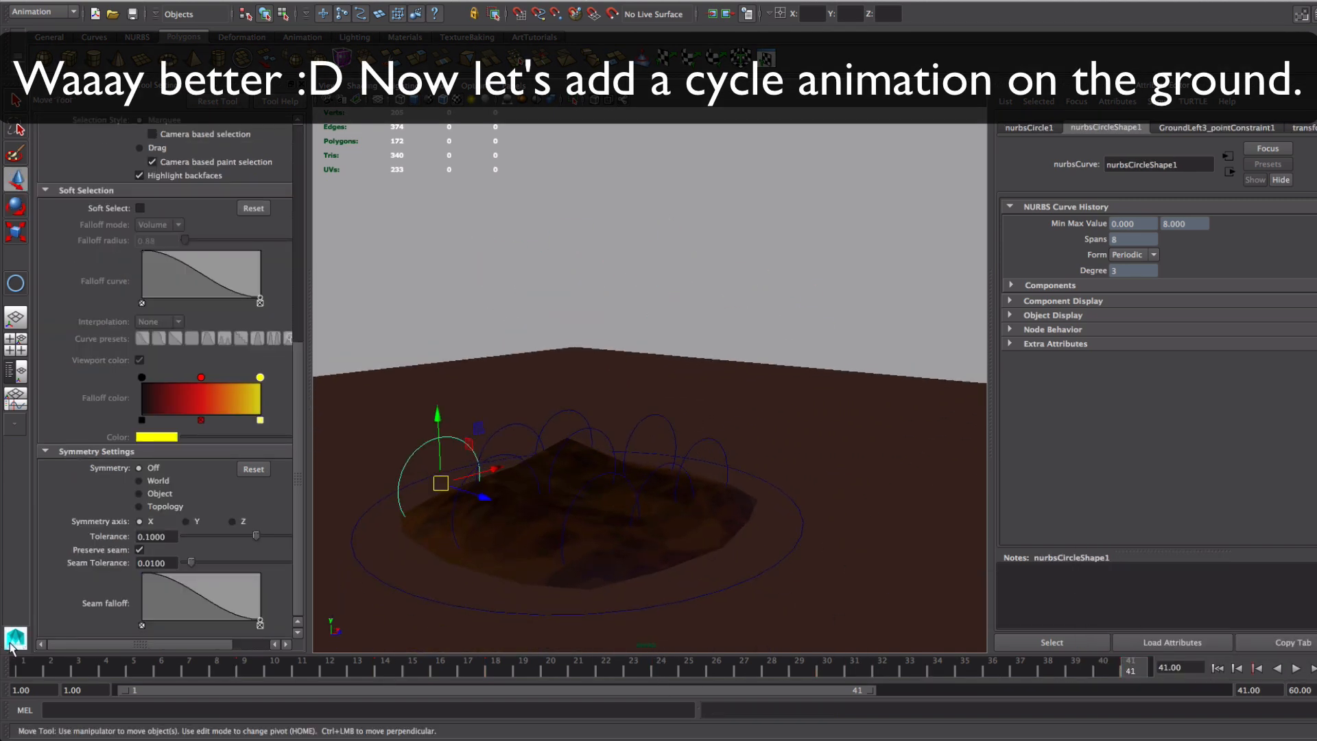
alt+drag(494, 542, 509, 498)
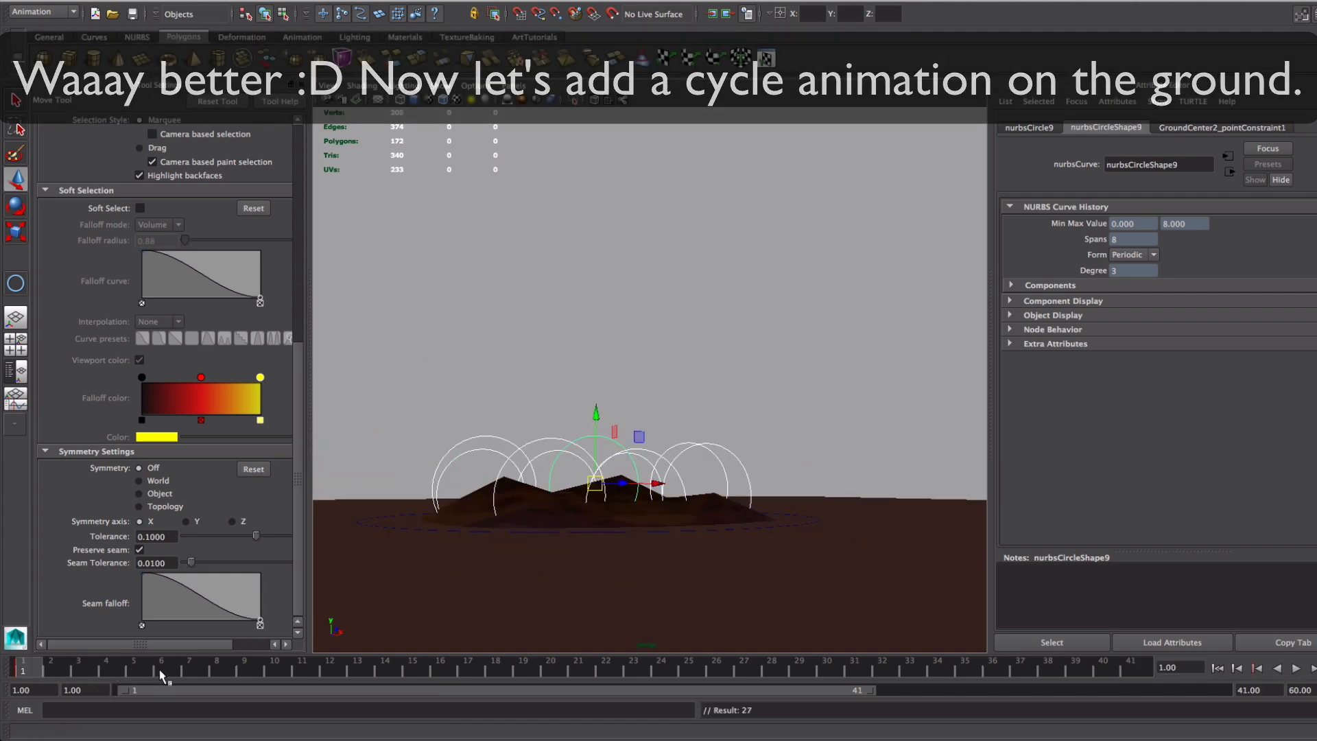
click(578, 101)
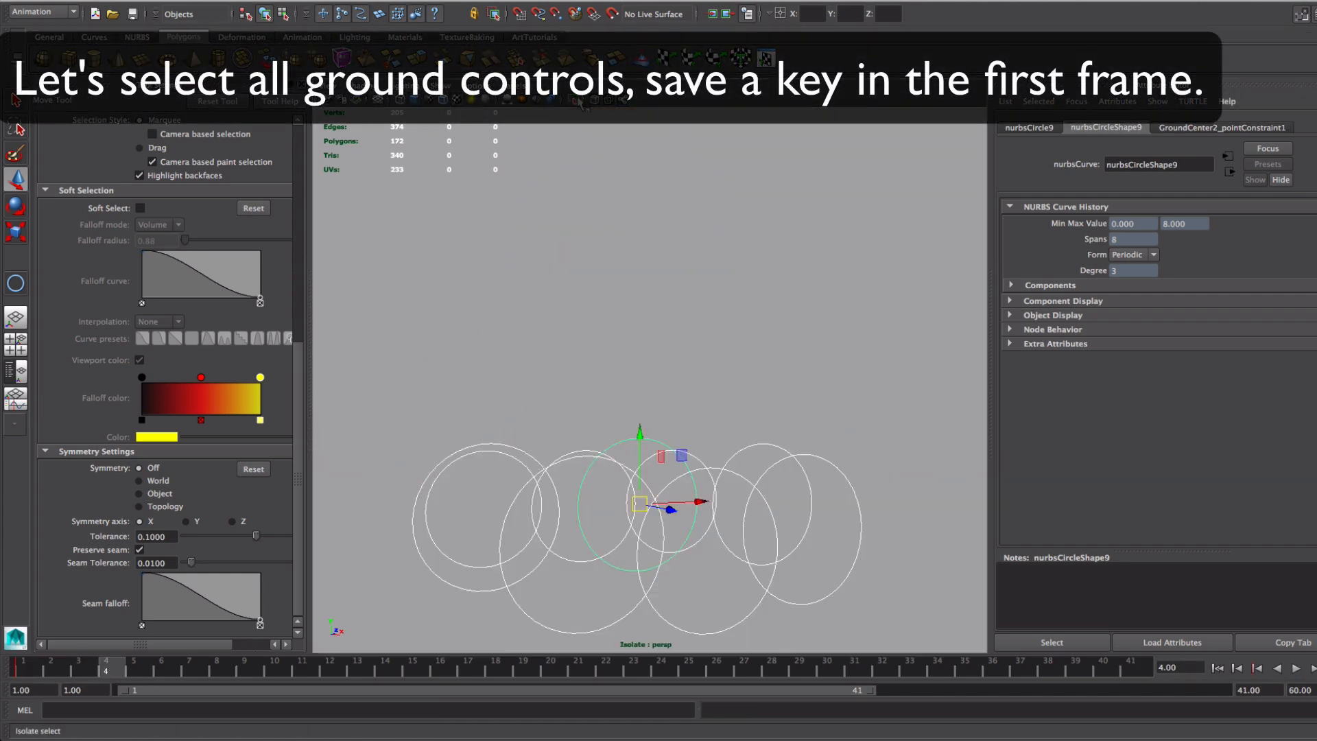
Step: On frame 4, raise the nurbsCircle2 ground control and lower the nurbsCircle9 one
click(511, 437)
alt+drag(513, 439, 601, 481)
click(485, 454)
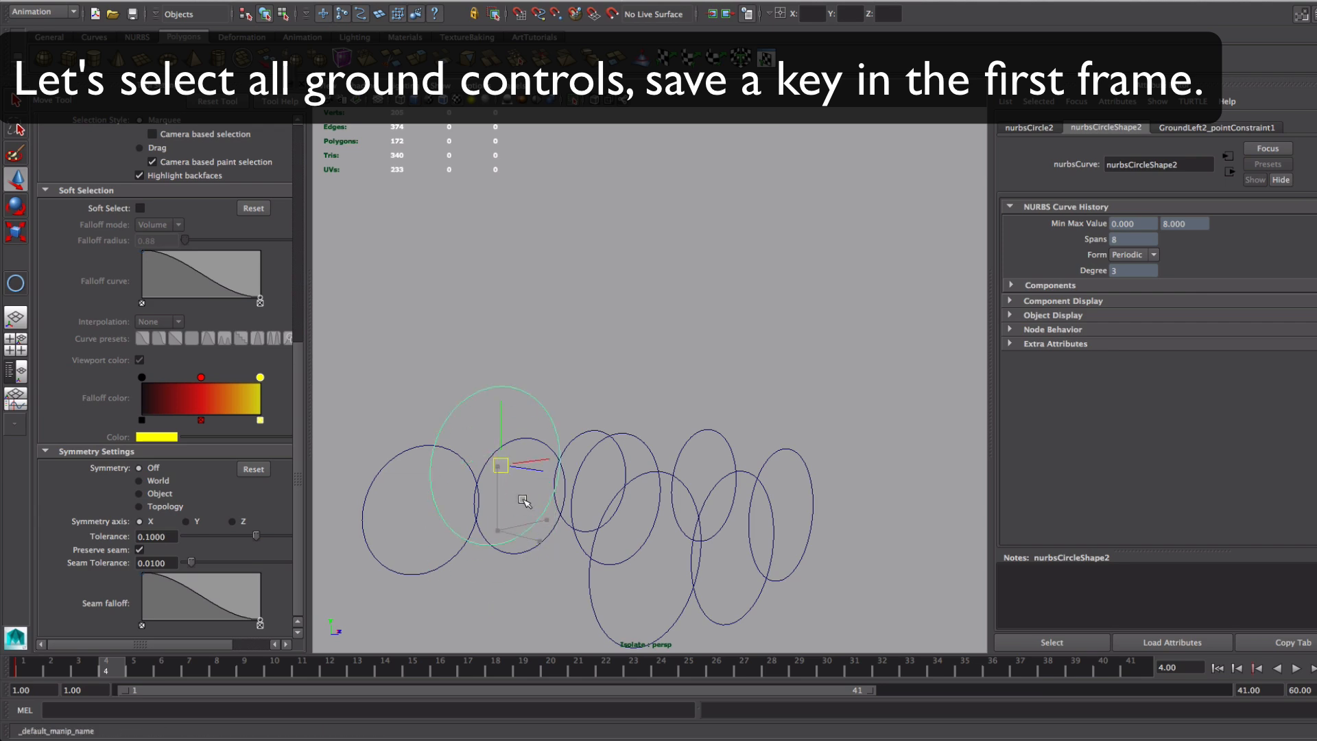
click(649, 444)
middle_drag(652, 520, 653, 552)
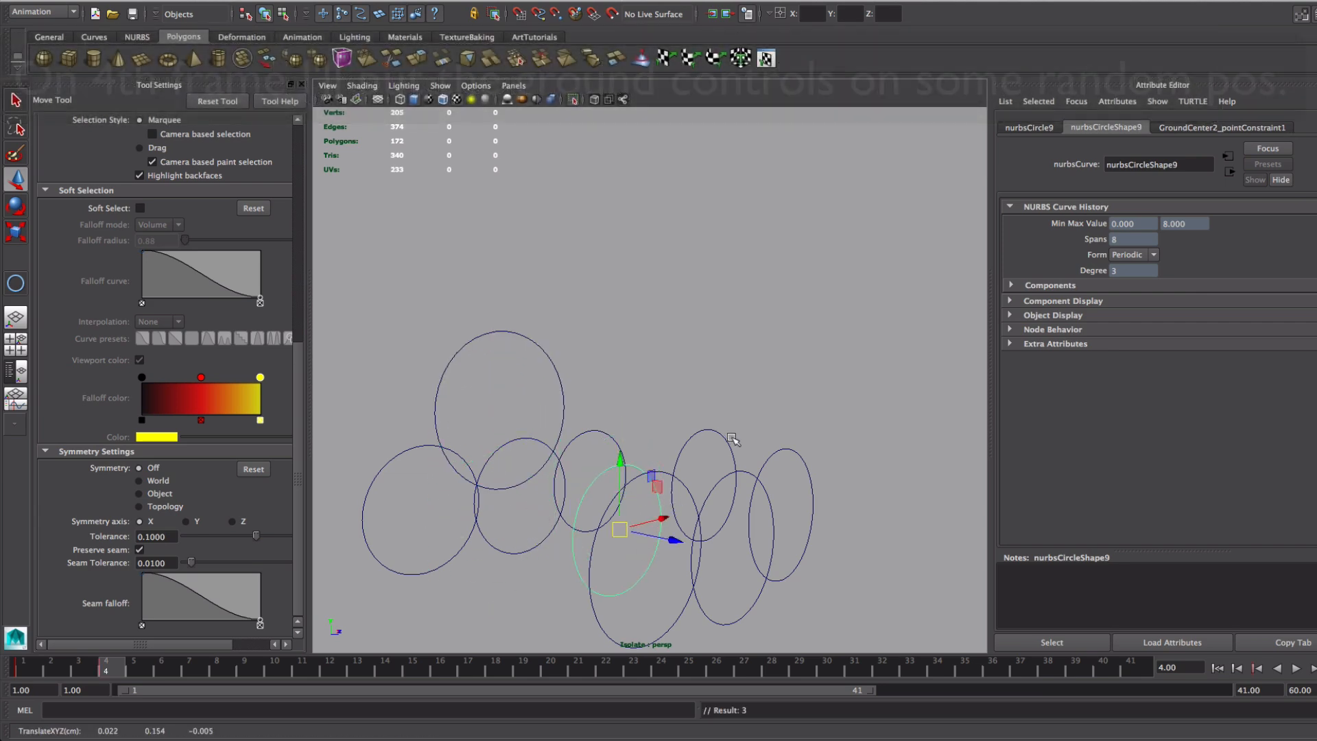
Step: Scatter the other ground controls to random heights on frame 4, lowering nurbsCircle3, and key the pose
click(732, 439)
click(728, 446)
middle_drag(728, 518, 729, 442)
click(788, 445)
click(790, 450)
middle_drag(791, 518, 745, 546)
click(755, 470)
click(754, 475)
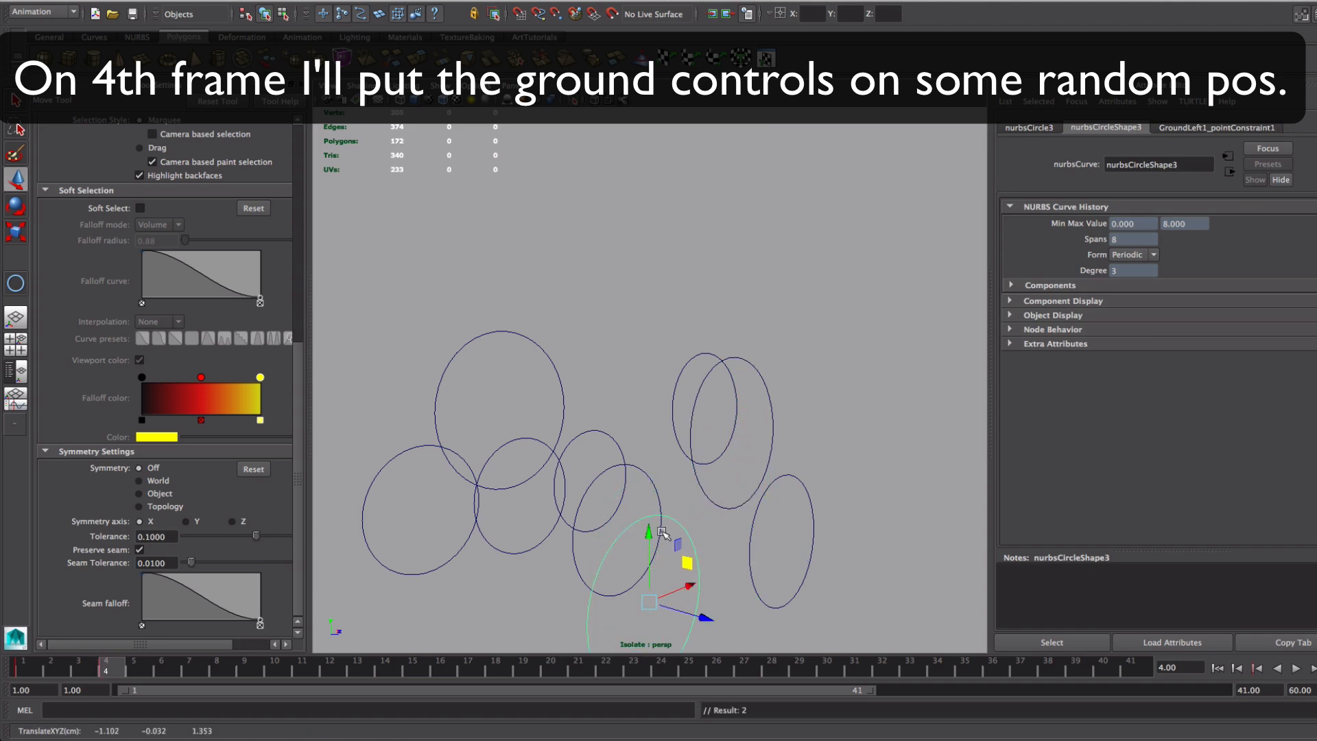
click(662, 532)
alt+drag(662, 532, 638, 506)
drag(576, 426, 576, 342)
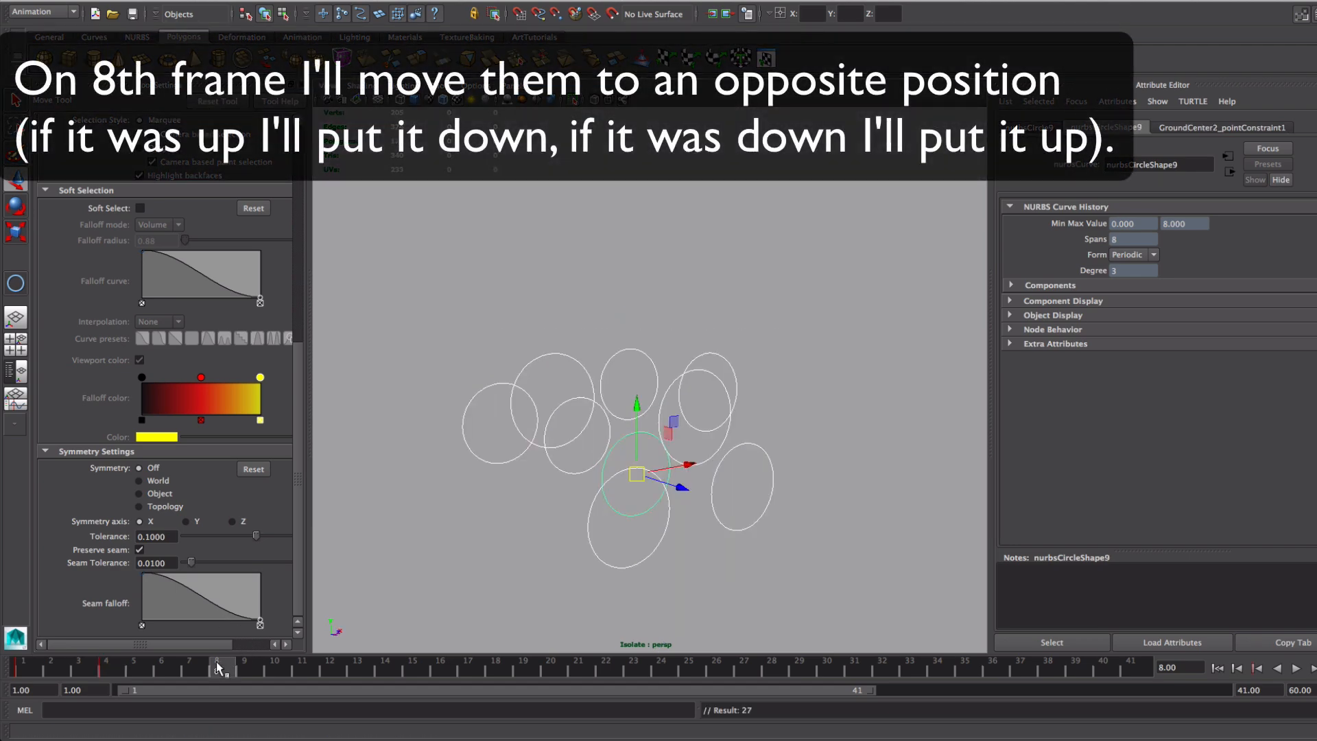
Step: On frame 8, raise nurbsCircle8 and the outermost ground control beside nurbsCircle2, and lower nurbsCircle2
drag(217, 667, 204, 676)
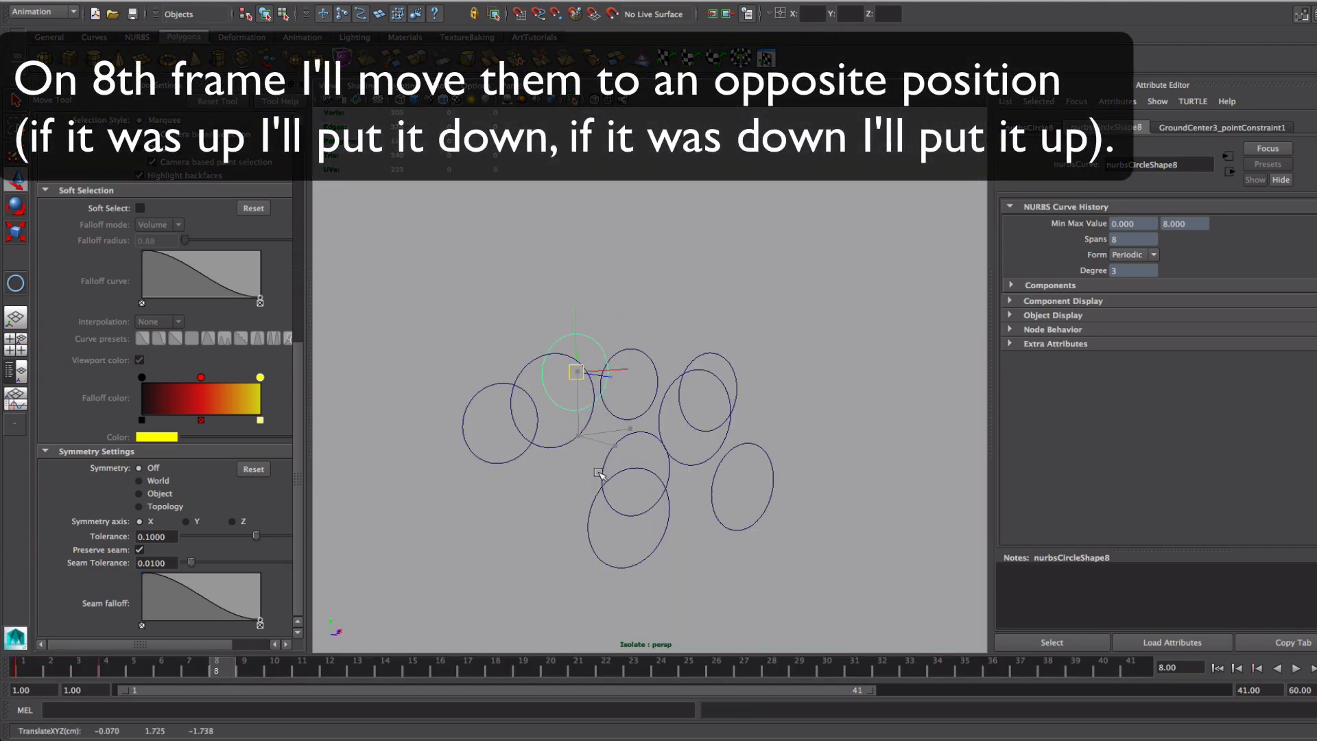
click(517, 389)
drag(500, 423, 471, 341)
click(527, 421)
drag(580, 472, 574, 488)
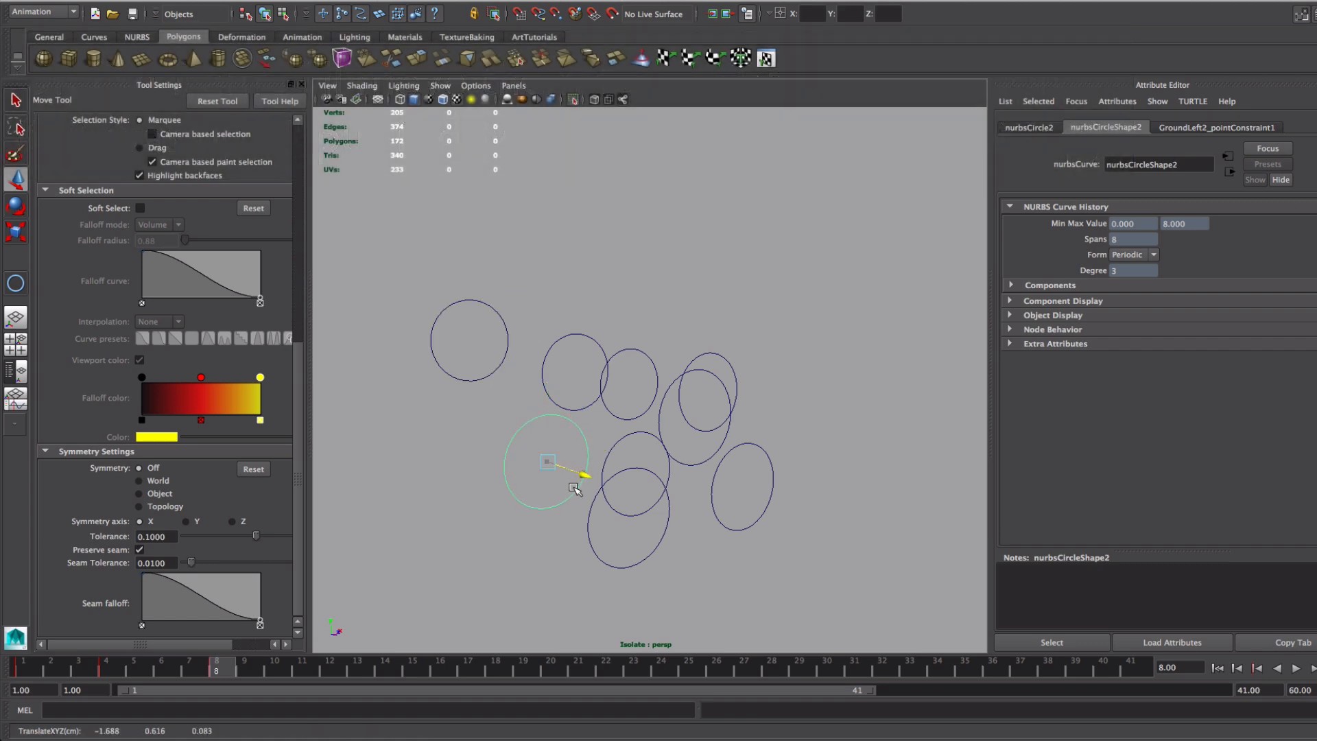
Step: Move the remaining ground controls opposite to their frame 4 heights on frame 8, and key this pose for all controls on frame 1 too
click(713, 378)
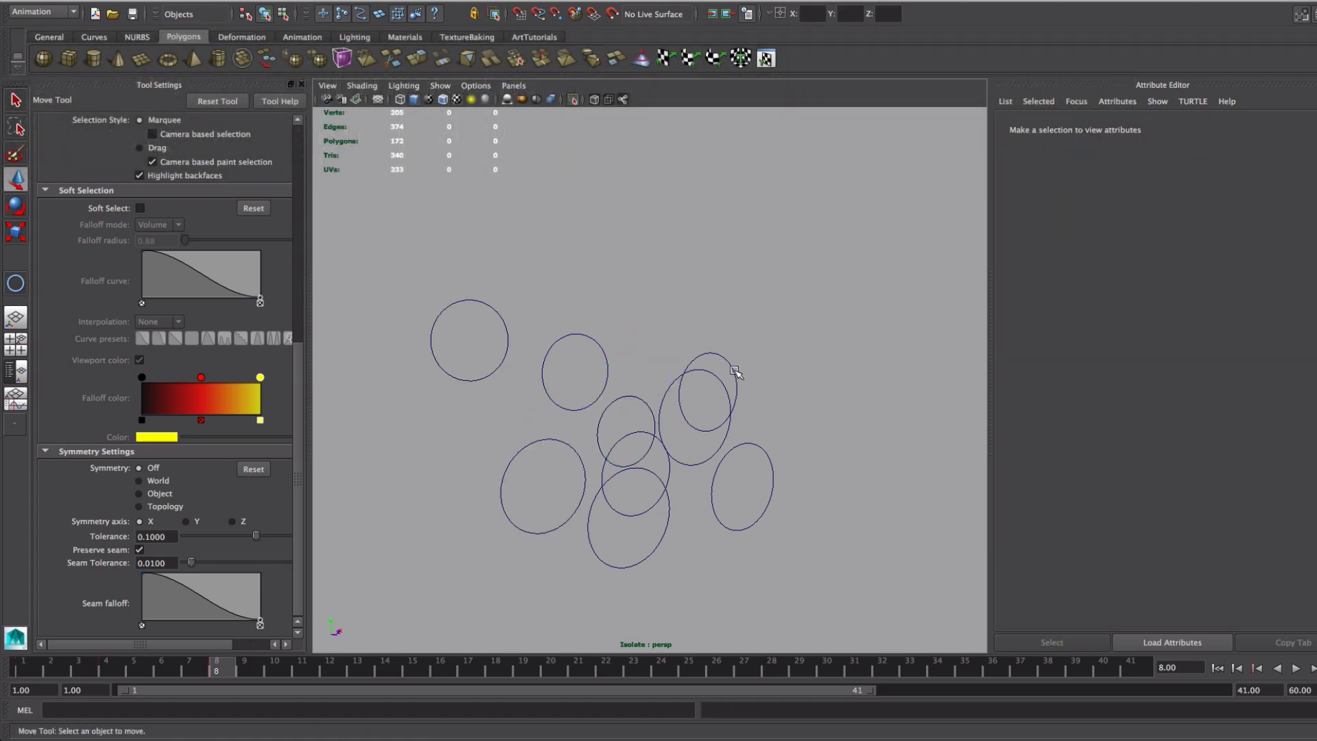
click(734, 373)
drag(708, 391, 713, 455)
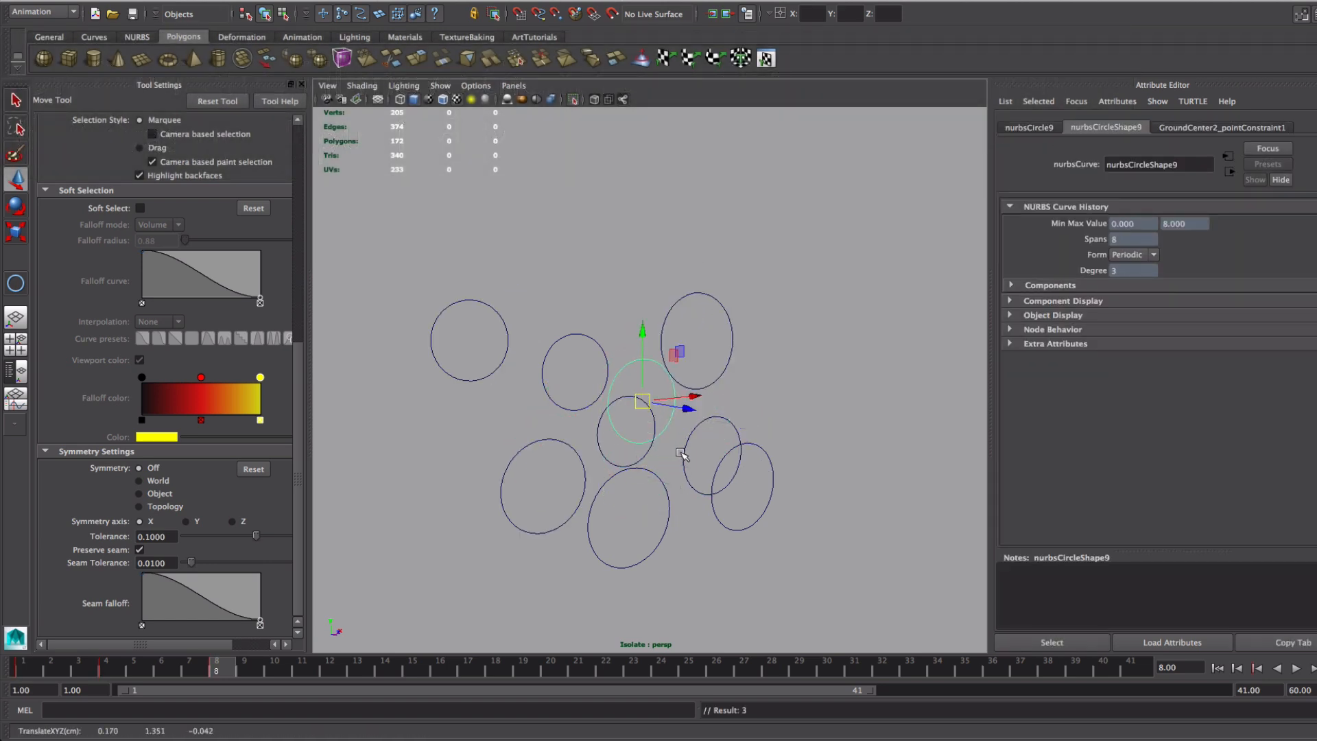
drag(631, 518, 627, 553)
click(769, 454)
drag(743, 486, 757, 414)
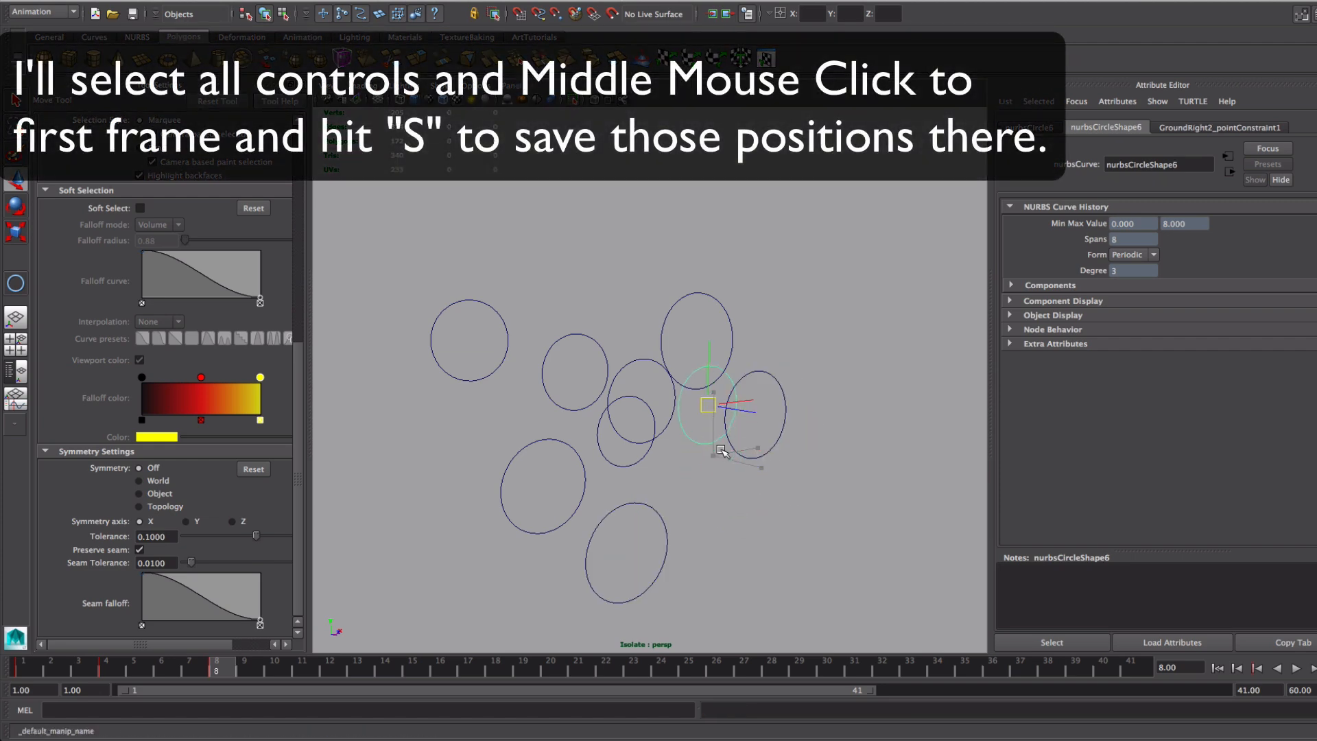
drag(395, 199, 395, 200)
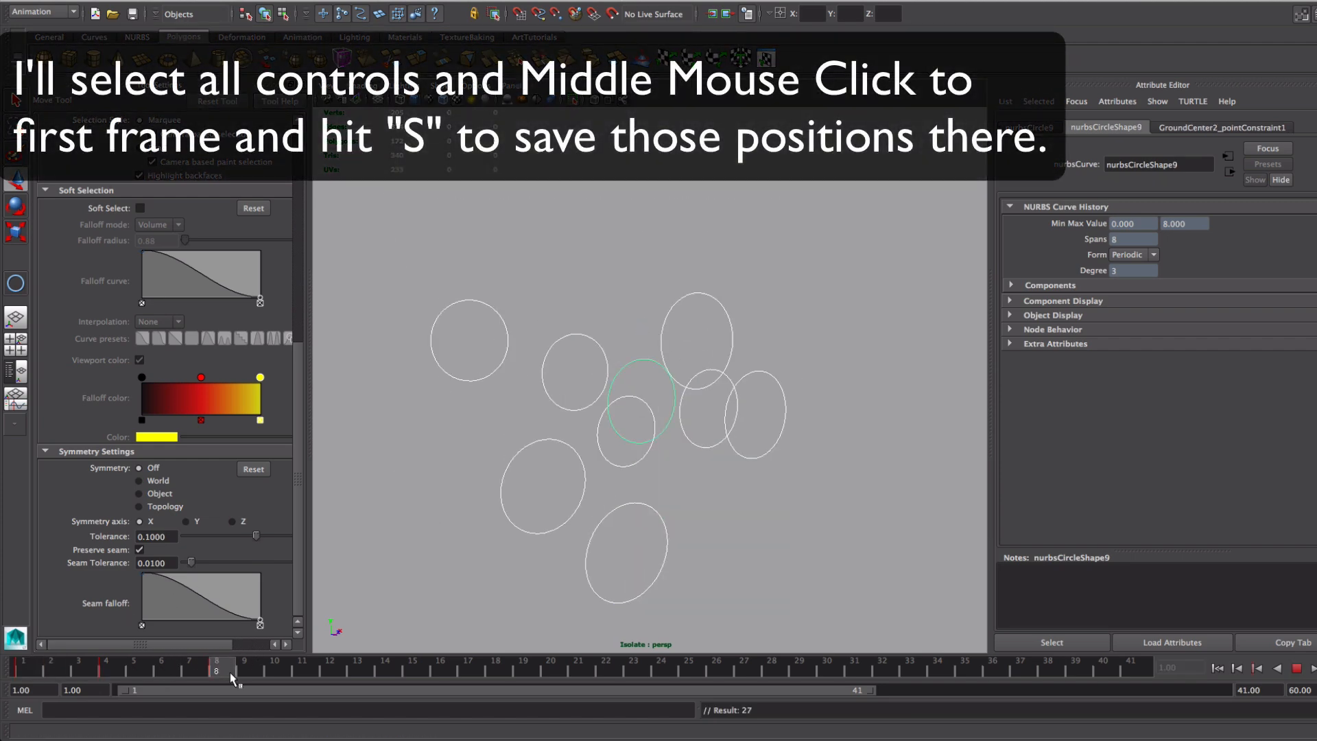
mouse_move(232, 679)
mouse_down()
mouse_move(130, 679)
mouse_move(223, 679)
mouse_up()
Step: Open the Graph Editor and set the post infinity of all ground control curves to Cycle
click(343, 0)
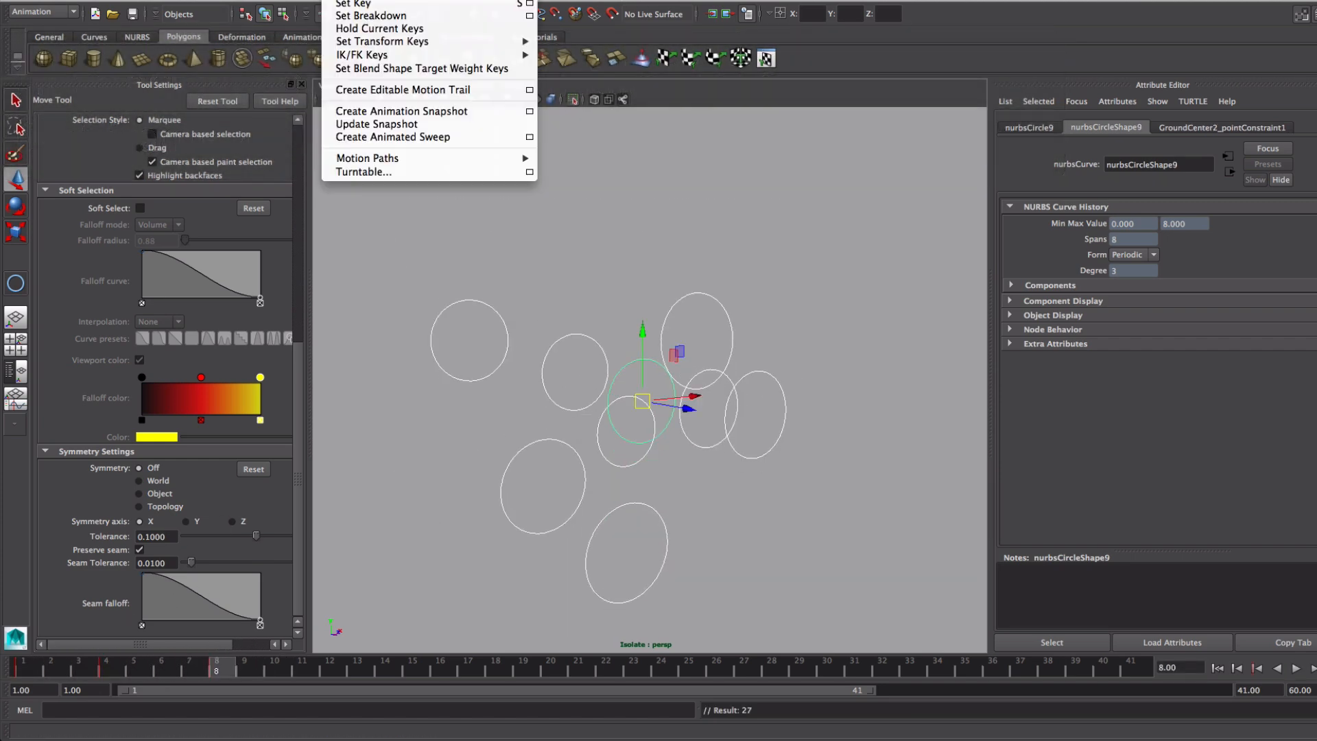
mouse_move(128, 12)
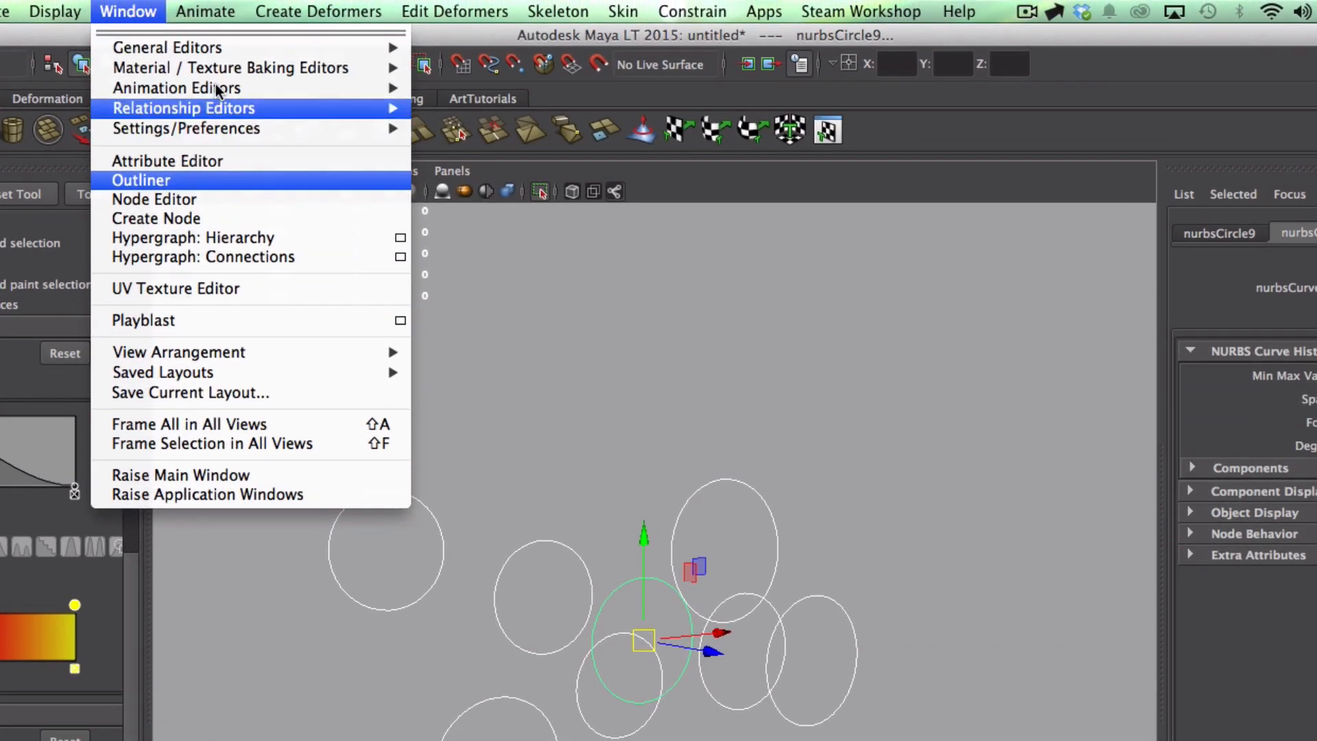
mouse_move(353, 92)
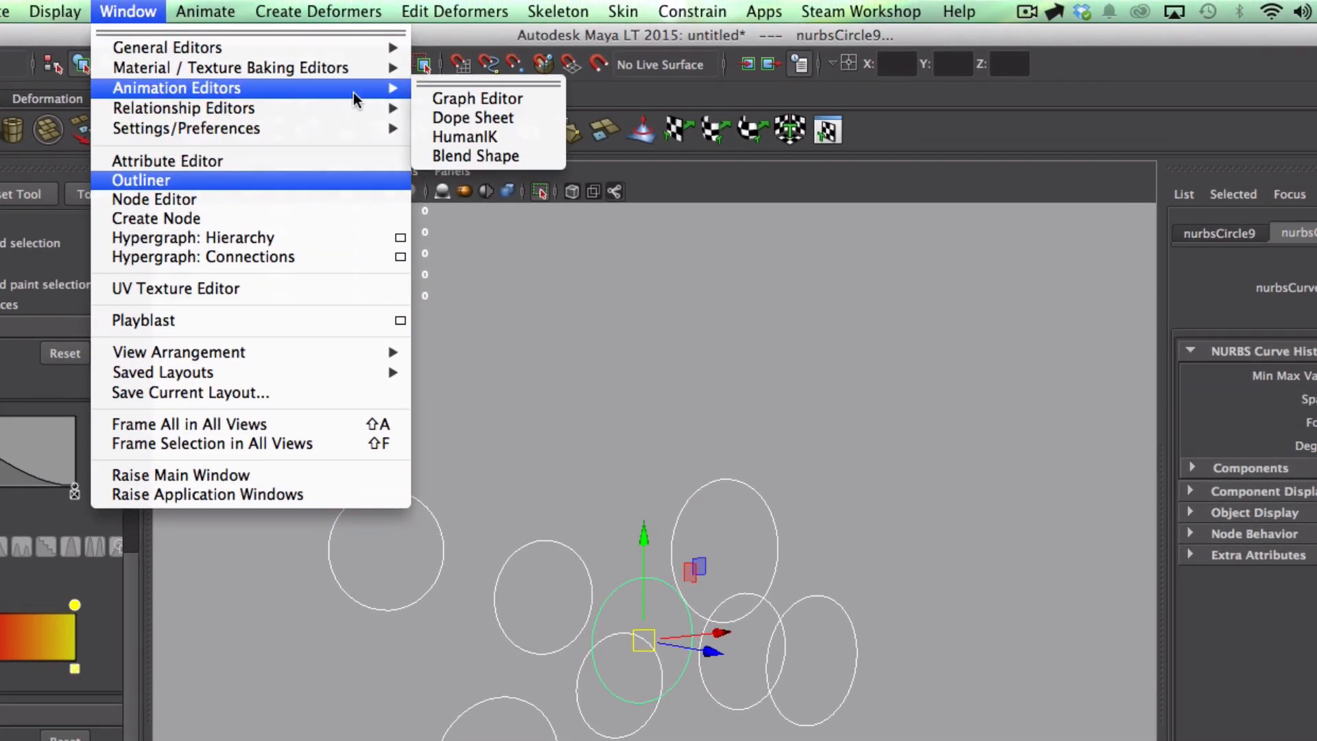
click(500, 101)
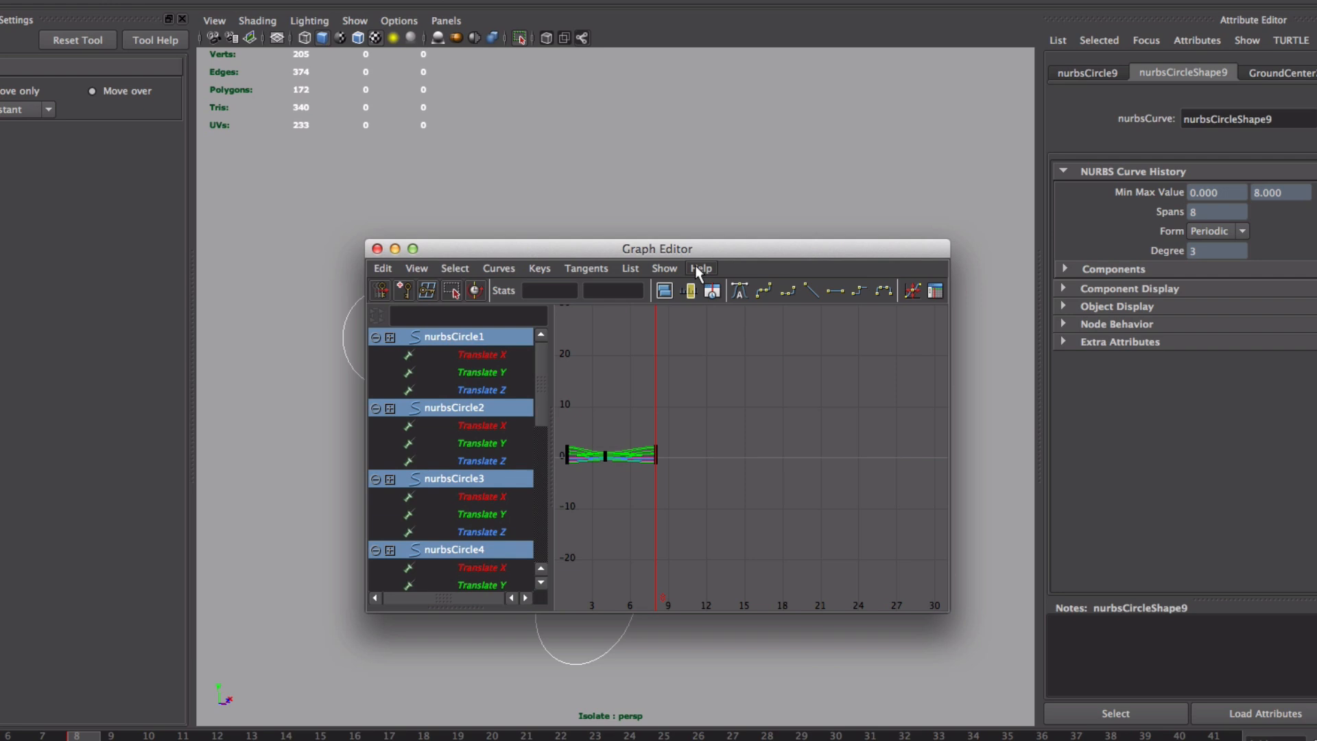
drag(694, 249, 1064, 227)
click(866, 249)
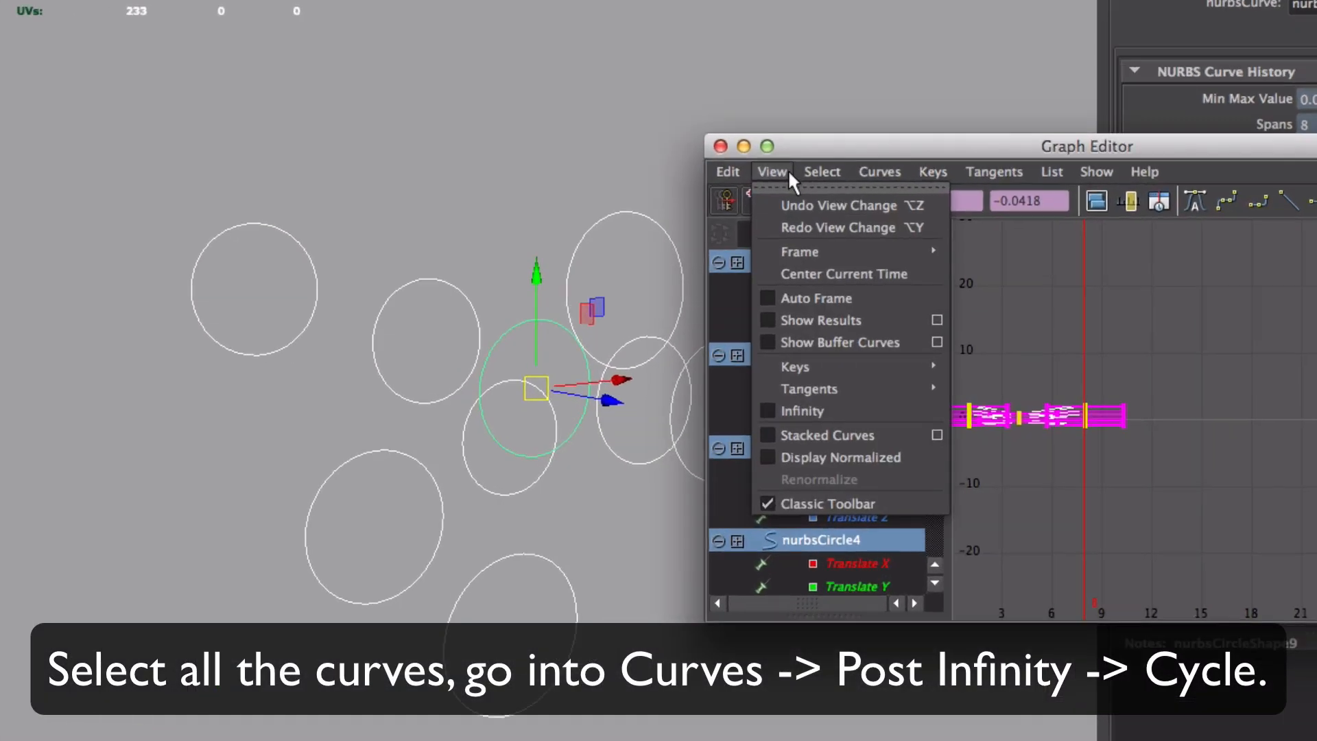
mouse_move(895, 294)
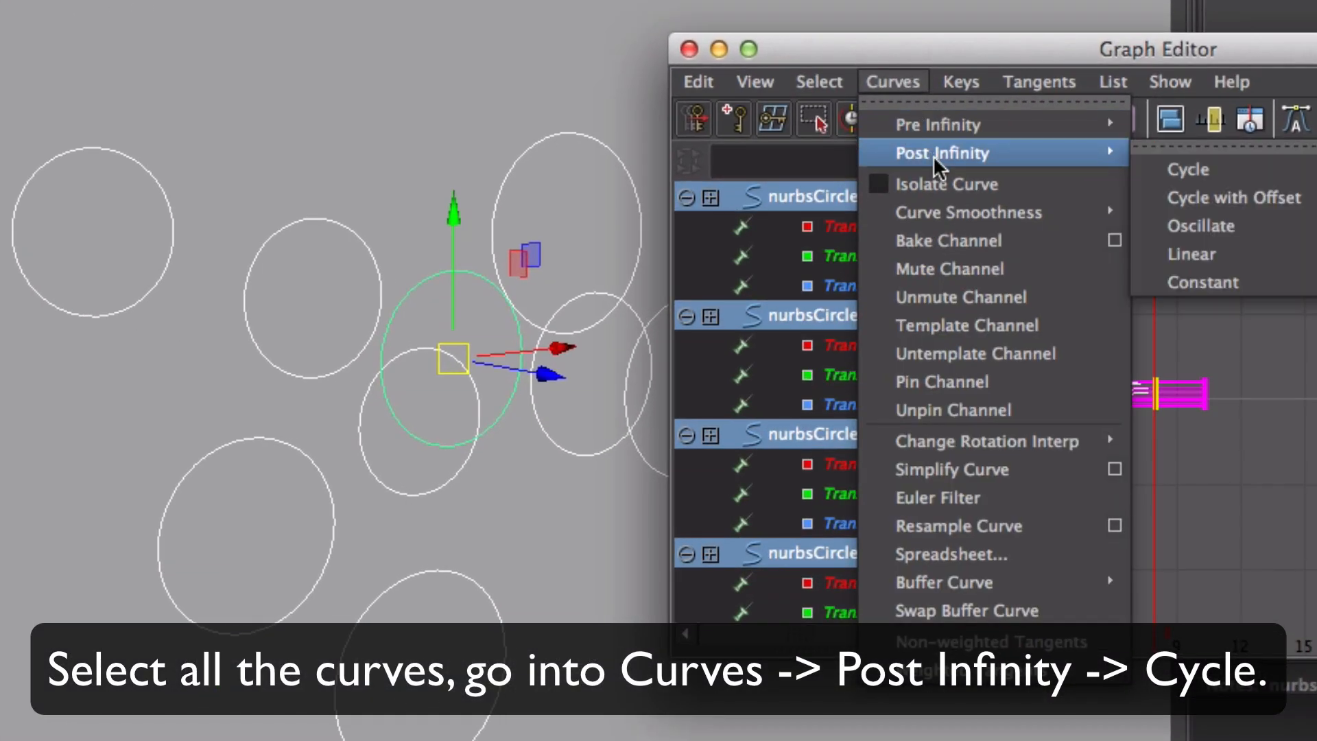
click(1211, 175)
Step: Display the infinity curves in the Graph Editor, enlarge the graph to inspect the repeating cycle, and close the editor
click(754, 82)
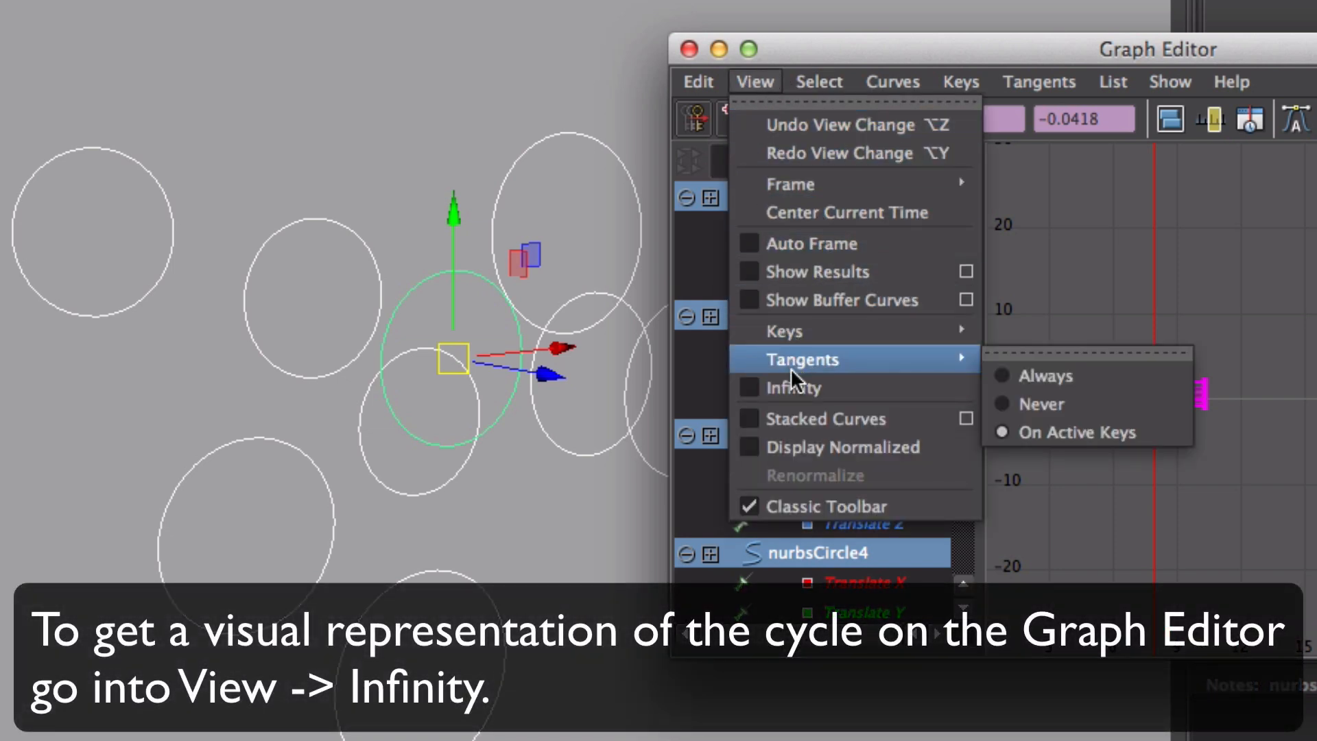
click(794, 388)
click(1239, 322)
alt+shift+right_drag(1269, 424, 1266, 255)
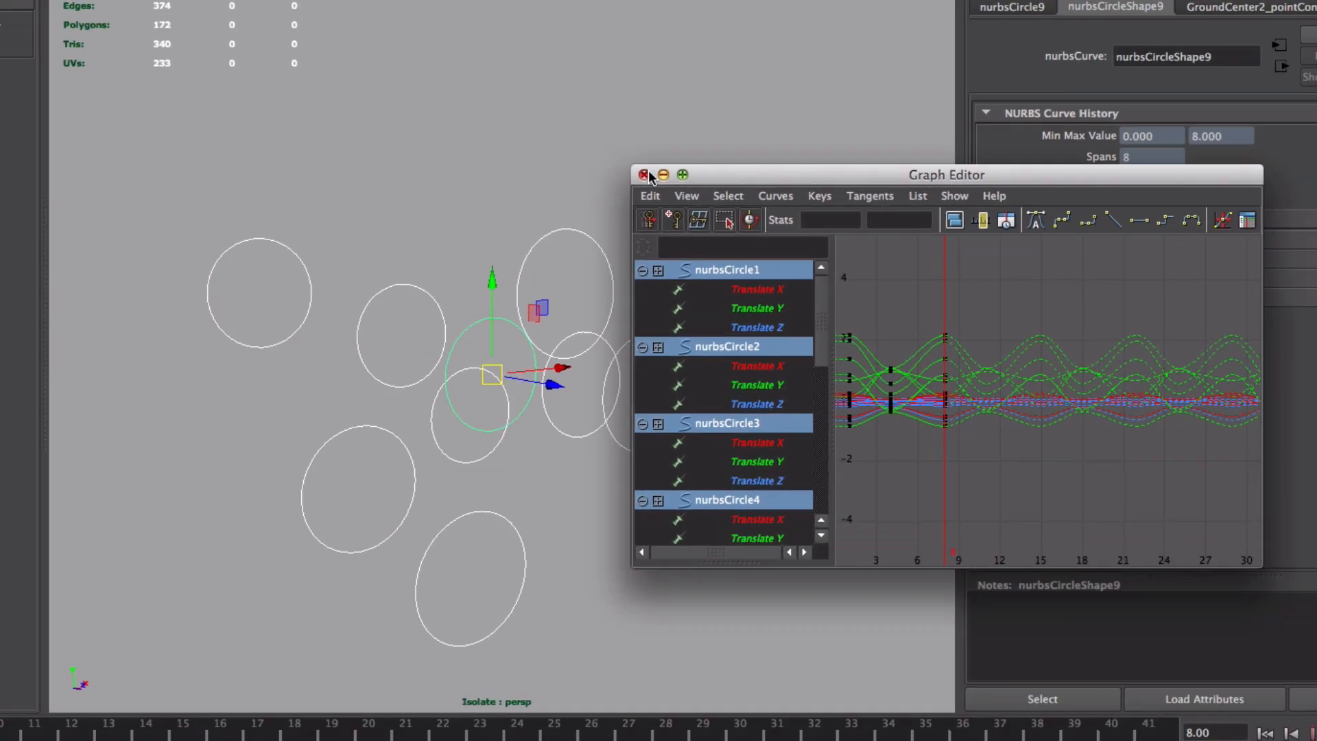
click(689, 48)
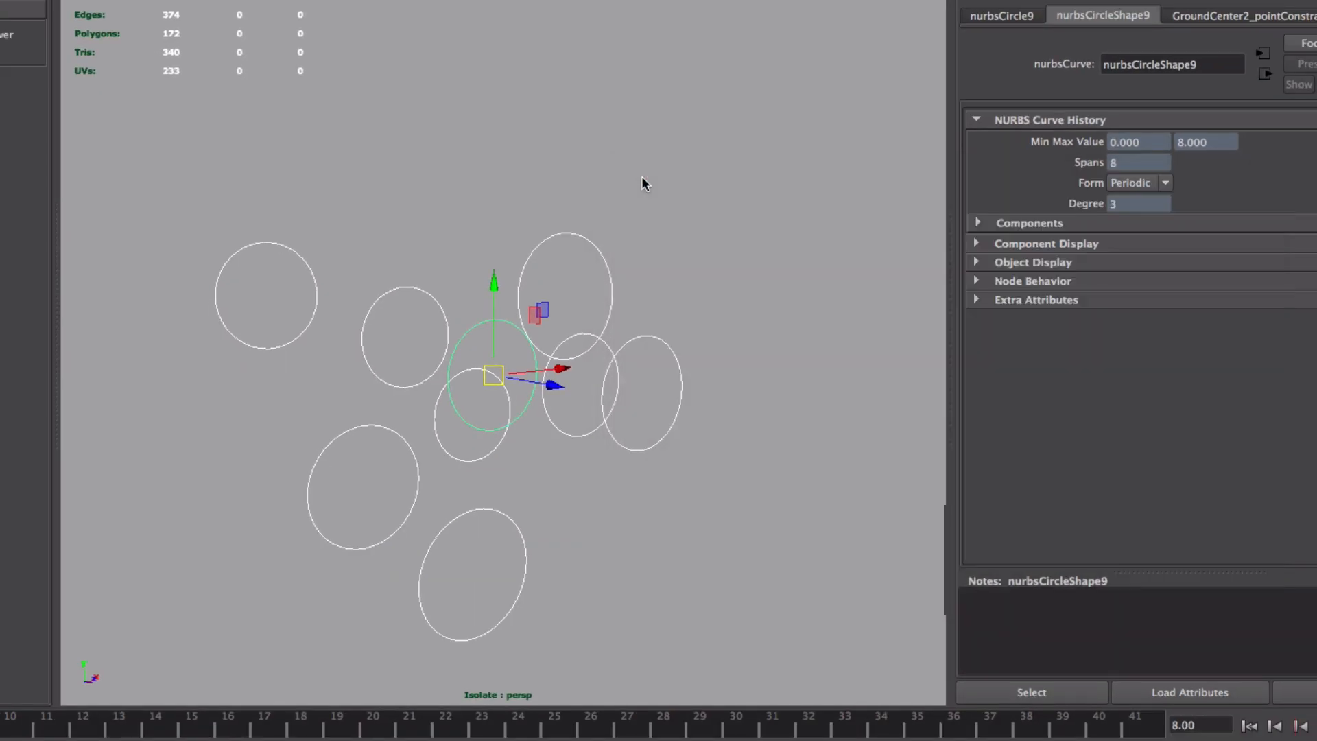
Step: Play back the isolated ground cycle, bring the whole scene back into view, and examine the mound moving around the tentacle
key(alt+v)
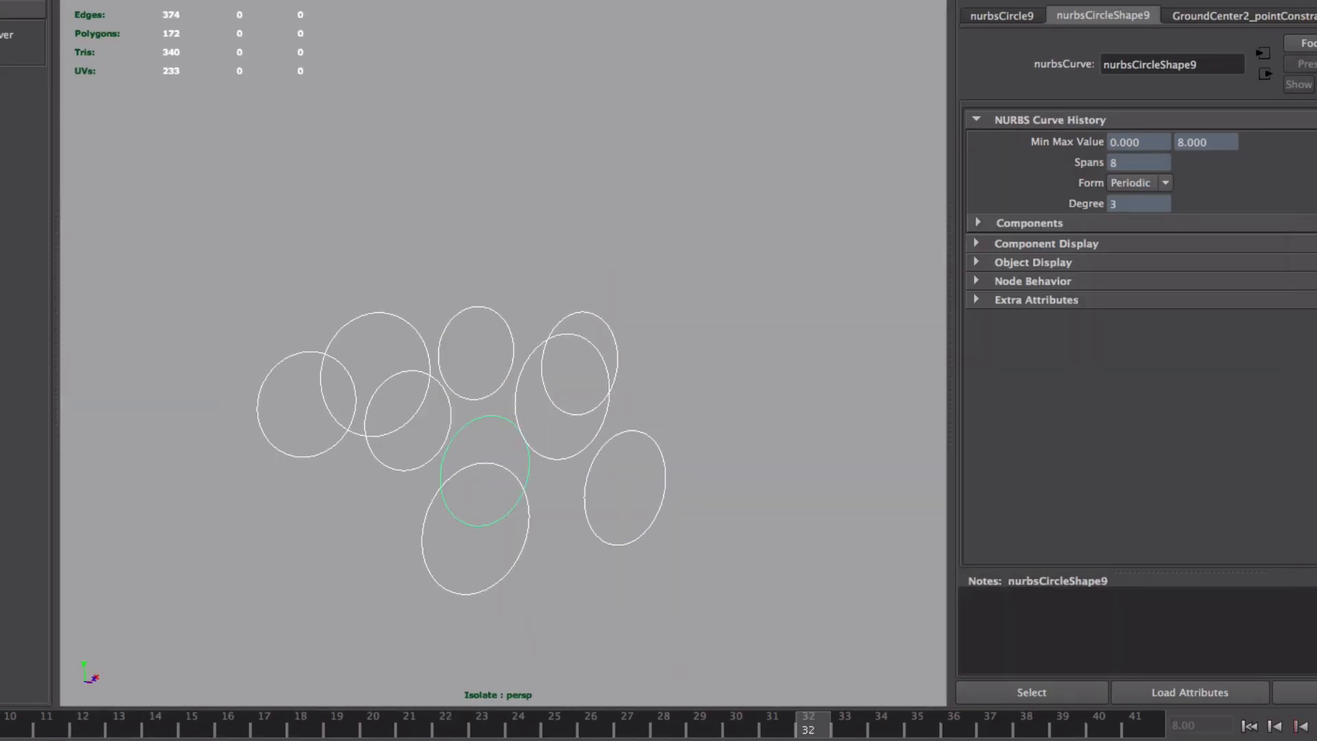
key(alt+v)
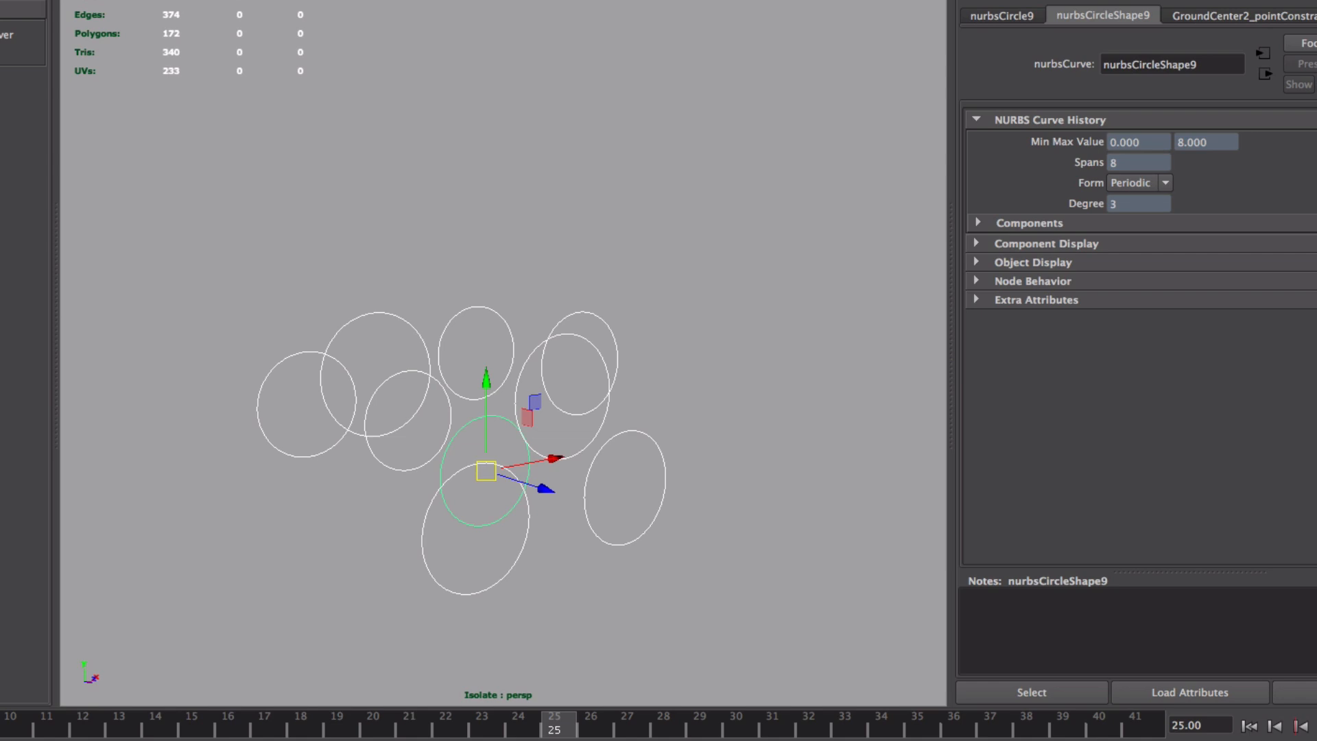
click(406, 1)
key(alt+v)
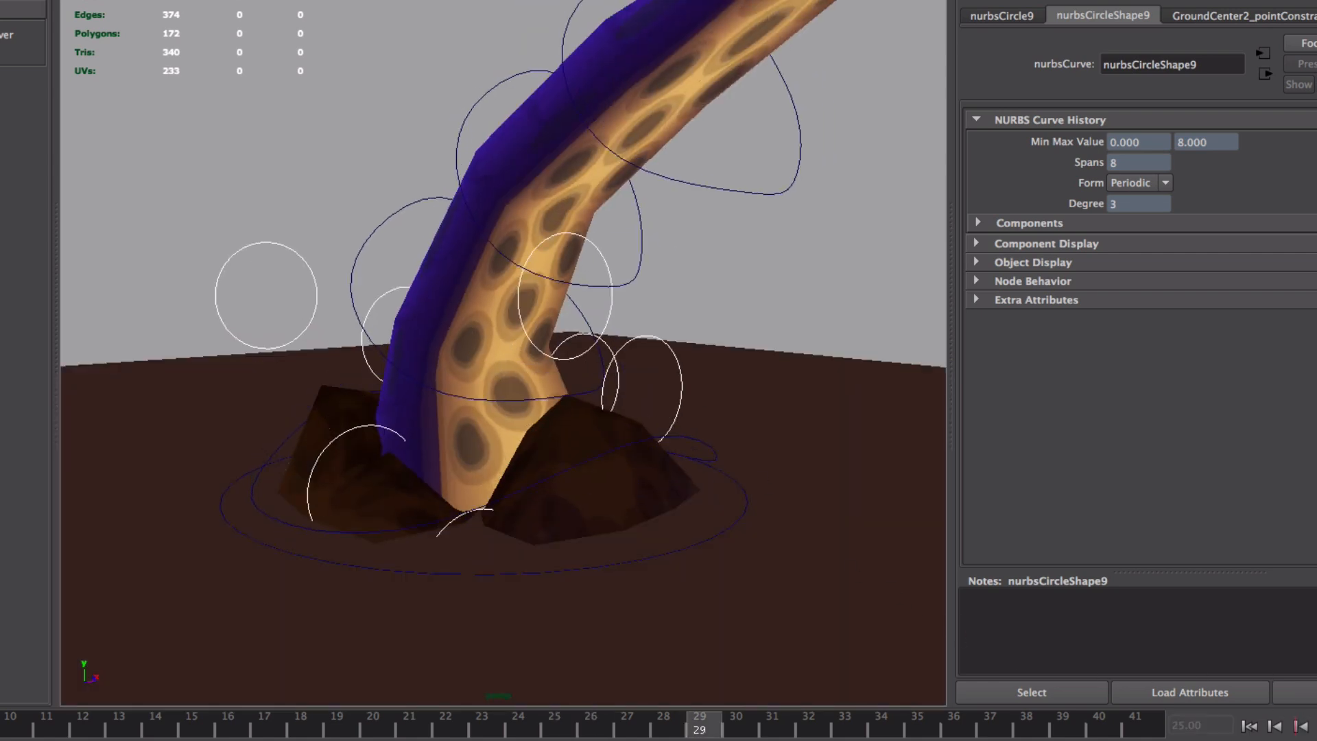
mouse_move(624, 416)
alt+mouse_down()
mouse_move(638, 438)
mouse_move(686, 441)
mouse_move(616, 410)
alt+mouse_up()
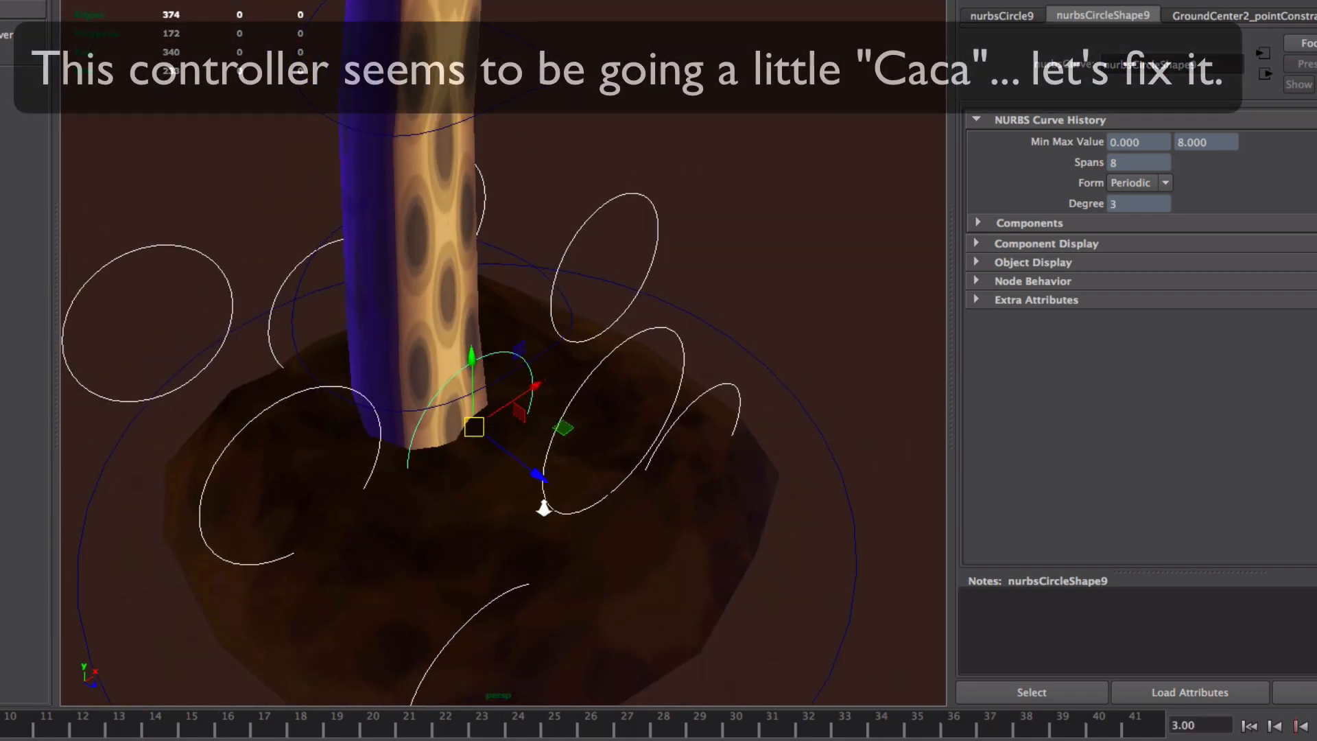
Step: Select the front ground control nurbsCircle3 and raise it on frame 4
alt+drag(544, 508, 502, 451)
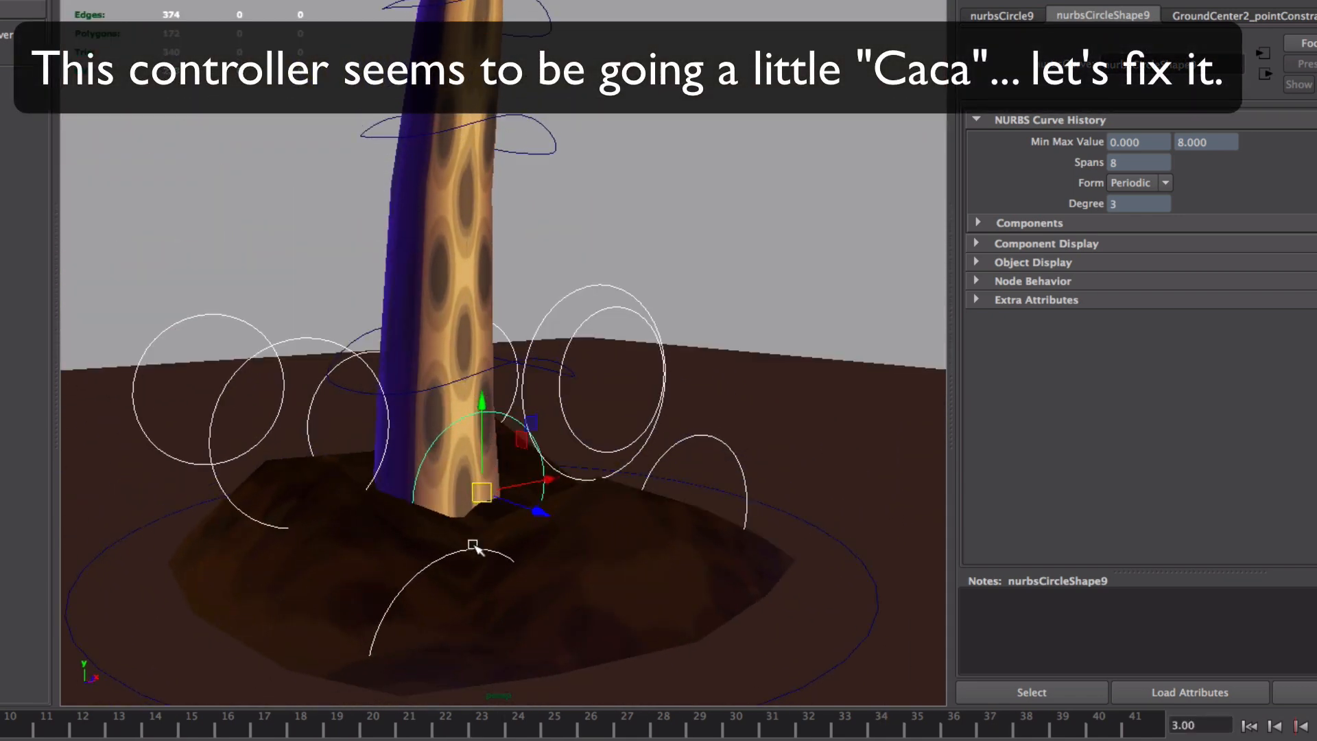
click(474, 546)
alt+right_drag(606, 547, 413, 562)
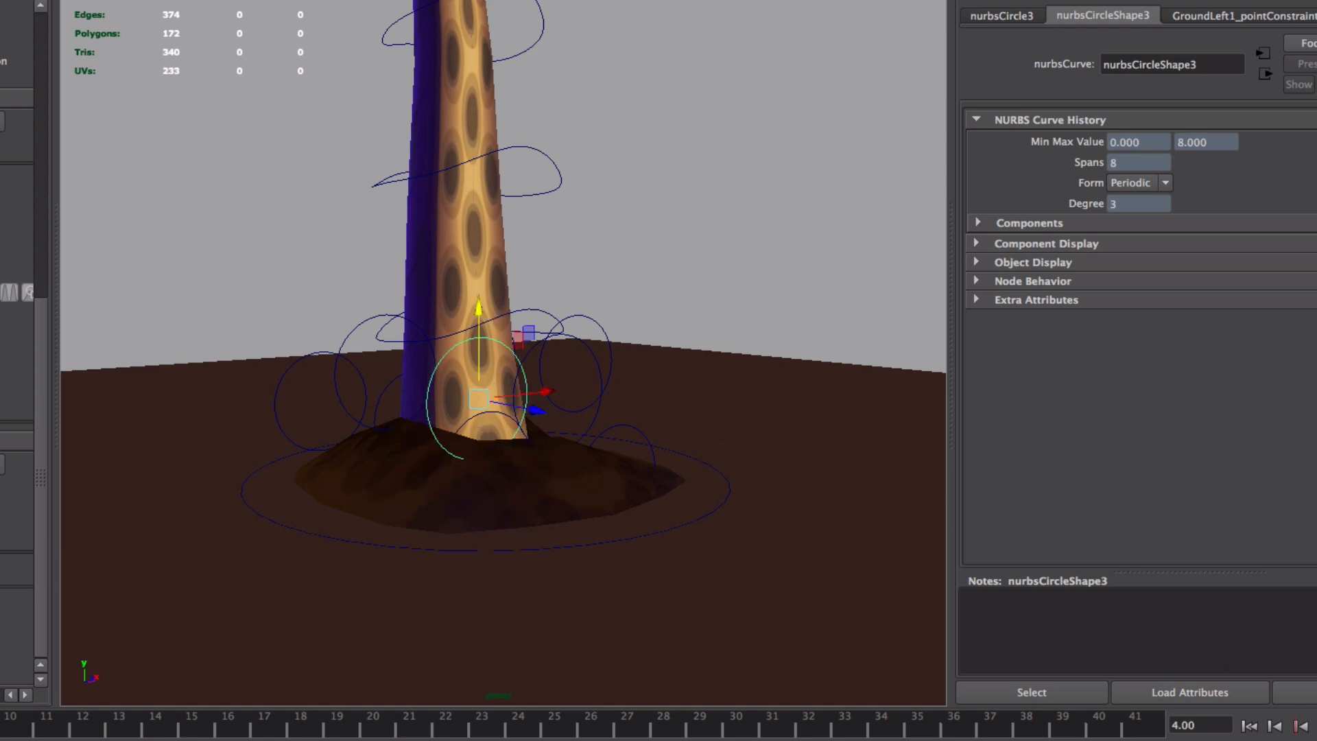
Step: Play back the full animation and examine the tentacle and cycling ground from several angles and distances
click(1316, 726)
alt+right_drag(356, 471, 137, 473)
alt+drag(714, 492, 751, 525)
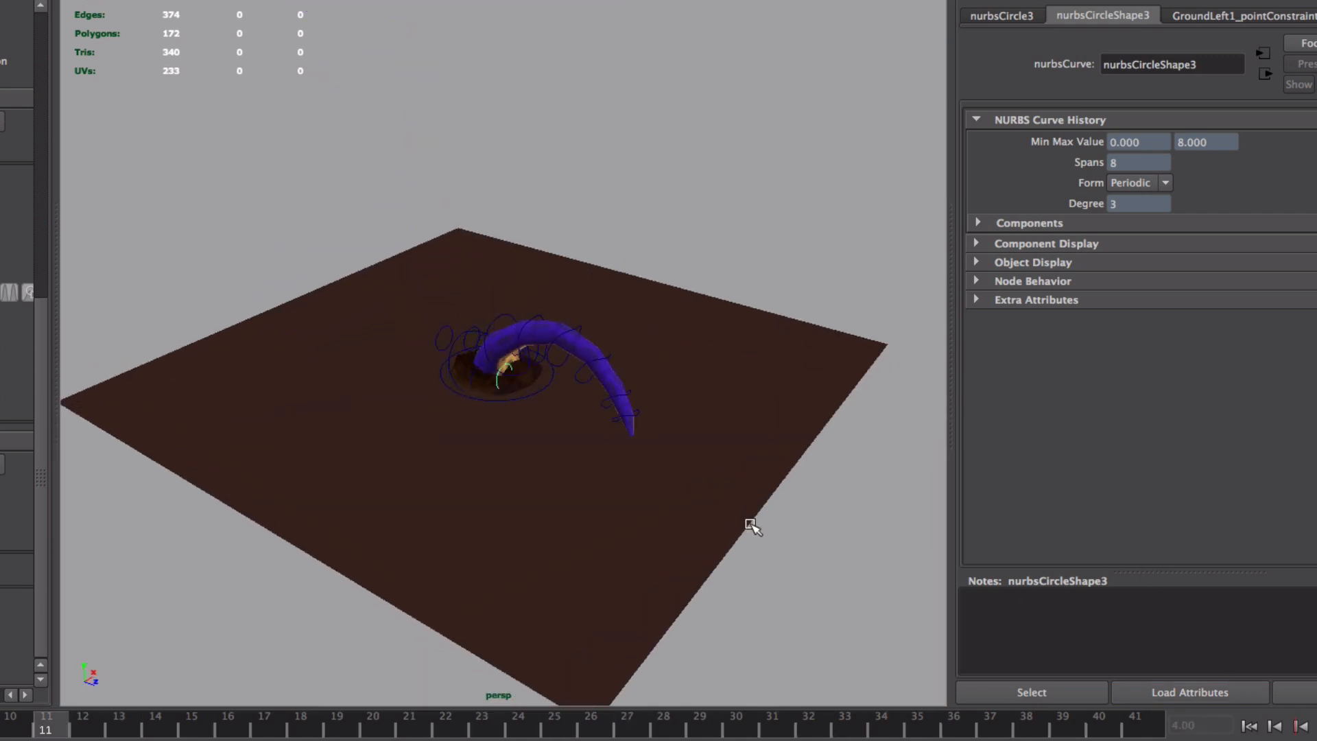
alt+right_drag(680, 500, 794, 503)
alt+drag(752, 481, 779, 449)
alt+middle_drag(770, 472, 730, 561)
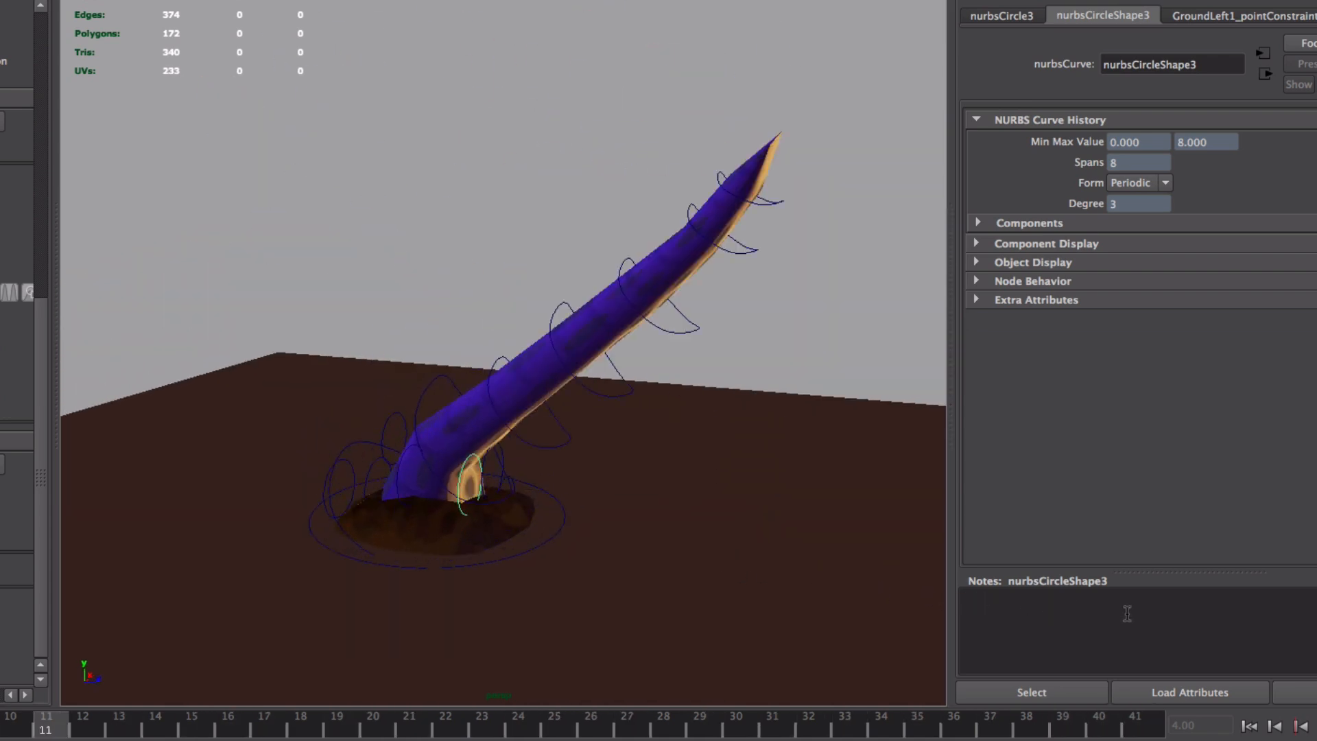